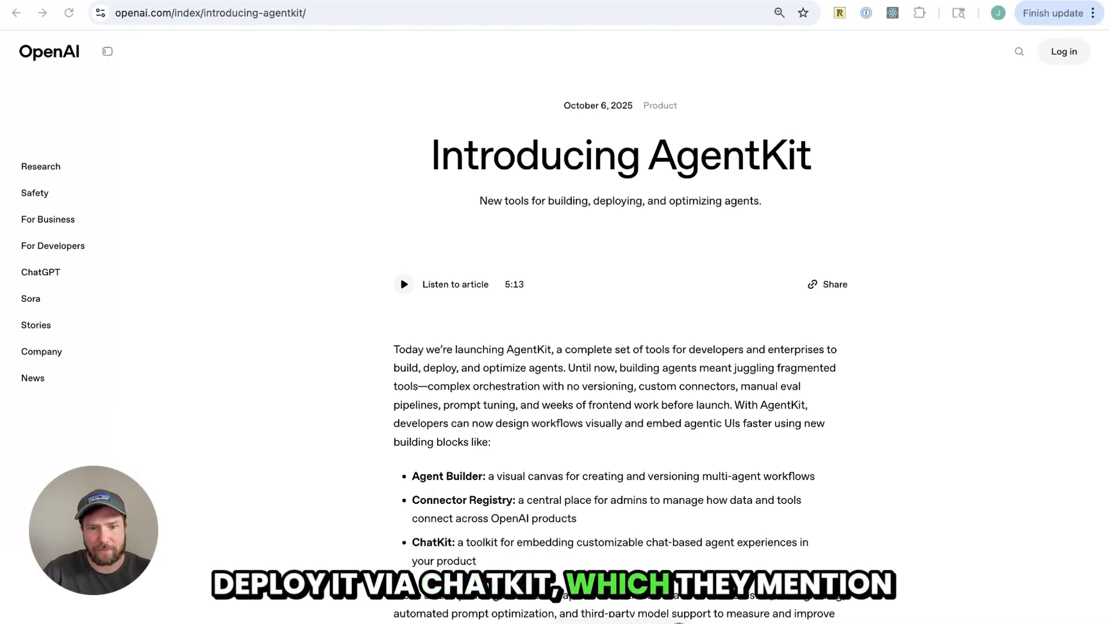
Read the AgentKit announcement's list of building blocks: Agent Builder, Connector Registry and ChatKit
{"action": "scroll", "coordinate": [579, 431], "scroll_direction": "down", "scroll_amount": 3}
{"action": "double_click", "coordinate": [454, 331]}
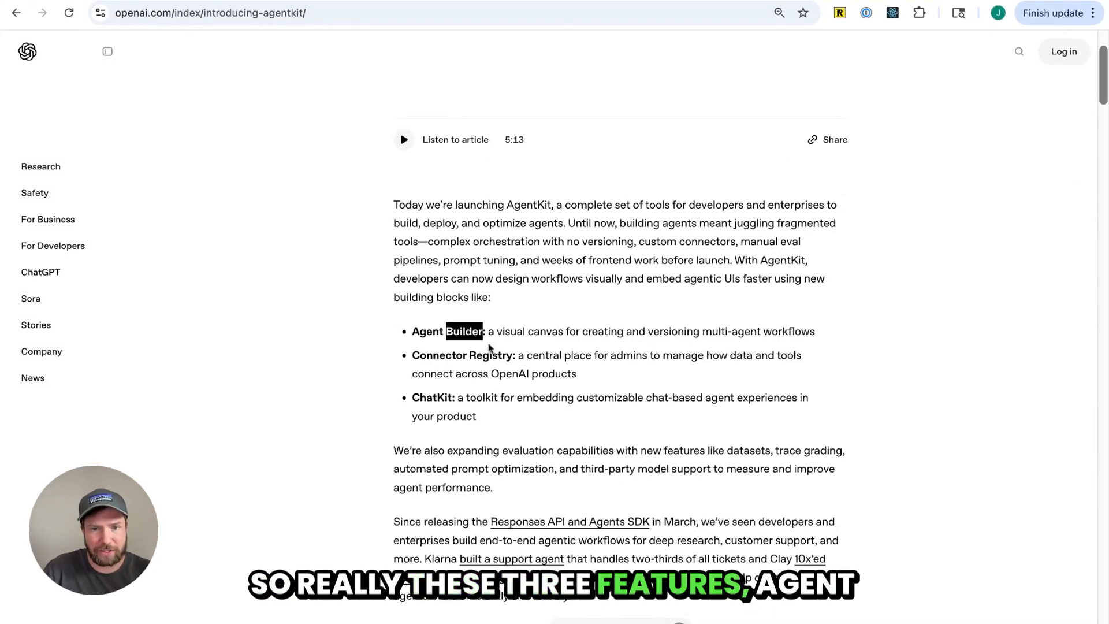
{"action": "left_click_drag", "start_coordinate": [507, 356], "coordinate": [411, 356]}
{"action": "left_click", "coordinate": [429, 368]}
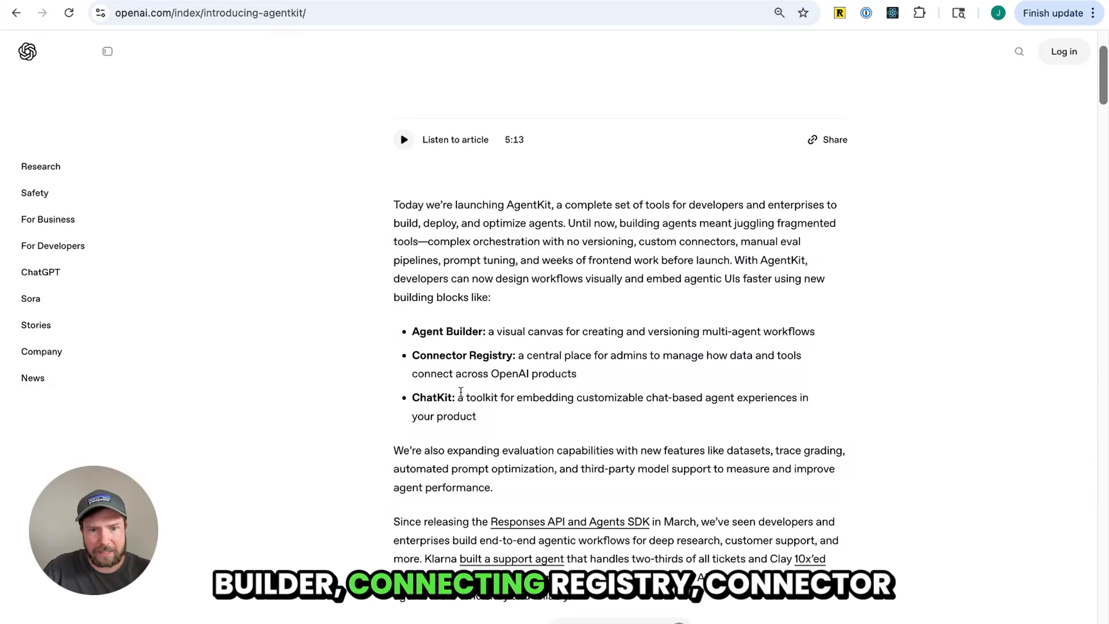
{"action": "left_click_drag", "start_coordinate": [460, 393], "coordinate": [411, 398]}
{"action": "left_click", "coordinate": [518, 422]}
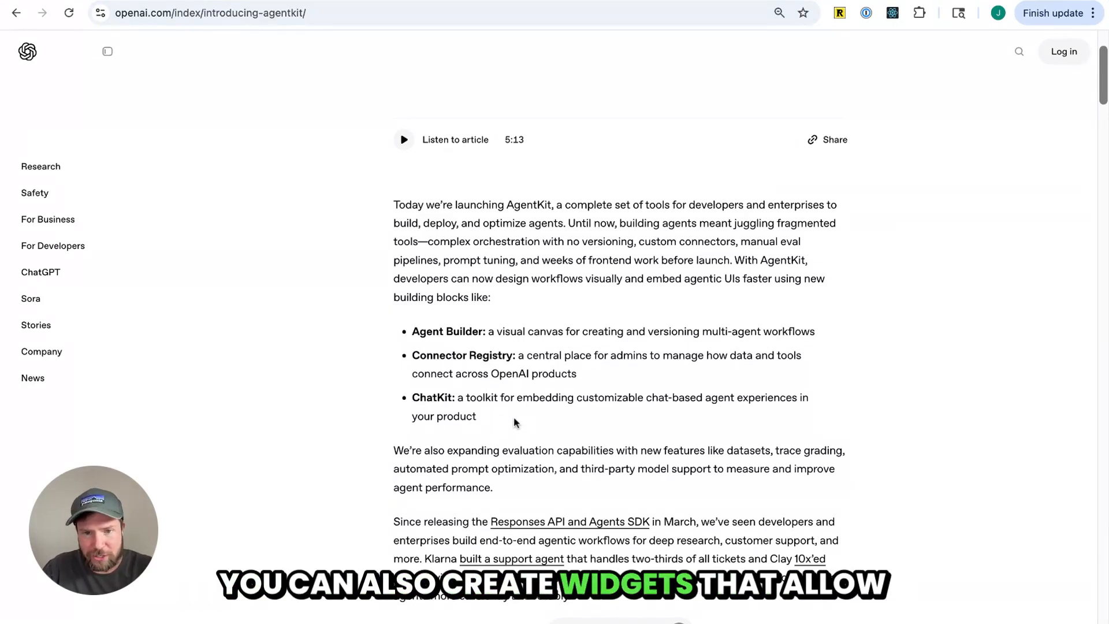
{"action": "left_click_drag", "start_coordinate": [514, 417], "coordinate": [407, 403]}
{"action": "left_click", "coordinate": [559, 434]}
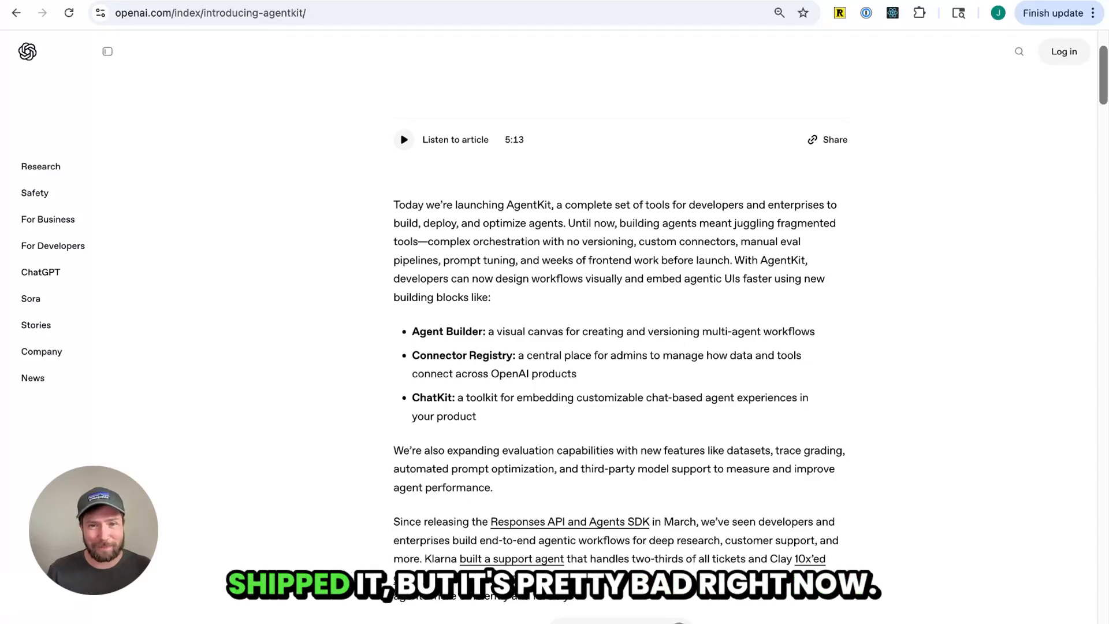
{"action": "scroll", "coordinate": [621, 323], "scroll_direction": "up", "scroll_amount": 3}
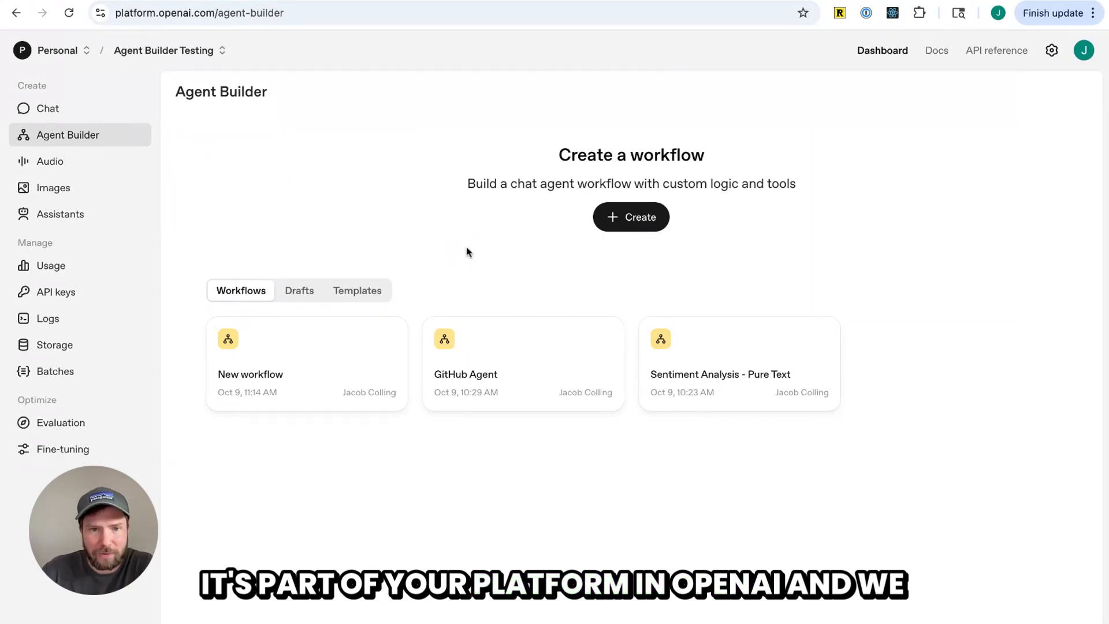
Create a new workflow and open the agent node's settings
{"action": "left_click", "coordinate": [651, 222]}
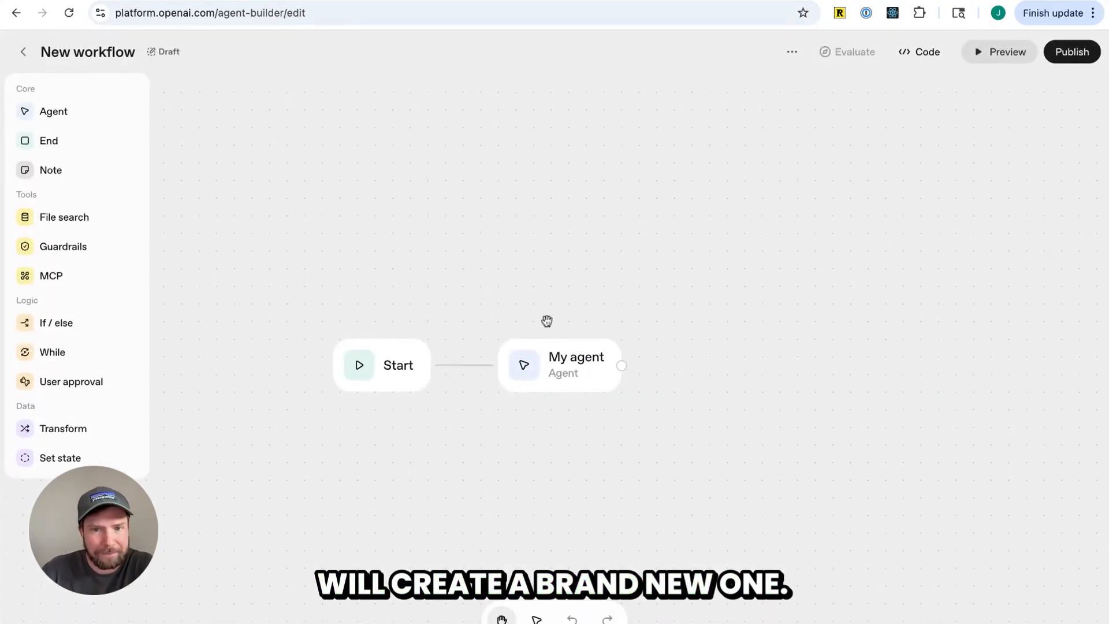
{"action": "left_click", "coordinate": [570, 363]}
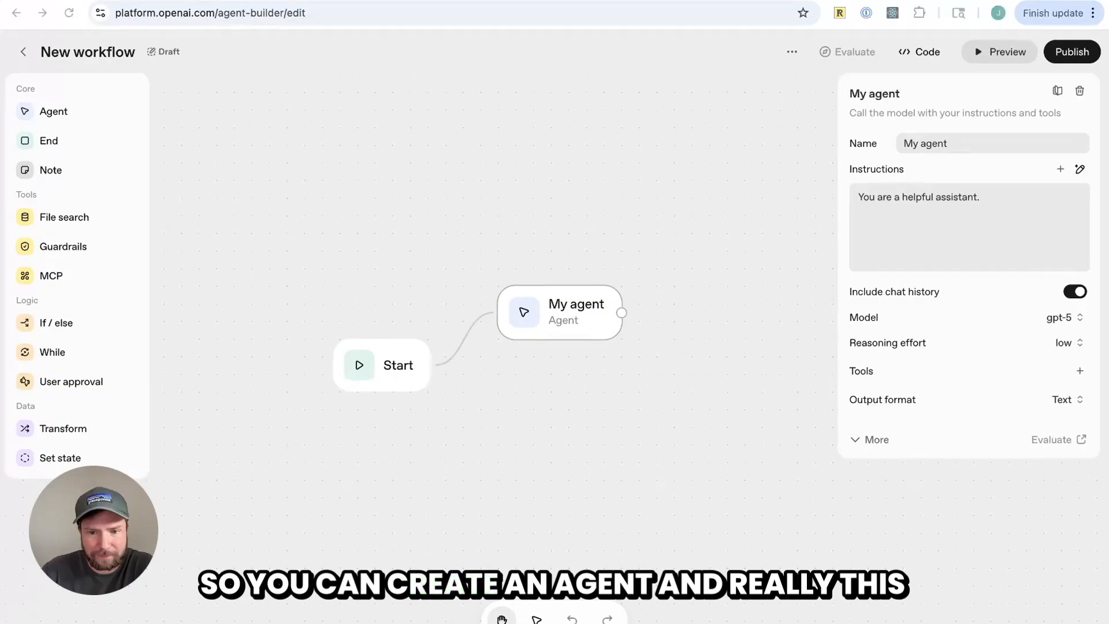
{"action": "left_click", "coordinate": [414, 383]}
{"action": "left_click", "coordinate": [553, 327]}
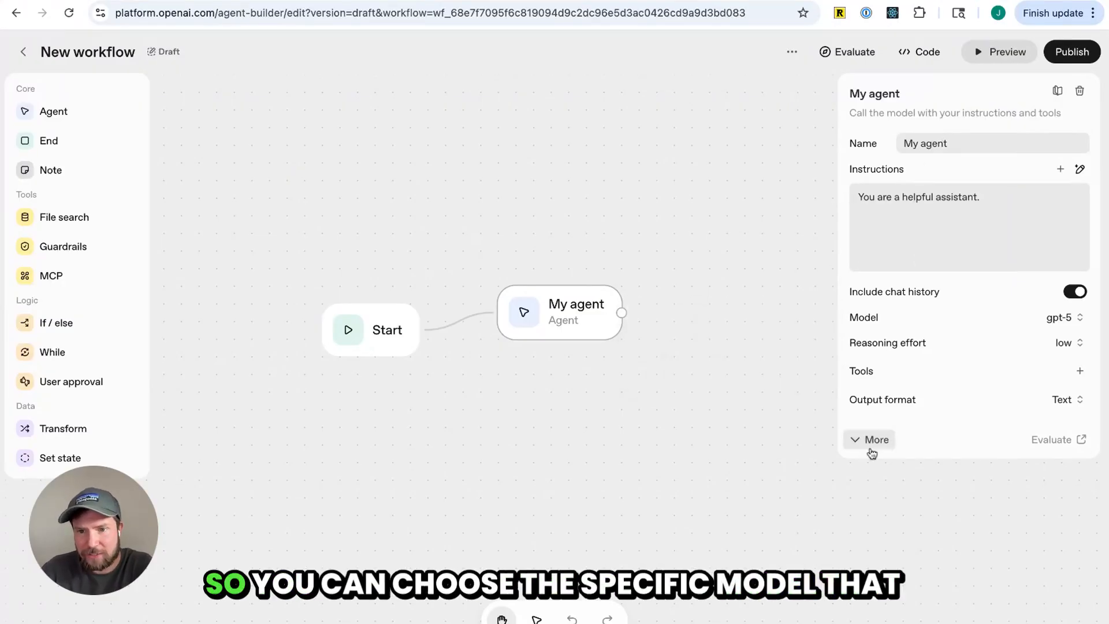
Examine the agent's extra settings, model choices, available tools and output format options
{"action": "left_click", "coordinate": [871, 446]}
{"action": "left_click", "coordinate": [1045, 328]}
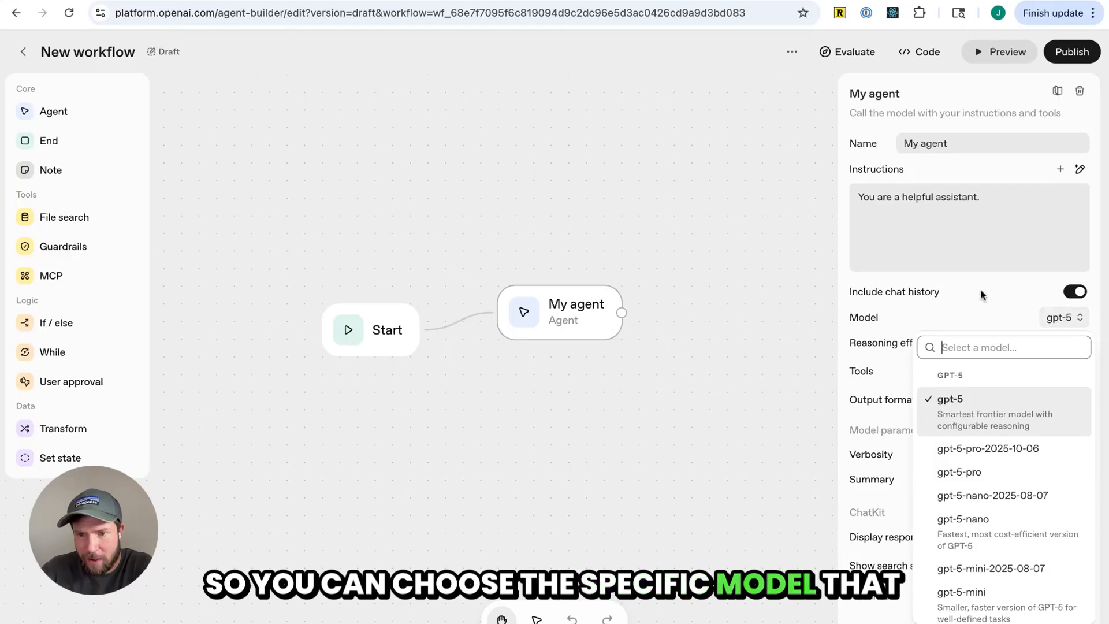
{"action": "left_click", "coordinate": [1050, 368]}
{"action": "left_click", "coordinate": [1080, 370]}
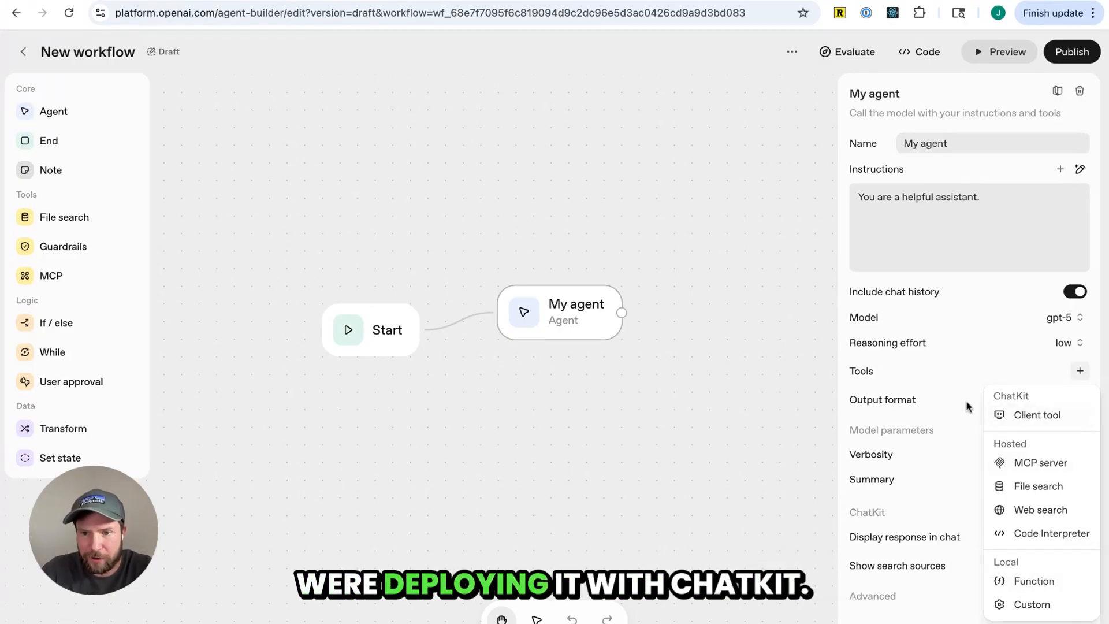
{"action": "left_click", "coordinate": [933, 376]}
{"action": "left_click", "coordinate": [1063, 400]}
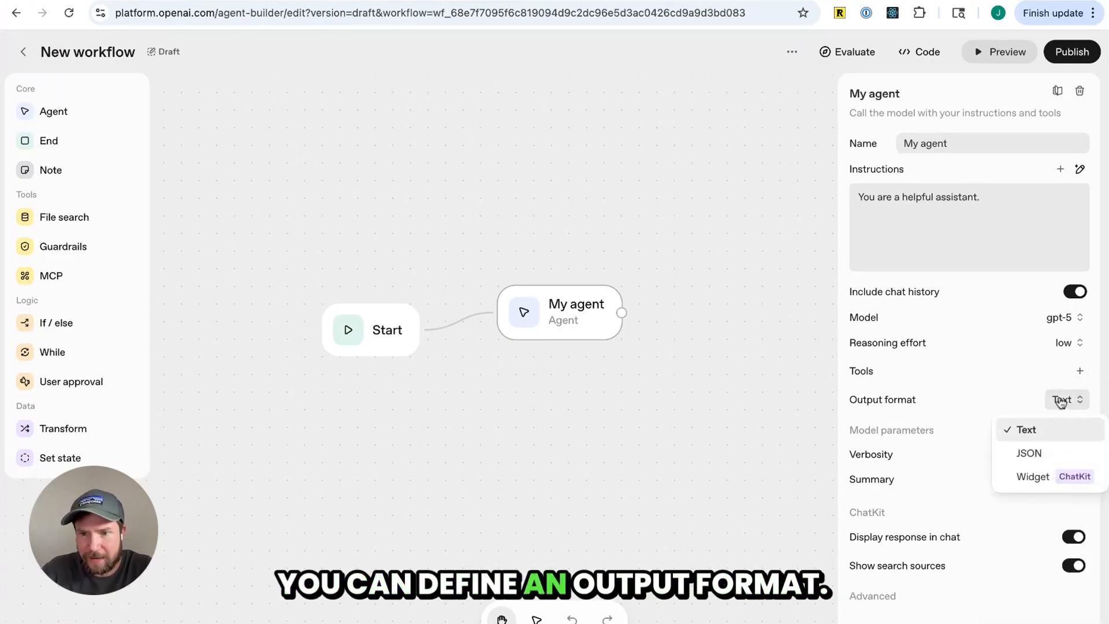
{"action": "left_click", "coordinate": [994, 413]}
{"action": "scroll", "coordinate": [1040, 404], "scroll_direction": "down", "scroll_amount": 2}
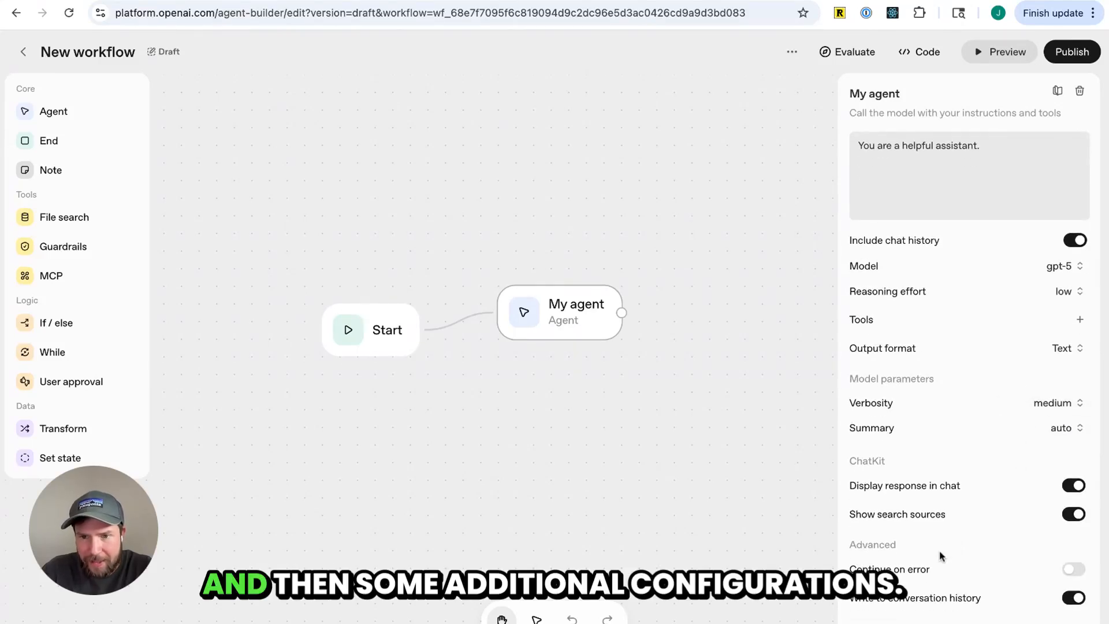
{"action": "scroll", "coordinate": [936, 557], "scroll_direction": "up", "scroll_amount": 2}
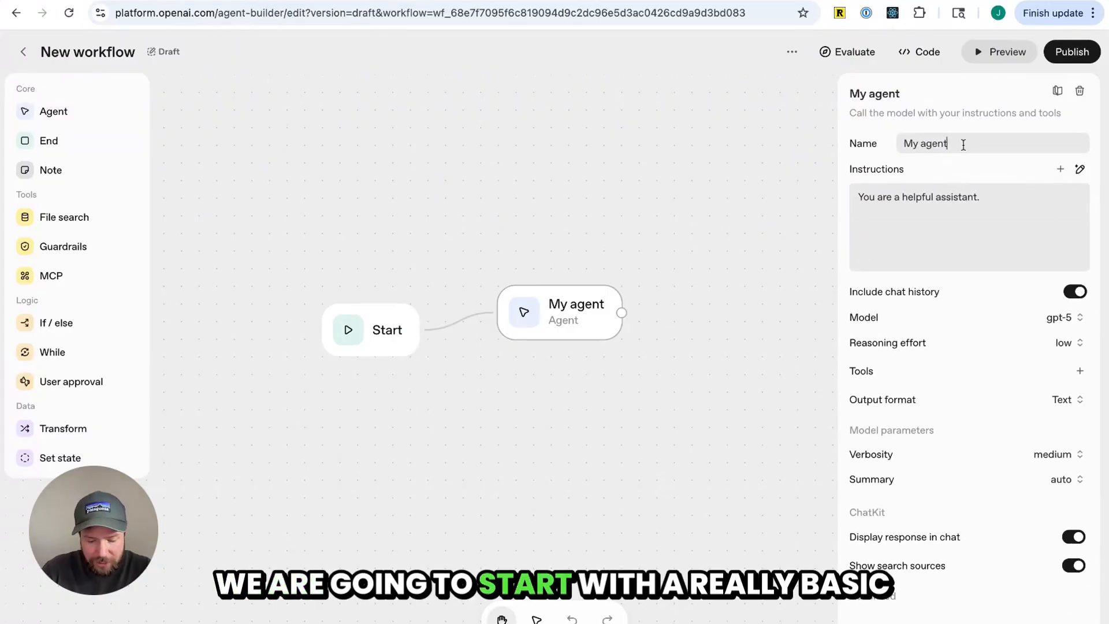
Rename the agent to Sentiment Analysis and add a user message beneath its instructions
{"action": "key", "text": "super+a"}
{"action": "key", "text": "BackSpace"}
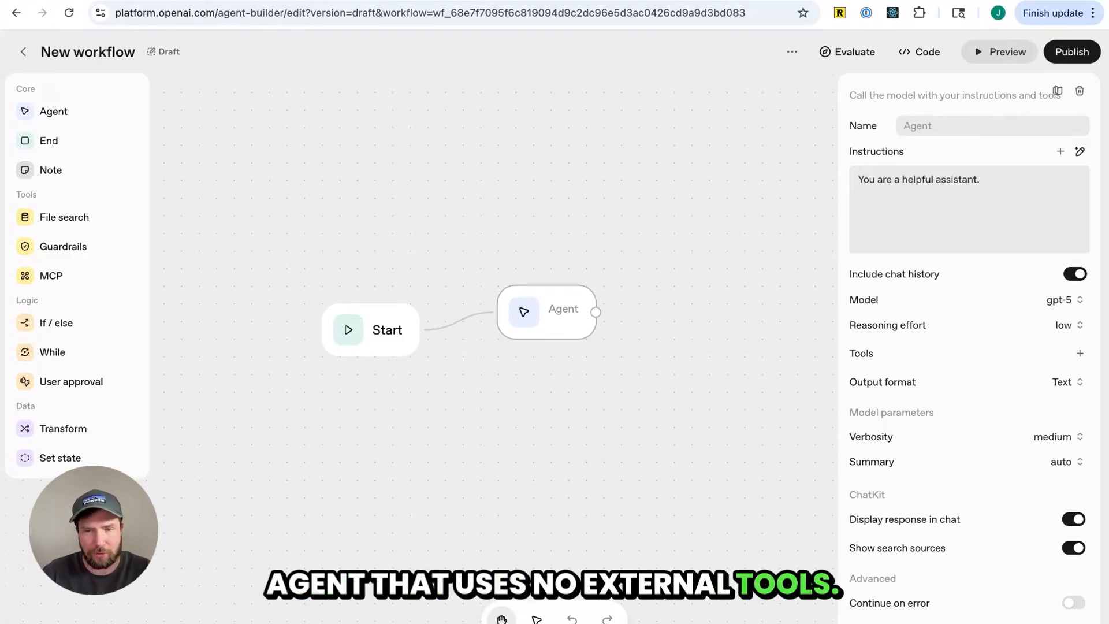
{"action": "type", "text": "C"}
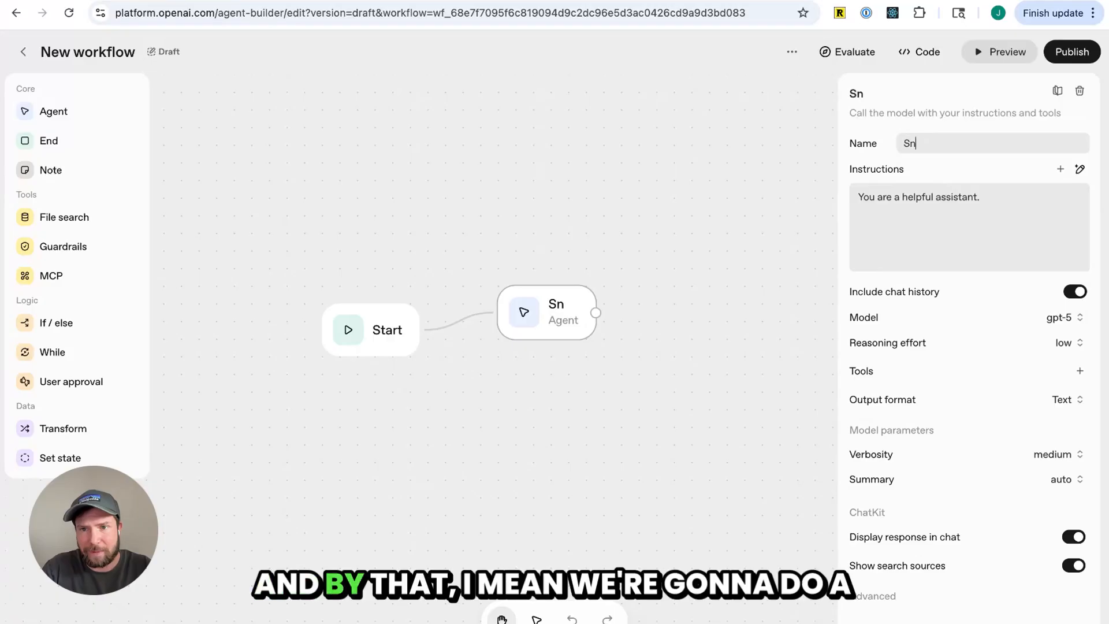
{"action": "type", "text": "ment Ana"}
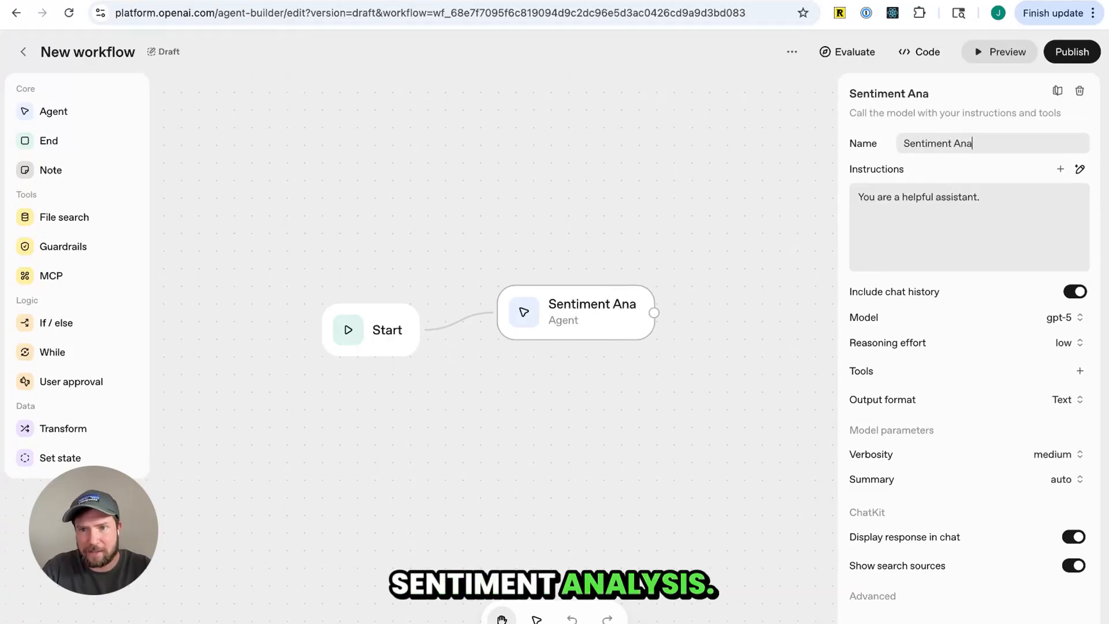
{"action": "type", "text": "lysis"}
{"action": "left_click", "coordinate": [978, 218]}
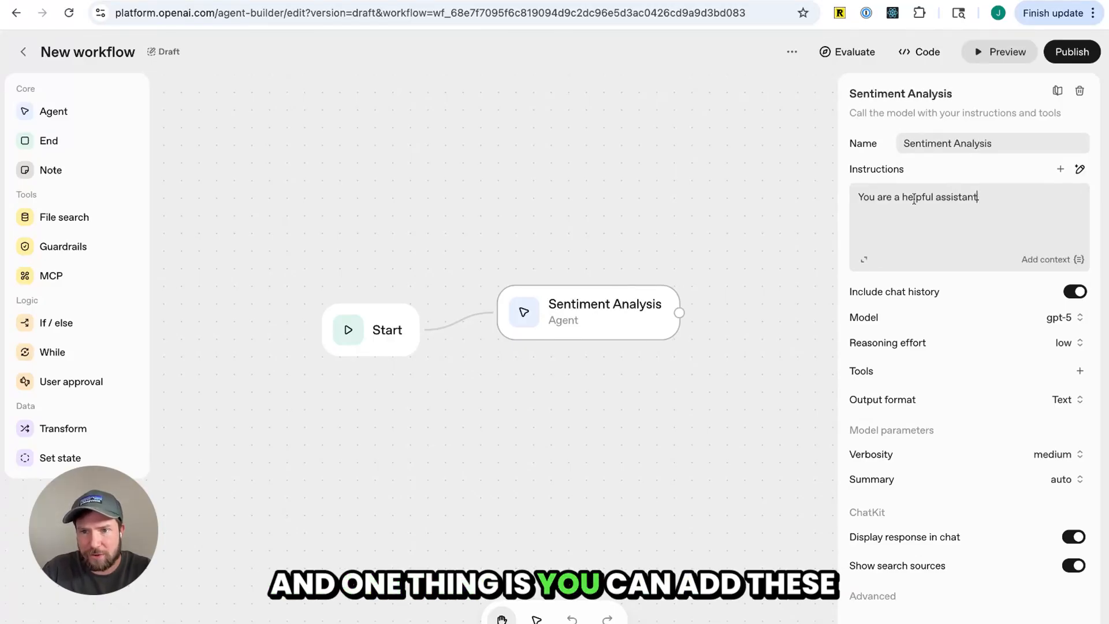
{"action": "left_click", "coordinate": [1061, 169]}
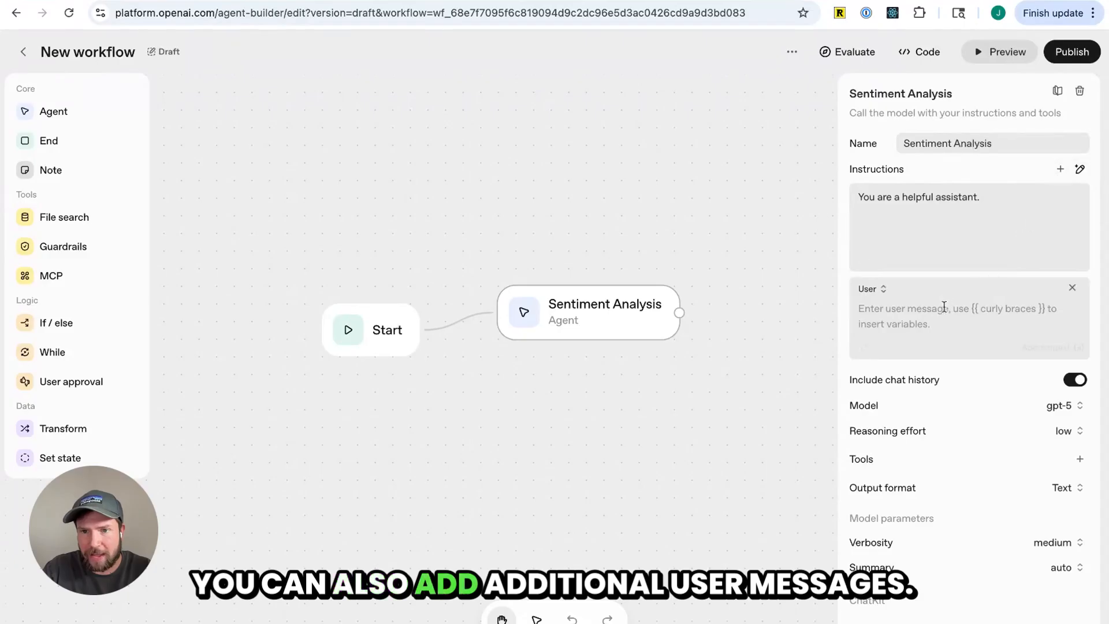
Replace the default instructions with ones generated by the prompt creator for a sentiment classifier
{"action": "left_click", "coordinate": [919, 237]}
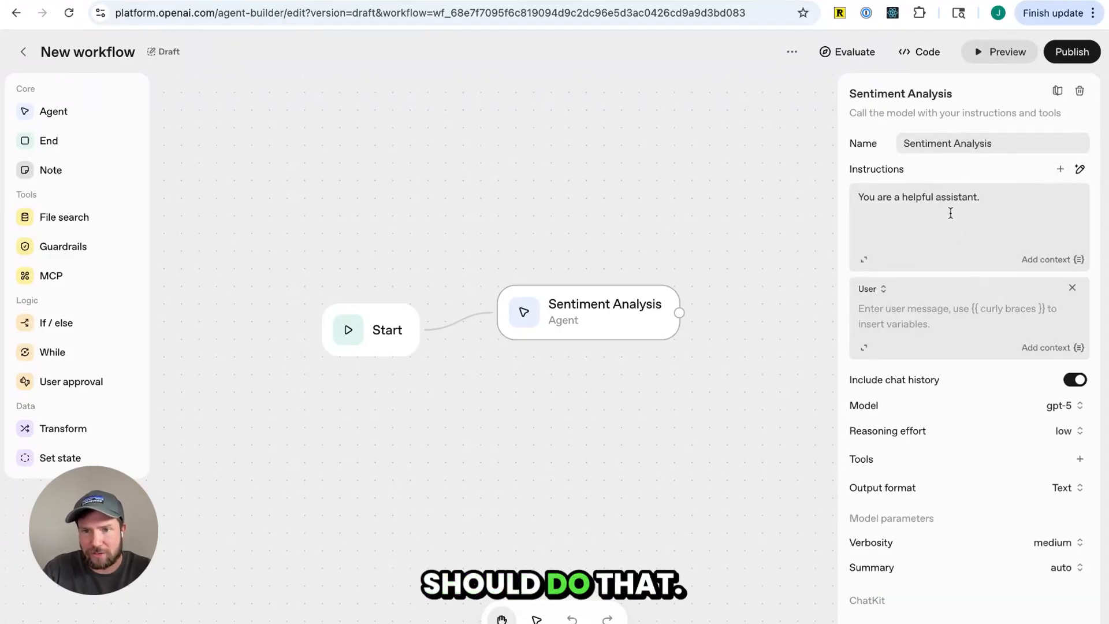
{"action": "left_click", "coordinate": [965, 204]}
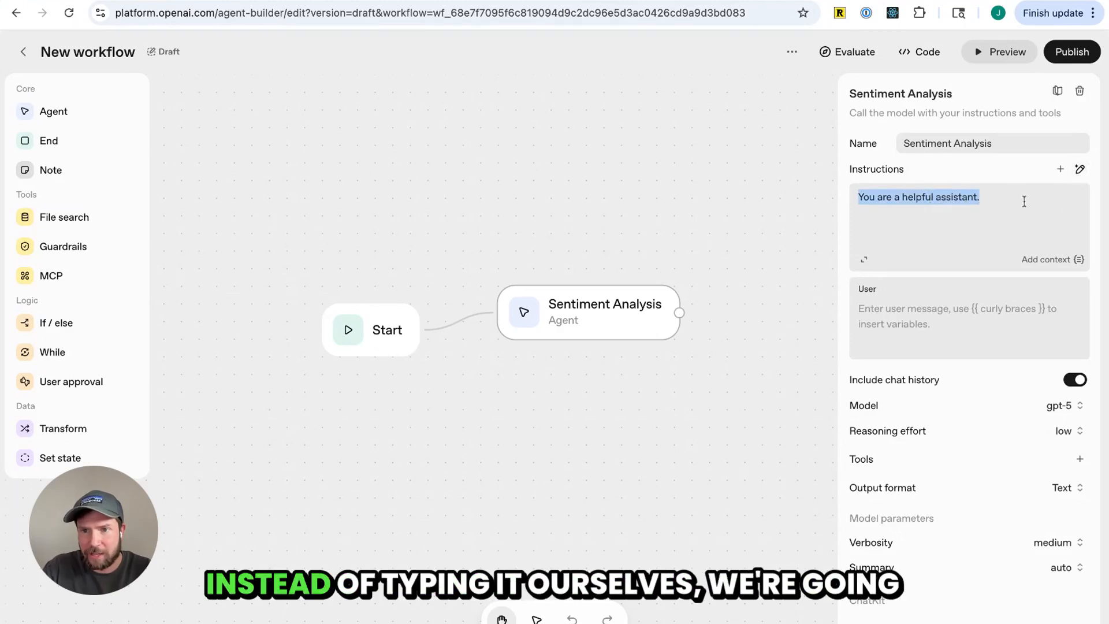
{"action": "type", "text": "asdfasdf"}
{"action": "key", "text": "super+a"}
{"action": "key", "text": "BackSpace"}
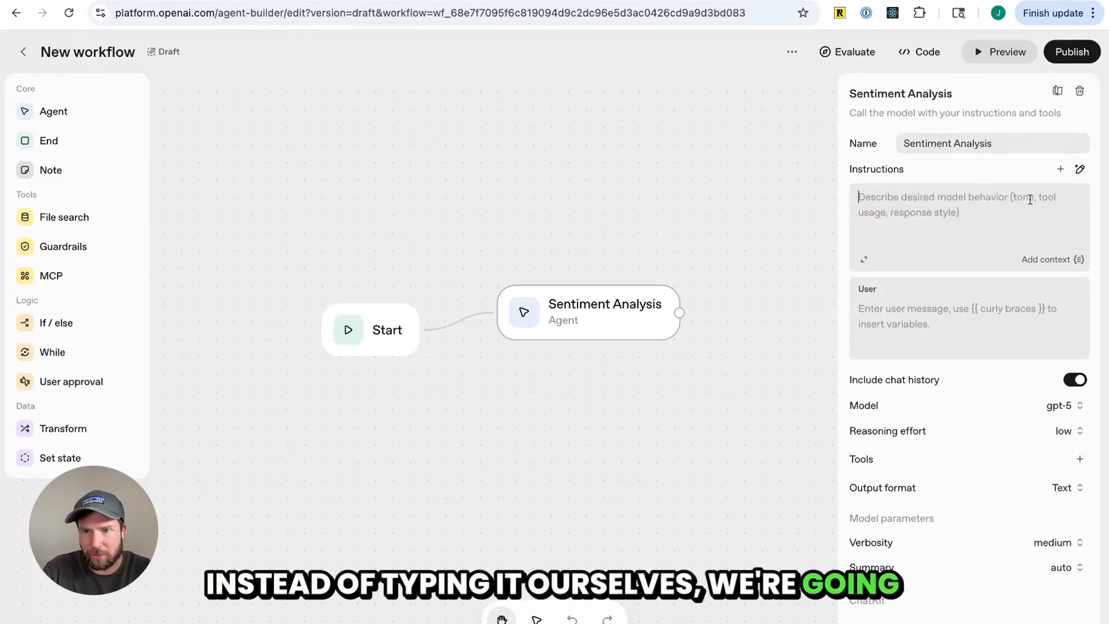
{"action": "left_click", "coordinate": [1080, 169]}
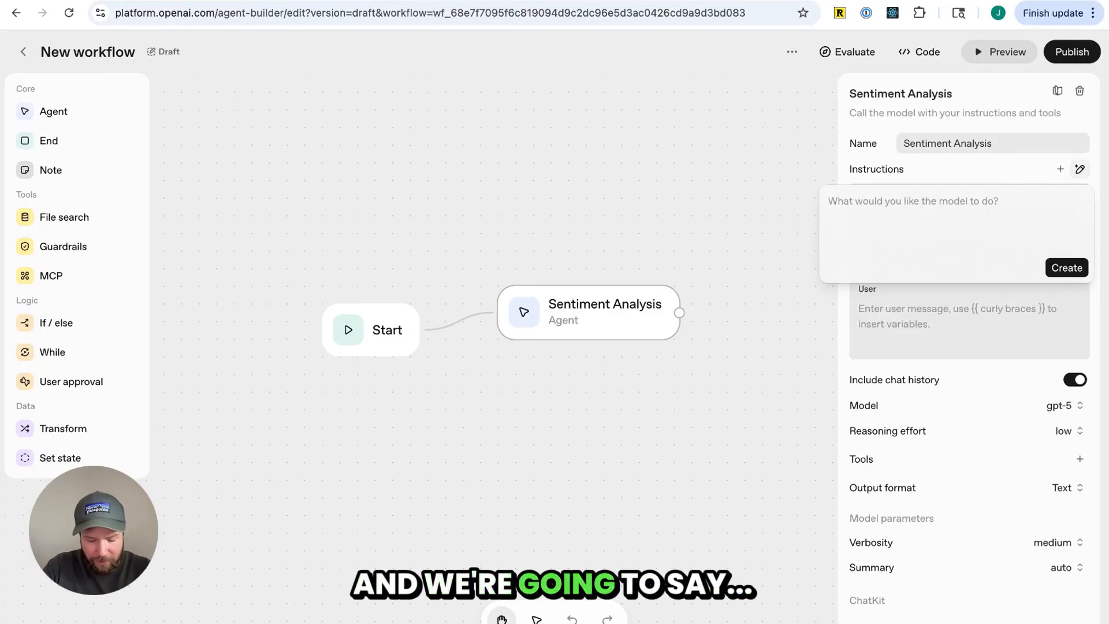
{"action": "type", "text": "Create a s"}
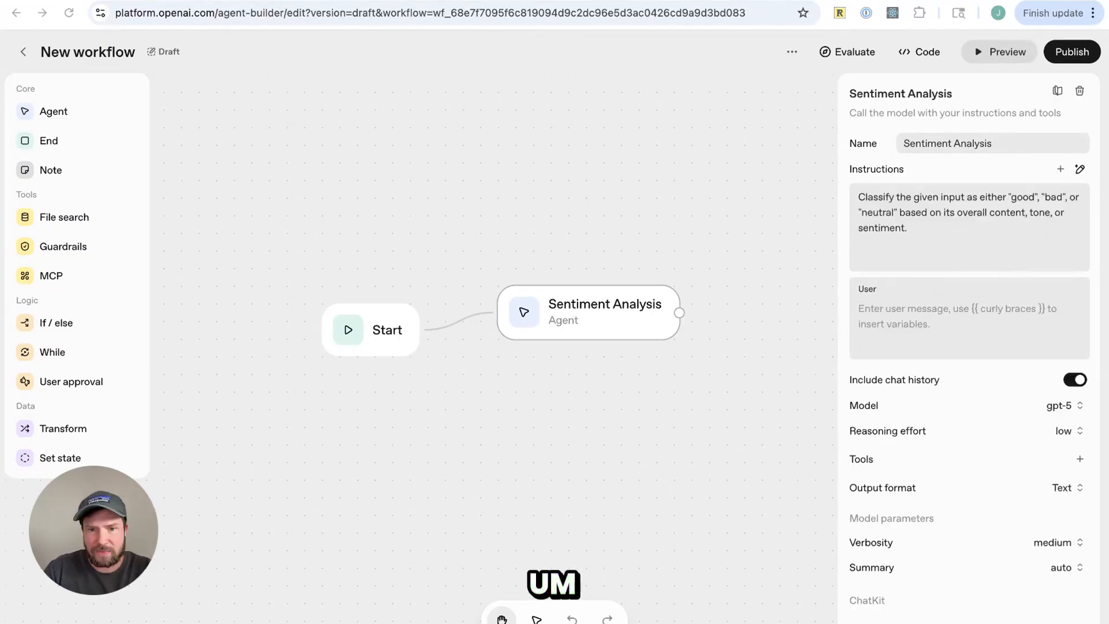
Insert the workflow's input_as_text variable as context into the user message
{"action": "left_click", "coordinate": [943, 229]}
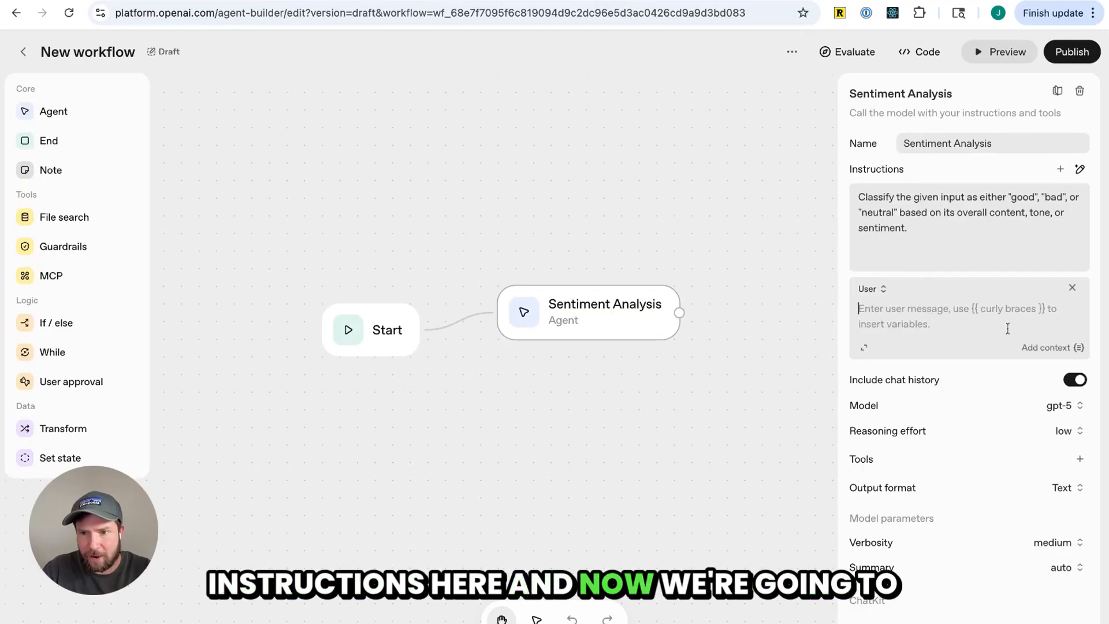
{"action": "left_click", "coordinate": [1046, 348]}
{"action": "left_click", "coordinate": [968, 428]}
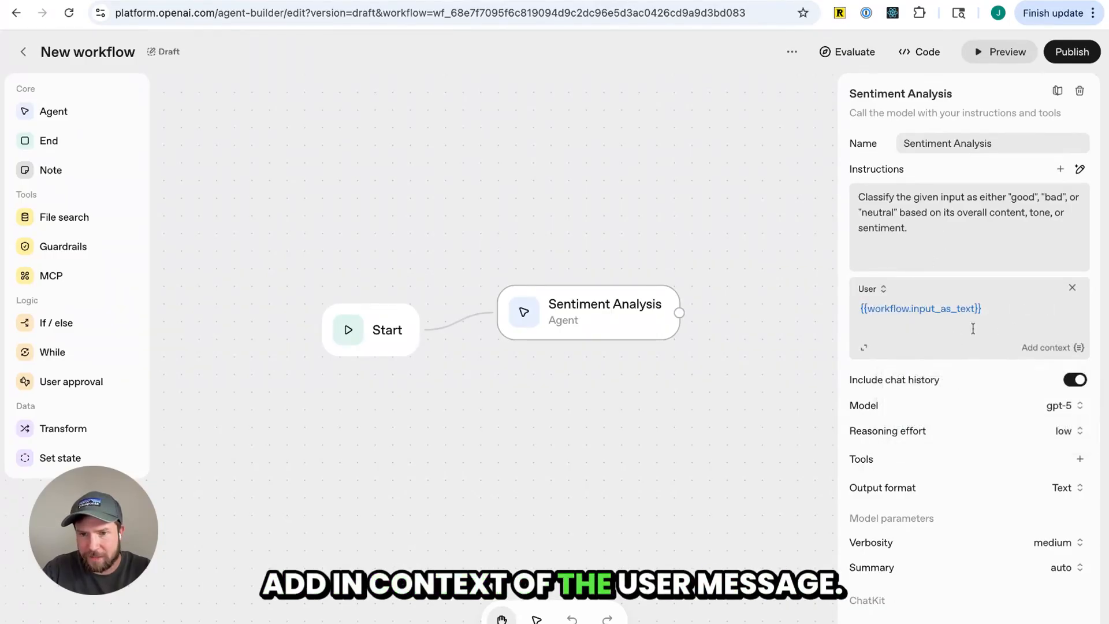
Inspect the Start node's input variables and the agent's additional settings
{"action": "triple_click", "coordinate": [1003, 313]}
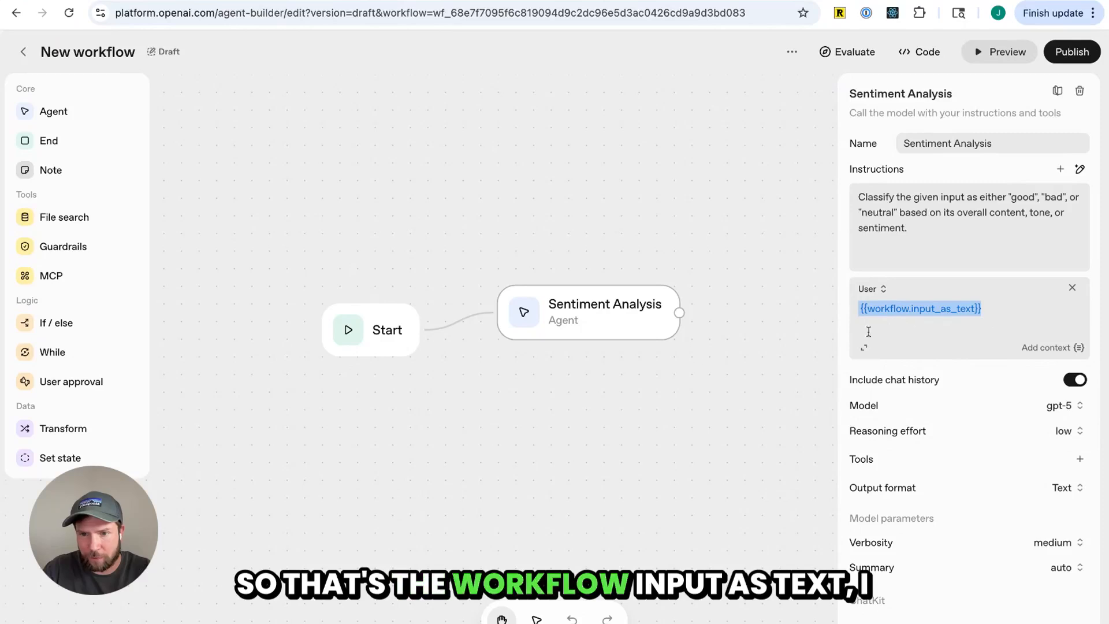
{"action": "left_click", "coordinate": [644, 403]}
{"action": "left_click", "coordinate": [607, 337]}
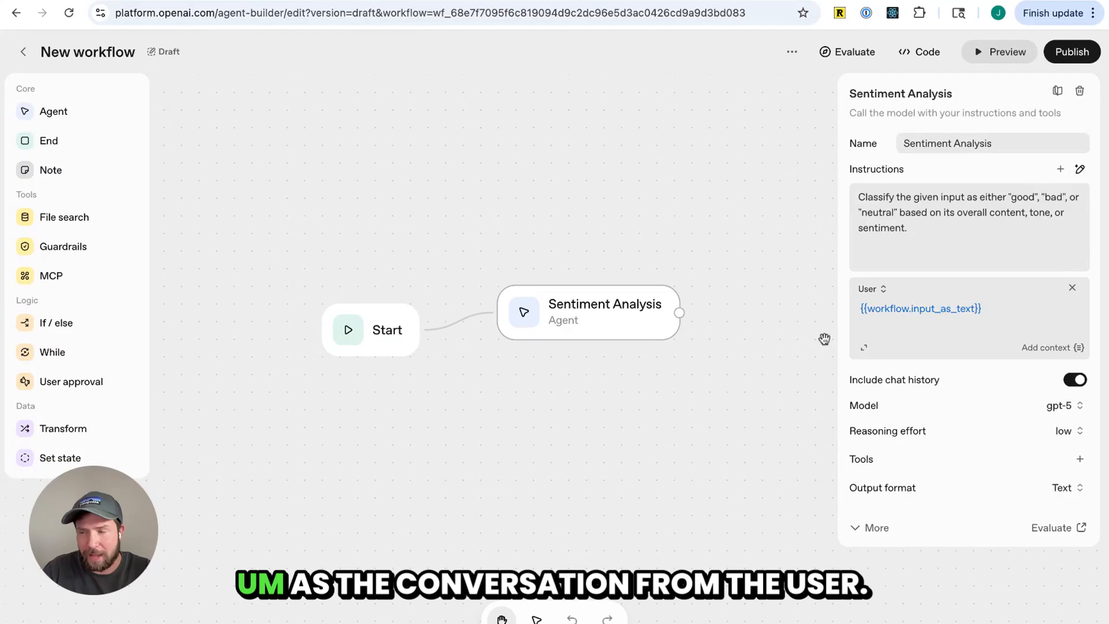
{"action": "left_click", "coordinate": [382, 340]}
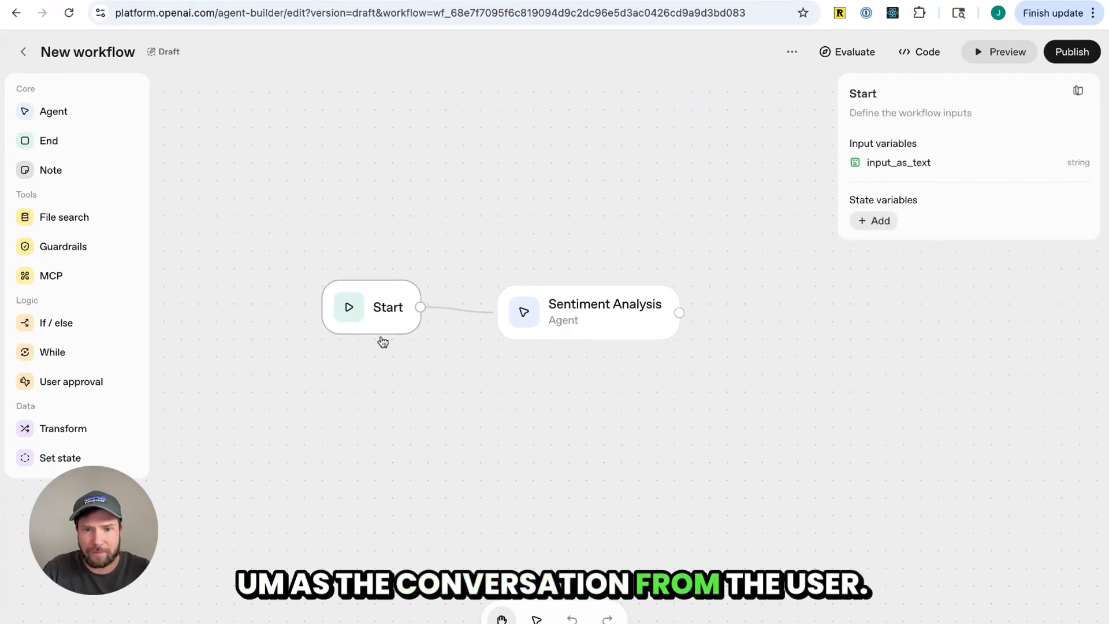
{"action": "left_click", "coordinate": [598, 313]}
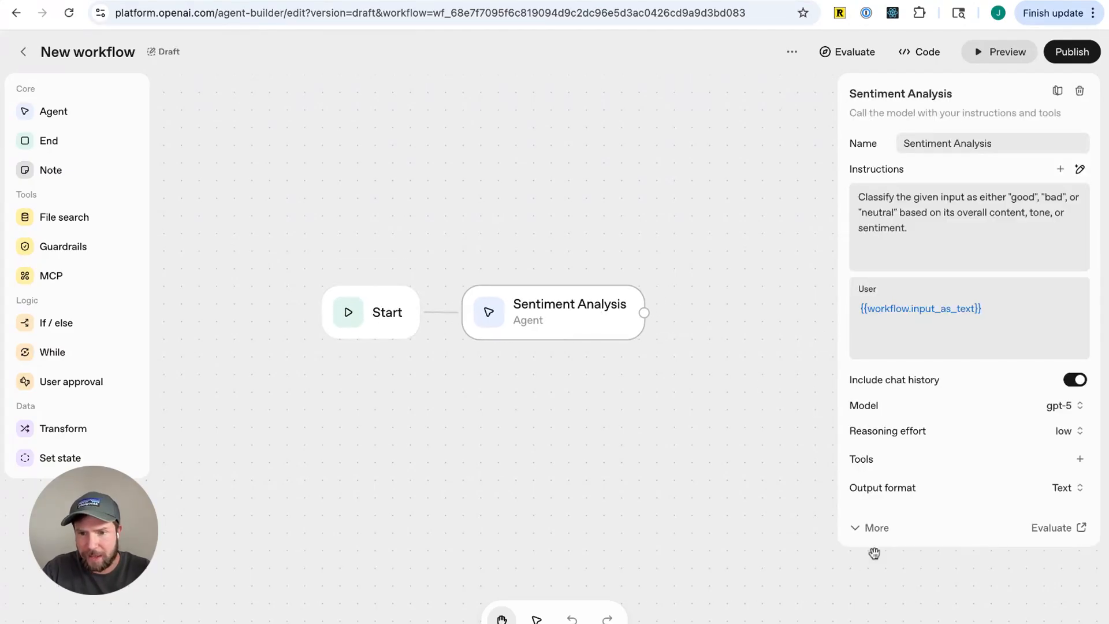
{"action": "left_click", "coordinate": [883, 528]}
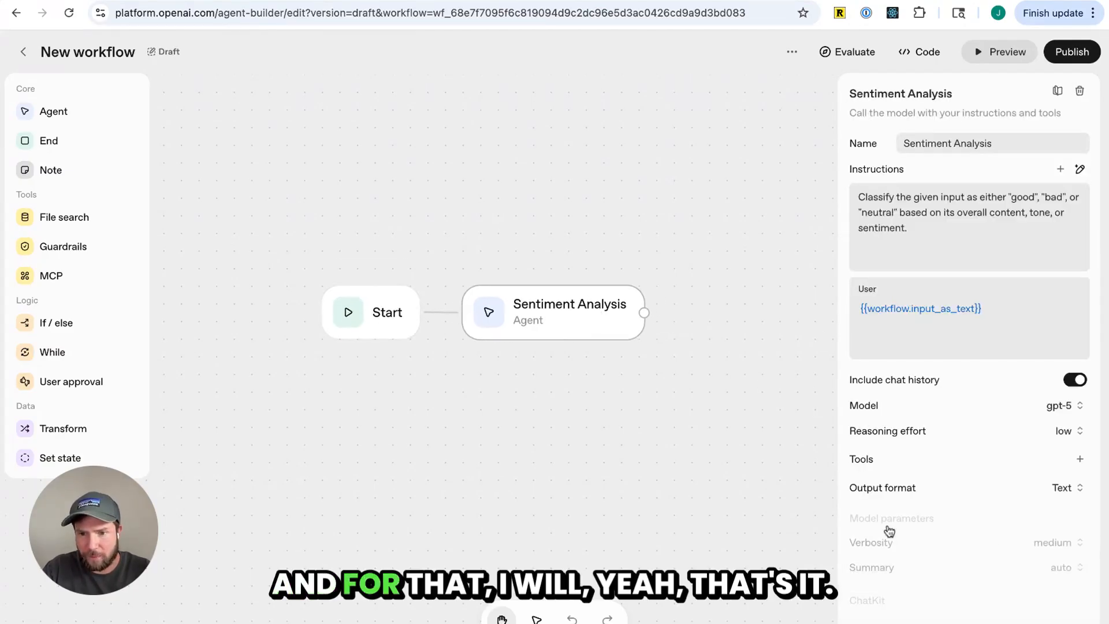
{"action": "left_click", "coordinate": [760, 391]}
{"action": "left_click", "coordinate": [610, 331]}
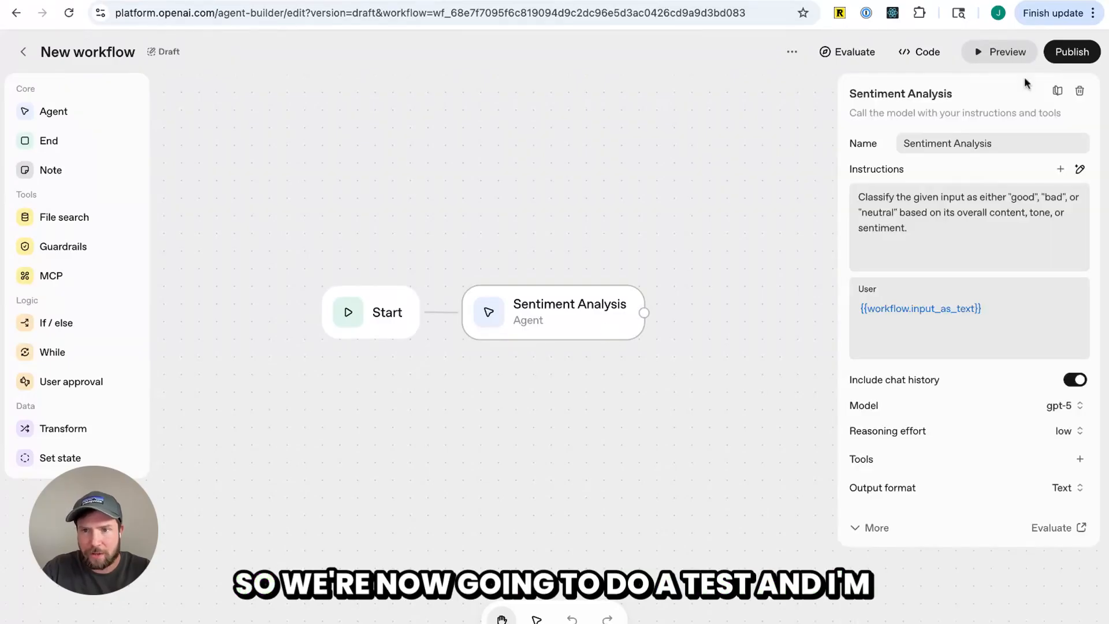
Preview the workflow and send the test message "the new taylor swift album is great"
{"action": "left_click", "coordinate": [998, 52]}
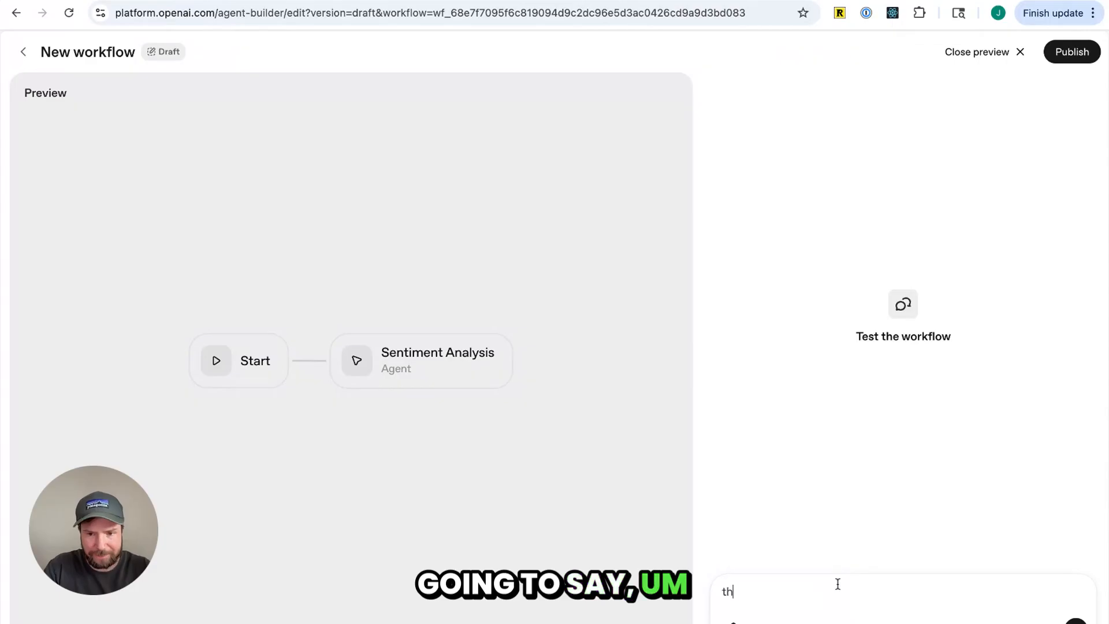
{"action": "type", "text": "the new taylor swift album was great"}
{"action": "key", "text": "Return"}
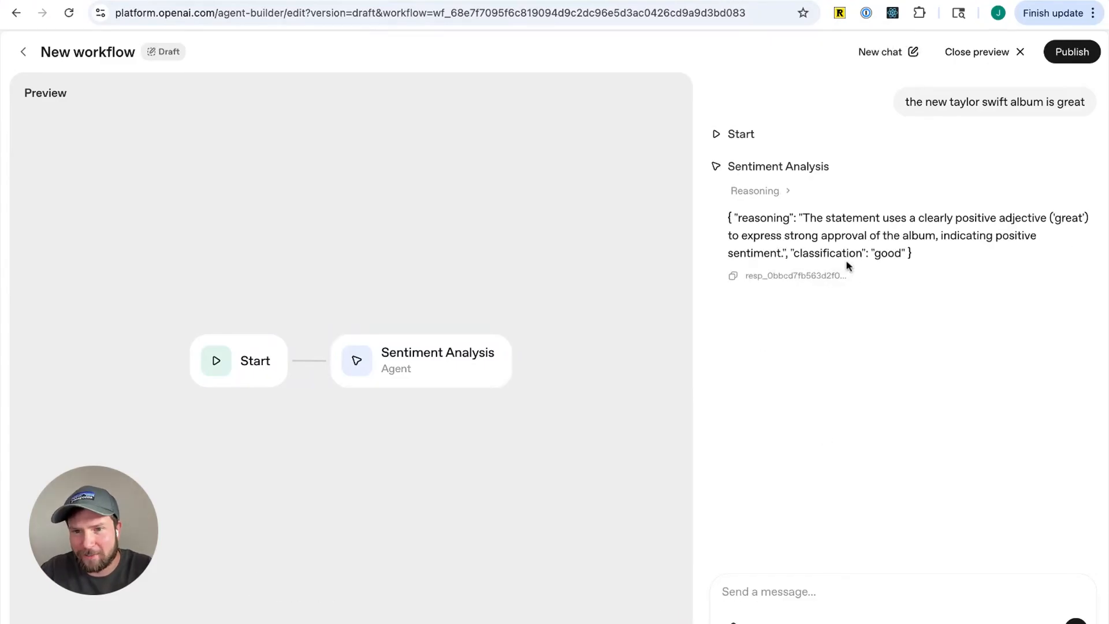
Open the agent's reasoning for the response and read it
{"action": "left_click", "coordinate": [780, 192]}
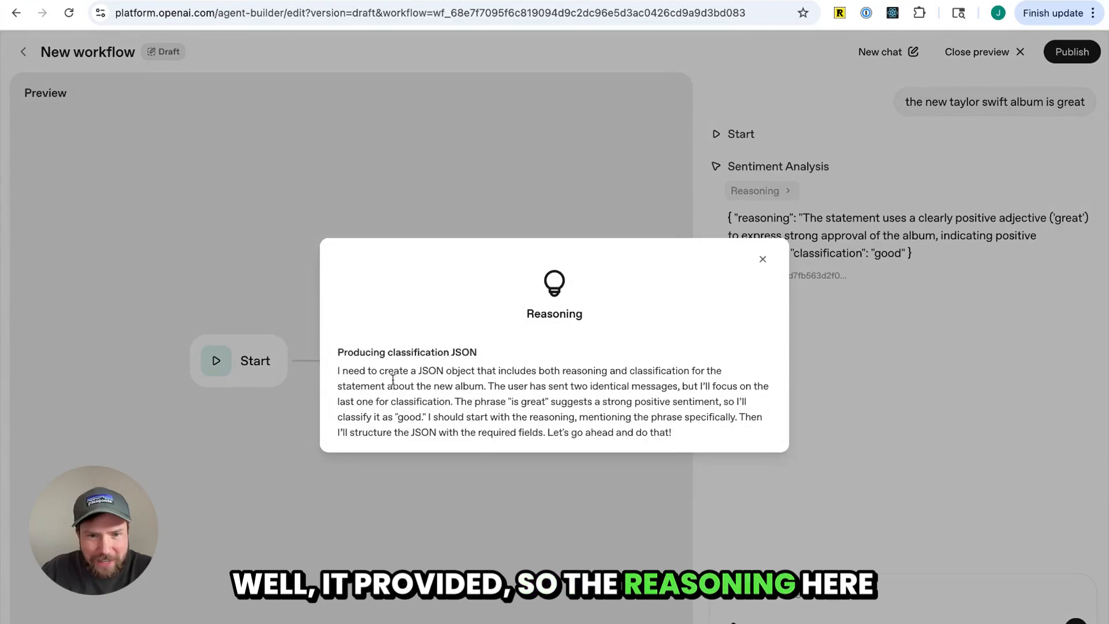
{"action": "left_click_drag", "start_coordinate": [347, 371], "coordinate": [667, 371]}
{"action": "left_click", "coordinate": [649, 408]}
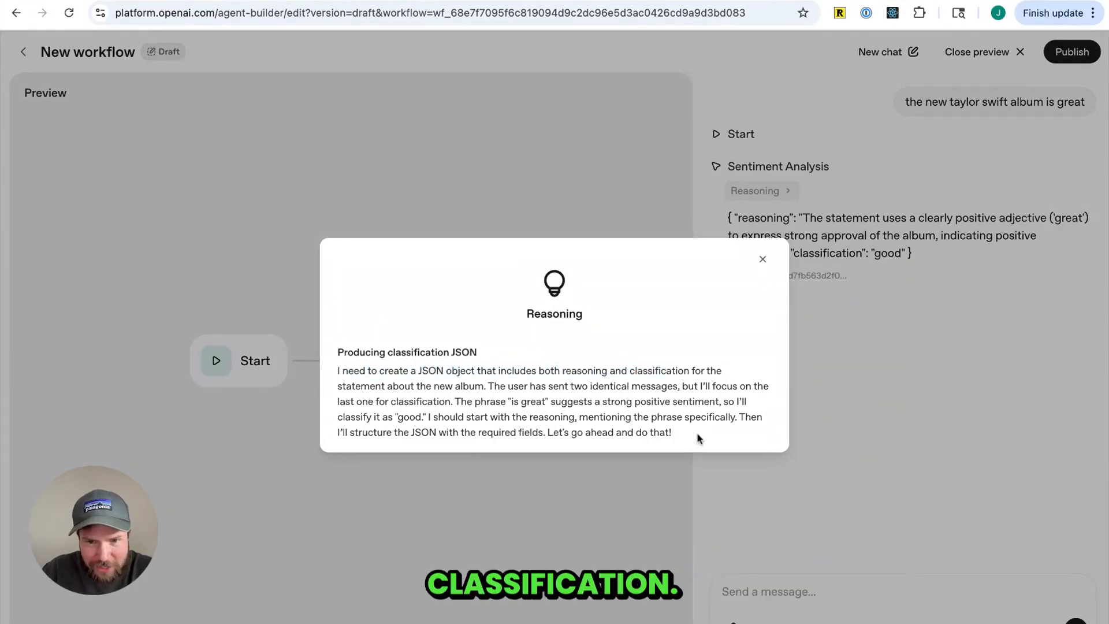
Close the reasoning popup, examine the agent's JSON response text, and close the preview
{"action": "left_click_drag", "start_coordinate": [697, 432], "coordinate": [456, 386]}
{"action": "left_click", "coordinate": [910, 364]}
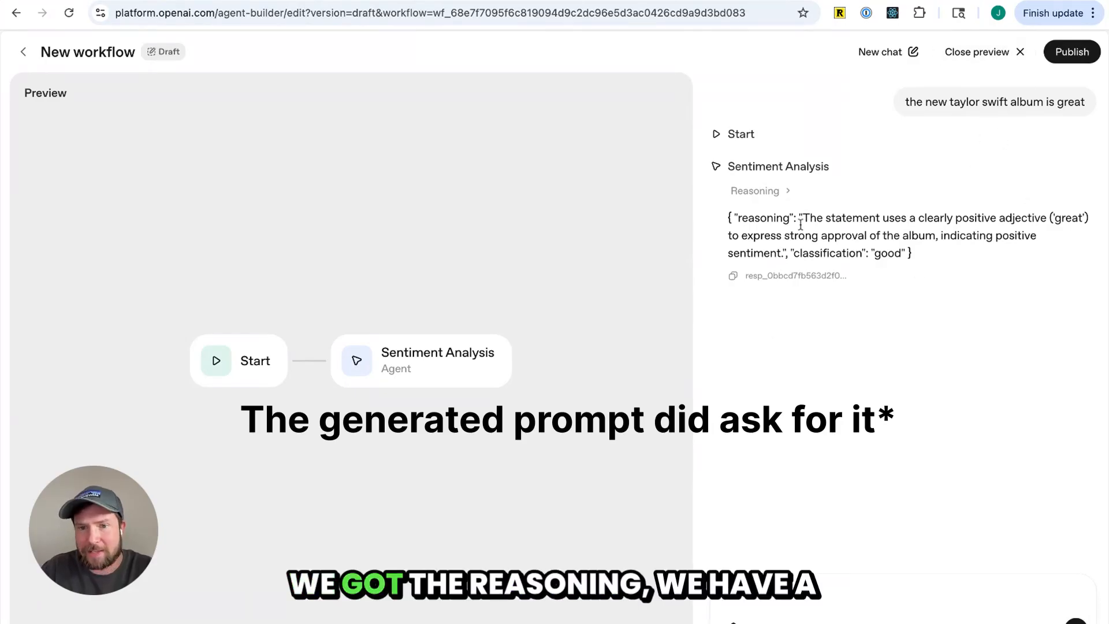
{"action": "left_click_drag", "start_coordinate": [727, 217], "coordinate": [942, 252]}
{"action": "left_click", "coordinate": [939, 248]}
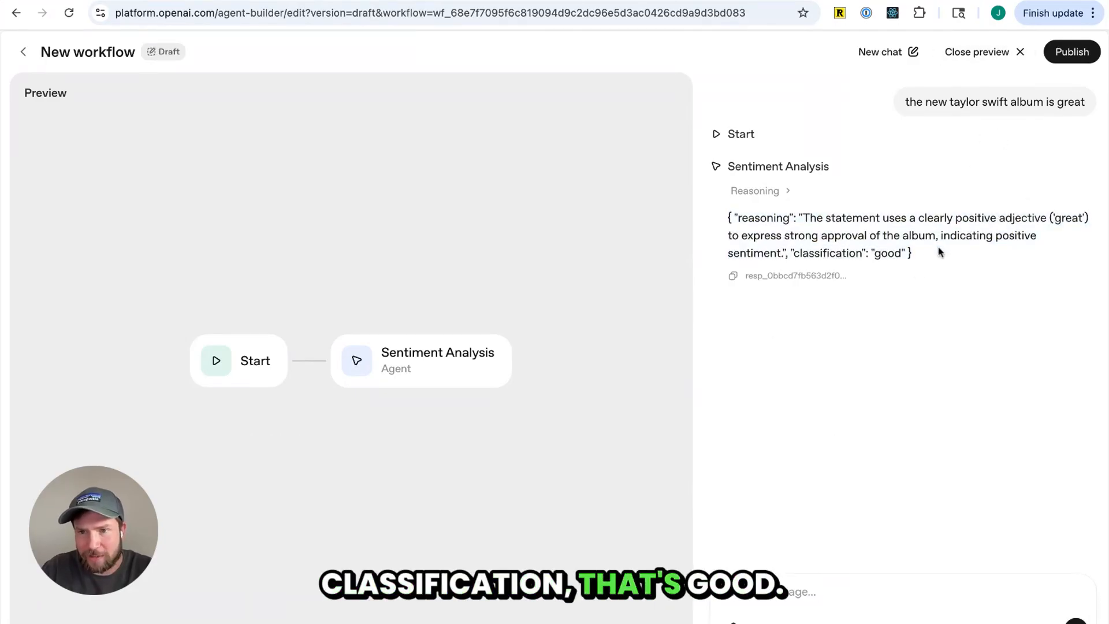
{"action": "triple_click", "coordinate": [924, 253]}
{"action": "left_click", "coordinate": [921, 254]}
{"action": "left_click", "coordinate": [1008, 52]}
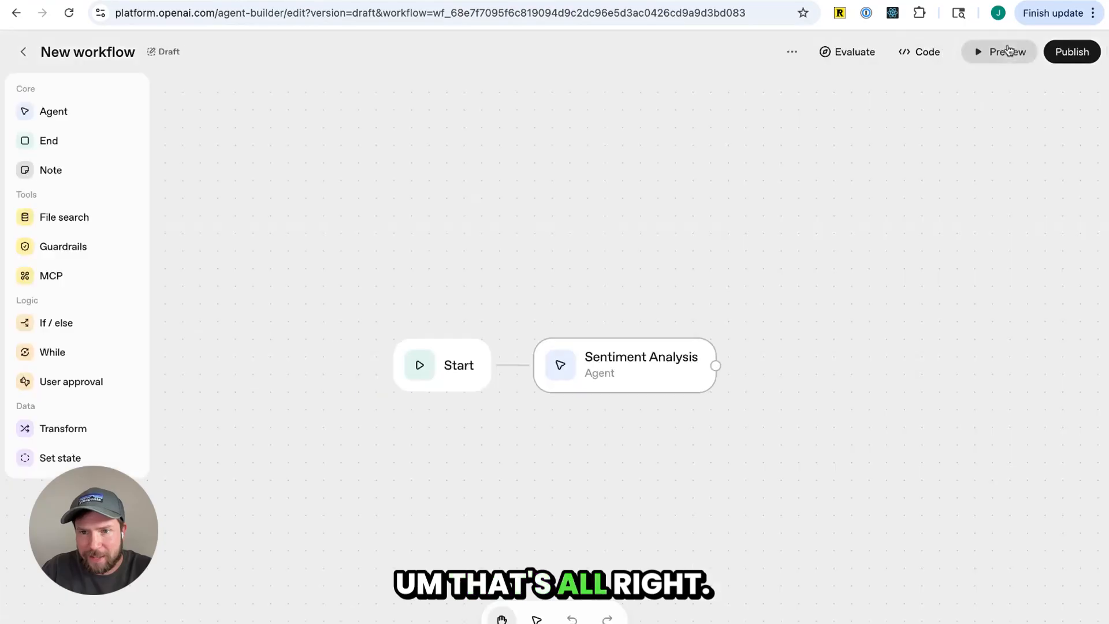
Open the Sentiment Analysis agent and read through its full instructions in the expanded instruction editor
{"action": "left_click", "coordinate": [627, 383]}
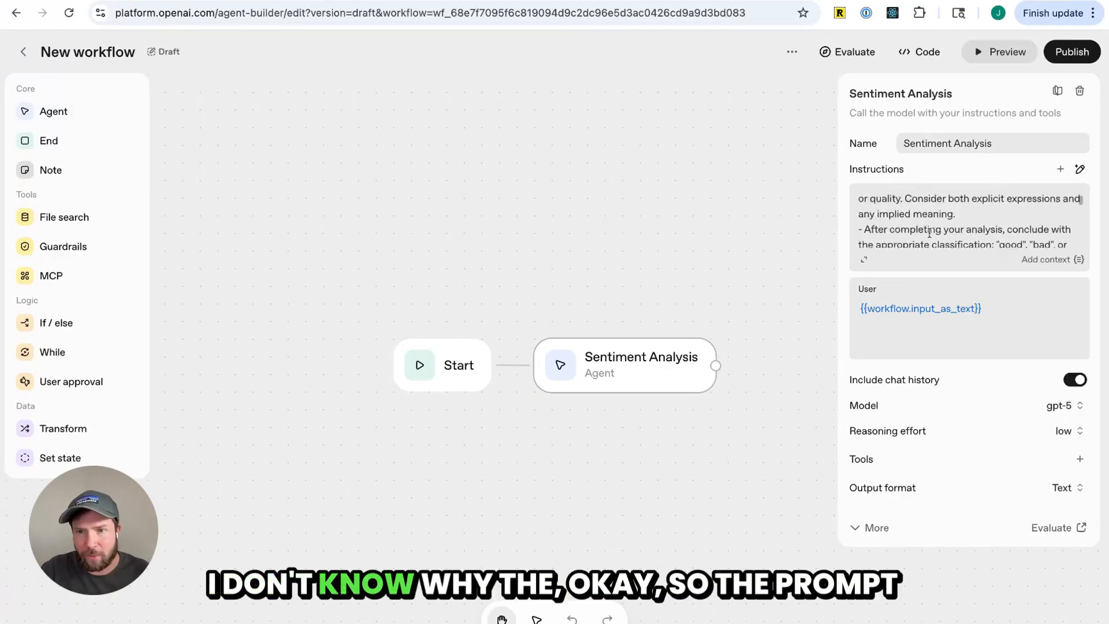
{"action": "left_click", "coordinate": [864, 260]}
{"action": "scroll", "coordinate": [727, 326], "scroll_direction": "up", "scroll_amount": 15}
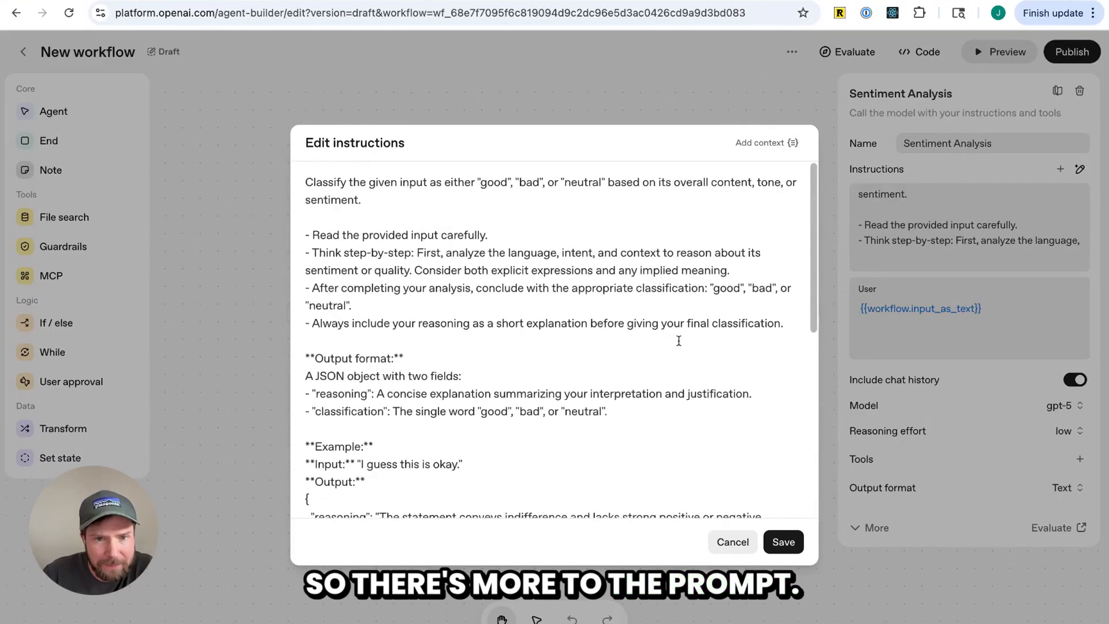
{"action": "left_click_drag", "start_coordinate": [501, 221], "coordinate": [306, 180]}
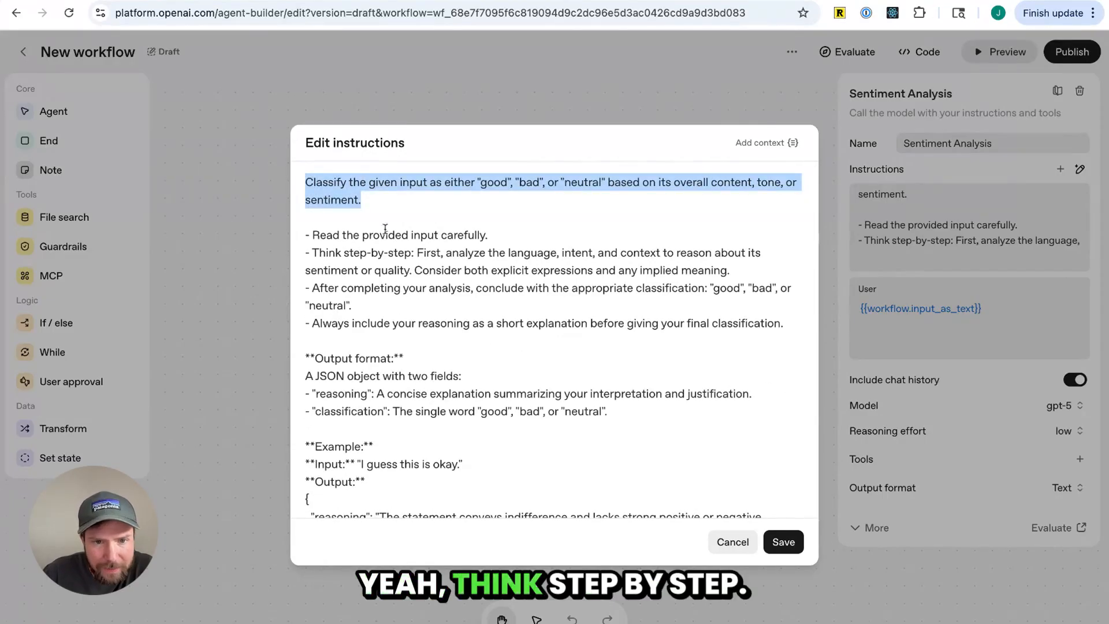
{"action": "left_click", "coordinate": [393, 226]}
{"action": "scroll", "coordinate": [407, 299], "scroll_direction": "down", "scroll_amount": 1}
{"action": "scroll", "coordinate": [411, 318], "scroll_direction": "down", "scroll_amount": 3}
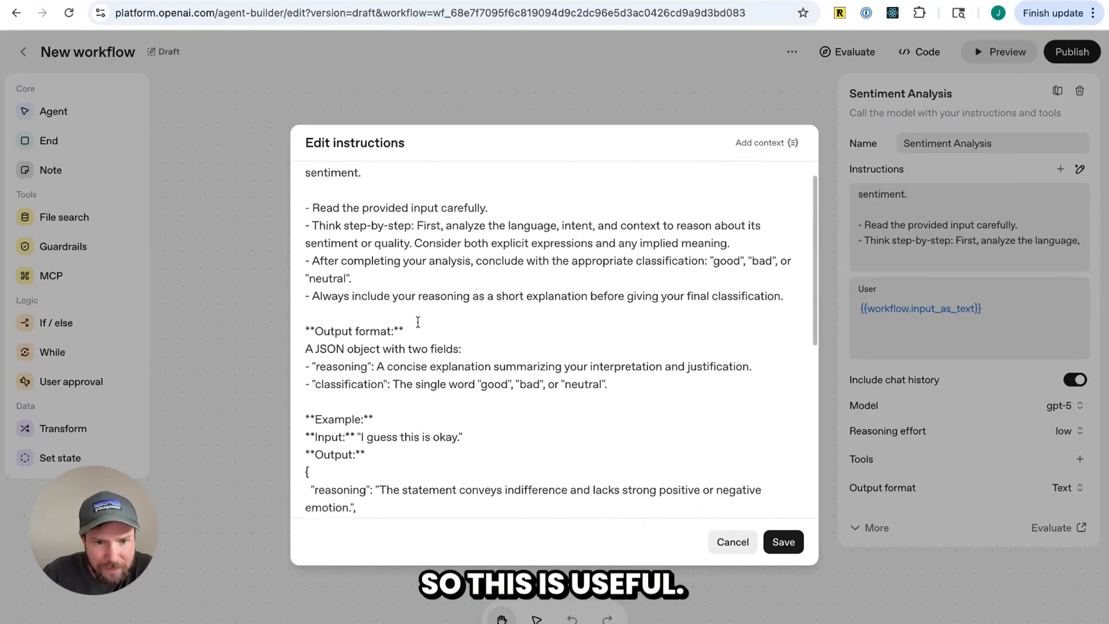
{"action": "left_click_drag", "start_coordinate": [608, 337], "coordinate": [306, 266]}
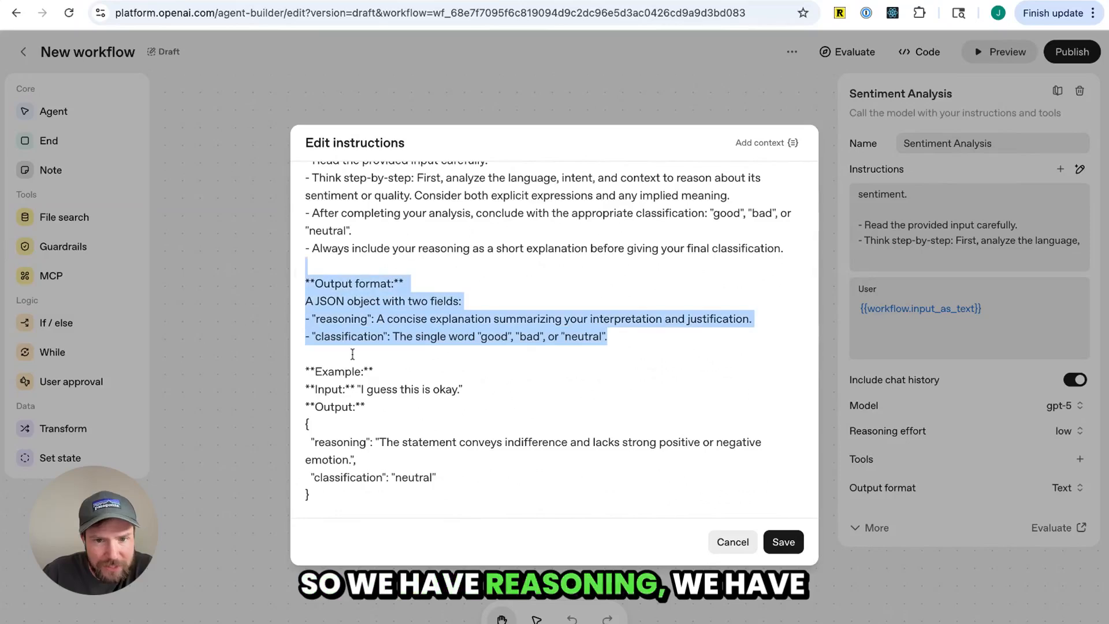
{"action": "scroll", "coordinate": [394, 333], "scroll_direction": "down", "scroll_amount": 3}
{"action": "scroll", "coordinate": [394, 333], "scroll_direction": "down", "scroll_amount": 8}
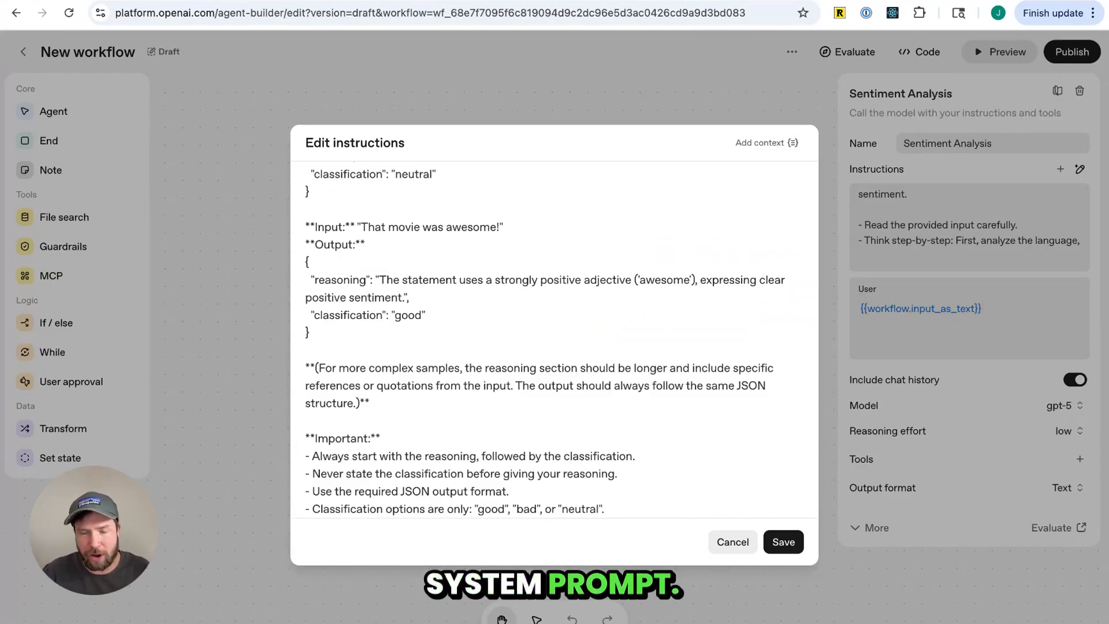
{"action": "left_click", "coordinate": [772, 540]}
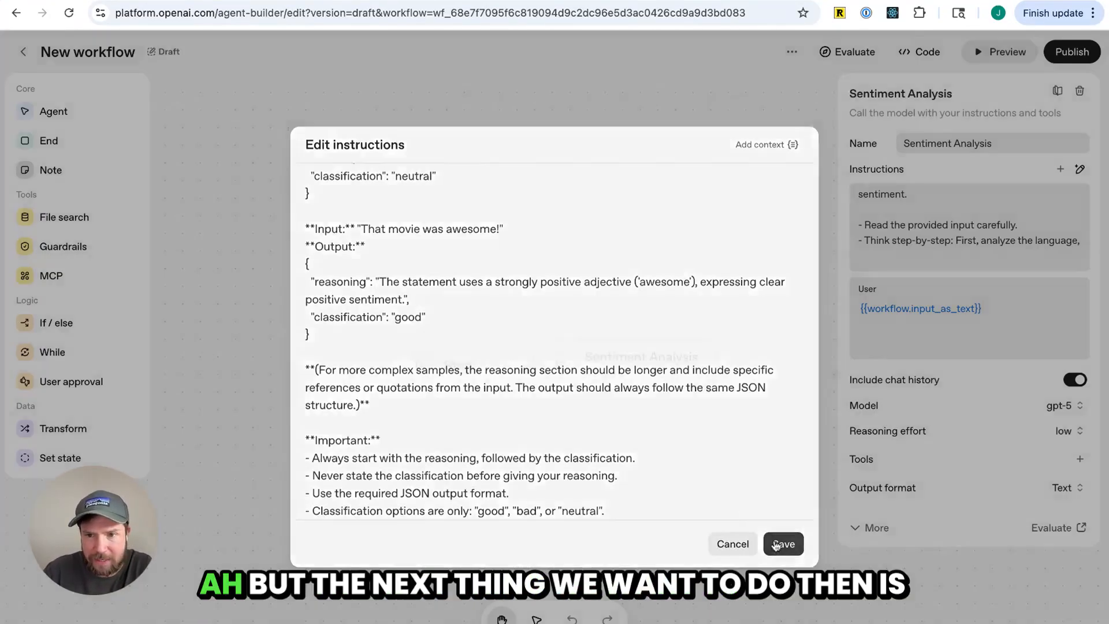
Set the agent's output format to JSON
{"action": "left_click", "coordinate": [1076, 490]}
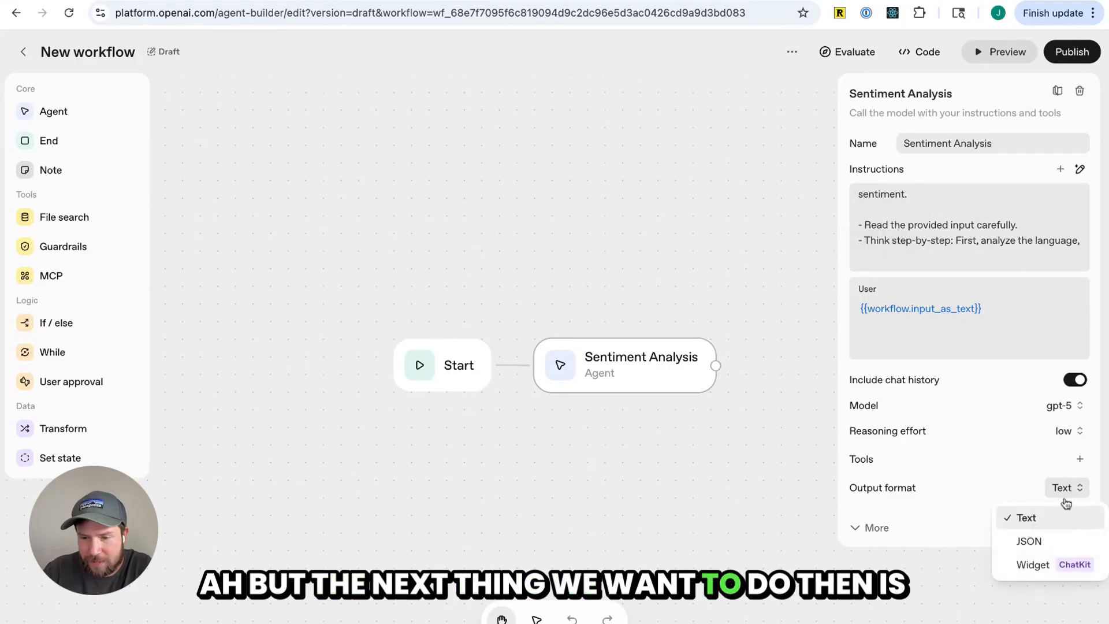
{"action": "left_click", "coordinate": [1040, 538]}
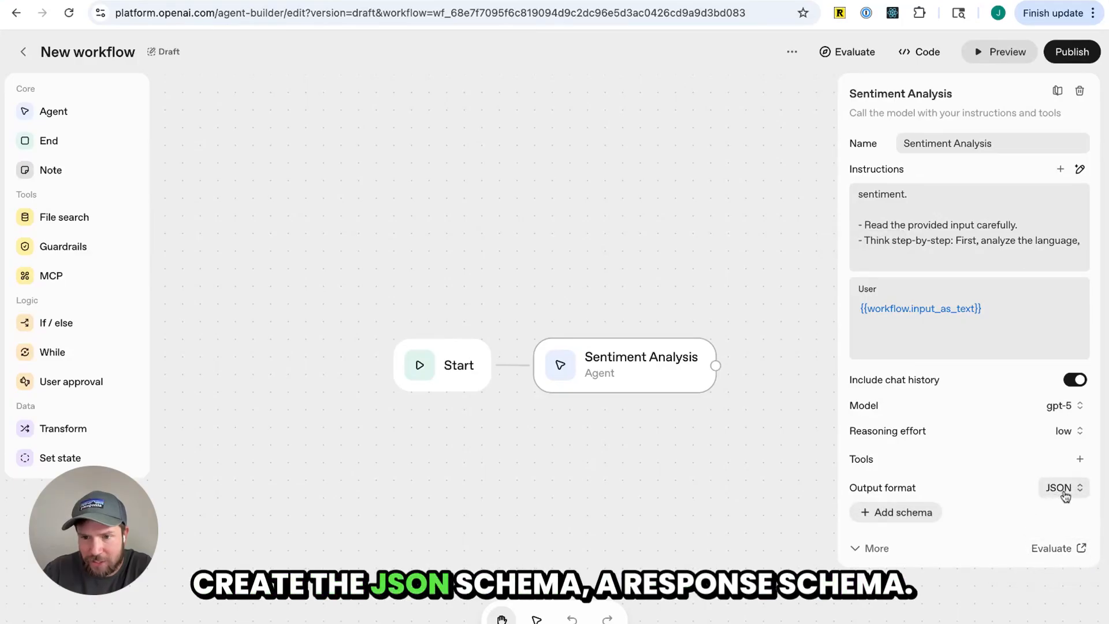
Try adding classification and reasoning properties to a new response schema, then cancel the schema dialog
{"action": "left_click", "coordinate": [925, 516]}
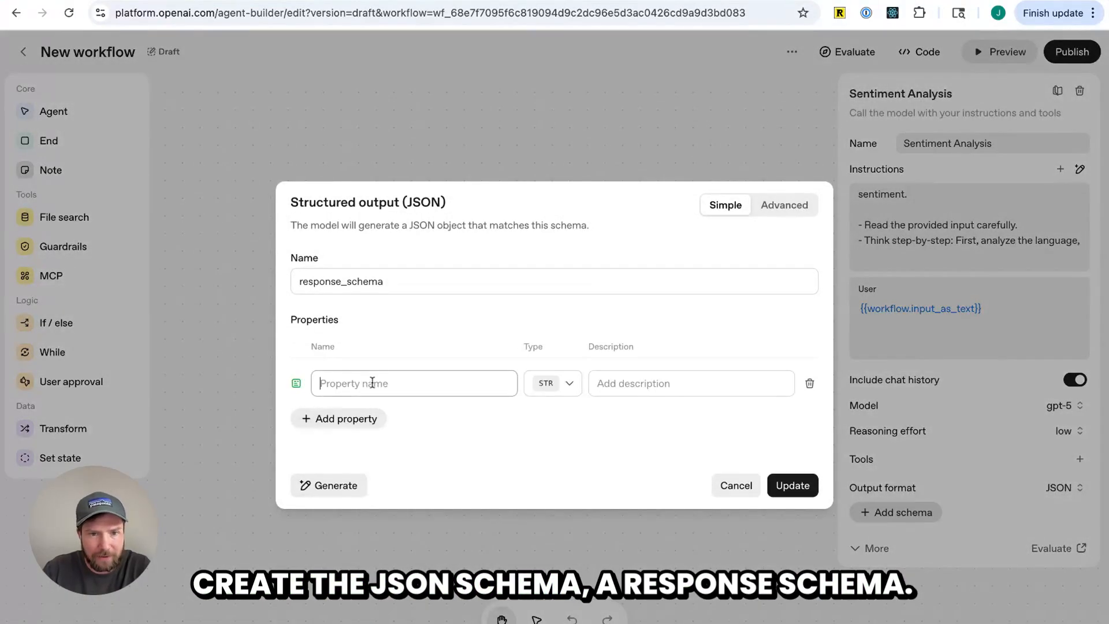
{"action": "type", "text": "classif"}
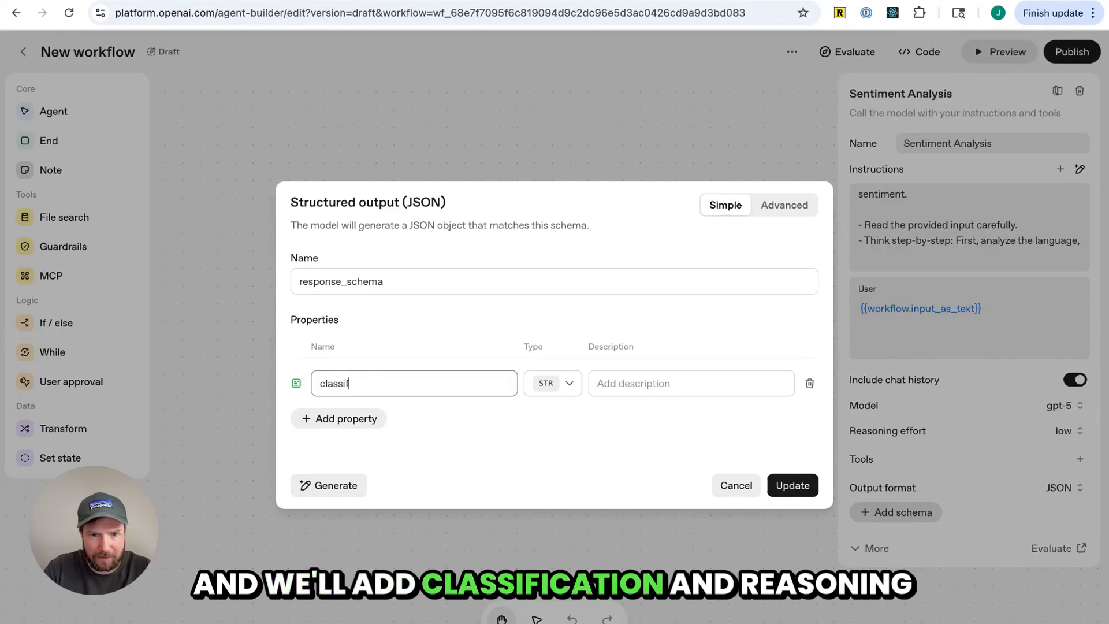
{"action": "type", "text": "ication"}
{"action": "left_click", "coordinate": [341, 419]}
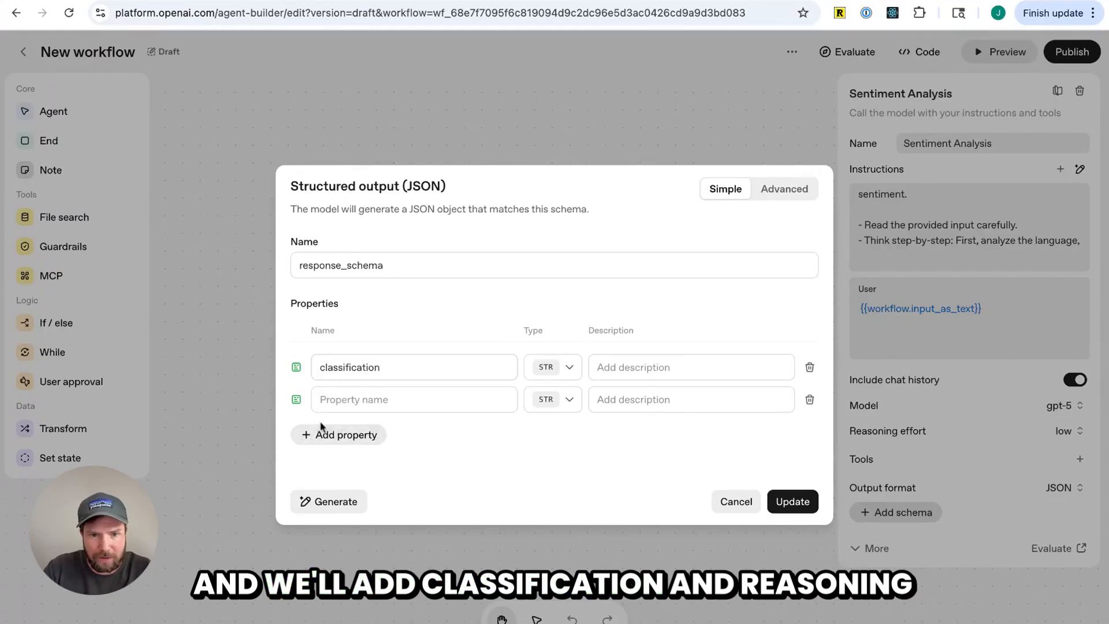
{"action": "left_click", "coordinate": [386, 402]}
{"action": "type", "text": "reasoning"}
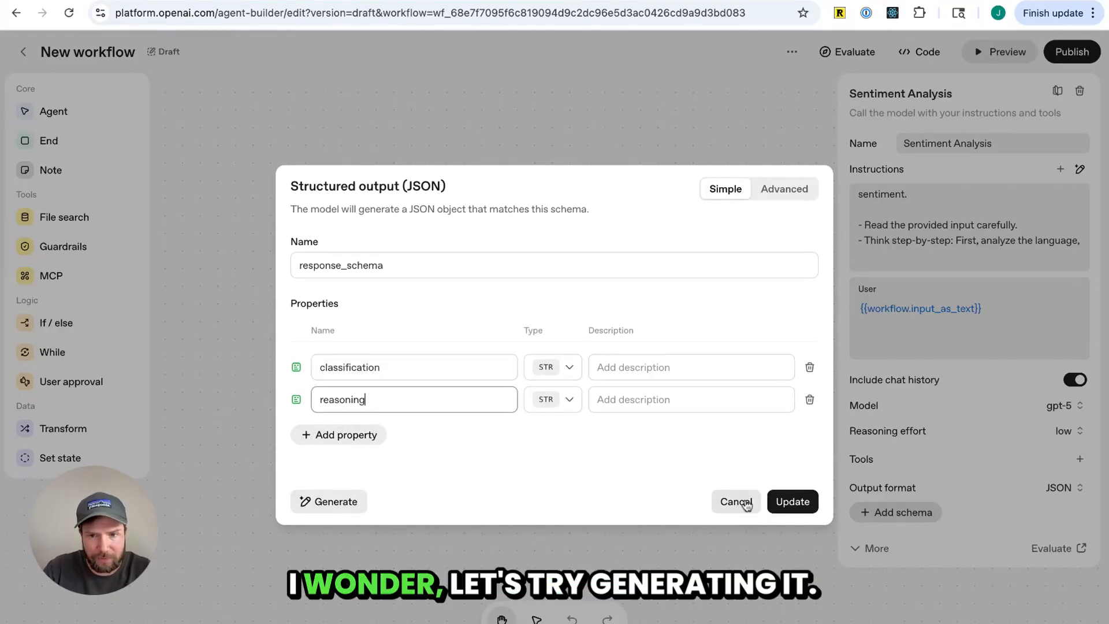
{"action": "left_click", "coordinate": [735, 501]}
Try generating the schema from the description "Generate it based on my system prompt", review the generated properties, then cancel
{"action": "left_click", "coordinate": [919, 513]}
{"action": "left_click", "coordinate": [335, 469]}
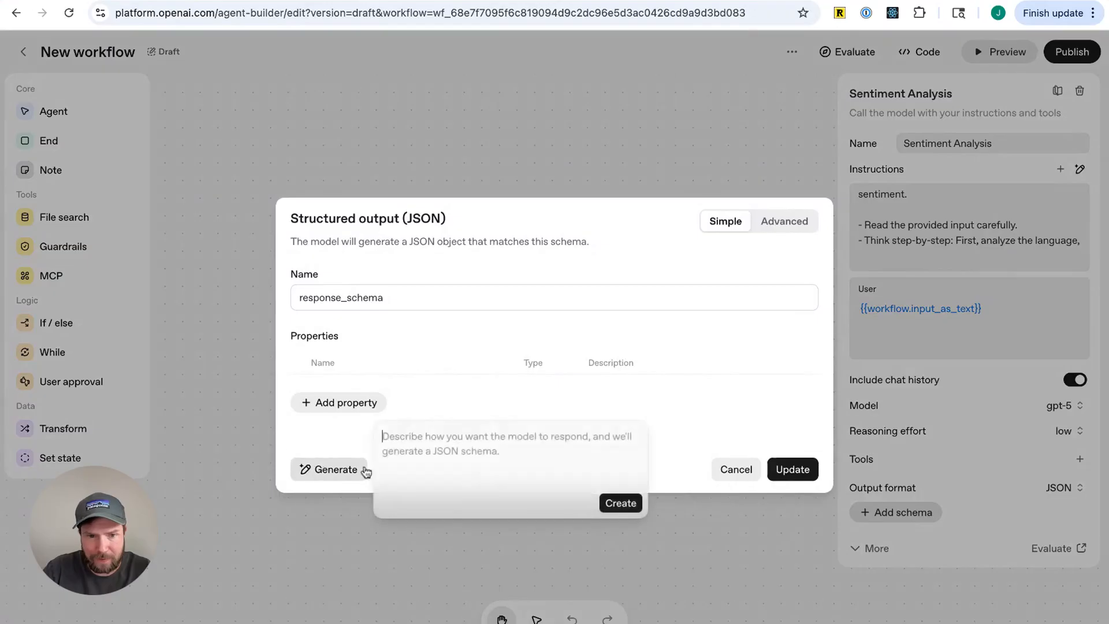
{"action": "type", "text": "Generate it based on my system prompt"}
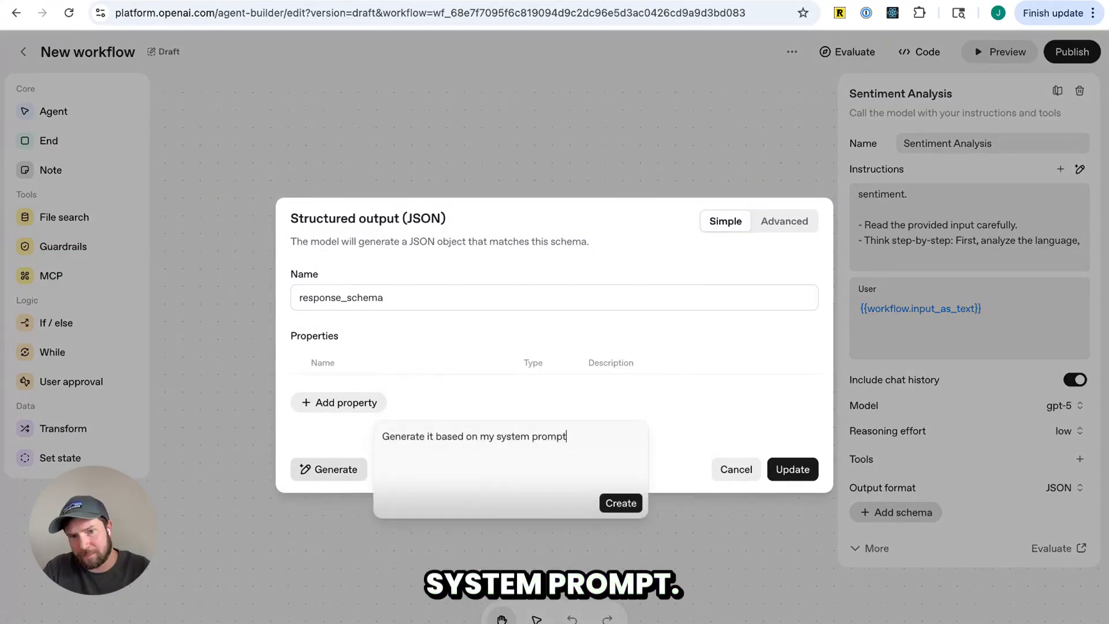
{"action": "left_click", "coordinate": [622, 504]}
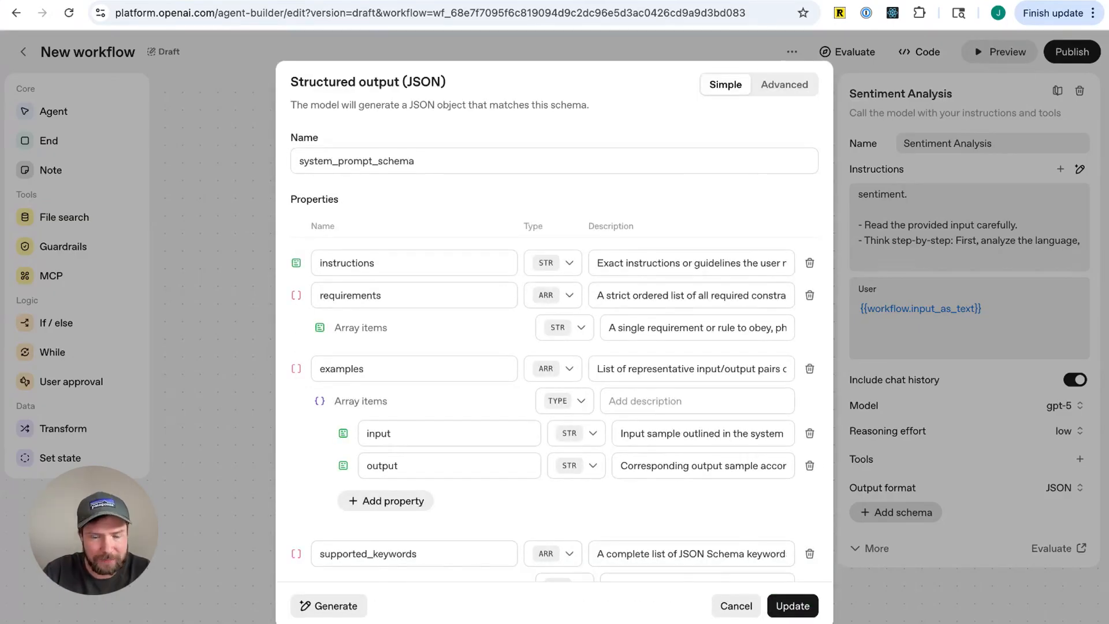
{"action": "scroll", "coordinate": [497, 422], "scroll_direction": "down", "scroll_amount": 2}
{"action": "scroll", "coordinate": [496, 434], "scroll_direction": "down", "scroll_amount": 1}
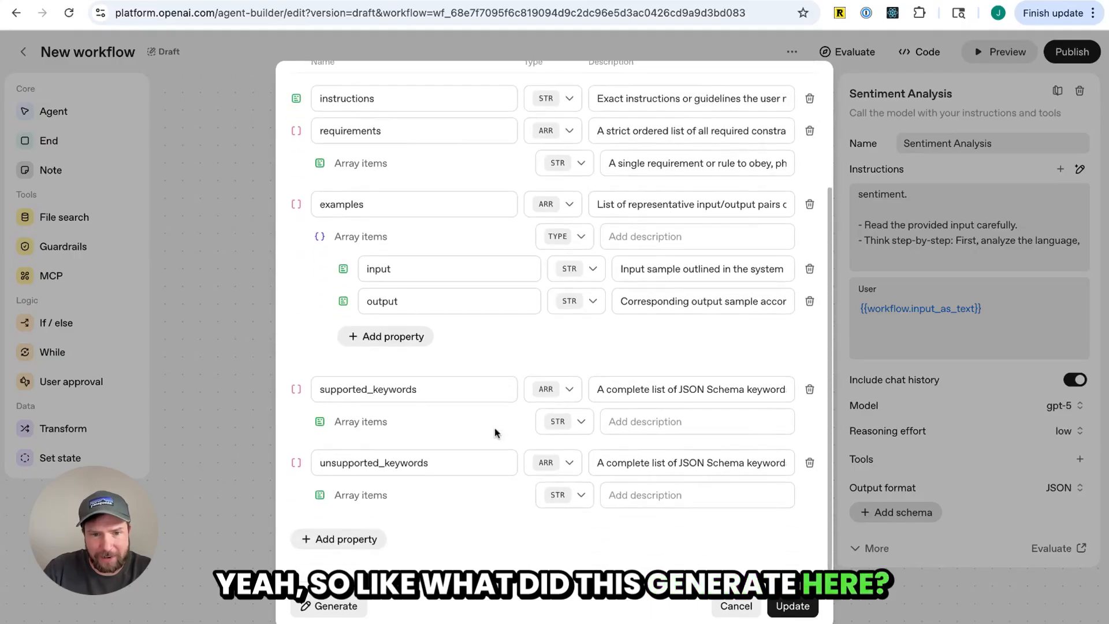
{"action": "scroll", "coordinate": [416, 465], "scroll_direction": "up", "scroll_amount": 3}
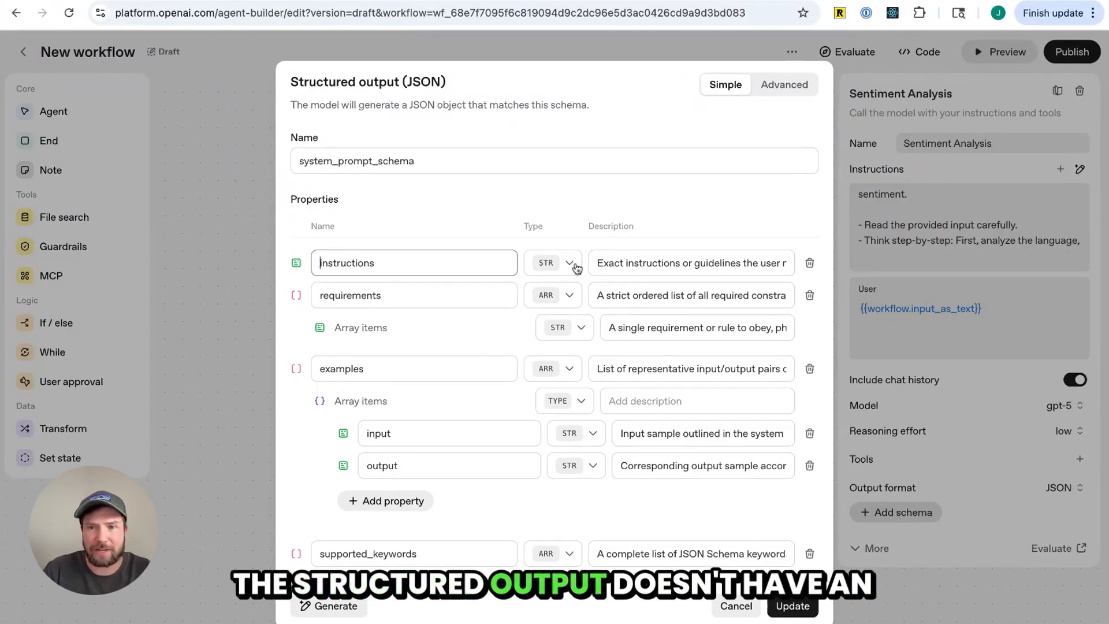
{"action": "left_click", "coordinate": [1019, 216]}
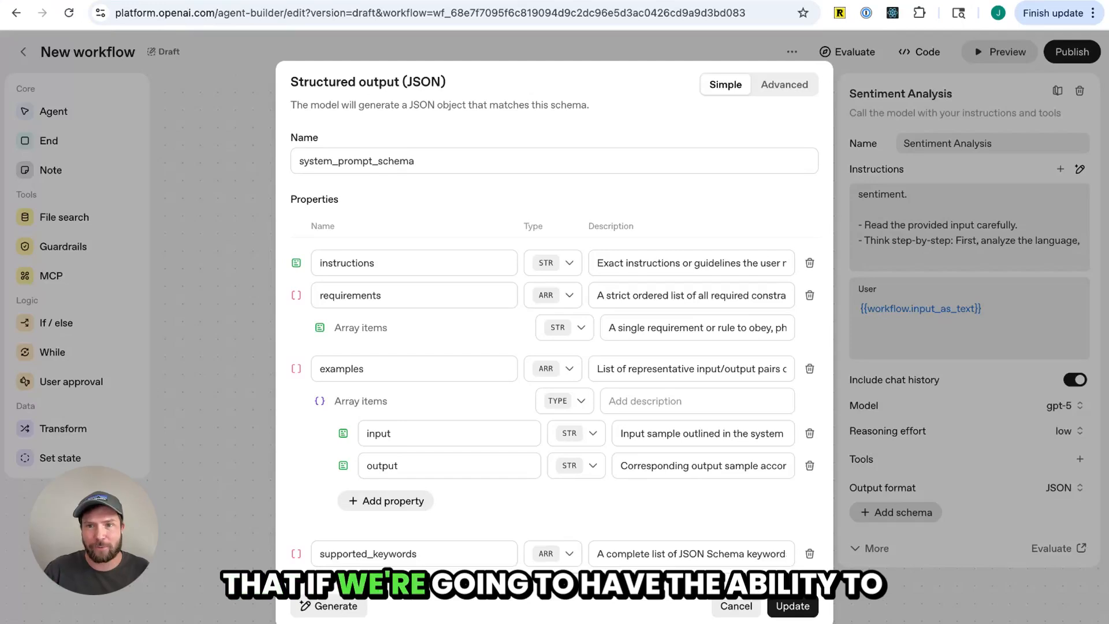
{"action": "left_click", "coordinate": [736, 606]}
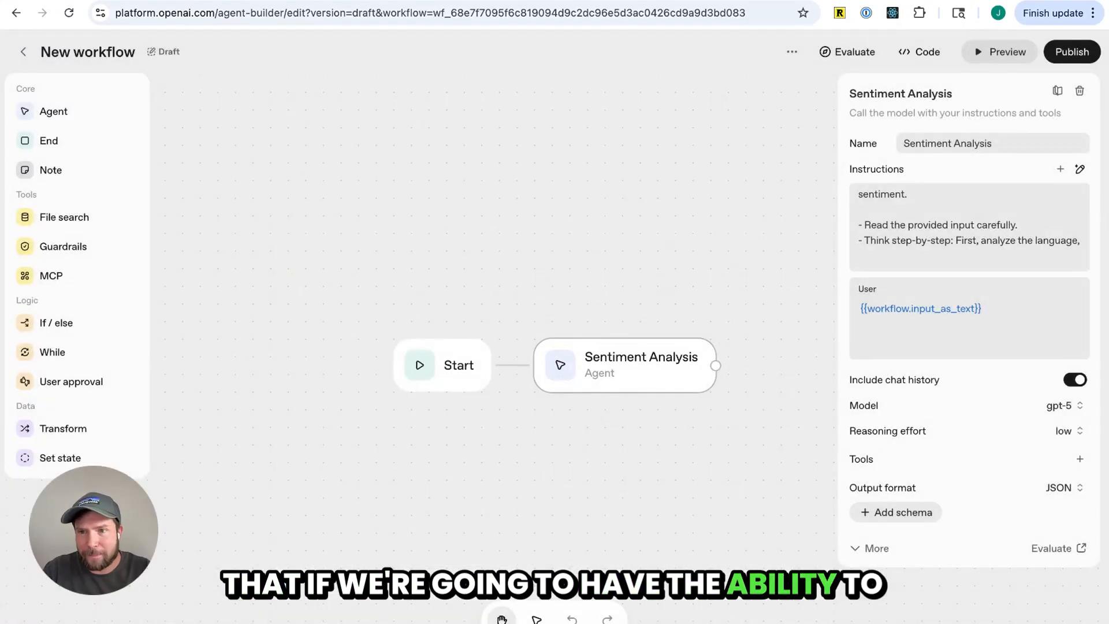
{"action": "left_click", "coordinate": [1082, 175]}
{"action": "left_click", "coordinate": [1025, 164]}
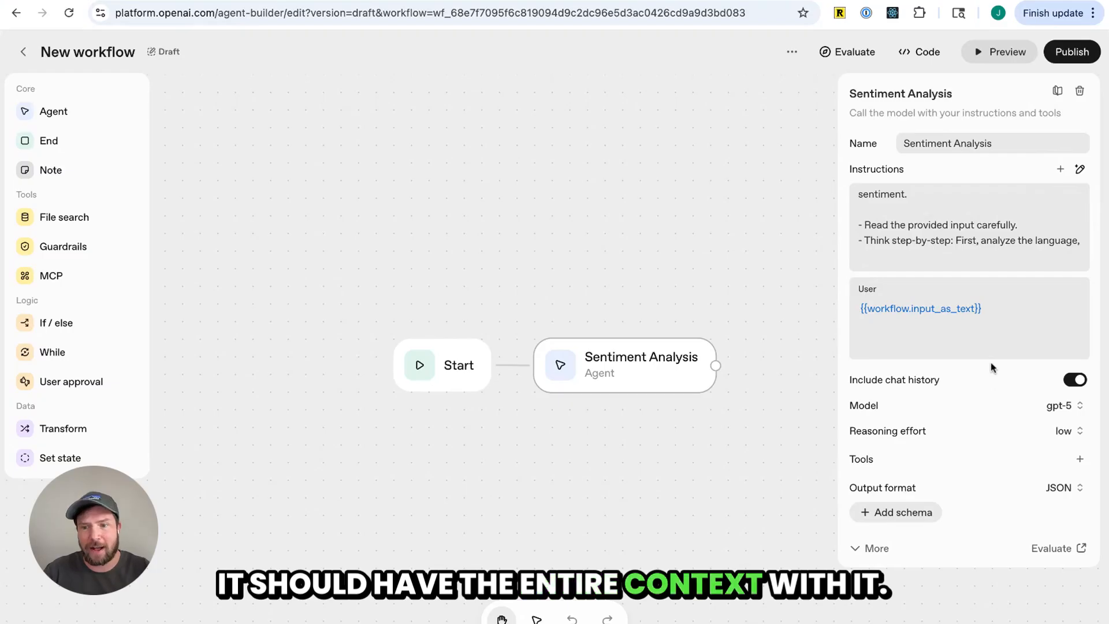
{"action": "left_click", "coordinate": [929, 518]}
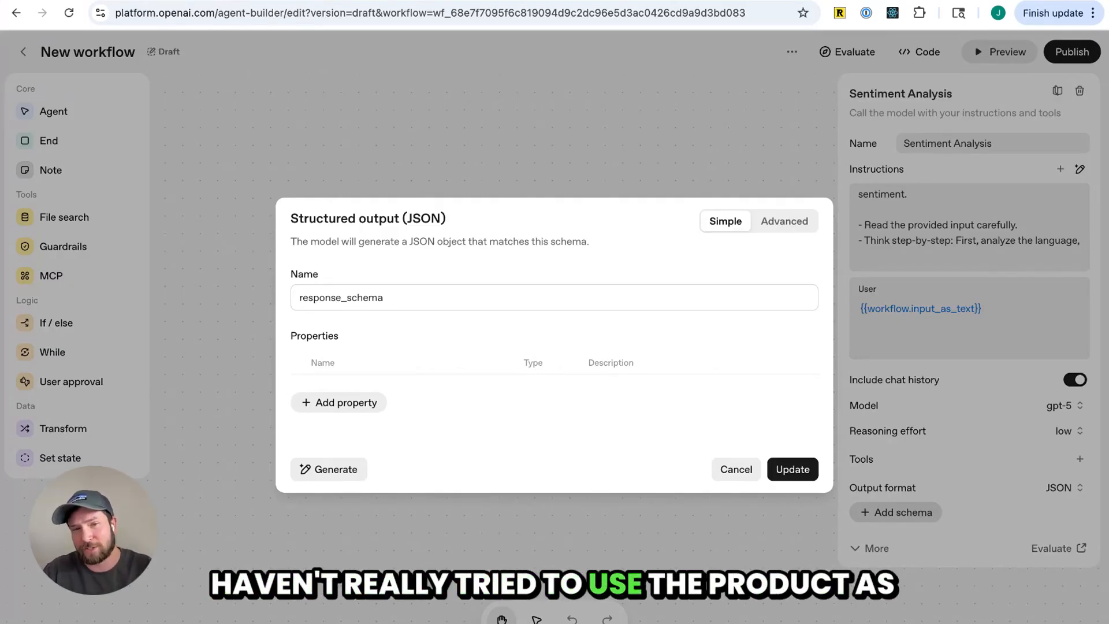
{"action": "left_click", "coordinate": [736, 468]}
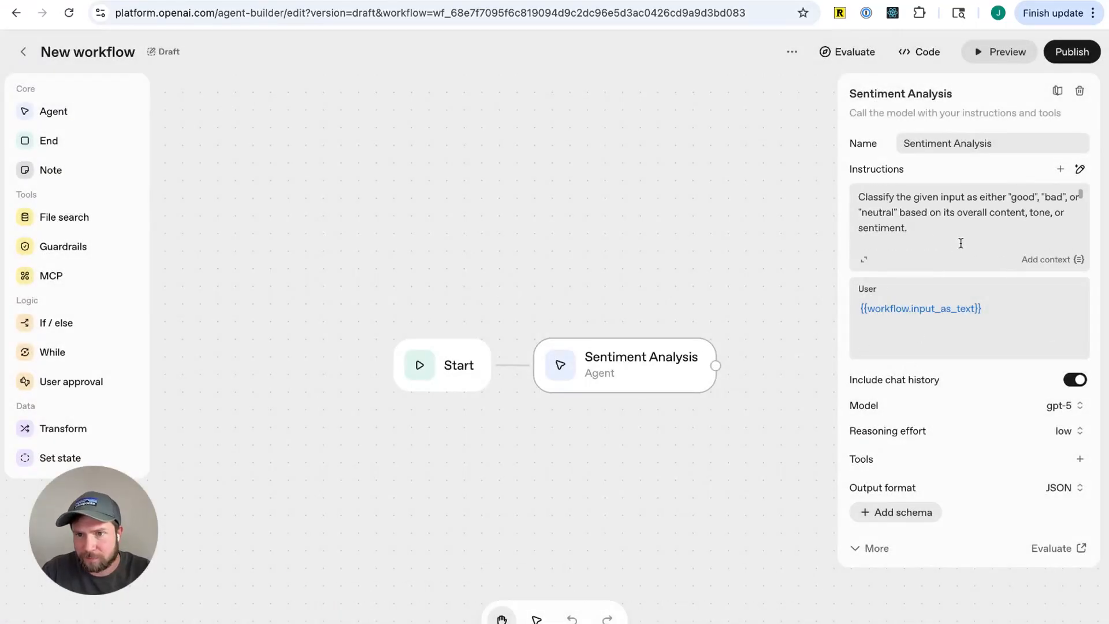
Review the instructions' output format and example, copying the classification key name before closing the editor
{"action": "left_click", "coordinate": [864, 259]}
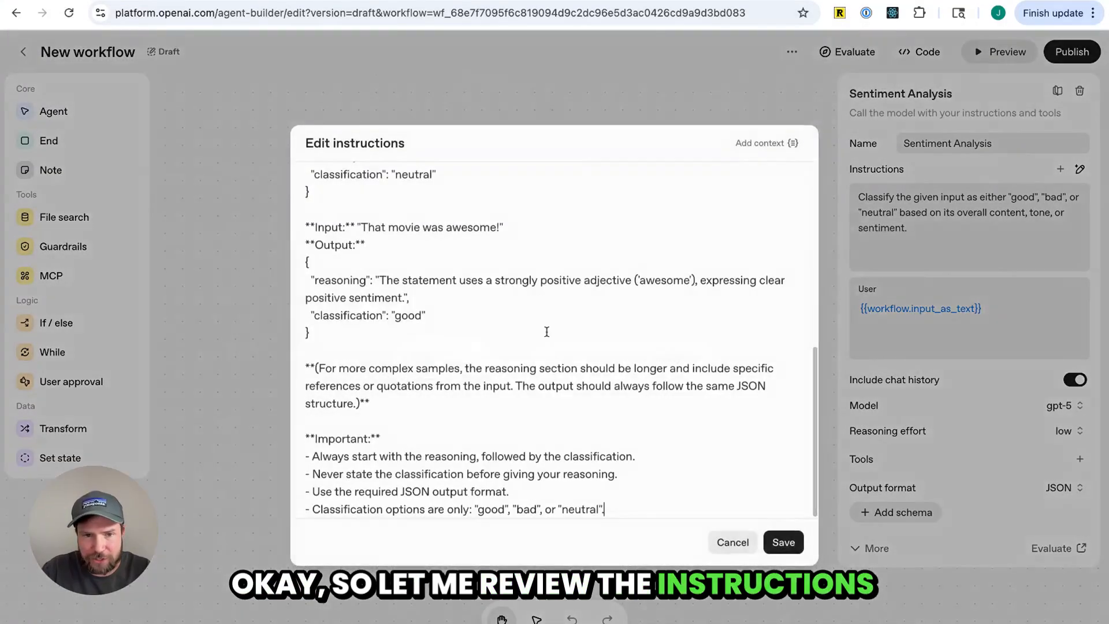
{"action": "scroll", "coordinate": [411, 351], "scroll_direction": "up", "scroll_amount": 10}
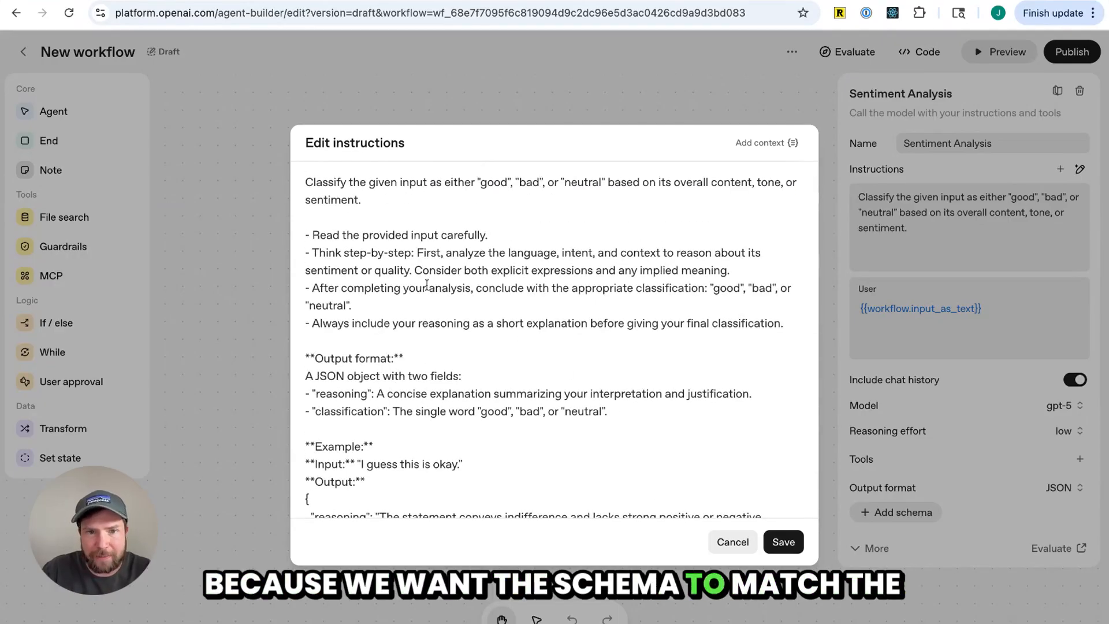
{"action": "scroll", "coordinate": [478, 344], "scroll_direction": "down", "scroll_amount": 2}
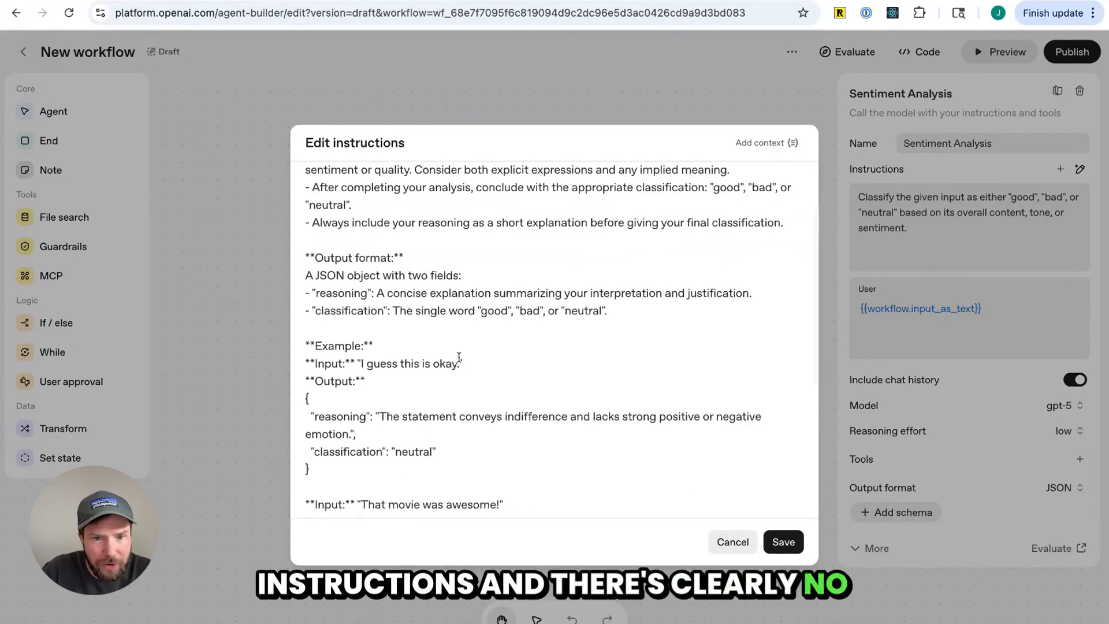
{"action": "scroll", "coordinate": [460, 356], "scroll_direction": "down", "scroll_amount": 1}
{"action": "double_click", "coordinate": [341, 390]}
{"action": "double_click", "coordinate": [355, 424]}
{"action": "key", "text": "ctrl+c"}
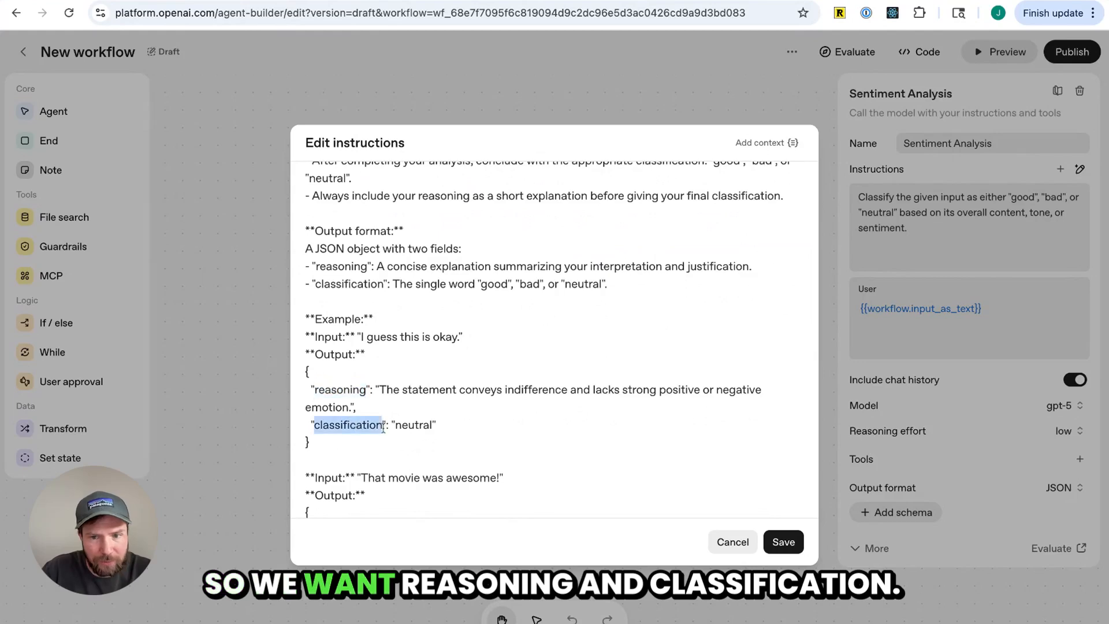
{"action": "left_click", "coordinate": [733, 542]}
Add a response schema with two string properties named classification and reasoning
{"action": "left_click", "coordinate": [910, 516]}
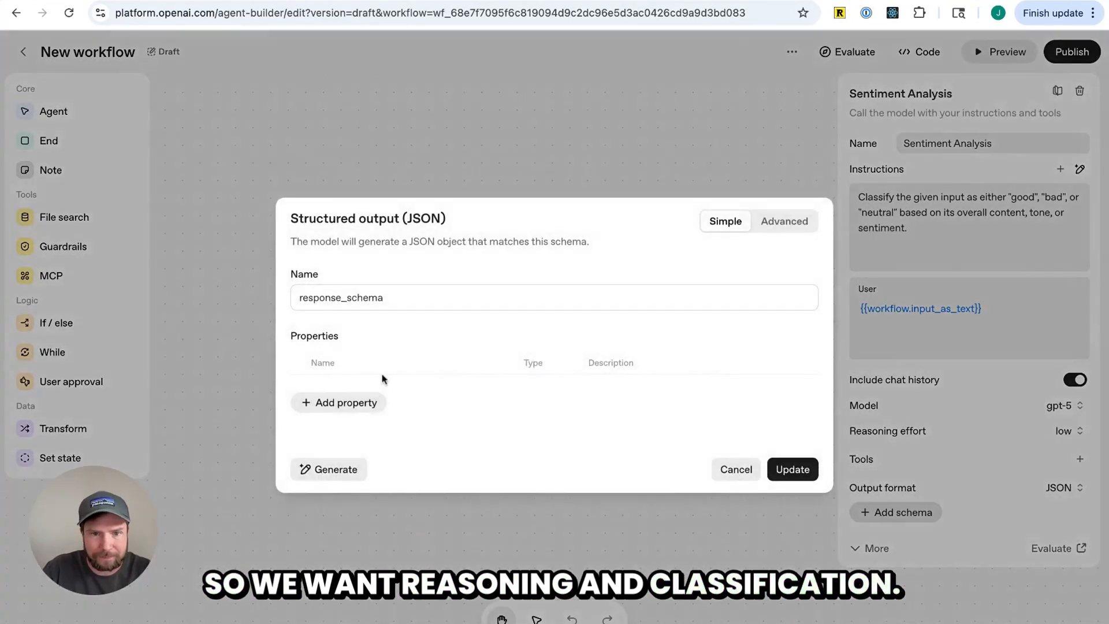
{"action": "left_click", "coordinate": [364, 403]}
{"action": "key", "text": "ctrl+v"}
{"action": "left_click", "coordinate": [363, 420]}
{"action": "left_click", "coordinate": [371, 405]}
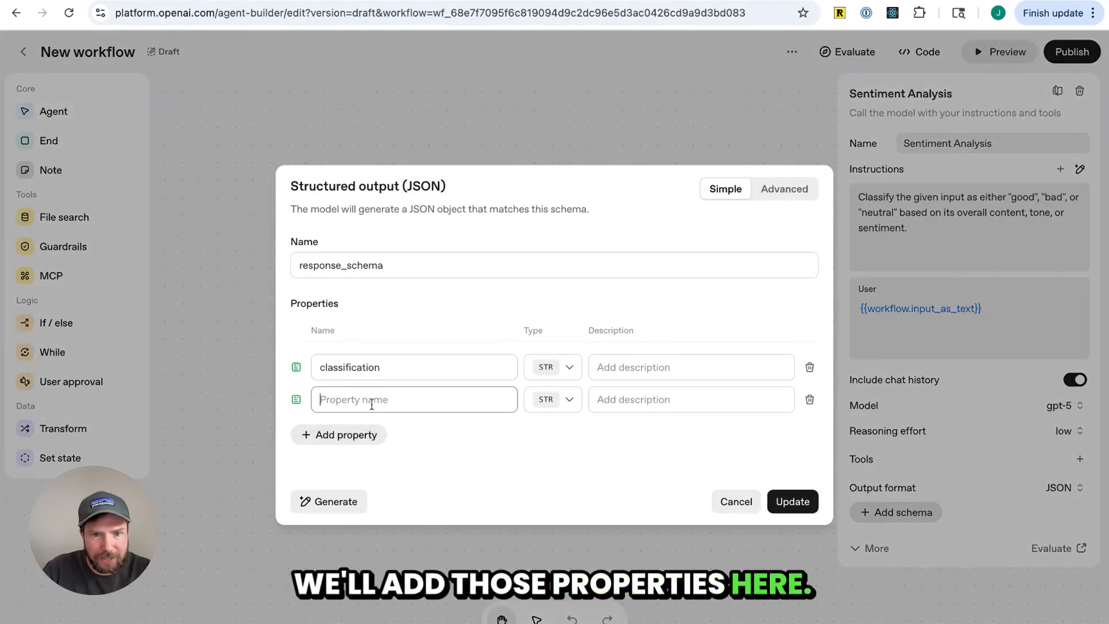
{"action": "type", "text": "reasoning"}
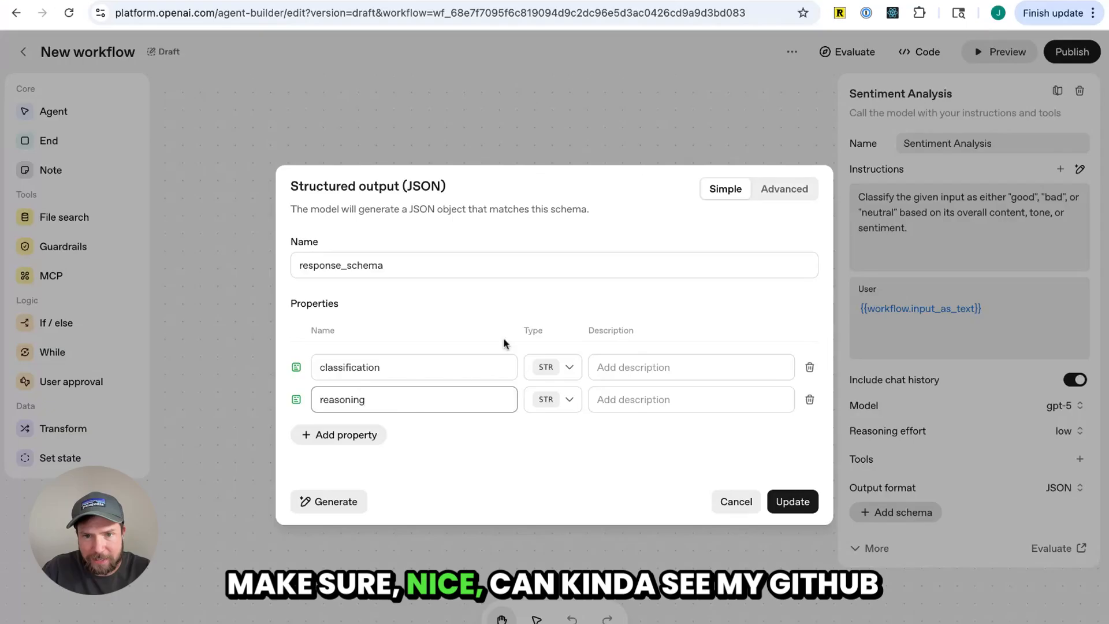
{"action": "left_click", "coordinate": [569, 447]}
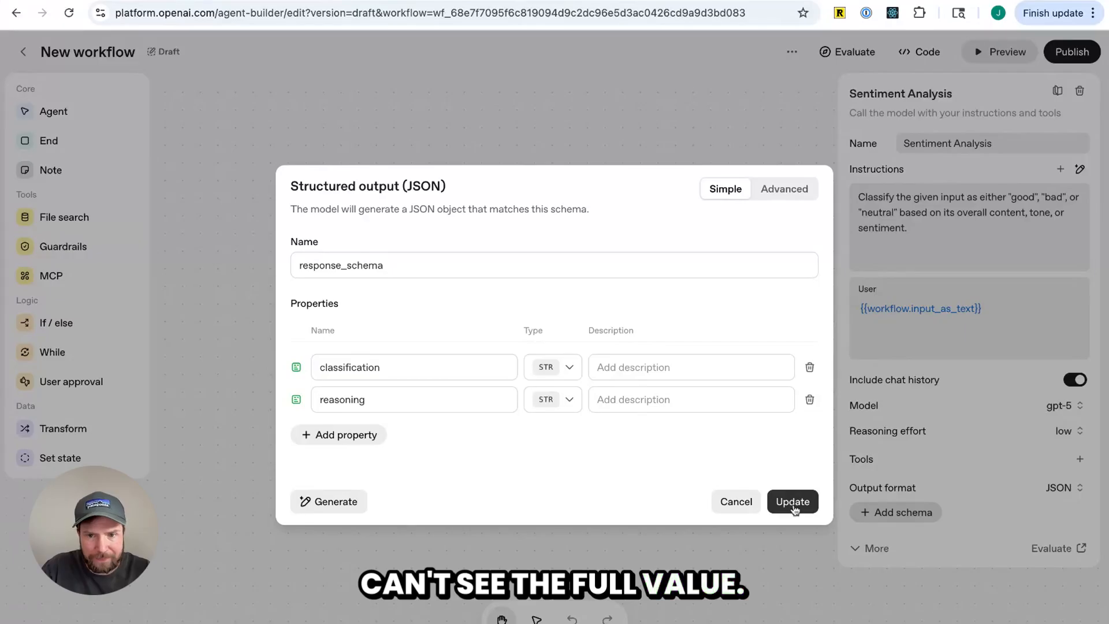
Describe the properties as 'The classification of "good", "bad", "neutral"…' and 'The reasoning for your answer.', then save the schema
{"action": "left_click", "coordinate": [661, 368]}
{"action": "type", "text": "The "}
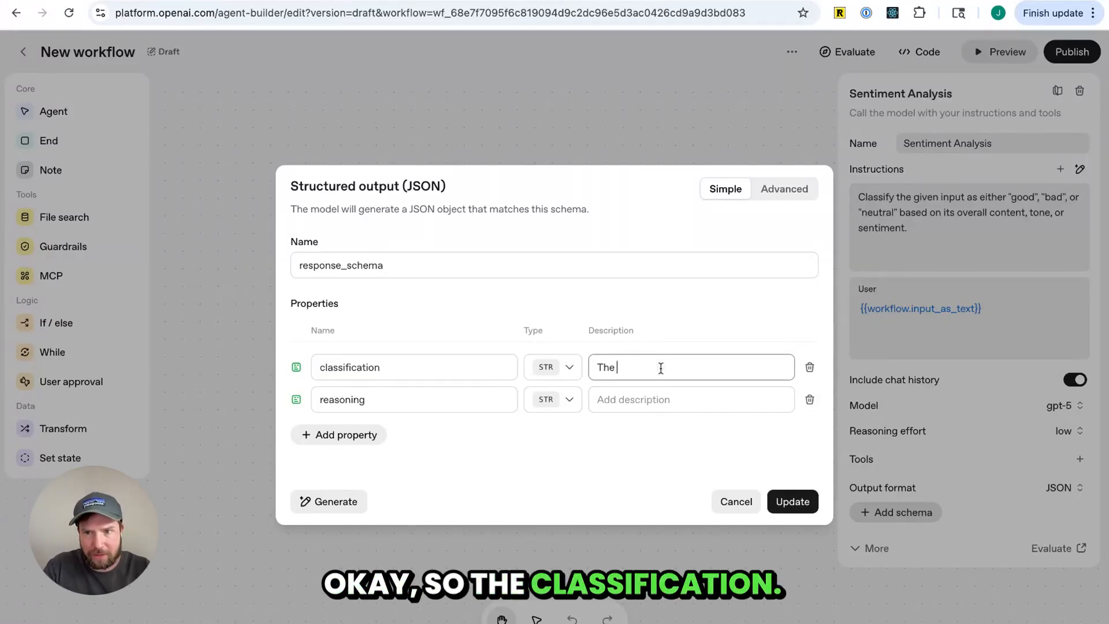
{"action": "type", "text": "classi"}
{"action": "key", "text": "BackSpace"}
{"action": "type", "text": "sif"}
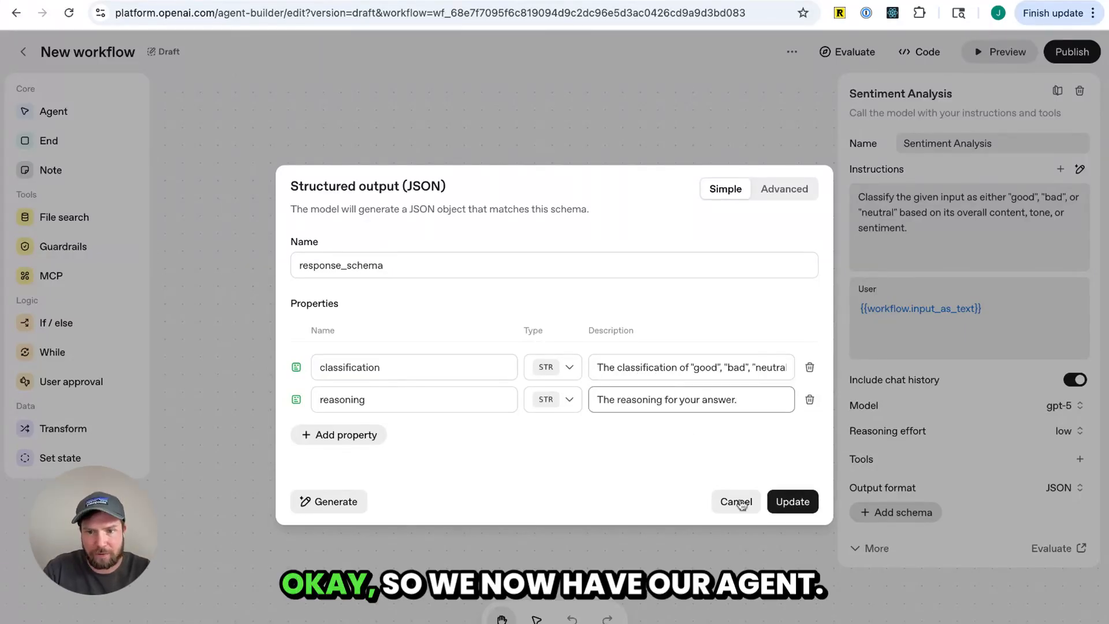
{"action": "left_click", "coordinate": [792, 505]}
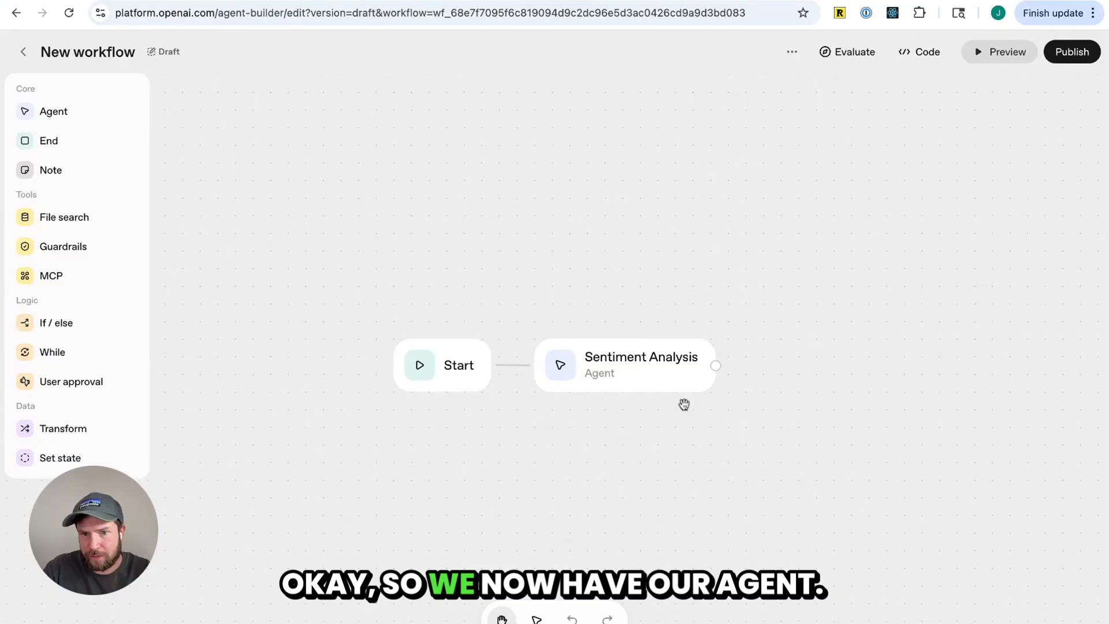
Reopen the Sentiment Analysis agent and review its expanded model and output settings
{"action": "left_click", "coordinate": [624, 386]}
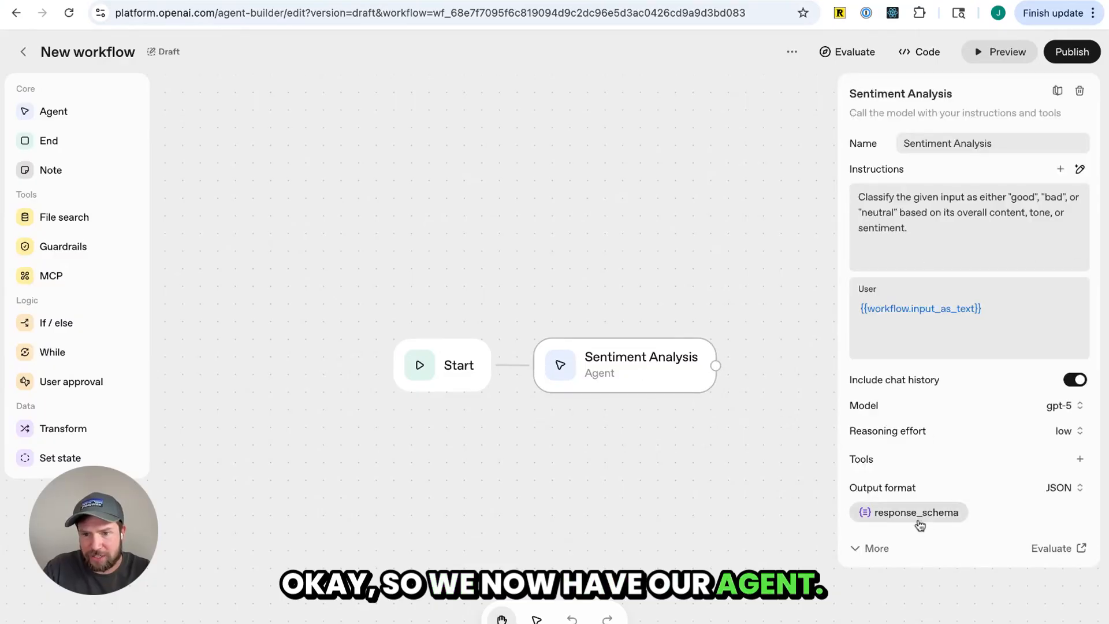
{"action": "left_click", "coordinate": [892, 552]}
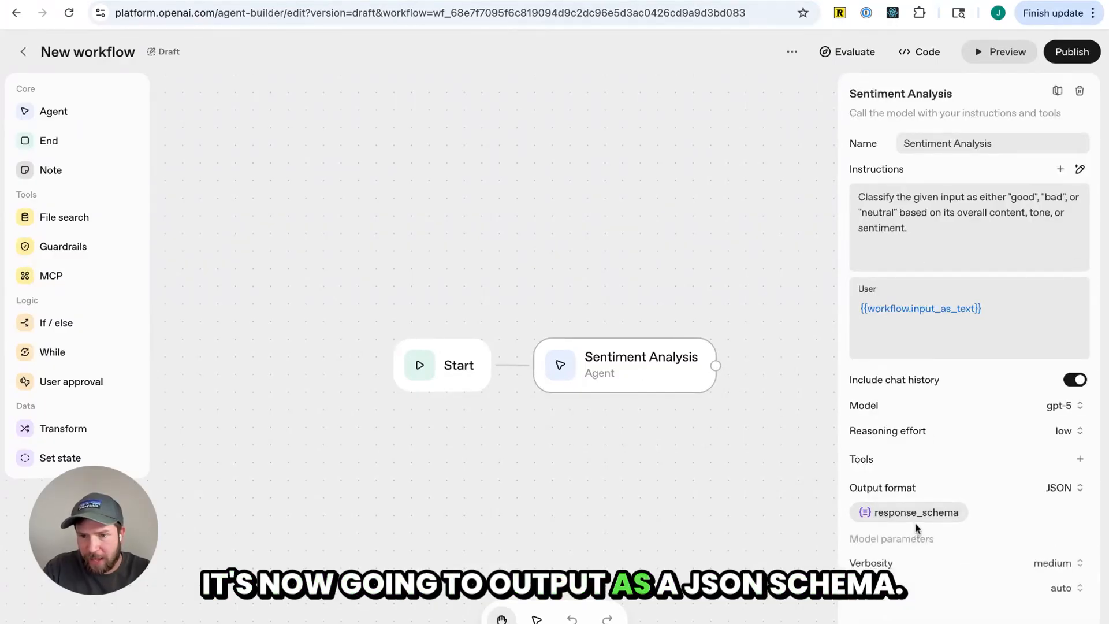
{"action": "scroll", "coordinate": [919, 526], "scroll_direction": "down", "scroll_amount": 3}
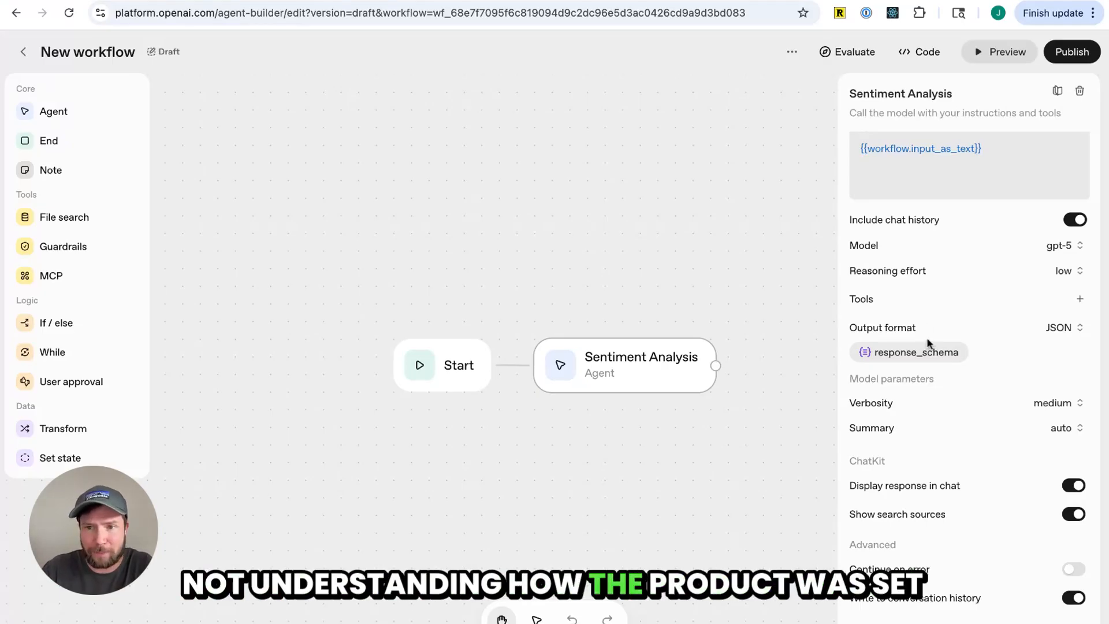
{"action": "scroll", "coordinate": [959, 358], "scroll_direction": "up", "scroll_amount": 3}
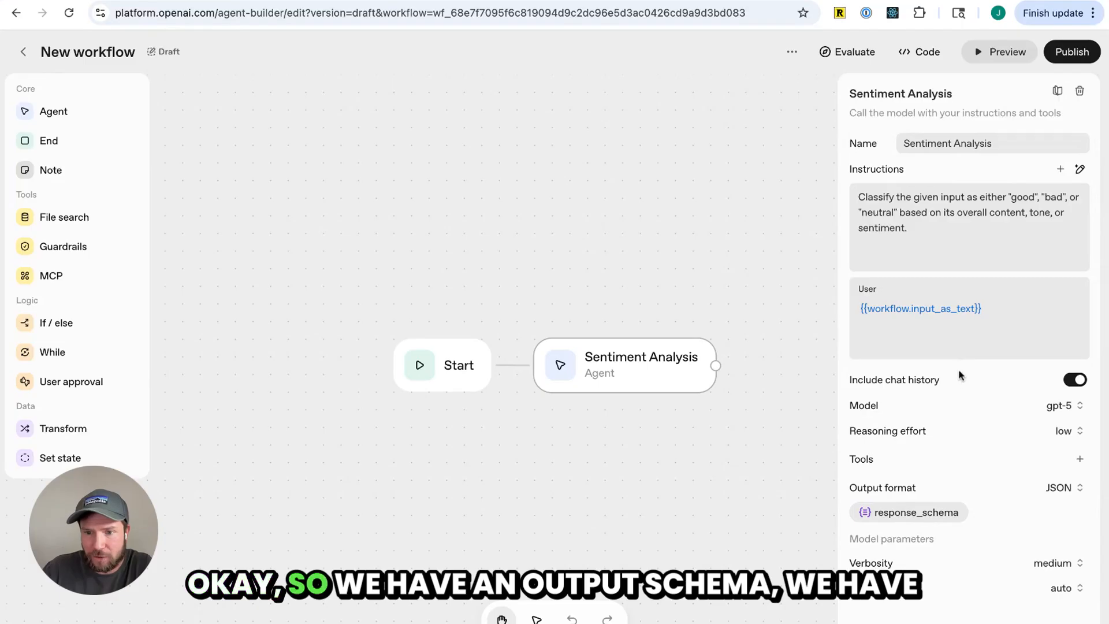
{"action": "scroll", "coordinate": [924, 359], "scroll_direction": "down", "scroll_amount": 3}
{"action": "scroll", "coordinate": [909, 362], "scroll_direction": "up", "scroll_amount": 3}
Preview the workflow with the message 'the new taylor swift album is bad', examine the JSON reply, and close the preview
{"action": "left_click", "coordinate": [1072, 56]}
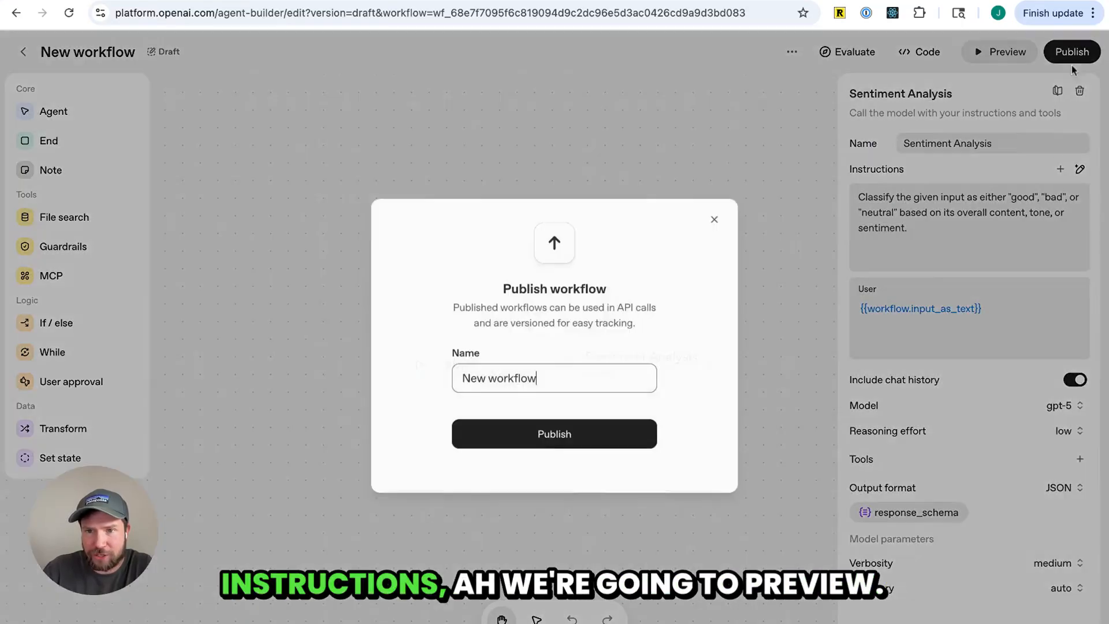
{"action": "left_click", "coordinate": [715, 219]}
{"action": "left_click", "coordinate": [1003, 52]}
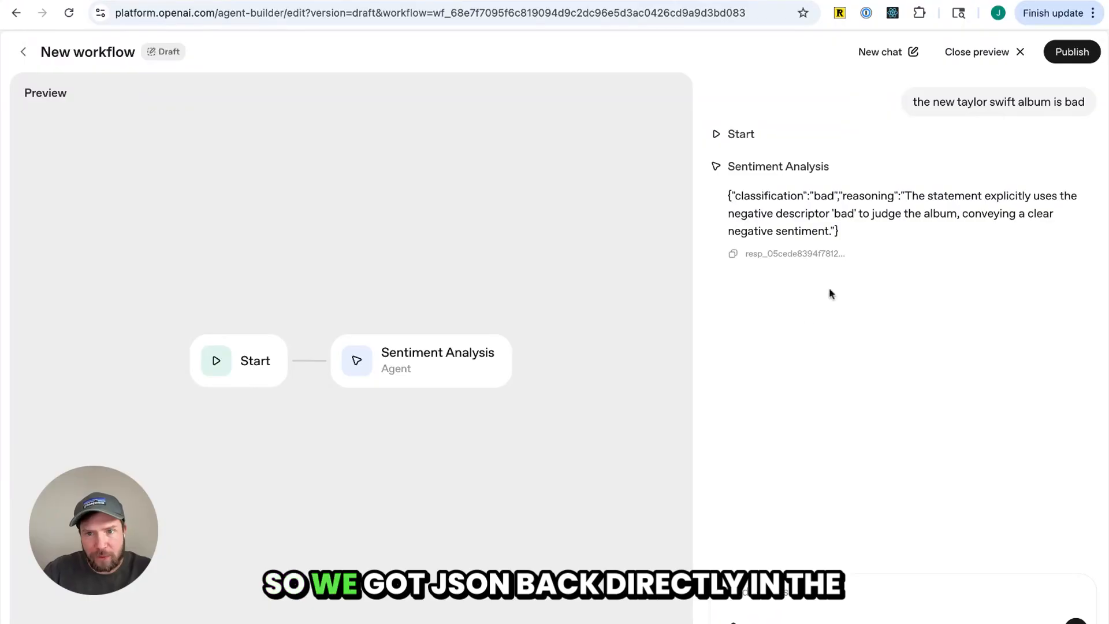
{"action": "left_click_drag", "start_coordinate": [845, 234], "coordinate": [729, 193]}
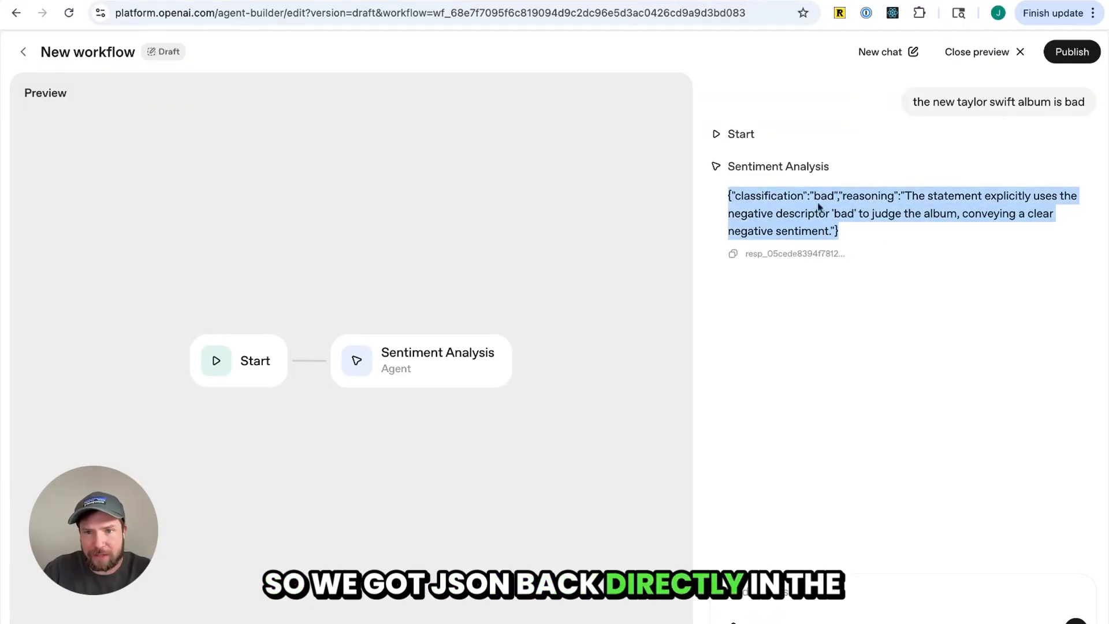
{"action": "left_click", "coordinate": [738, 161]}
{"action": "triple_click", "coordinate": [862, 234]}
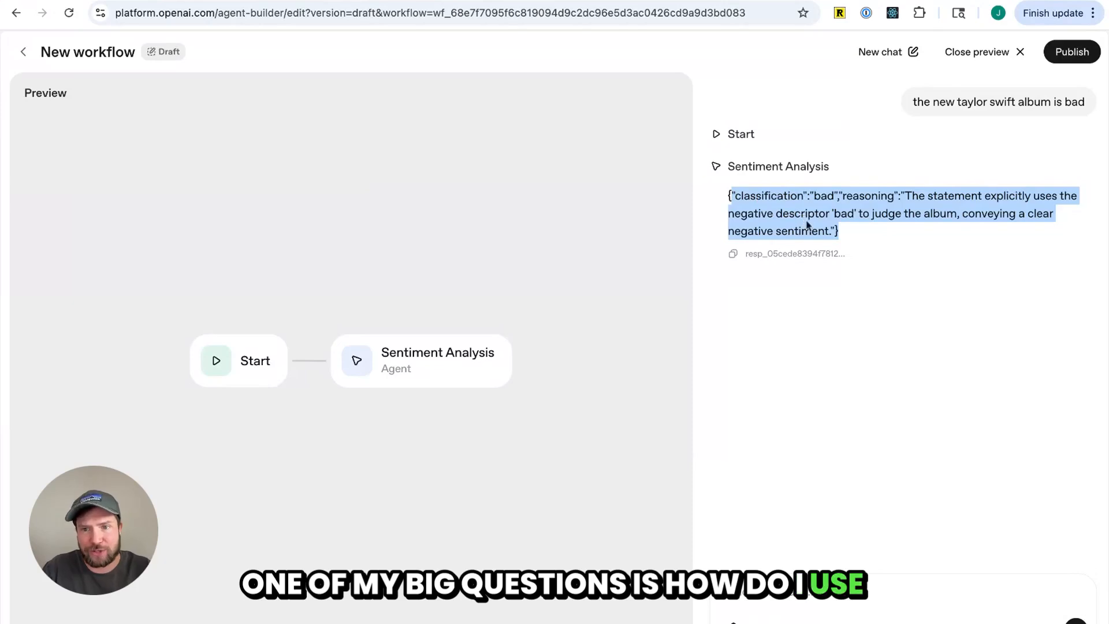
{"action": "left_click", "coordinate": [860, 236]}
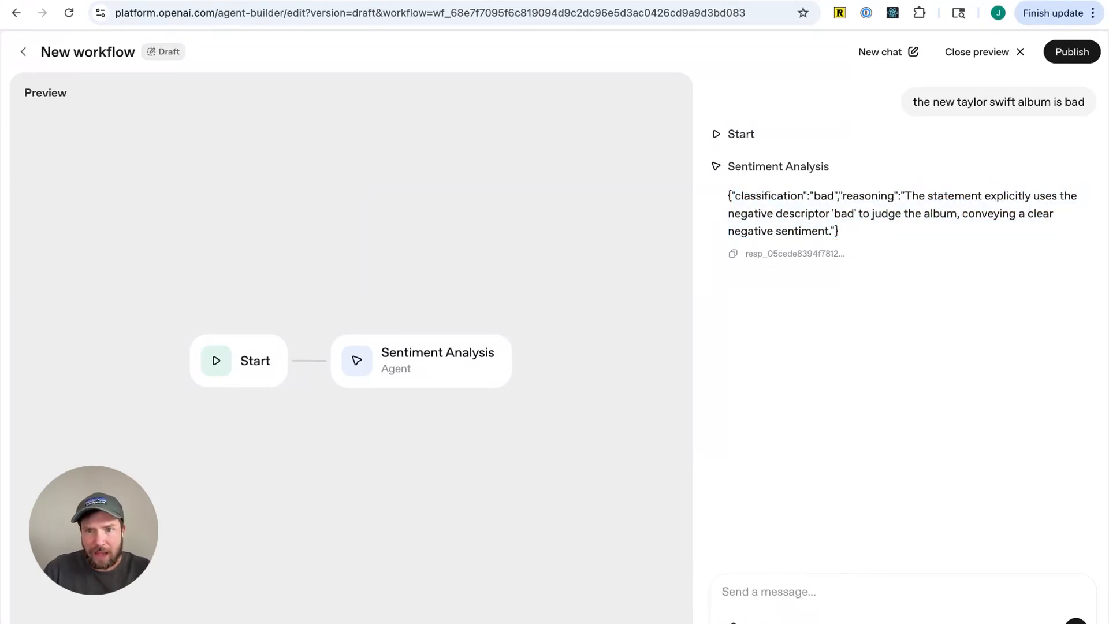
{"action": "left_click_drag", "start_coordinate": [841, 232], "coordinate": [741, 213]}
{"action": "left_click", "coordinate": [842, 226]}
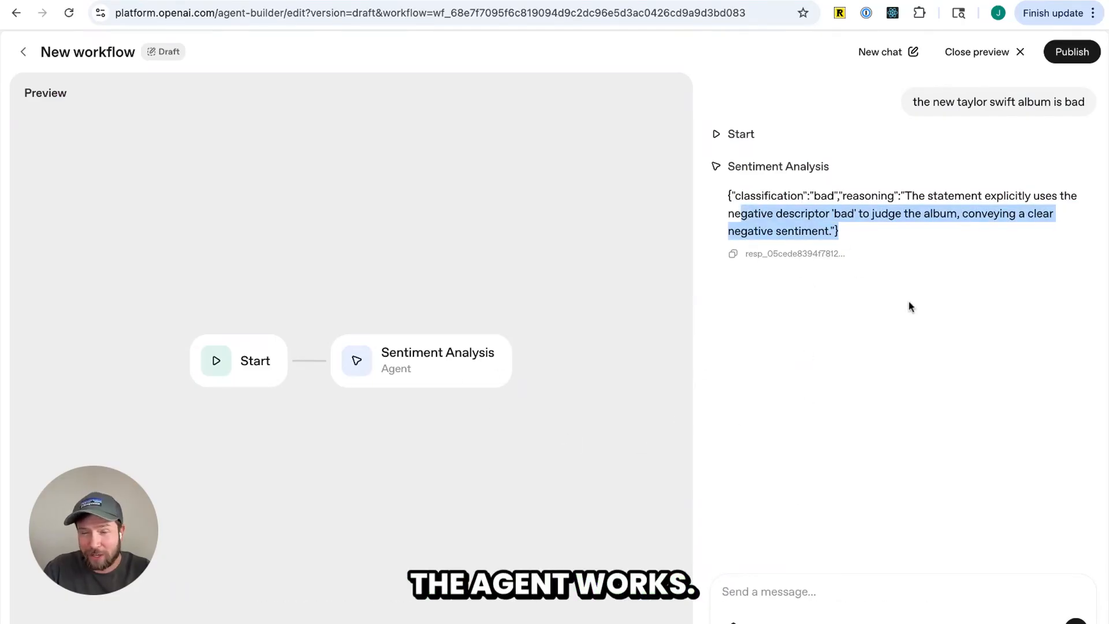
{"action": "left_click", "coordinate": [890, 307]}
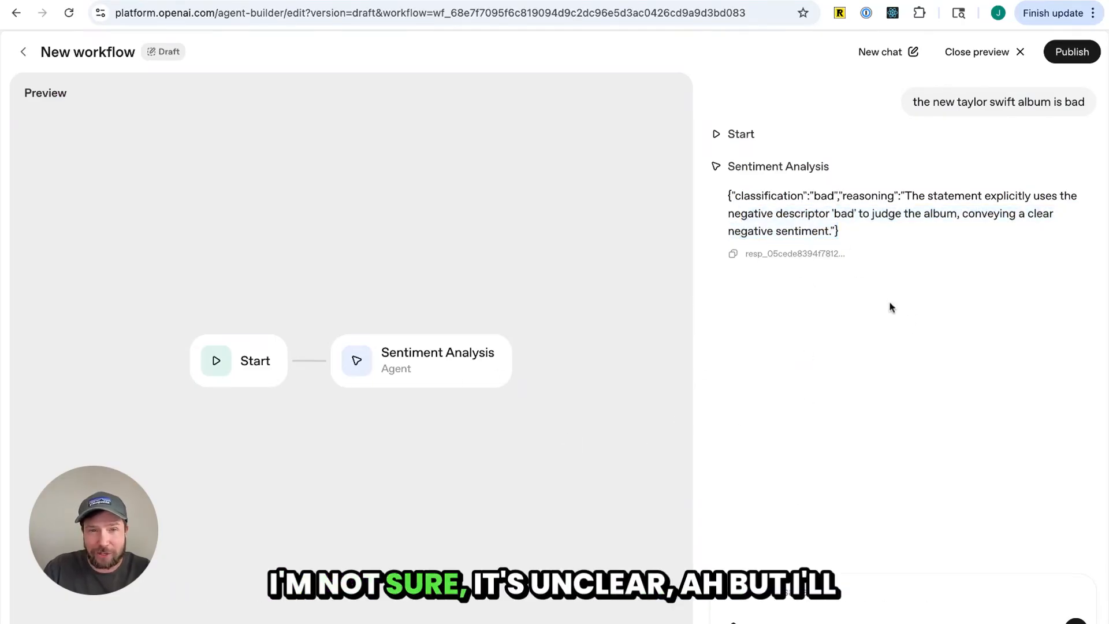
{"action": "left_click", "coordinate": [1010, 60]}
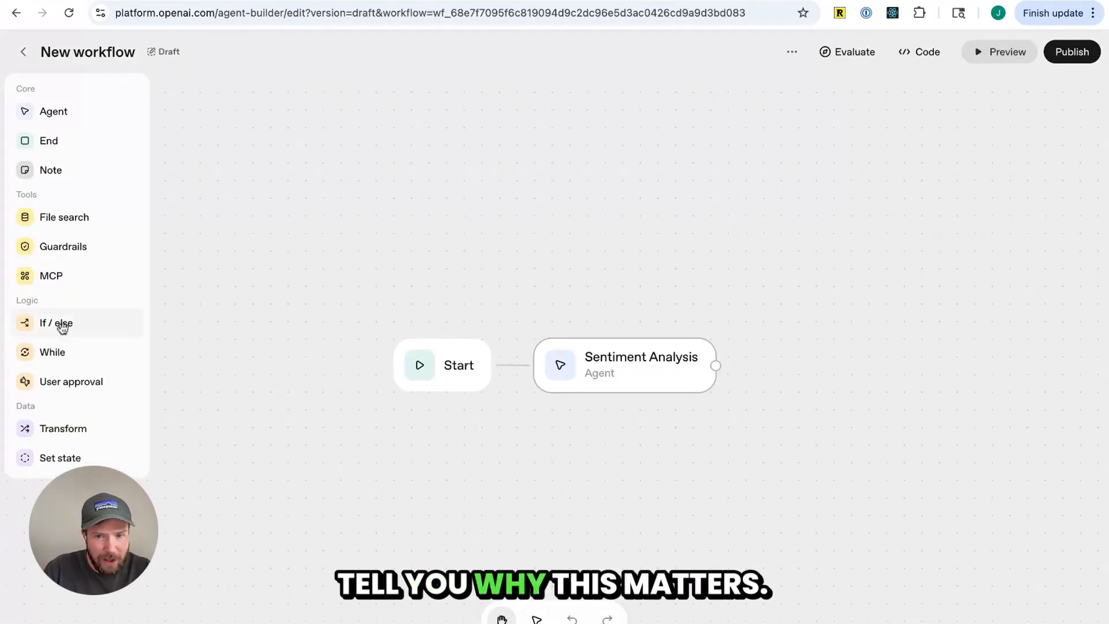
Add an If / else node after Sentiment Analysis and connect the agent's output to it
{"action": "left_click_drag", "start_coordinate": [62, 327], "coordinate": [716, 505]}
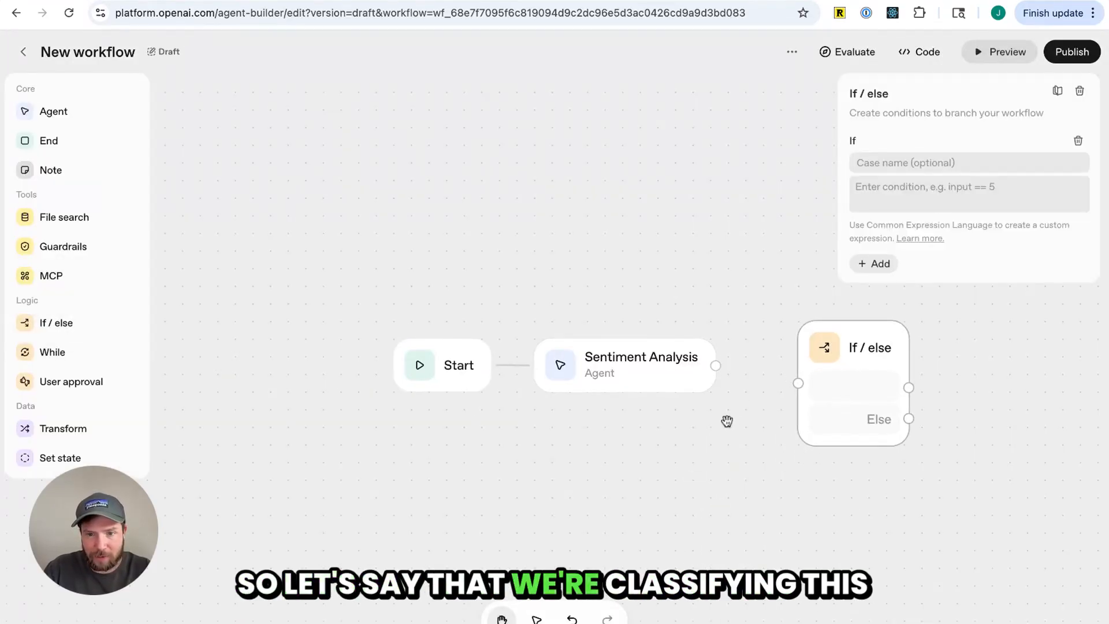
{"action": "scroll", "coordinate": [724, 421], "scroll_direction": "down", "scroll_amount": 2}
{"action": "scroll", "coordinate": [721, 421], "scroll_direction": "up", "scroll_amount": 2}
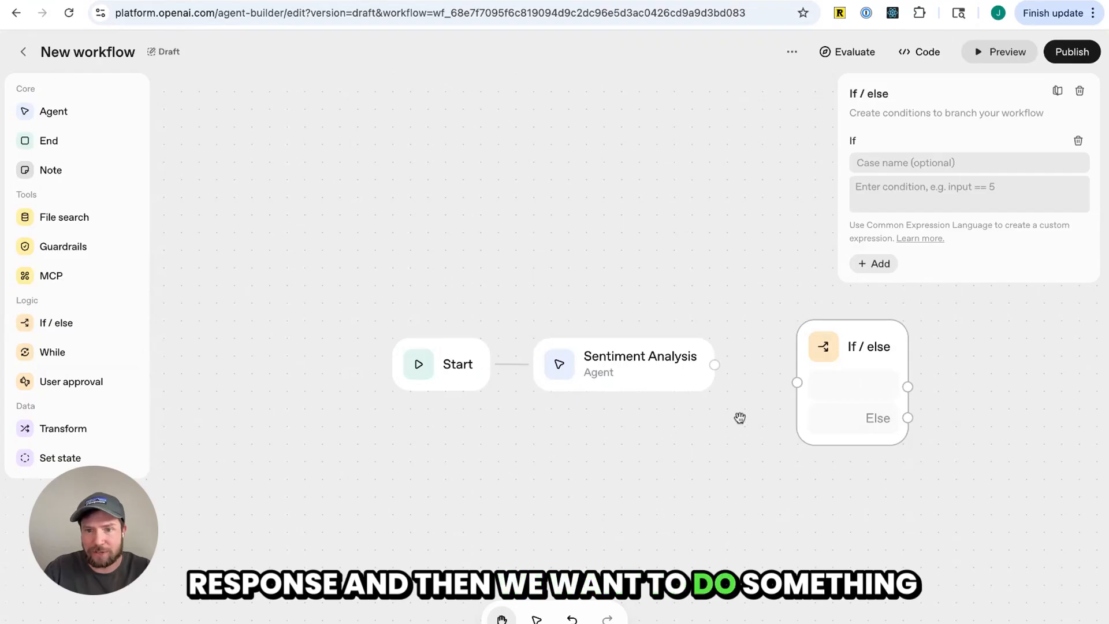
{"action": "left_click_drag", "start_coordinate": [830, 359], "coordinate": [832, 341]}
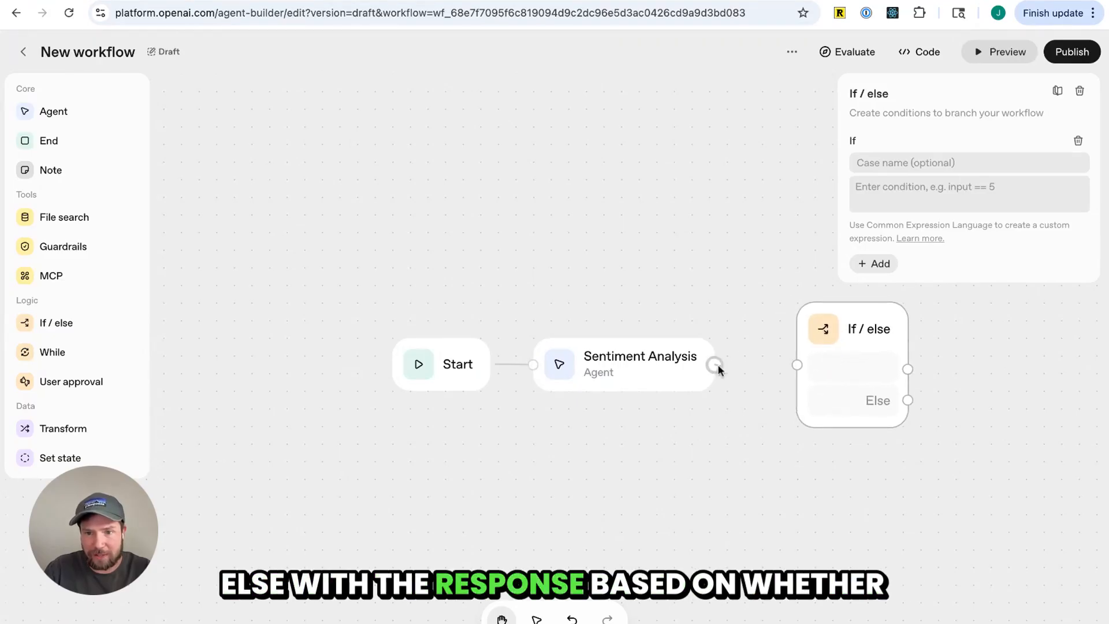
{"action": "left_click_drag", "start_coordinate": [717, 366], "coordinate": [797, 365]}
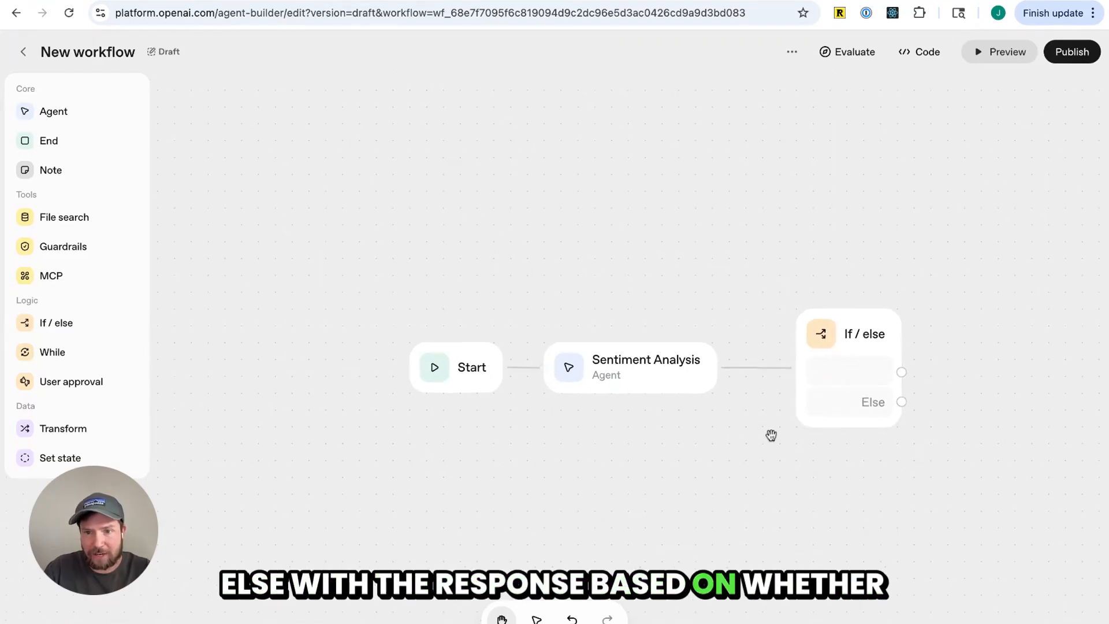
{"action": "left_click", "coordinate": [825, 409]}
{"action": "scroll", "coordinate": [773, 451], "scroll_direction": "right", "scroll_amount": 5}
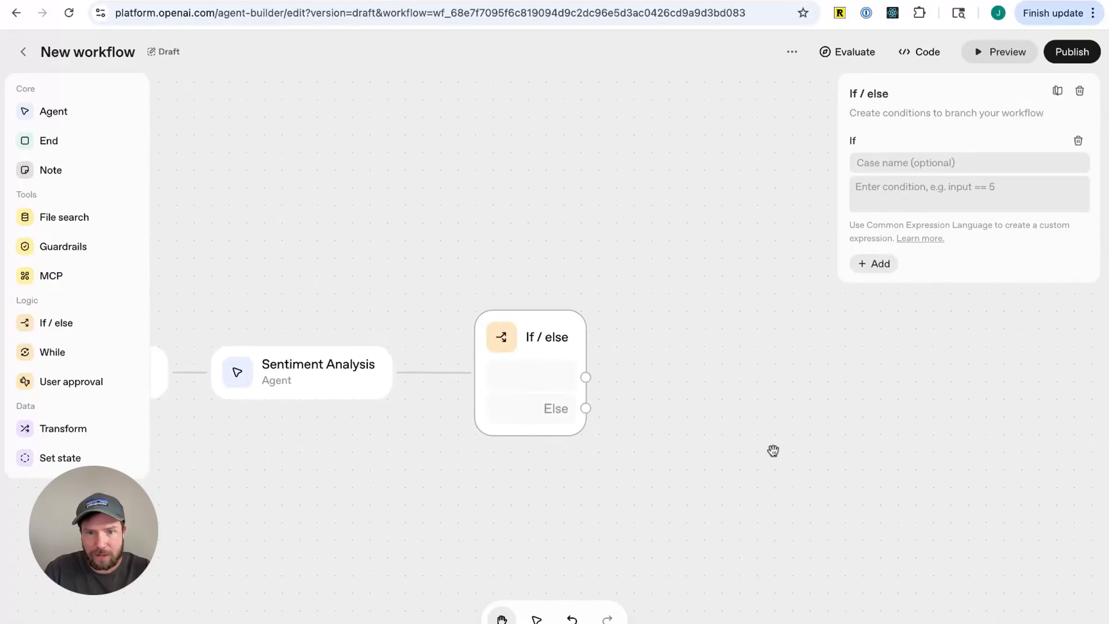
{"action": "scroll", "coordinate": [773, 450], "scroll_direction": "left", "scroll_amount": 3}
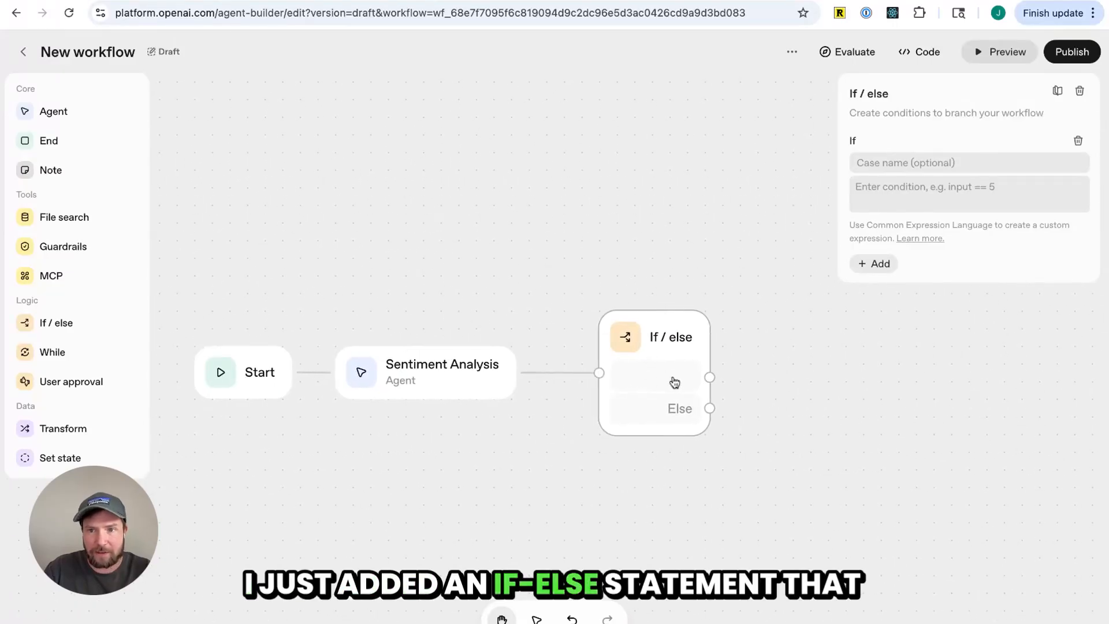
Name the first case If Good with the condition input.output_parsed.classification == "good"
{"action": "left_click", "coordinate": [869, 163]}
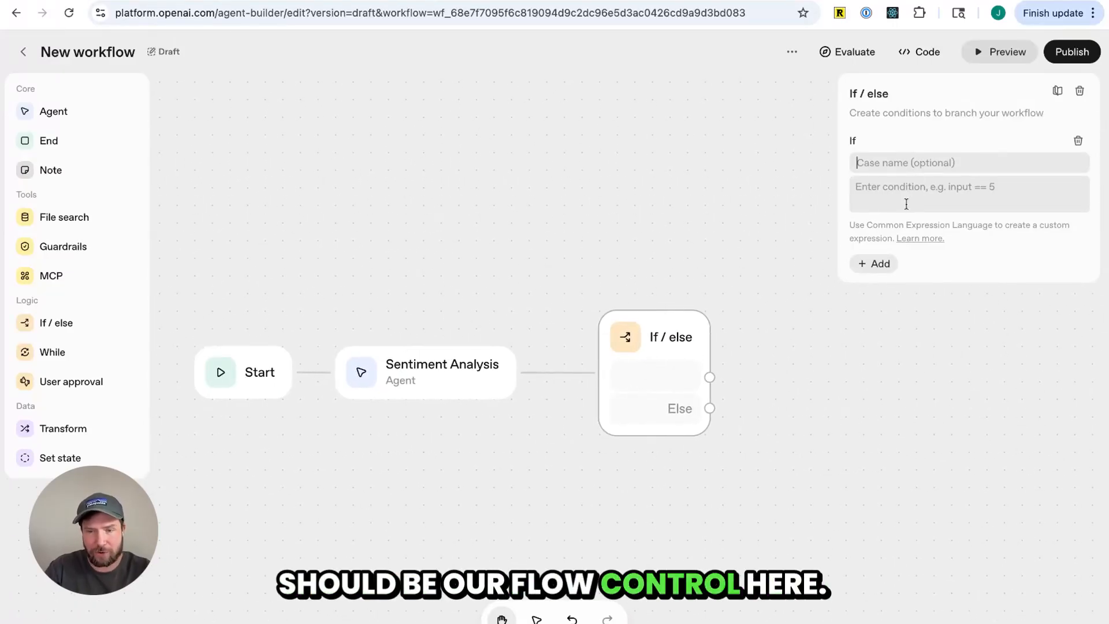
{"action": "type", "text": "If Good"}
{"action": "left_click", "coordinate": [925, 196]}
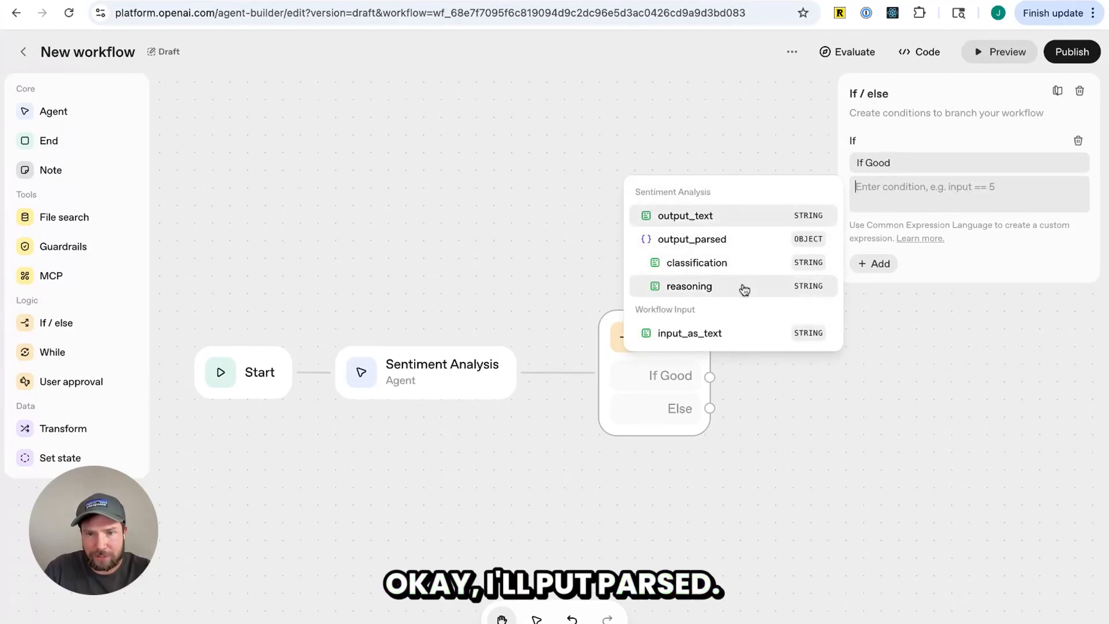
{"action": "left_click", "coordinate": [753, 267]}
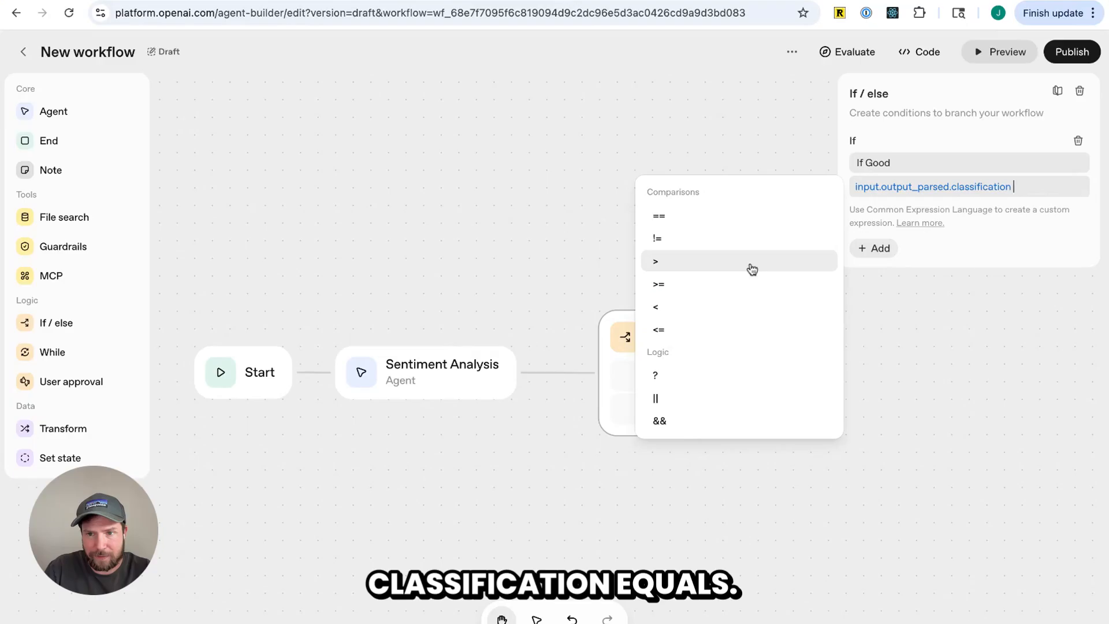
{"action": "left_click", "coordinate": [744, 218]}
{"action": "type", "text": "\"go"}
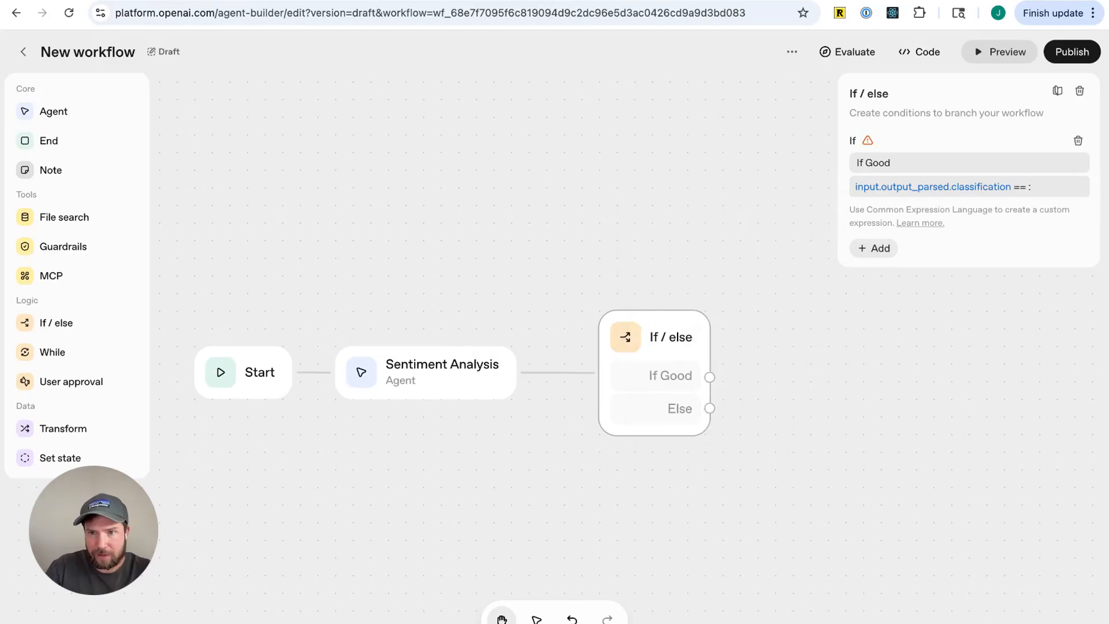
{"action": "type", "text": "od\""}
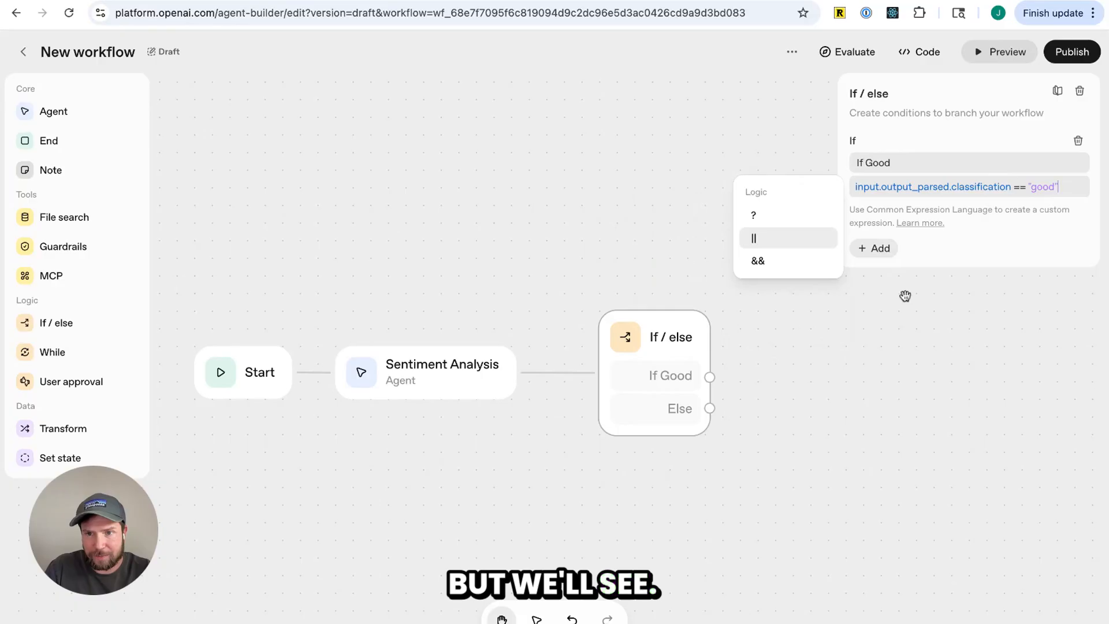
Add an else-if case named If Bad with the condition input.output_parsed.classification == "bad"
{"action": "left_click", "coordinate": [874, 250]}
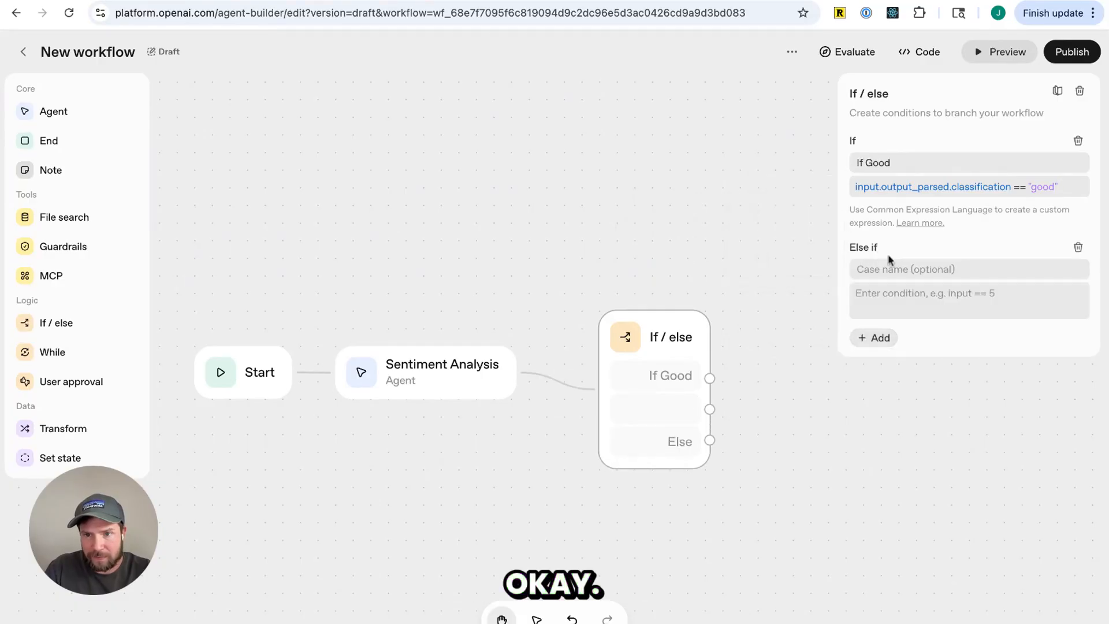
{"action": "left_click", "coordinate": [931, 269]}
{"action": "type", "text": "IF Bad"}
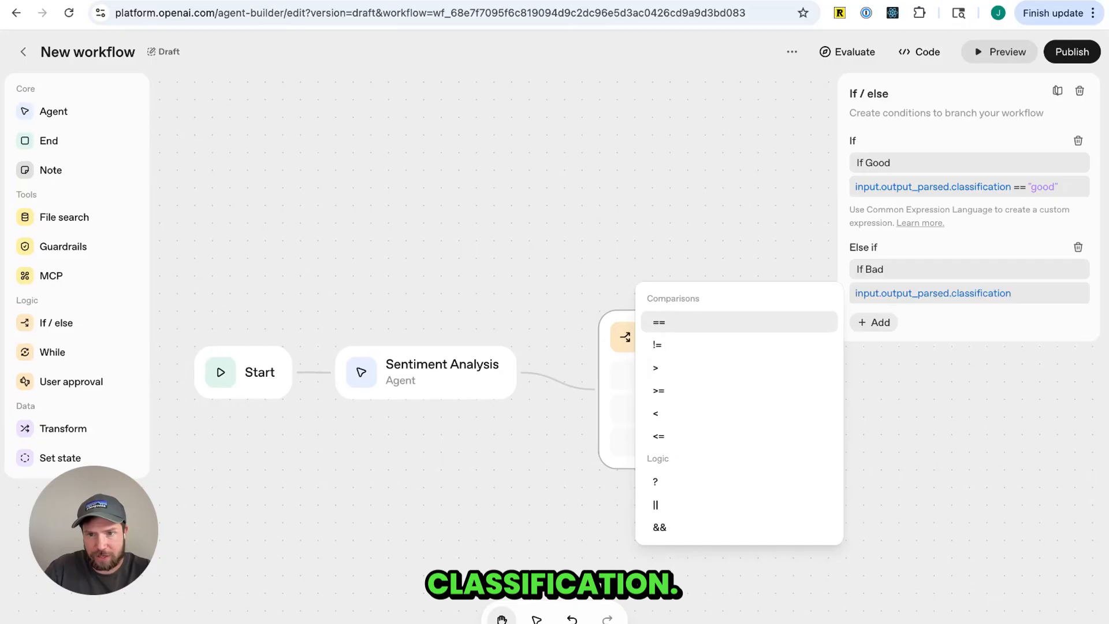
{"action": "key", "text": "Return"}
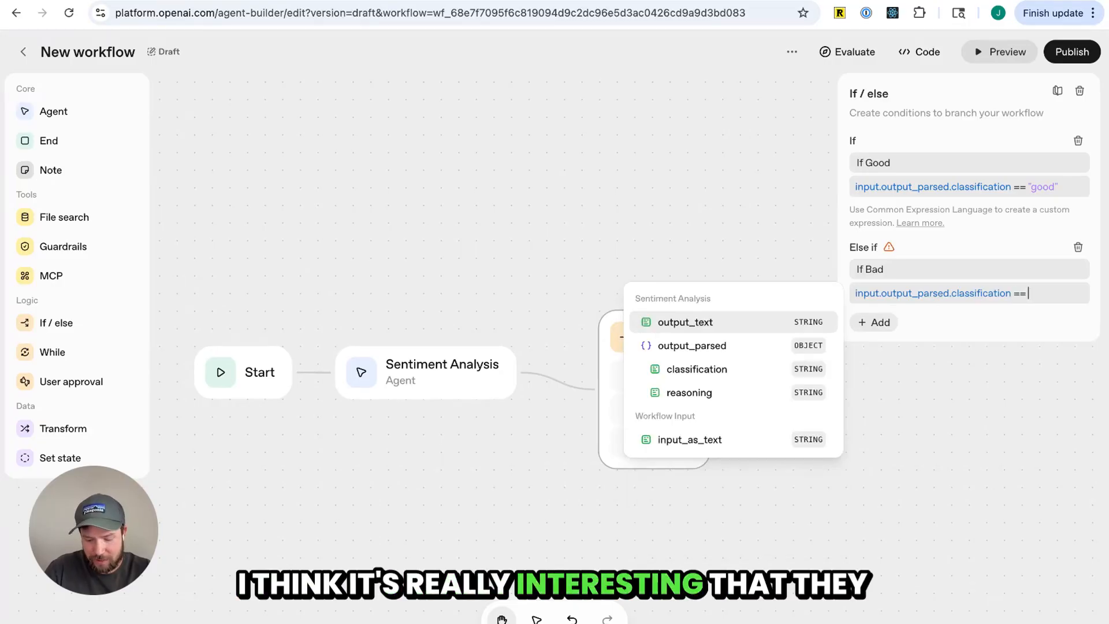
{"action": "type", "text": "\""}
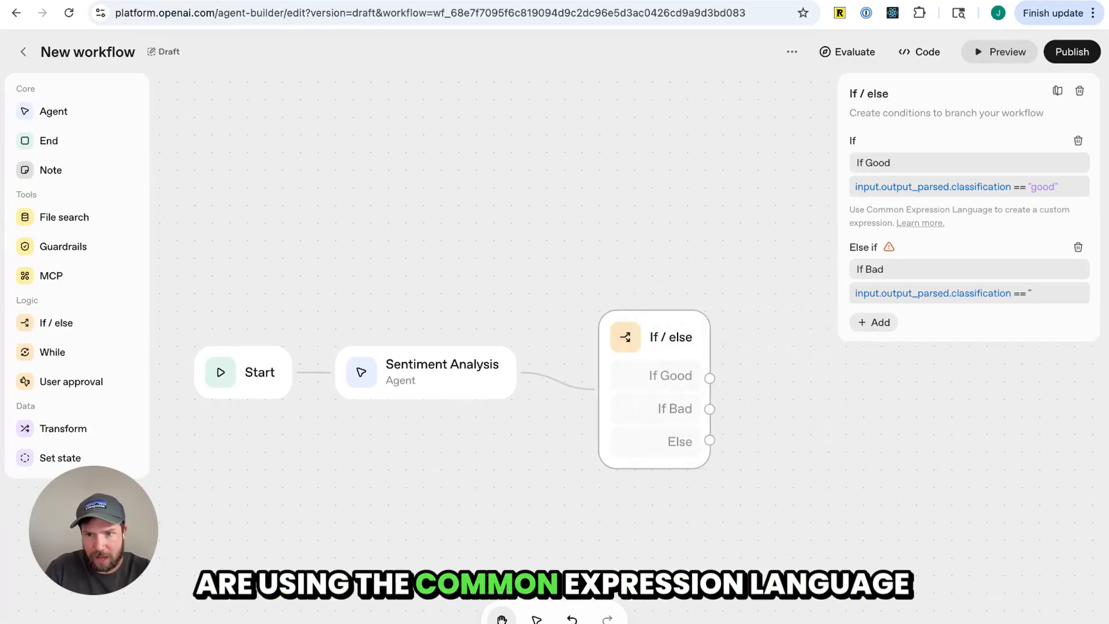
{"action": "type", "text": "bad\""}
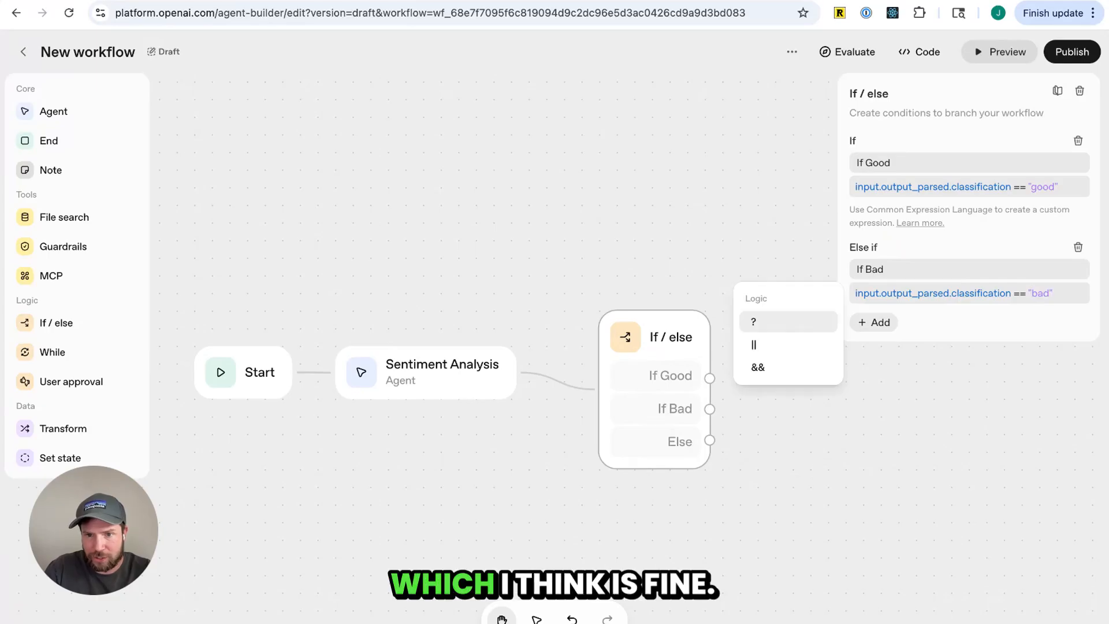
{"action": "left_click", "coordinate": [916, 331]}
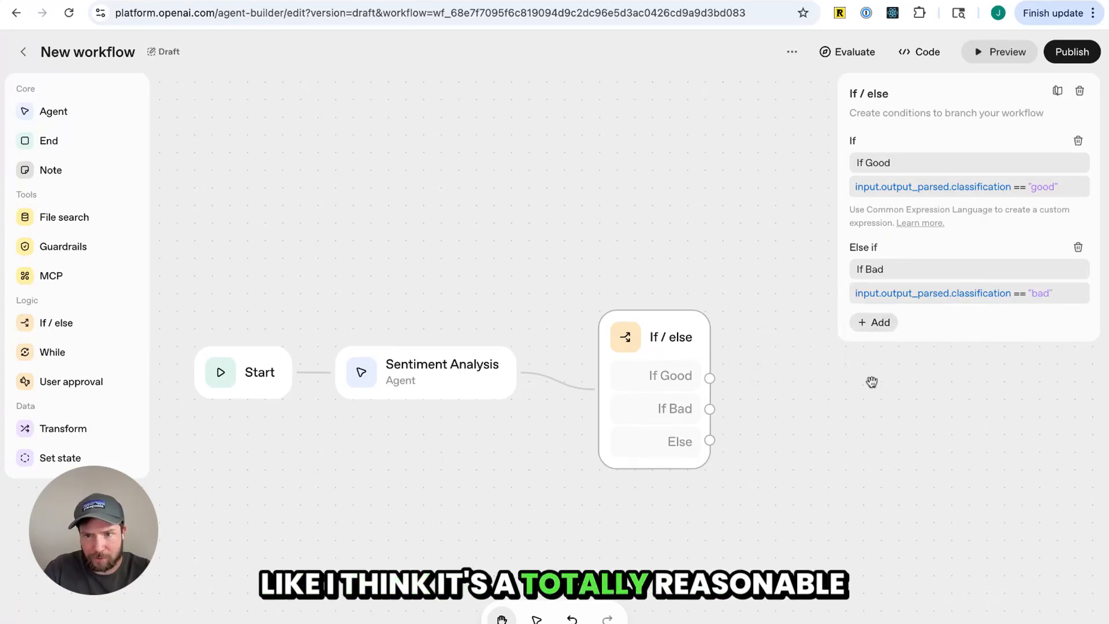
Open the Common Expression Language help and read through its example expressions
{"action": "left_click", "coordinate": [872, 389]}
{"action": "left_click", "coordinate": [636, 346]}
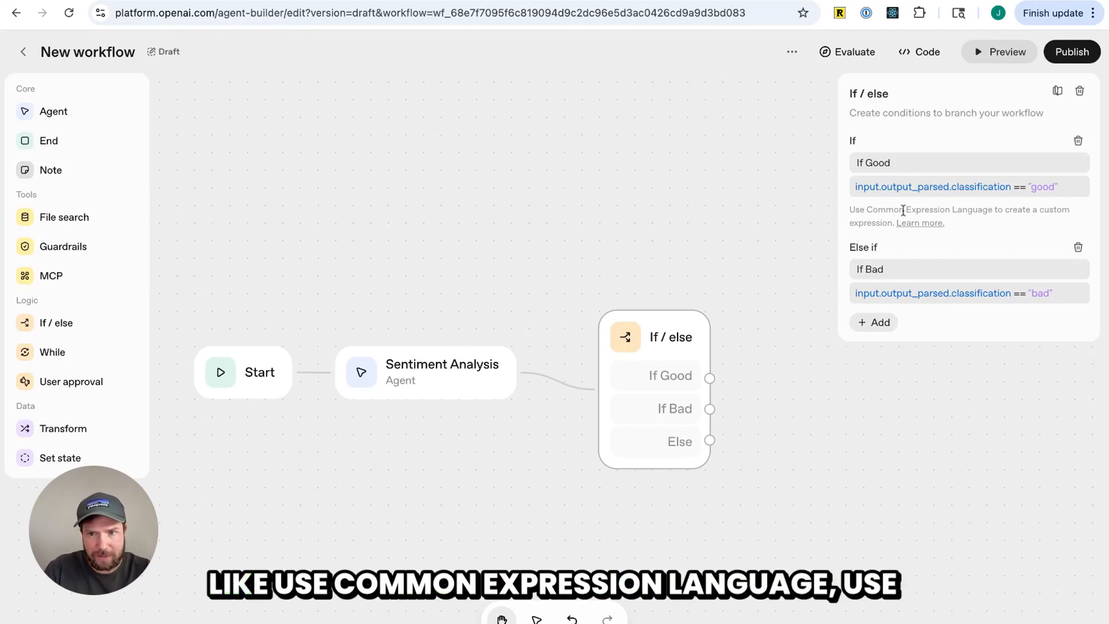
{"action": "left_click_drag", "start_coordinate": [876, 213], "coordinate": [974, 211]}
{"action": "left_click", "coordinate": [921, 223]}
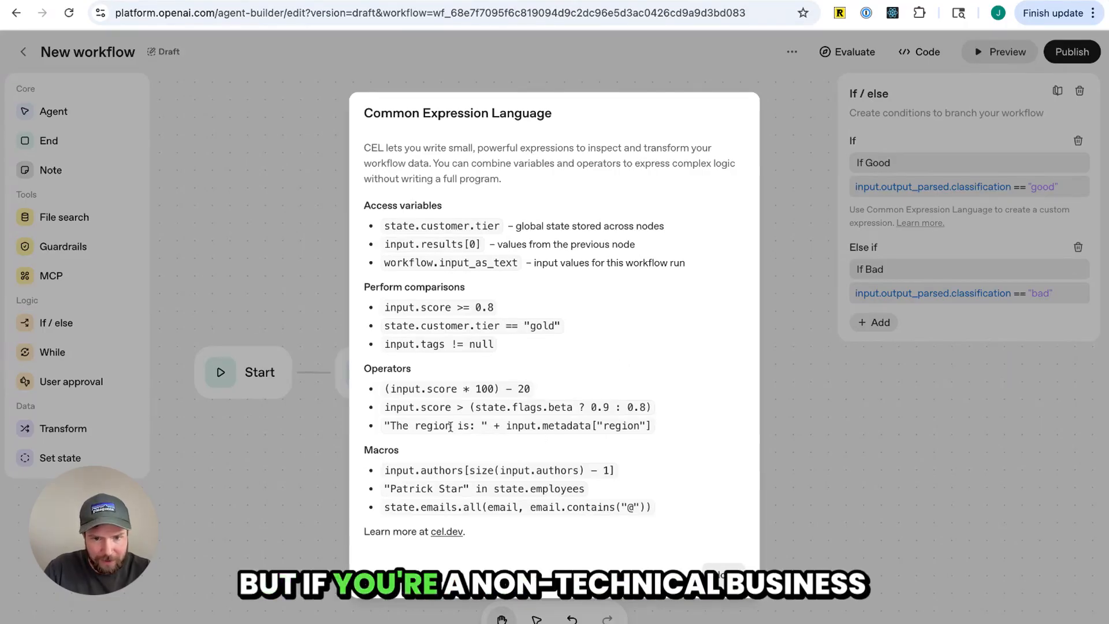
{"action": "left_click_drag", "start_coordinate": [382, 427], "coordinate": [621, 426]}
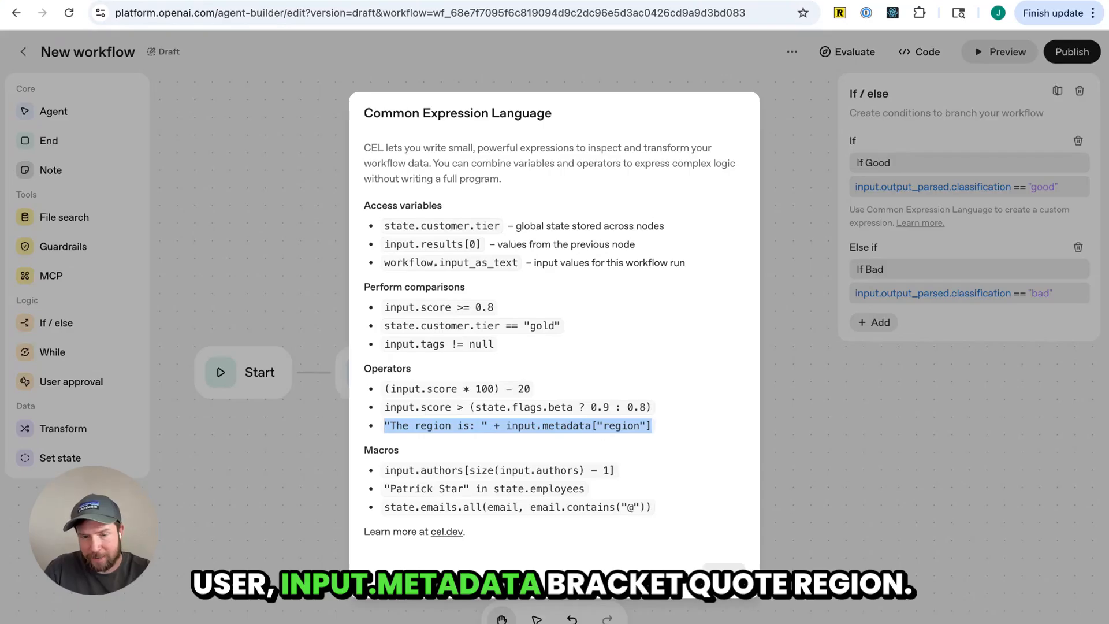
Open the cel.dev documentation from the expression help, return to the builder, and close the help dialog
{"action": "left_click", "coordinate": [615, 428]}
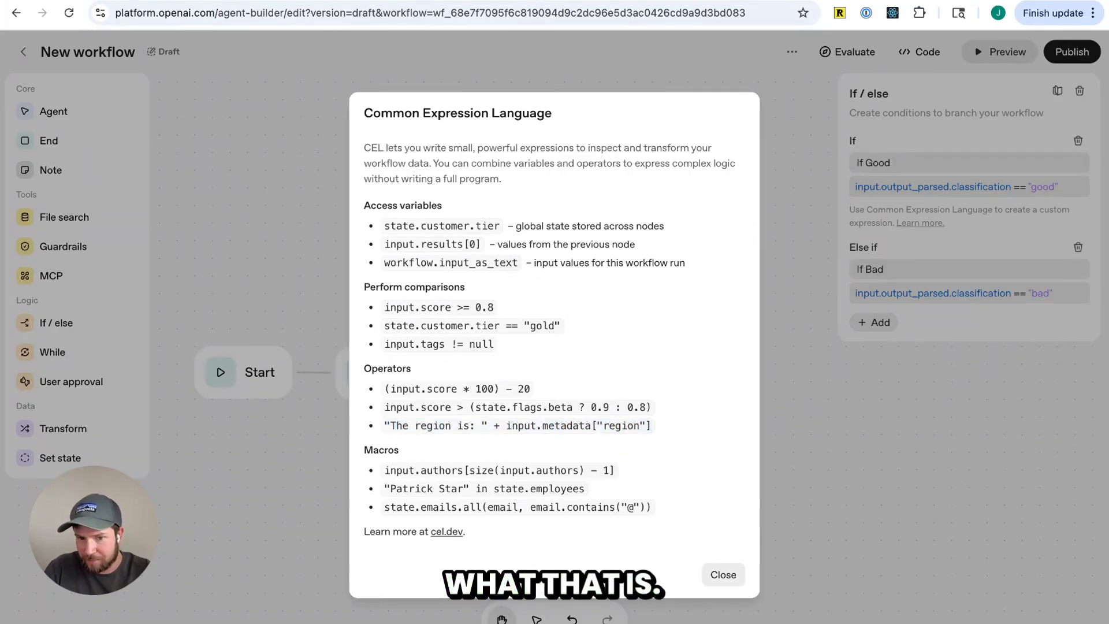
{"action": "left_click", "coordinate": [447, 532]}
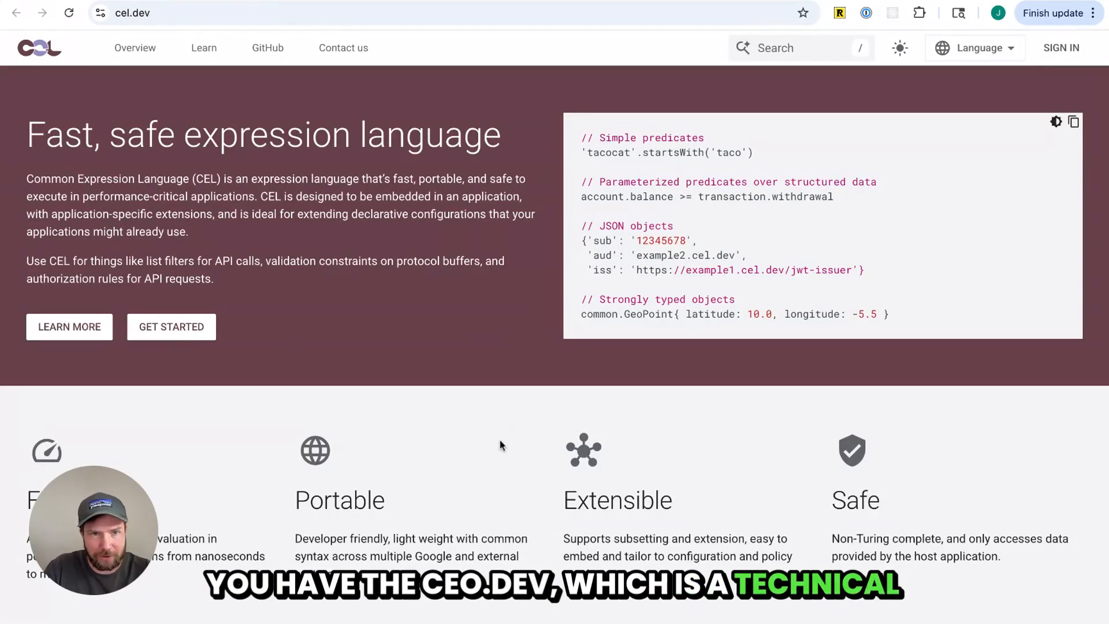
{"action": "key", "text": "alt+Left"}
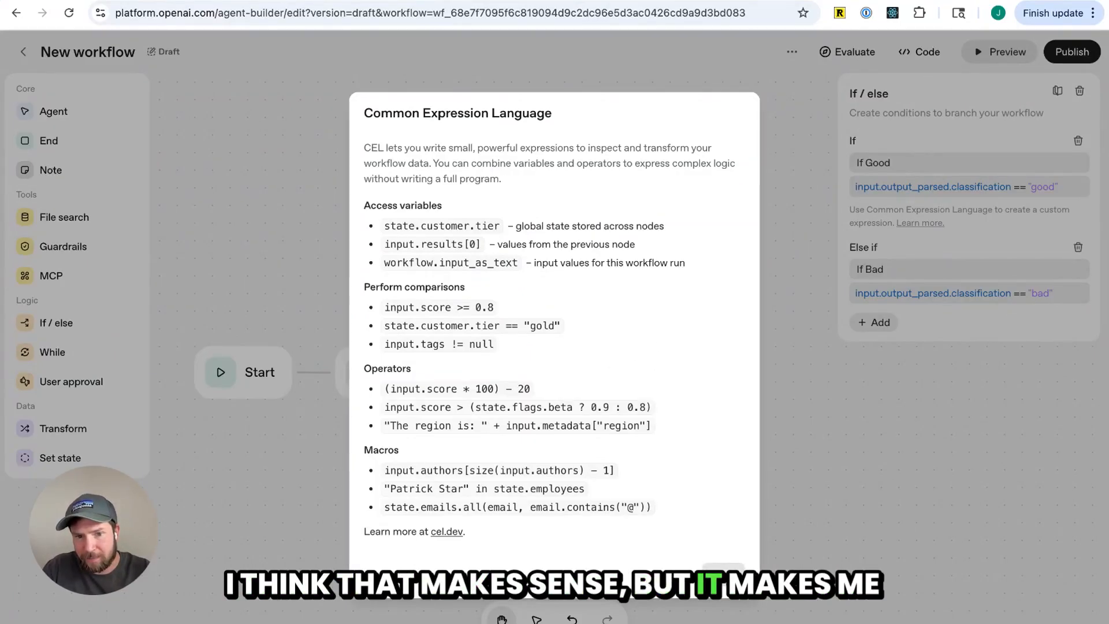
{"action": "left_click", "coordinate": [724, 577]}
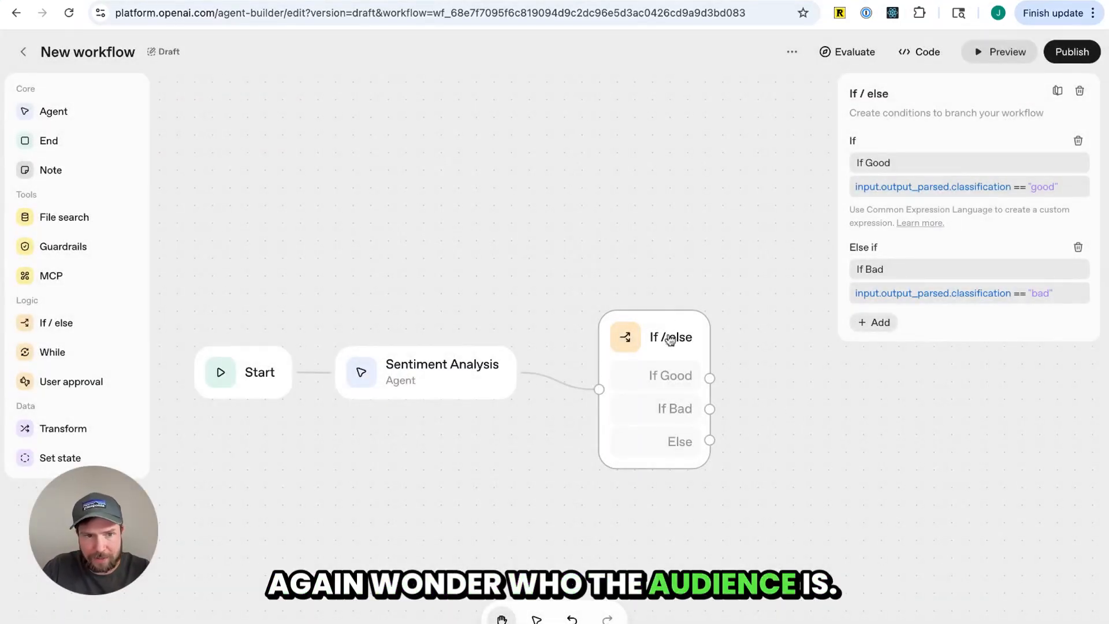
Add an Agent node beside the If / else node and connect the If Good branch to it
{"action": "left_click", "coordinate": [54, 112]}
{"action": "left_click", "coordinate": [609, 309]}
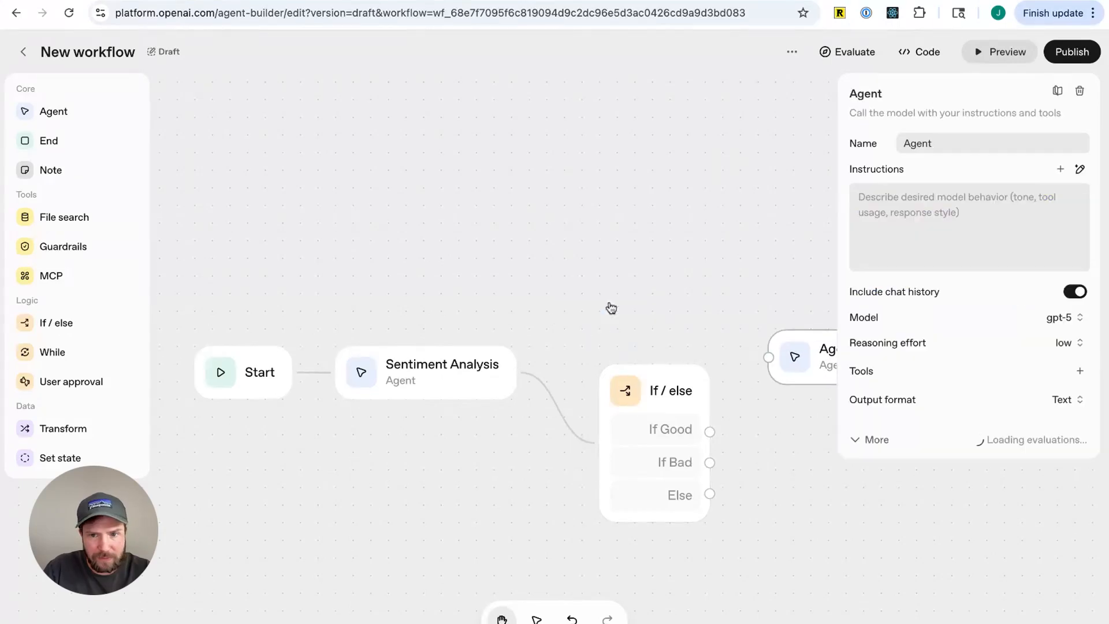
{"action": "scroll", "coordinate": [569, 488], "scroll_direction": "down", "scroll_amount": 5}
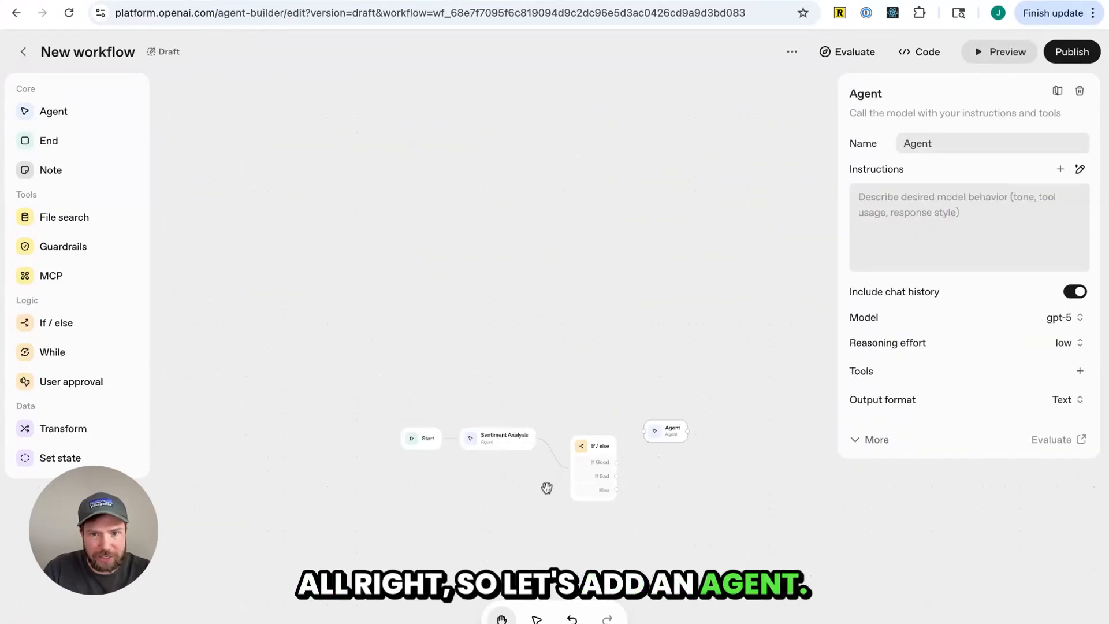
{"action": "scroll", "coordinate": [547, 489], "scroll_direction": "up", "scroll_amount": 3}
{"action": "left_click_drag", "start_coordinate": [783, 482], "coordinate": [638, 405]}
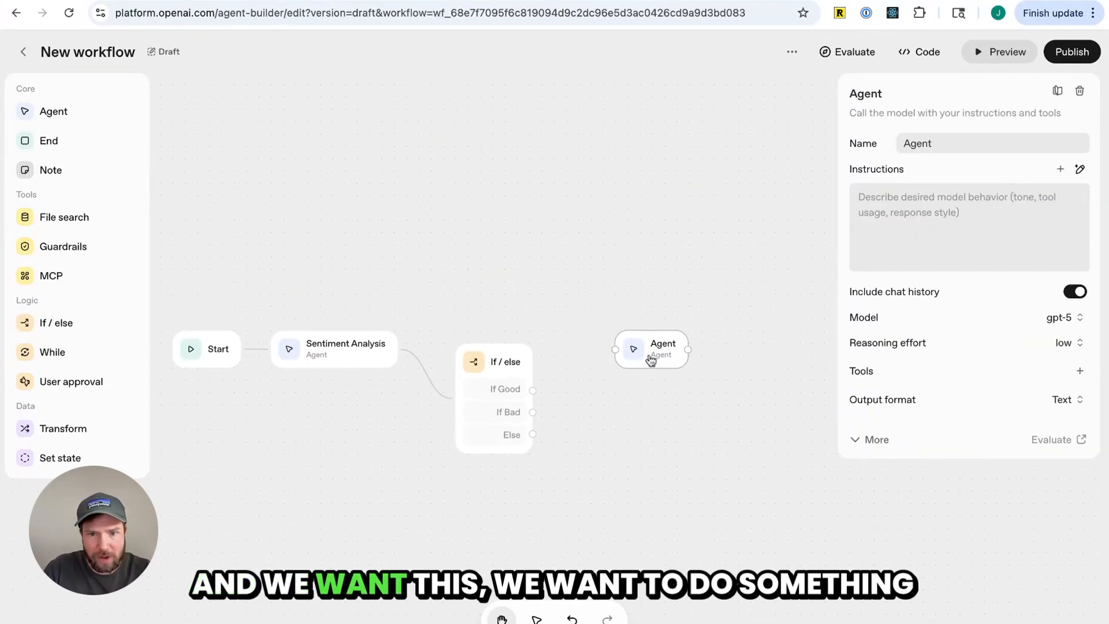
{"action": "scroll", "coordinate": [605, 386], "scroll_direction": "up", "scroll_amount": 3}
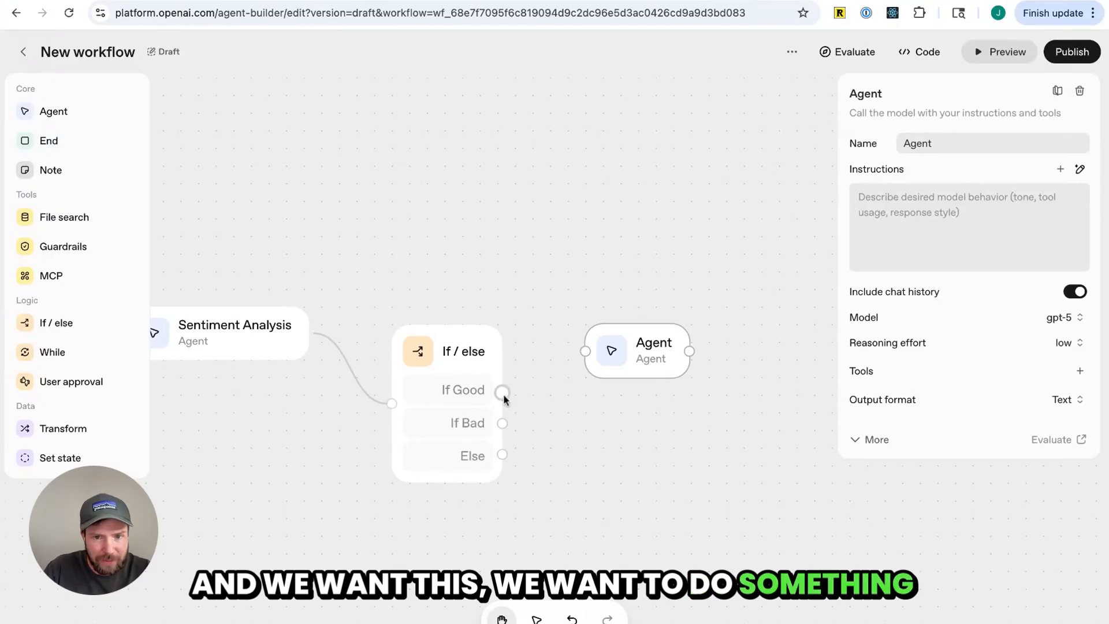
{"action": "left_click_drag", "start_coordinate": [502, 392], "coordinate": [648, 328]}
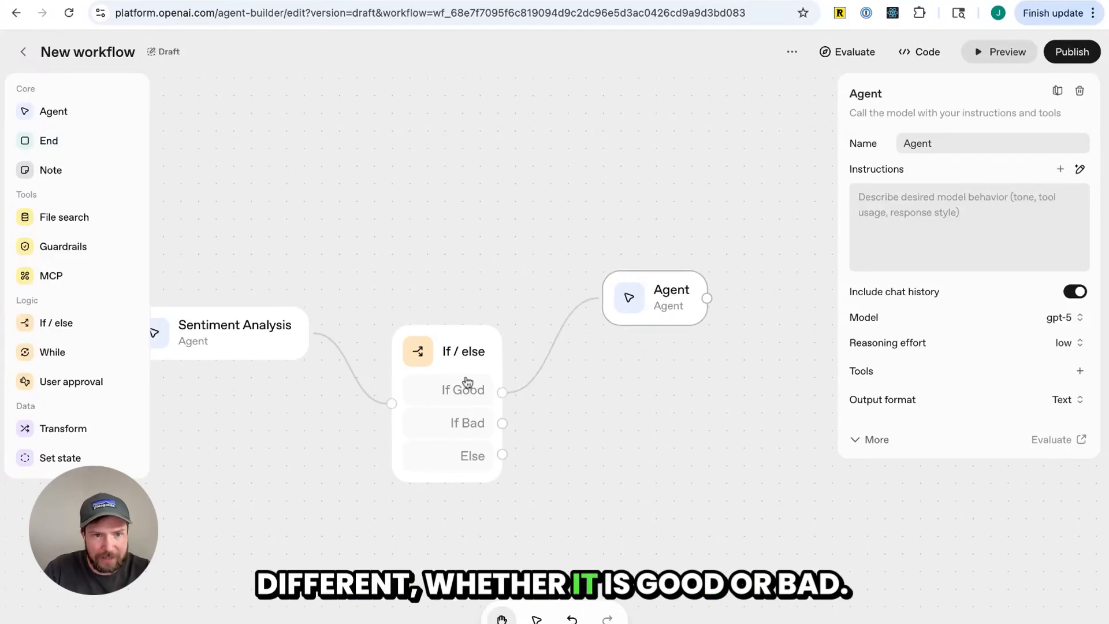
Add a second Agent node and connect the If Bad branch to it
{"action": "left_click", "coordinate": [68, 123]}
{"action": "left_click_drag", "start_coordinate": [603, 366], "coordinate": [667, 433]}
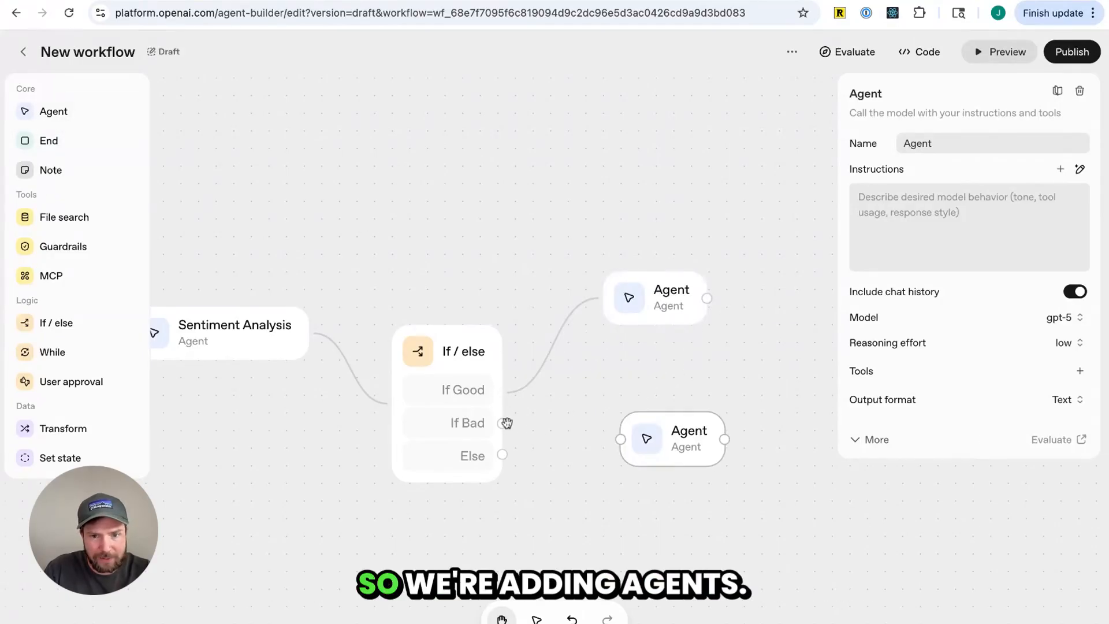
{"action": "left_click_drag", "start_coordinate": [503, 424], "coordinate": [639, 418]}
Add a third Agent node and connect the Else branch to it
{"action": "left_click", "coordinate": [69, 114]}
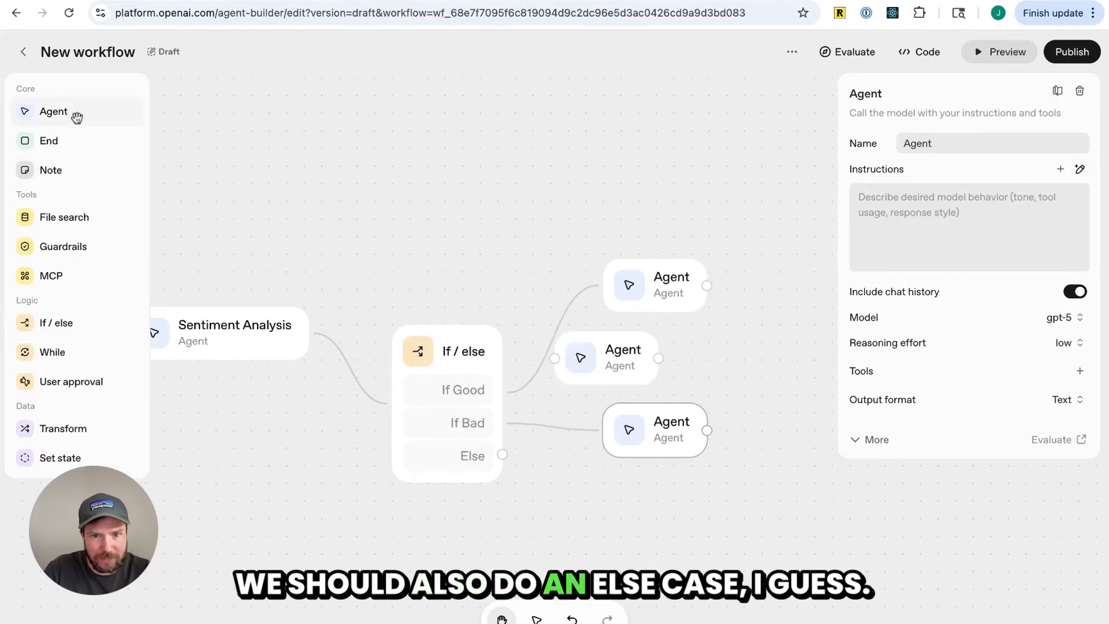
{"action": "left_click_drag", "start_coordinate": [612, 364], "coordinate": [651, 457]}
{"action": "left_click_drag", "start_coordinate": [503, 454], "coordinate": [586, 457]}
{"action": "left_click", "coordinate": [389, 473]}
Inspect the settings of the Sentiment Analysis node and each of the three branch agents
{"action": "left_click", "coordinate": [220, 351]}
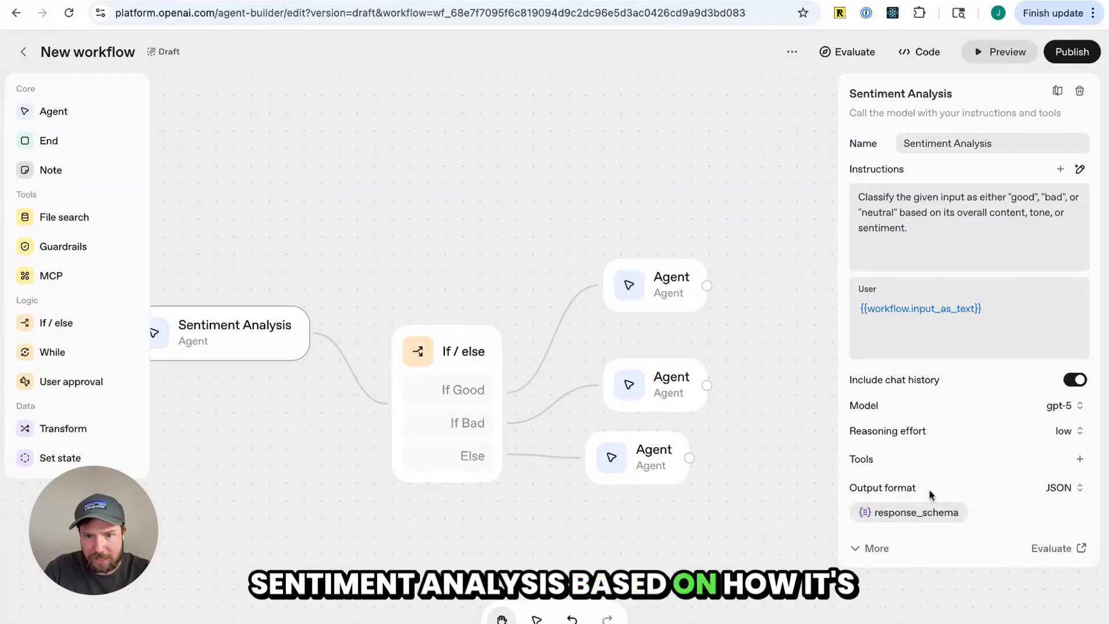
{"action": "left_click", "coordinate": [647, 286]}
{"action": "left_click", "coordinate": [640, 386]}
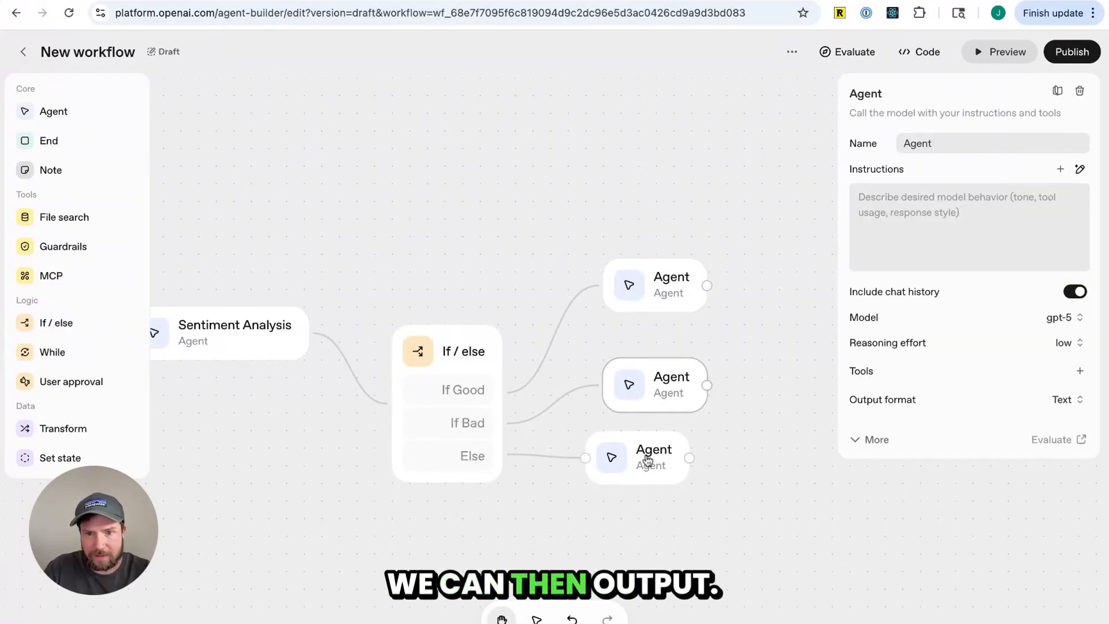
{"action": "left_click", "coordinate": [648, 460]}
Give the three branch agents the instructions "Repeat back exactly the information you got:"
{"action": "left_click", "coordinate": [662, 297]}
{"action": "left_click", "coordinate": [921, 225]}
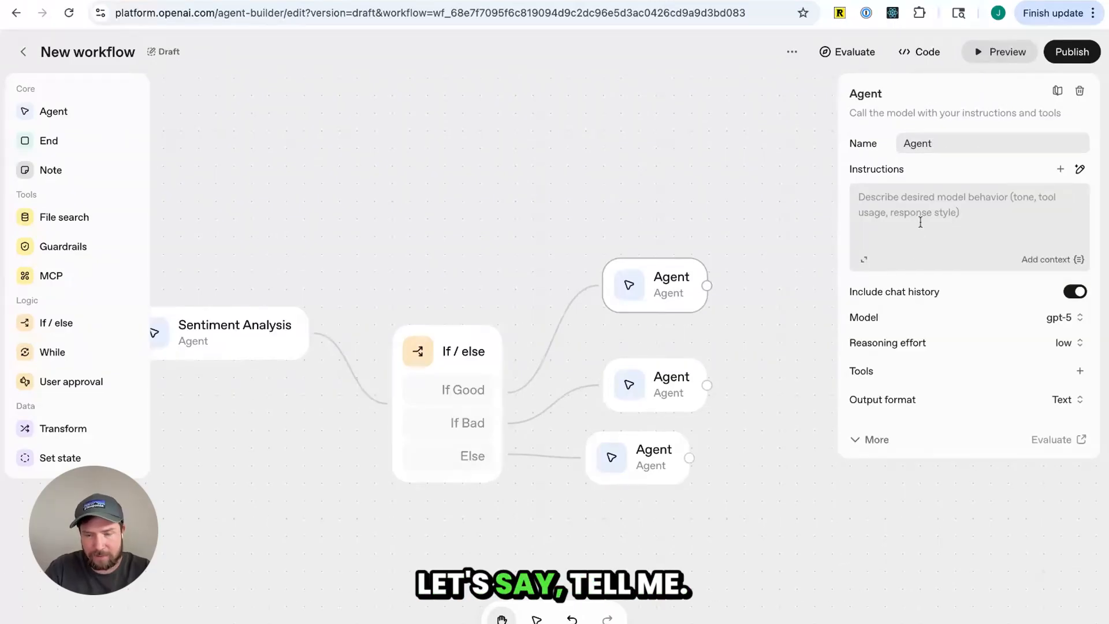
{"action": "type", "text": "Tell"}
{"action": "type", "text": "me"}
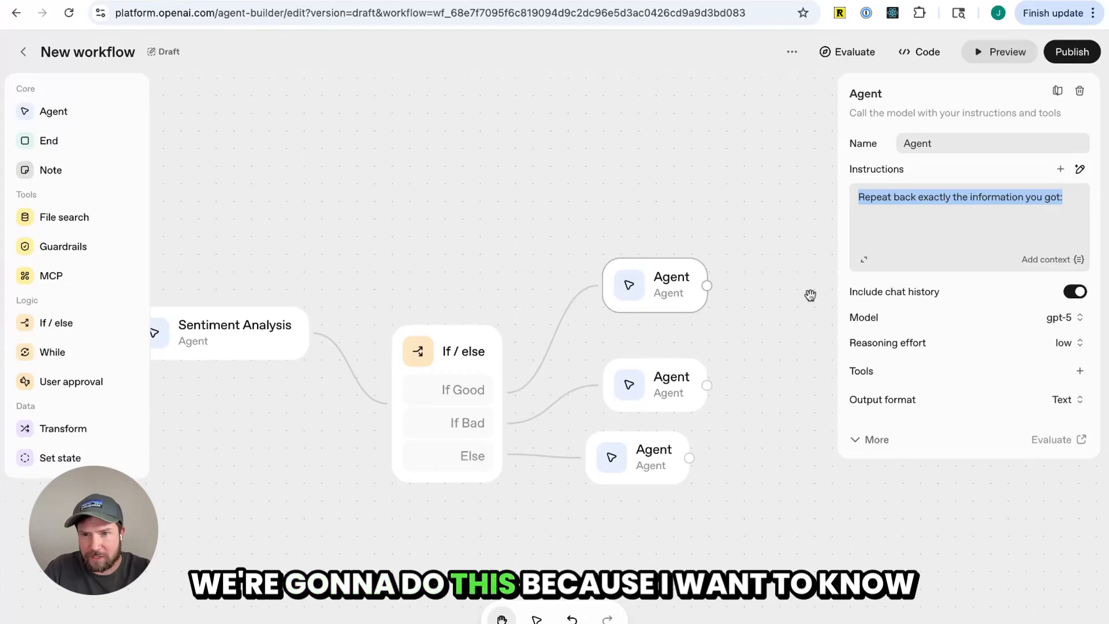
{"action": "left_click", "coordinate": [809, 293]}
{"action": "left_click", "coordinate": [696, 396]}
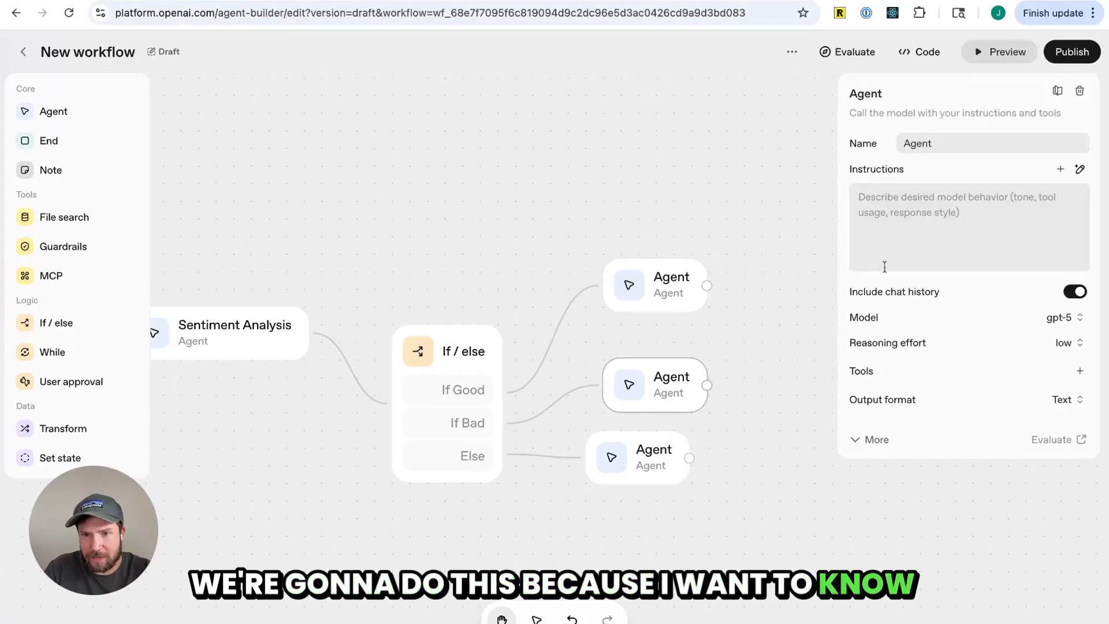
{"action": "left_click", "coordinate": [669, 463]}
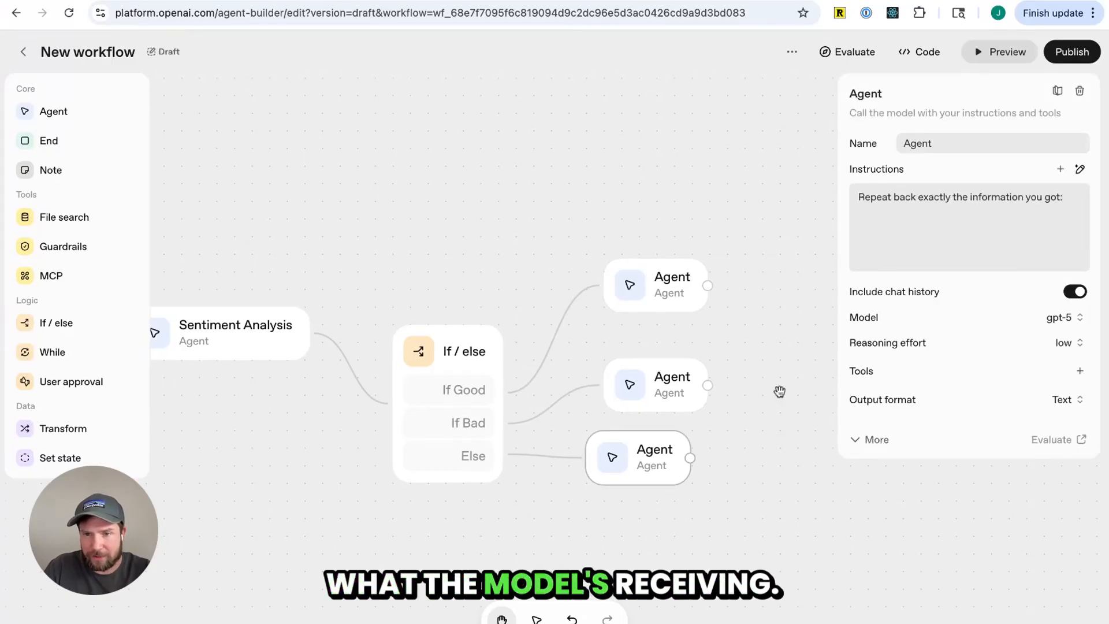
Rearrange the three branch Agent nodes so they line up neatly beside the If / else node
{"action": "left_click_drag", "start_coordinate": [780, 391], "coordinate": [803, 353]}
{"action": "left_click", "coordinate": [684, 255]}
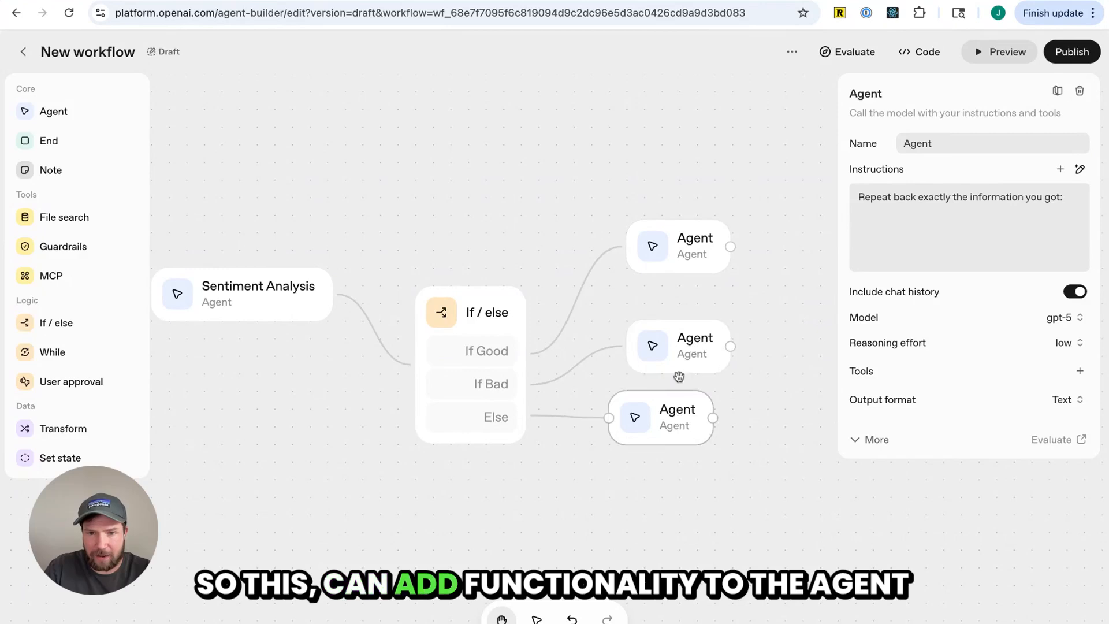
{"action": "left_click_drag", "start_coordinate": [696, 350], "coordinate": [678, 351]}
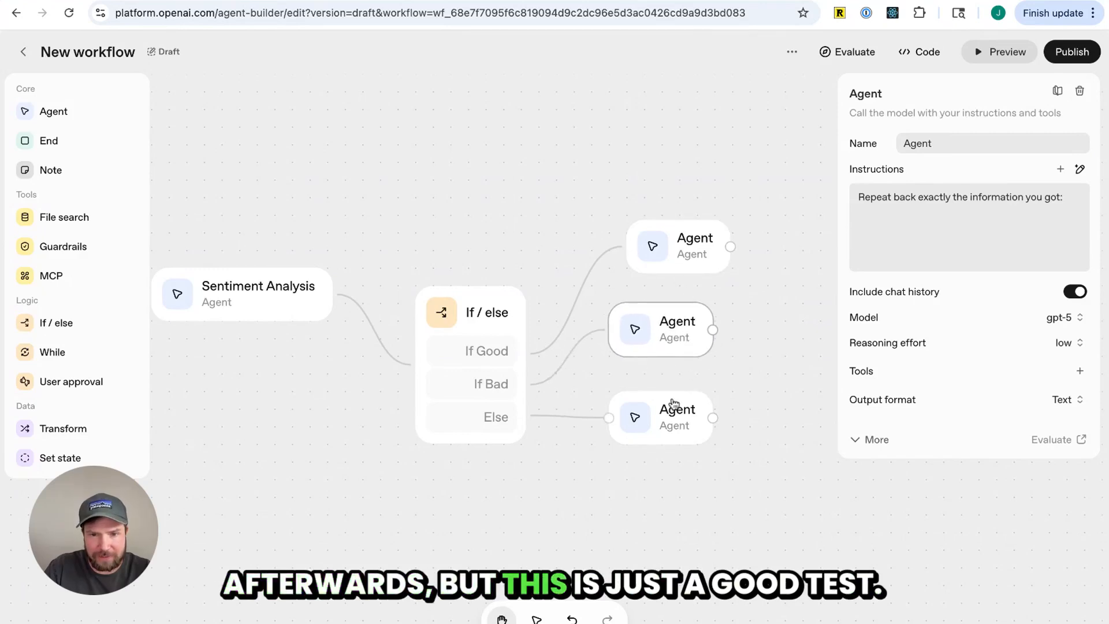
{"action": "left_click_drag", "start_coordinate": [670, 421], "coordinate": [653, 440]}
{"action": "left_click", "coordinate": [667, 348]}
{"action": "left_click", "coordinate": [742, 376]}
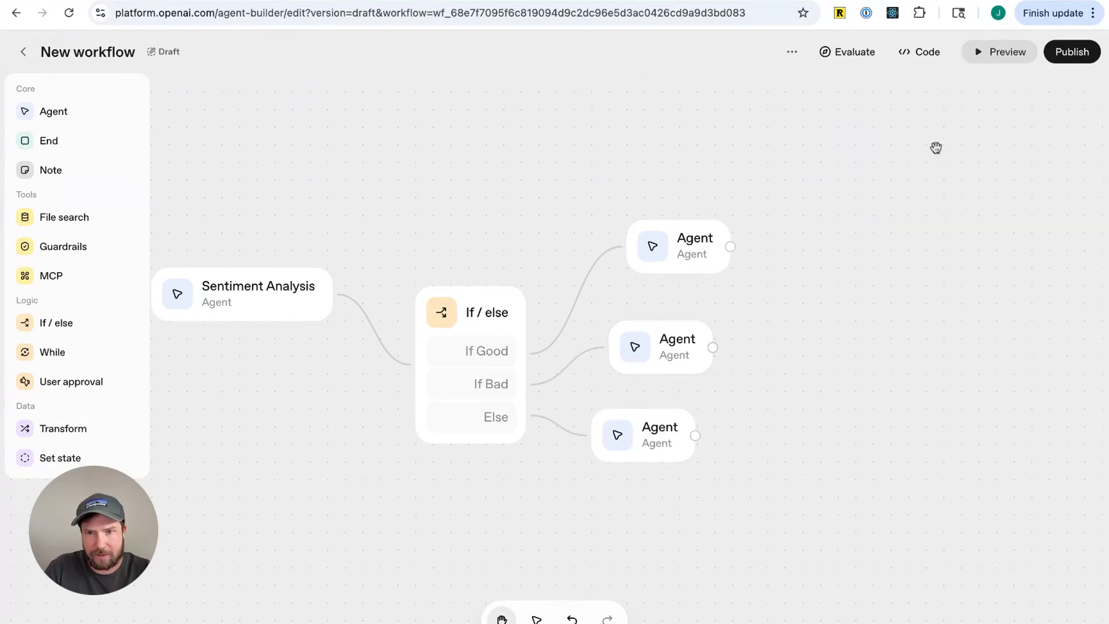
Preview the workflow with the message "The new taylor swift album is fun and upbeat" and close the preview
{"action": "left_click", "coordinate": [1004, 53]}
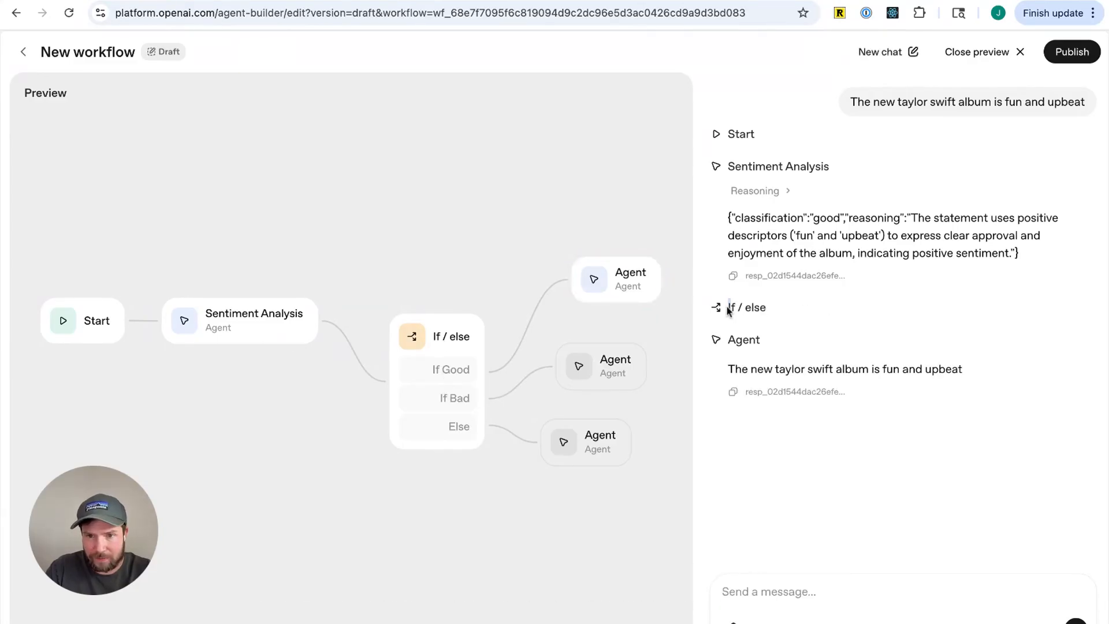
{"action": "left_click", "coordinate": [999, 52]}
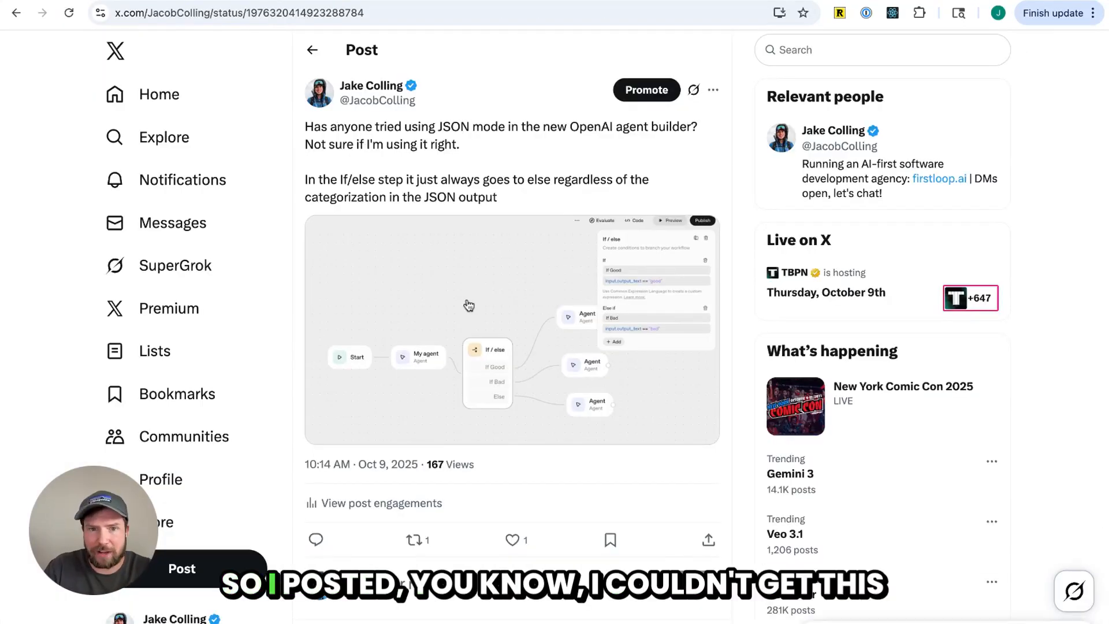
Switch to the earlier X post and open its workflow screenshot to compare its If / else conditions
{"action": "left_click", "coordinate": [468, 305]}
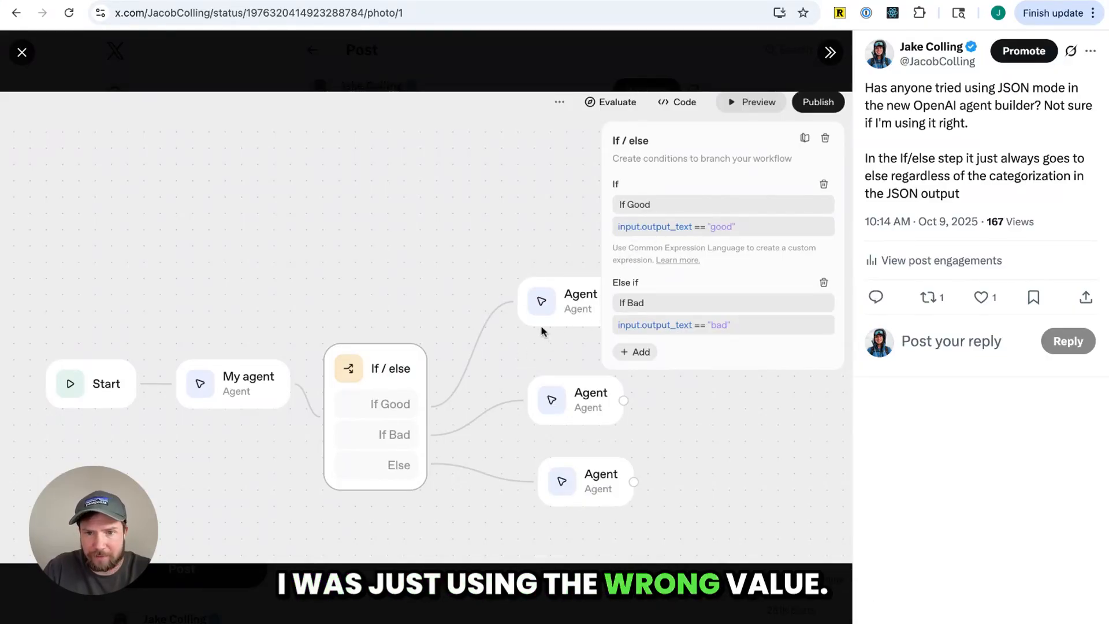
{"action": "left_click", "coordinate": [890, 303]}
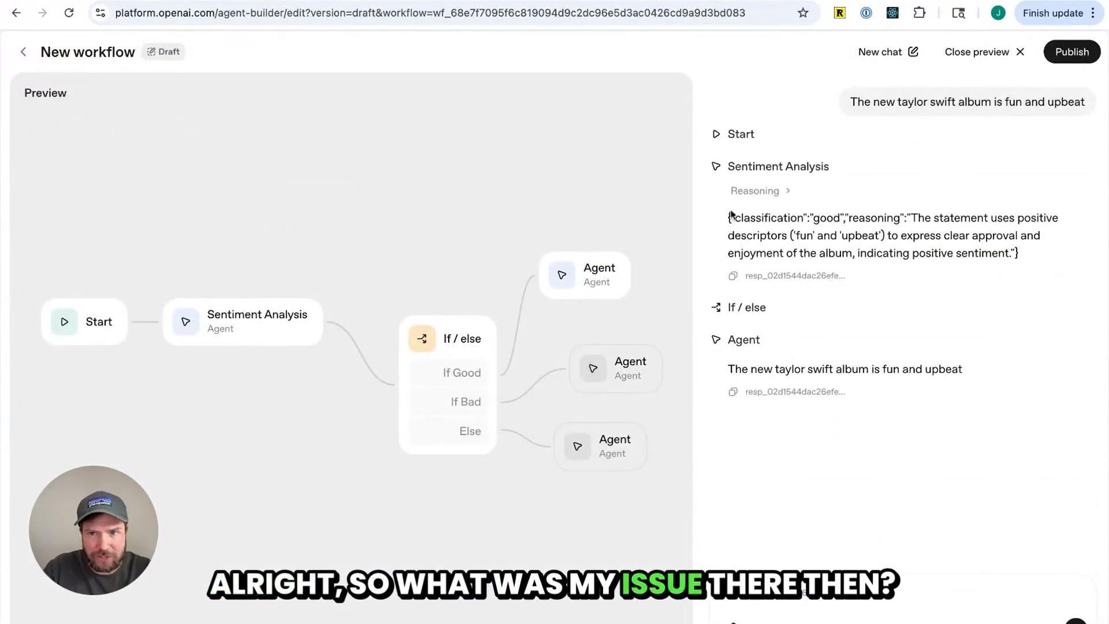
{"action": "left_click", "coordinate": [1010, 56]}
{"action": "left_click", "coordinate": [637, 339]}
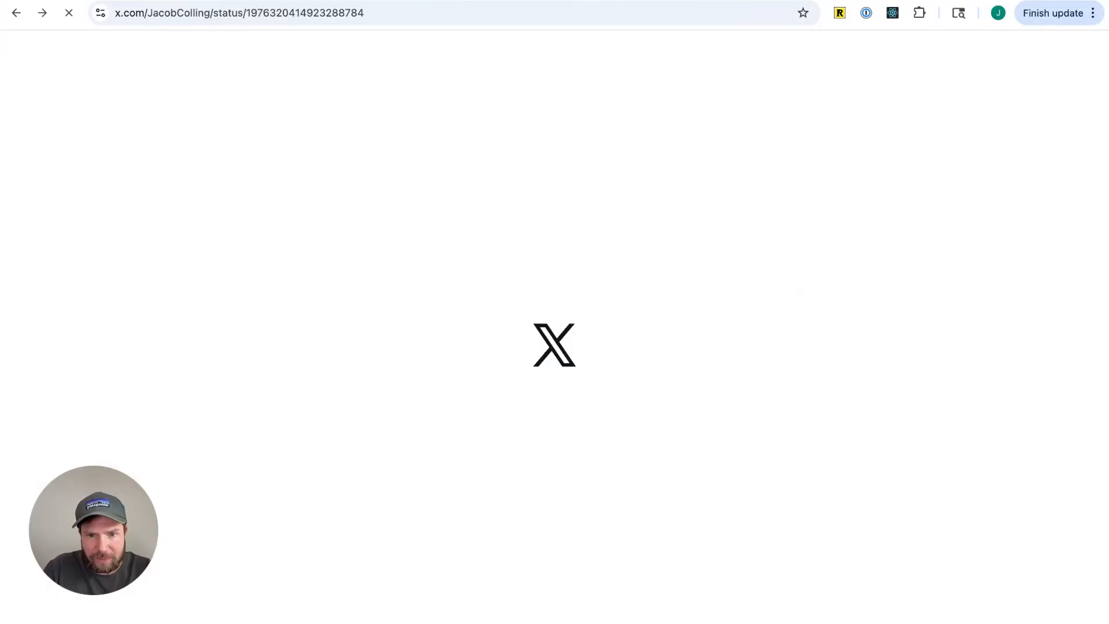
{"action": "left_click", "coordinate": [519, 312]}
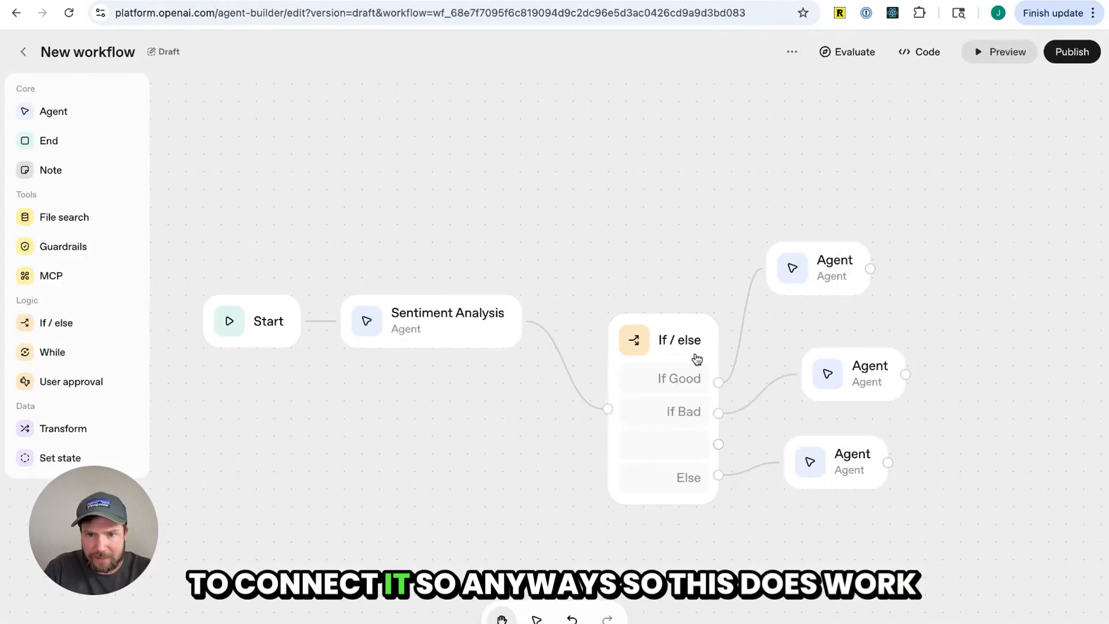
Inspect the Sentiment Analysis agent's structured output schema and close it without changes
{"action": "left_click", "coordinate": [697, 360]}
{"action": "left_click_drag", "start_coordinate": [698, 359], "coordinate": [701, 330]}
{"action": "left_click", "coordinate": [451, 331]}
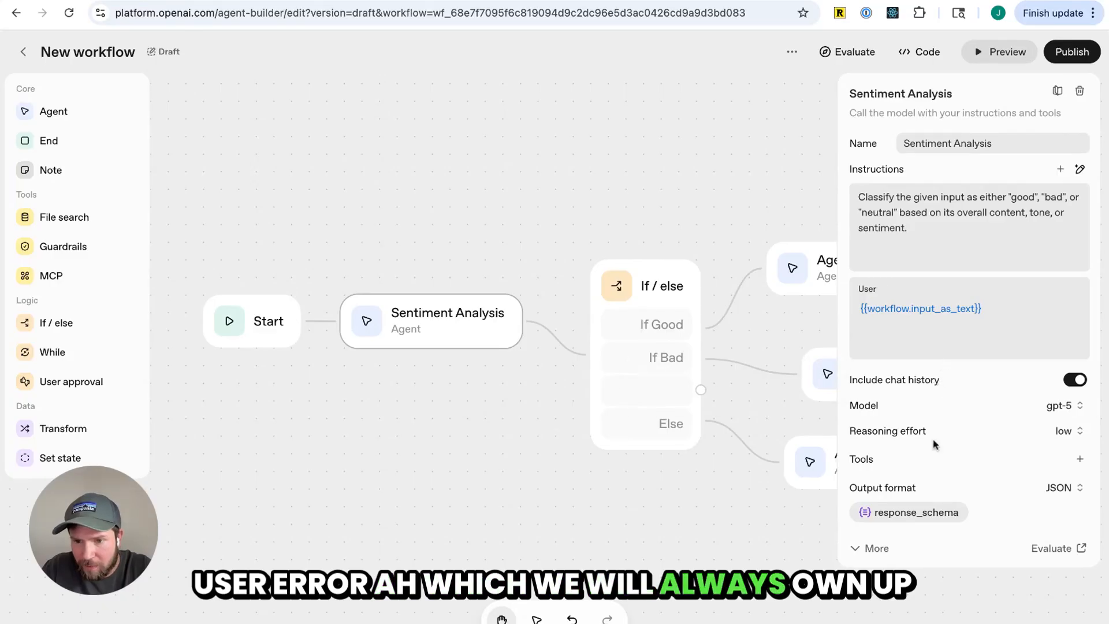
{"action": "left_click", "coordinate": [919, 513]}
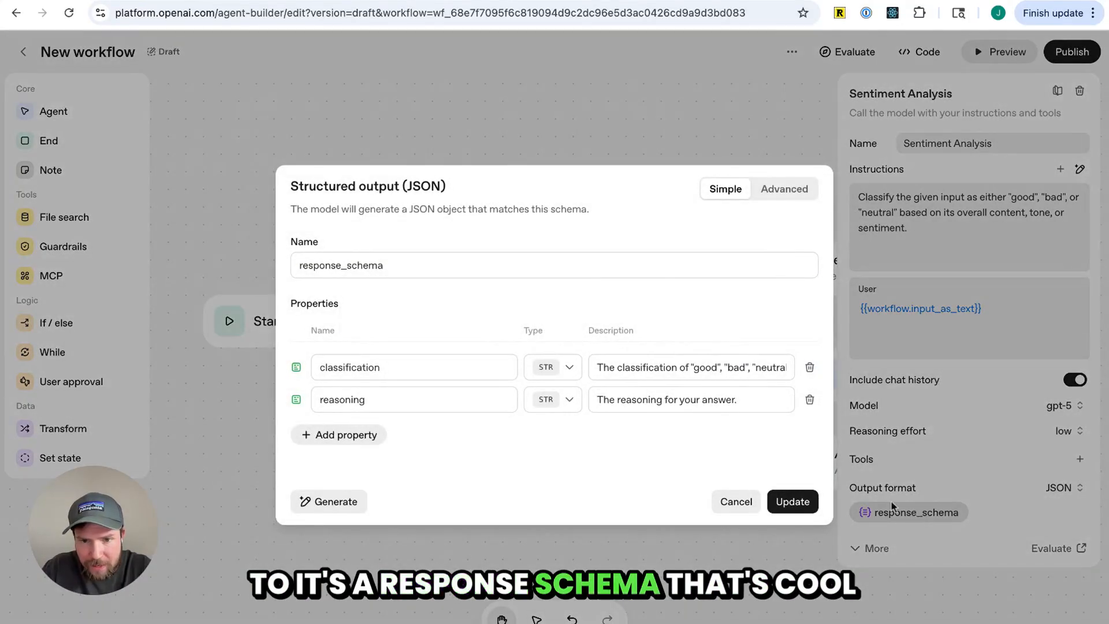
{"action": "left_click", "coordinate": [736, 501]}
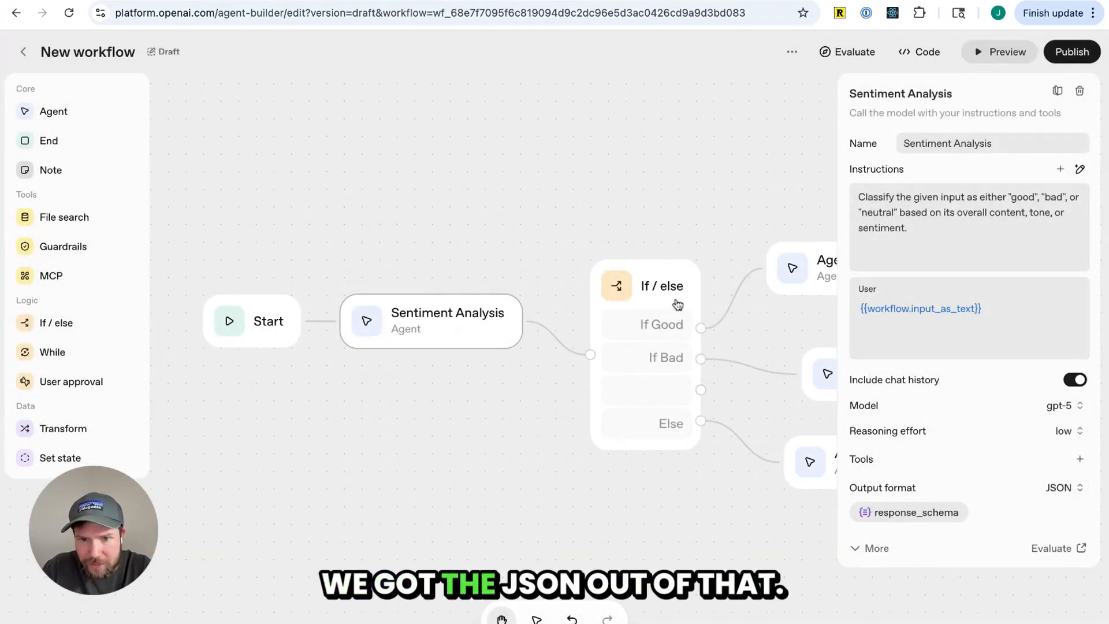
Try to preview the finished workflow
{"action": "scroll", "coordinate": [564, 430], "scroll_direction": "down", "scroll_amount": 3}
{"action": "scroll", "coordinate": [565, 432], "scroll_direction": "up", "scroll_amount": 3}
{"action": "scroll", "coordinate": [565, 434], "scroll_direction": "down", "scroll_amount": 2}
{"action": "scroll", "coordinate": [565, 434], "scroll_direction": "right", "scroll_amount": 3}
{"action": "scroll", "coordinate": [564, 434], "scroll_direction": "down", "scroll_amount": 1}
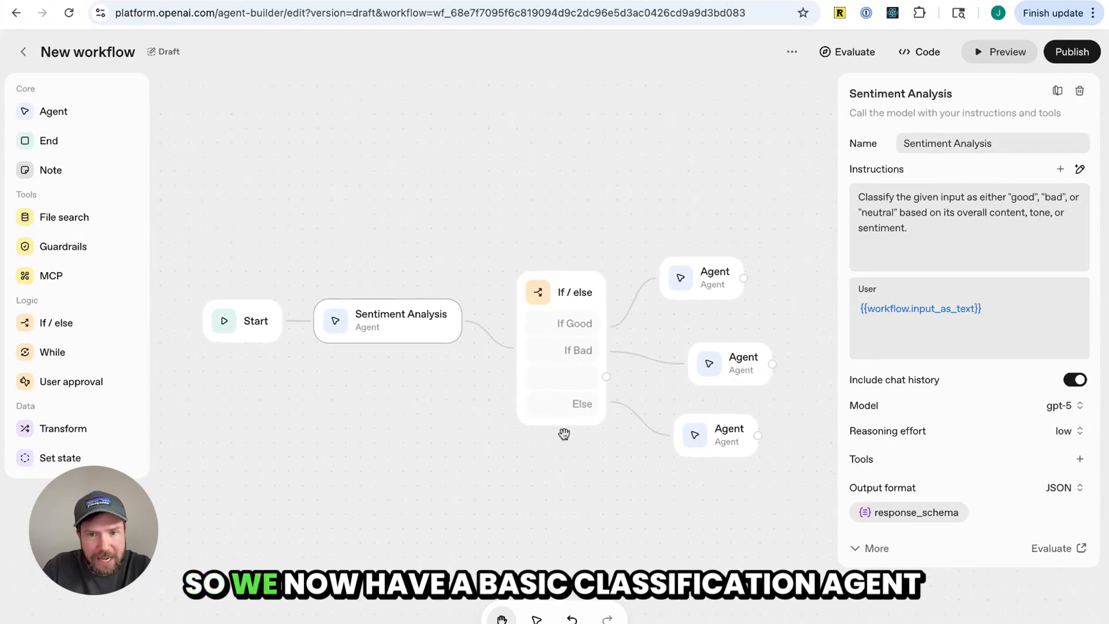
{"action": "left_click", "coordinate": [691, 282]}
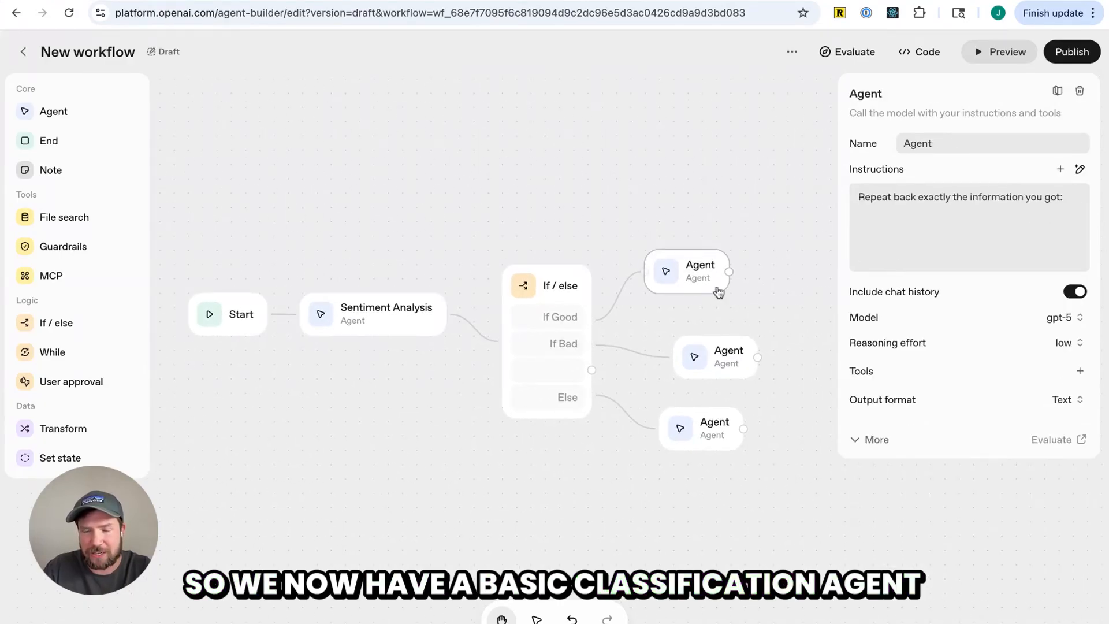
{"action": "left_click", "coordinate": [1001, 52]}
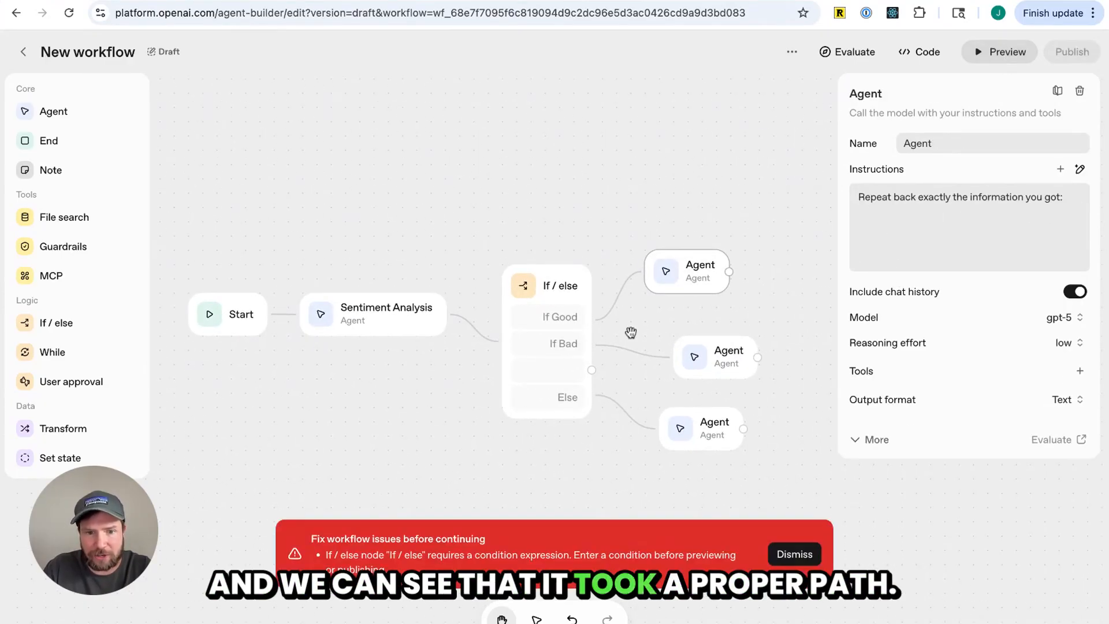
Delete the empty third Else if case from the If / else node and dismiss the workflow error
{"action": "left_click", "coordinate": [517, 363]}
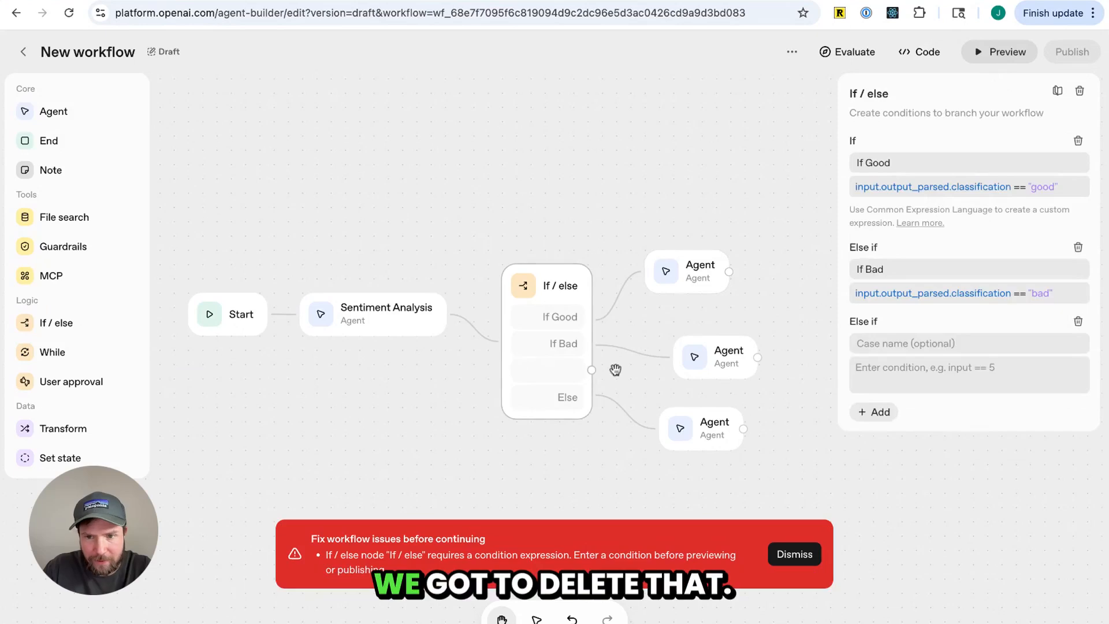
{"action": "left_click", "coordinate": [1079, 321]}
{"action": "left_click", "coordinate": [800, 556]}
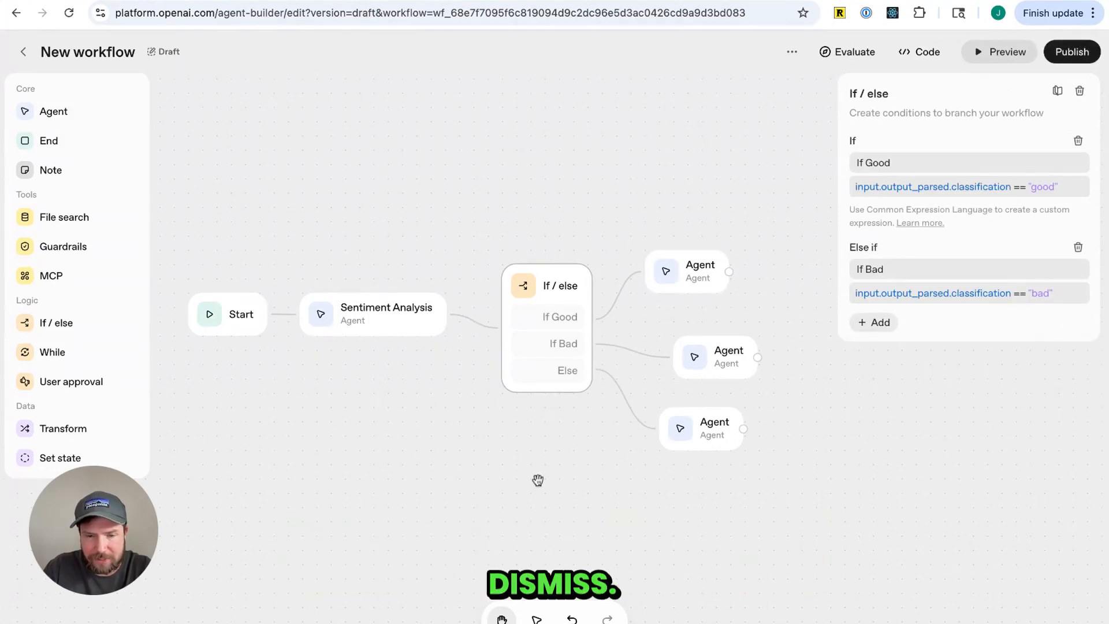
{"action": "left_click", "coordinate": [539, 479]}
{"action": "left_click", "coordinate": [584, 345]}
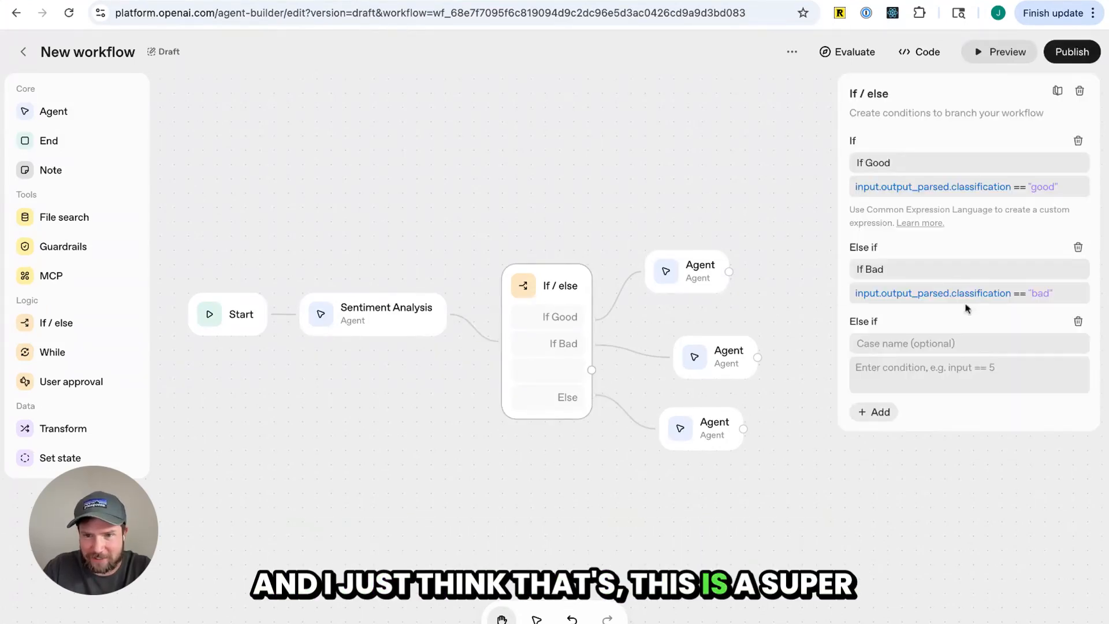
Retry the preview, then remove the leftover empty Else if case from the If / else conditions
{"action": "left_click", "coordinate": [995, 55]}
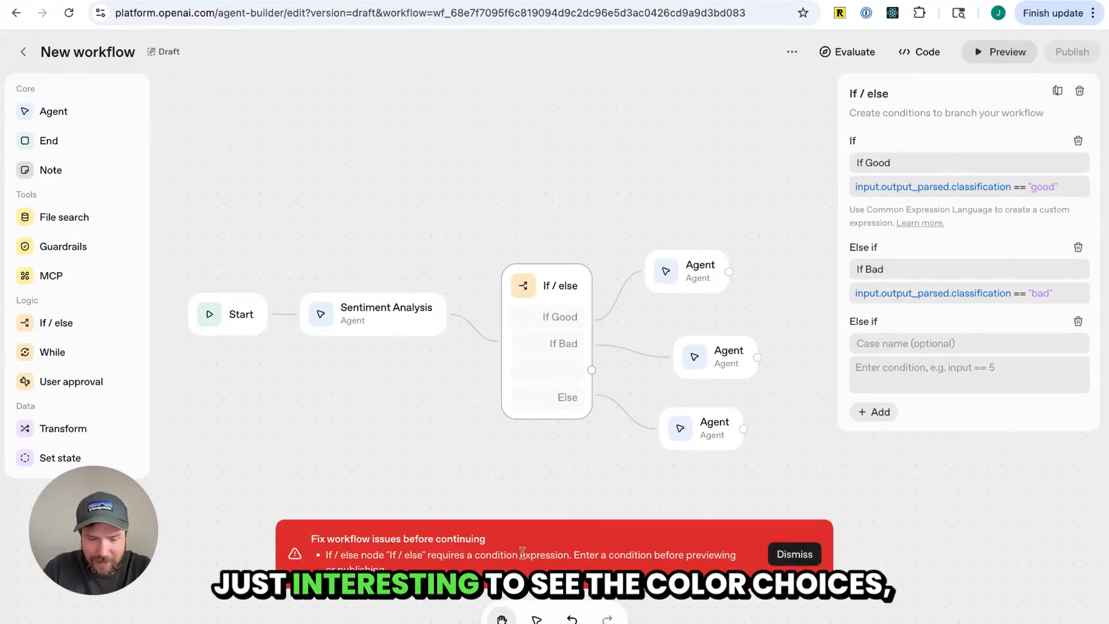
{"action": "left_click", "coordinate": [795, 554]}
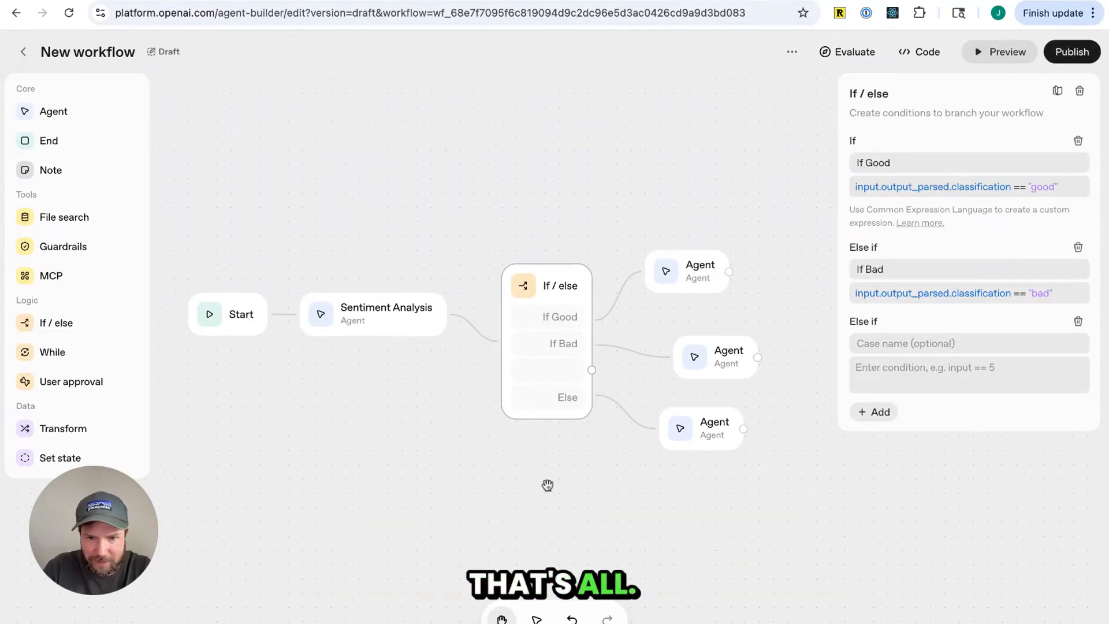
{"action": "left_click", "coordinate": [1078, 321]}
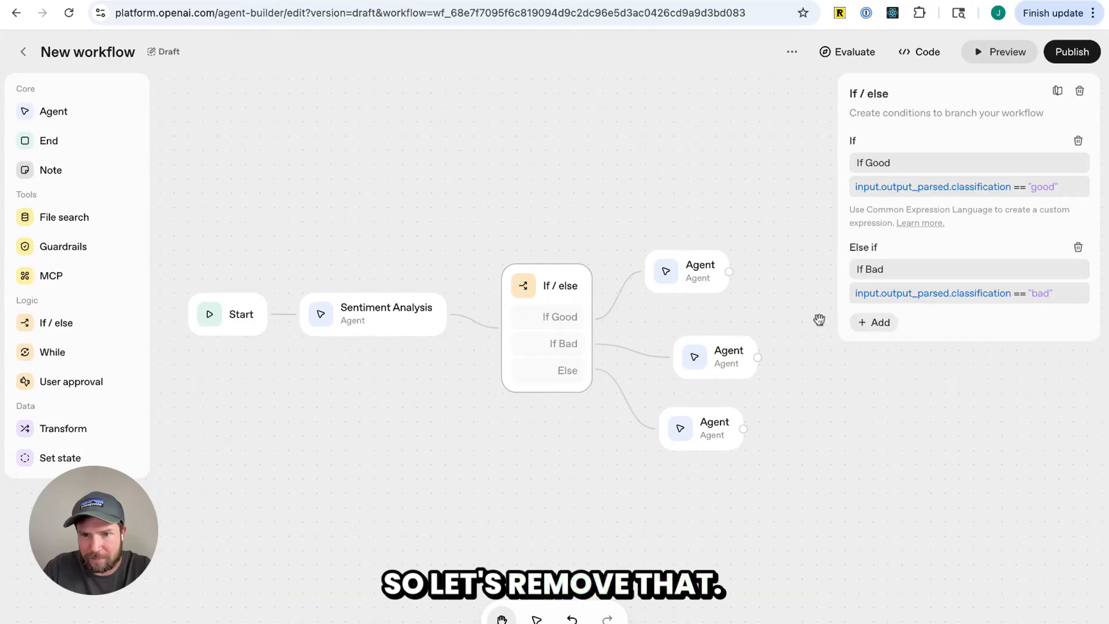
Open the preview and send the test message "Taylor swifts new album is dull and using unsophisticate dlanguage"
{"action": "left_click", "coordinate": [699, 279]}
{"action": "left_click", "coordinate": [999, 51]}
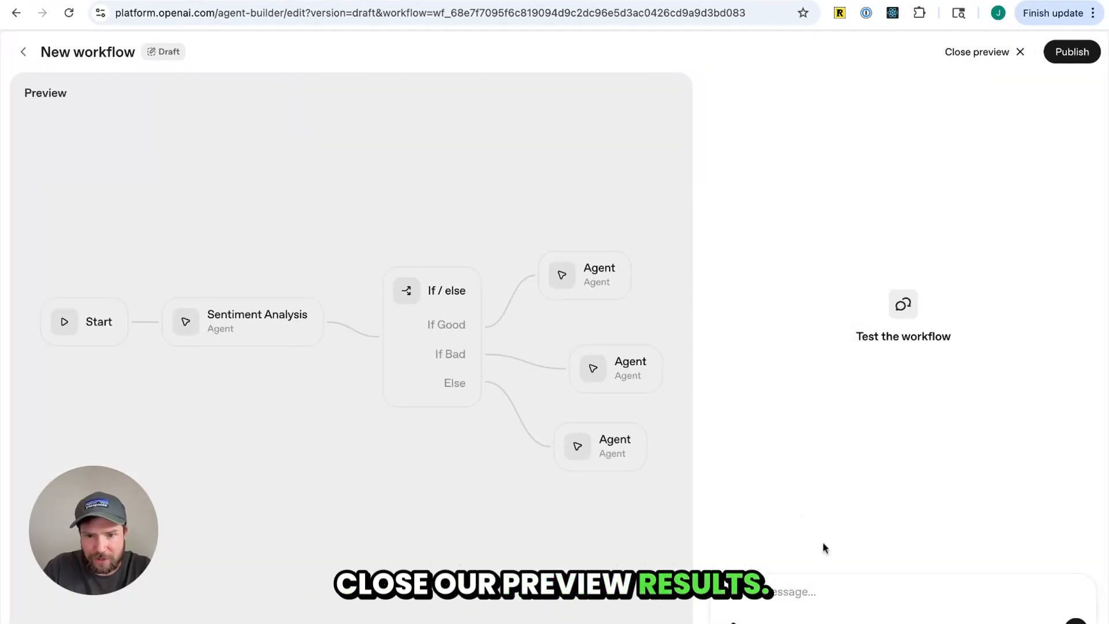
{"action": "left_click", "coordinate": [850, 587]}
{"action": "type", "text": "Taylor swifts new album is dull and using unsophisticate dlanguage"}
{"action": "key", "text": "Return"}
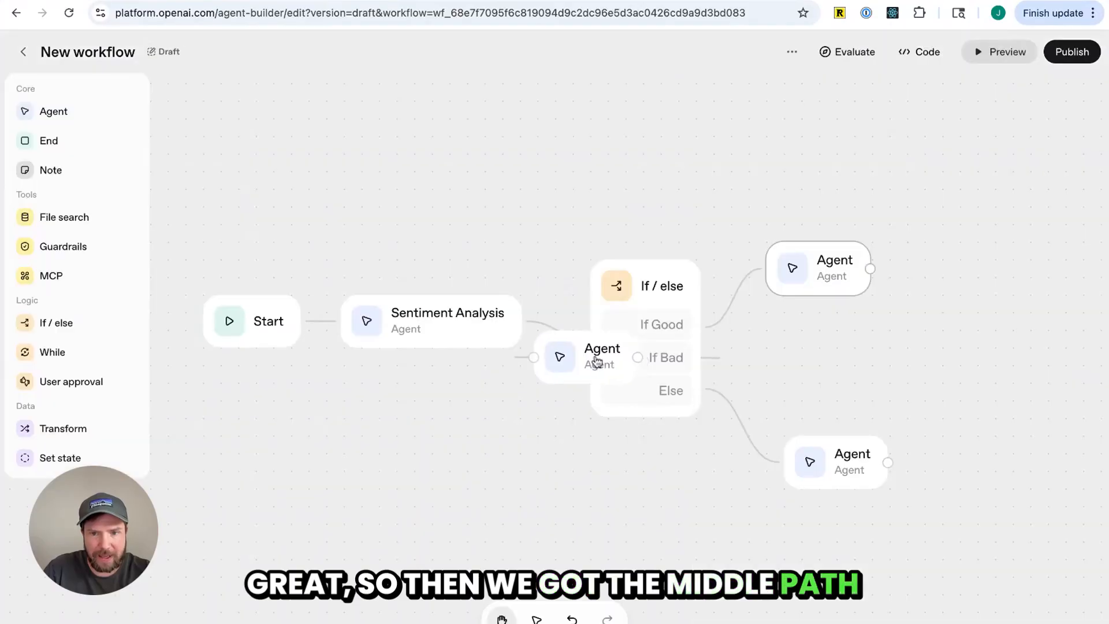
Inspect the middle agent's instructions and the preview run's classification and agent output, then close the preview
{"action": "left_click", "coordinate": [601, 355]}
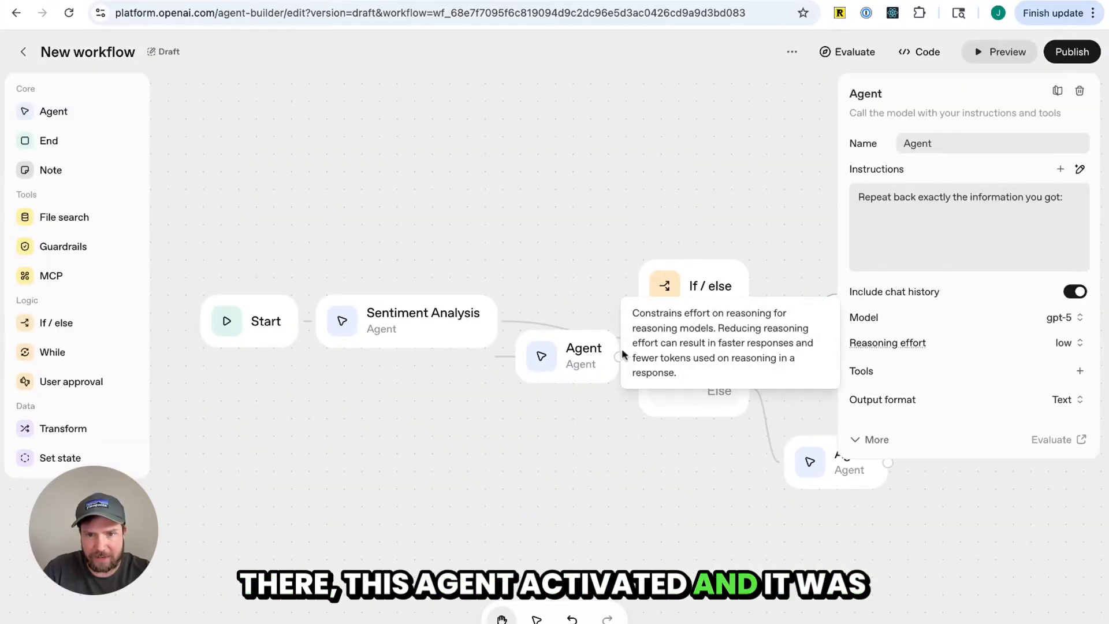
{"action": "left_click", "coordinate": [1001, 51]}
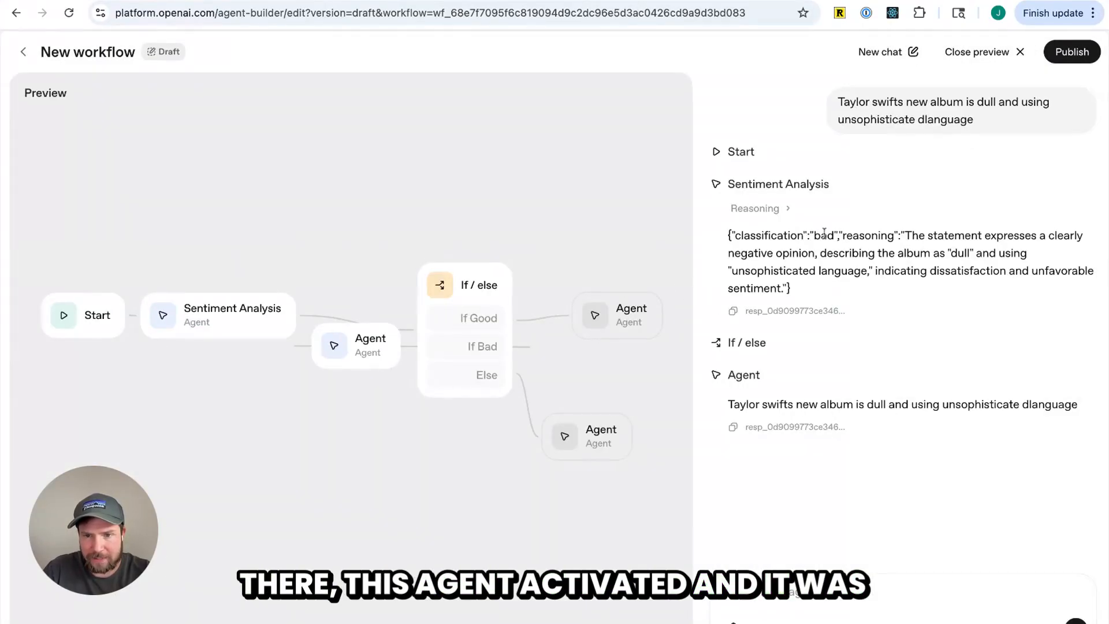
{"action": "left_click_drag", "start_coordinate": [843, 235], "coordinate": [800, 236]}
{"action": "left_click_drag", "start_coordinate": [759, 405], "coordinate": [728, 405]}
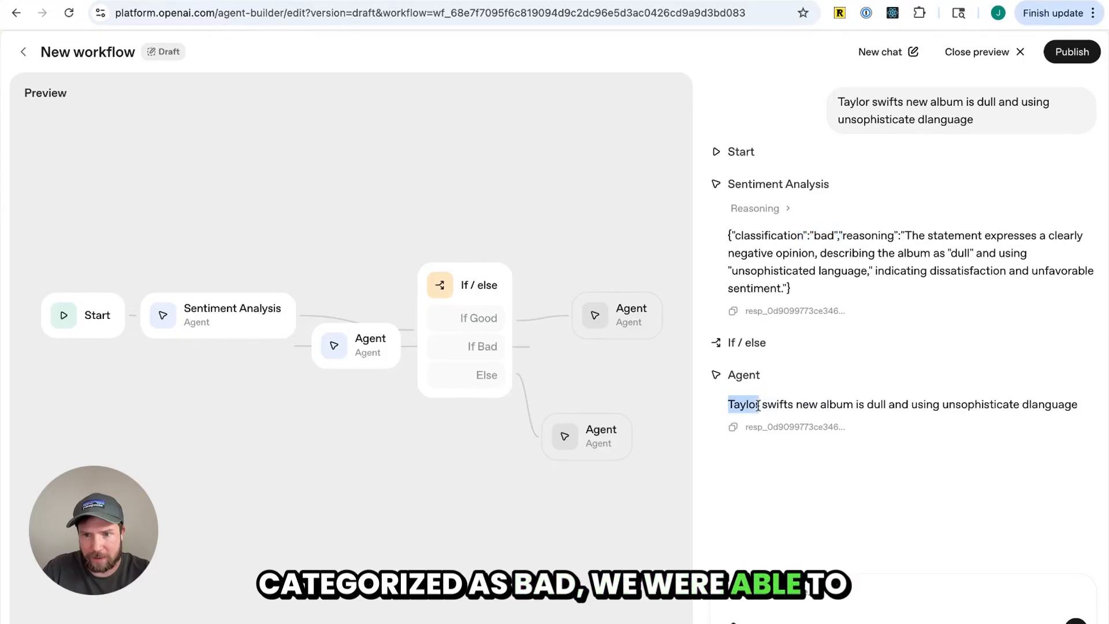
{"action": "triple_click", "coordinate": [995, 405]}
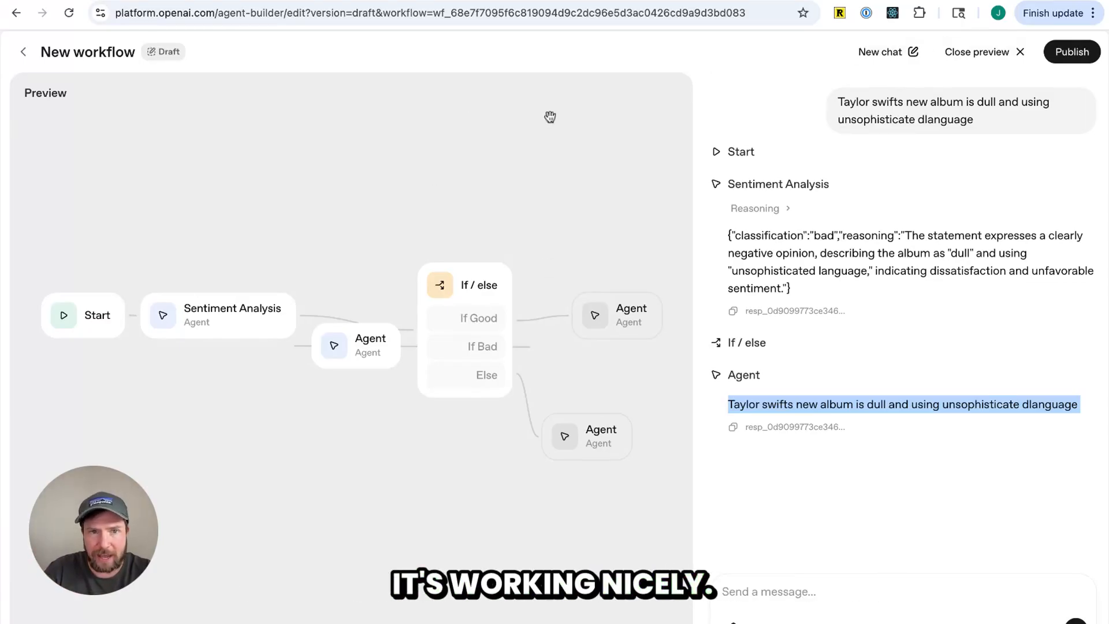
{"action": "left_click", "coordinate": [982, 51]}
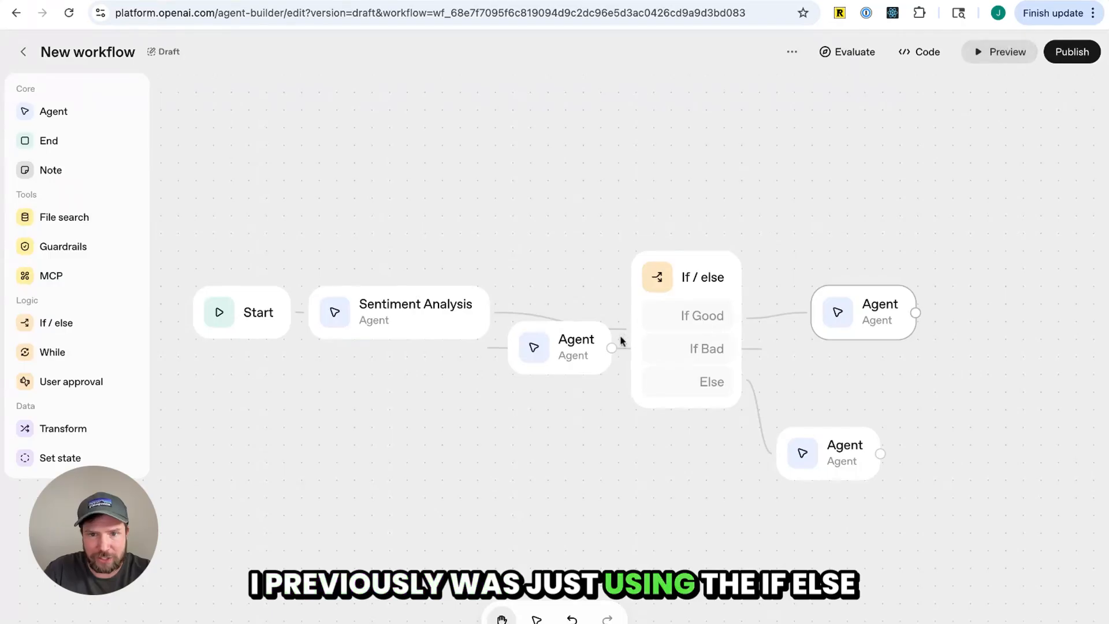
Reposition the stray middle Agent node and the If / else node on the canvas
{"action": "left_click", "coordinate": [707, 276]}
{"action": "left_click_drag", "start_coordinate": [569, 346], "coordinate": [927, 380]}
{"action": "left_click_drag", "start_coordinate": [708, 283], "coordinate": [612, 288]}
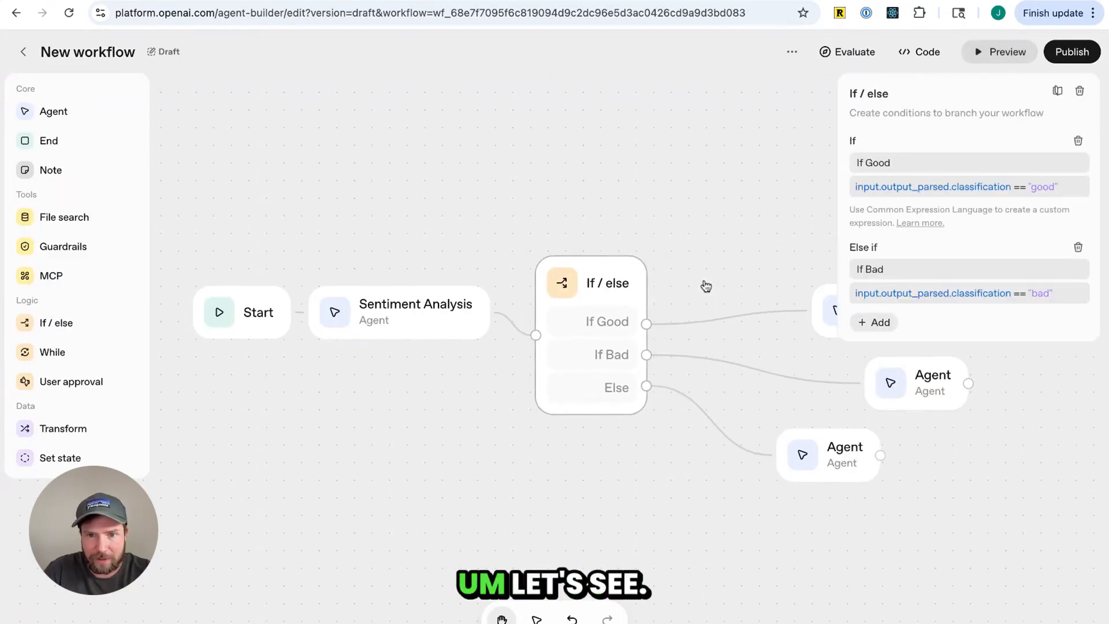
Switch the Sentiment Analysis agent's output format from JSON to Text
{"action": "left_click", "coordinate": [426, 308]}
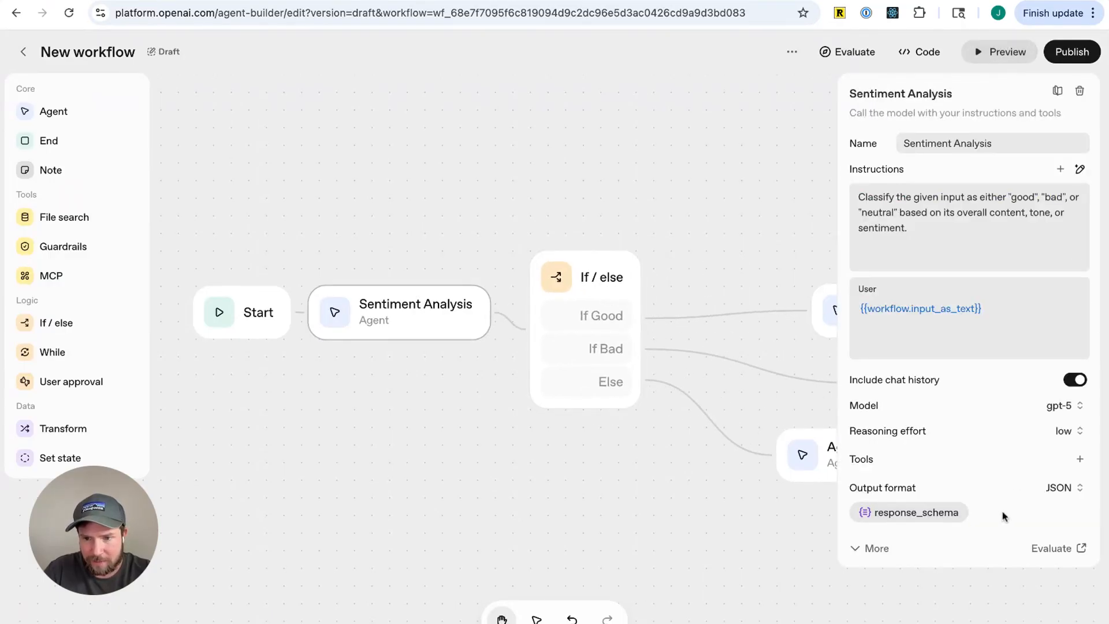
{"action": "left_click", "coordinate": [919, 513]}
{"action": "left_click", "coordinate": [742, 502]}
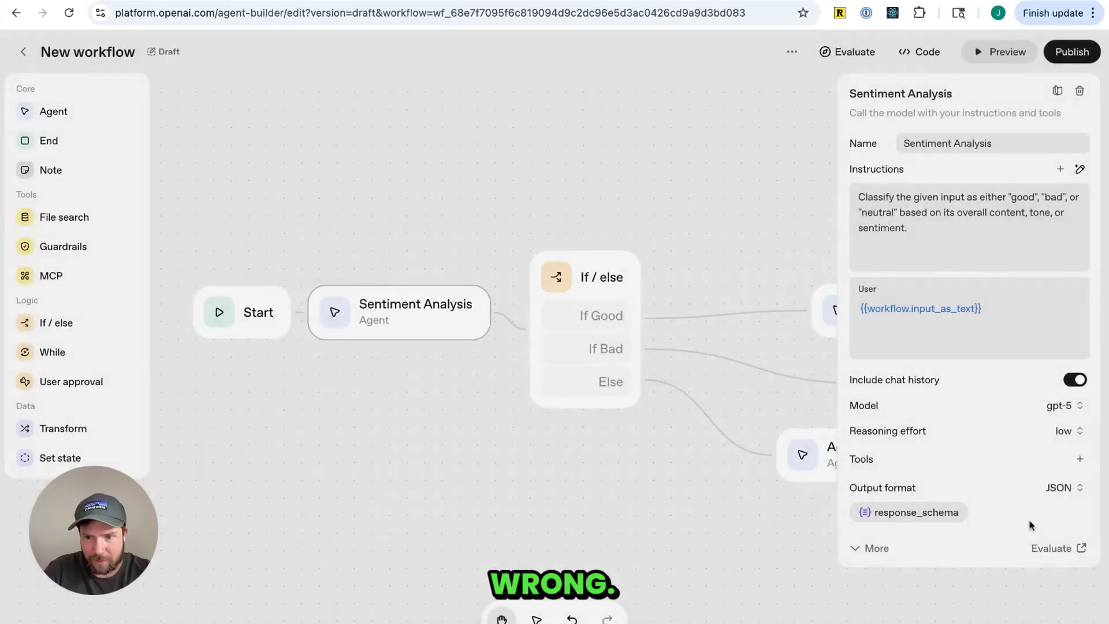
{"action": "left_click", "coordinate": [1076, 489]}
{"action": "left_click", "coordinate": [1039, 520]}
{"action": "left_click", "coordinate": [710, 455]}
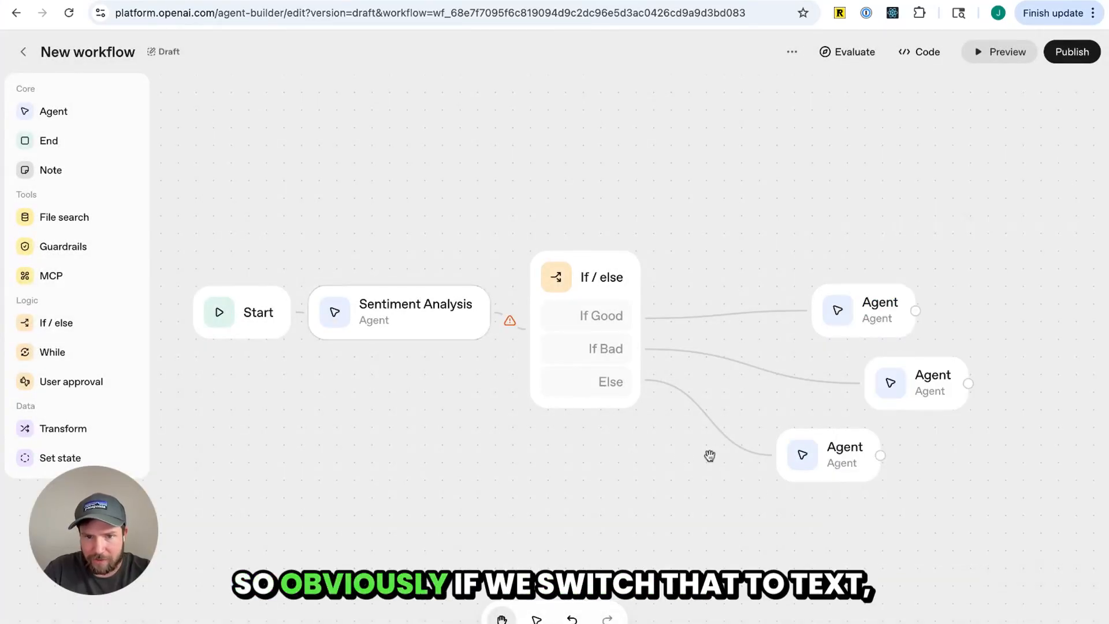
Inspect the invalid connection between Sentiment Analysis and the If / else node and its conditions
{"action": "left_click_drag", "start_coordinate": [599, 281], "coordinate": [634, 299]}
{"action": "left_click", "coordinate": [525, 328]}
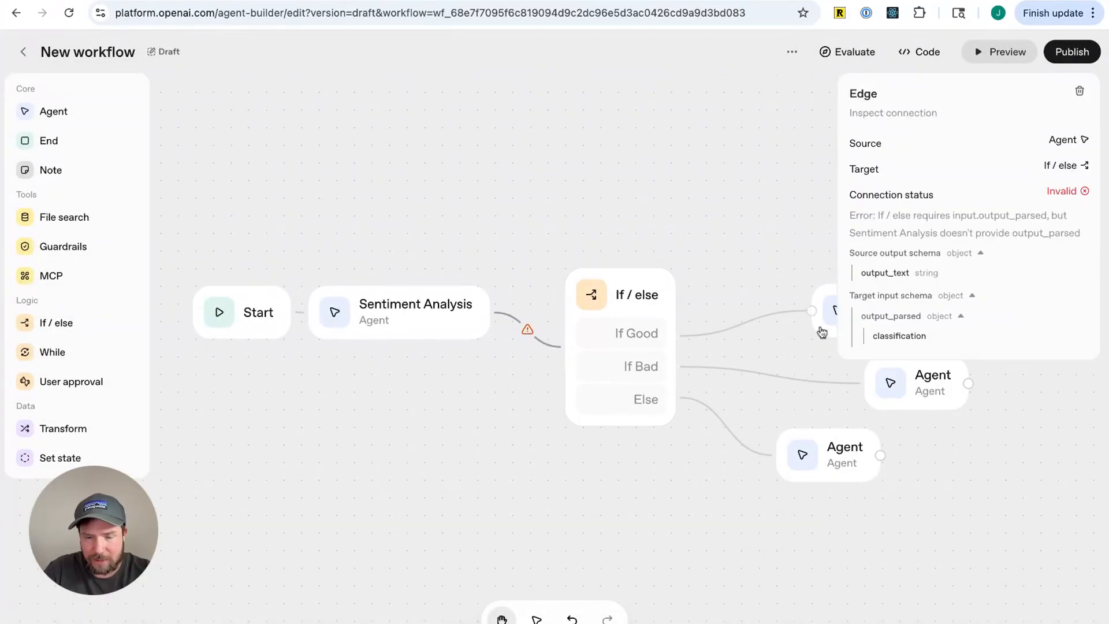
{"action": "left_click", "coordinate": [576, 330]}
{"action": "left_click", "coordinate": [538, 341]}
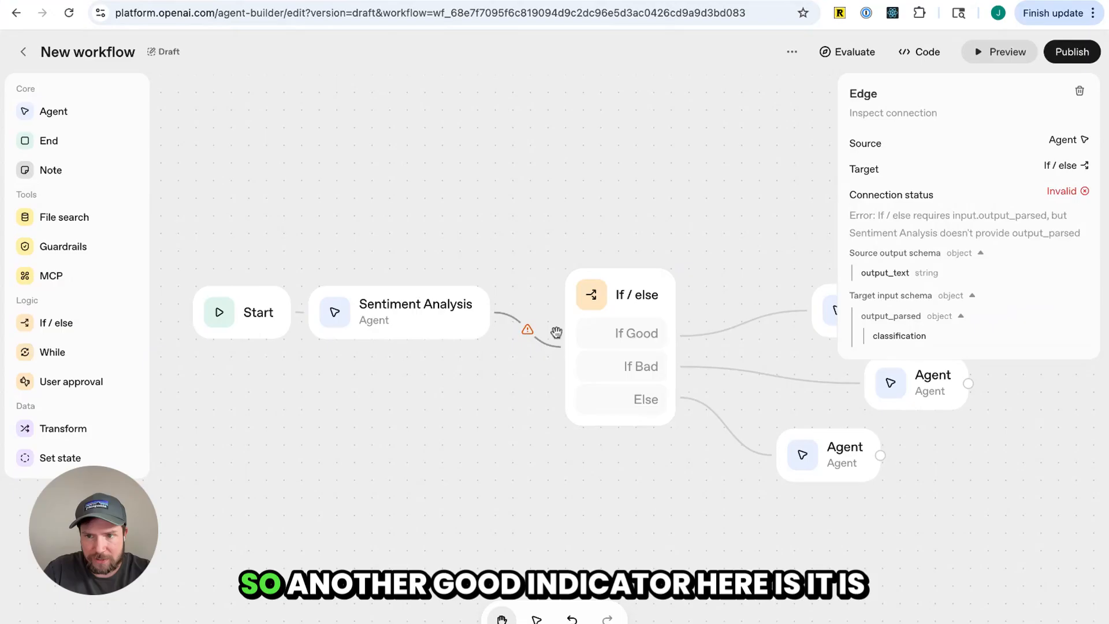
{"action": "left_click", "coordinate": [621, 303]}
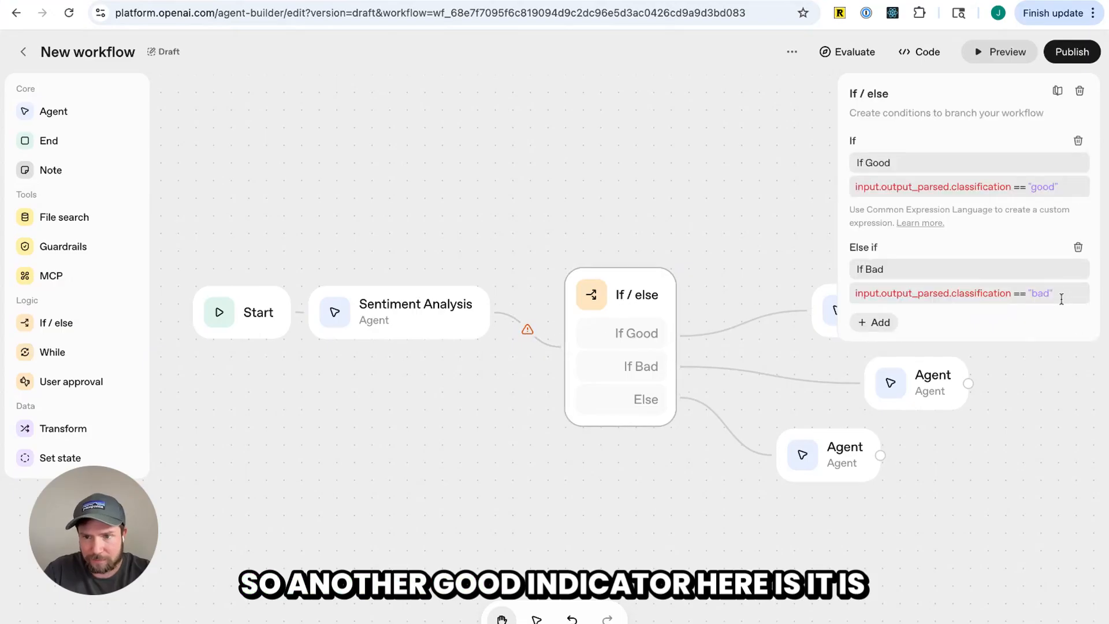
Delete both the If Good and If Bad conditions from the If / else node
{"action": "left_click", "coordinate": [974, 293]}
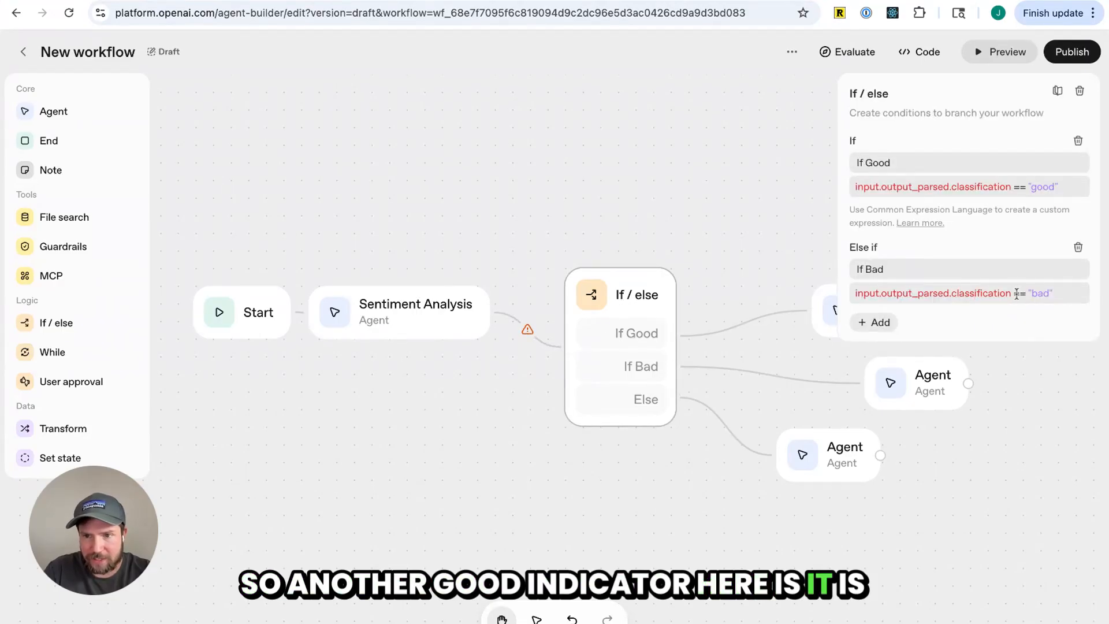
{"action": "triple_click", "coordinate": [918, 293]}
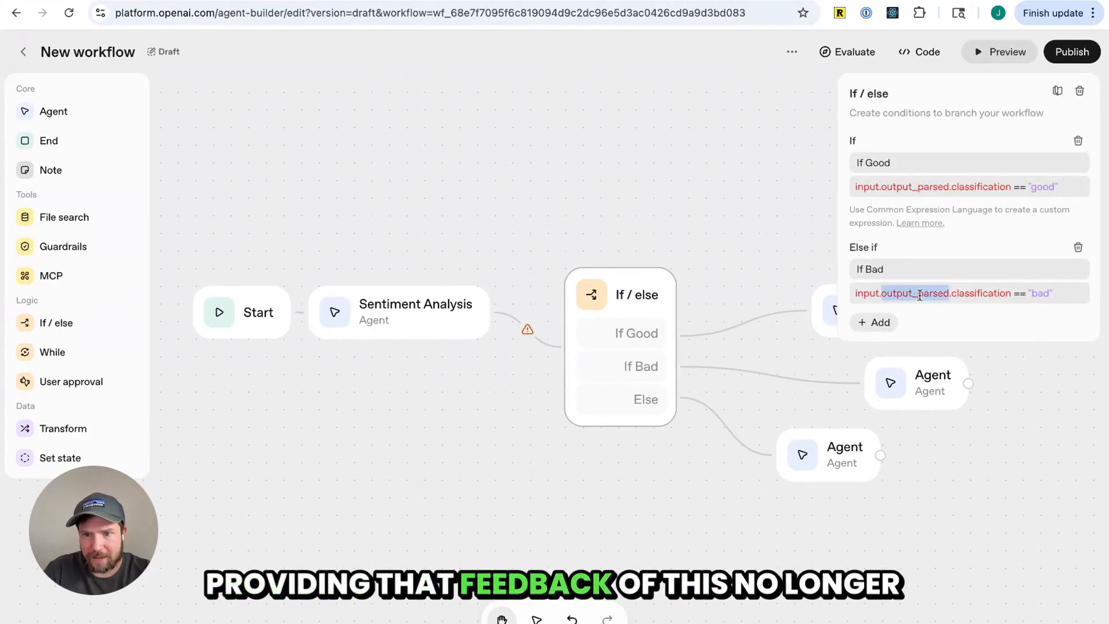
{"action": "left_click", "coordinate": [1078, 248]}
{"action": "left_click", "coordinate": [1078, 141]}
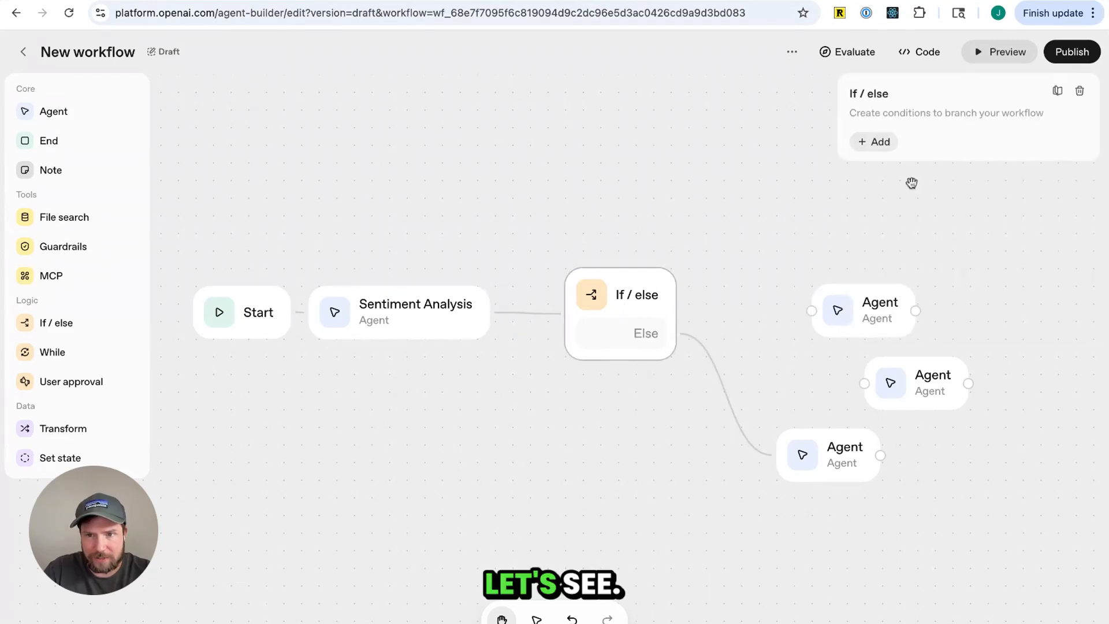
Add a new If condition starting with input.output_text == on the If / else node
{"action": "left_click", "coordinate": [874, 142]}
{"action": "left_click", "coordinate": [904, 195]}
{"action": "type", "text": "input.output_text =="}
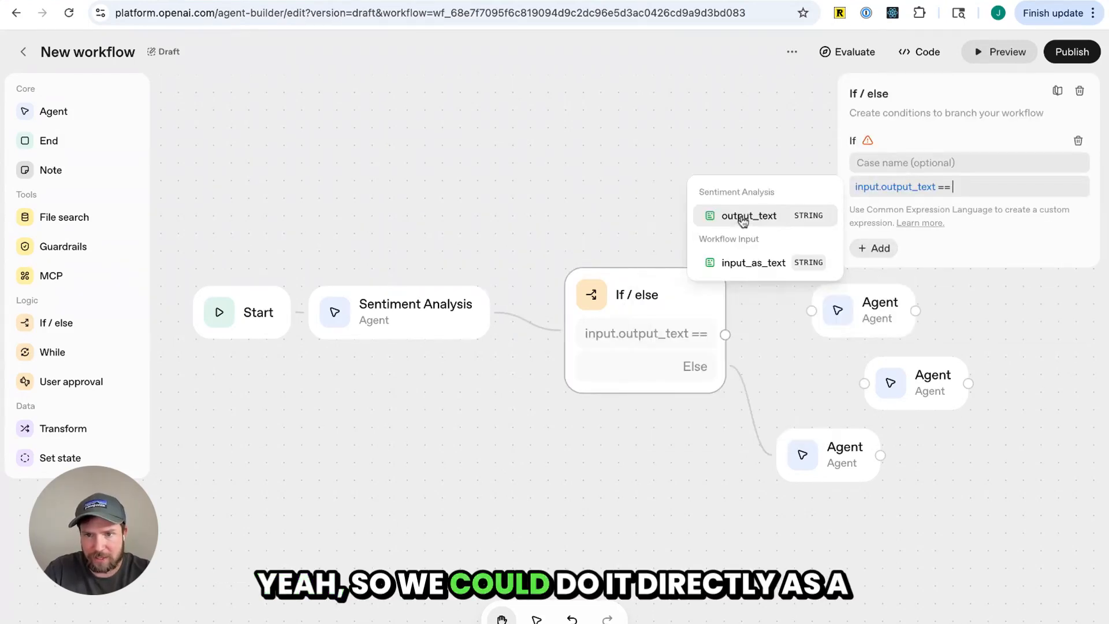
{"action": "left_click", "coordinate": [785, 329]}
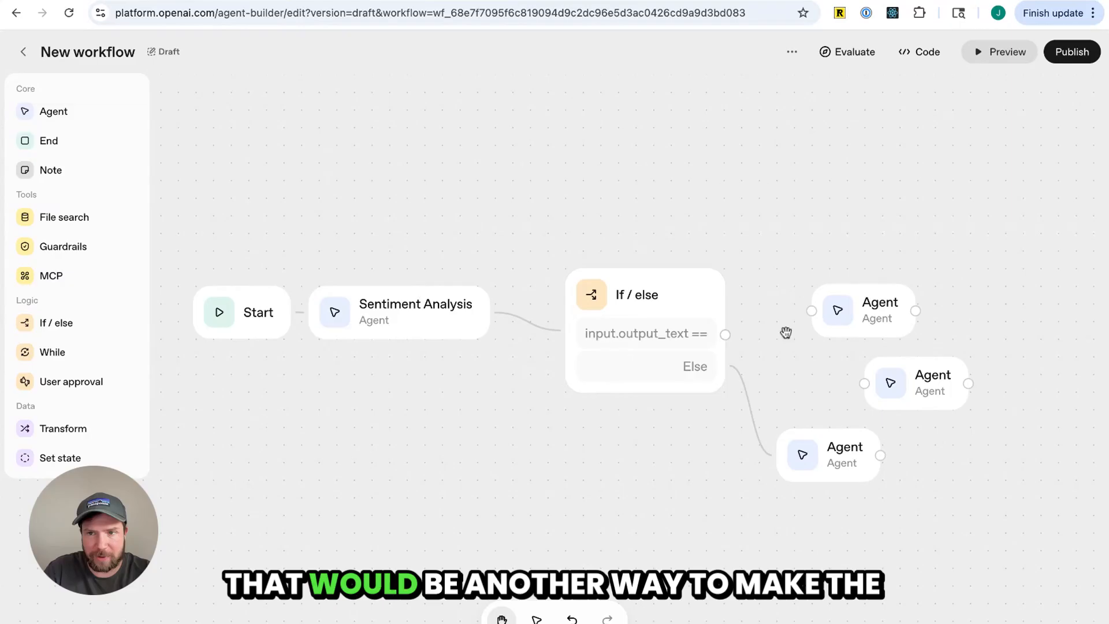
{"action": "left_click", "coordinate": [644, 329]}
Set the Sentiment Analysis agent's output format back to JSON
{"action": "left_click", "coordinate": [433, 318]}
{"action": "left_click", "coordinate": [1074, 490]}
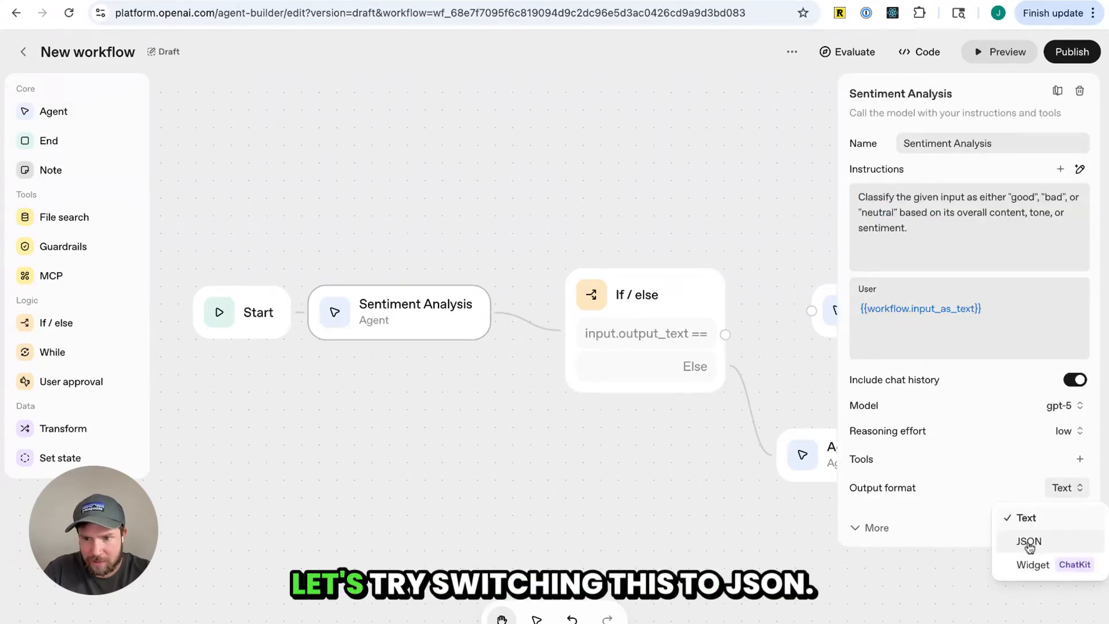
{"action": "left_click", "coordinate": [1029, 541]}
{"action": "left_click", "coordinate": [676, 464]}
{"action": "left_click", "coordinate": [472, 319]}
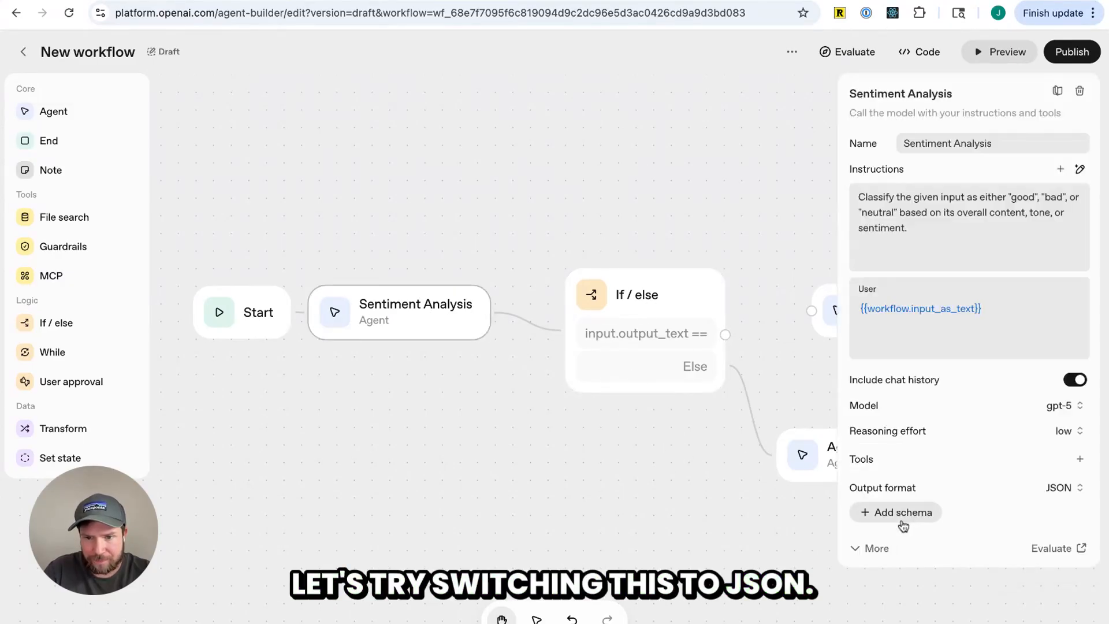
Add a response schema with an enum property classification allowing good, bad and neutral
{"action": "left_click", "coordinate": [901, 513]}
{"action": "left_click", "coordinate": [374, 407]}
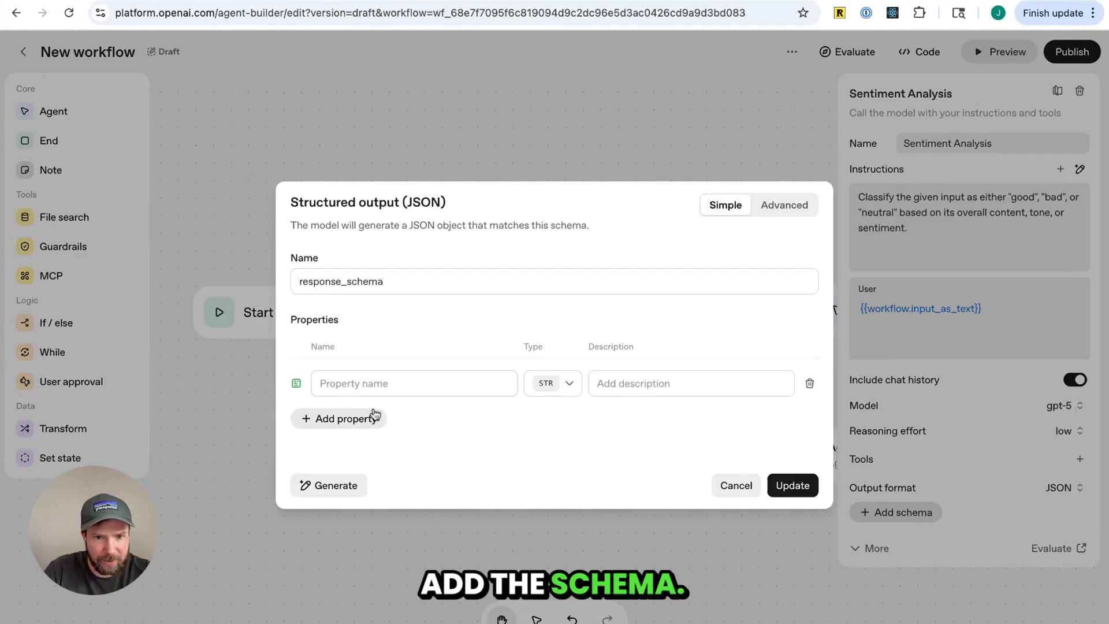
{"action": "left_click", "coordinate": [575, 386]}
{"action": "left_click", "coordinate": [564, 485]}
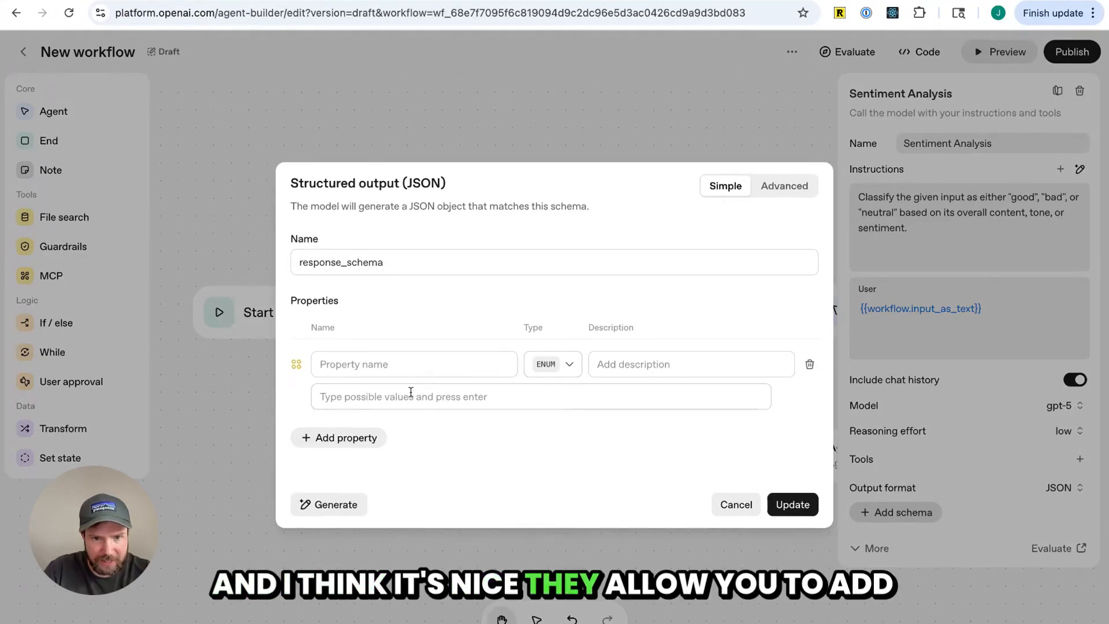
{"action": "left_click", "coordinate": [408, 364]}
{"action": "type", "text": "classification"}
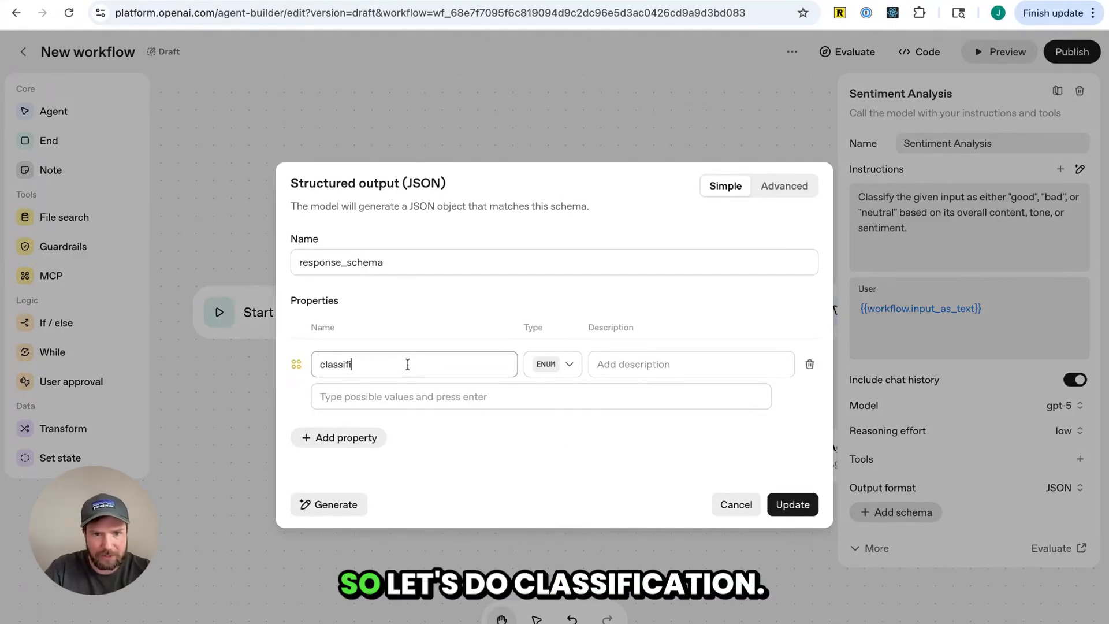
{"action": "left_click", "coordinate": [437, 396]}
{"action": "type", "text": "goo"}
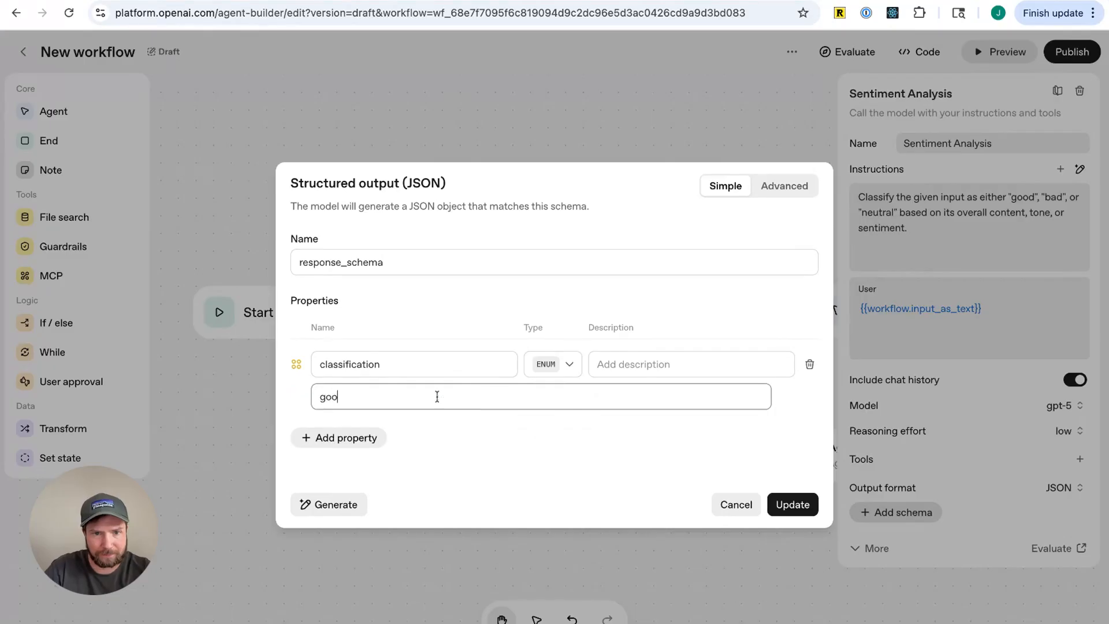
{"action": "type", "text": "d\", \"bad"}
{"action": "key", "text": "Return"}
{"action": "type", "text": "neutral"}
{"action": "key", "text": "Return"}
{"action": "left_click", "coordinate": [793, 504]}
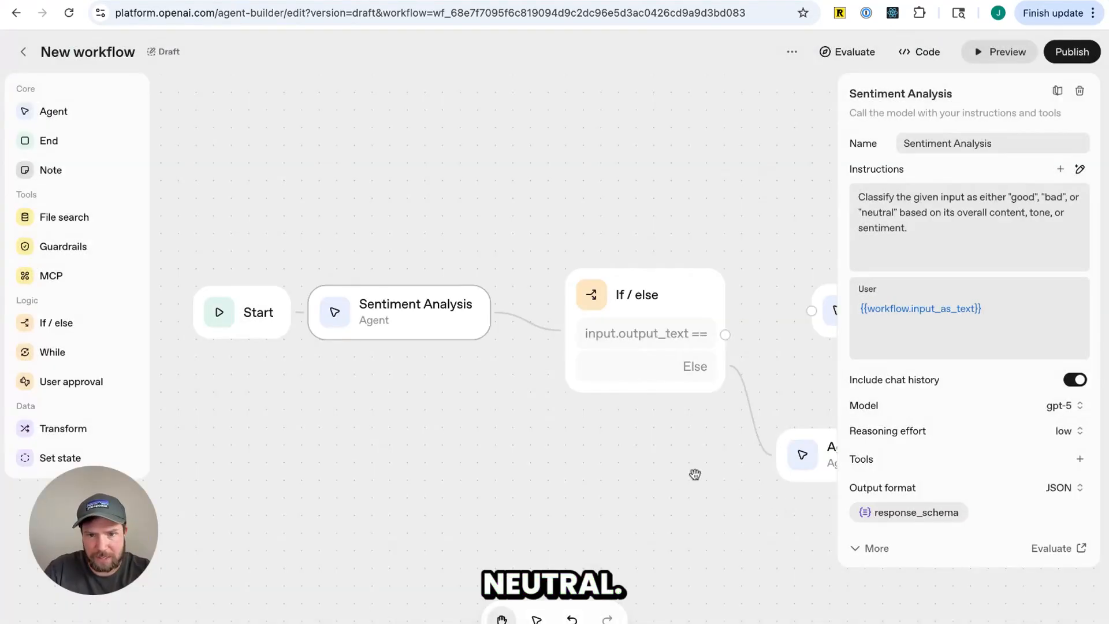
Name the If / else node's first case If Good
{"action": "left_click", "coordinate": [644, 378]}
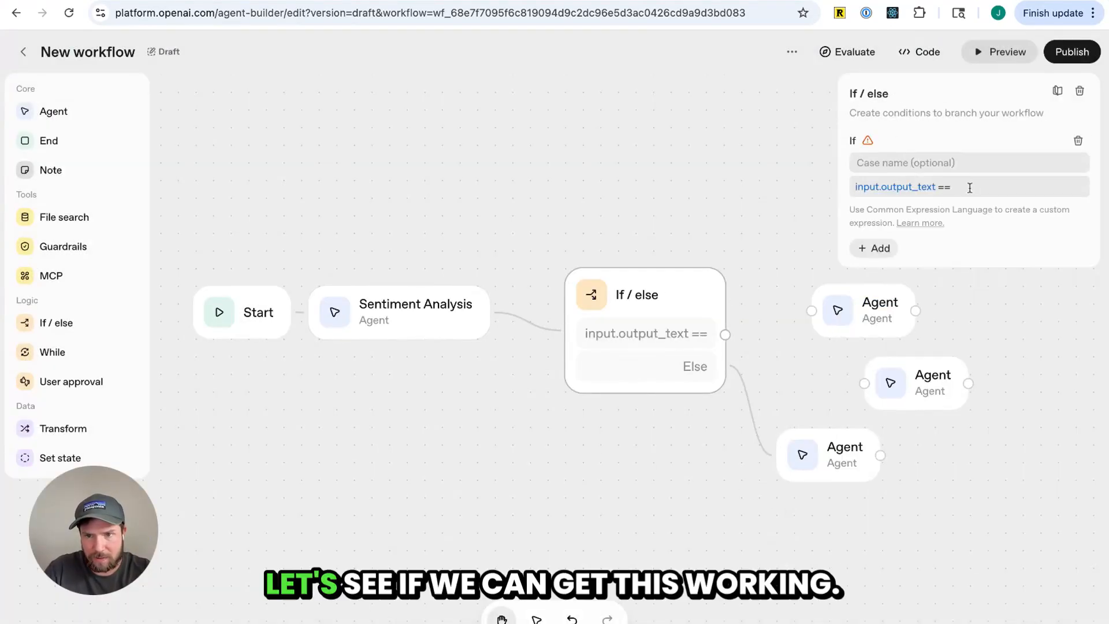
{"action": "key", "text": "shift+Tab"}
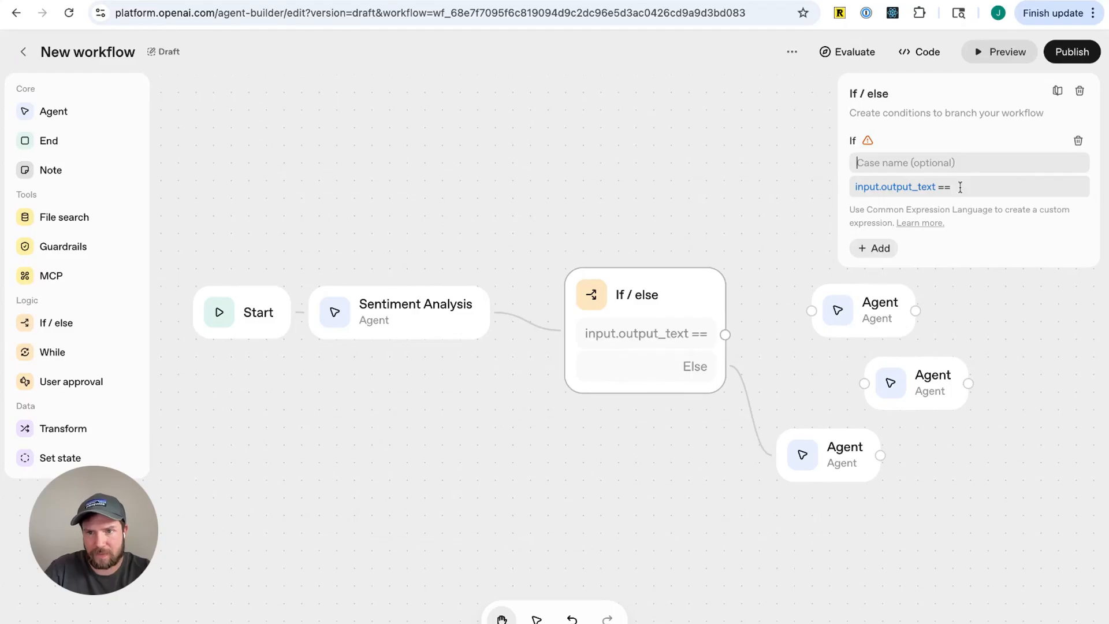
{"action": "type", "text": "If Good"}
{"action": "key", "text": "Tab"}
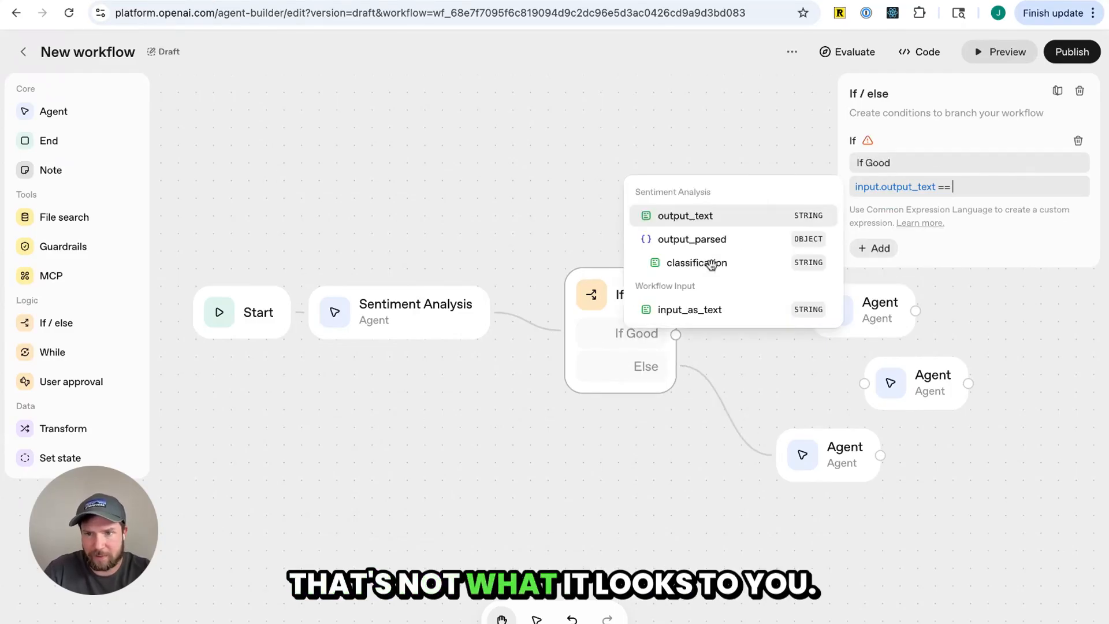
Set the If Good condition to input.output_parsed.classification == "good" and add an Else if case
{"action": "type", "text": "\"good"}
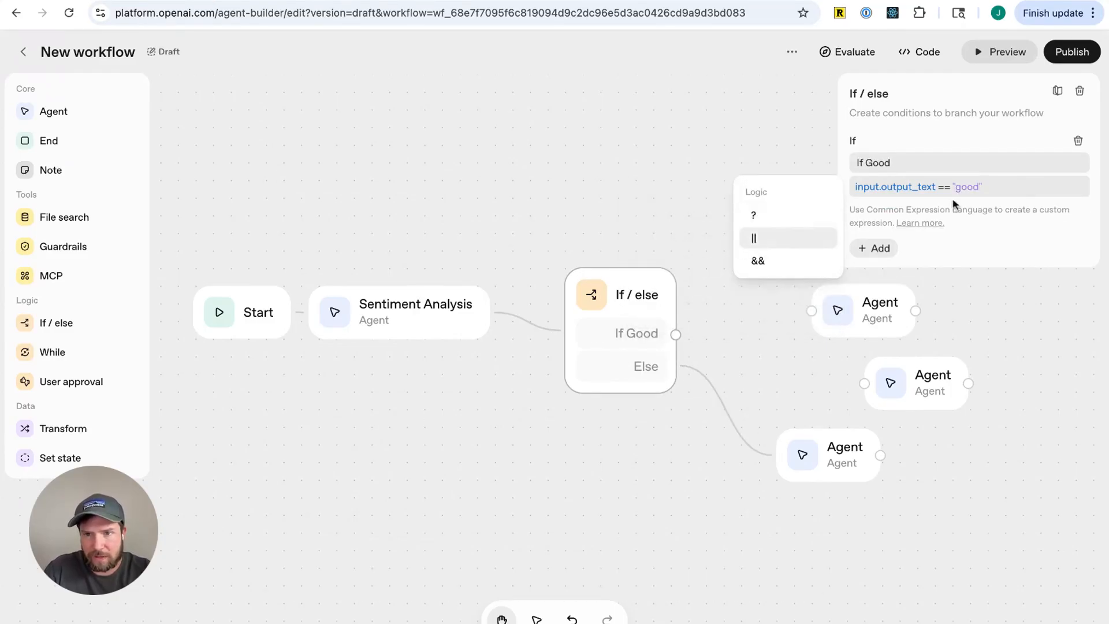
{"action": "key", "text": "BackSpace"}
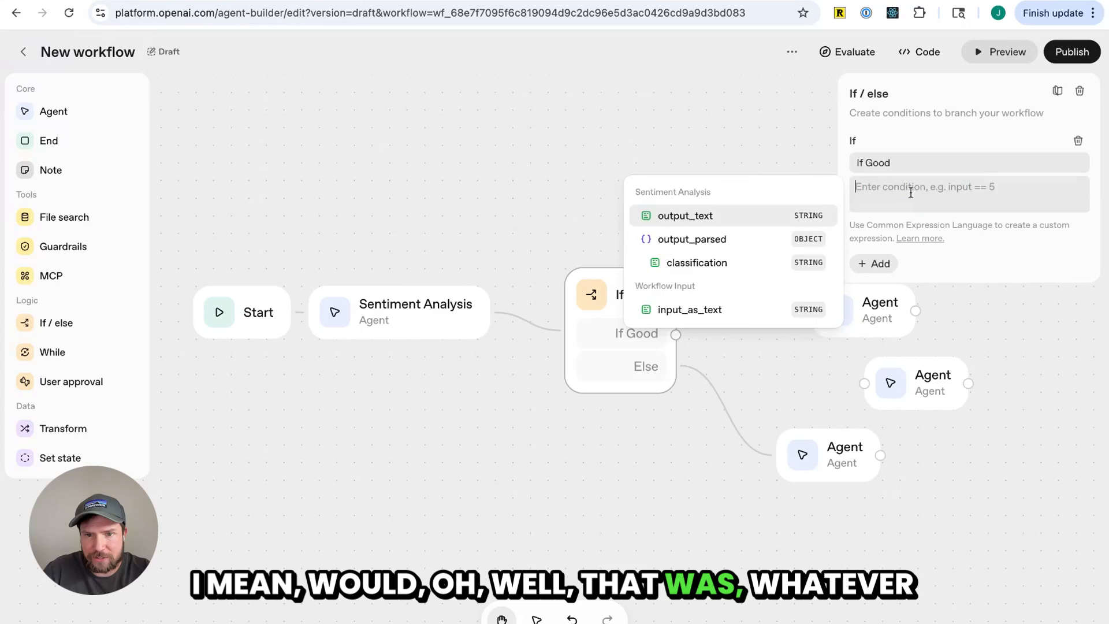
{"action": "left_click", "coordinate": [738, 260]}
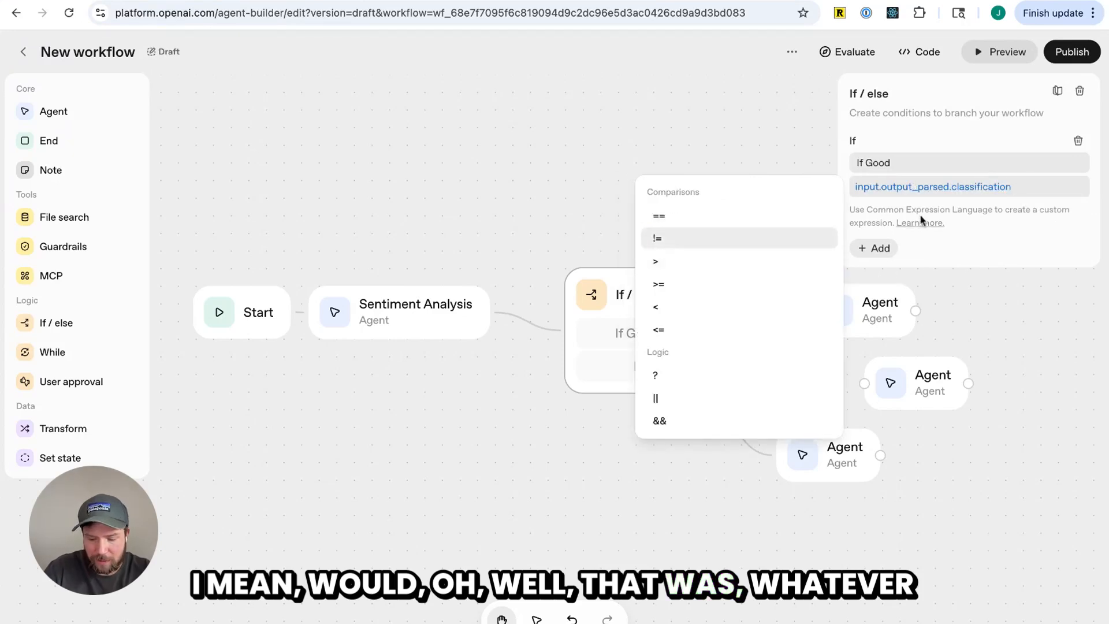
{"action": "type", "text": "== \"good"}
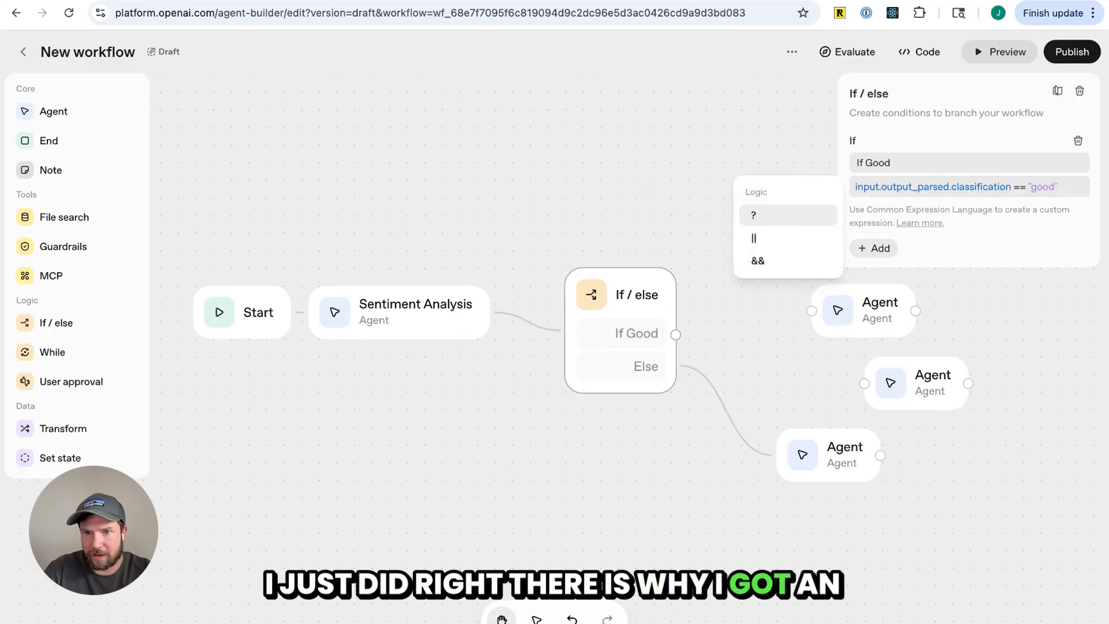
{"action": "left_click", "coordinate": [942, 237]}
{"action": "left_click", "coordinate": [880, 249]}
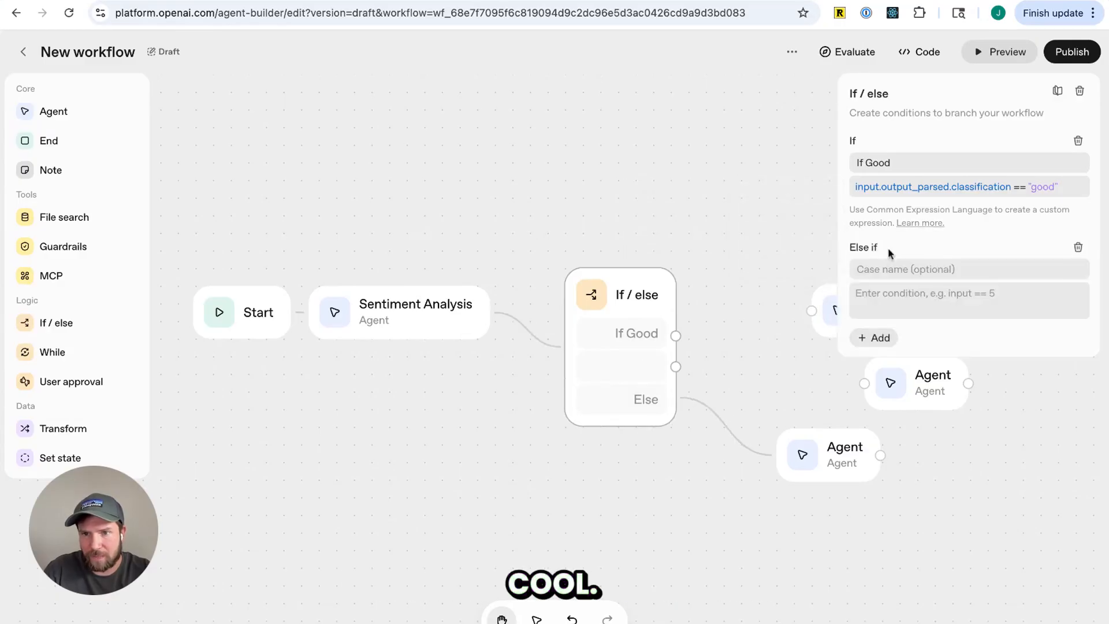
{"action": "mouse_move", "coordinate": [645, 295]}
{"action": "left_mouse_down"}
{"action": "mouse_move", "coordinate": [652, 303]}
{"action": "mouse_move", "coordinate": [638, 274]}
{"action": "mouse_move", "coordinate": [641, 295]}
{"action": "left_mouse_up"}
{"action": "left_click_drag", "start_coordinate": [416, 312], "coordinate": [445, 313]}
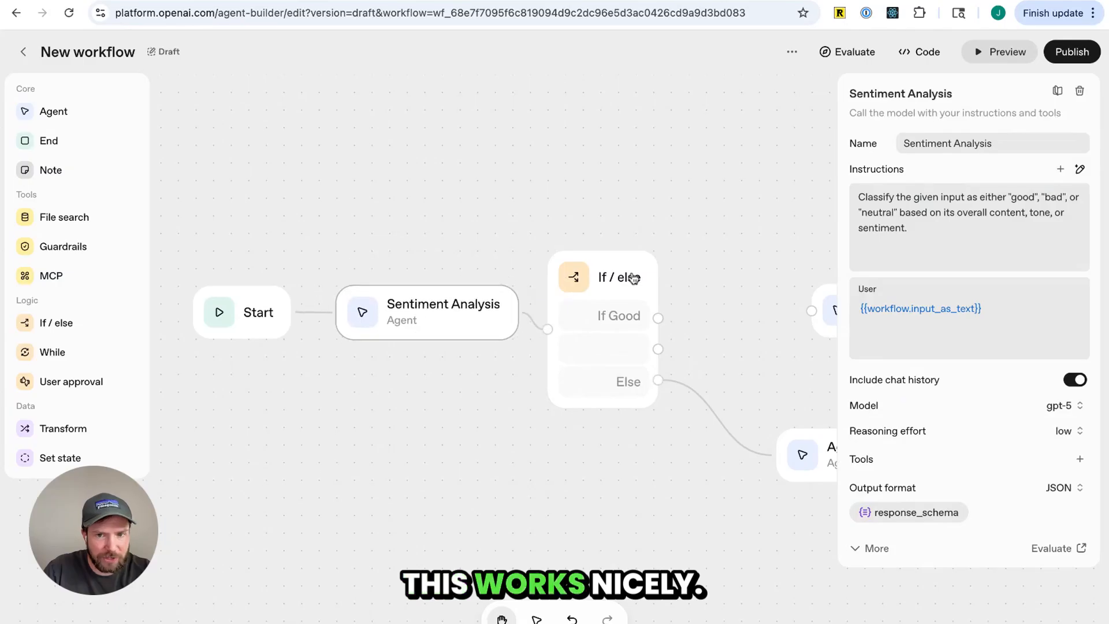
{"action": "left_click_drag", "start_coordinate": [634, 277], "coordinate": [651, 259]}
{"action": "mouse_move", "coordinate": [423, 312]}
{"action": "left_mouse_down"}
{"action": "mouse_move", "coordinate": [403, 312]}
{"action": "mouse_move", "coordinate": [439, 314]}
{"action": "mouse_move", "coordinate": [407, 309]}
{"action": "left_mouse_up"}
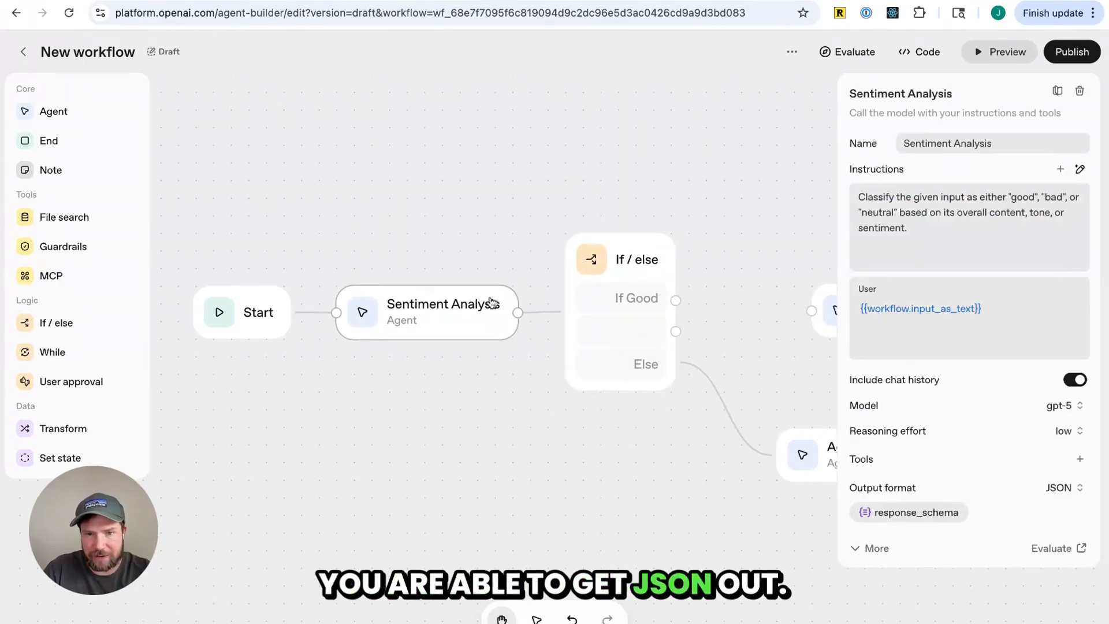
{"action": "left_click", "coordinate": [600, 267]}
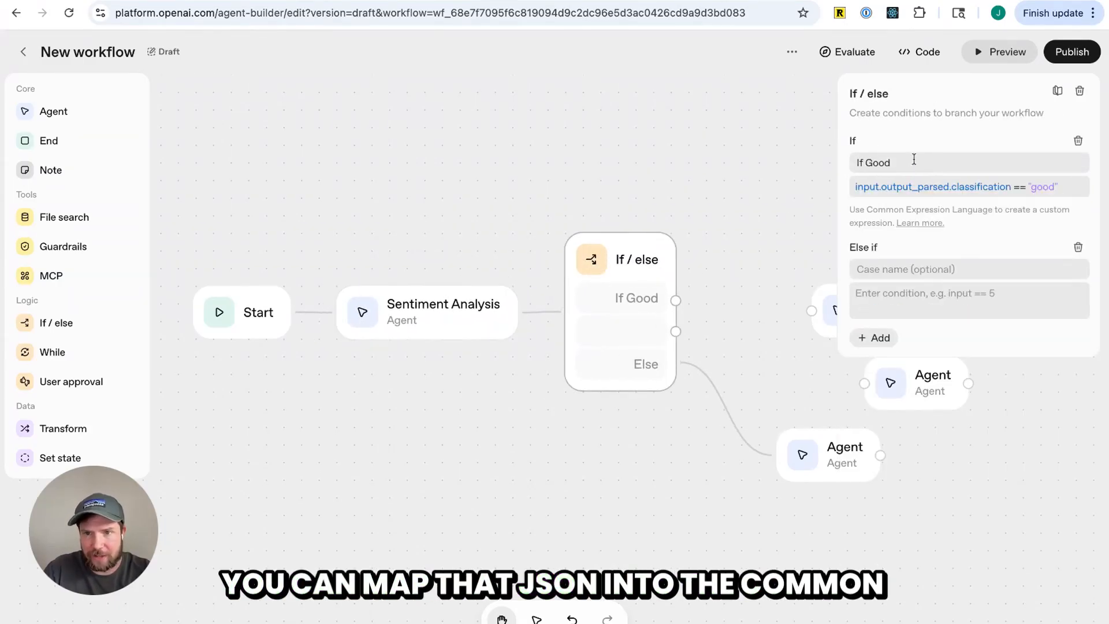
{"action": "triple_click", "coordinate": [896, 188]}
{"action": "left_click", "coordinate": [976, 215]}
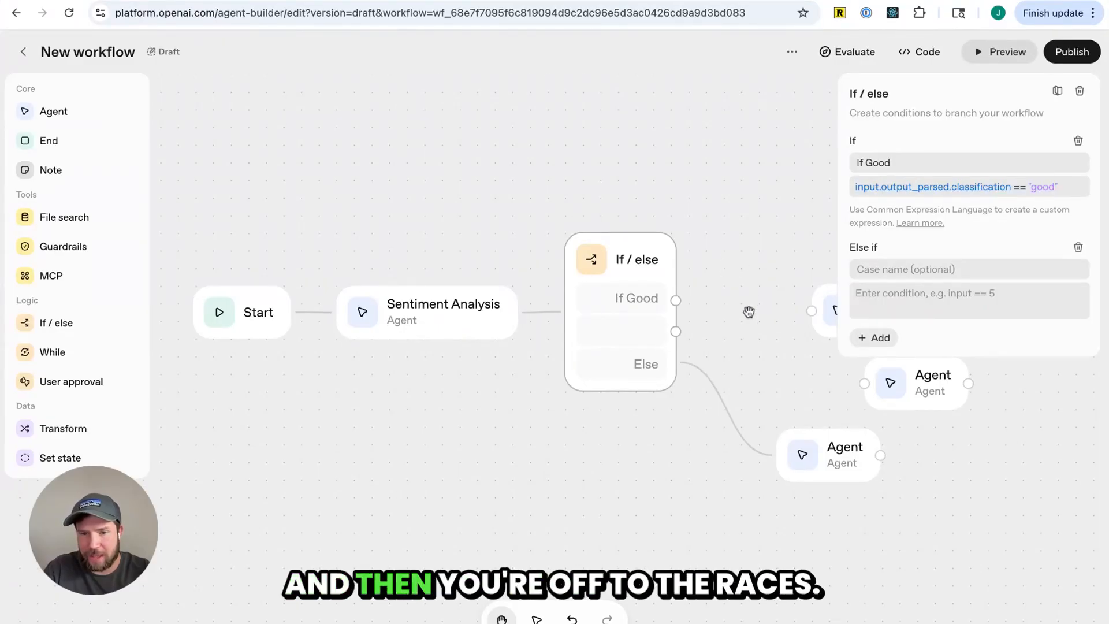
Delete the If / else node and the three downstream Agent nodes, leaving Start and Sentiment Analysis
{"action": "scroll", "coordinate": [750, 316], "scroll_direction": "down", "scroll_amount": 5}
{"action": "scroll", "coordinate": [749, 316], "scroll_direction": "down", "scroll_amount": 5}
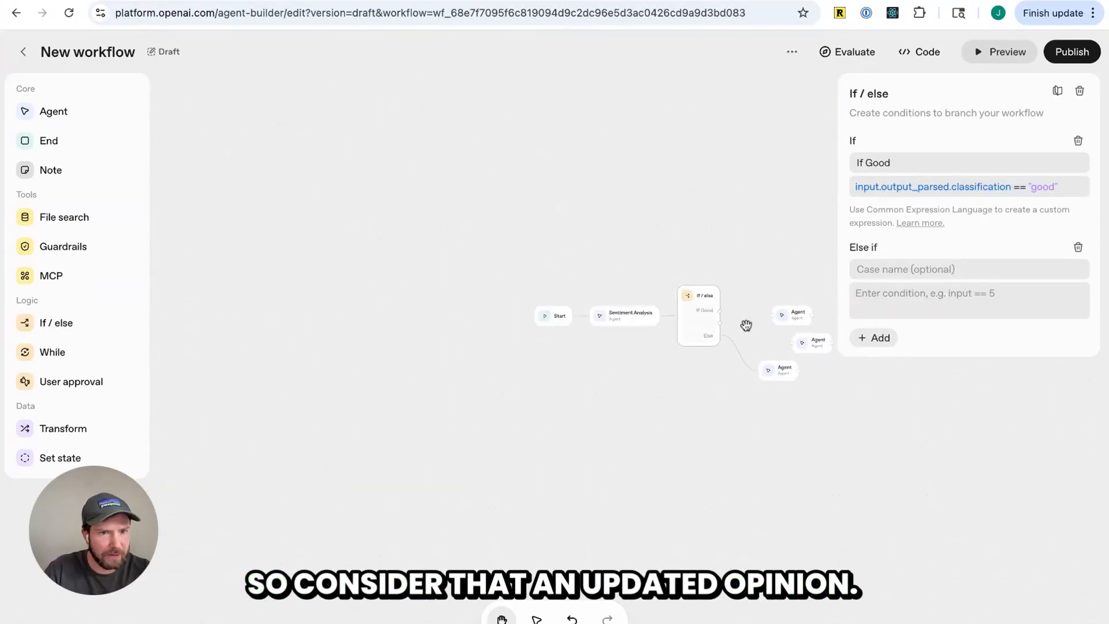
{"action": "scroll", "coordinate": [747, 327], "scroll_direction": "up", "scroll_amount": 5}
{"action": "scroll", "coordinate": [754, 328], "scroll_direction": "right", "scroll_amount": 3}
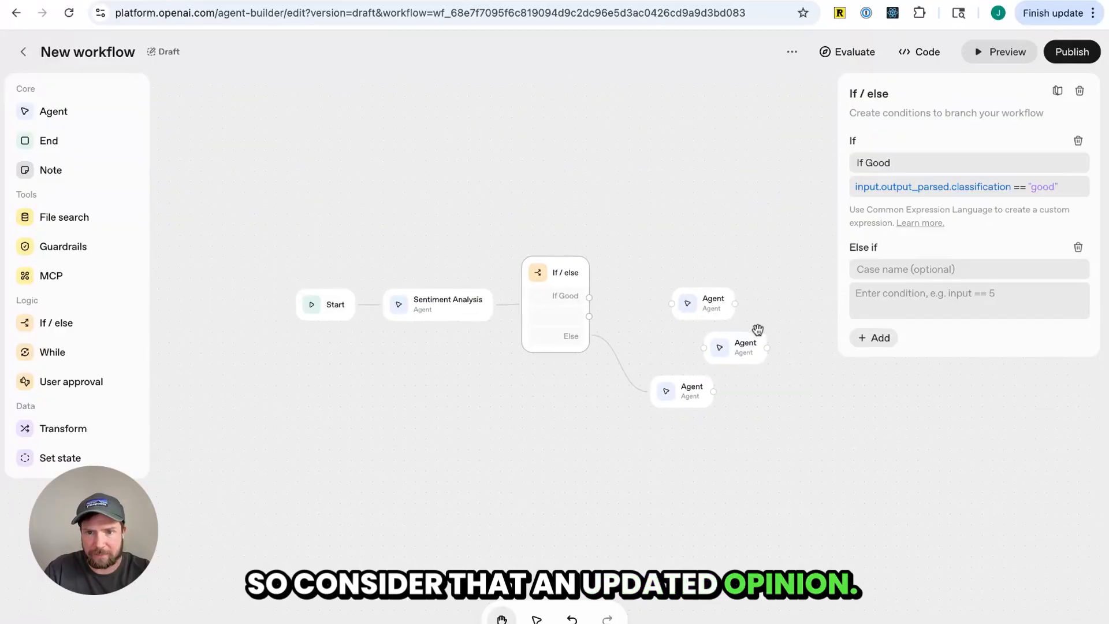
{"action": "scroll", "coordinate": [644, 322], "scroll_direction": "up", "scroll_amount": 1}
{"action": "scroll", "coordinate": [644, 322], "scroll_direction": "up", "scroll_amount": 2}
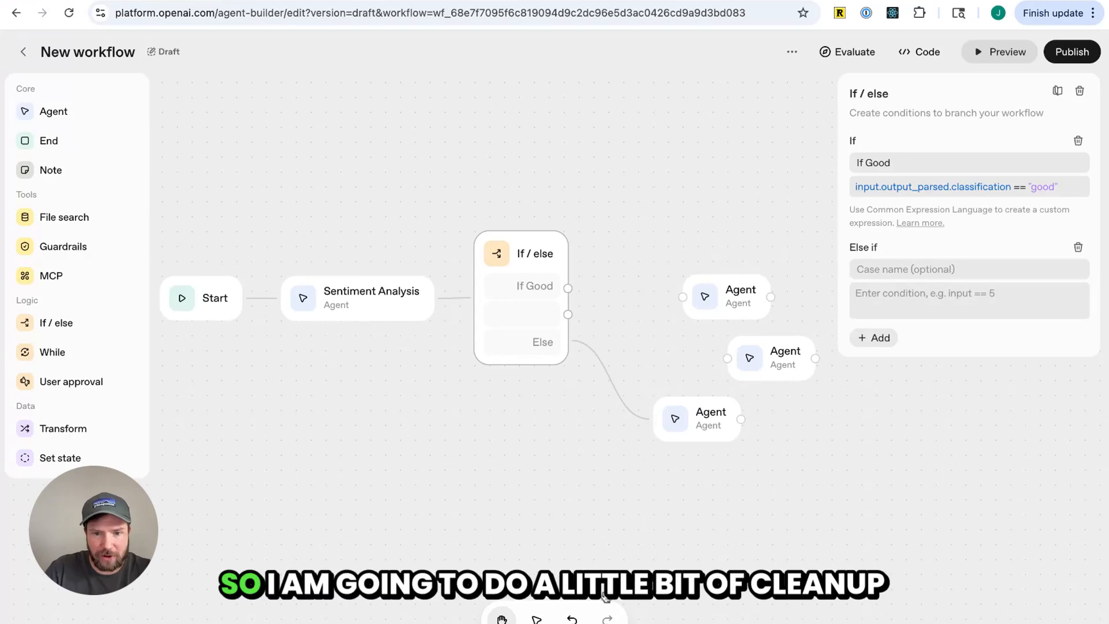
{"action": "left_click_drag", "start_coordinate": [823, 483], "coordinate": [443, 193]}
{"action": "key", "text": "BackSpace"}
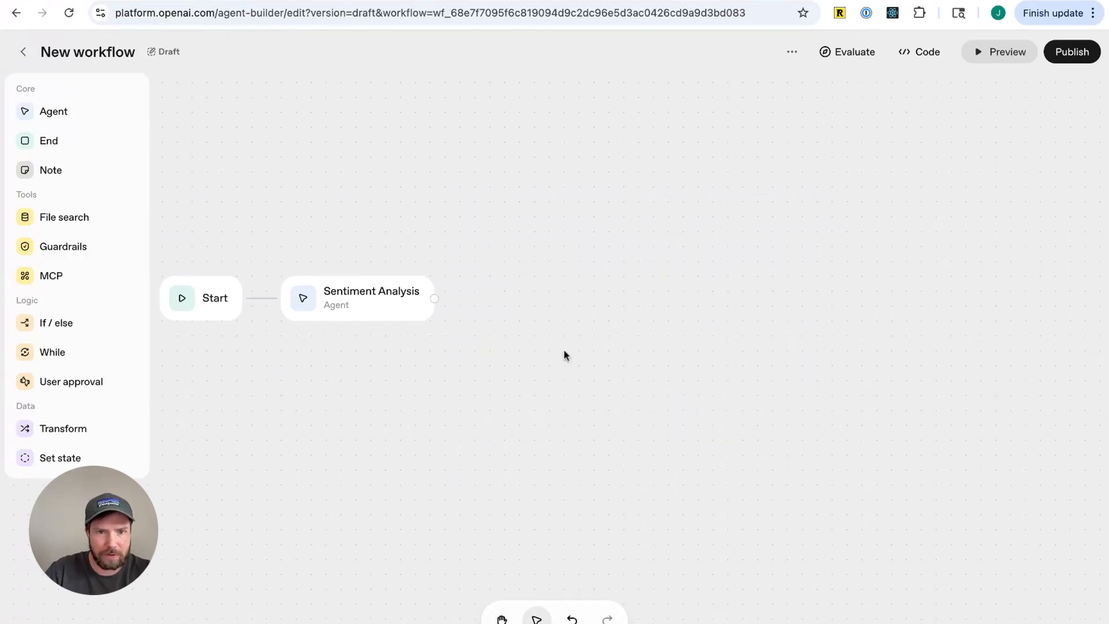
Rename the Sentiment Analysis agent to Calendar Agent
{"action": "left_click", "coordinate": [365, 308]}
{"action": "triple_click", "coordinate": [950, 142]}
{"action": "type", "text": "Calendar "}
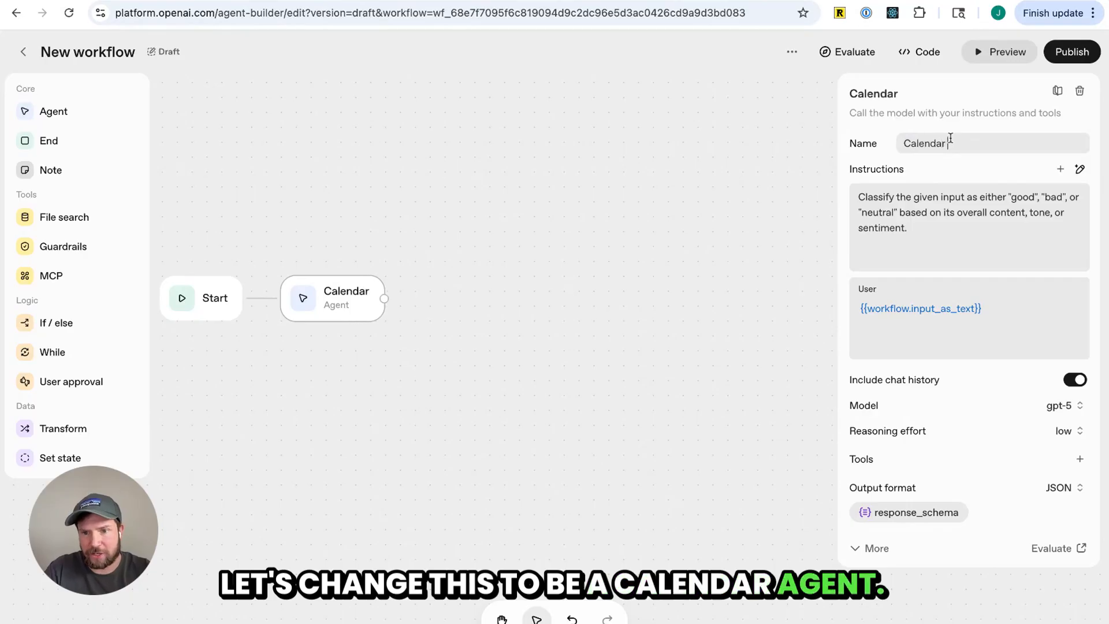
{"action": "type", "text": "Agent"}
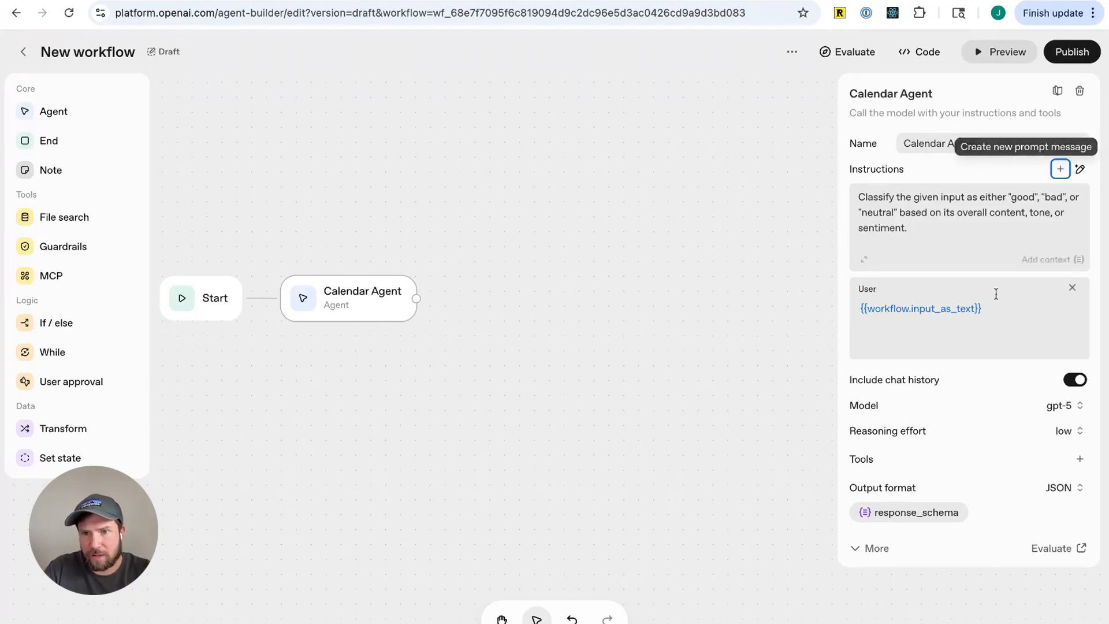
Replace the agent's instructions with "Use the users calendar connection."
{"action": "left_click", "coordinate": [1024, 215]}
{"action": "key", "text": "ctrl+a"}
{"action": "key", "text": "BackSpace"}
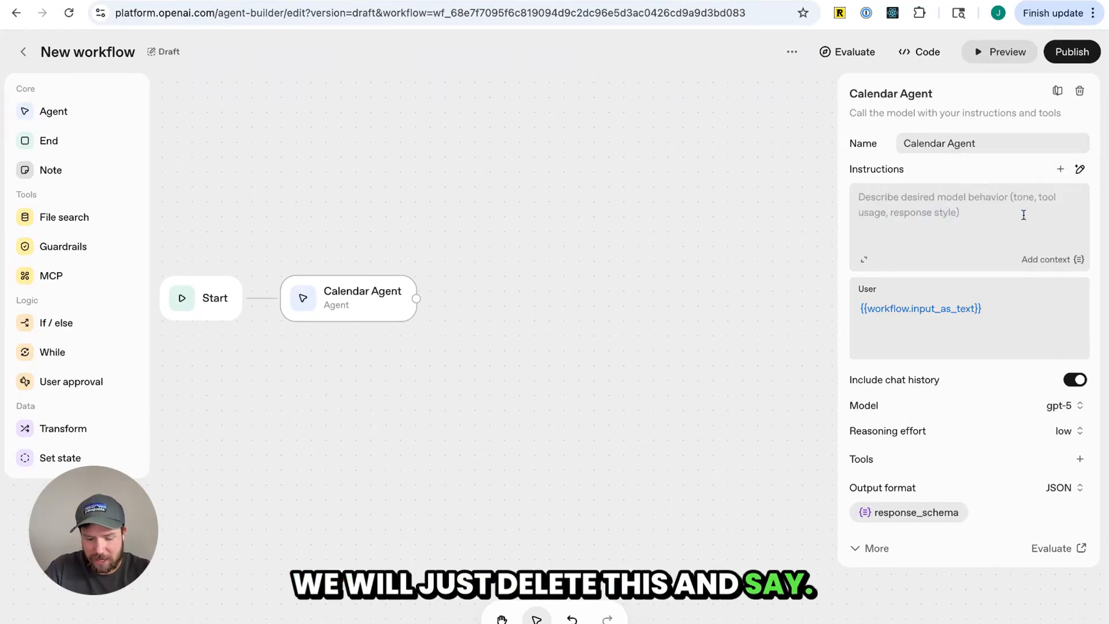
{"action": "type", "text": "Use the users calendar connection."}
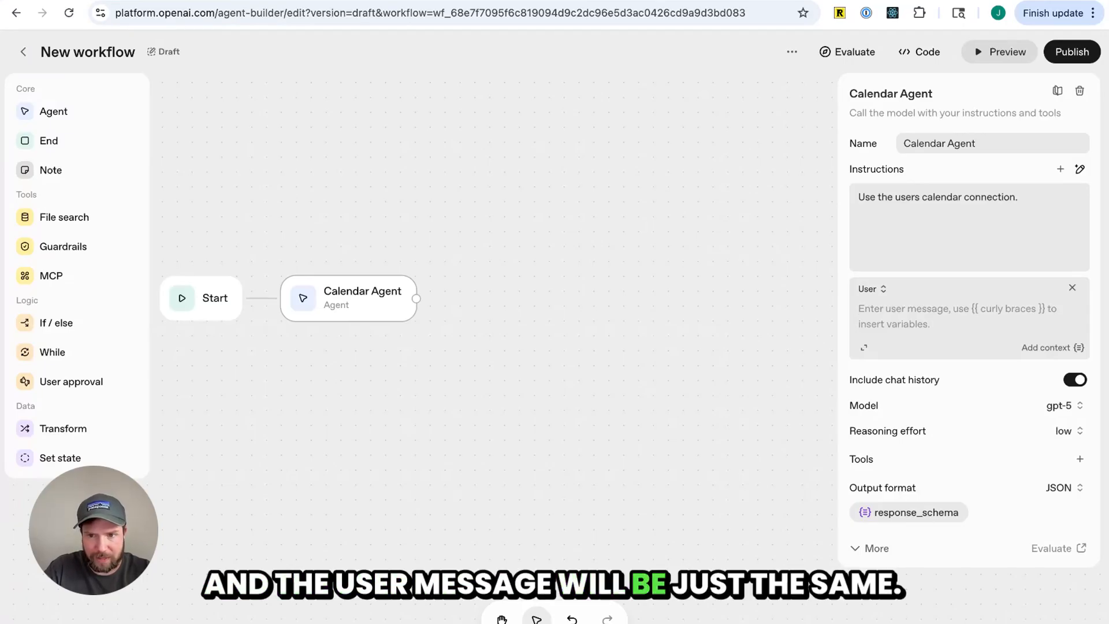
Insert the workflow input_as_text variable into the user message and set the output format to Text
{"action": "left_click", "coordinate": [1069, 354]}
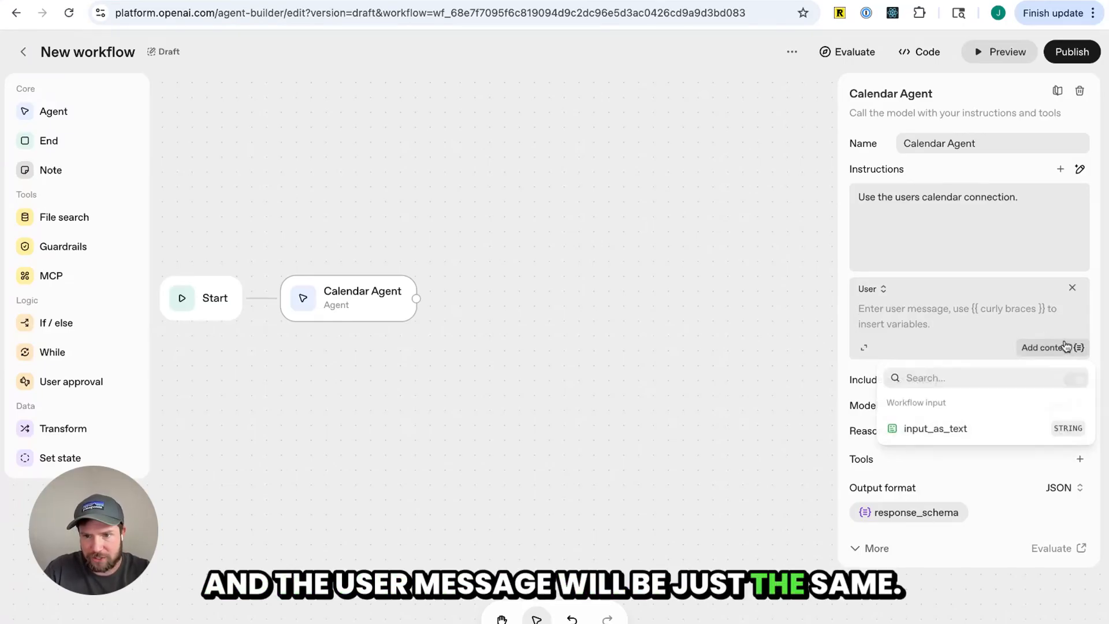
{"action": "left_click", "coordinate": [936, 428]}
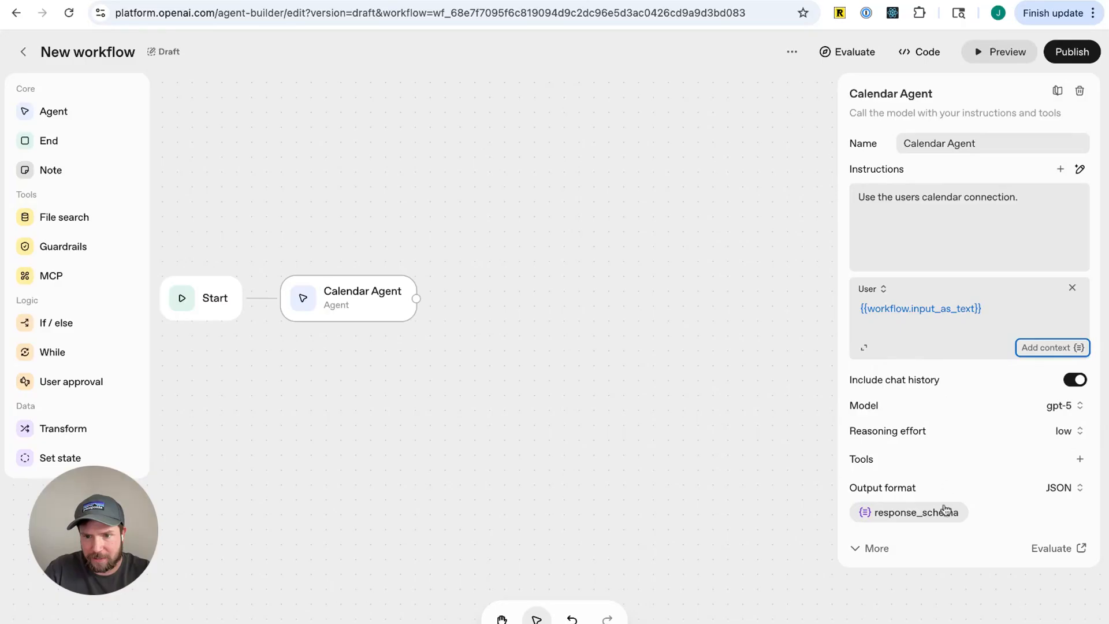
{"action": "left_click", "coordinate": [1055, 487]}
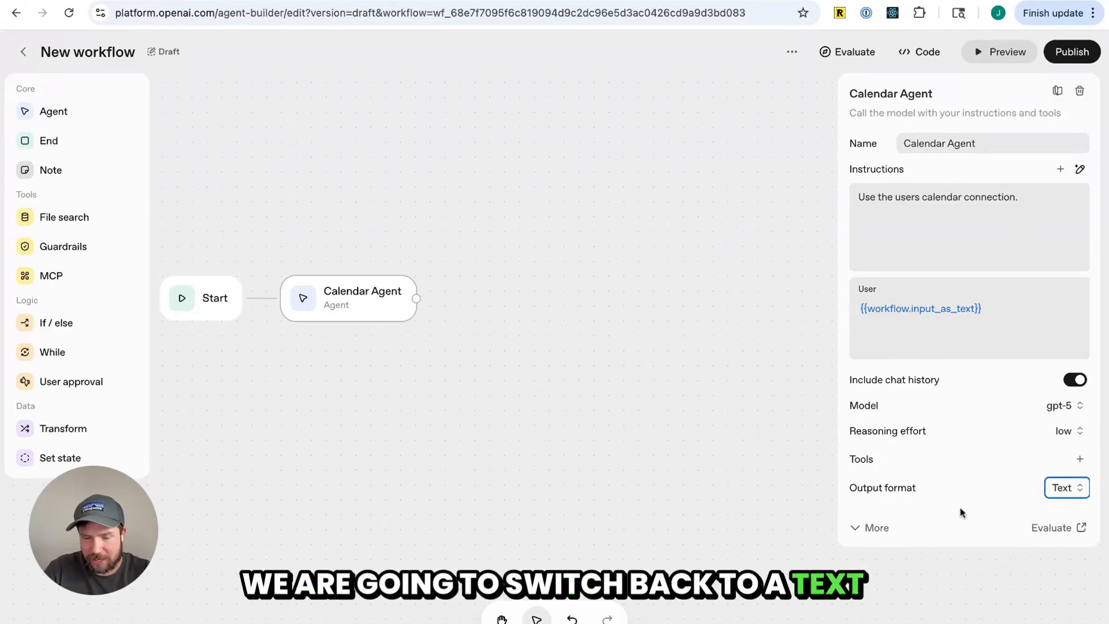
{"action": "left_click", "coordinate": [872, 528]}
Add an MCP node to the canvas and connect the Calendar Agent's output to it
{"action": "scroll", "coordinate": [935, 495], "scroll_direction": "down", "scroll_amount": 3}
{"action": "scroll", "coordinate": [934, 495], "scroll_direction": "up", "scroll_amount": 3}
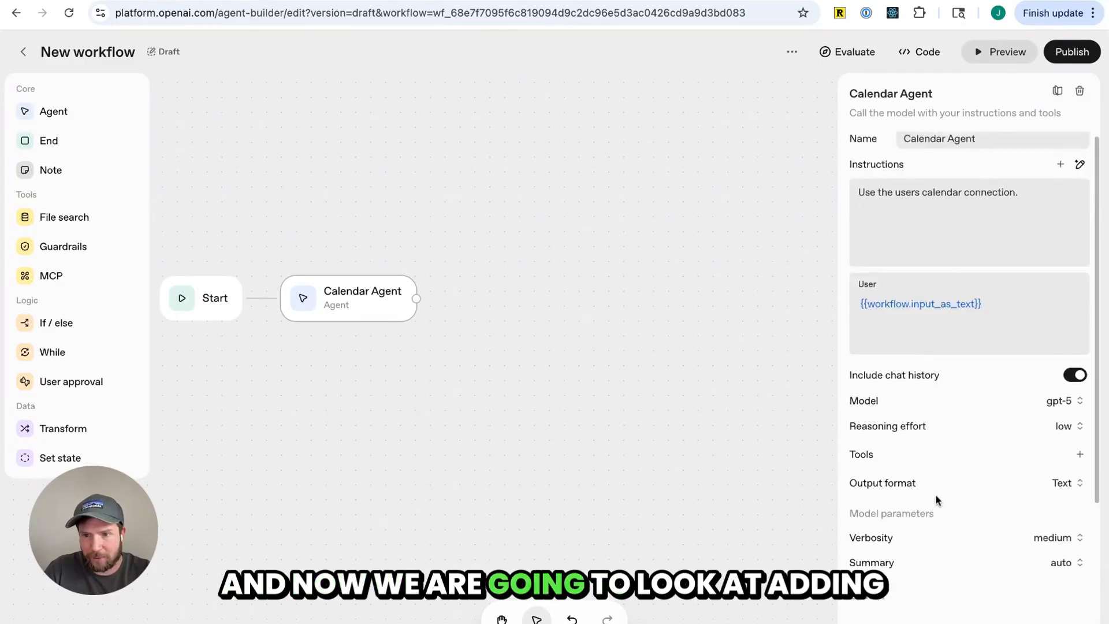
{"action": "scroll", "coordinate": [935, 494], "scroll_direction": "down", "scroll_amount": 2}
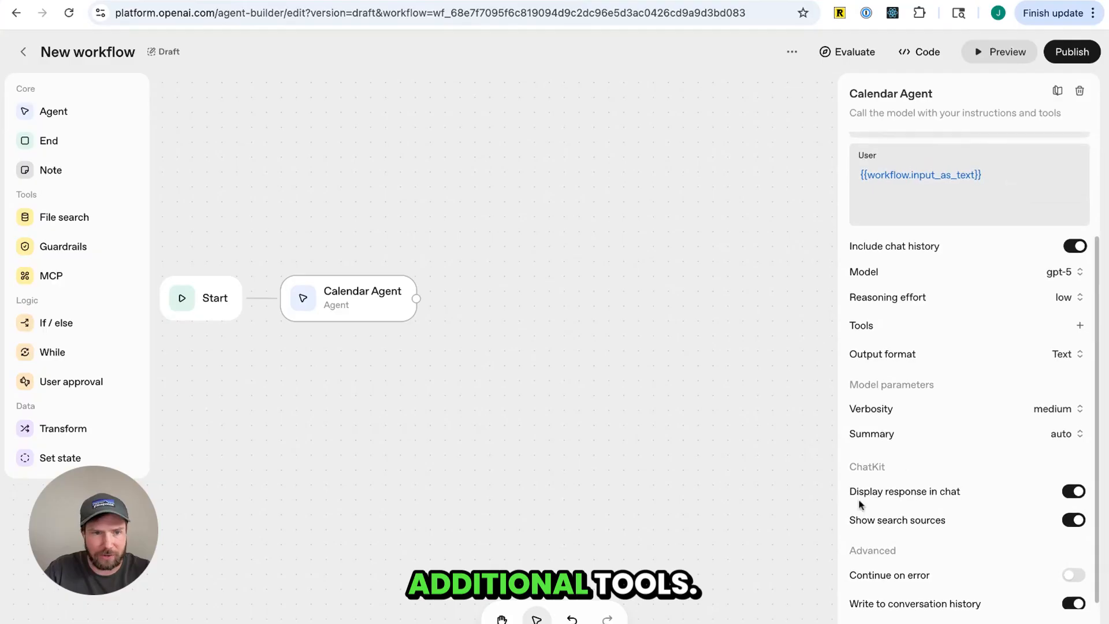
{"action": "left_click", "coordinate": [1084, 324]}
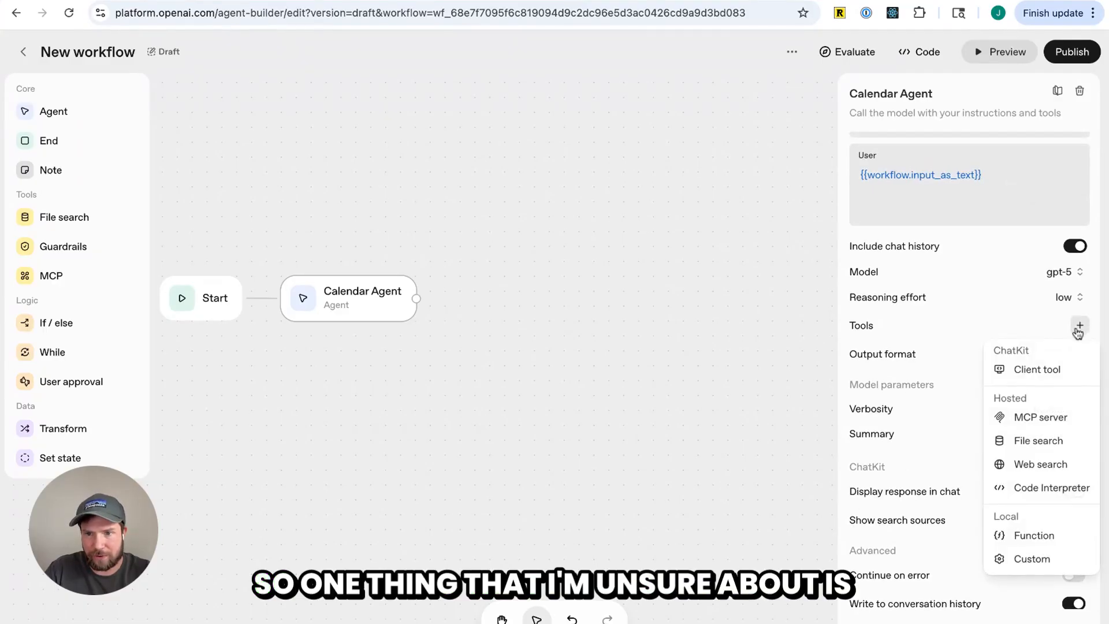
{"action": "left_click", "coordinate": [488, 469]}
{"action": "left_click_drag", "start_coordinate": [51, 275], "coordinate": [594, 371]}
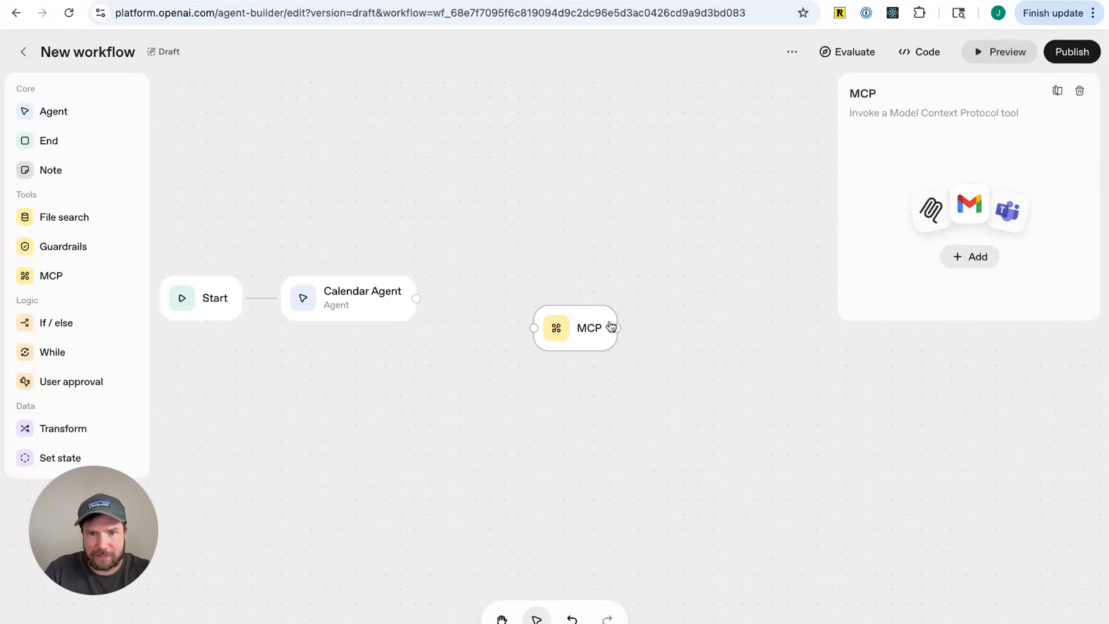
{"action": "left_click_drag", "start_coordinate": [571, 334], "coordinate": [542, 333]}
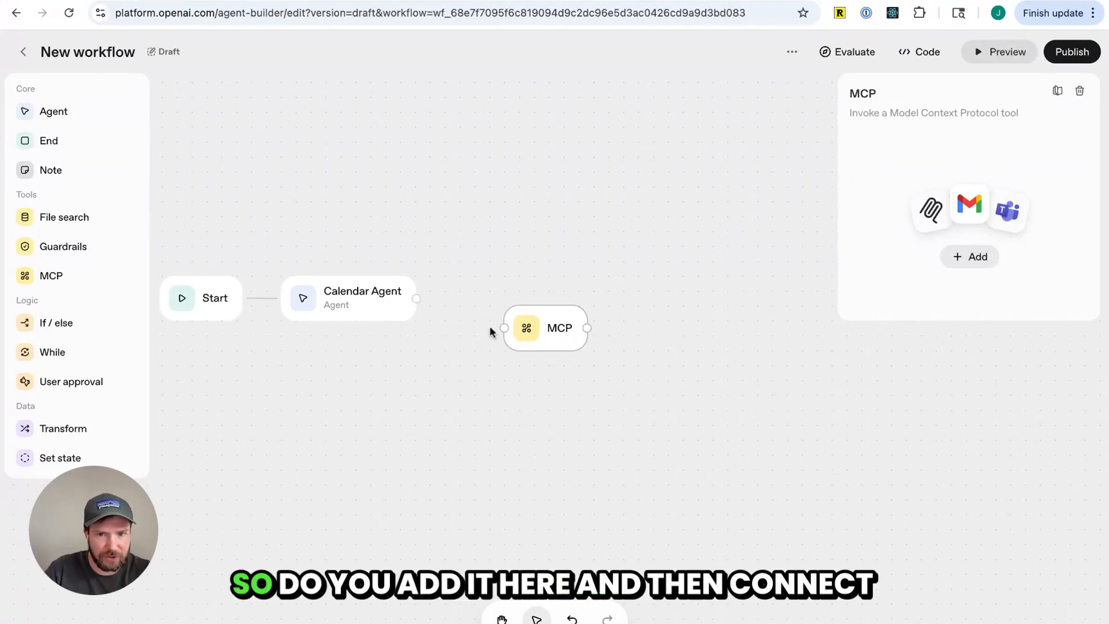
{"action": "left_click_drag", "start_coordinate": [415, 300], "coordinate": [504, 328]}
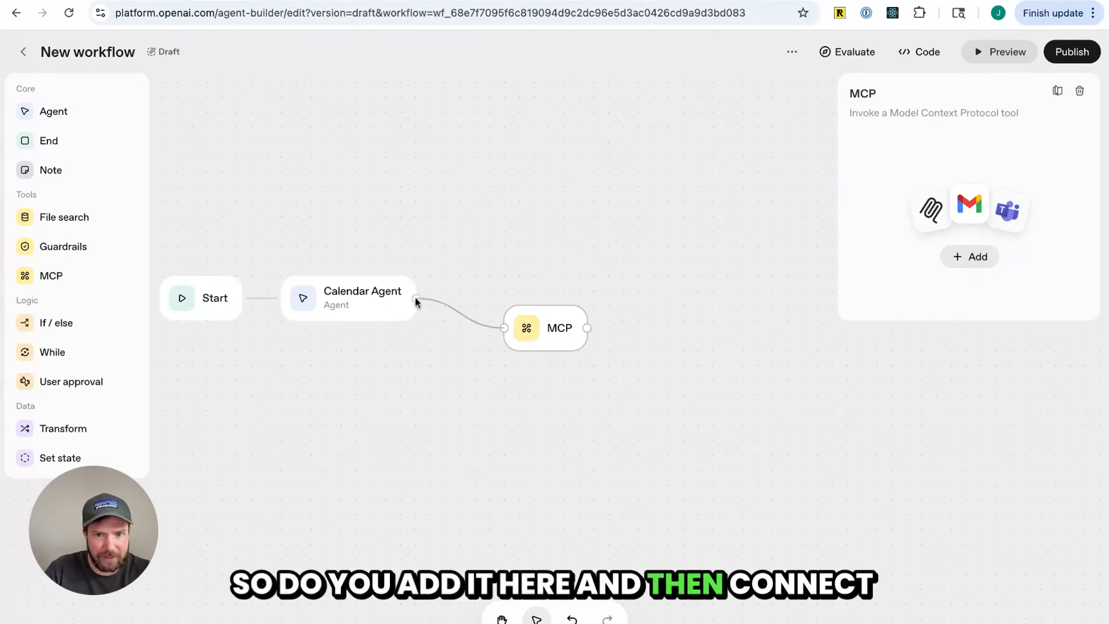
Choose the Google Calendar MCP server for the MCP node and open its access token page
{"action": "left_click", "coordinate": [959, 260]}
{"action": "left_click", "coordinate": [574, 299]}
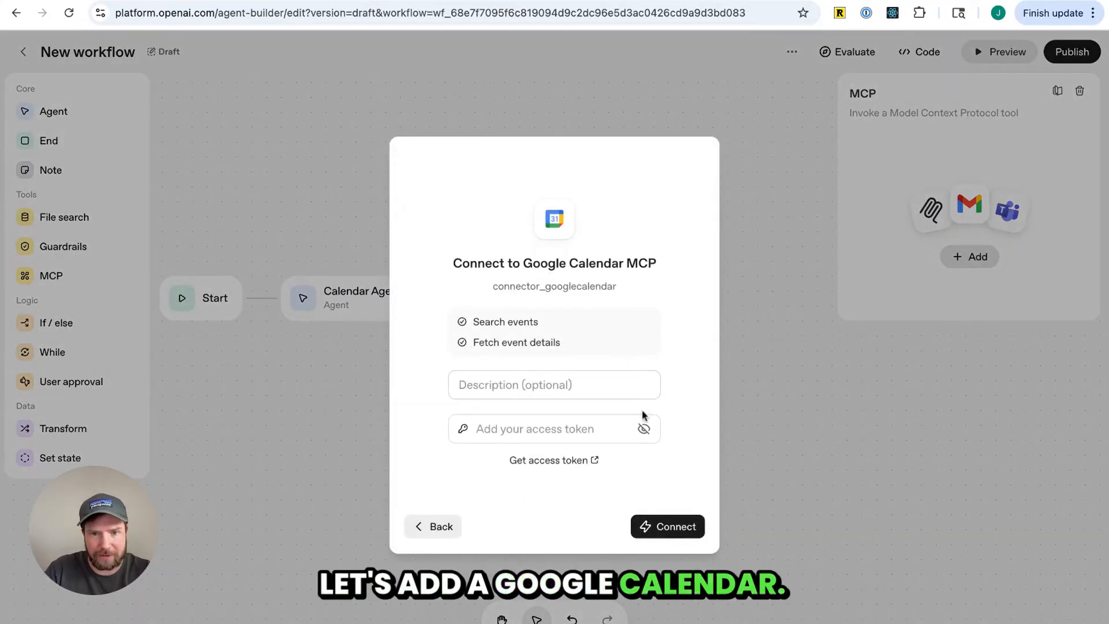
{"action": "left_click", "coordinate": [557, 461]}
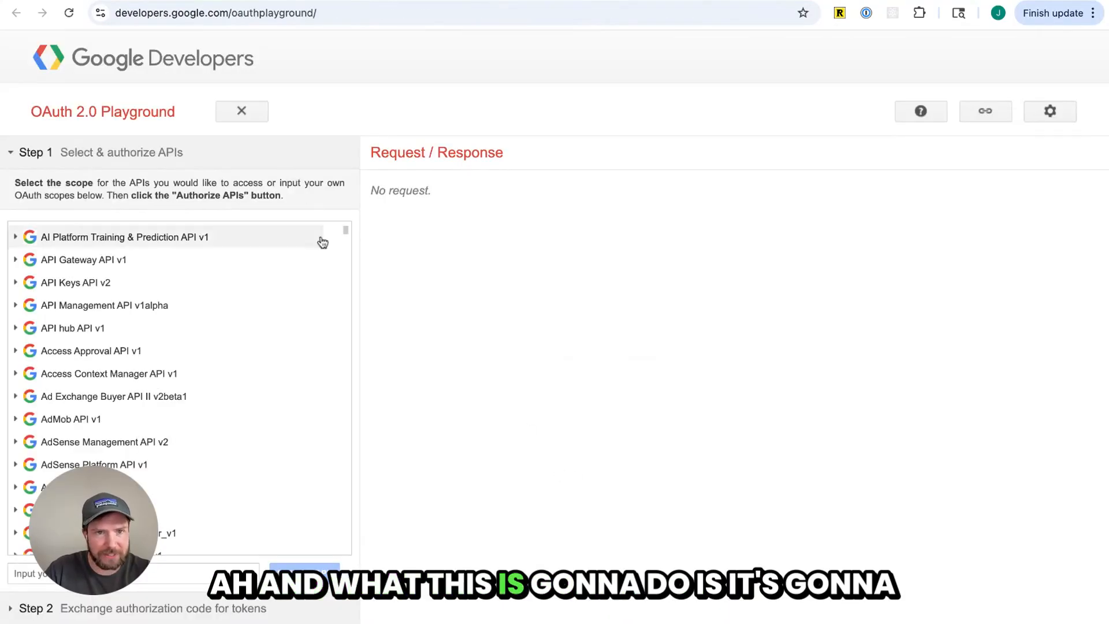
{"action": "scroll", "coordinate": [284, 341], "scroll_direction": "down", "scroll_amount": 1}
{"action": "scroll", "coordinate": [285, 355], "scroll_direction": "up", "scroll_amount": 1}
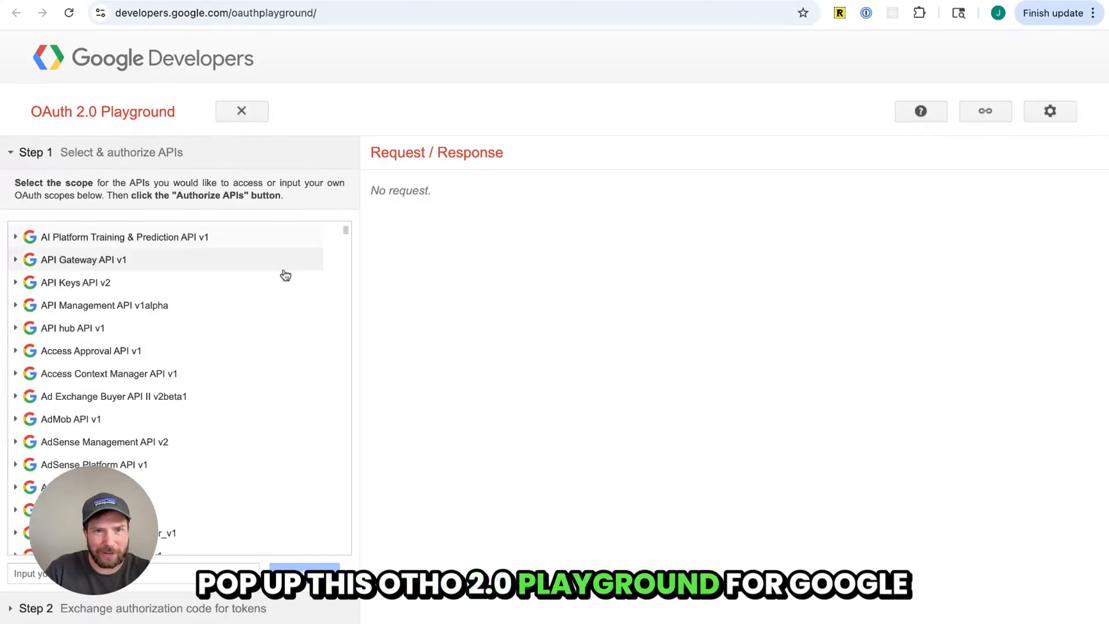
{"action": "left_click", "coordinate": [121, 2]}
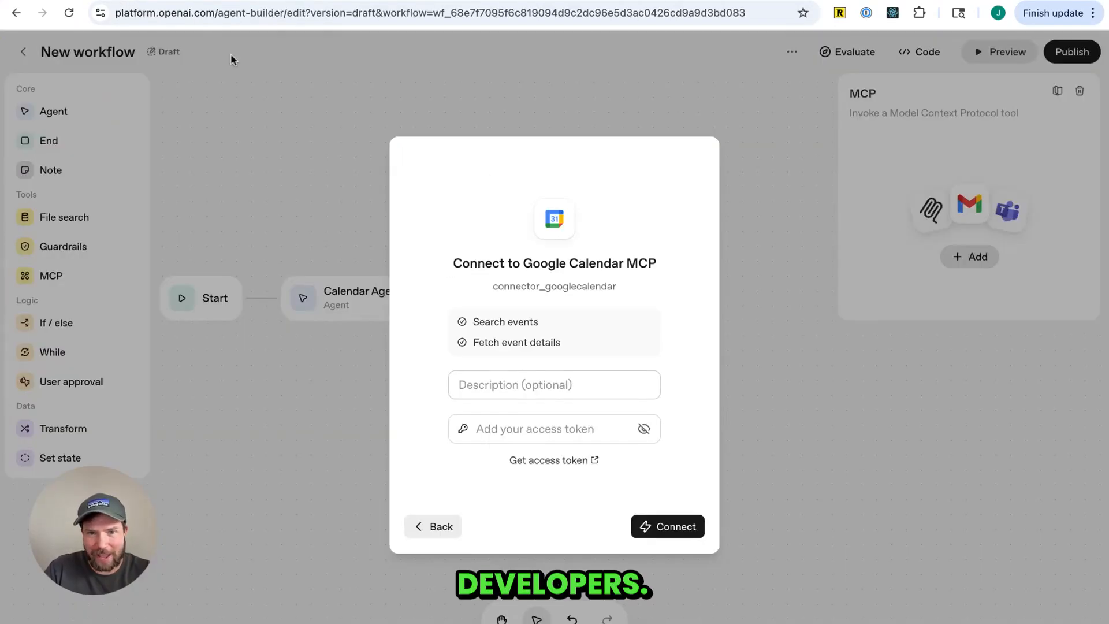
{"action": "left_click", "coordinate": [237, 2]}
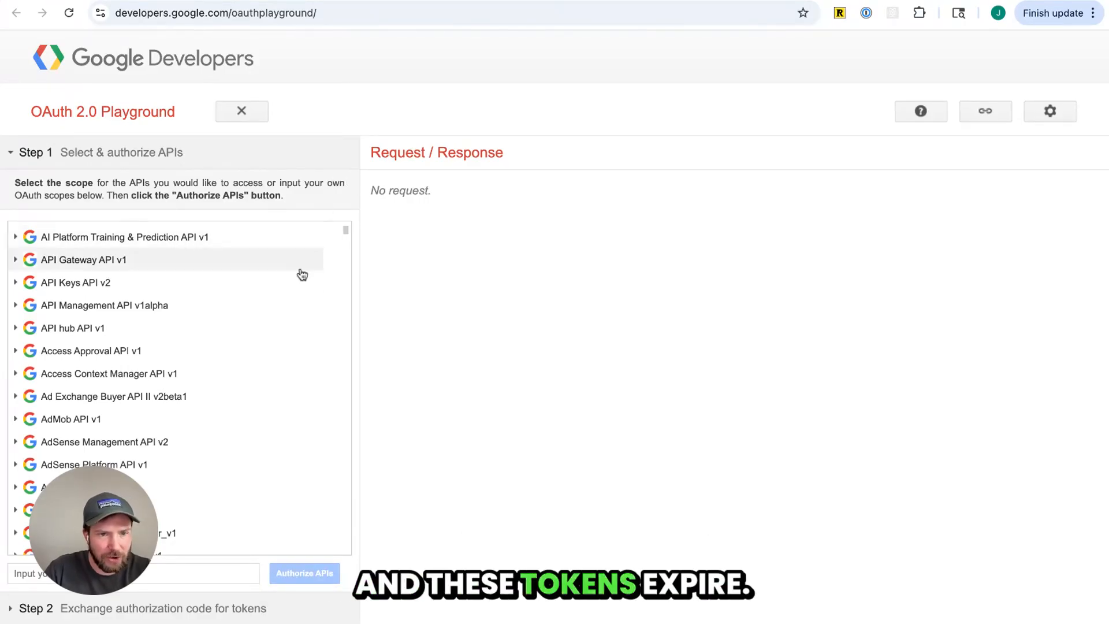
{"action": "scroll", "coordinate": [222, 312], "scroll_direction": "down", "scroll_amount": 20}
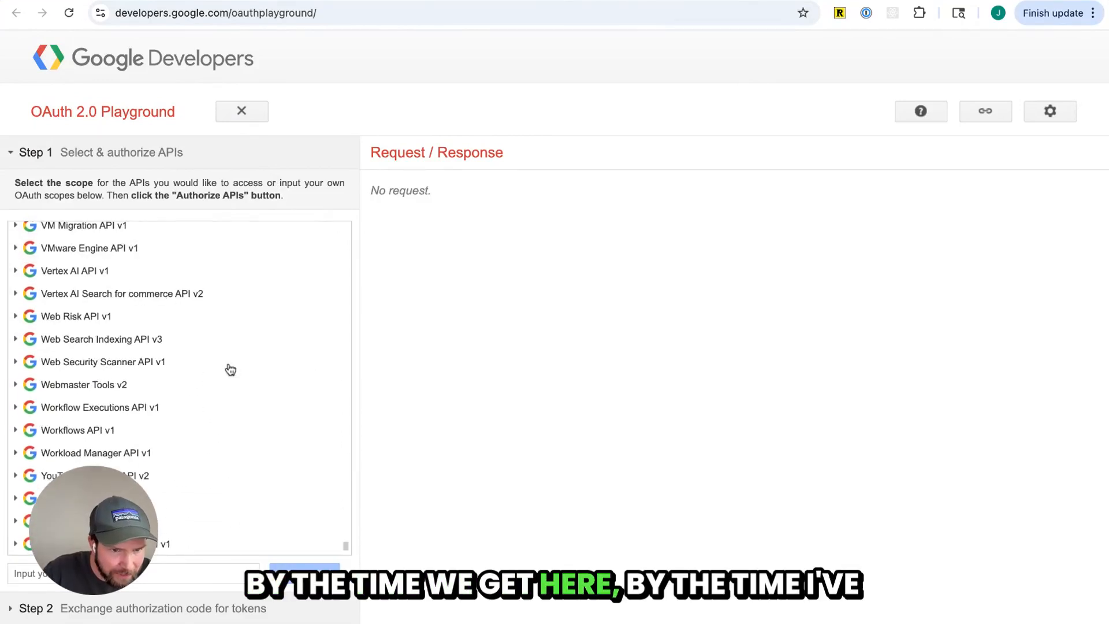
{"action": "scroll", "coordinate": [228, 369], "scroll_direction": "up", "scroll_amount": 20}
{"action": "scroll", "coordinate": [173, 370], "scroll_direction": "down", "scroll_amount": 10}
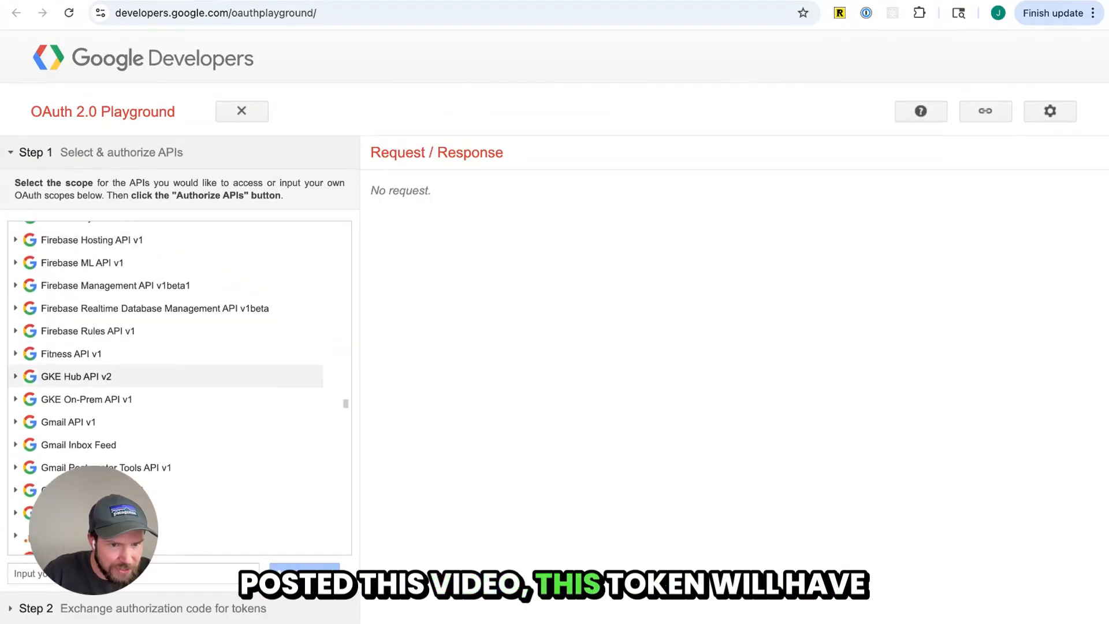
{"action": "left_click", "coordinate": [32, 243]}
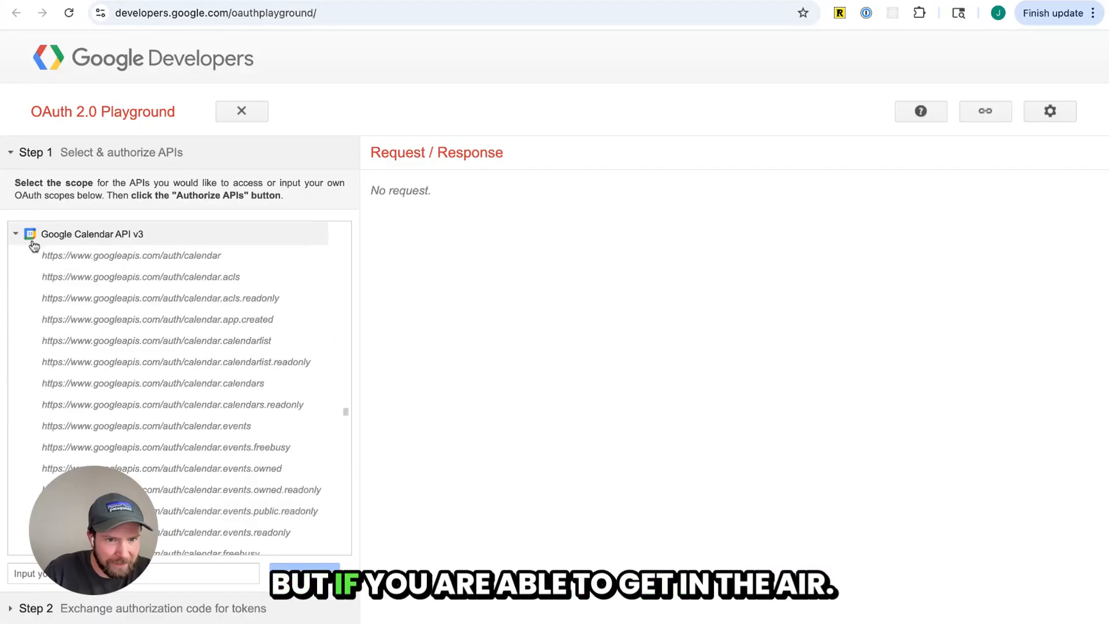
{"action": "left_click", "coordinate": [192, 258]}
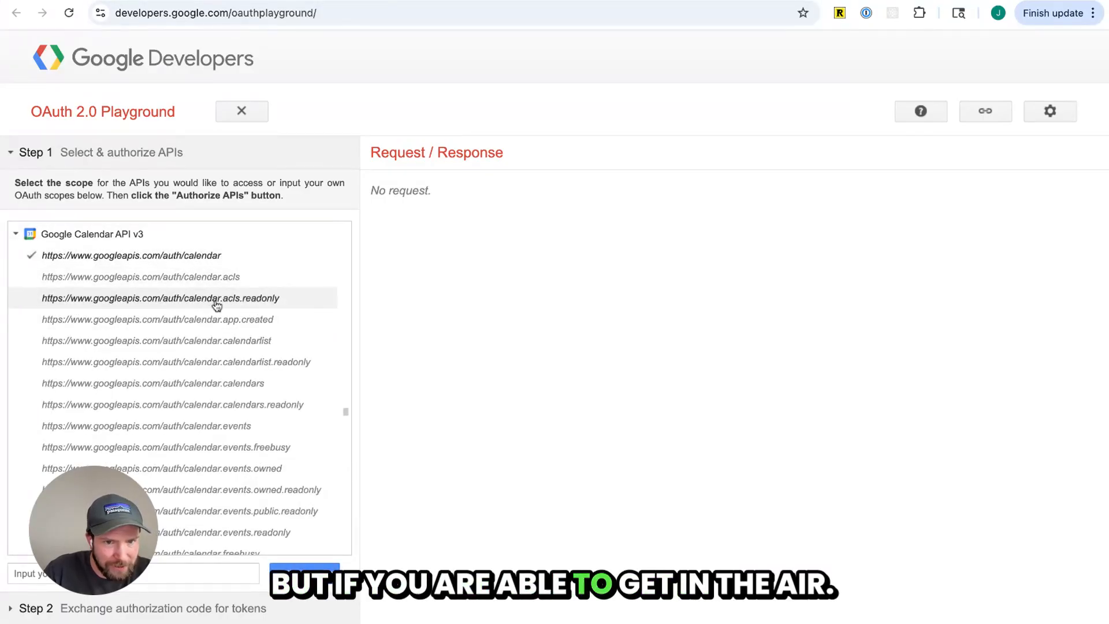
Select every remaining Google Calendar API v3 scope in the OAuth 2.0 Playground scope list
{"action": "left_click", "coordinate": [223, 279]}
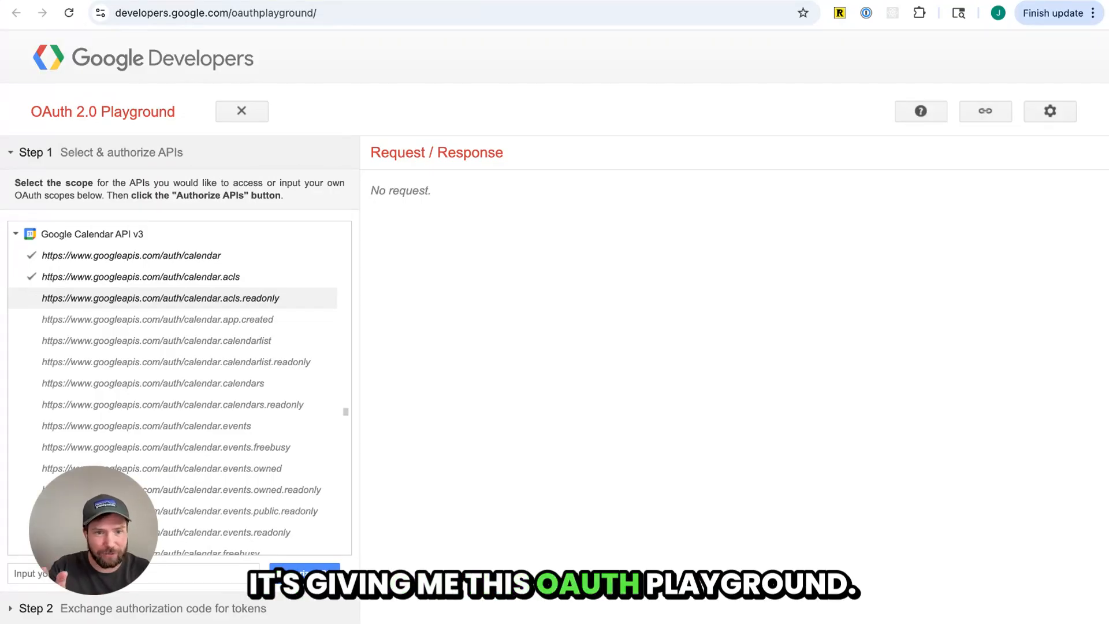
{"action": "left_click", "coordinate": [203, 299]}
{"action": "left_click", "coordinate": [209, 320]}
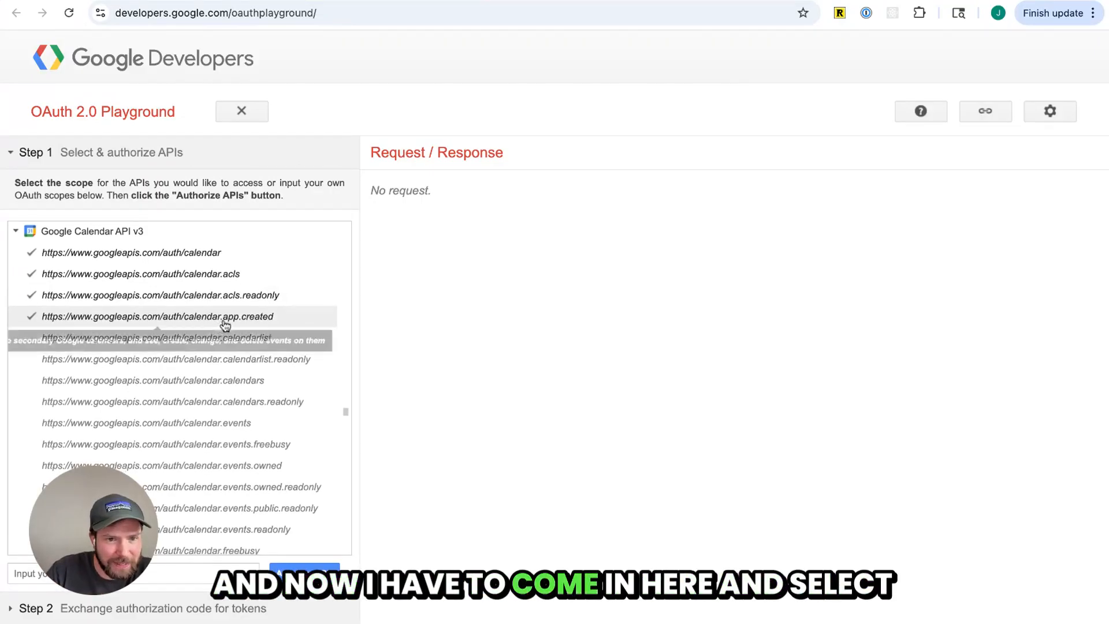
{"action": "left_click", "coordinate": [228, 341]}
{"action": "left_click", "coordinate": [238, 362]}
{"action": "left_click", "coordinate": [247, 383]}
{"action": "scroll", "coordinate": [248, 387], "scroll_direction": "down", "scroll_amount": 1}
{"action": "scroll", "coordinate": [248, 370], "scroll_direction": "down", "scroll_amount": 2}
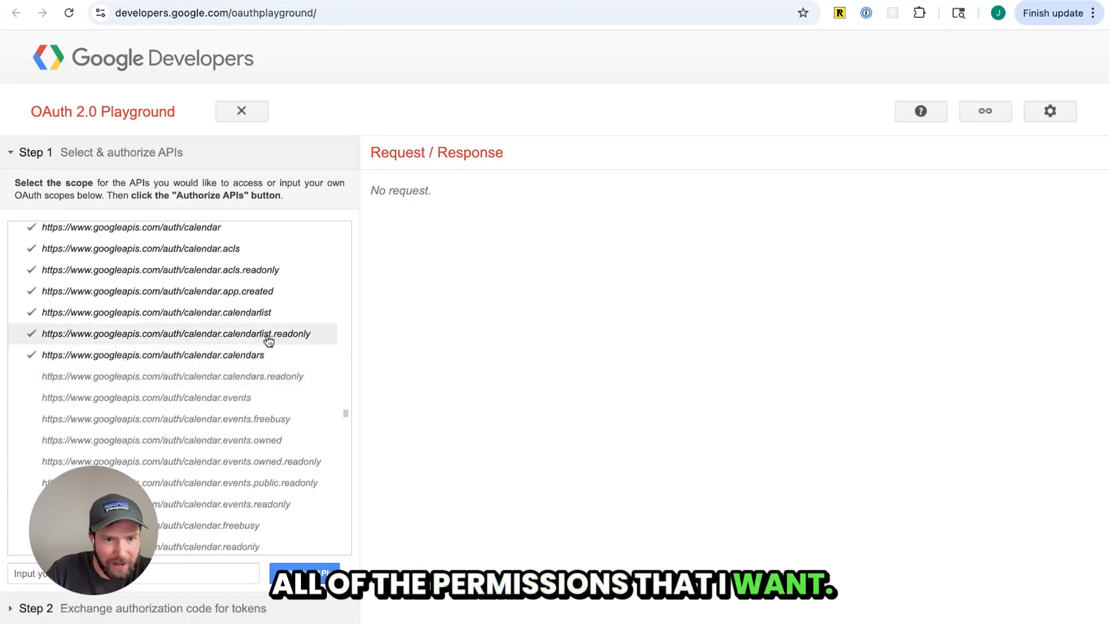
{"action": "left_click", "coordinate": [247, 352]}
{"action": "left_click", "coordinate": [245, 394]}
{"action": "left_click", "coordinate": [242, 375]}
{"action": "scroll", "coordinate": [255, 393], "scroll_direction": "down", "scroll_amount": 5}
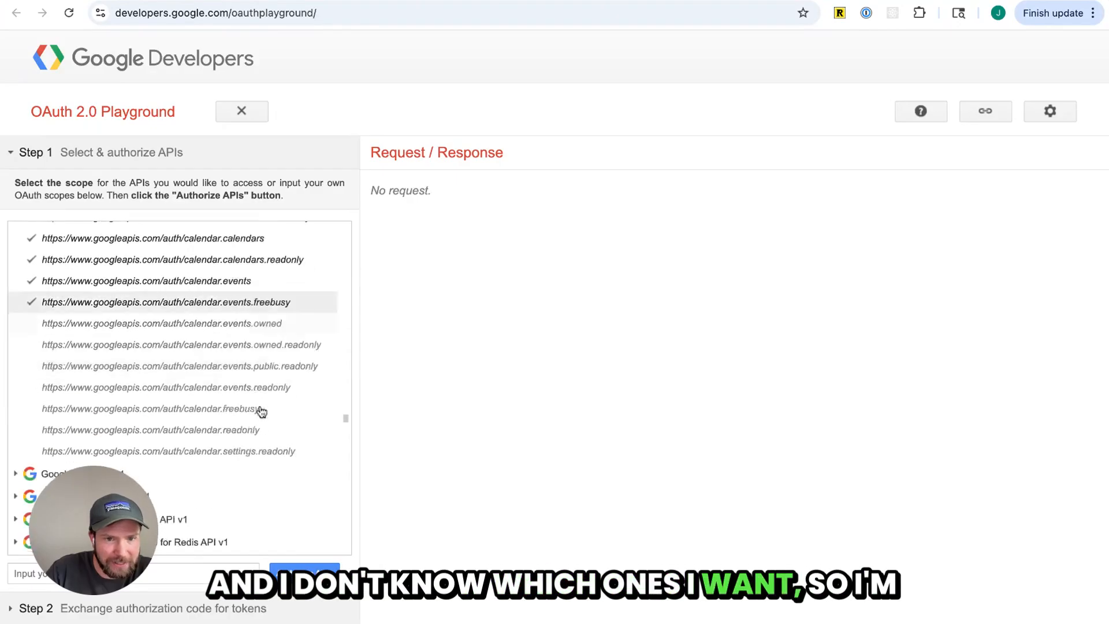
{"action": "left_click", "coordinate": [263, 289]}
{"action": "left_click", "coordinate": [268, 310]}
{"action": "left_click", "coordinate": [277, 332]}
{"action": "left_click", "coordinate": [274, 351]}
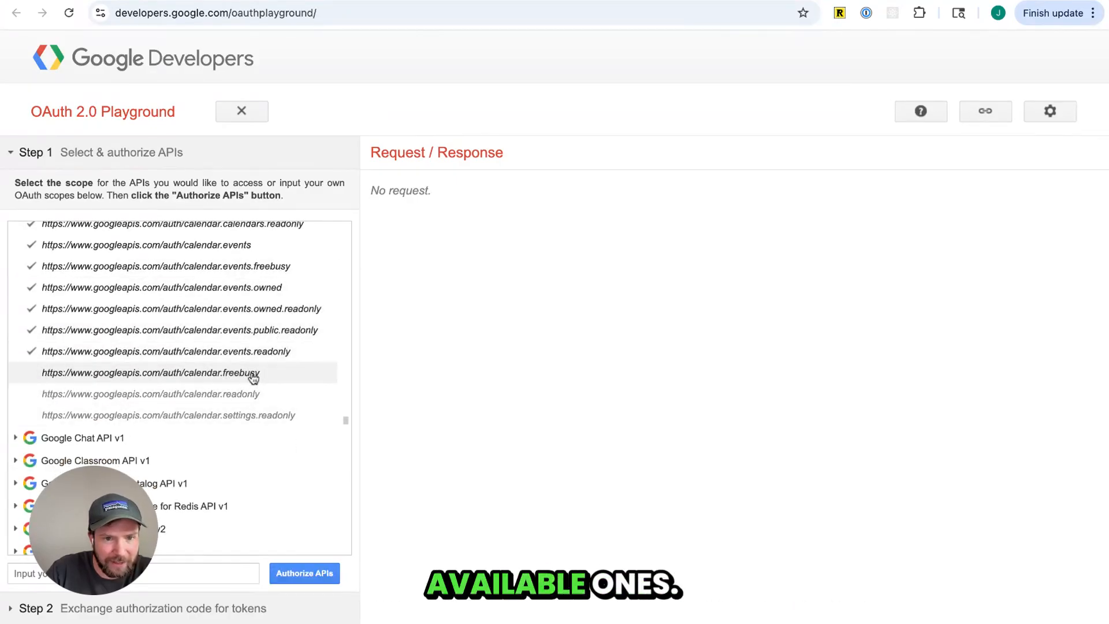
{"action": "left_click", "coordinate": [251, 372]}
{"action": "left_click", "coordinate": [245, 394]}
{"action": "left_click", "coordinate": [243, 415]}
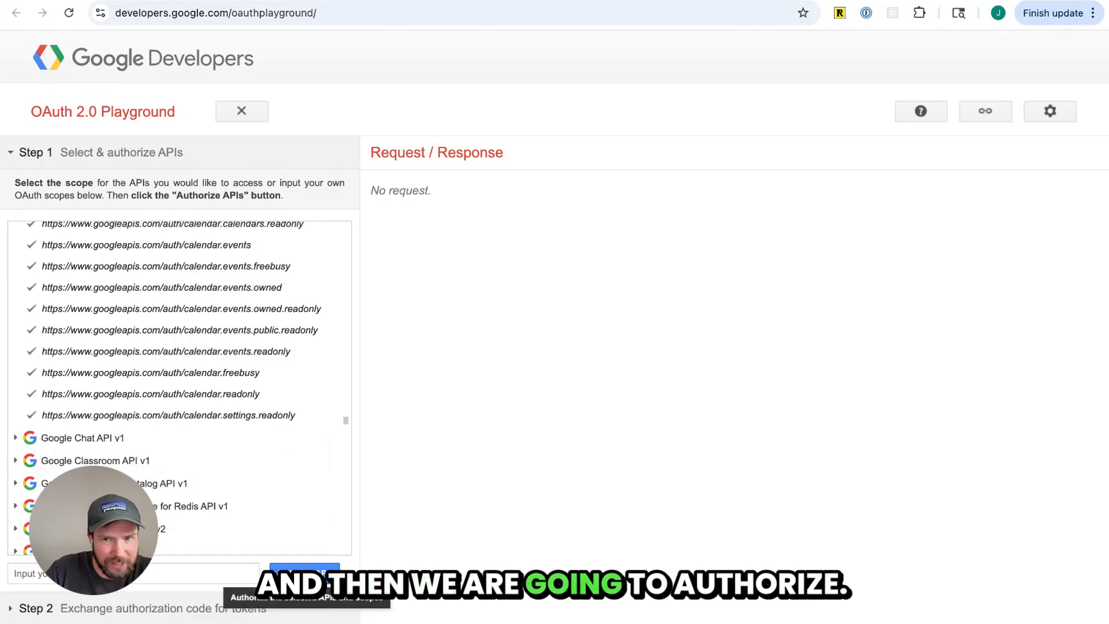
Authorize the selected APIs with the Google account and exchange the authorization code for tokens
{"action": "left_click", "coordinate": [305, 572]}
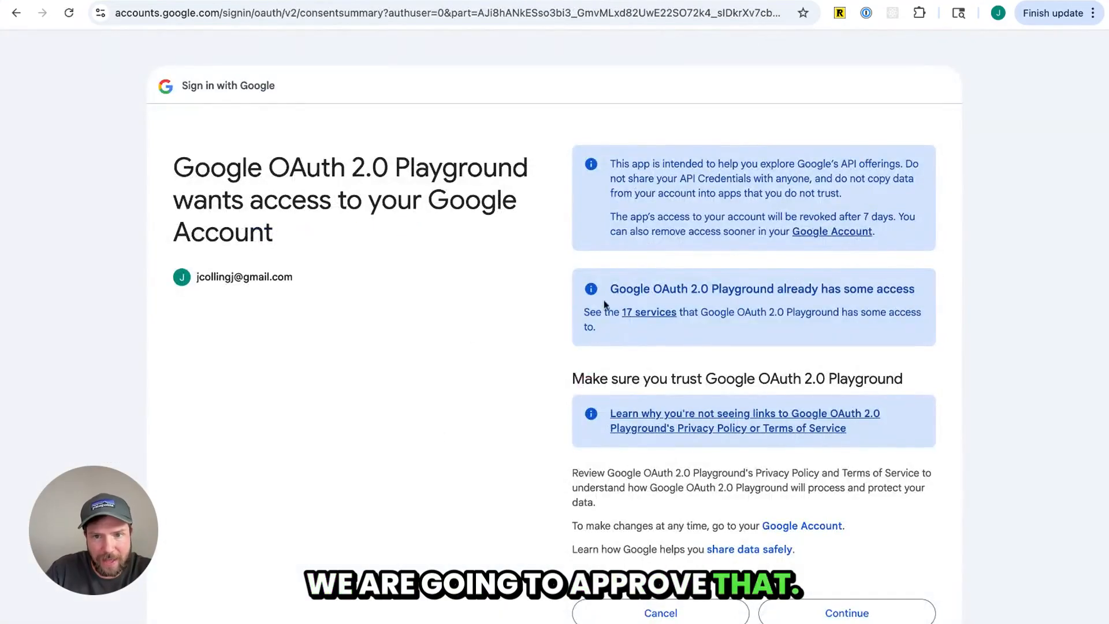
{"action": "left_click", "coordinate": [852, 613]}
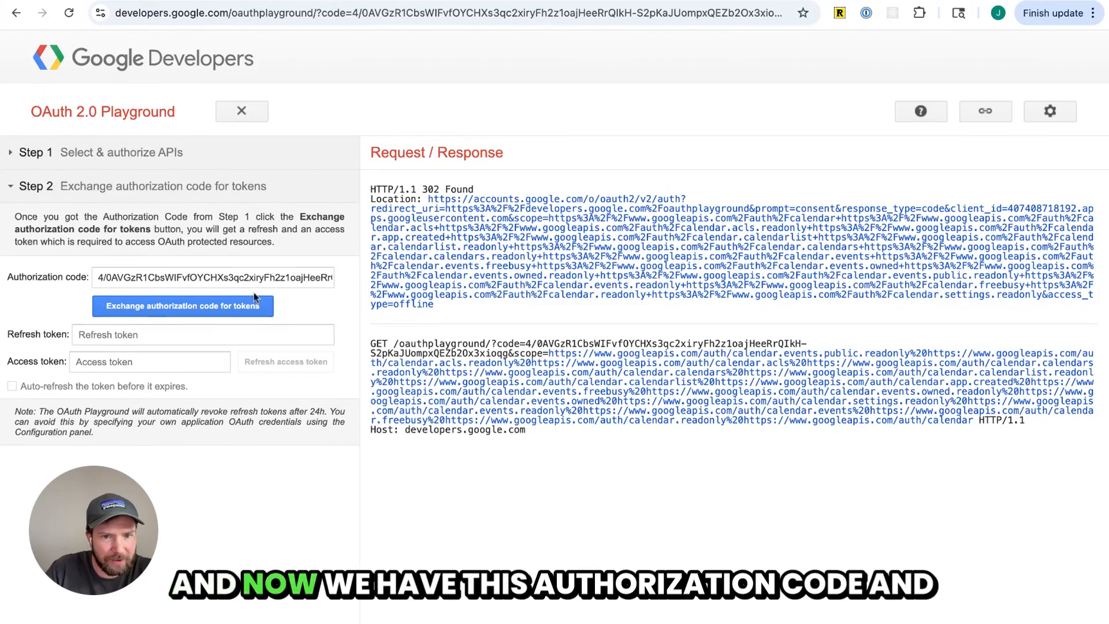
{"action": "left_click", "coordinate": [154, 314]}
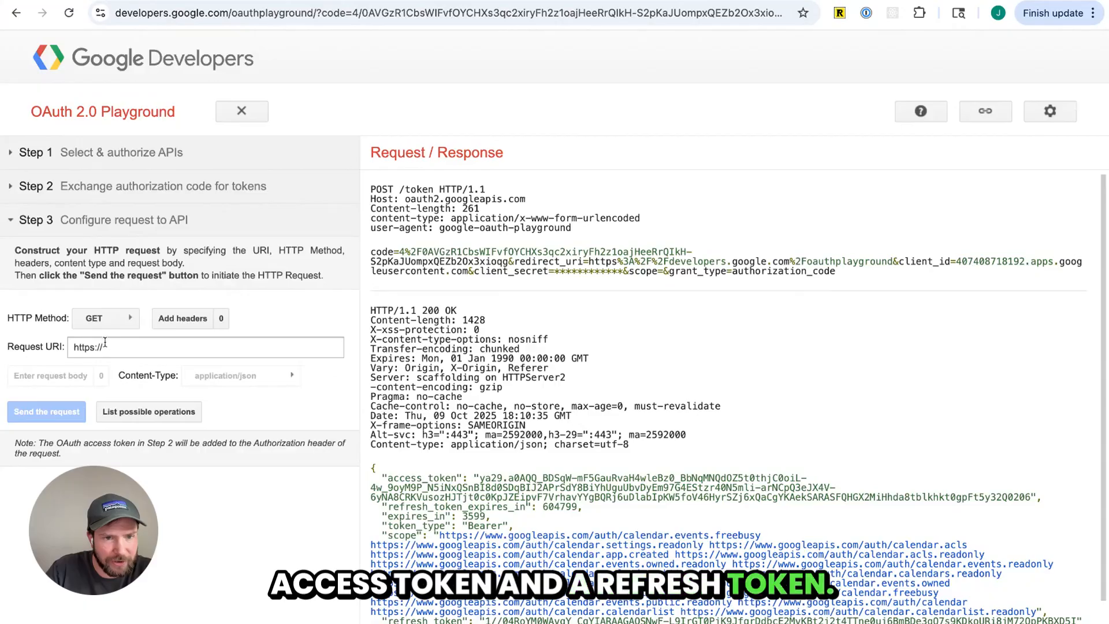
Reopen the token exchange section and copy the generated access token
{"action": "left_click", "coordinate": [32, 186]}
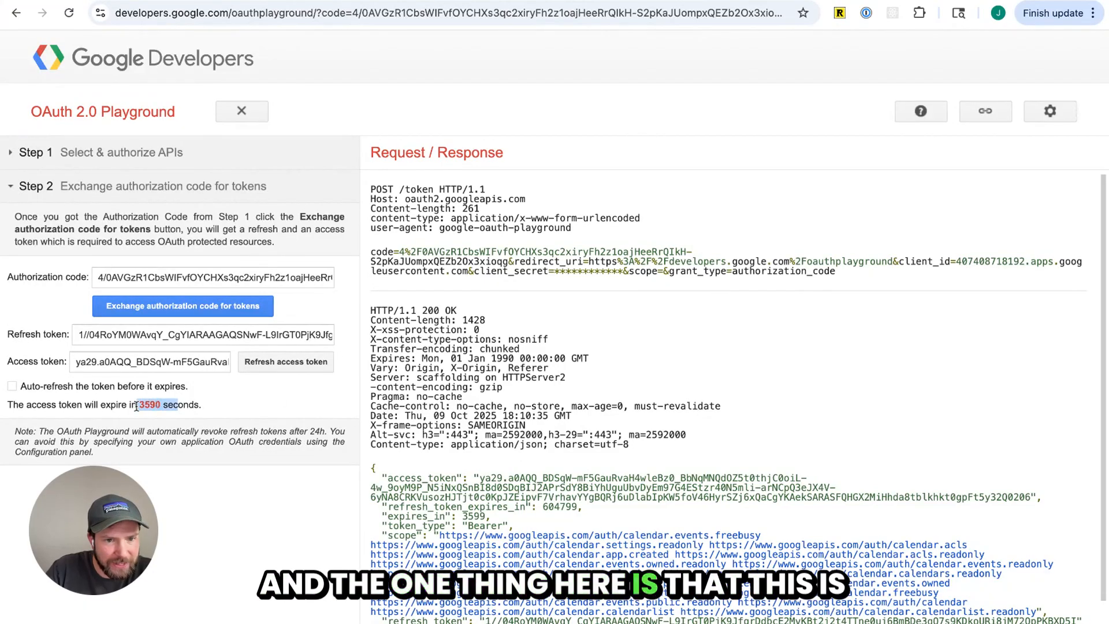
{"action": "left_click", "coordinate": [217, 412]}
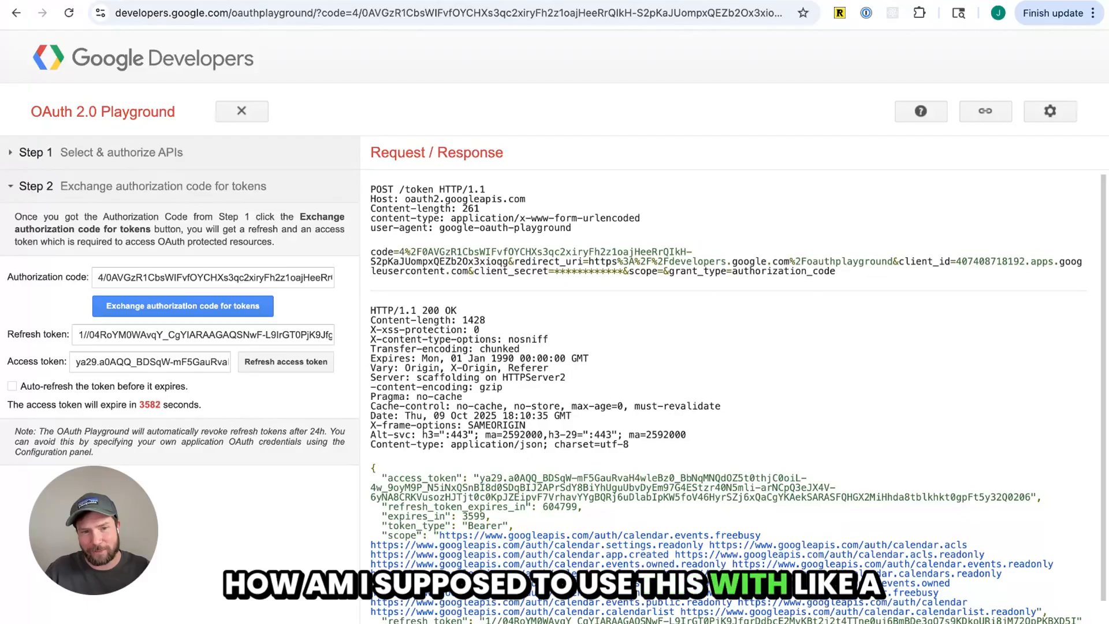
{"action": "key", "text": "ctrl+shift+Tab"}
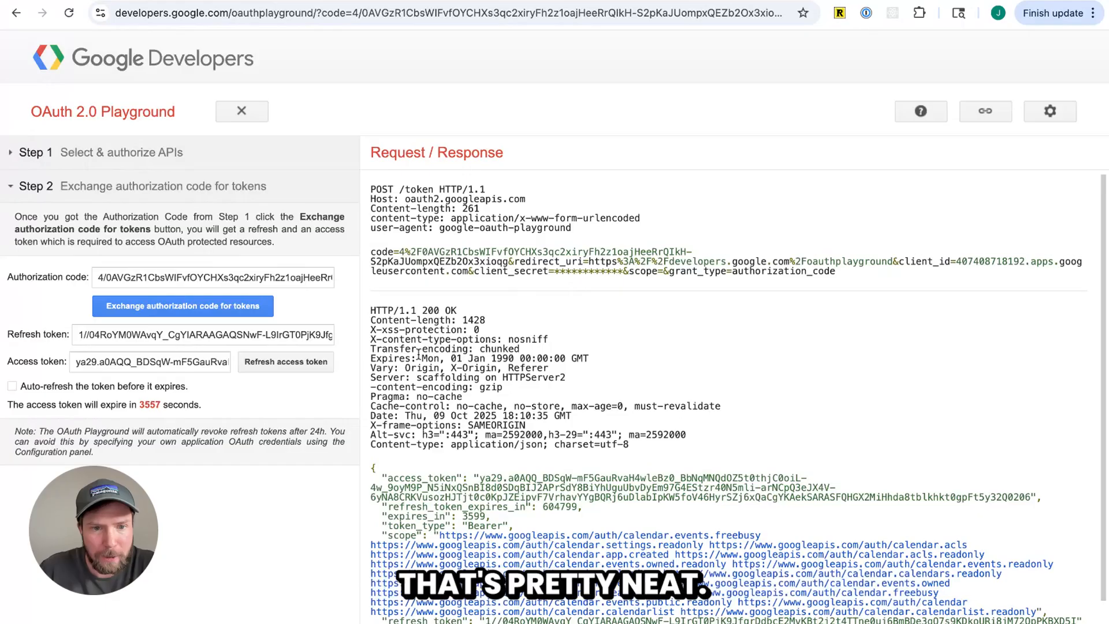
{"action": "left_click", "coordinate": [189, 362]}
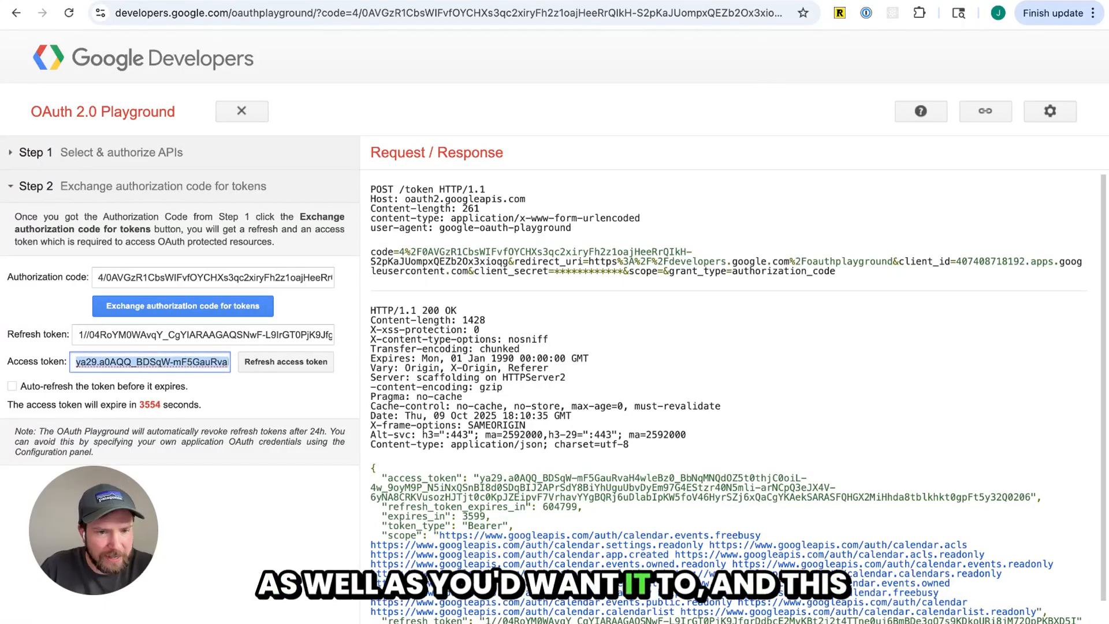
{"action": "triple_click", "coordinate": [257, 404]}
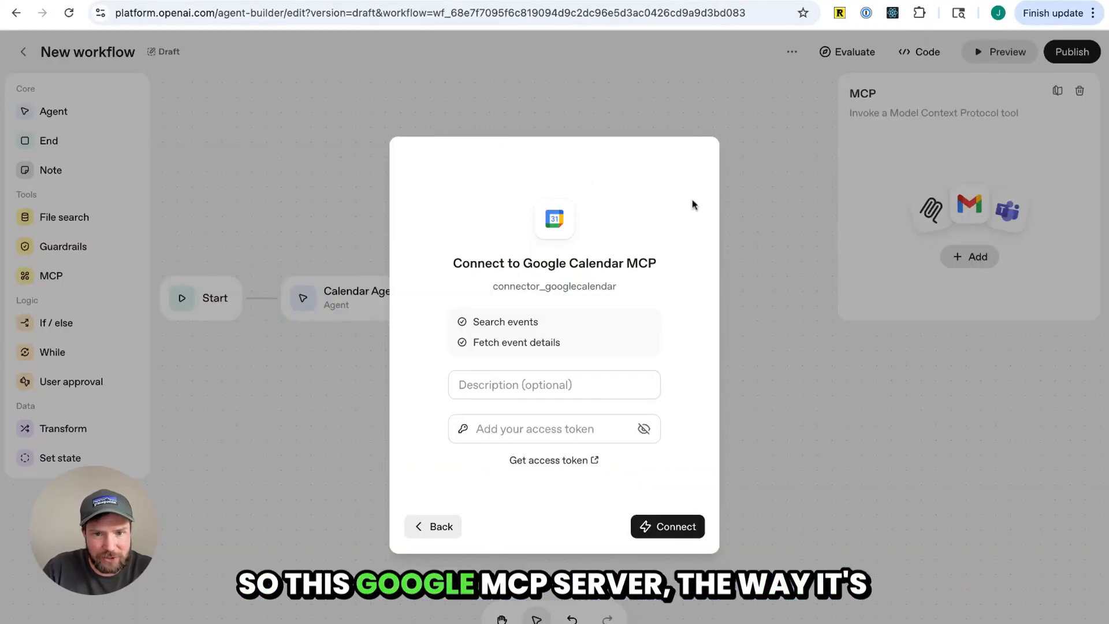
{"action": "left_click", "coordinate": [567, 429]}
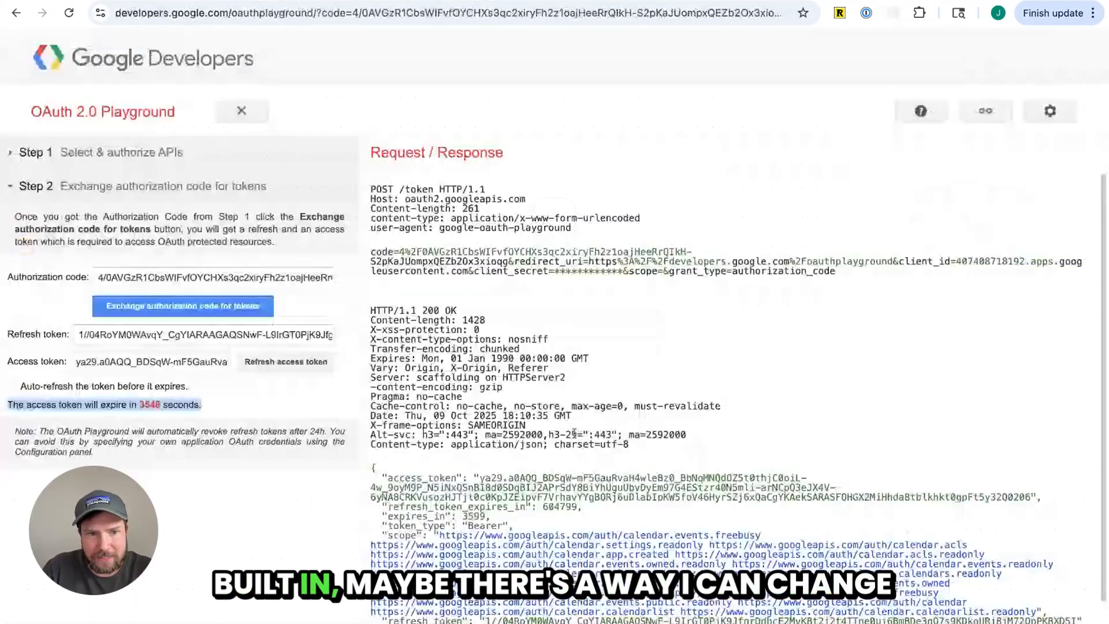
{"action": "left_click", "coordinate": [235, 280]}
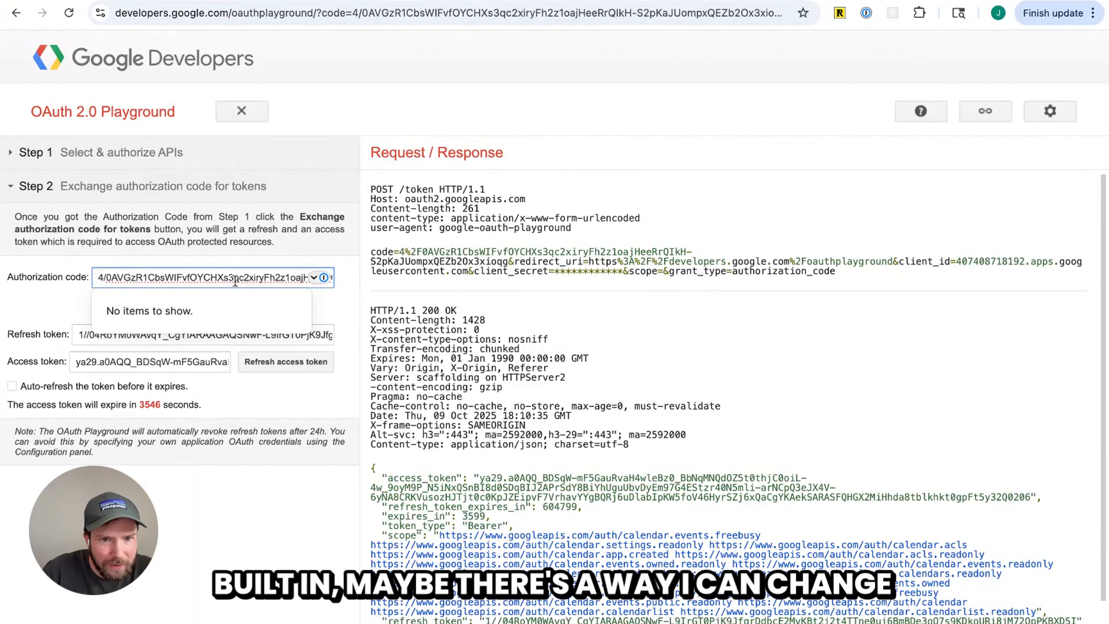
{"action": "scroll", "coordinate": [235, 281], "scroll_direction": "right", "scroll_amount": 3}
{"action": "scroll", "coordinate": [235, 280], "scroll_direction": "left", "scroll_amount": 3}
{"action": "key", "text": "super+Right"}
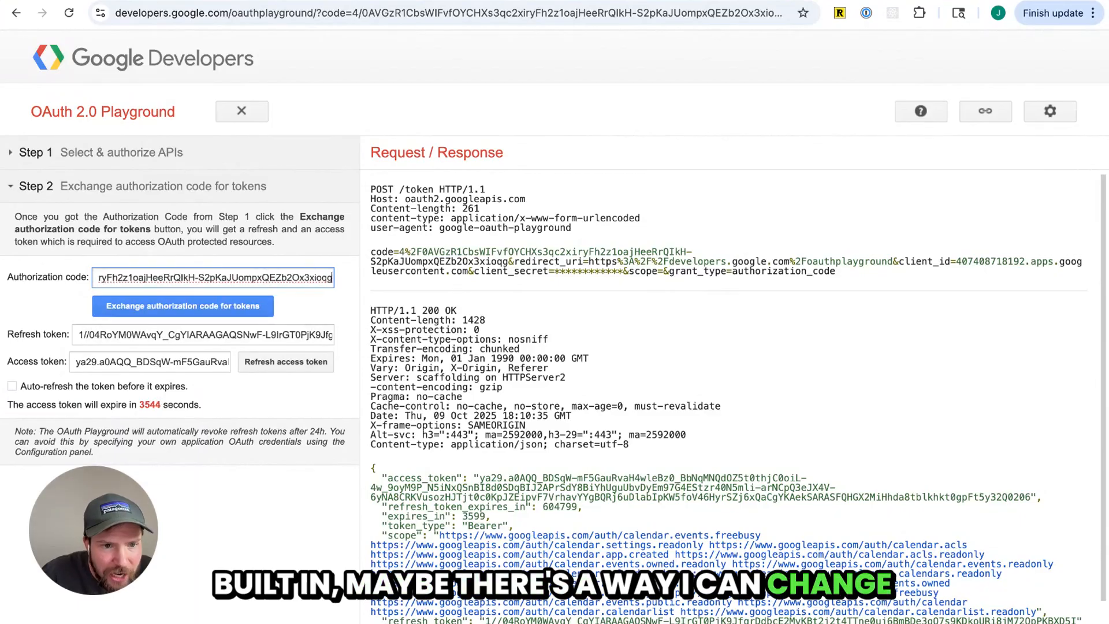
Turn on auto-refresh of the token before it expires and refresh the access token
{"action": "left_click", "coordinate": [194, 402]}
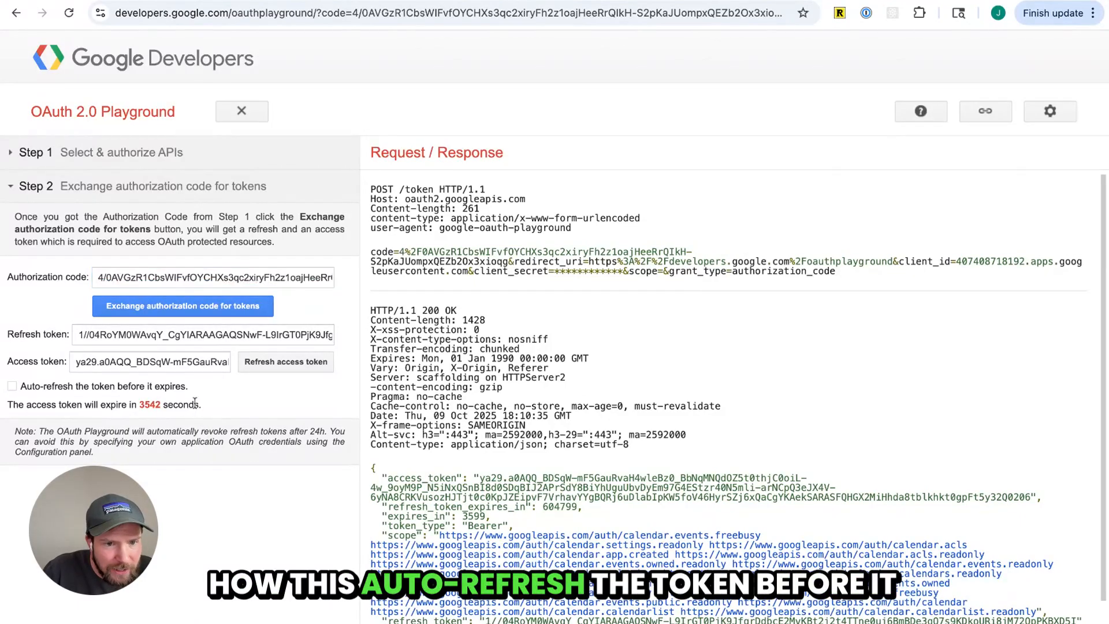
{"action": "left_click", "coordinate": [11, 387]}
{"action": "left_click", "coordinate": [280, 365]}
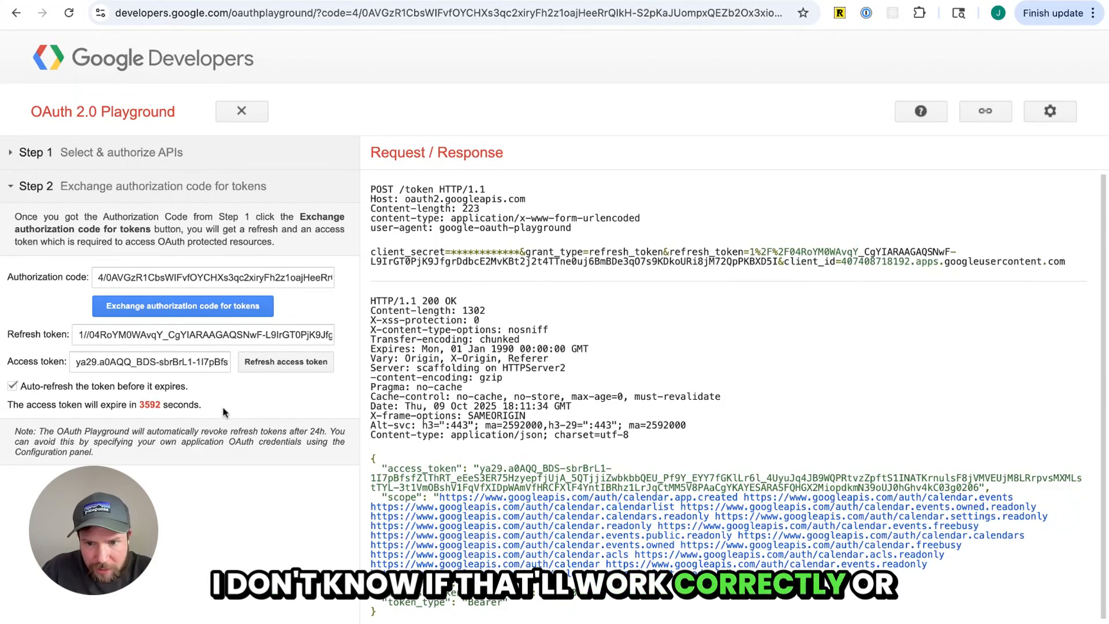
Paste the access token into the Google Calendar MCP connection dialog and connect the server
{"action": "key", "text": "ctrl+shift+Tab"}
{"action": "key", "text": "ctrl+v"}
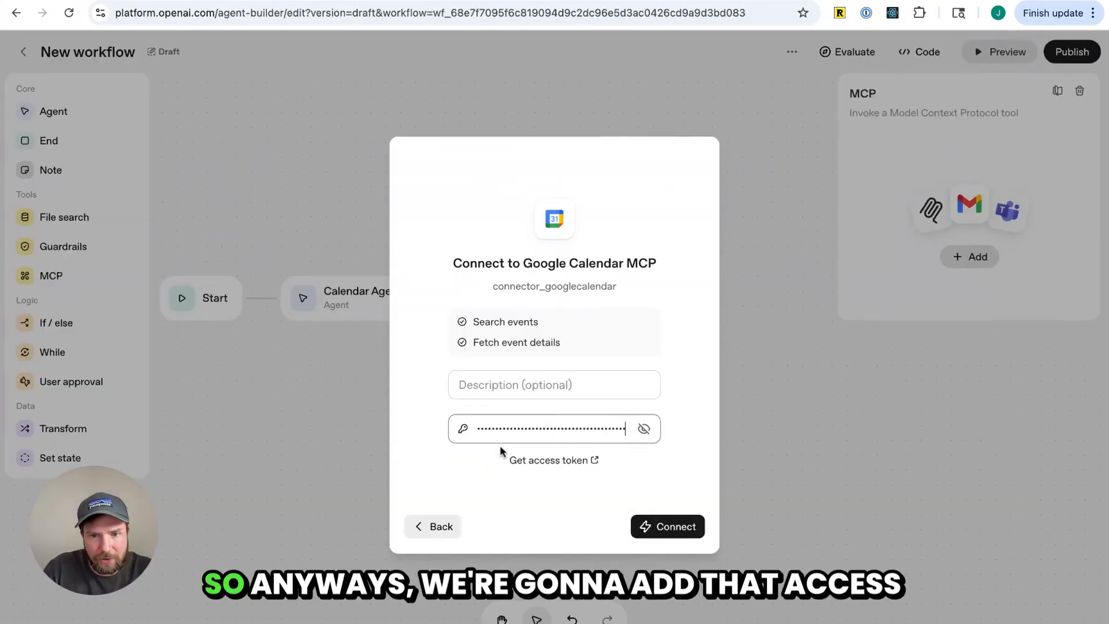
{"action": "left_click", "coordinate": [503, 391]}
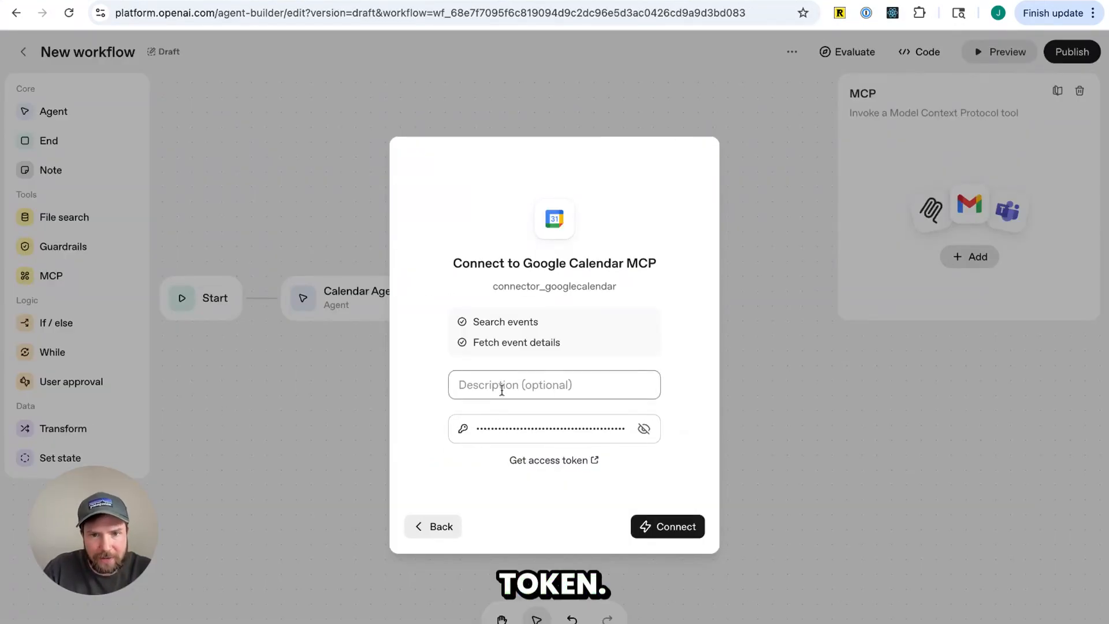
{"action": "left_click", "coordinate": [680, 528]}
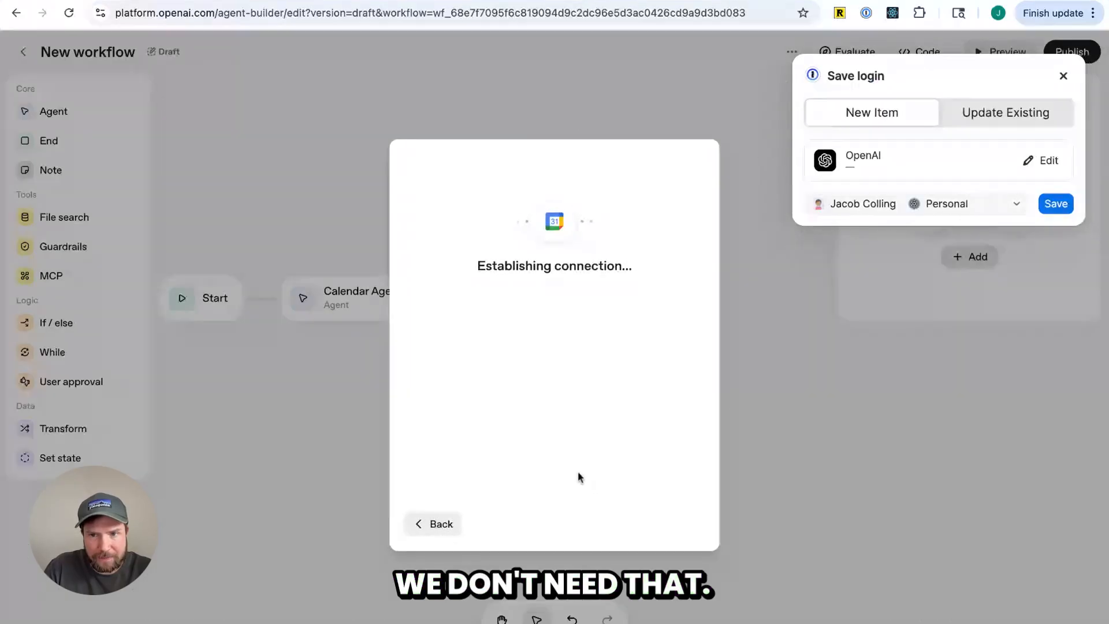
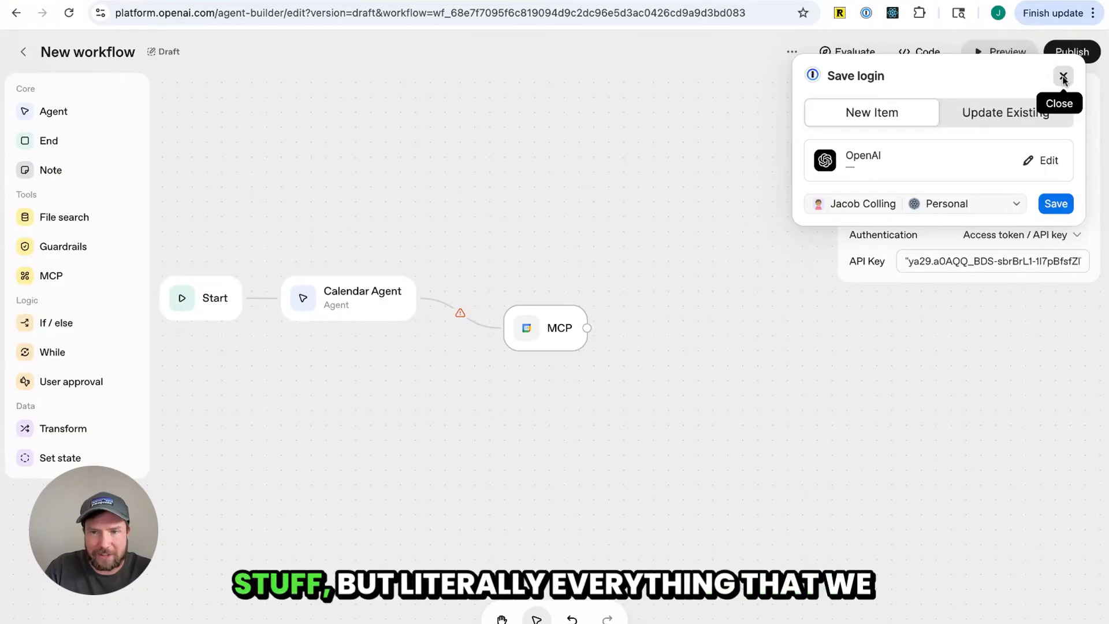
Examine the MCP node's Tool, Require Approval and Authentication options without changing them, dismissing the save-login popup
{"action": "left_click", "coordinate": [1064, 77]}
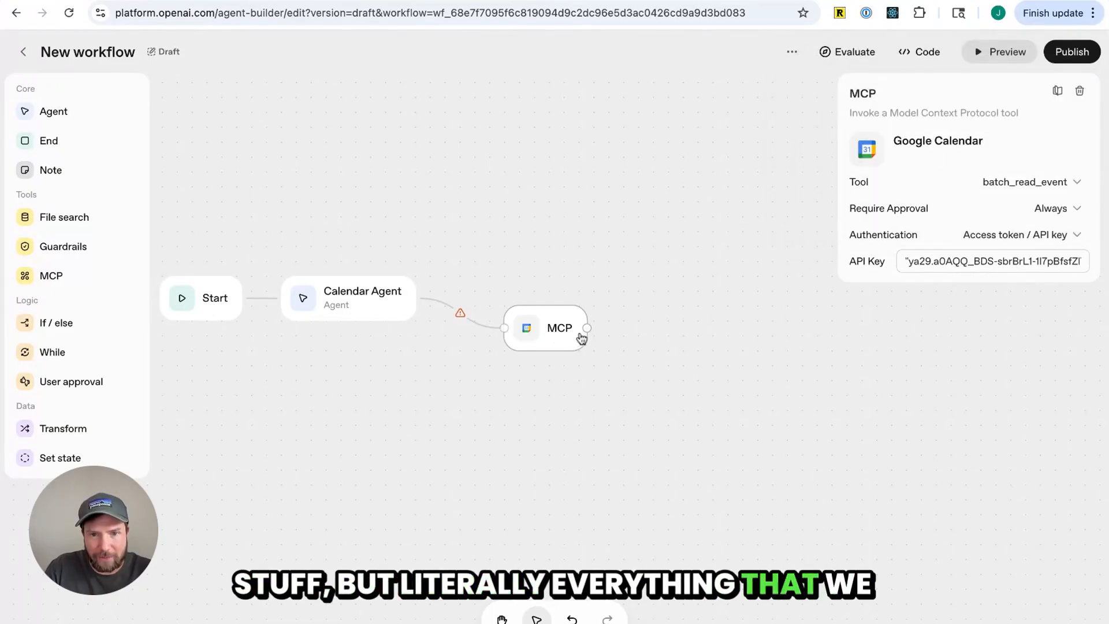
{"action": "left_click", "coordinate": [1072, 234]}
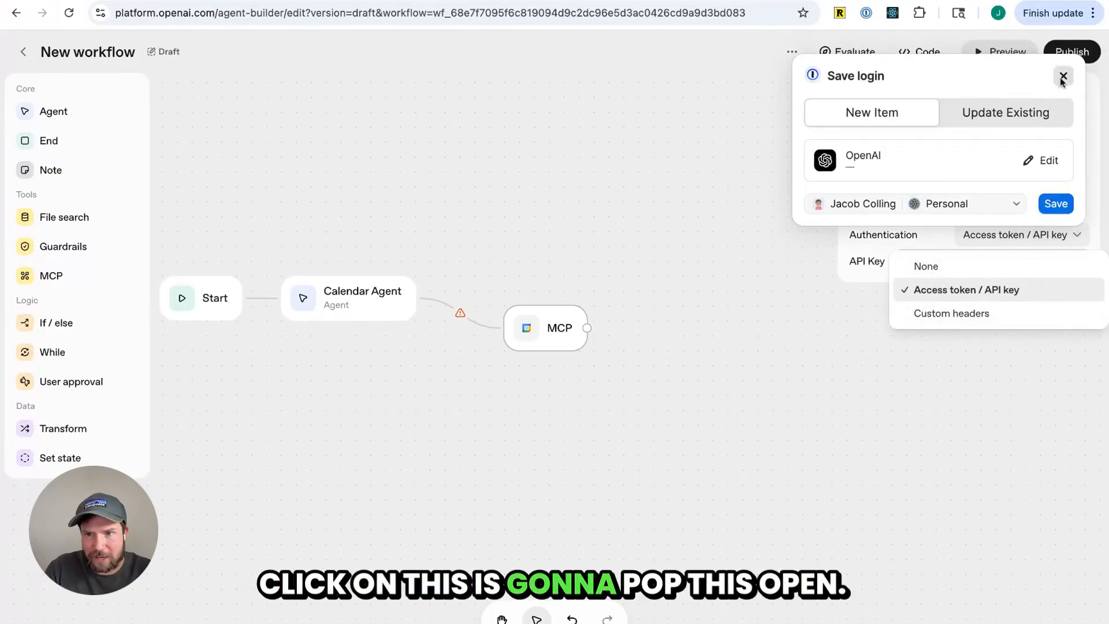
{"action": "left_click", "coordinate": [1063, 79]}
{"action": "left_click", "coordinate": [991, 182]}
{"action": "left_click", "coordinate": [996, 181]}
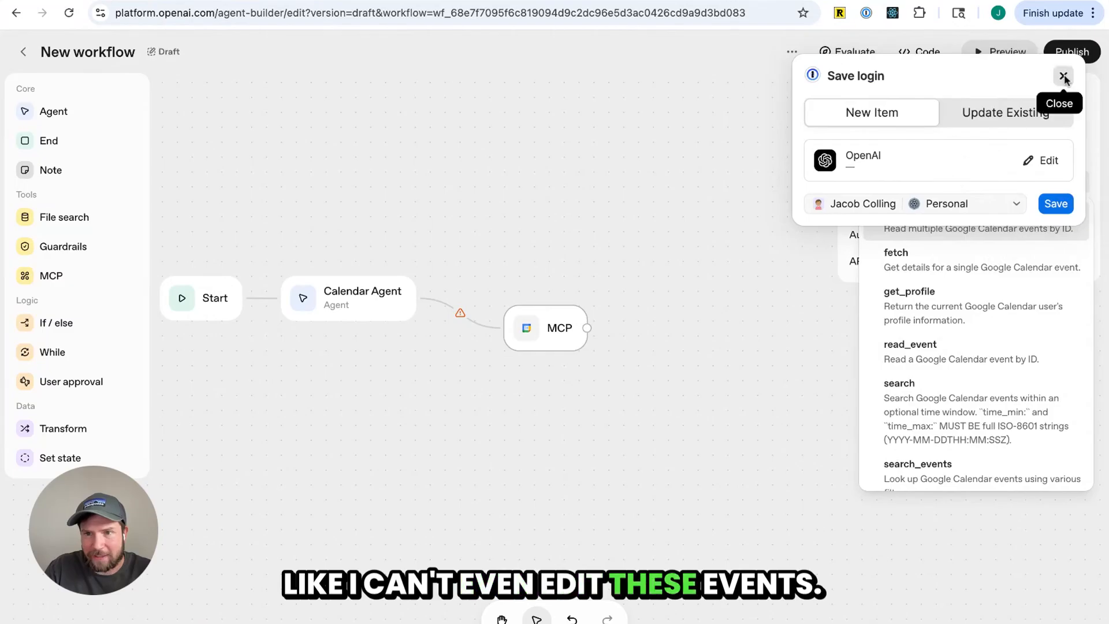
{"action": "left_click", "coordinate": [1063, 76]}
{"action": "left_click", "coordinate": [979, 134]}
{"action": "left_click", "coordinate": [1050, 208]}
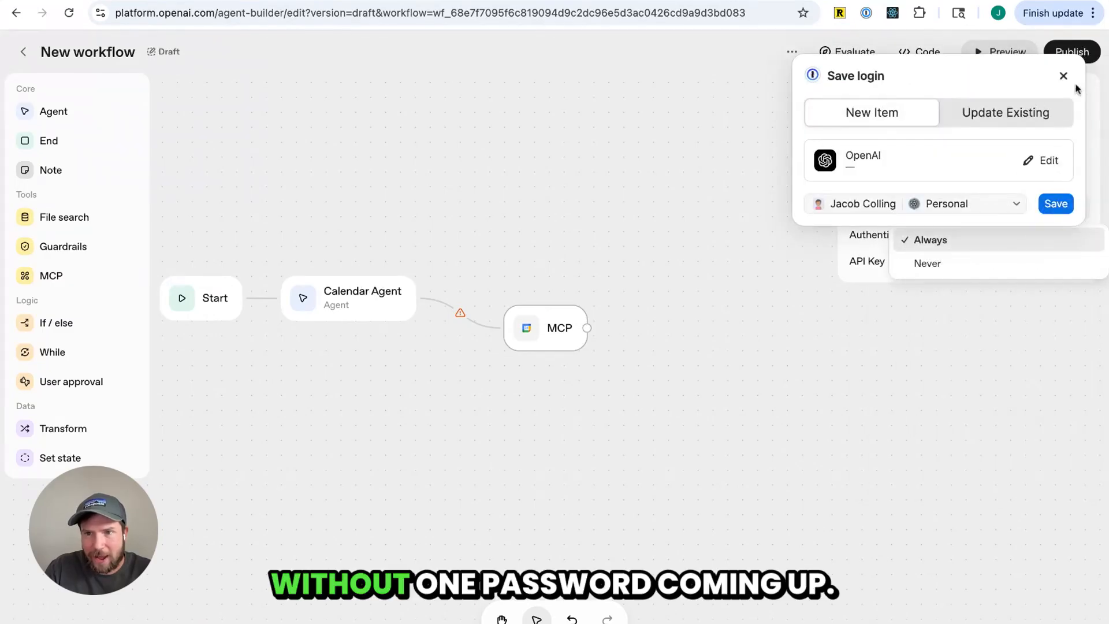
{"action": "left_click", "coordinate": [1063, 75]}
{"action": "left_click", "coordinate": [965, 239]}
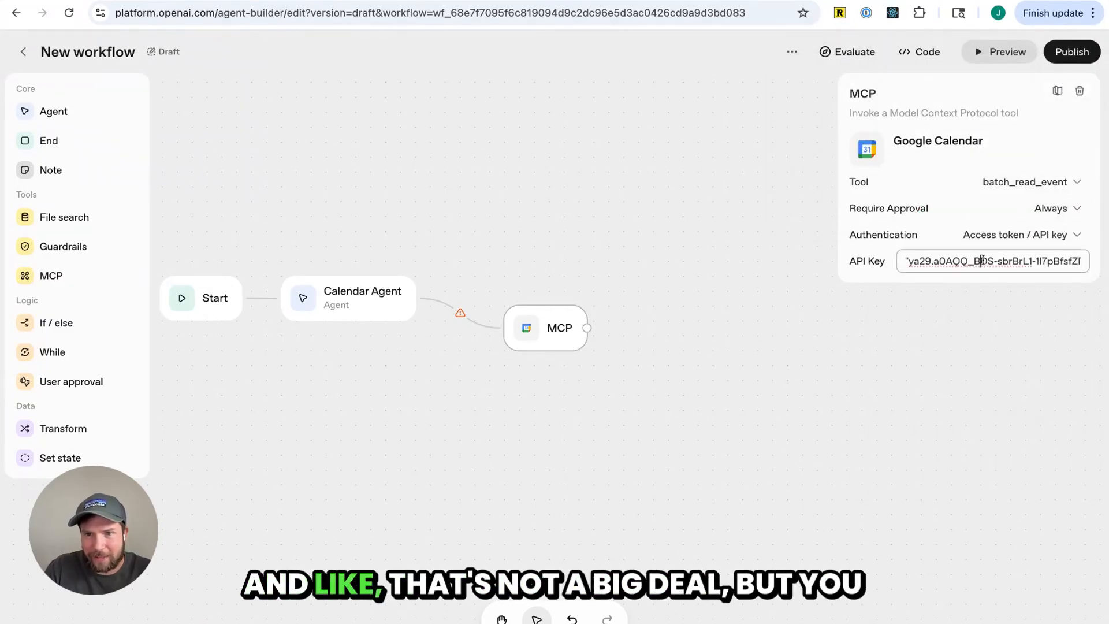
{"action": "left_click", "coordinate": [994, 235]}
{"action": "left_click", "coordinate": [872, 261]}
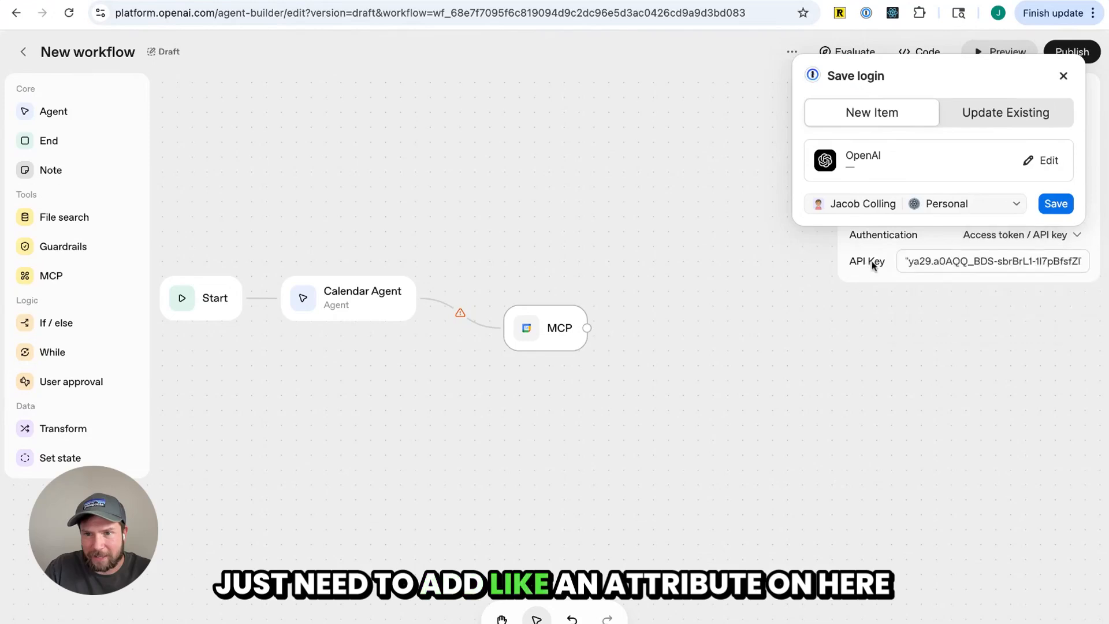
{"action": "left_click", "coordinate": [1063, 76]}
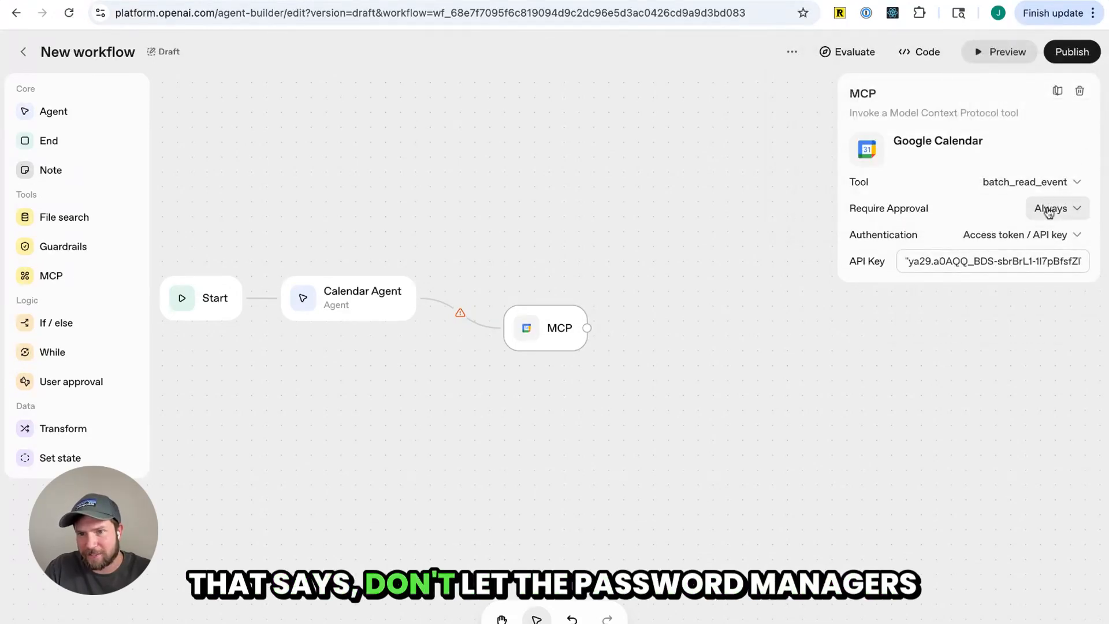
{"action": "left_click", "coordinate": [1046, 218]}
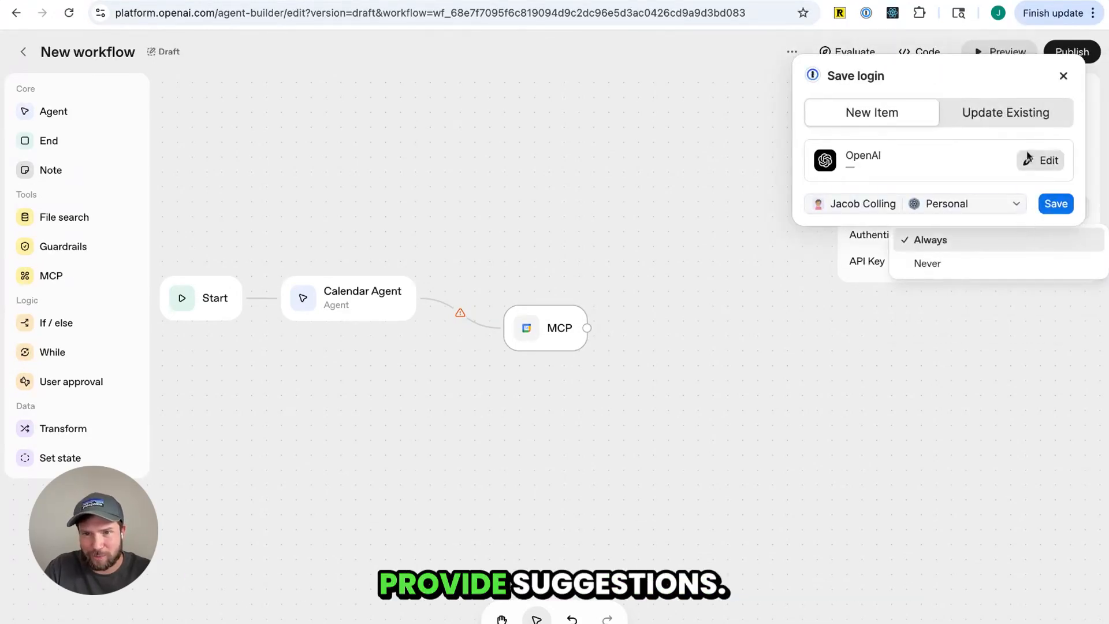
{"action": "left_click", "coordinate": [1064, 76]}
{"action": "left_click", "coordinate": [855, 297]}
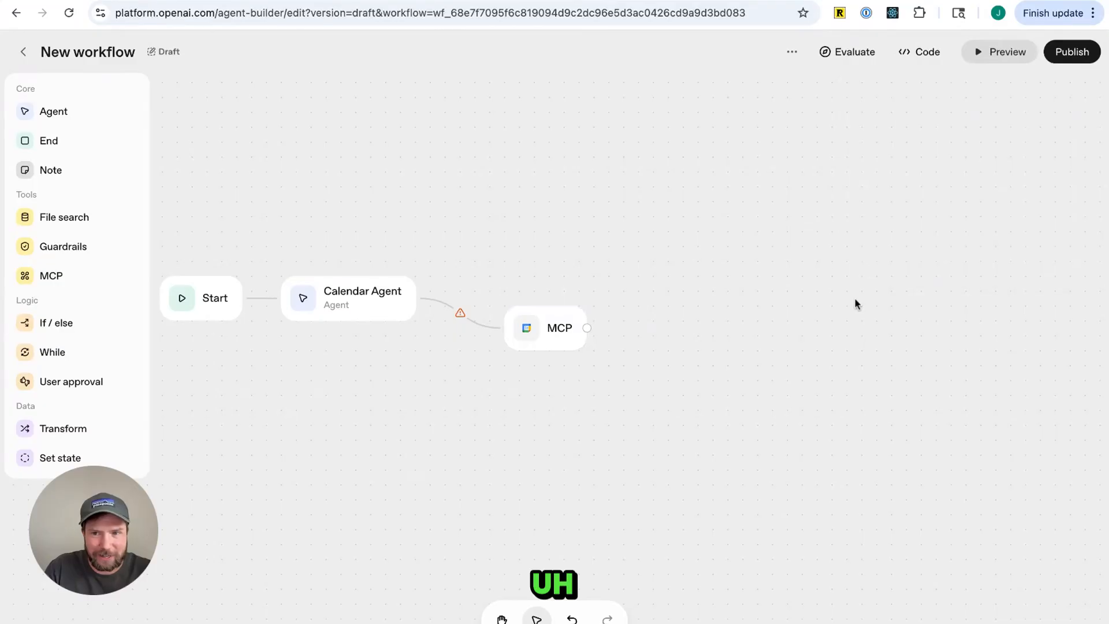
{"action": "left_click", "coordinate": [566, 342]}
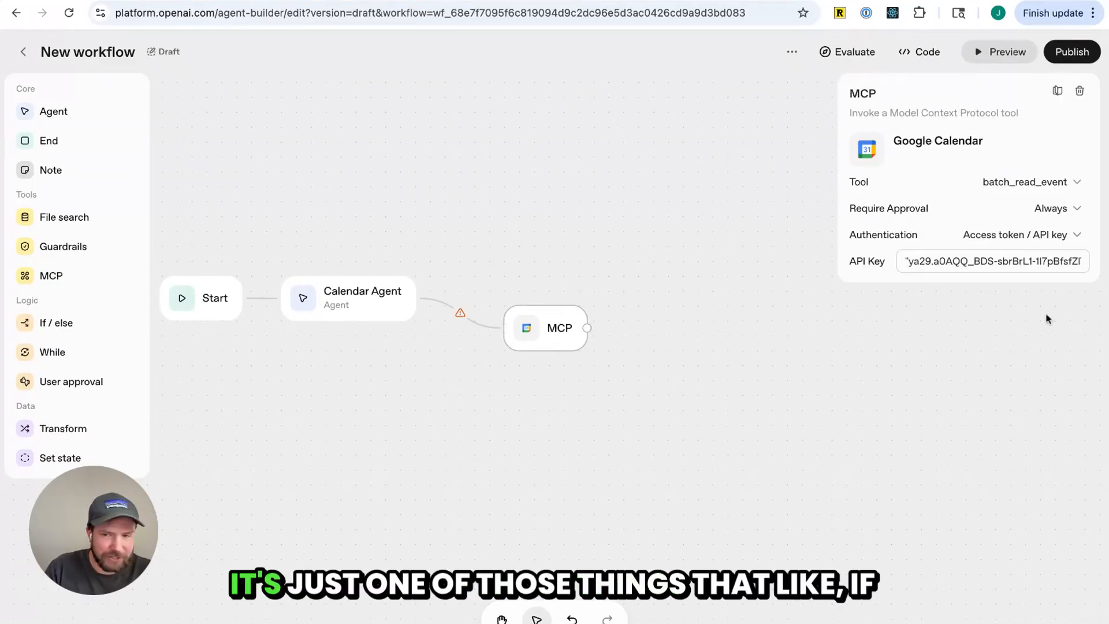
{"action": "left_click", "coordinate": [1022, 237]}
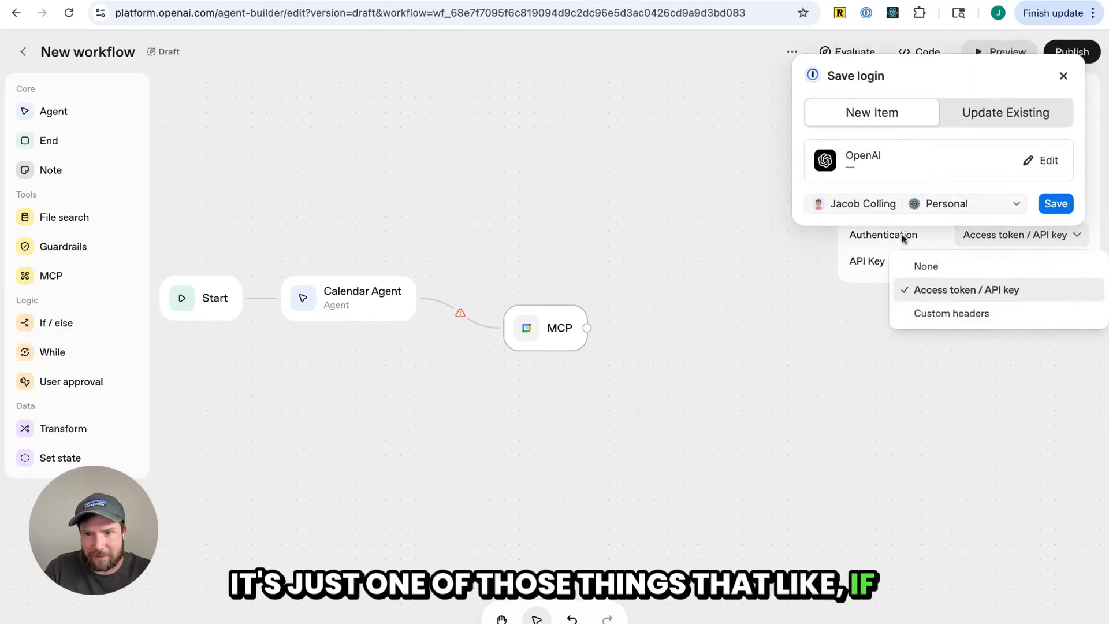
{"action": "left_click", "coordinate": [1063, 78]}
{"action": "left_click", "coordinate": [1039, 211]}
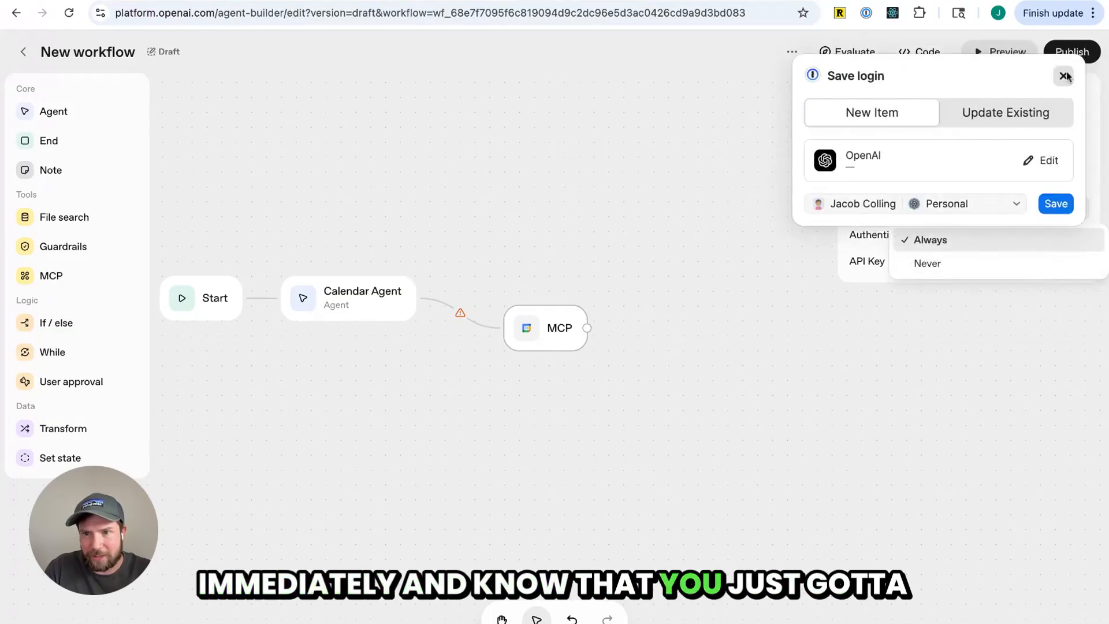
{"action": "left_click", "coordinate": [1065, 76]}
{"action": "left_click", "coordinate": [959, 155]}
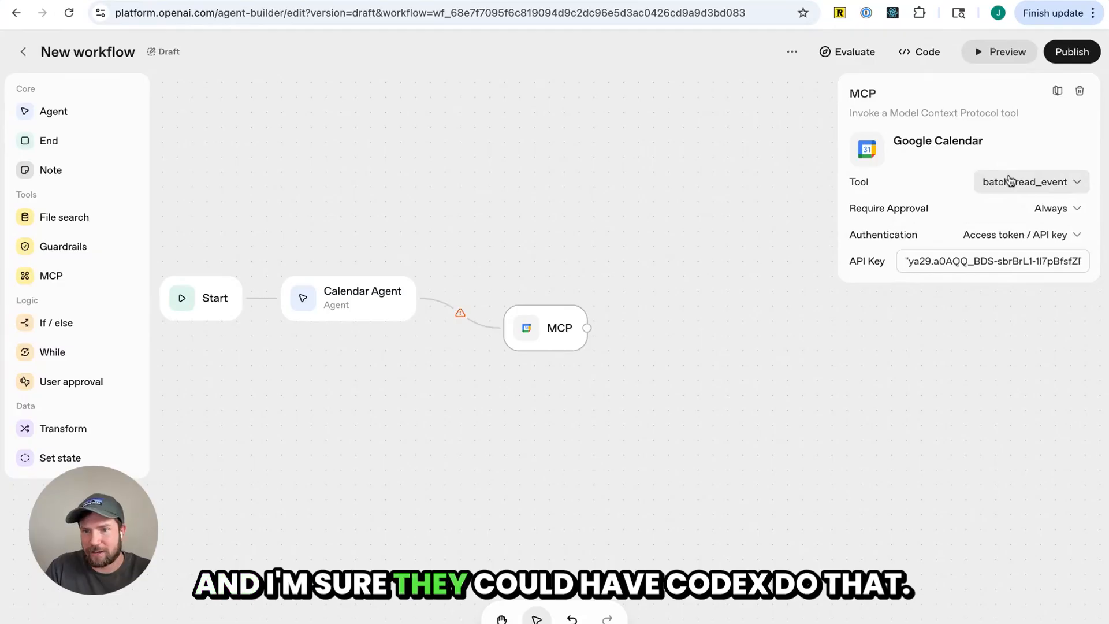
{"action": "left_click", "coordinate": [871, 272]}
{"action": "left_click", "coordinate": [574, 329]}
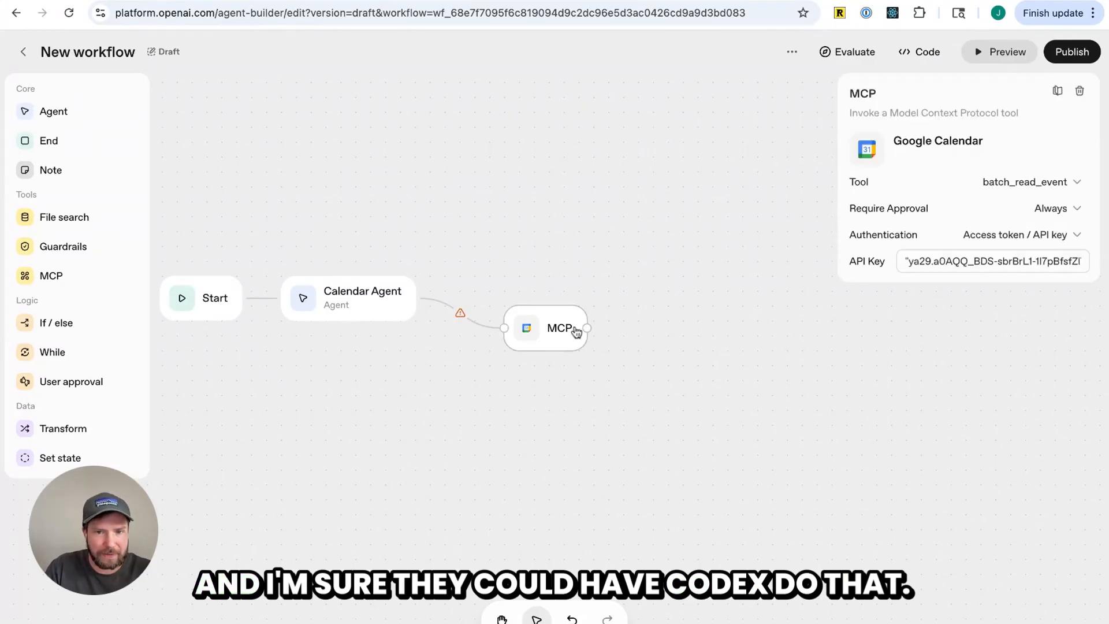
Move the MCP node slightly upward on the canvas
{"action": "mouse_move", "coordinate": [556, 334]}
{"action": "left_mouse_down"}
{"action": "mouse_move", "coordinate": [541, 330]}
{"action": "mouse_move", "coordinate": [560, 314]}
{"action": "left_mouse_up"}
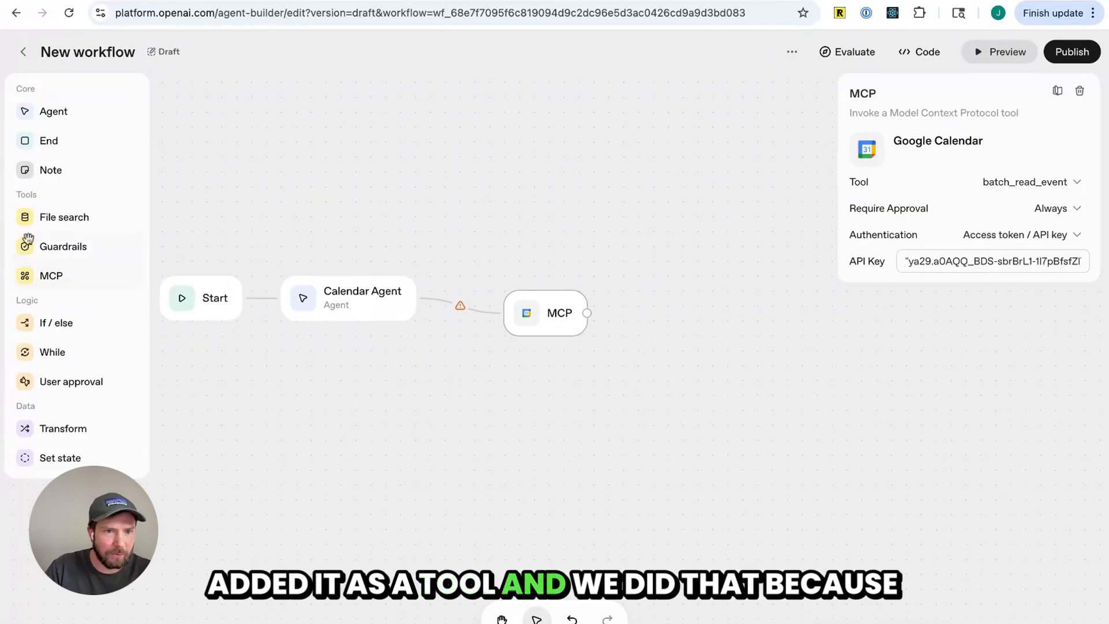
{"action": "left_click", "coordinate": [397, 344]}
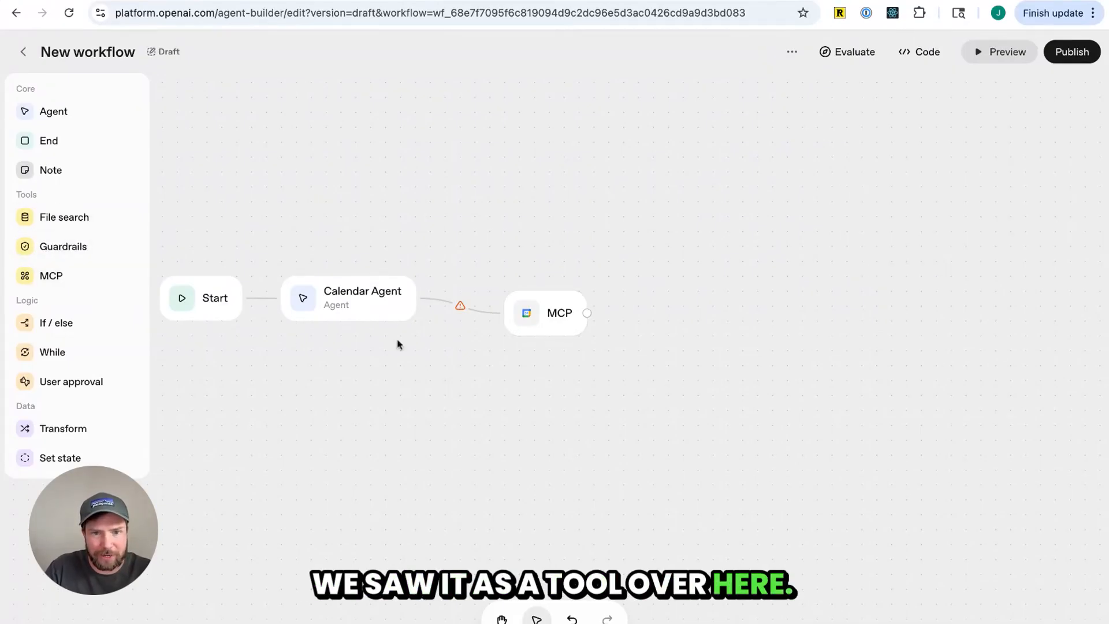
Inspect the connection status and input/output schemas of the edge between the Calendar Agent and MCP
{"action": "left_click", "coordinate": [463, 305]}
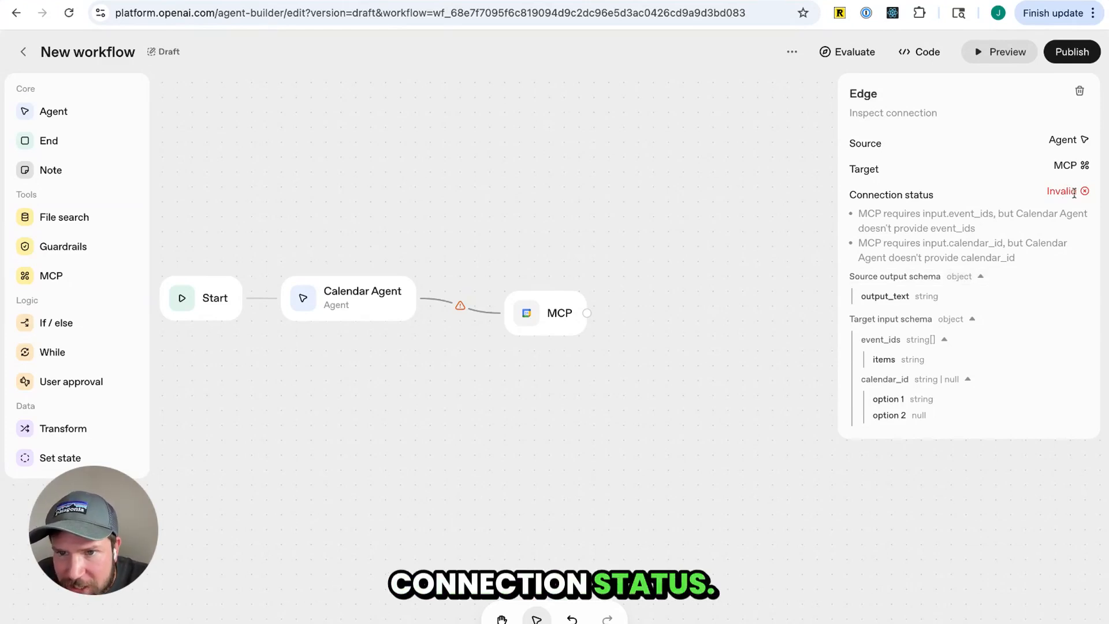
{"action": "triple_click", "coordinate": [1001, 234]}
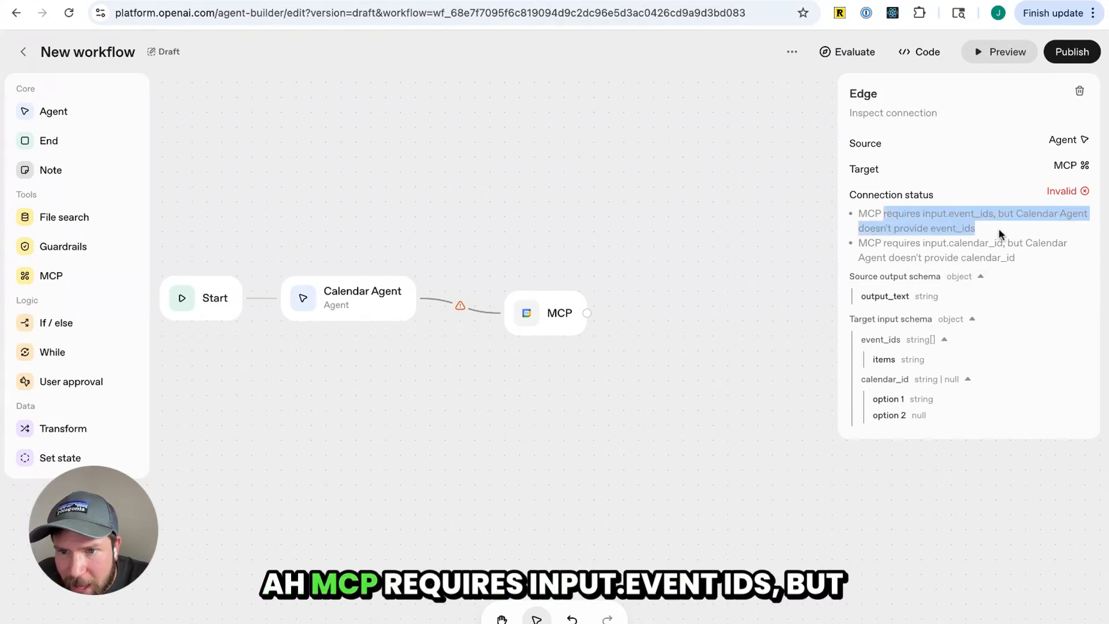
{"action": "left_click", "coordinate": [997, 230]}
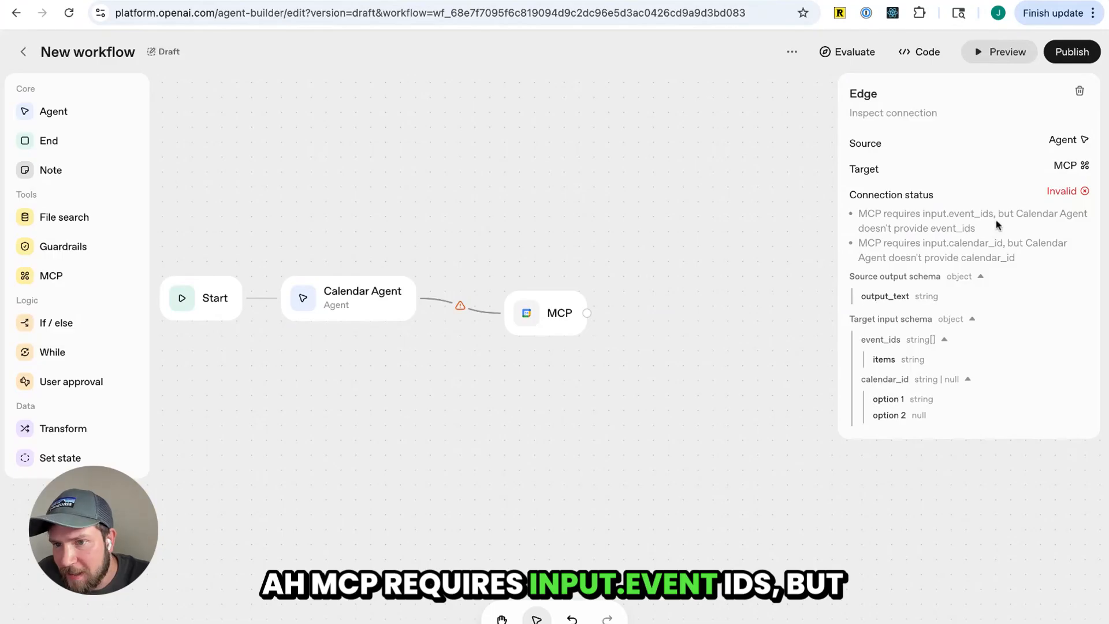
{"action": "left_click_drag", "start_coordinate": [992, 232], "coordinate": [858, 229]}
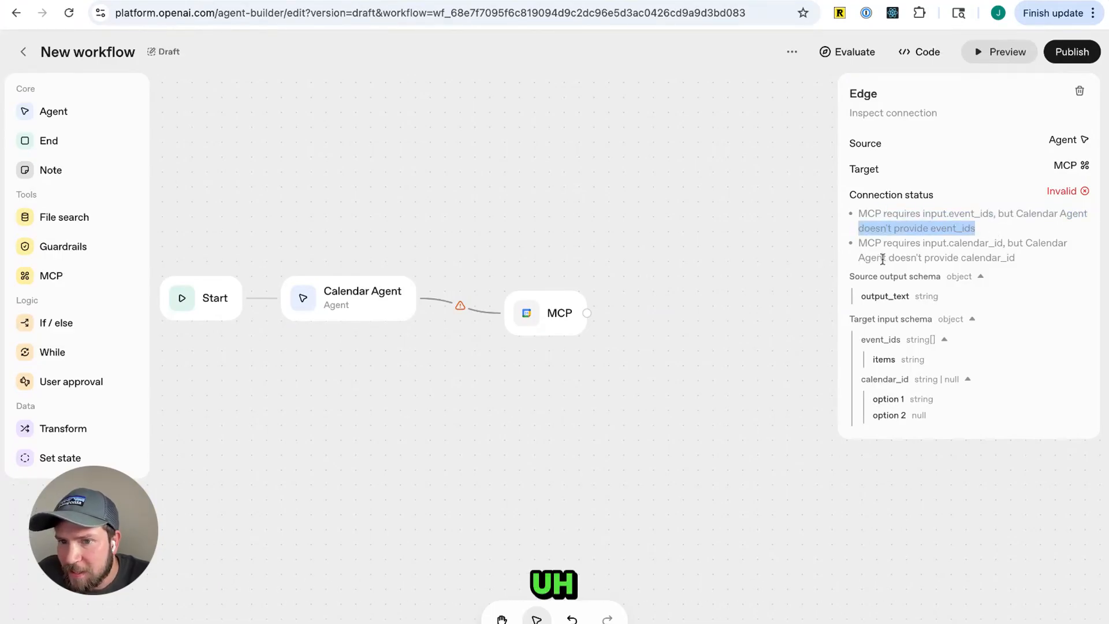
{"action": "triple_click", "coordinate": [1029, 257]}
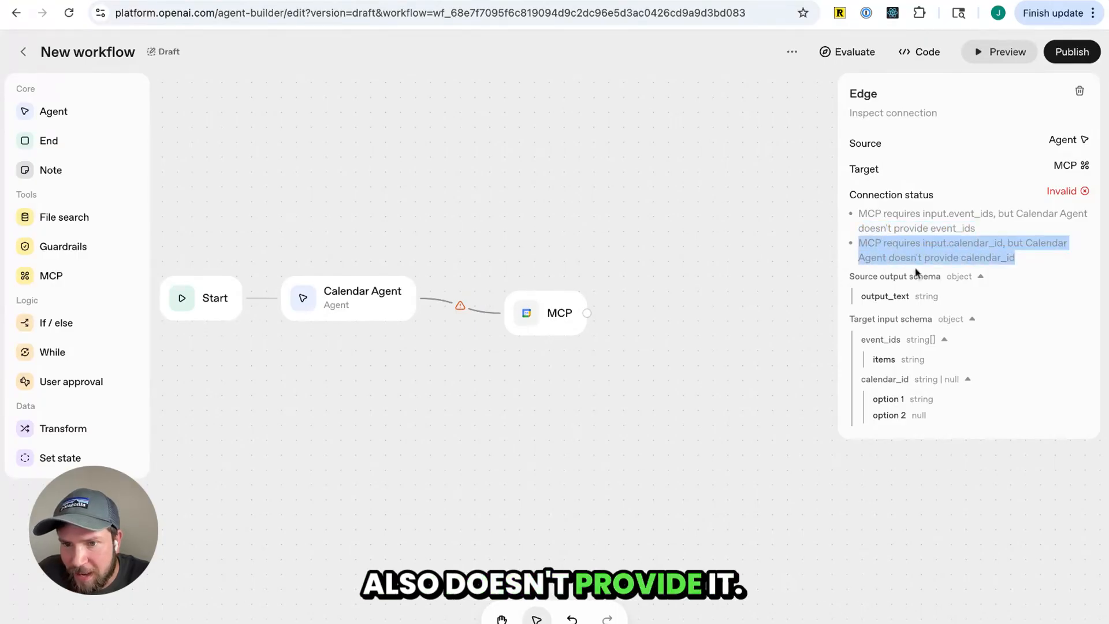
{"action": "left_click", "coordinate": [944, 339]}
{"action": "left_click", "coordinate": [944, 339]}
{"action": "left_click", "coordinate": [968, 379]}
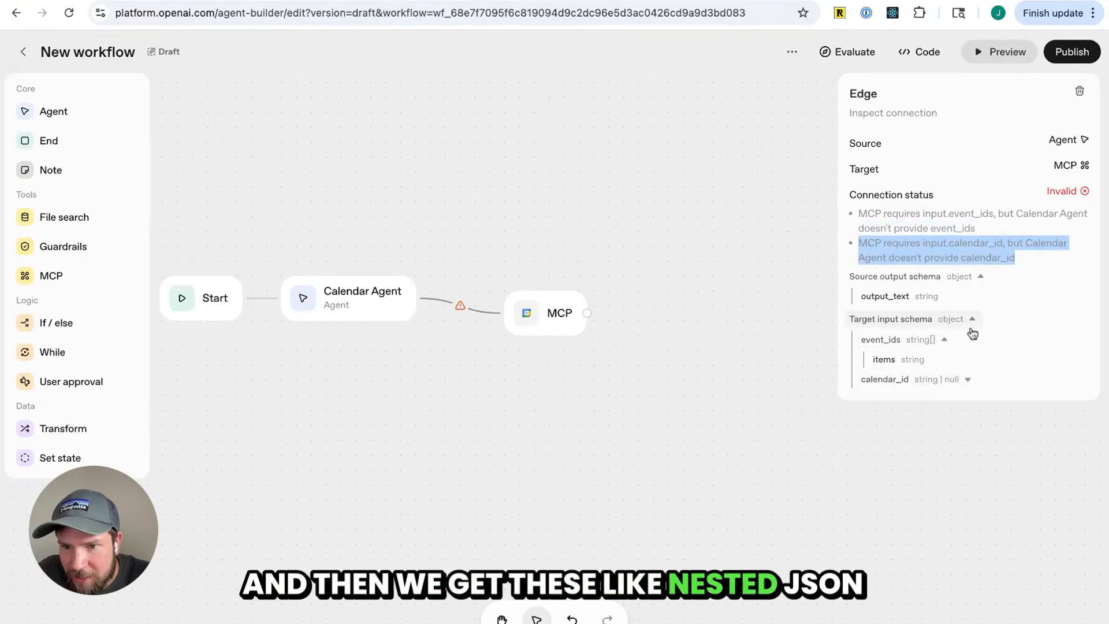
{"action": "left_click", "coordinate": [968, 379]}
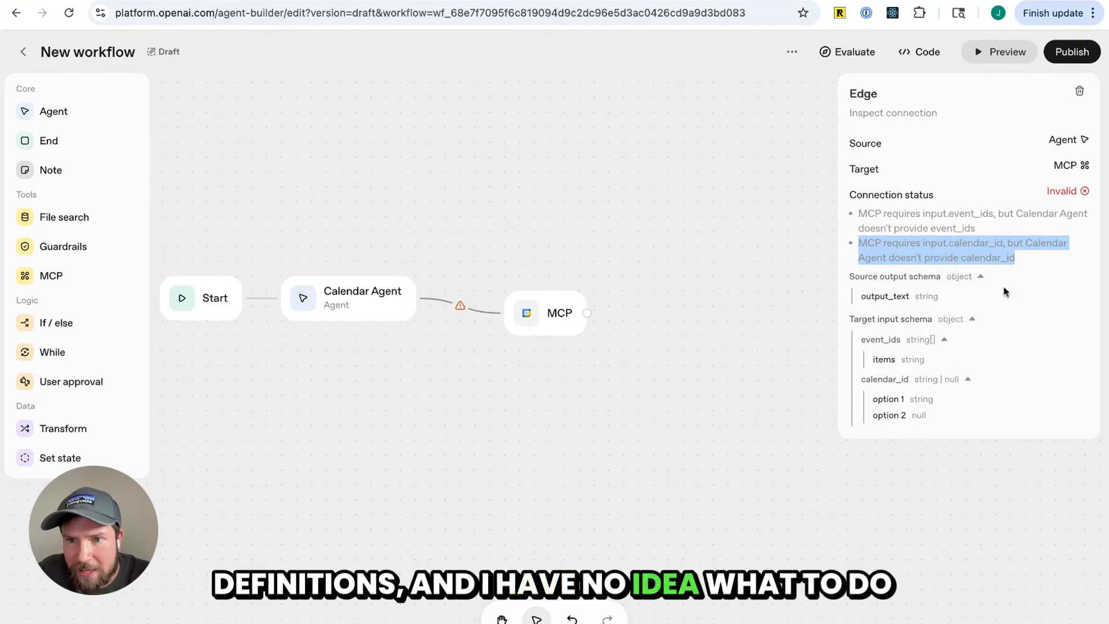
{"action": "triple_click", "coordinate": [1082, 198]}
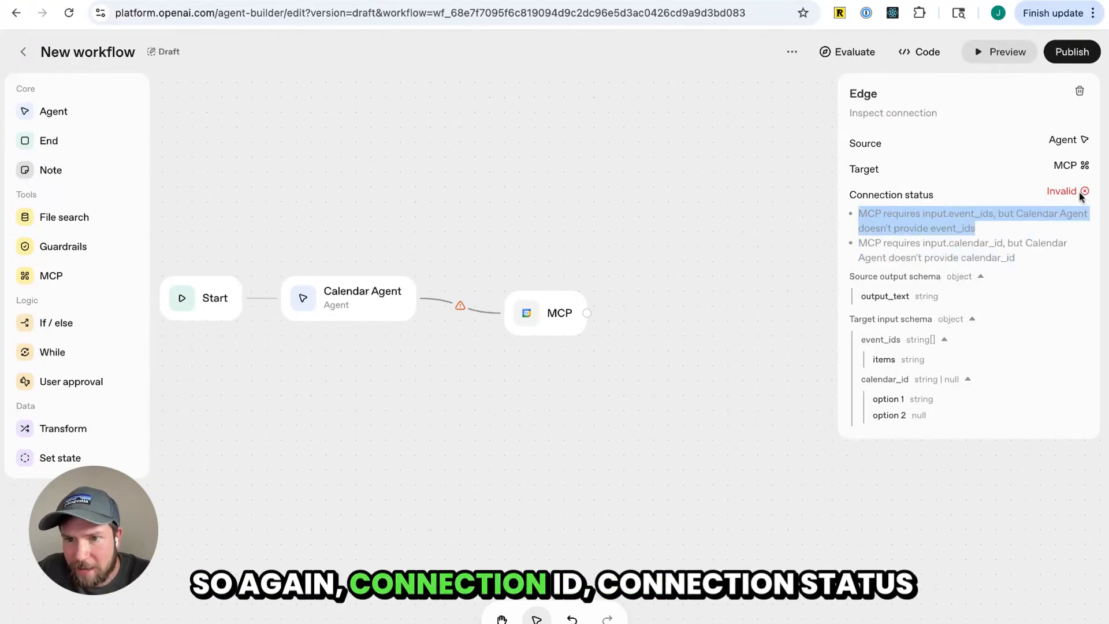
{"action": "left_click", "coordinate": [1069, 188]}
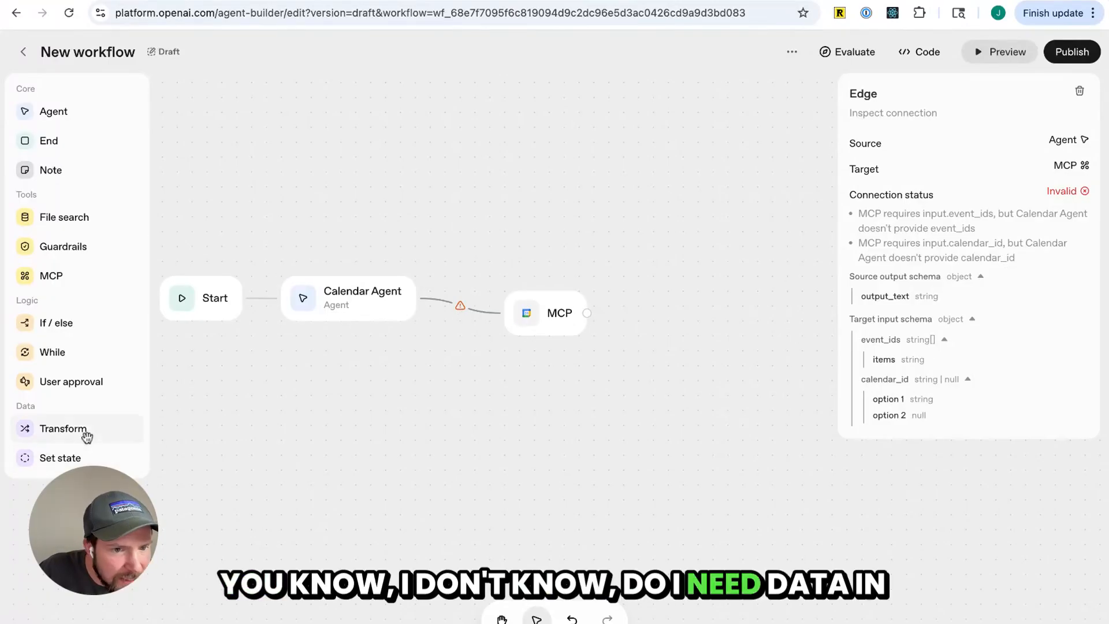
Add a Set state node below the Calendar Agent and open its target variable list
{"action": "left_click_drag", "start_coordinate": [64, 458], "coordinate": [347, 405]}
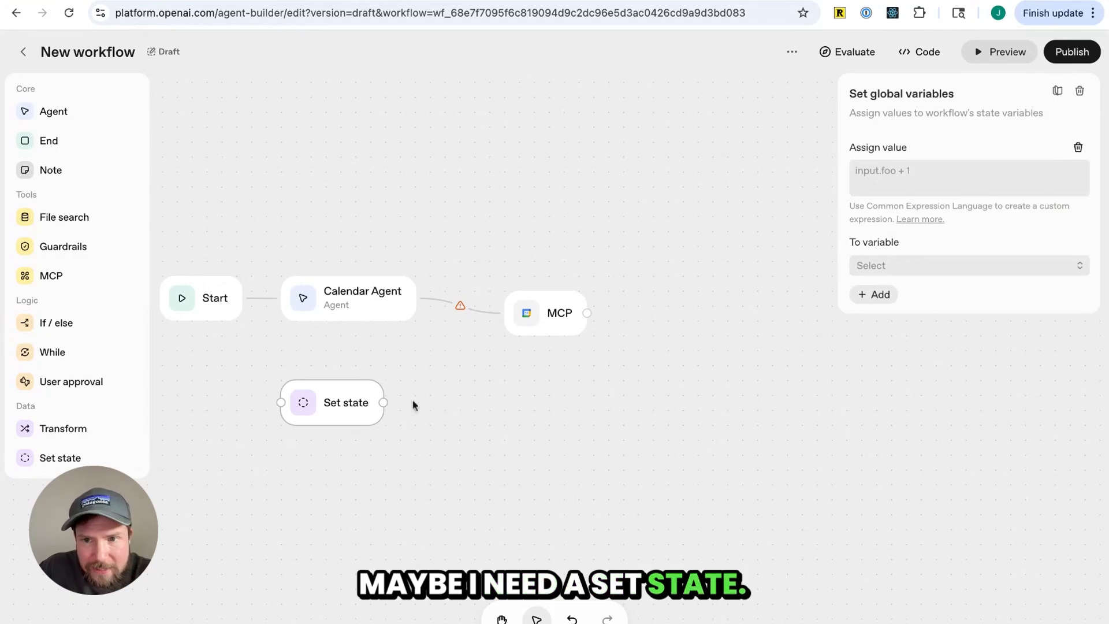
{"action": "left_click", "coordinate": [877, 266]}
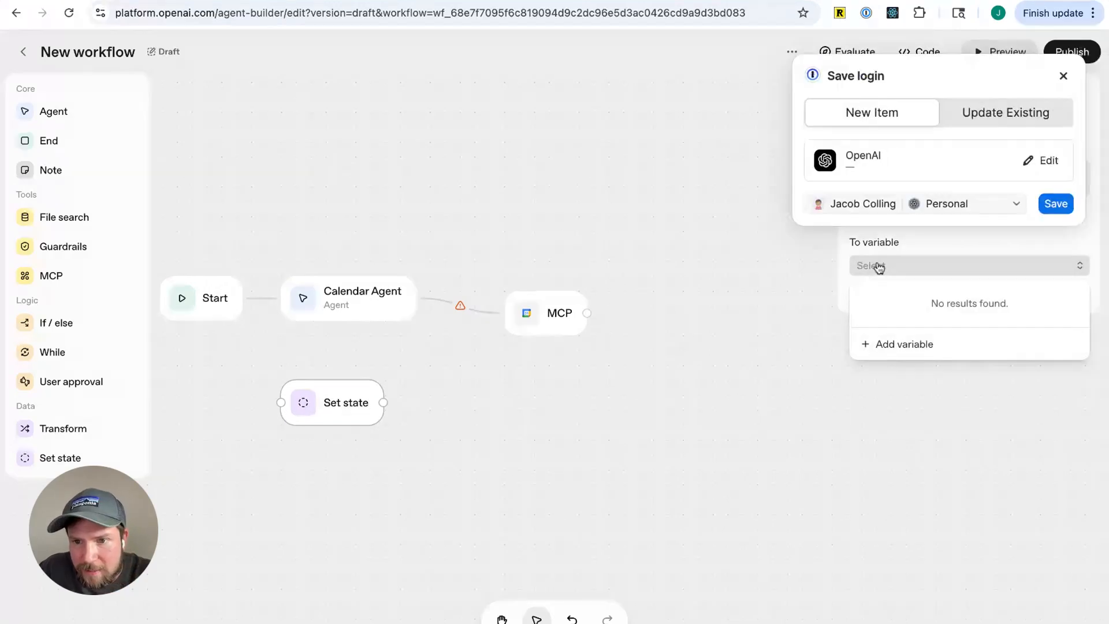
{"action": "left_click", "coordinate": [1061, 77]}
{"action": "left_click", "coordinate": [968, 267]}
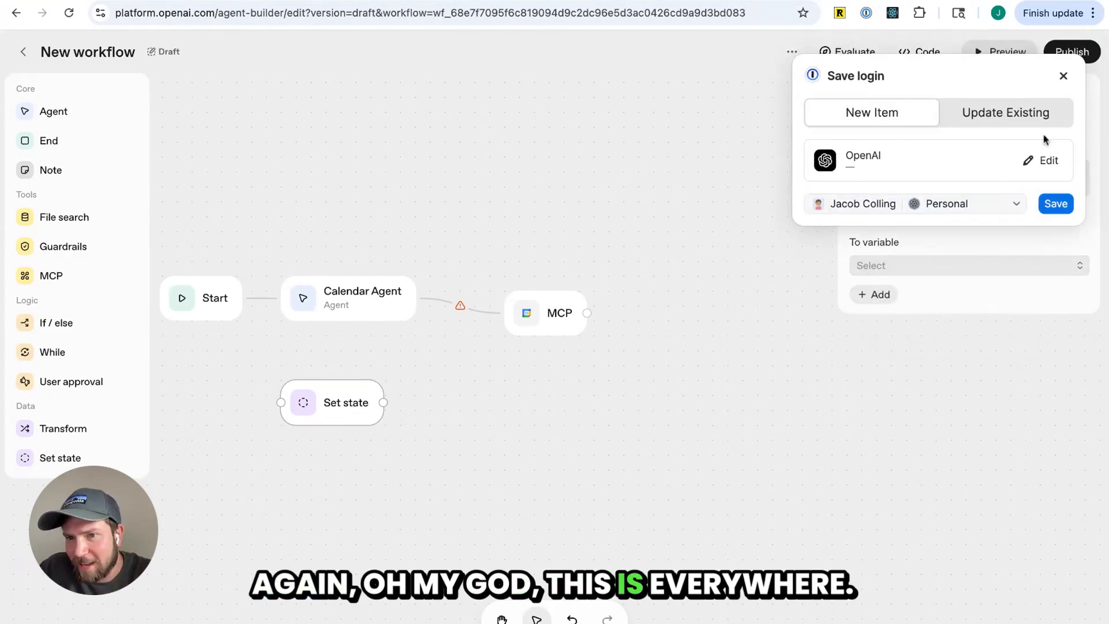
{"action": "left_click", "coordinate": [1072, 77]}
{"action": "left_click", "coordinate": [931, 266]}
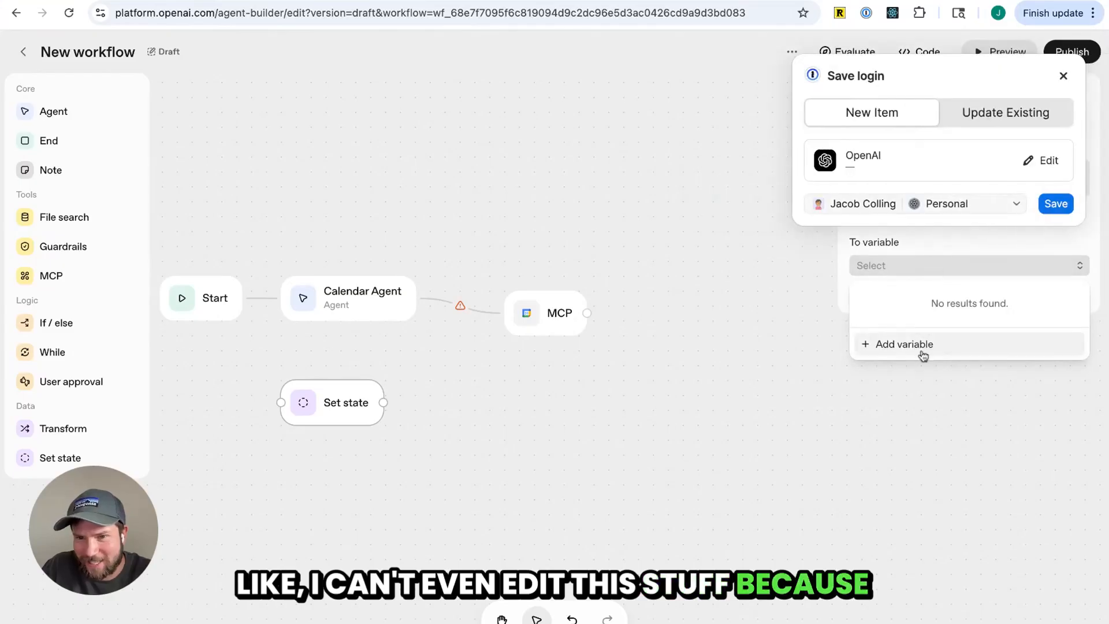
{"action": "left_click", "coordinate": [934, 393]}
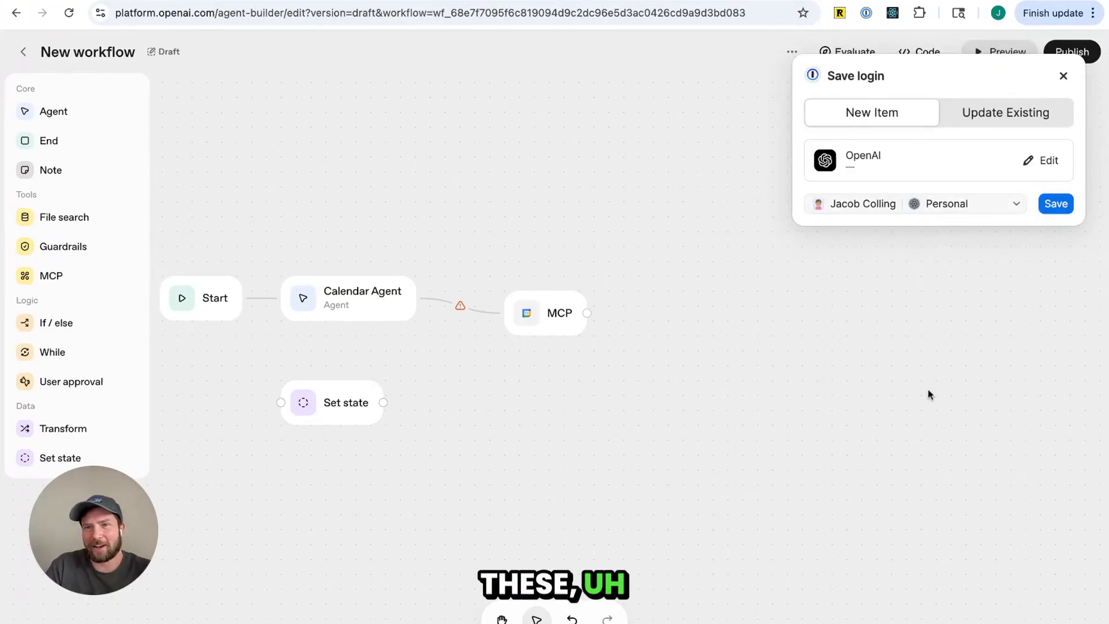
Move the MCP node lower and delete its invalid connection from the Calendar Agent
{"action": "left_click", "coordinate": [350, 421]}
{"action": "left_click_drag", "start_coordinate": [538, 318], "coordinate": [553, 379]}
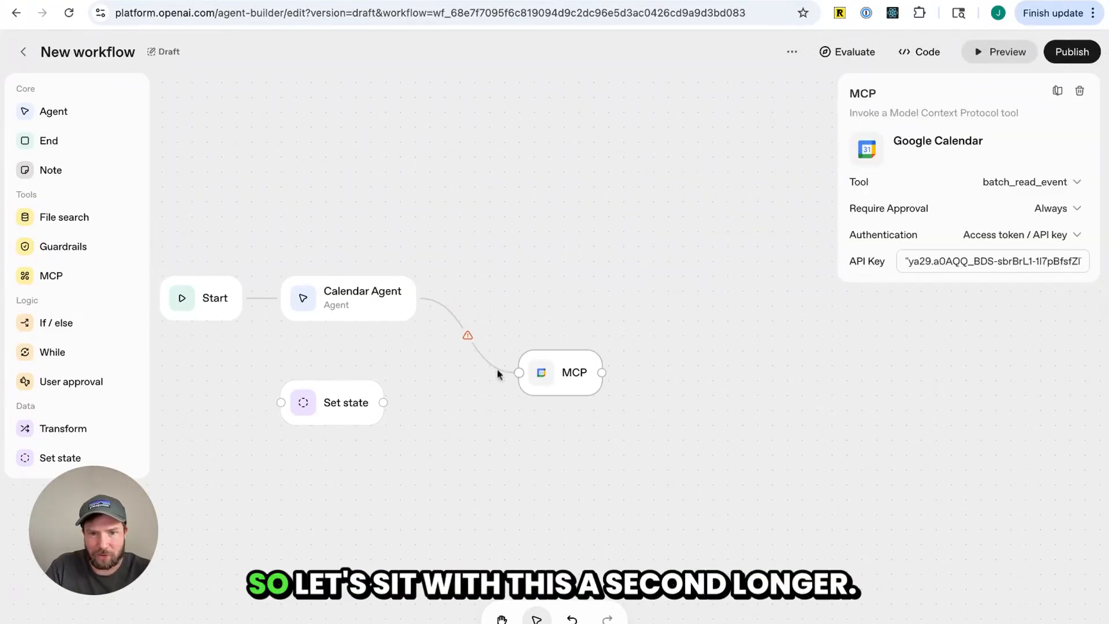
{"action": "left_click", "coordinate": [468, 337]}
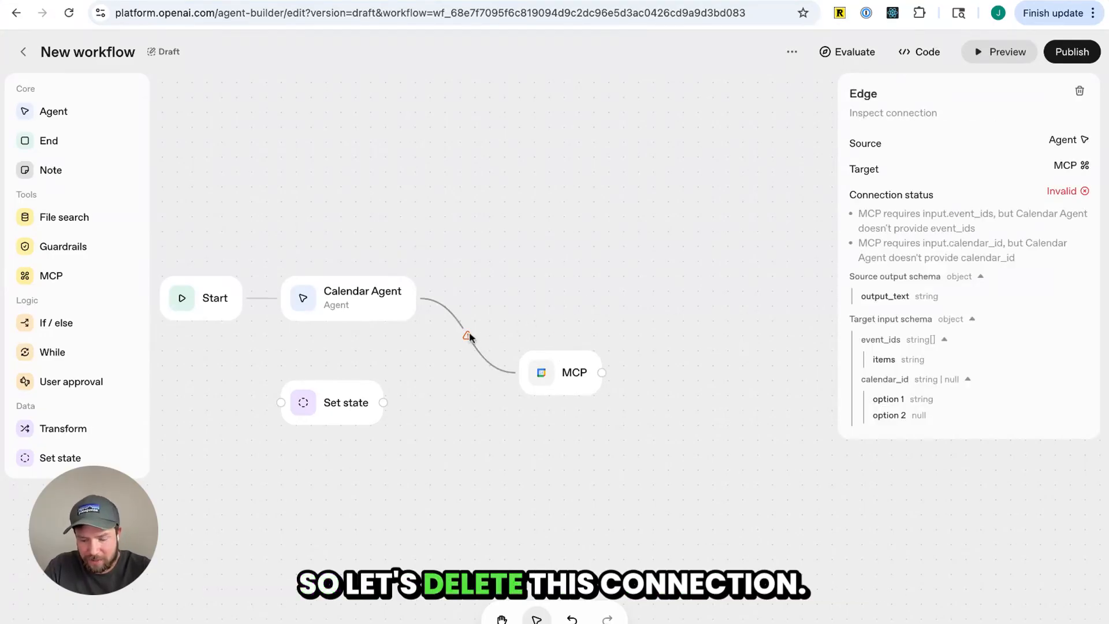
{"action": "key", "text": "BackSpace"}
Open the Set state node and begin adding a new string variable named calendar_id as its target
{"action": "left_click", "coordinate": [378, 406]}
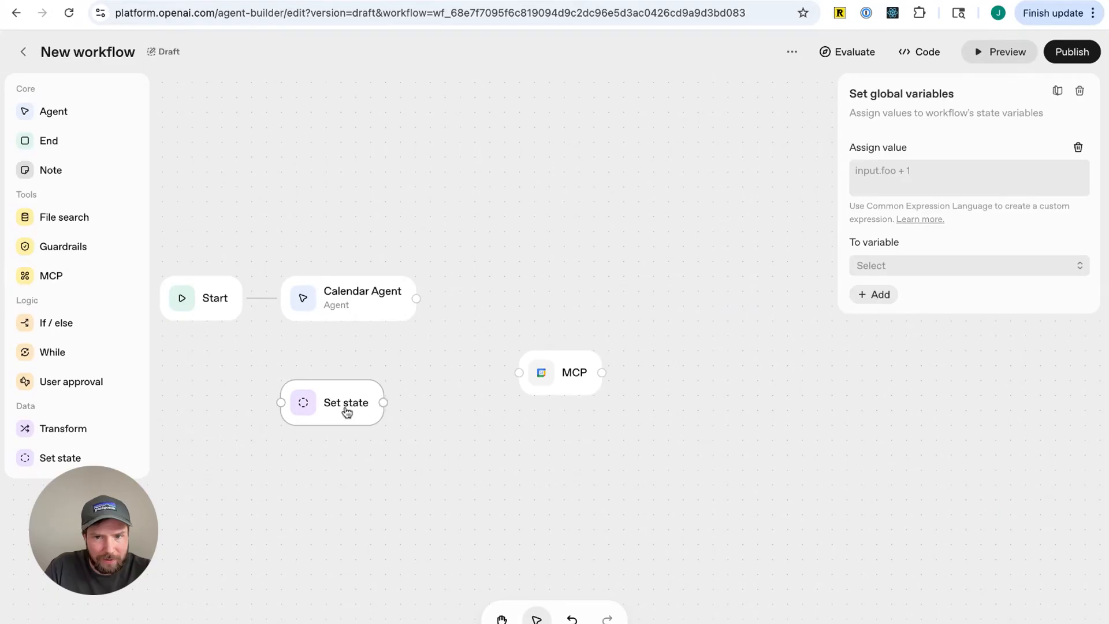
{"action": "left_click", "coordinate": [923, 176]}
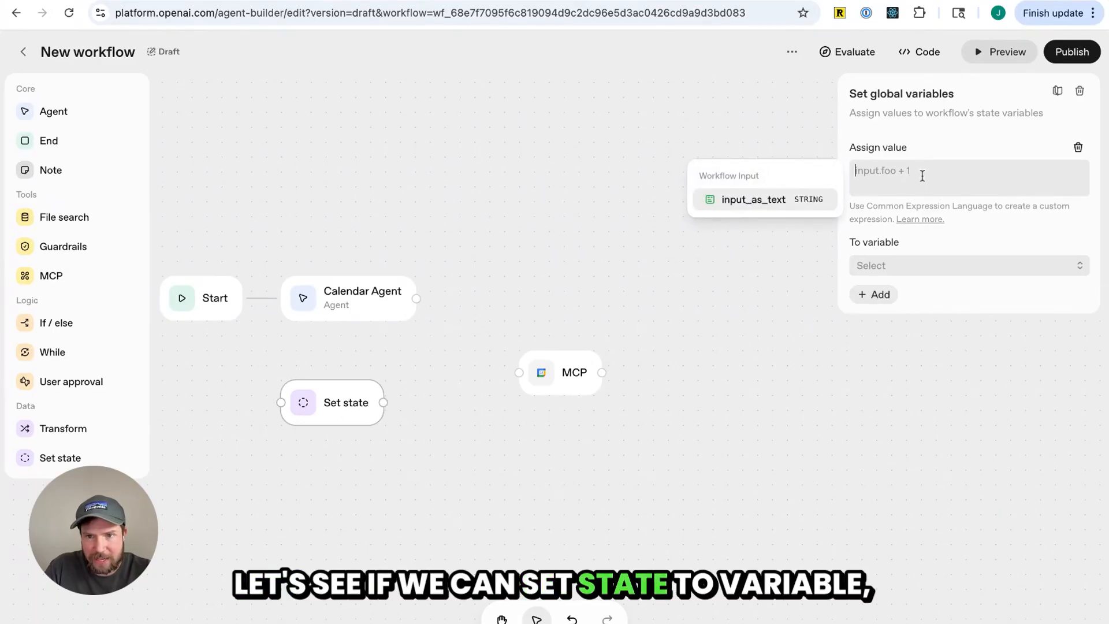
{"action": "left_click", "coordinate": [918, 268]}
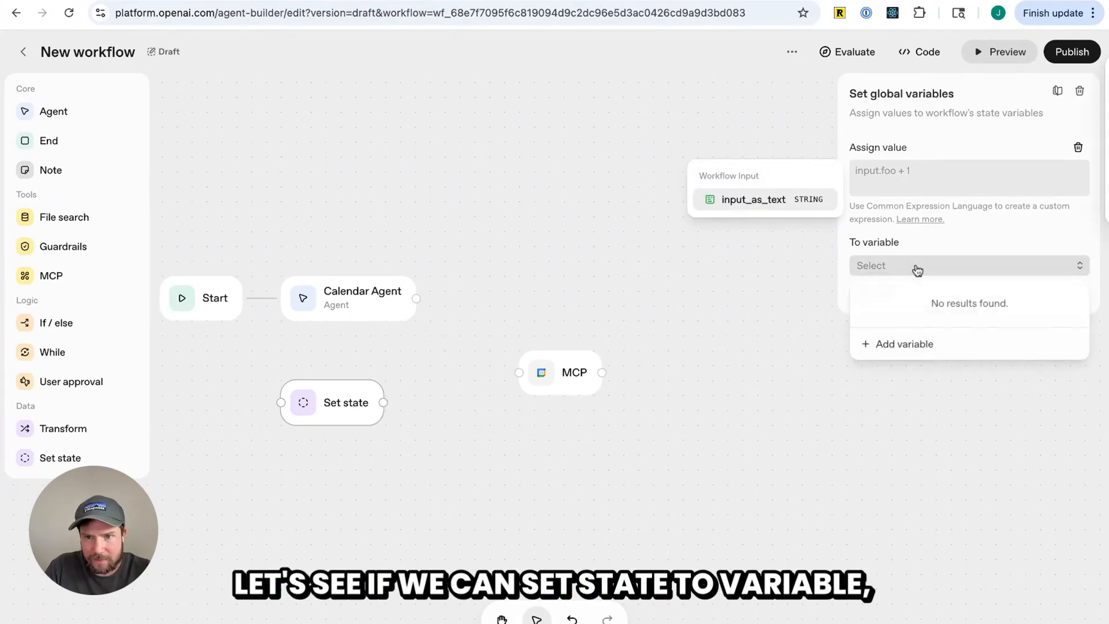
{"action": "left_click", "coordinate": [908, 344]}
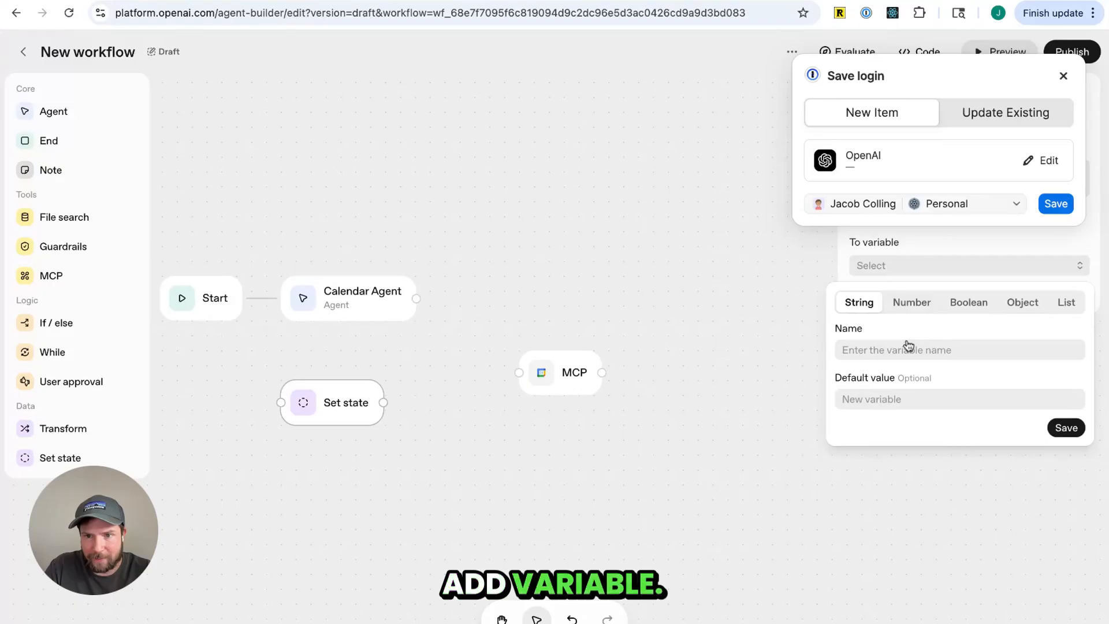
{"action": "left_click", "coordinate": [928, 350]}
{"action": "type", "text": "cl"}
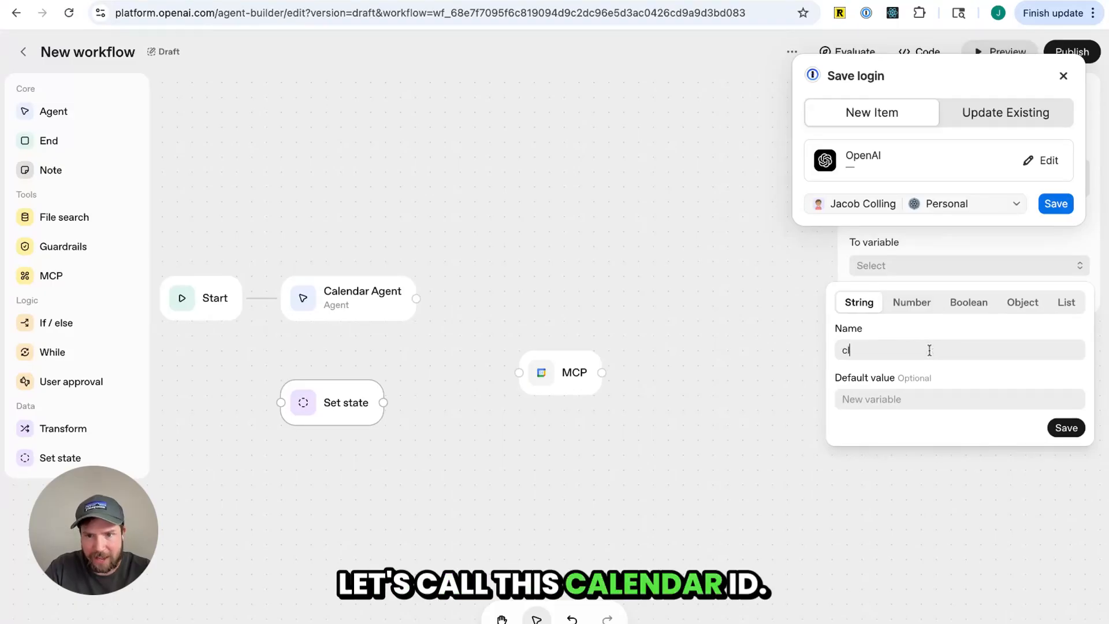
{"action": "type", "text": "ca"}
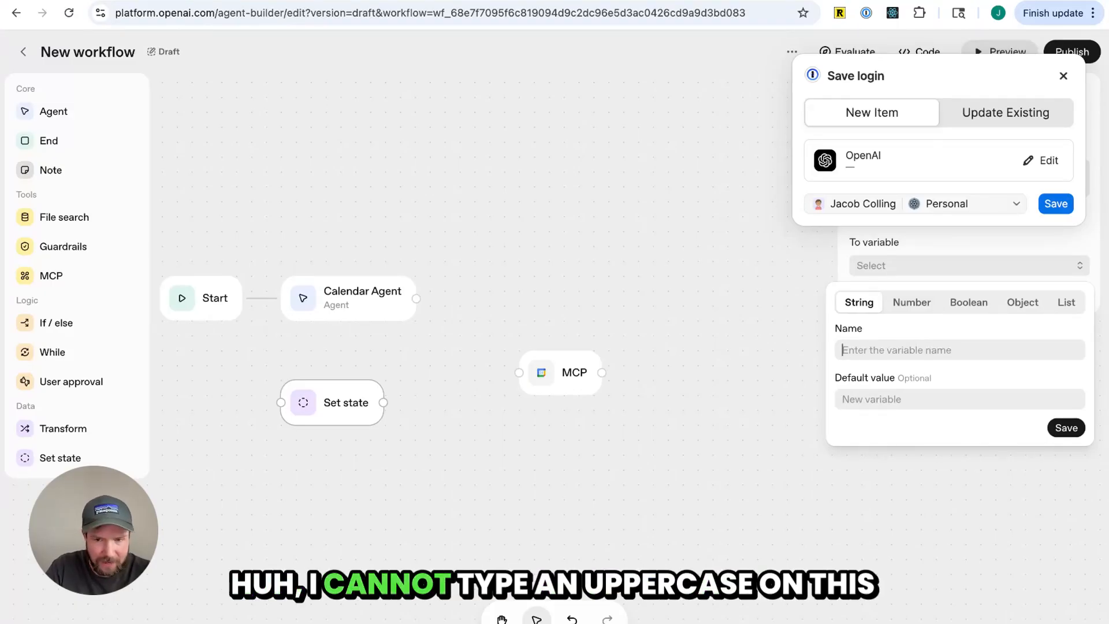
{"action": "type", "text": "asdfasd"}
{"action": "key", "text": "BackSpace"}
{"action": "key", "text": "BackSpace"}
{"action": "key", "text": "BackSpace"}
{"action": "key", "text": "BackSpace"}
{"action": "key", "text": "BackSpace"}
{"action": "key", "text": "BackSpace"}
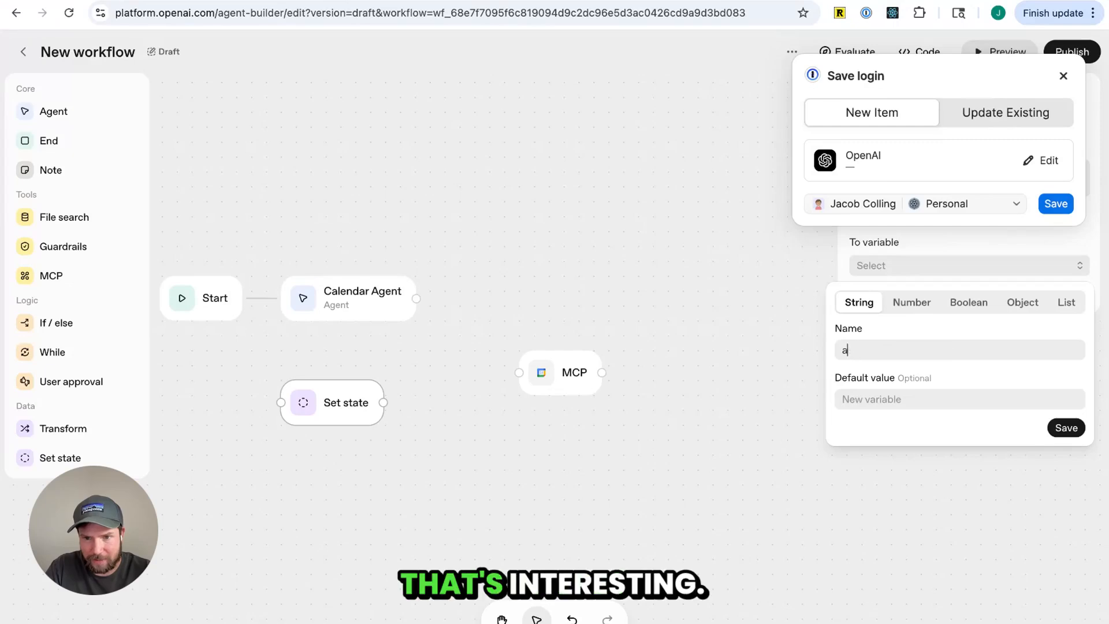
{"action": "type", "text": "lendar_oi"}
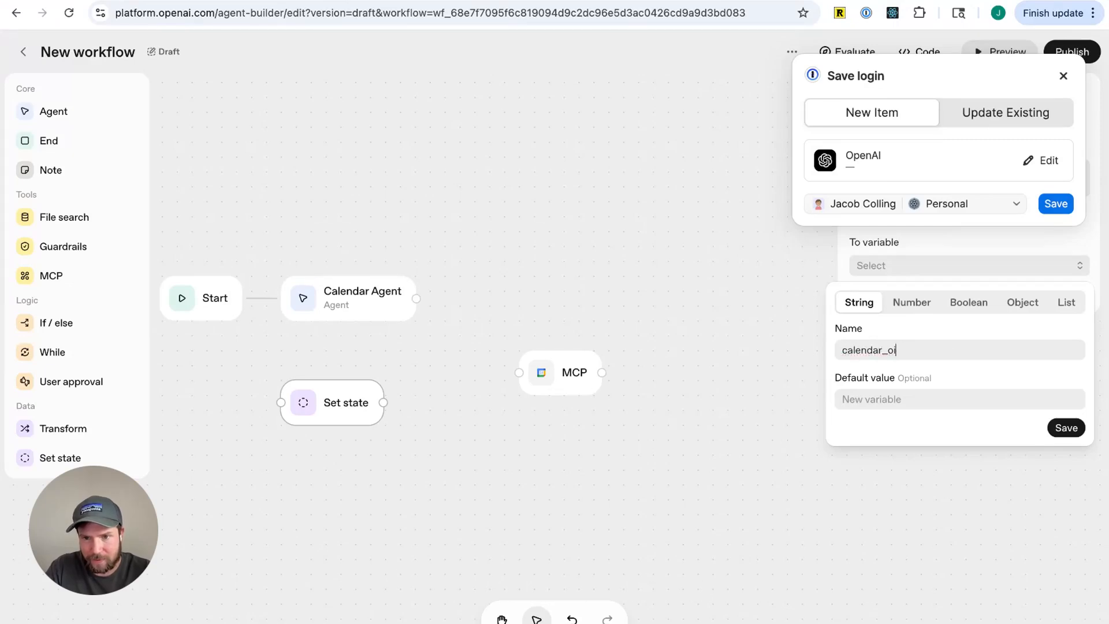
{"action": "key", "text": "BackSpace"}
{"action": "key", "text": "BackSpace"}
{"action": "type", "text": "id"}
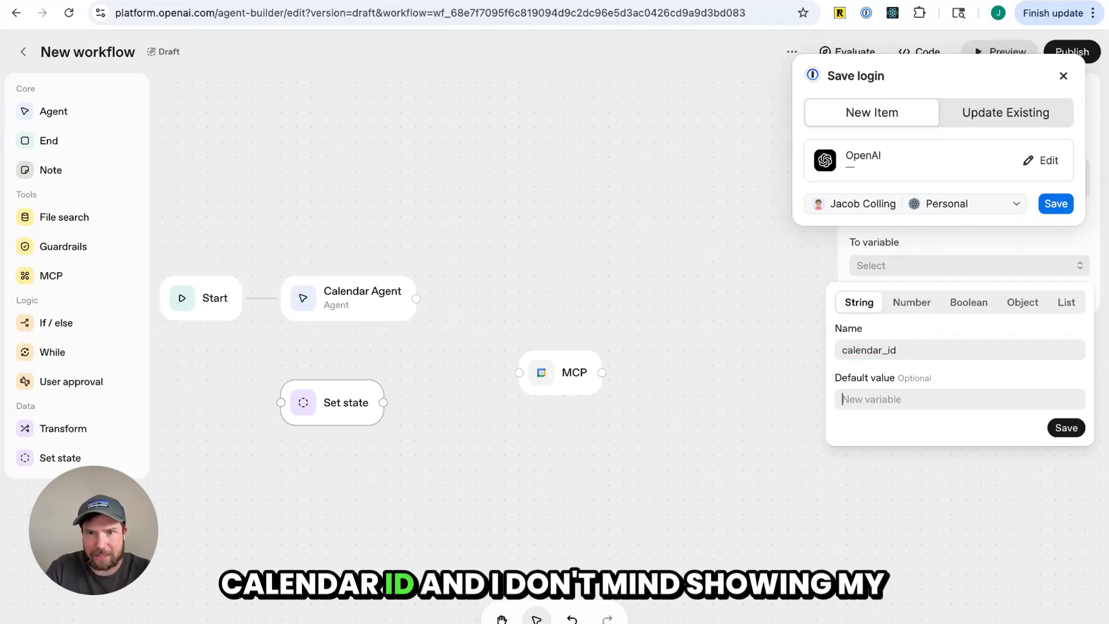
Open a new tab and search the OAuth 2.0 Playground response for the calendar ID
{"action": "key", "text": "super+t"}
{"action": "type", "text": "cal"}
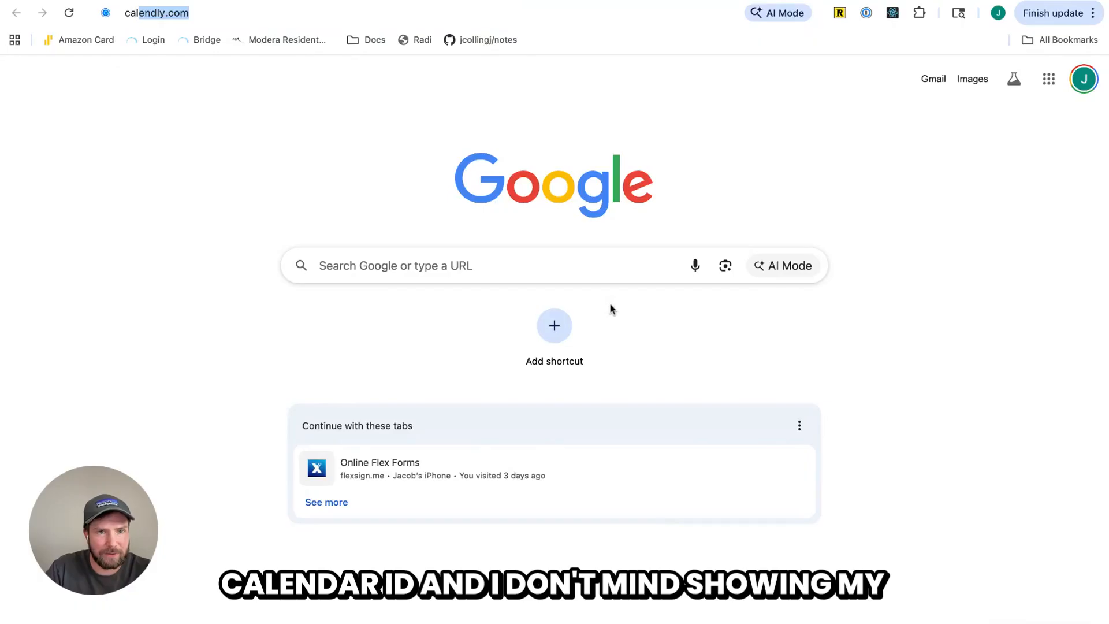
{"action": "type", "text": "enda"}
{"action": "key", "text": "Return"}
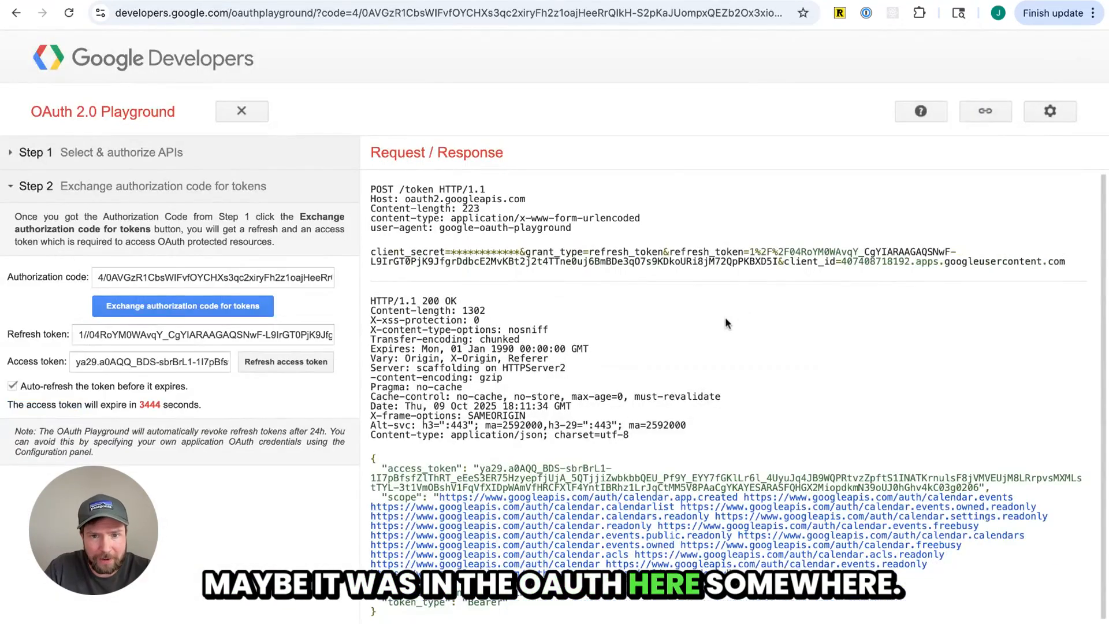
{"action": "scroll", "coordinate": [686, 332], "scroll_direction": "down", "scroll_amount": 1}
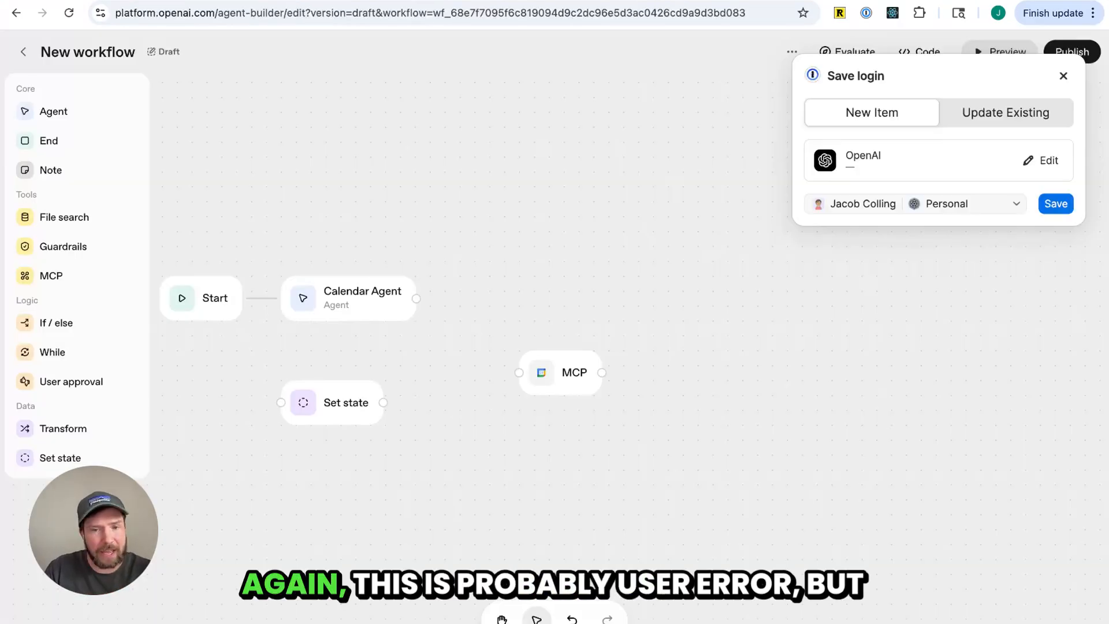
Dismiss the password manager popup and move the Google Calendar MCP node up beside the Calendar Agent
{"action": "left_click", "coordinate": [539, 384]}
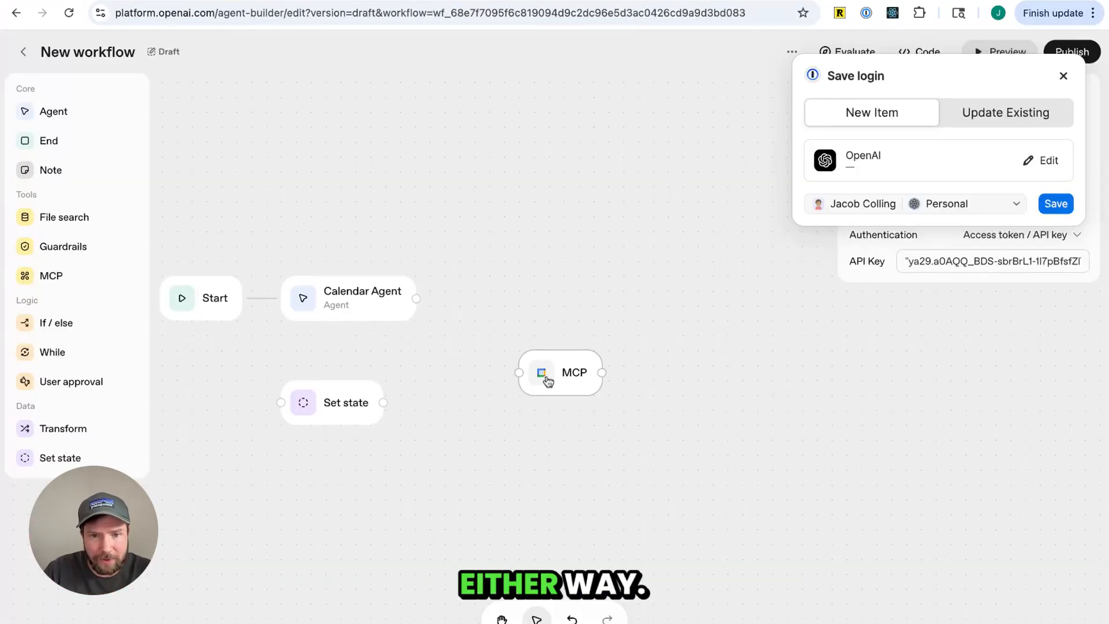
{"action": "left_click", "coordinate": [573, 427]}
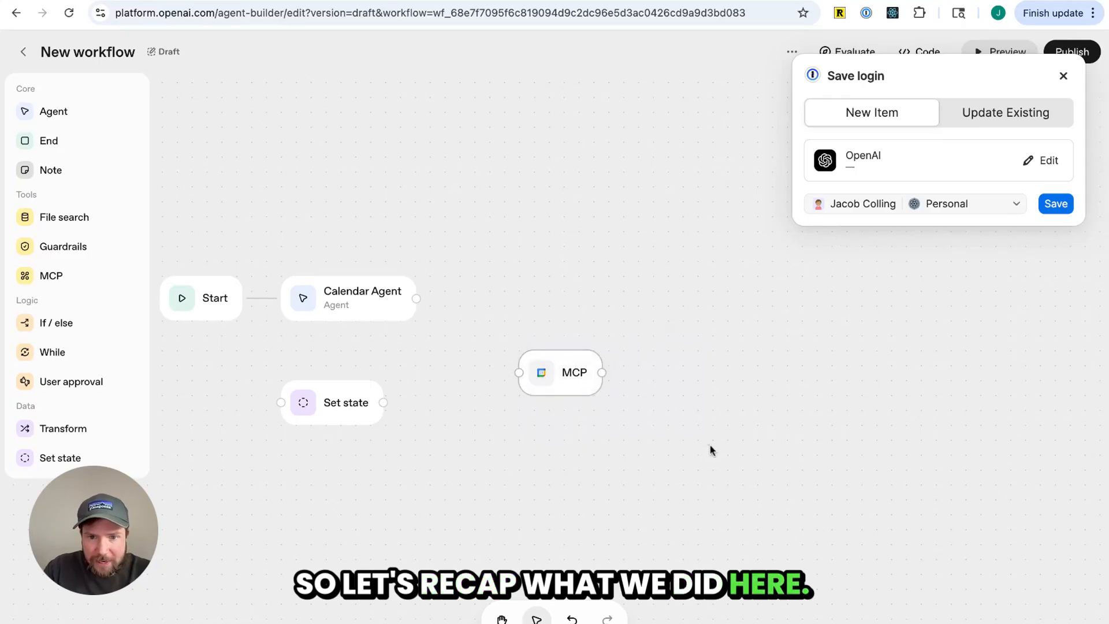
{"action": "left_click", "coordinate": [1063, 76]}
{"action": "left_click", "coordinate": [565, 379]}
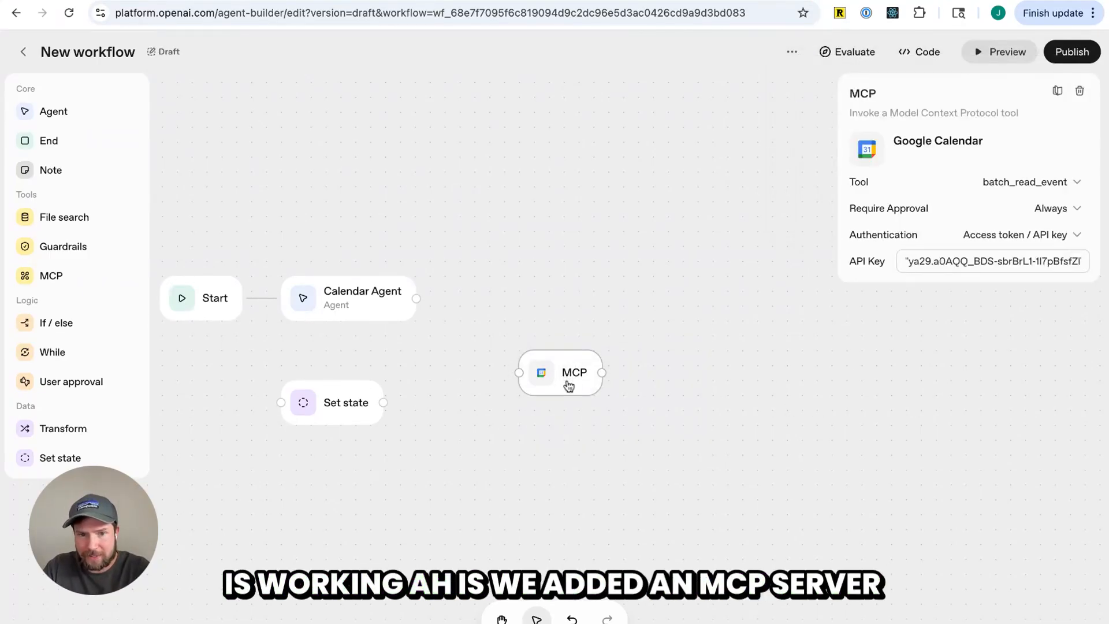
{"action": "left_click_drag", "start_coordinate": [549, 391], "coordinate": [549, 332]}
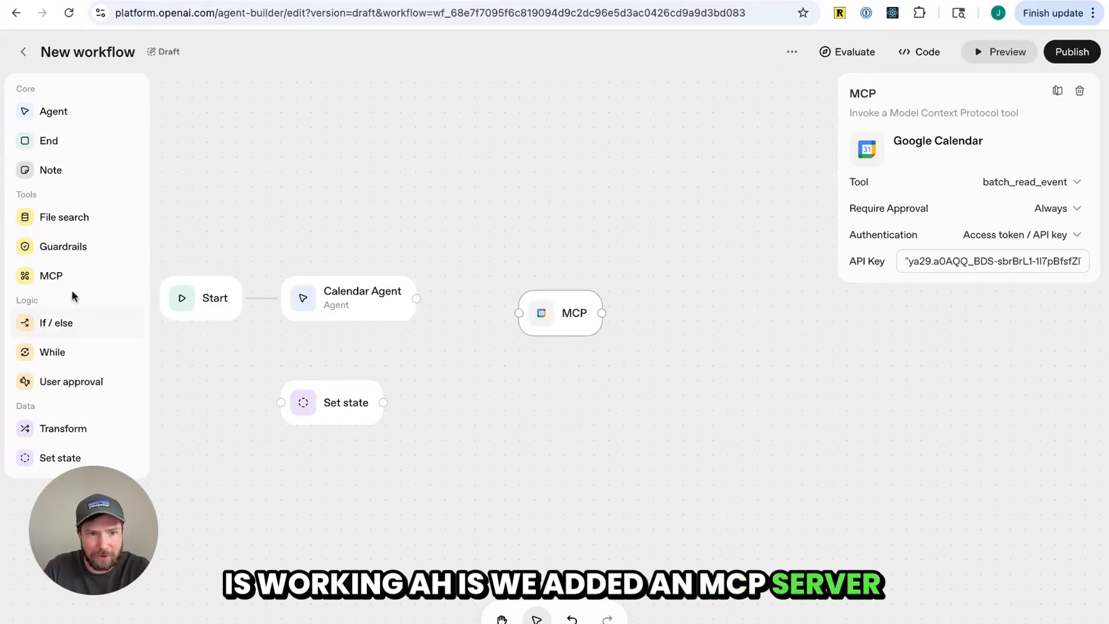
Add a second MCP node below the first and open its Add MCP server dialog
{"action": "left_click_drag", "start_coordinate": [55, 276], "coordinate": [483, 408]}
{"action": "left_click", "coordinate": [523, 428]}
{"action": "left_click", "coordinate": [965, 256]}
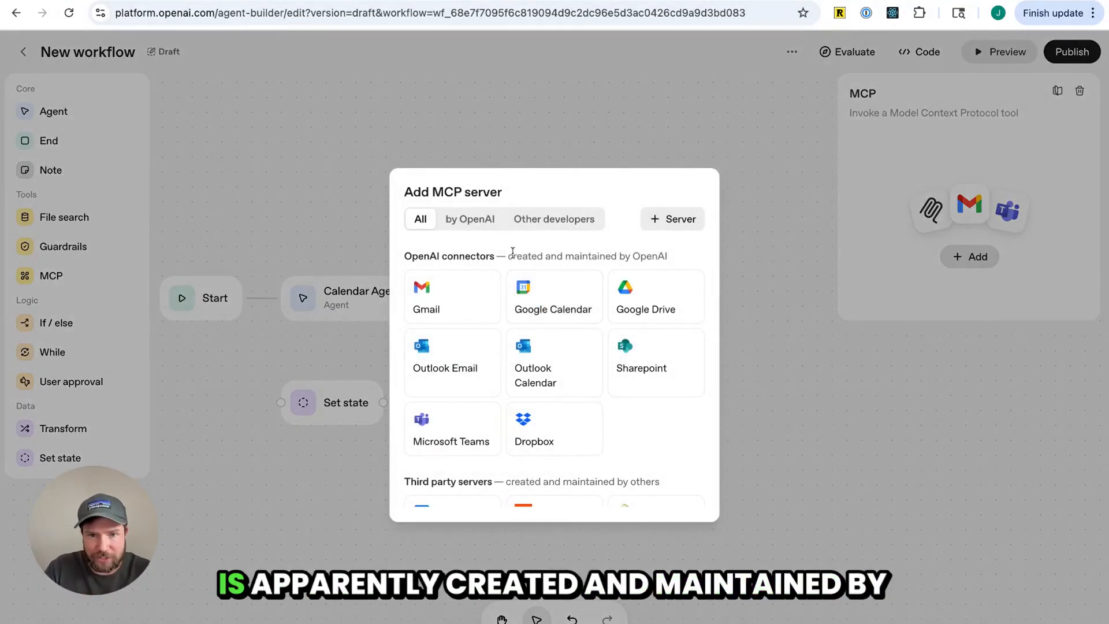
{"action": "left_click_drag", "start_coordinate": [511, 256], "coordinate": [671, 265]}
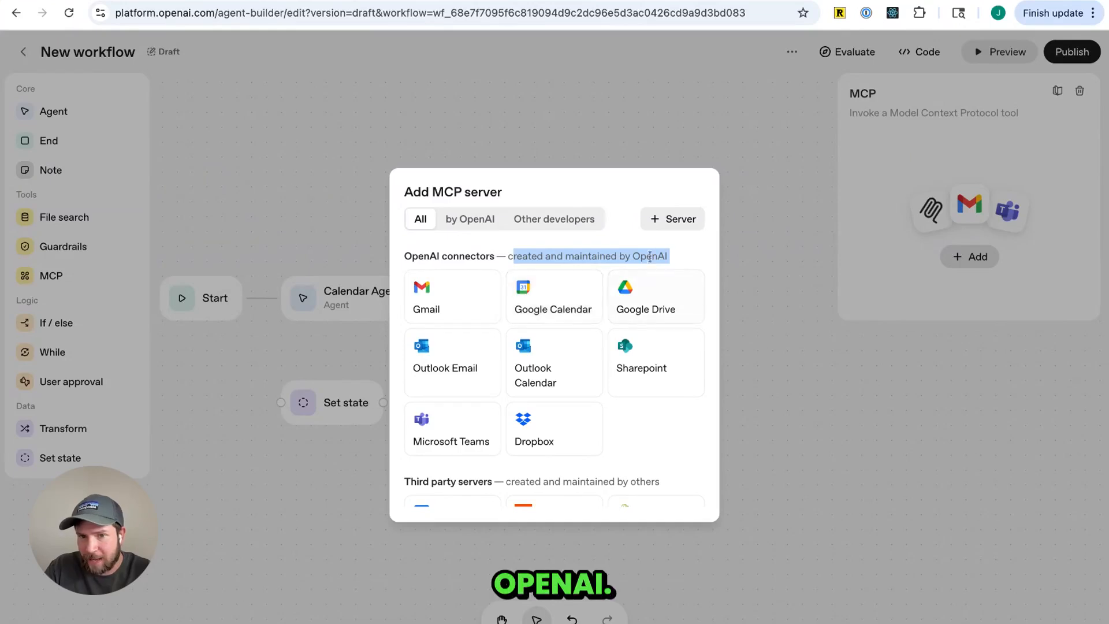
Open the Google Calendar connector's connection form and its access token link, then close it without connecting
{"action": "left_click", "coordinate": [540, 318]}
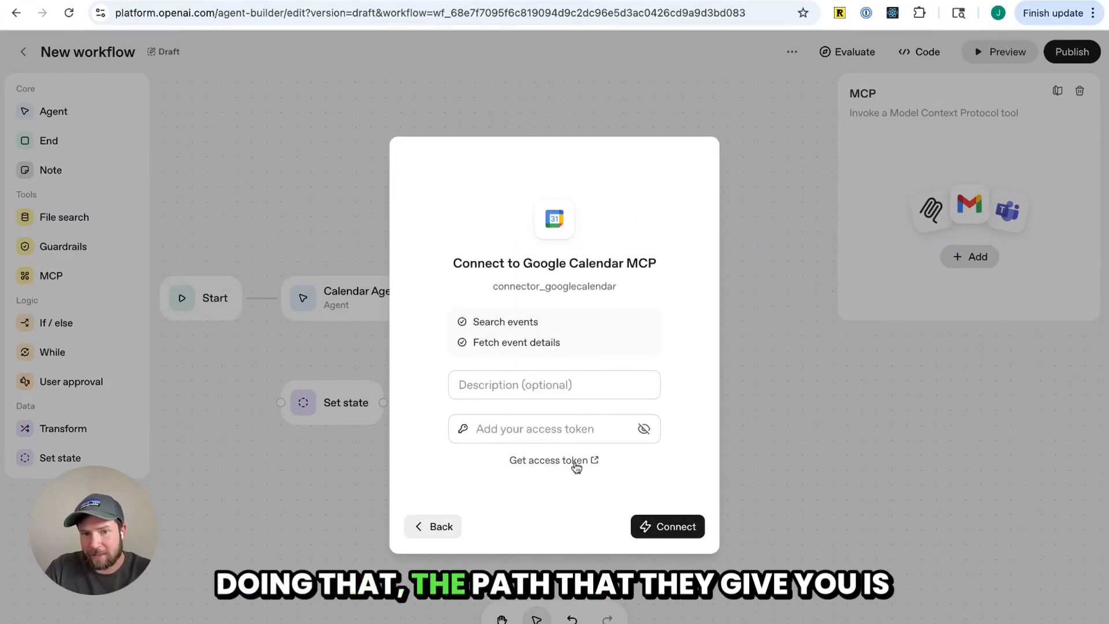
{"action": "left_click", "coordinate": [473, 435]}
{"action": "left_click", "coordinate": [458, 454]}
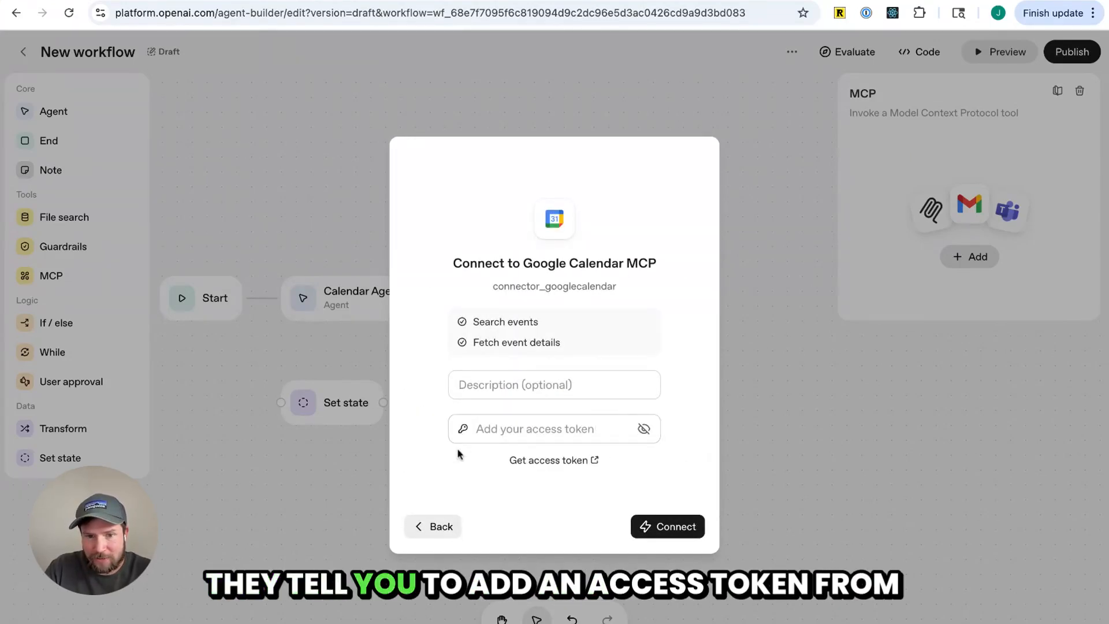
{"action": "left_click", "coordinate": [537, 462]}
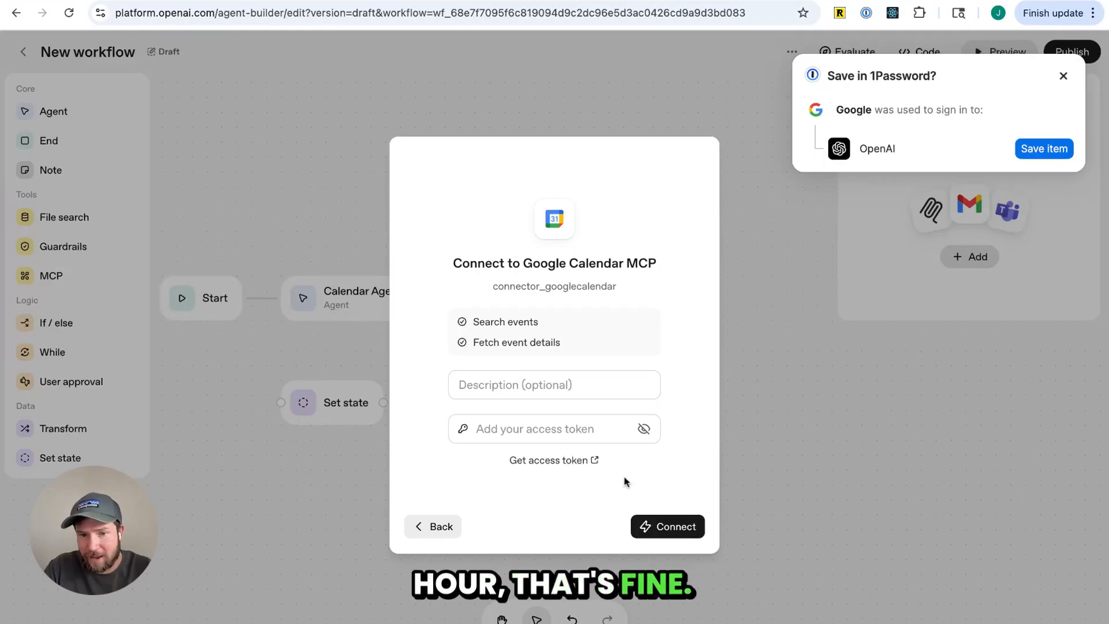
{"action": "left_click", "coordinate": [1063, 77]}
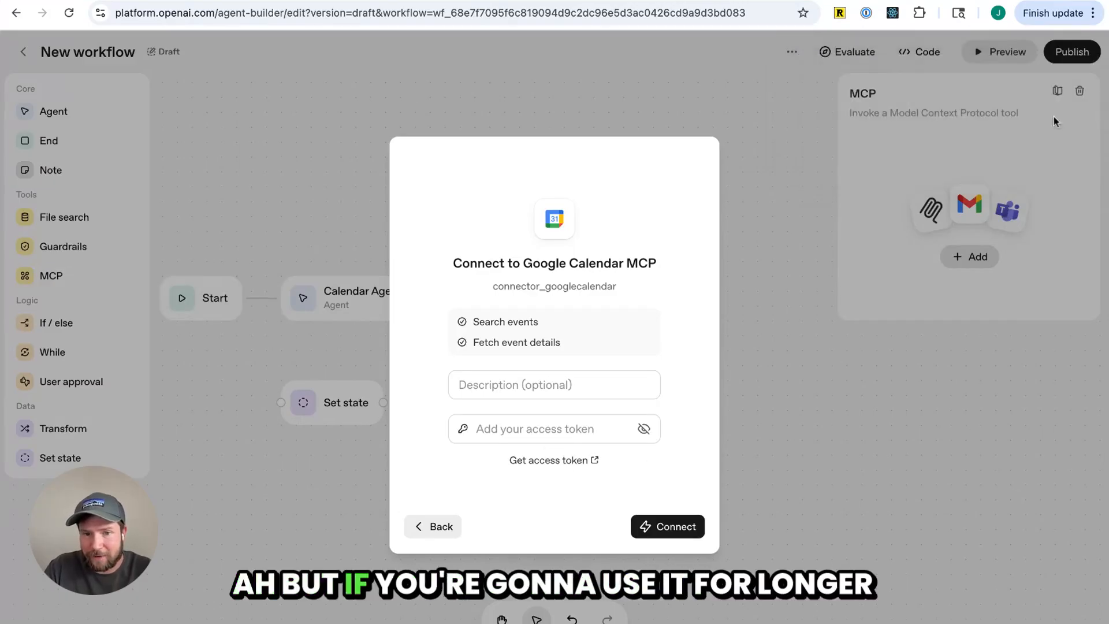
{"action": "left_click", "coordinate": [735, 498]}
{"action": "left_click", "coordinate": [655, 475]}
{"action": "left_click", "coordinate": [547, 429]}
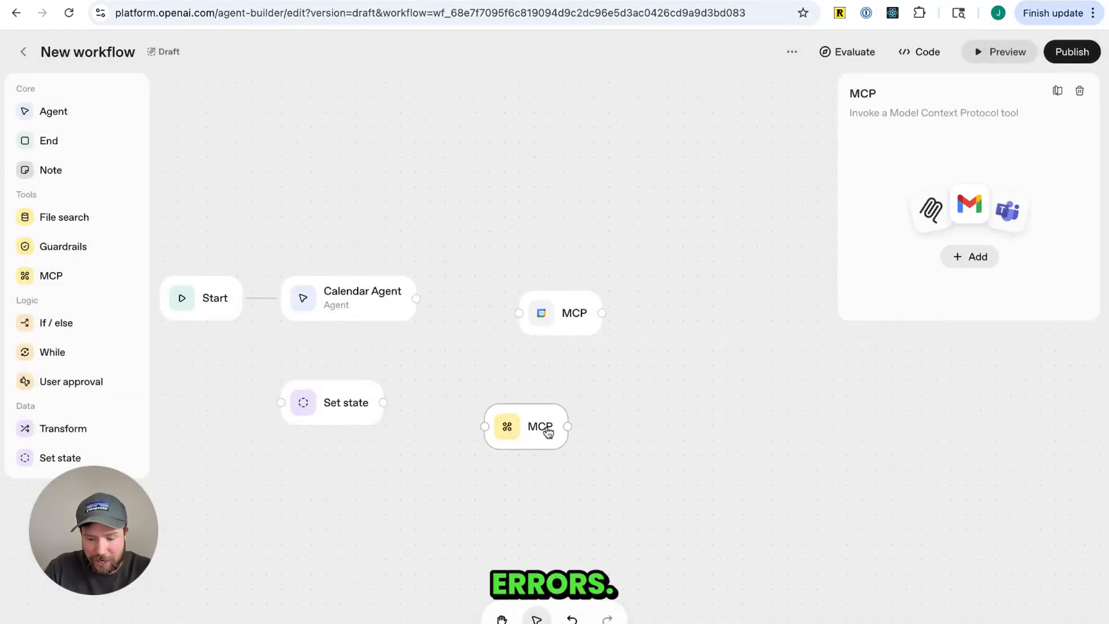
Connect the Calendar Agent to the Google Calendar MCP node and inspect the new edge
{"action": "left_click", "coordinate": [480, 315]}
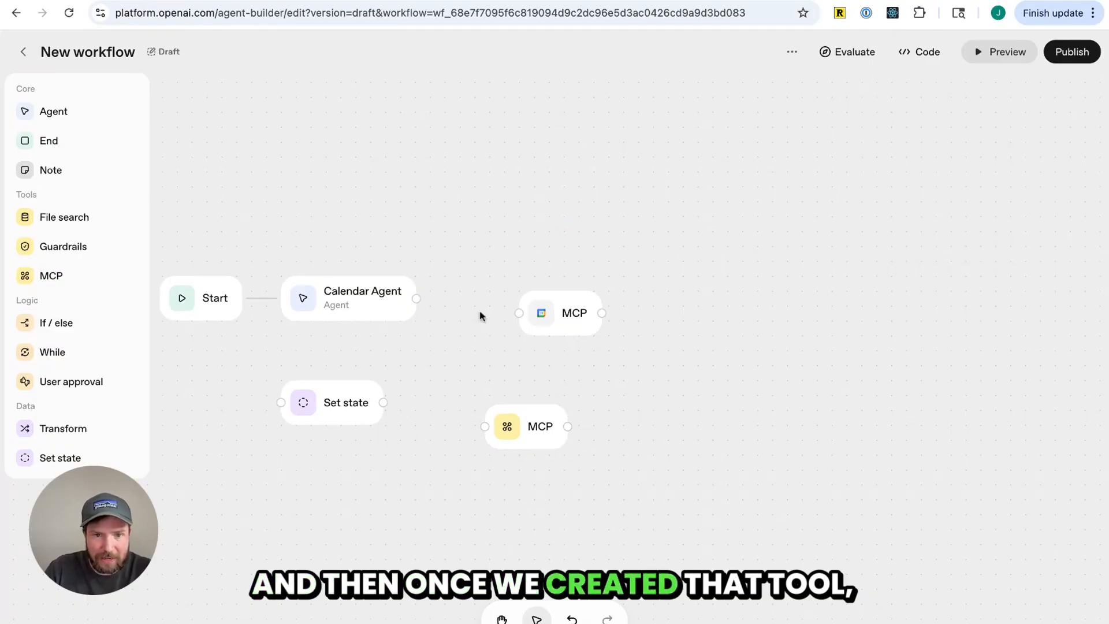
{"action": "left_click_drag", "start_coordinate": [416, 298], "coordinate": [519, 312]}
{"action": "left_click", "coordinate": [467, 306]}
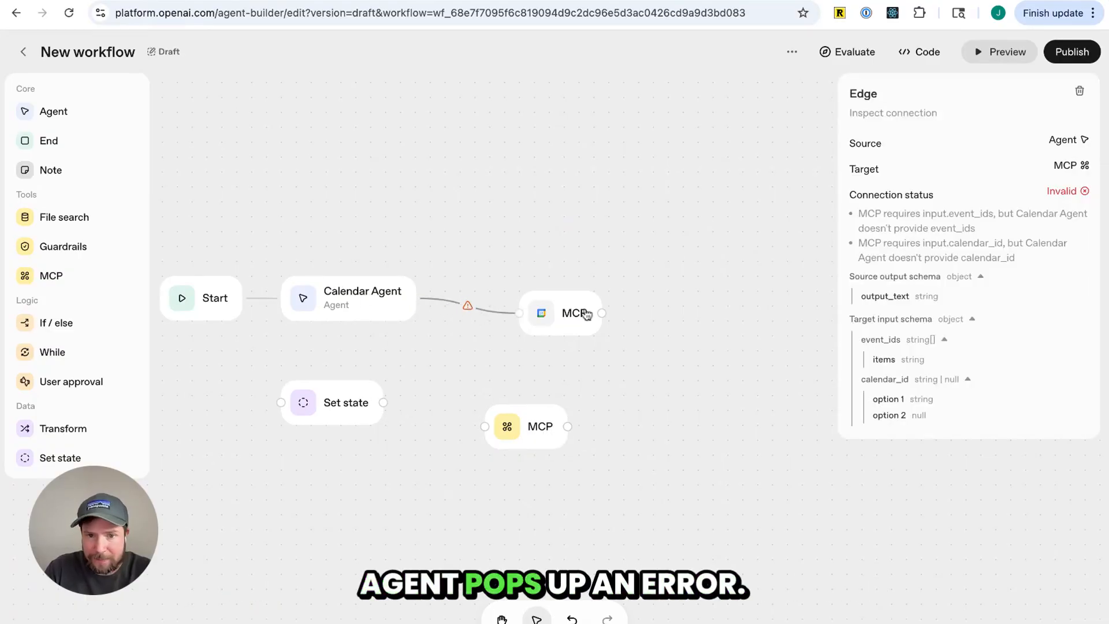
Nudge the Google Calendar MCP node slightly right and down, re-checking its edge from the Calendar Agent
{"action": "left_click_drag", "start_coordinate": [581, 319], "coordinate": [596, 319]}
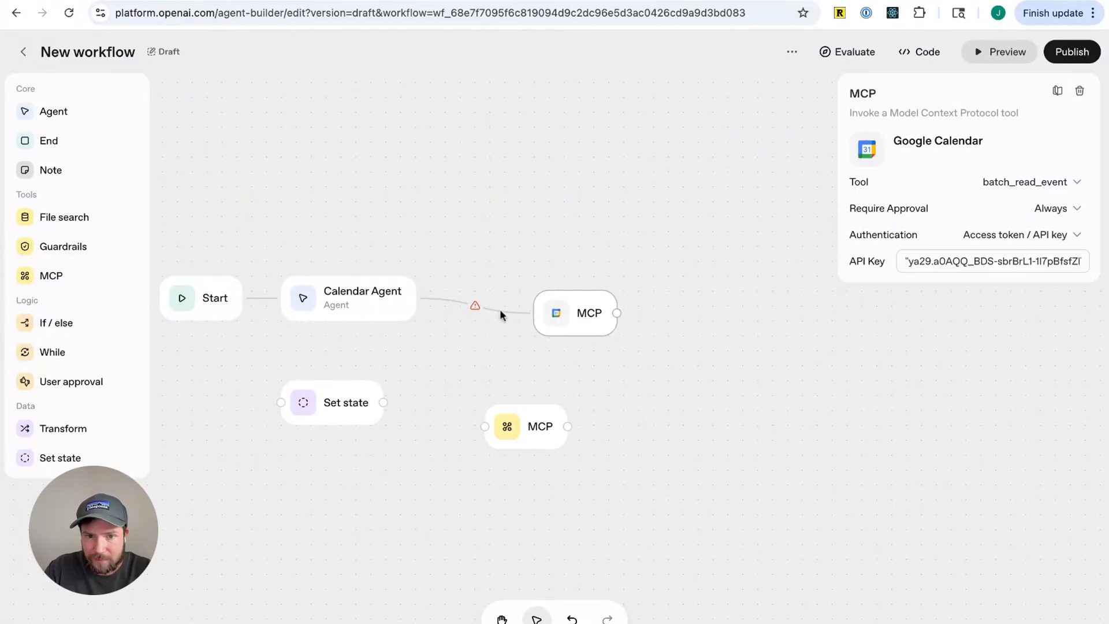
{"action": "left_click", "coordinate": [473, 307]}
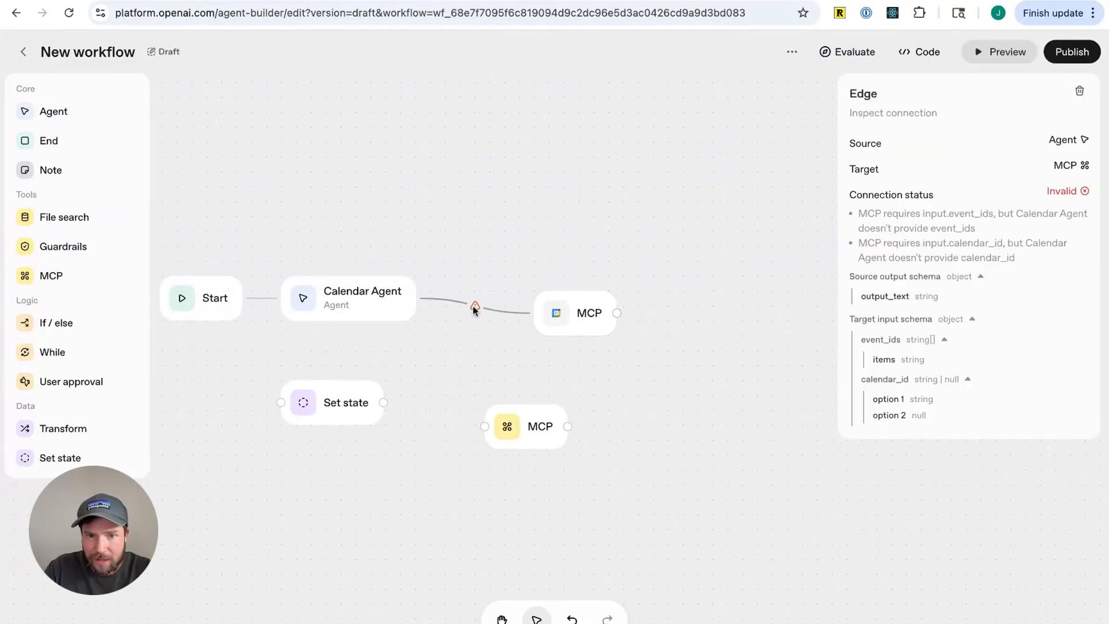
{"action": "left_click", "coordinate": [584, 322]}
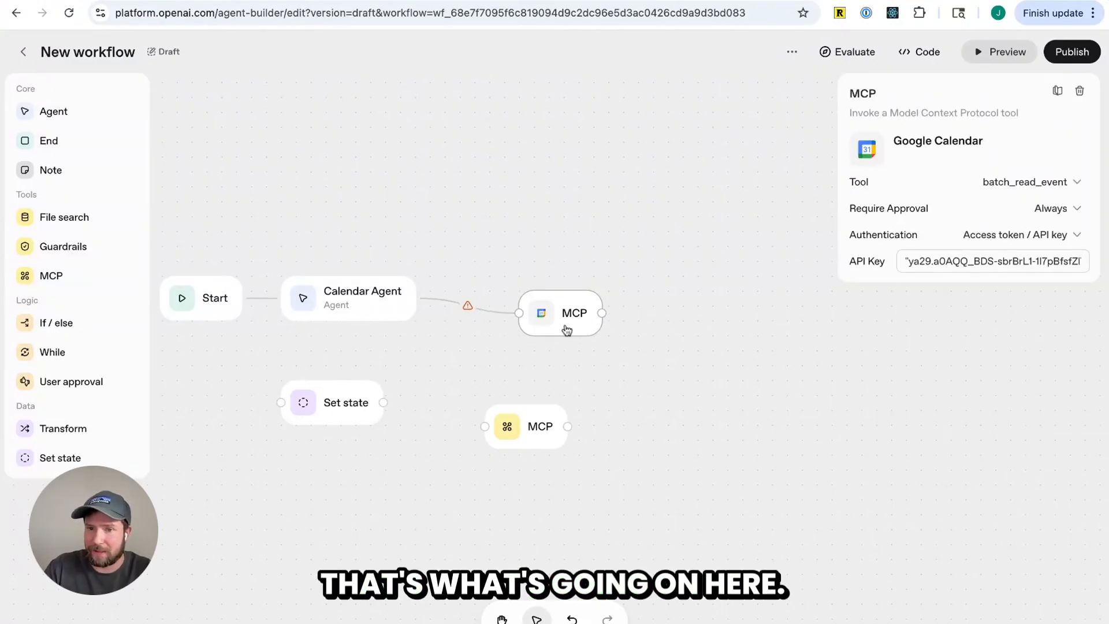
{"action": "left_click", "coordinate": [590, 348]}
{"action": "mouse_move", "coordinate": [553, 315]}
{"action": "left_mouse_down"}
{"action": "mouse_move", "coordinate": [560, 307]}
{"action": "mouse_move", "coordinate": [554, 331]}
{"action": "left_mouse_up"}
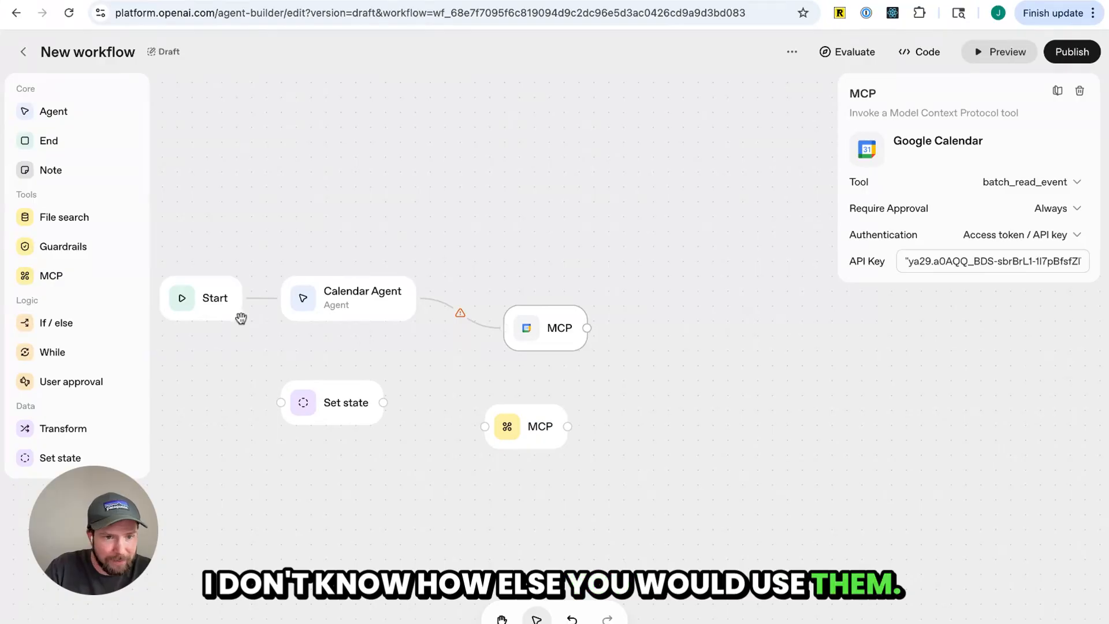
Try adding an If / else node connected after the Google Calendar MCP node, then delete it
{"action": "left_click", "coordinate": [77, 331]}
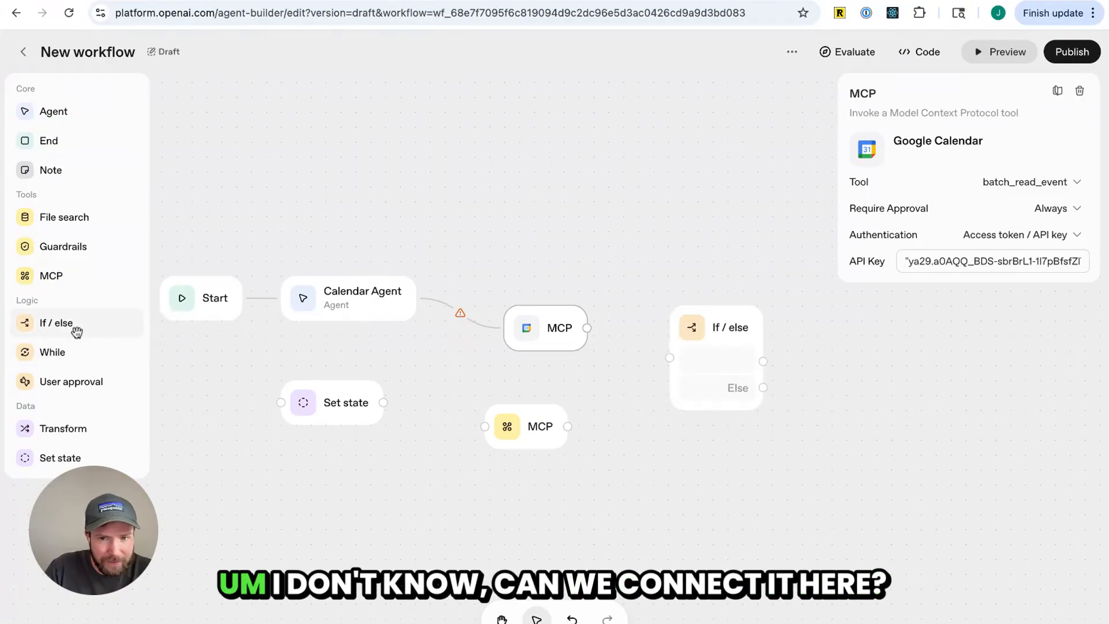
{"action": "left_click_drag", "start_coordinate": [587, 328], "coordinate": [669, 358]}
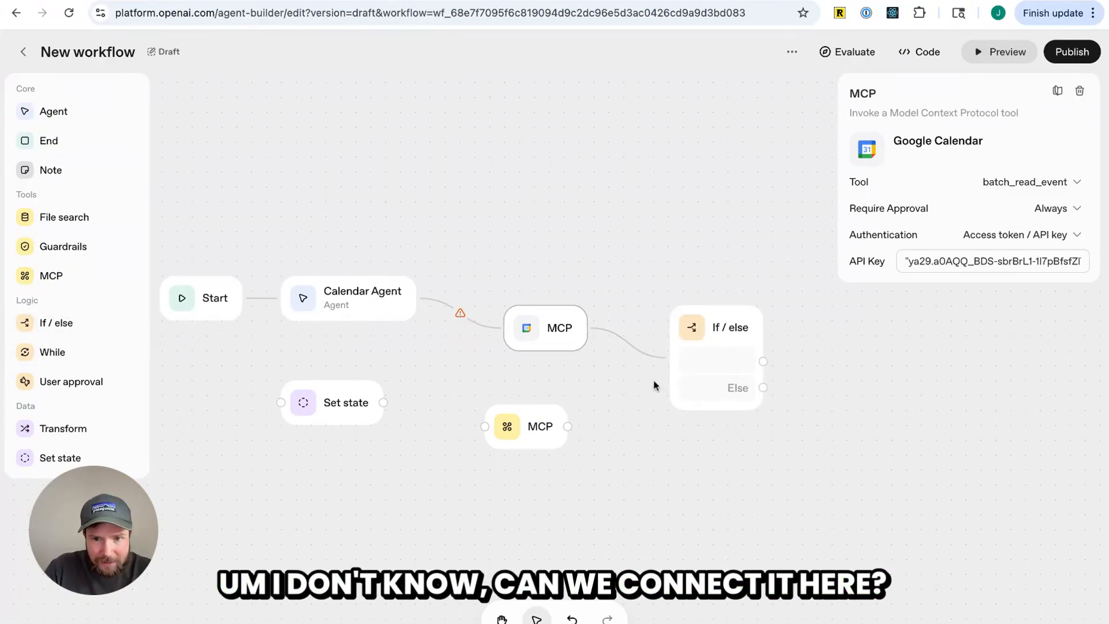
{"action": "left_click", "coordinate": [615, 336]}
{"action": "left_click", "coordinate": [557, 333]}
{"action": "left_click", "coordinate": [692, 346]}
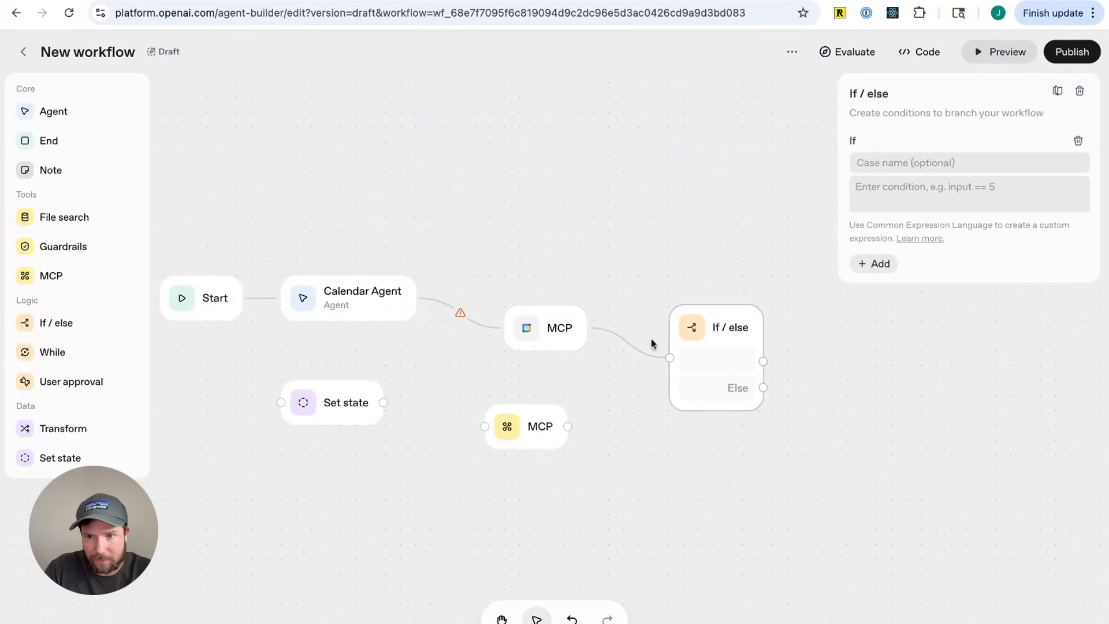
{"action": "left_click", "coordinate": [650, 343]}
{"action": "left_click", "coordinate": [540, 332]}
{"action": "left_click", "coordinate": [703, 343]}
{"action": "key", "text": "BackSpace"}
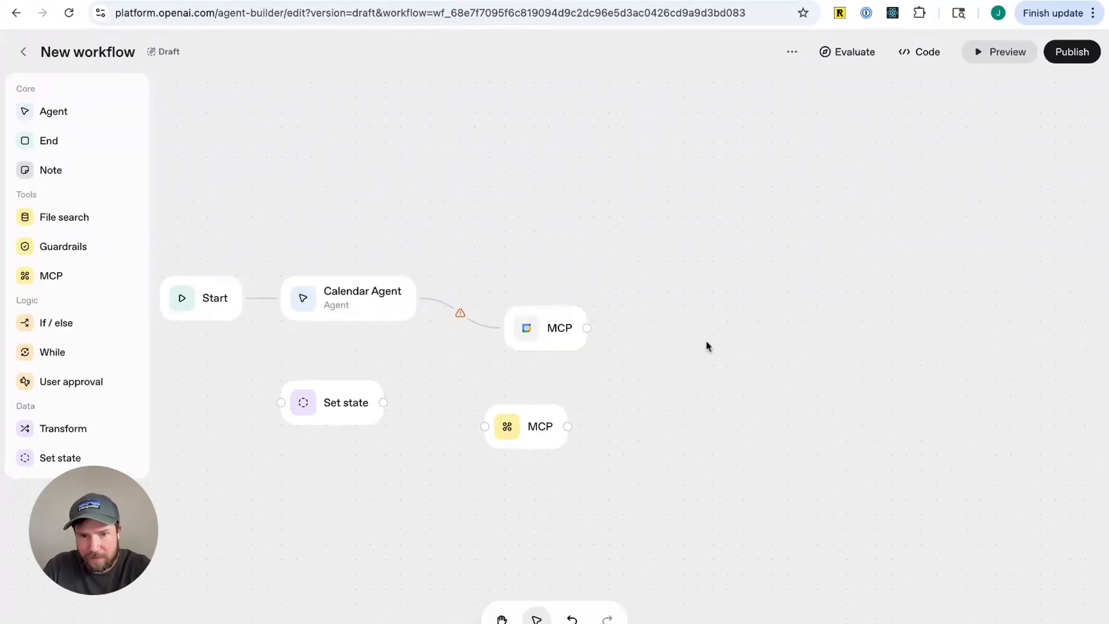
Try to preview the workflow and select the Google Calendar MCP node
{"action": "left_click", "coordinate": [996, 61]}
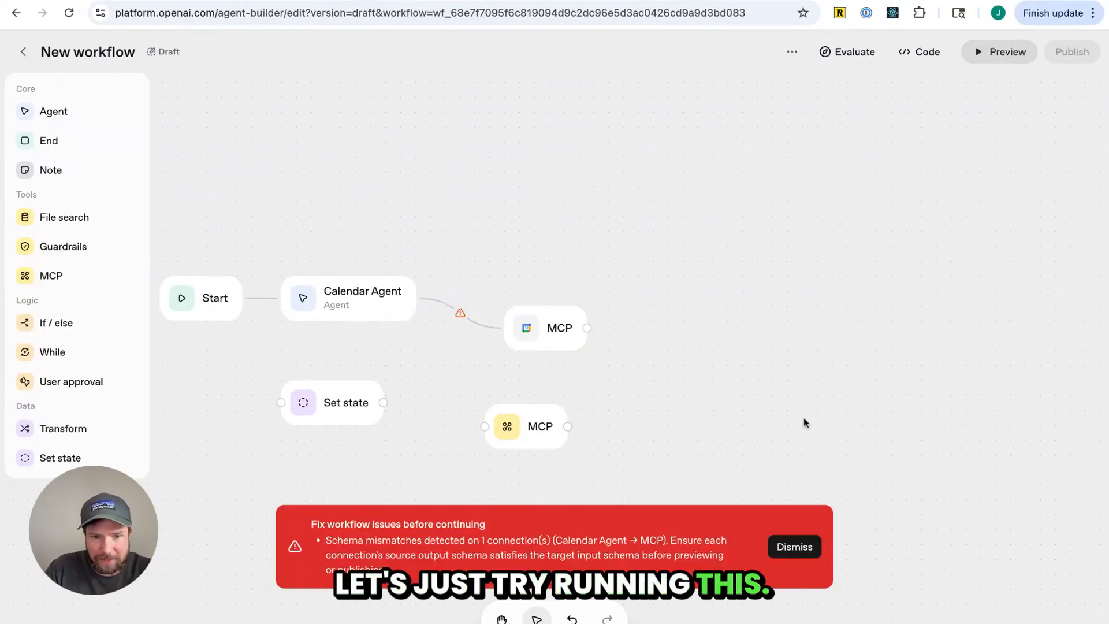
{"action": "left_click", "coordinate": [578, 330]}
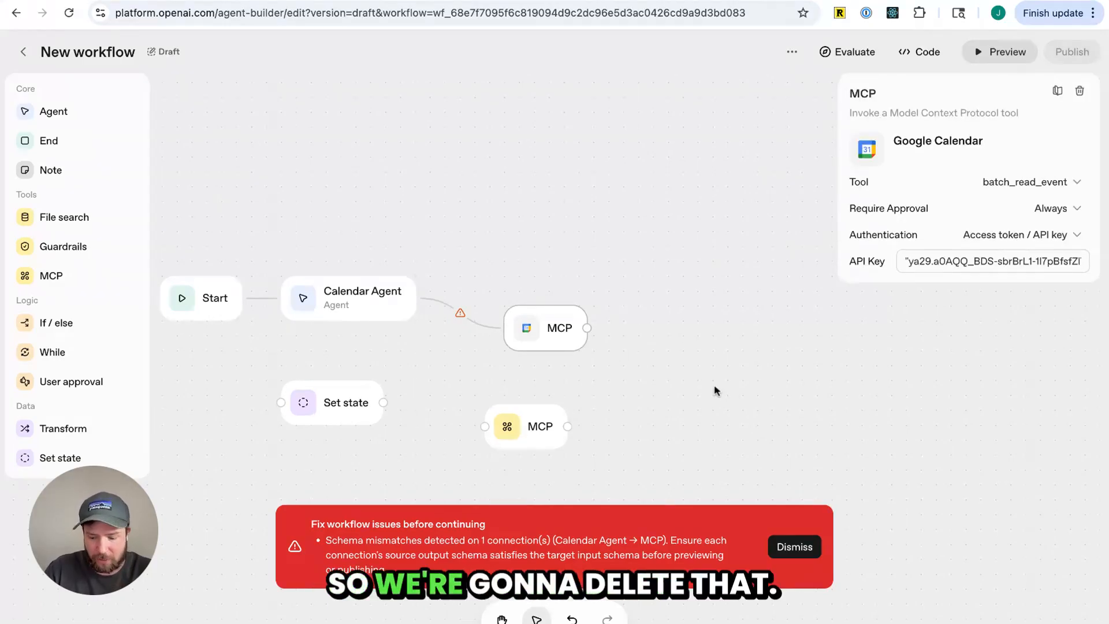
Delete both MCP nodes and the Set state node, leaving only Start and the Calendar Agent
{"action": "key", "text": "BackSpace"}
{"action": "left_click_drag", "start_coordinate": [190, 348], "coordinate": [629, 472]}
{"action": "key", "text": "BackSpace"}
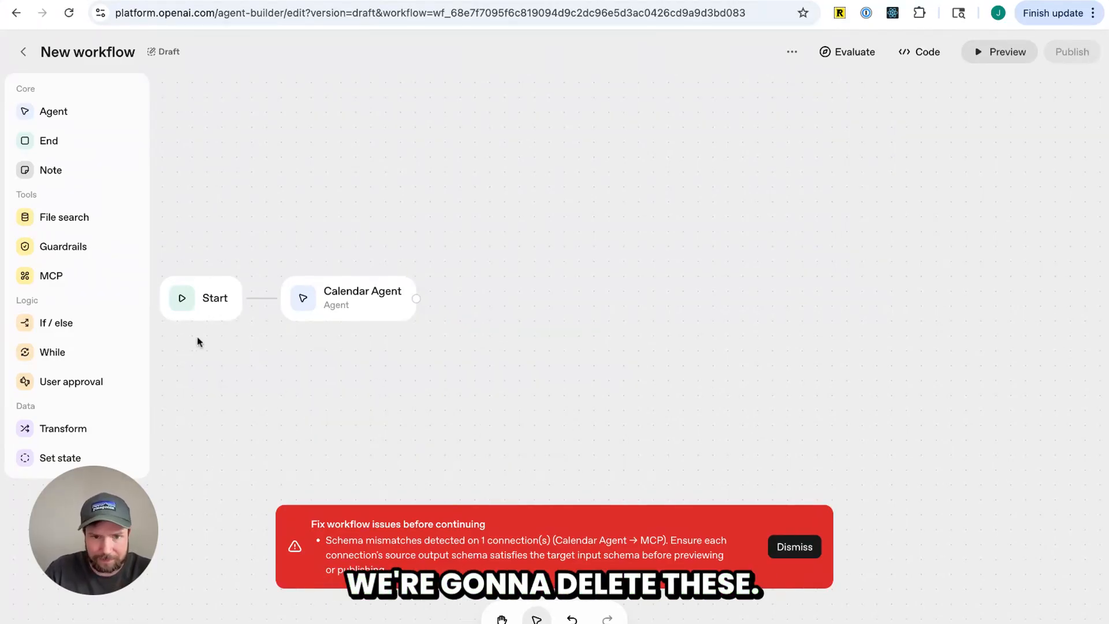
Add the hosted Google Calendar MCP server as a tool on the Calendar Agent, pasting the access token and connecting
{"action": "left_click", "coordinate": [384, 296]}
{"action": "left_click", "coordinate": [795, 546]}
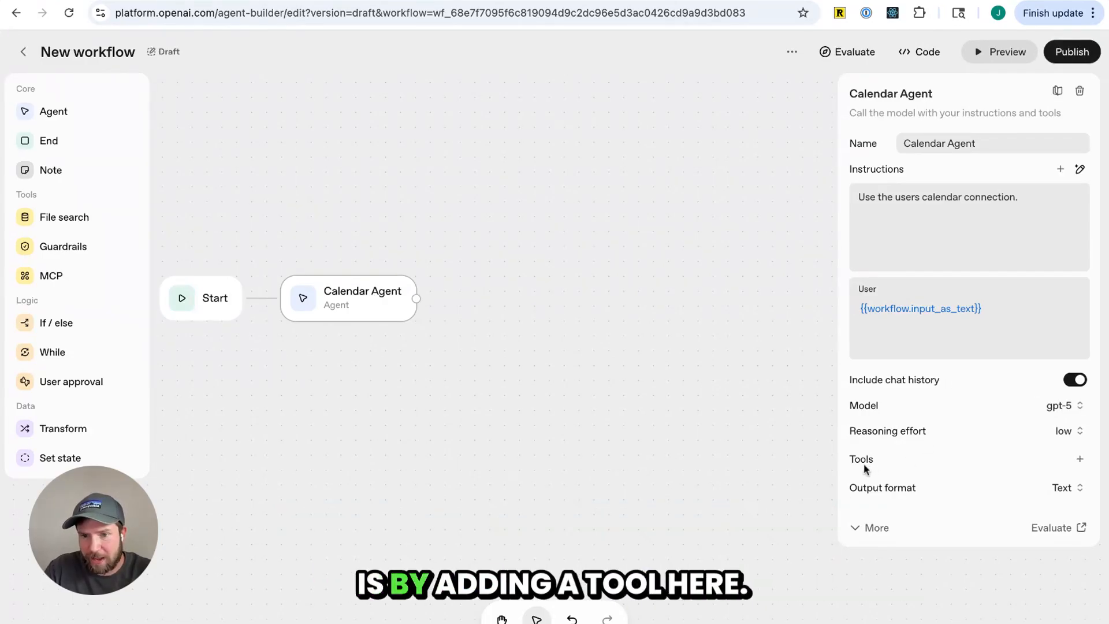
{"action": "left_click", "coordinate": [1080, 460]}
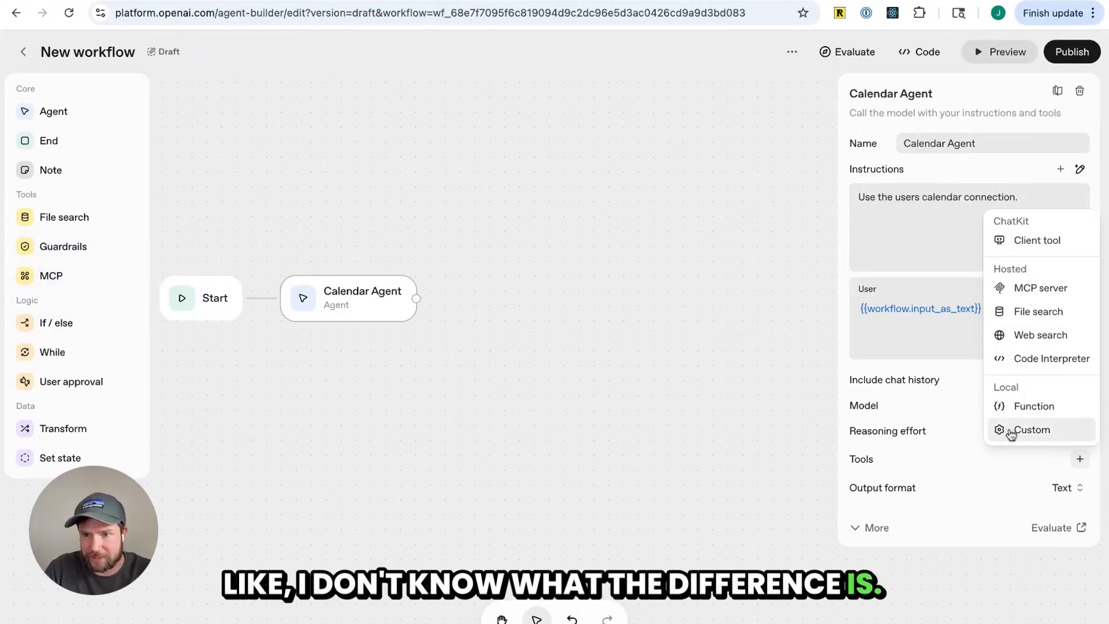
{"action": "left_click", "coordinate": [1065, 293]}
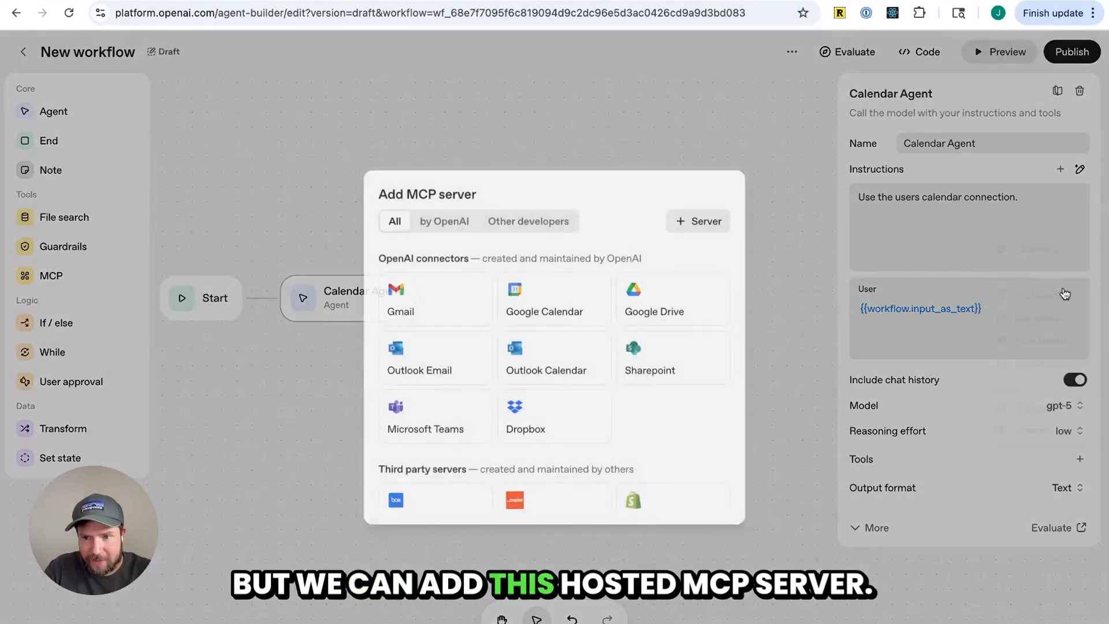
{"action": "left_click", "coordinate": [566, 305]}
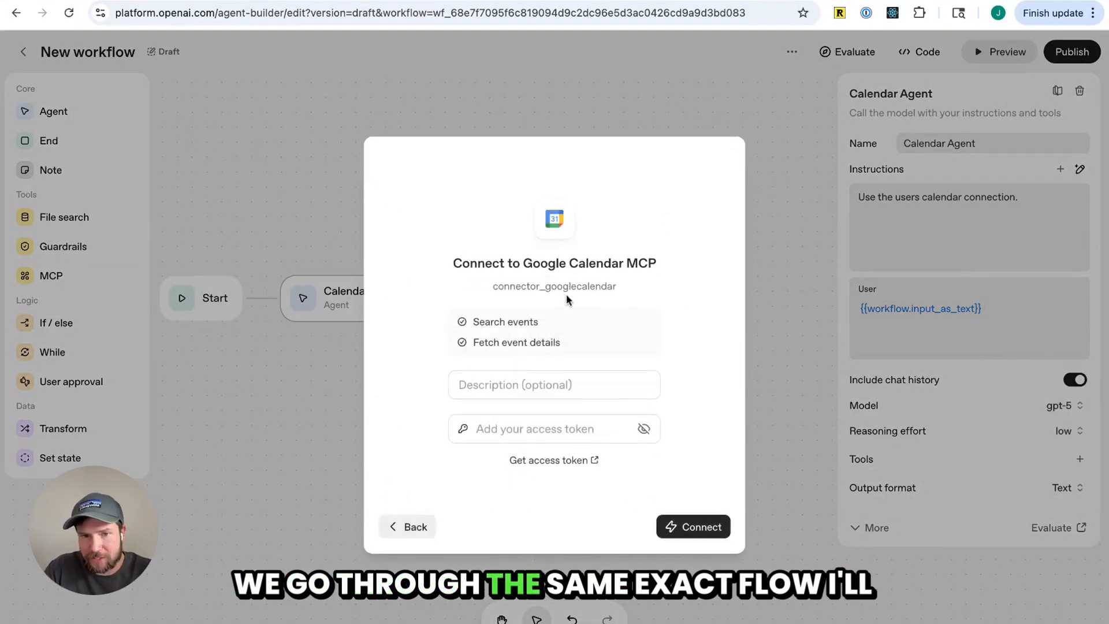
{"action": "left_click", "coordinate": [570, 435]}
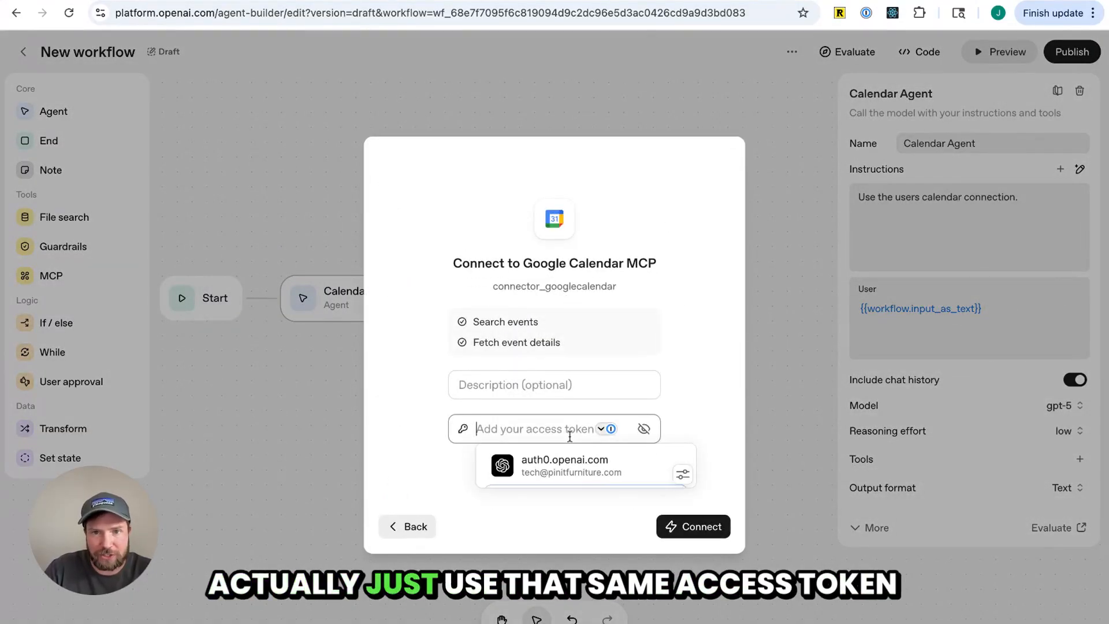
{"action": "key", "text": "ctrl+v"}
{"action": "left_click", "coordinate": [710, 528]}
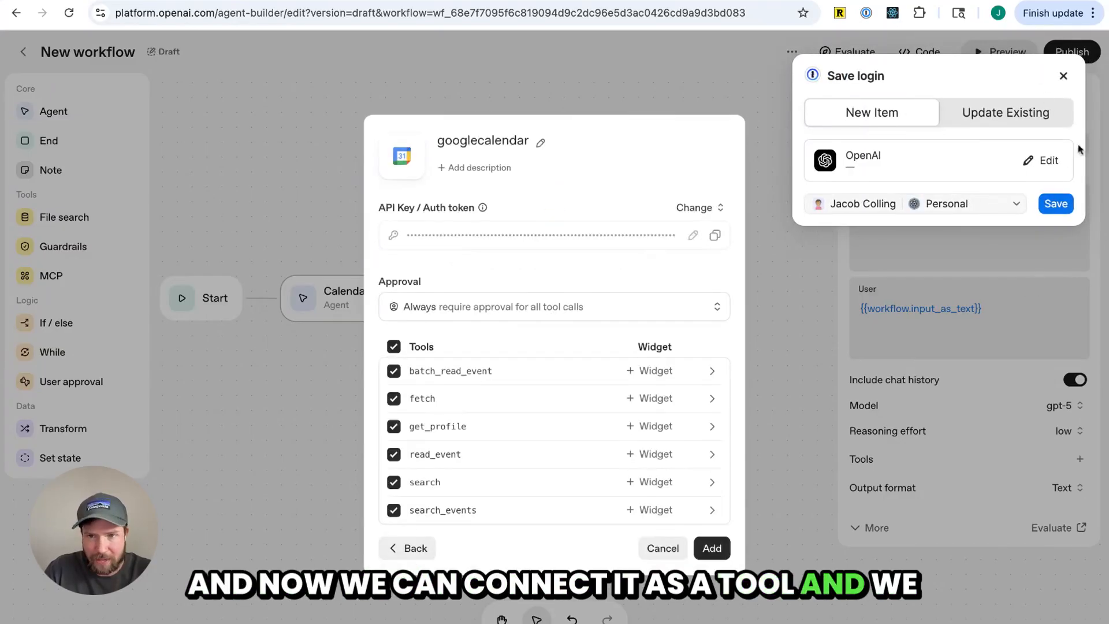
Set the Google Calendar server's approval to Never require approval for any tool call
{"action": "left_click", "coordinate": [1063, 77]}
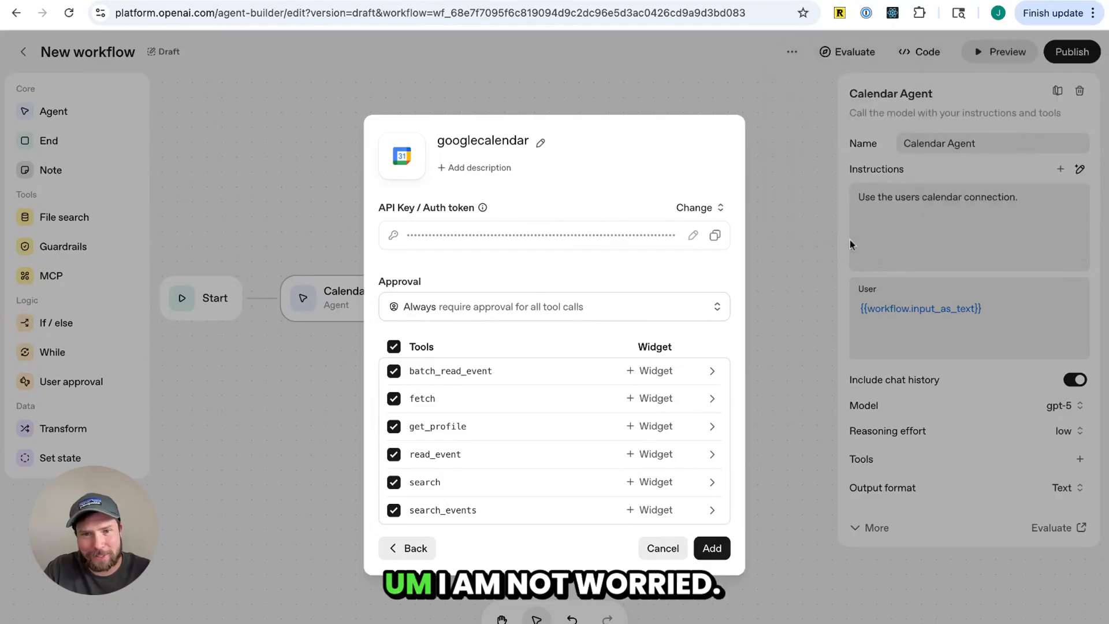
{"action": "left_click", "coordinate": [503, 317]}
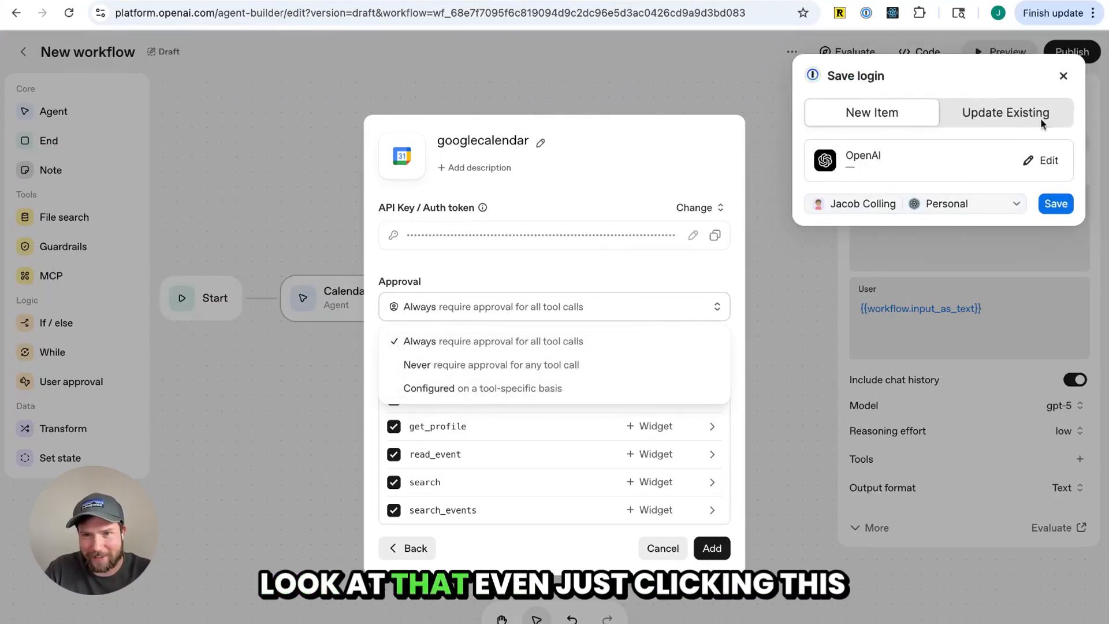
{"action": "left_click", "coordinate": [1063, 75]}
{"action": "left_click", "coordinate": [612, 284]}
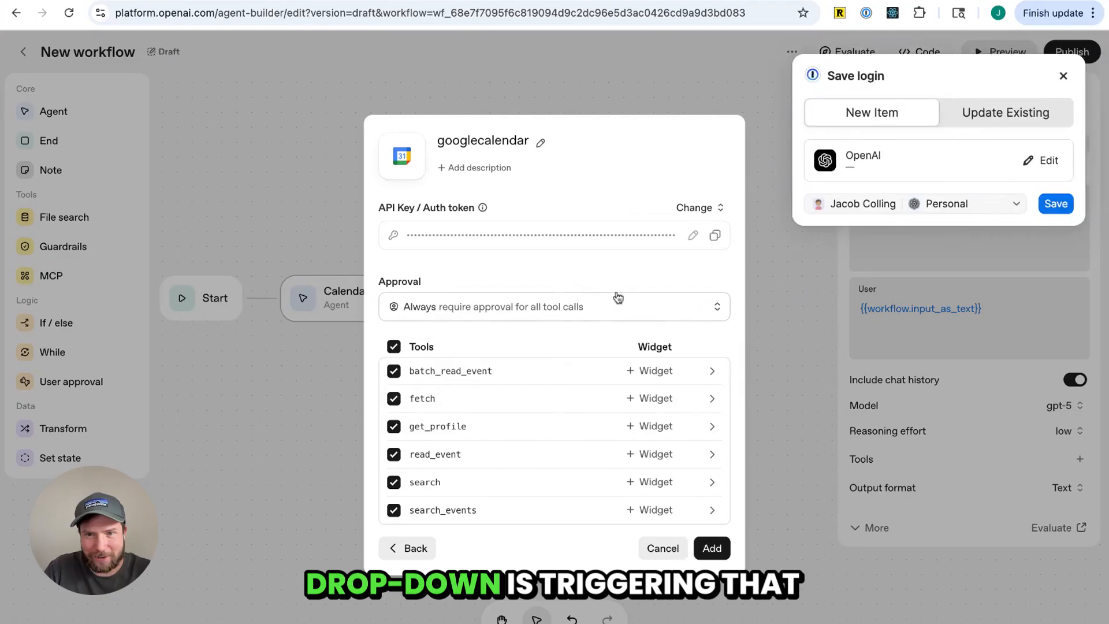
{"action": "left_click", "coordinate": [1065, 77]}
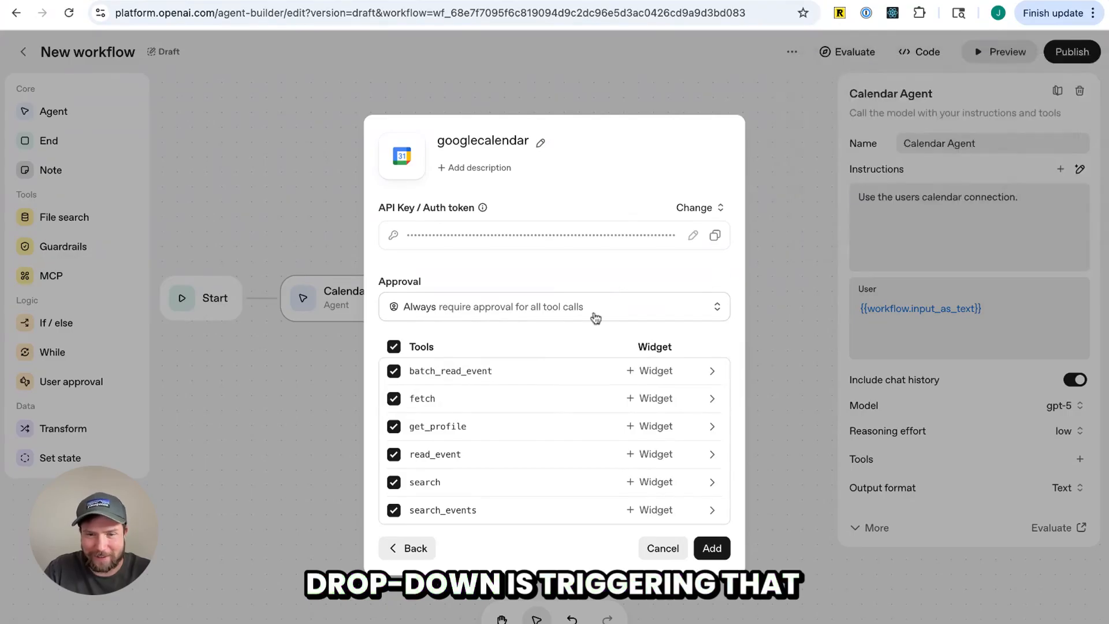
{"action": "left_click", "coordinate": [633, 310]}
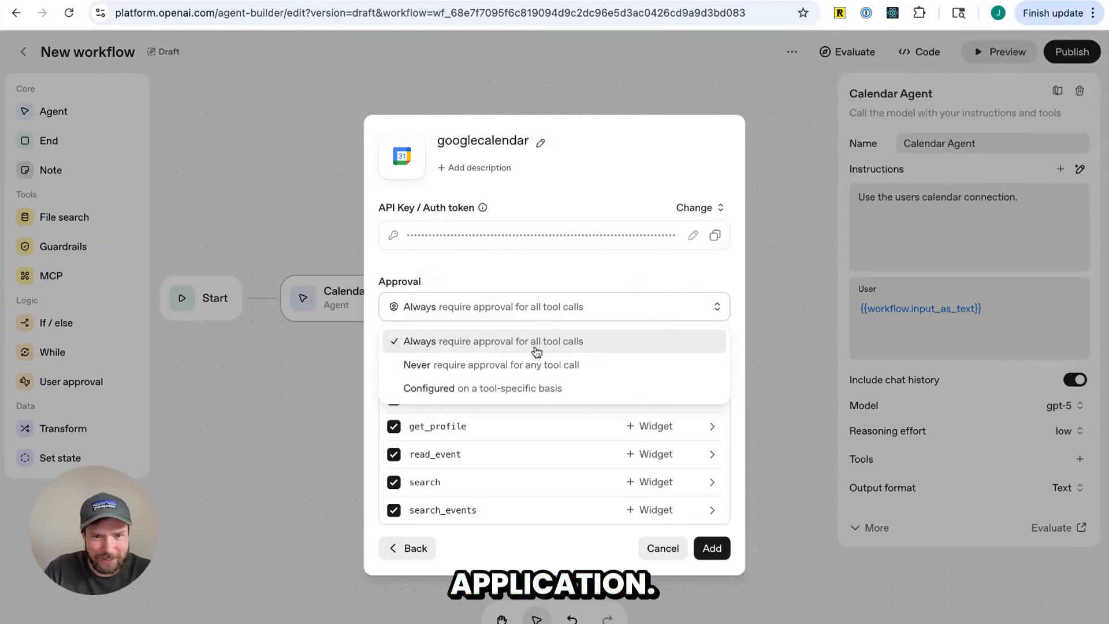
{"action": "left_click", "coordinate": [510, 365]}
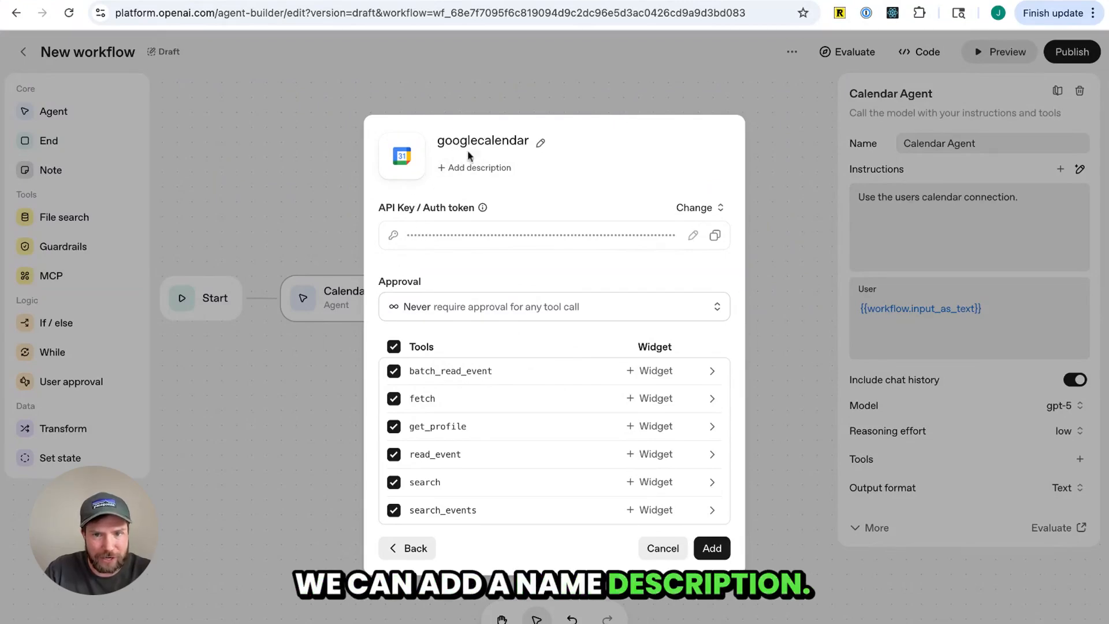
Add the googlecalendar MCP server with all its tools to the agent
{"action": "triple_click", "coordinate": [403, 208]}
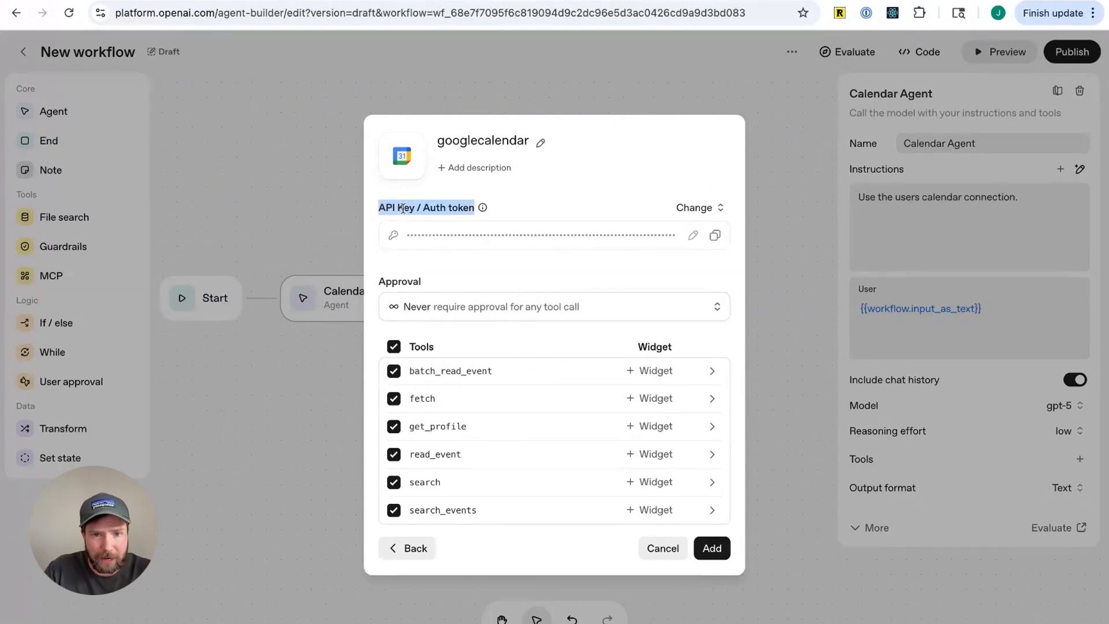
{"action": "left_click", "coordinate": [463, 273]}
{"action": "double_click", "coordinate": [400, 283]}
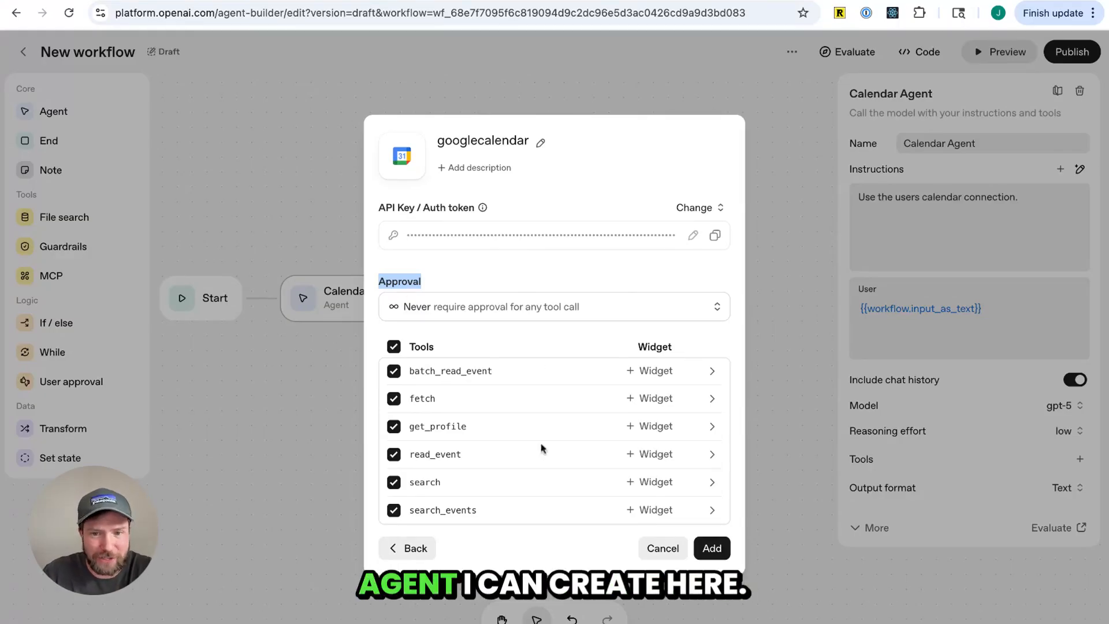
{"action": "left_click", "coordinate": [713, 548]}
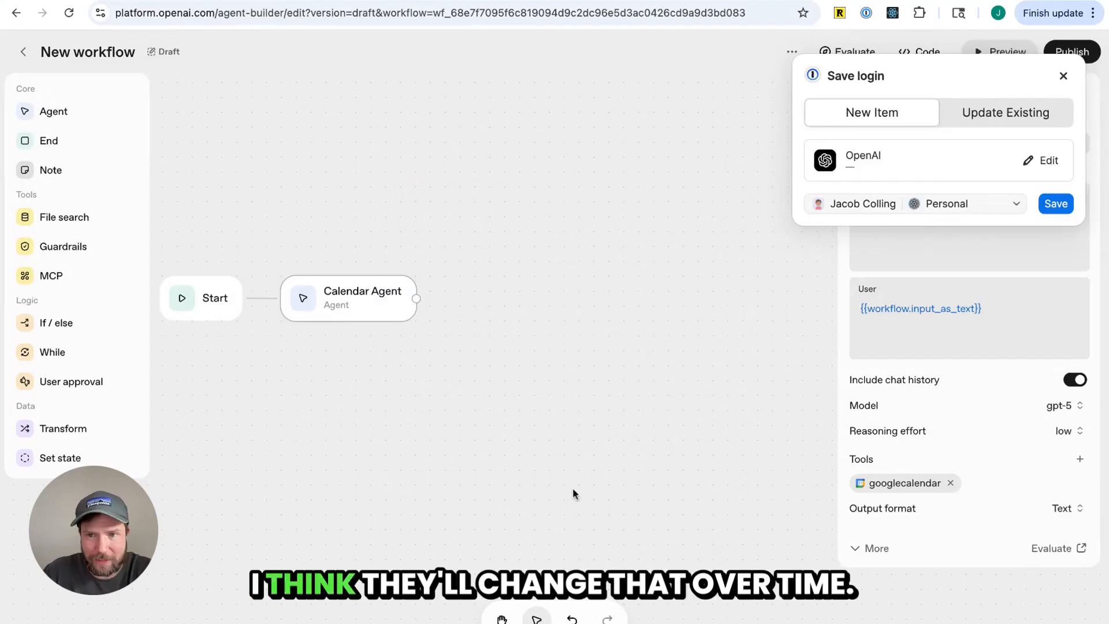
{"action": "left_click", "coordinate": [1064, 78]}
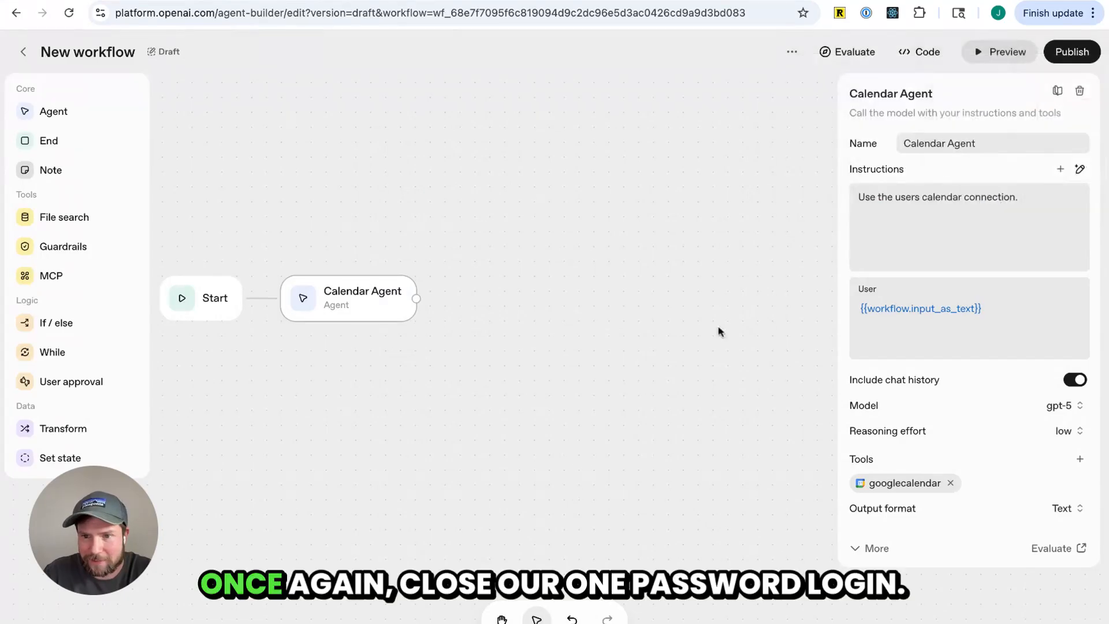
Preview the workflow and send the test message "Tell me about my events on Friday"
{"action": "left_click", "coordinate": [611, 381]}
{"action": "left_click", "coordinate": [349, 309]}
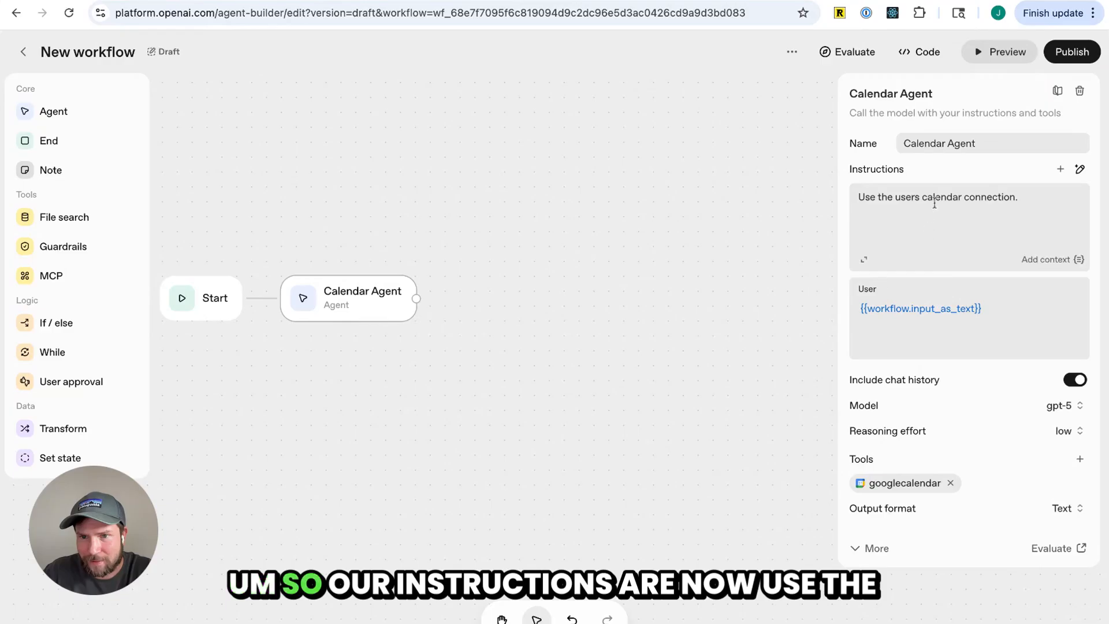
{"action": "triple_click", "coordinate": [934, 203]}
{"action": "triple_click", "coordinate": [997, 310]}
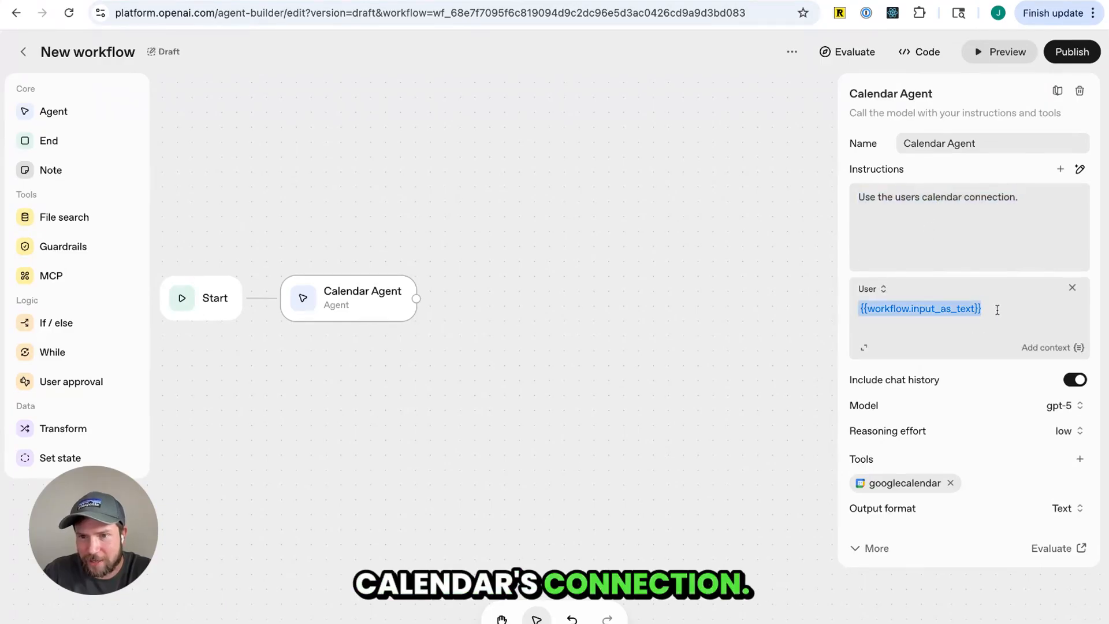
{"action": "left_click", "coordinate": [1017, 55]}
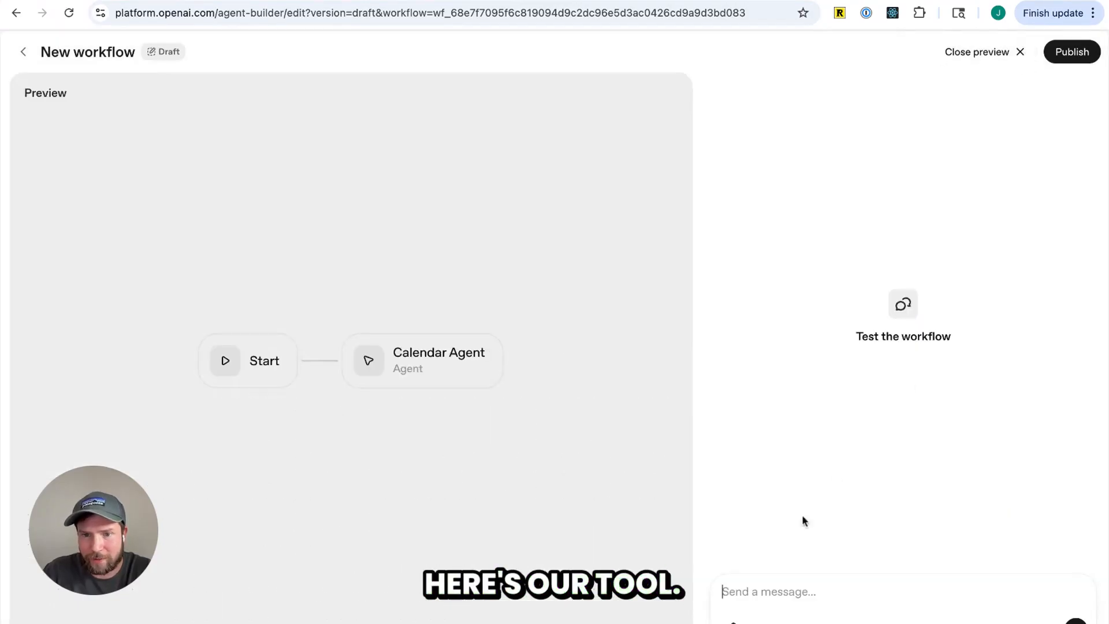
{"action": "type", "text": "Tell me about my events o"}
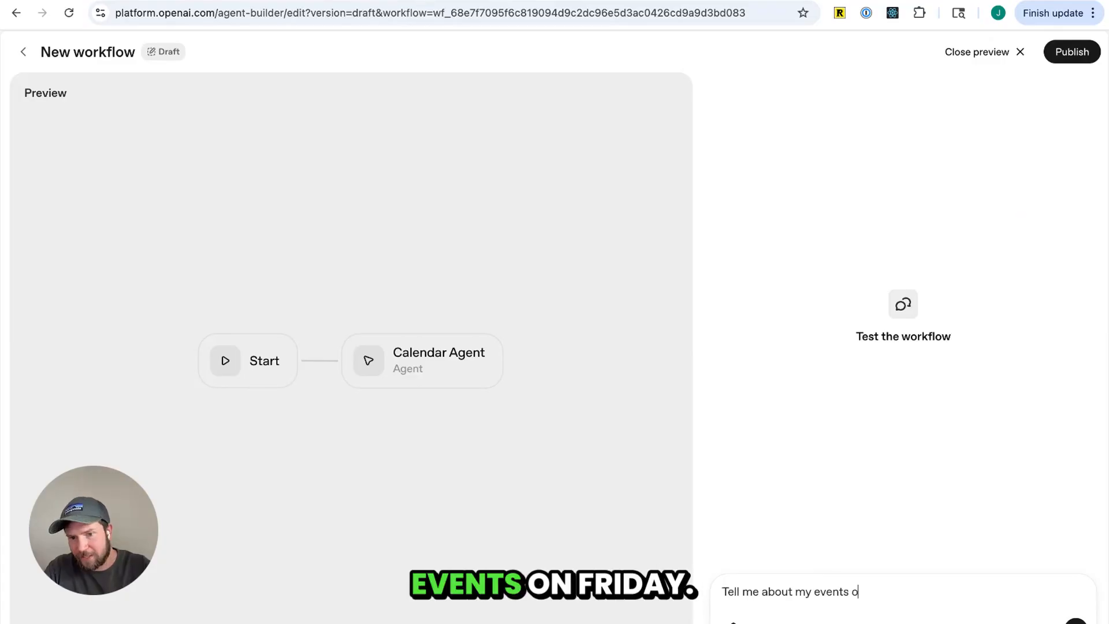
{"action": "type", "text": "n Friday"}
{"action": "key", "text": "Return"}
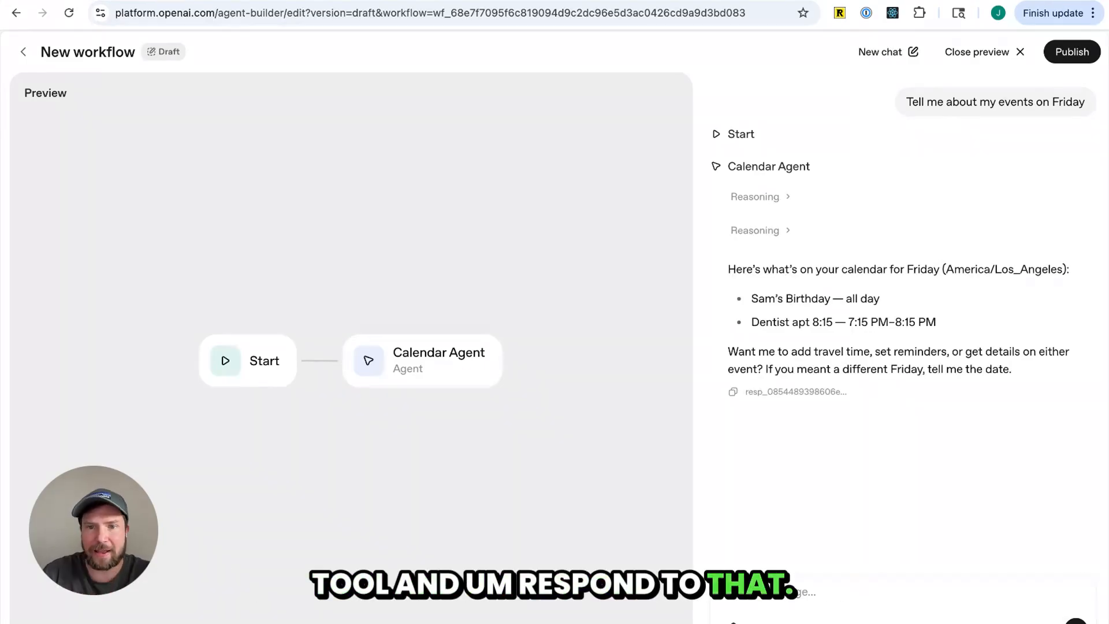
Inspect the agent's reasoning traces and its reply in the preview chat
{"action": "left_click", "coordinate": [762, 197]}
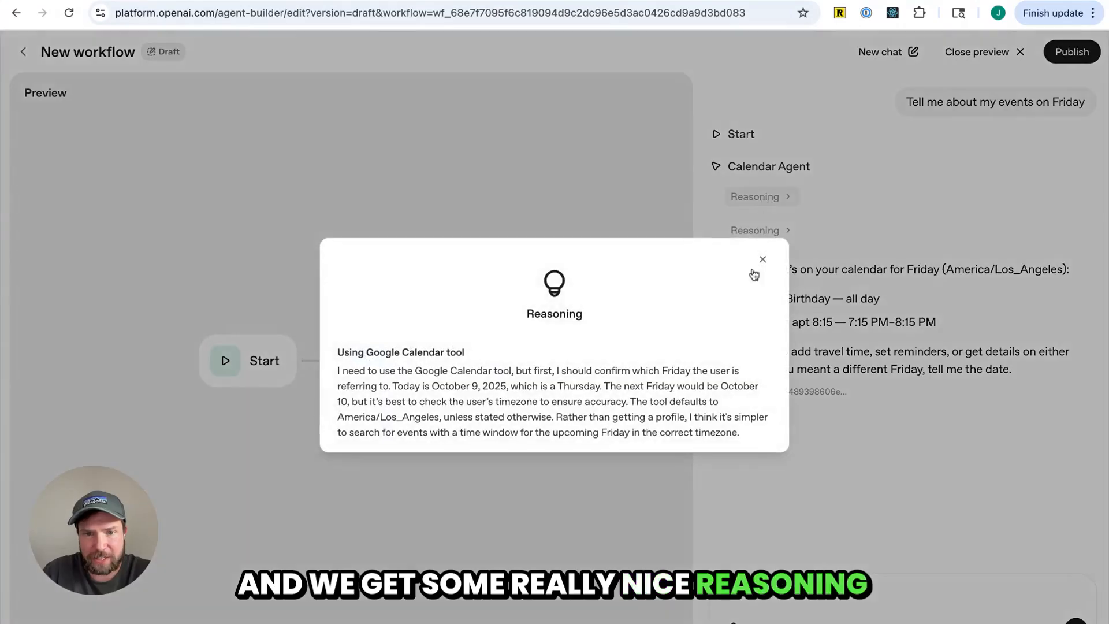
{"action": "left_click", "coordinate": [761, 262]}
{"action": "left_click", "coordinate": [772, 230]}
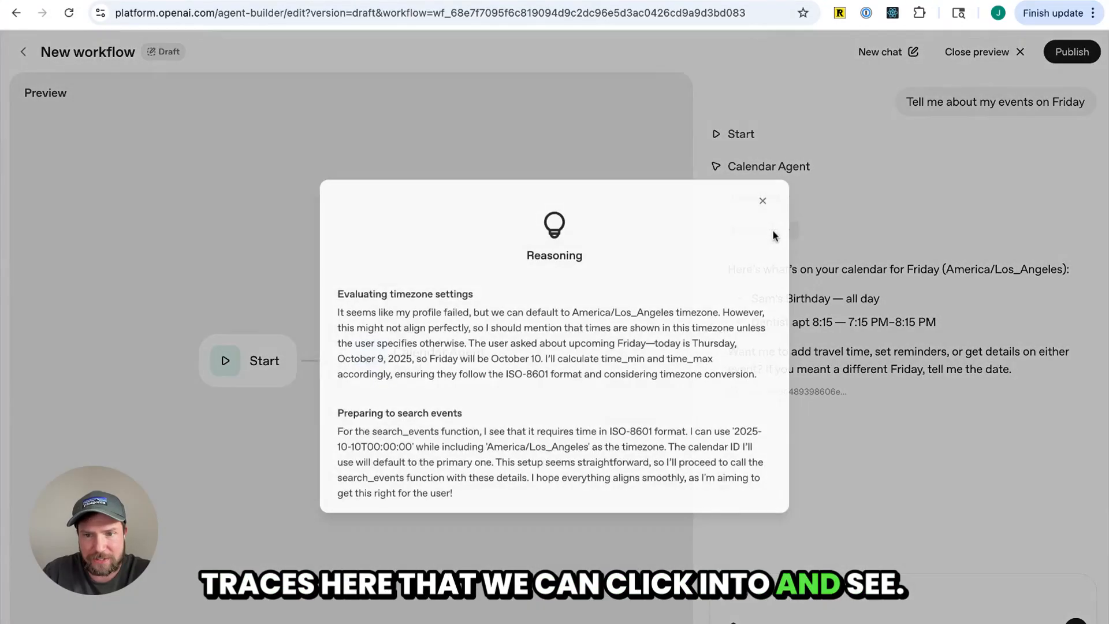
{"action": "left_click", "coordinate": [761, 201]}
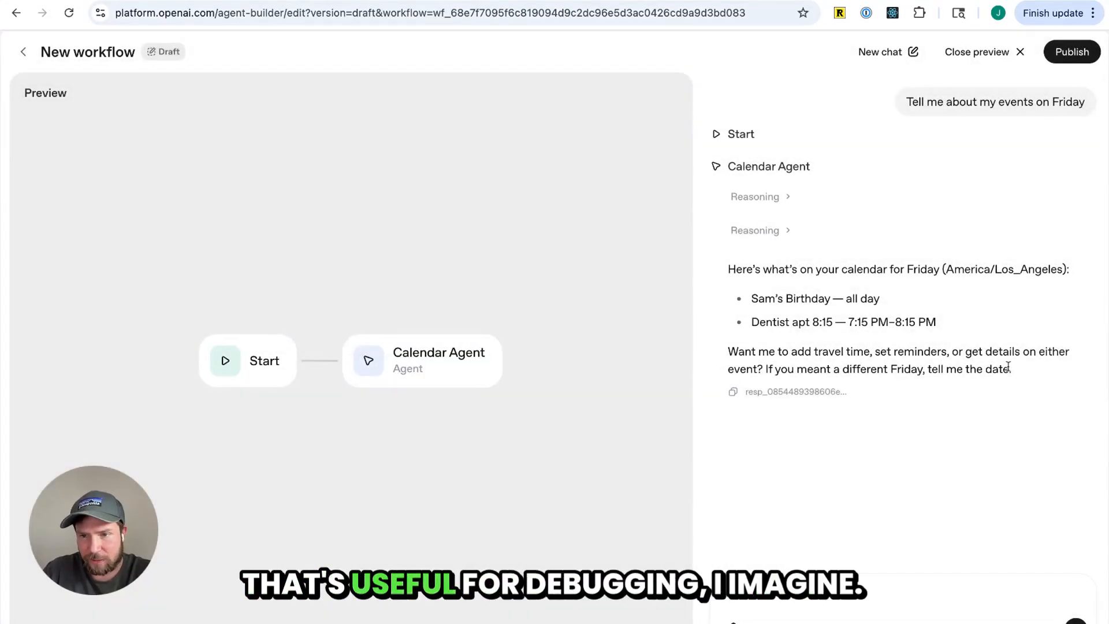
{"action": "left_click_drag", "start_coordinate": [1014, 372], "coordinate": [720, 269]}
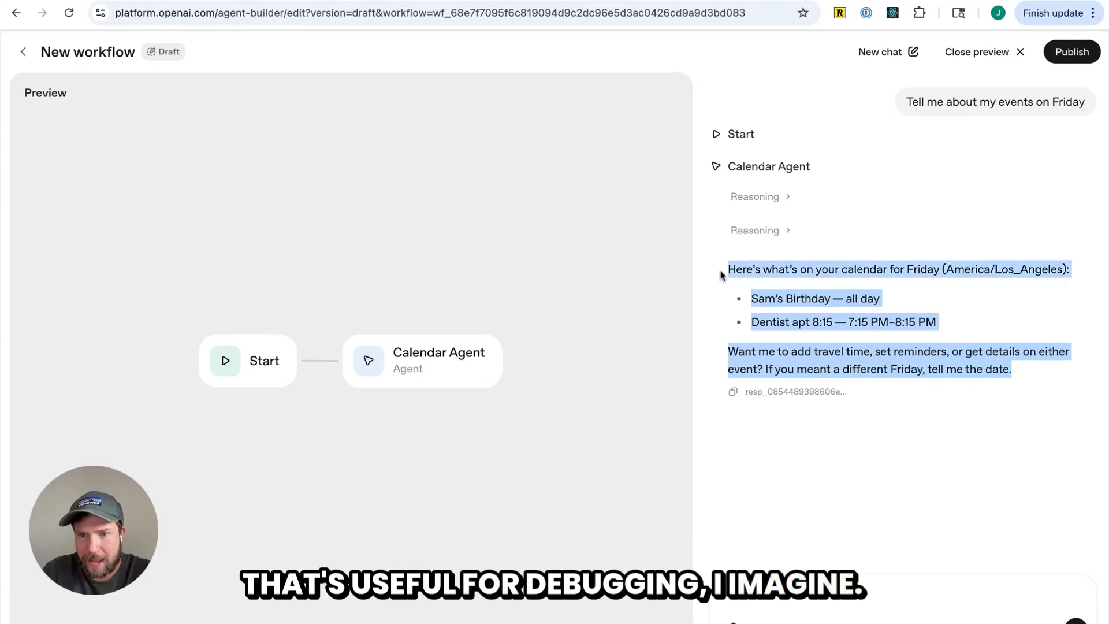
{"action": "left_click", "coordinate": [888, 321]}
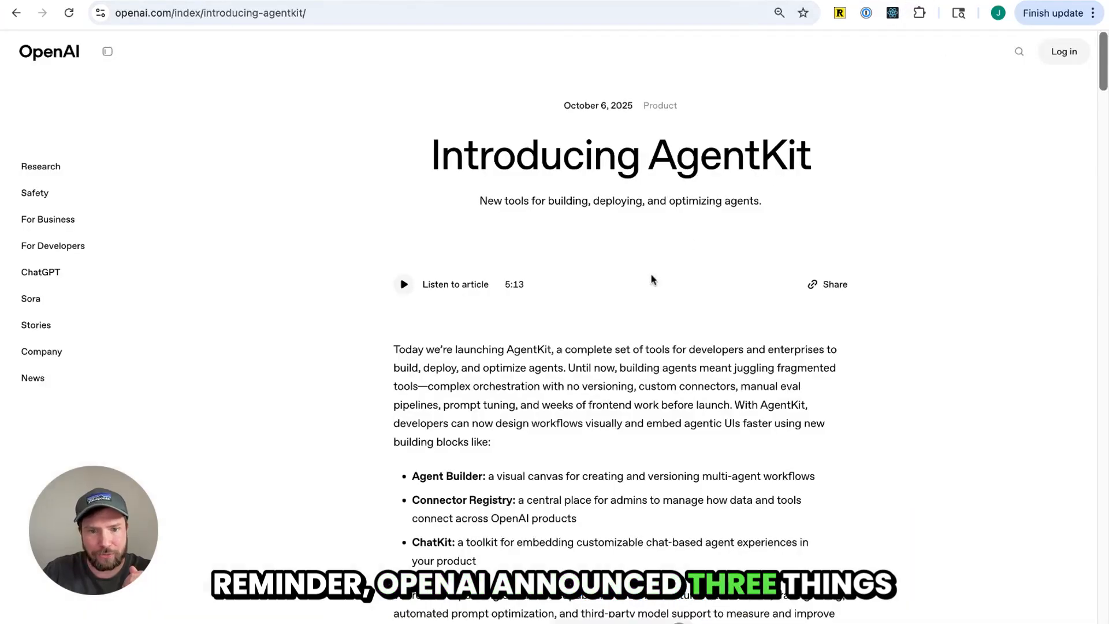
Read the Introducing AgentKit announcement's list of Agent Builder, Connector Registry and ChatKit
{"action": "scroll", "coordinate": [800, 431], "scroll_direction": "down", "scroll_amount": 2}
{"action": "scroll", "coordinate": [581, 185], "scroll_direction": "up", "scroll_amount": 2}
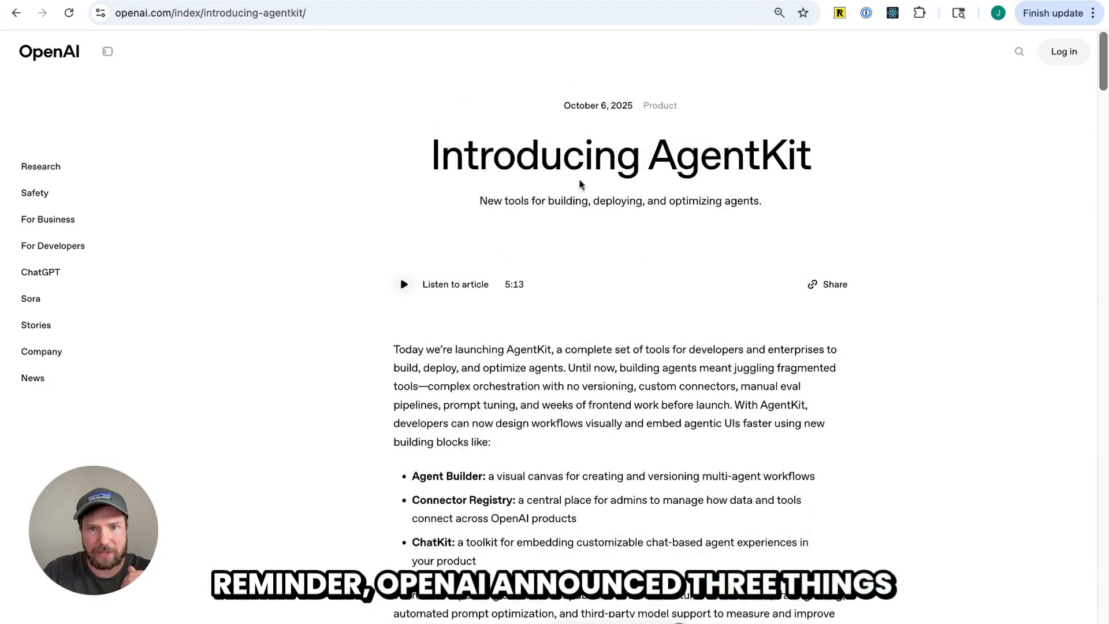
{"action": "triple_click", "coordinate": [581, 185]}
{"action": "scroll", "coordinate": [616, 223], "scroll_direction": "down", "scroll_amount": 2}
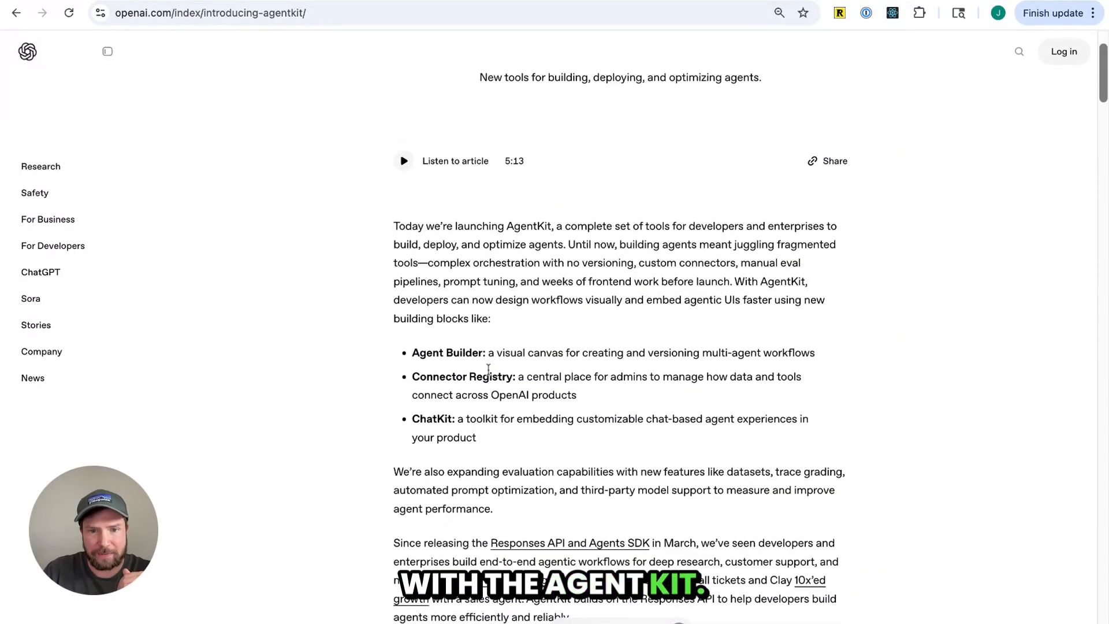
{"action": "triple_click", "coordinate": [446, 353]}
{"action": "left_click_drag", "start_coordinate": [513, 377], "coordinate": [413, 377]}
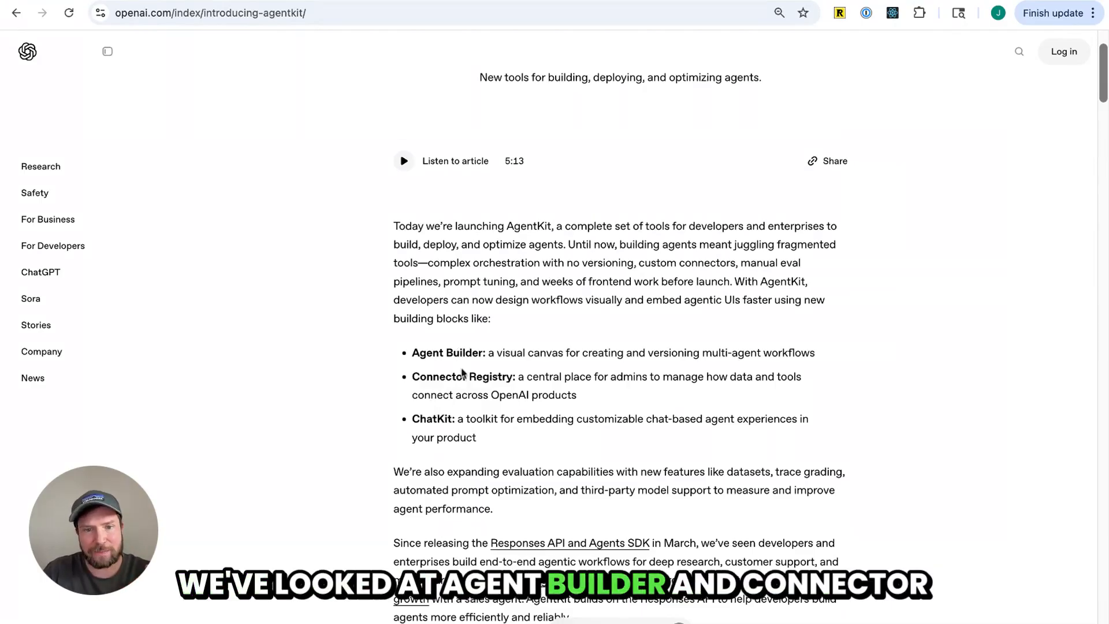
{"action": "triple_click", "coordinate": [444, 386]}
{"action": "double_click", "coordinate": [442, 418]}
{"action": "left_click", "coordinate": [442, 418]}
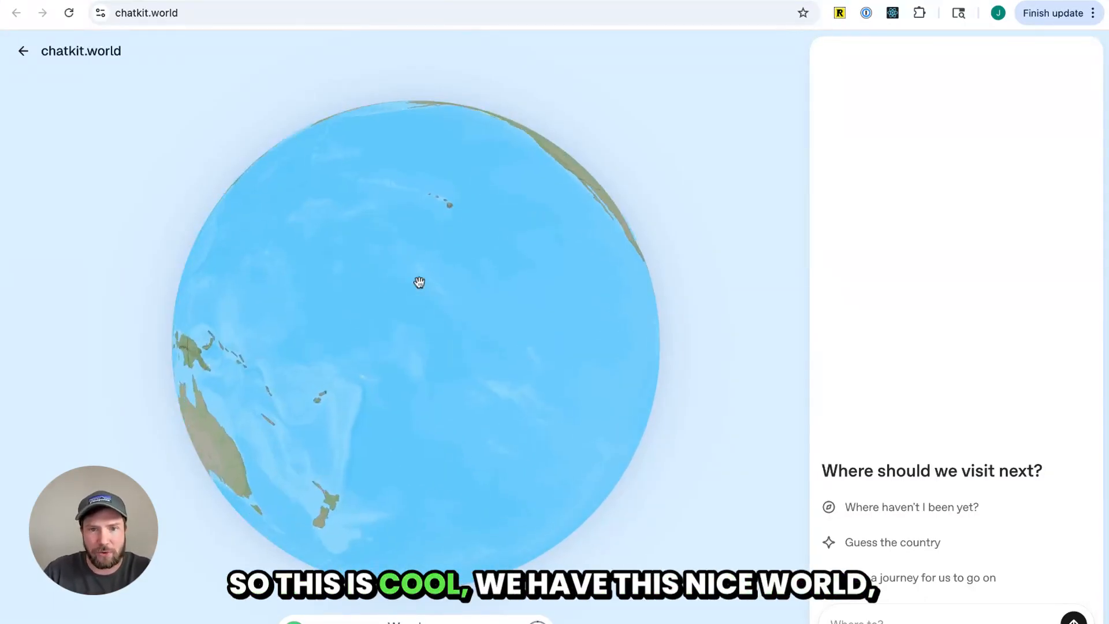
Try the chatkit.world demo by asking it to plan a journey and choosing Culinary Journey
{"action": "left_click", "coordinate": [943, 581]}
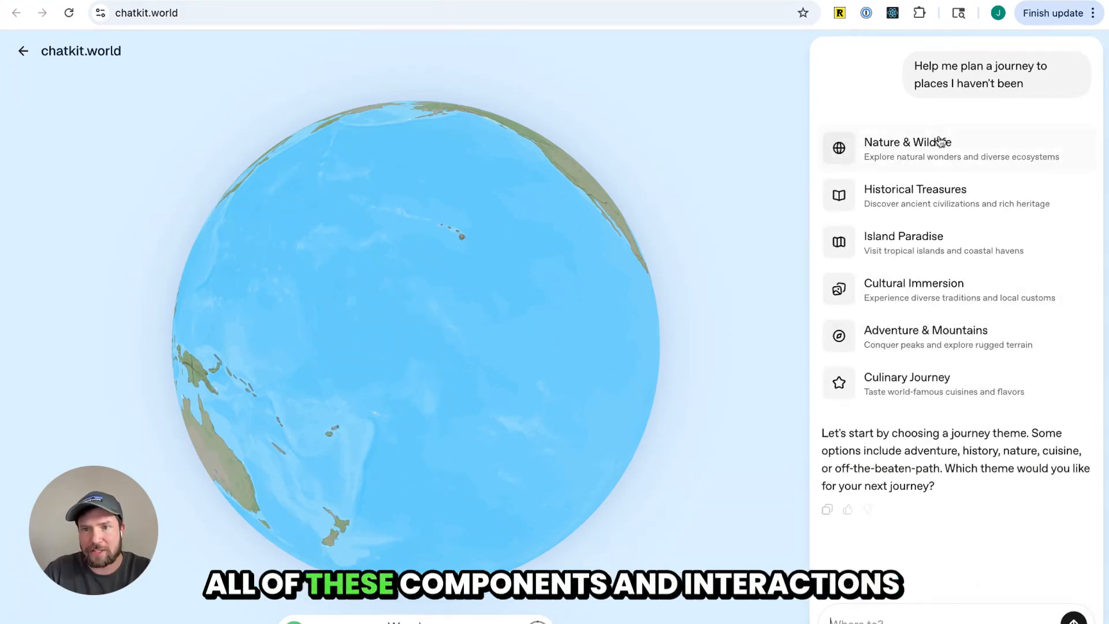
{"action": "left_click", "coordinate": [948, 379]}
{"action": "scroll", "coordinate": [933, 231], "scroll_direction": "up", "scroll_amount": 7}
{"action": "scroll", "coordinate": [934, 247], "scroll_direction": "down", "scroll_amount": 7}
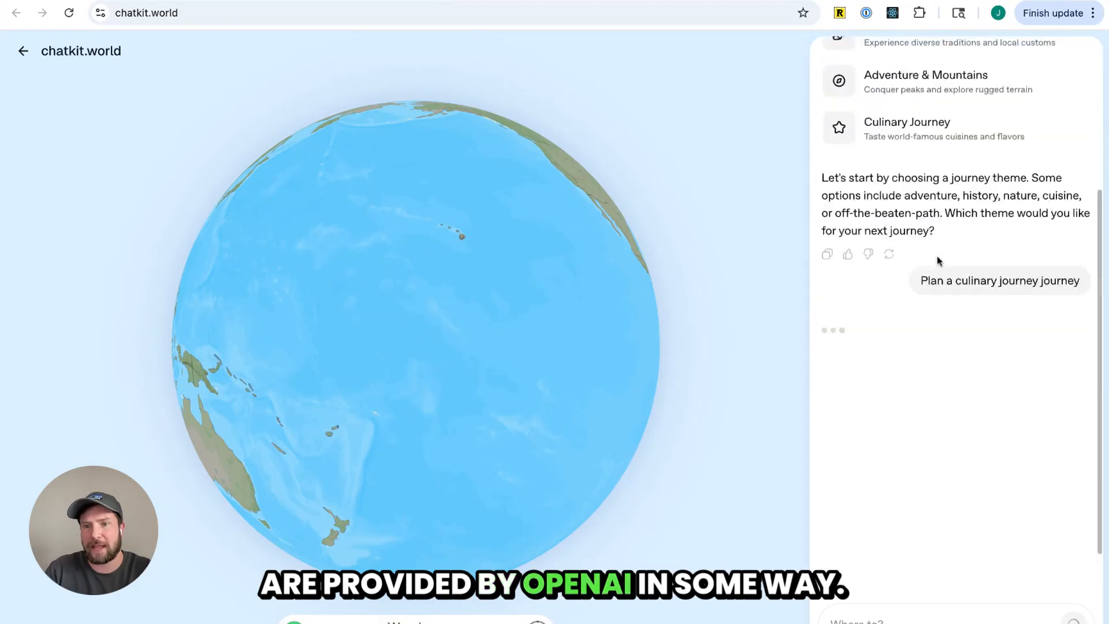
{"action": "scroll", "coordinate": [938, 260], "scroll_direction": "up", "scroll_amount": 7}
Open the ChatKit guide in the OpenAI docs in a new tab and read its overview
{"action": "key", "text": "super+t"}
{"action": "type", "text": "chat"}
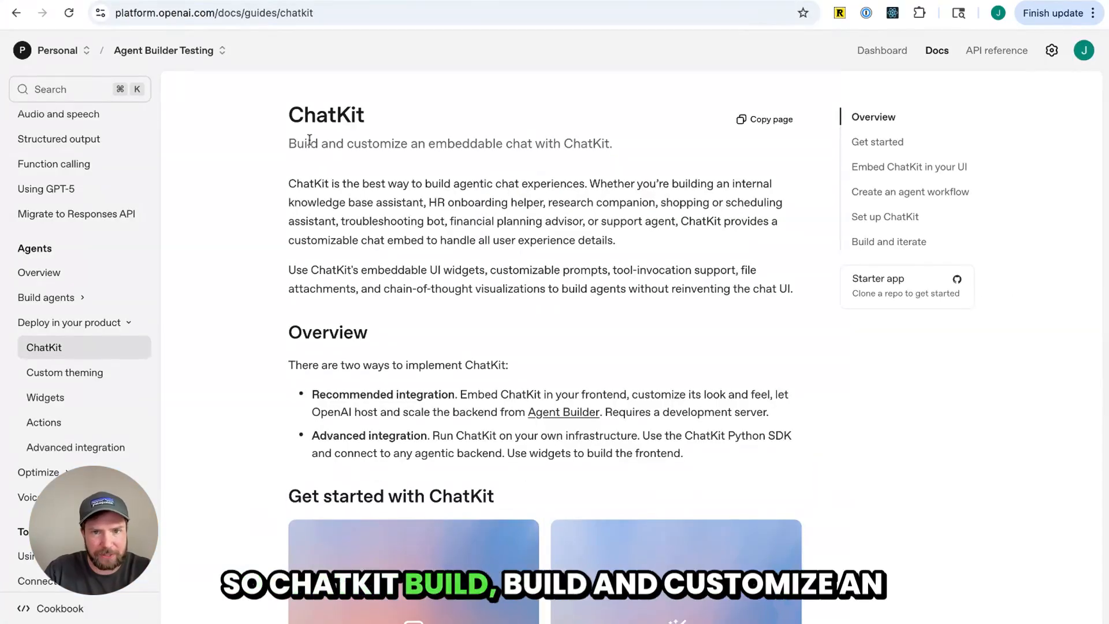
{"action": "triple_click", "coordinate": [420, 146]}
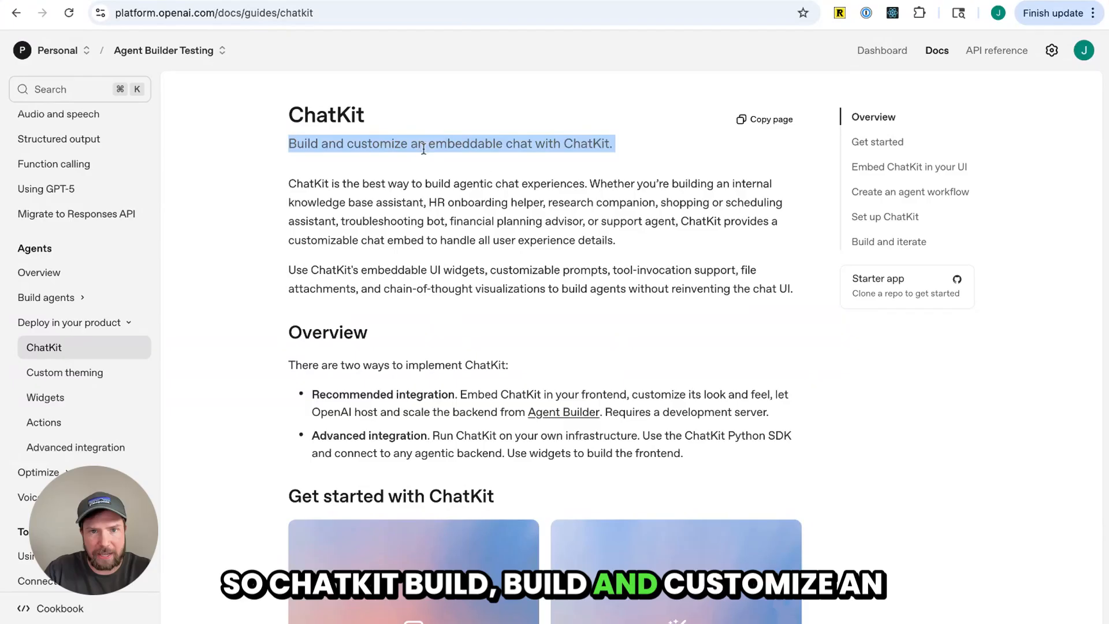
Highlight passages of the ChatKit guide's introduction about use cases and the customizable chat embed
{"action": "left_click", "coordinate": [592, 312]}
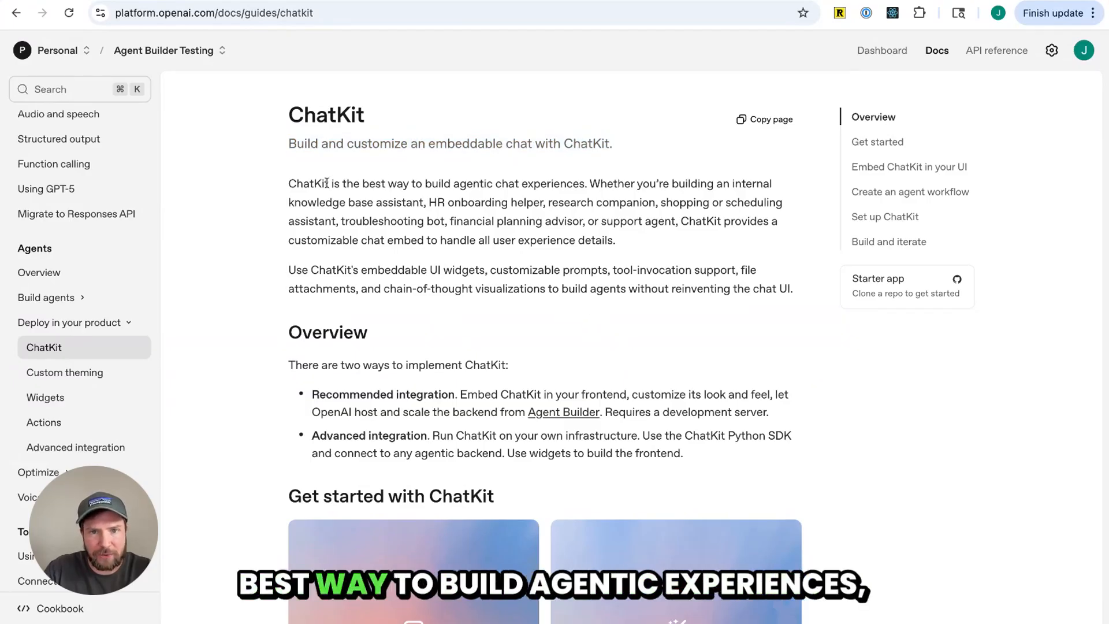
{"action": "double_click", "coordinate": [583, 185]}
{"action": "left_click_drag", "start_coordinate": [599, 178], "coordinate": [740, 247]}
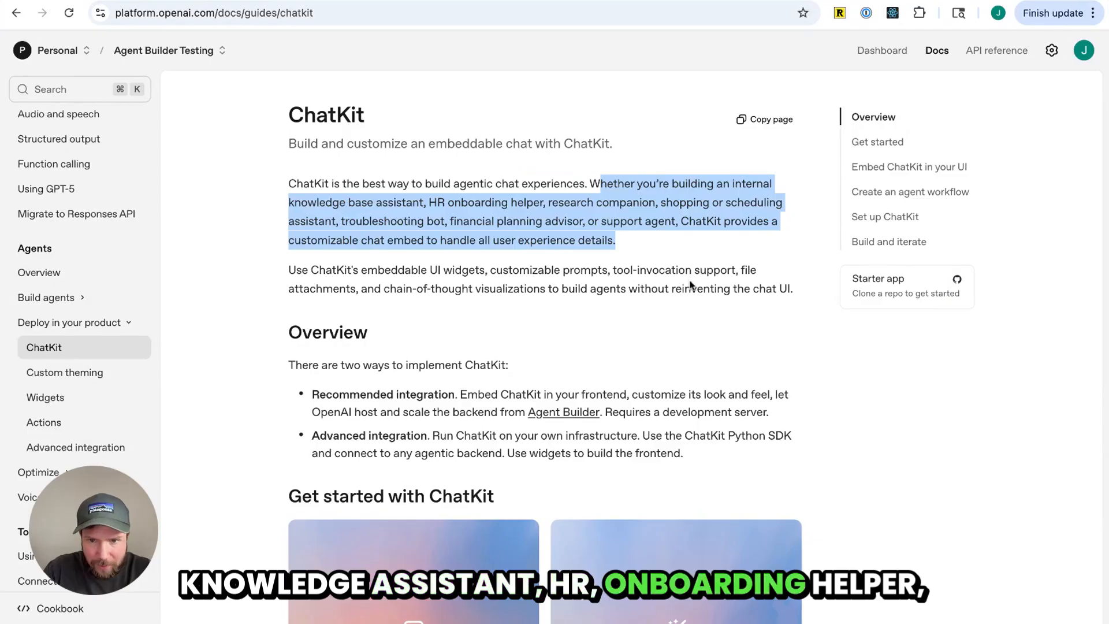
{"action": "left_click", "coordinate": [300, 238]}
{"action": "scroll", "coordinate": [301, 238], "scroll_direction": "down", "scroll_amount": 1}
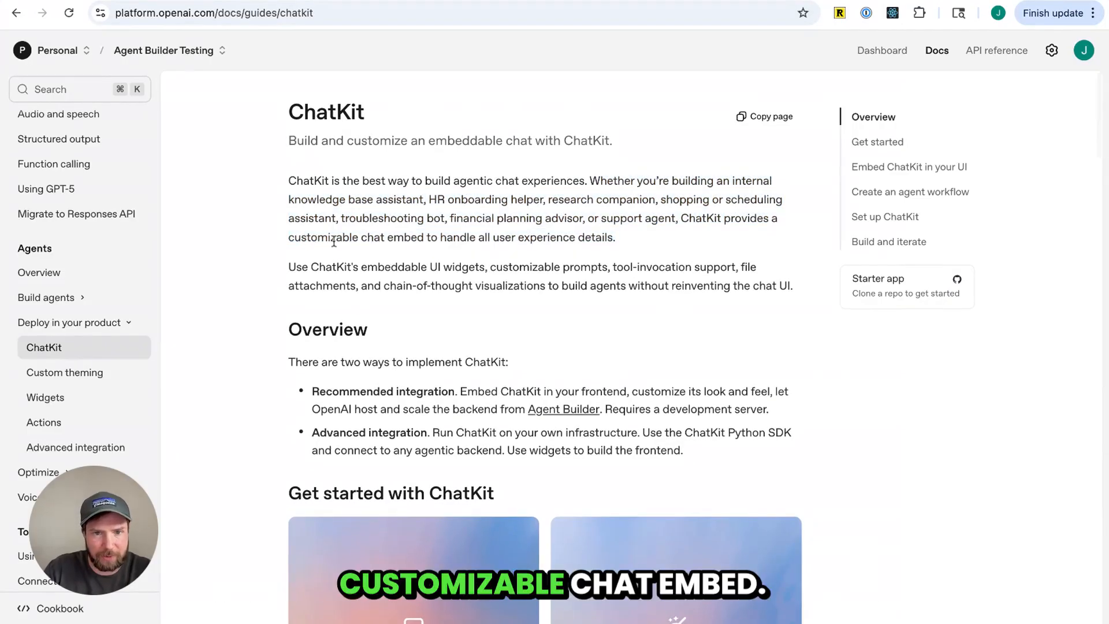
{"action": "left_click_drag", "start_coordinate": [335, 241], "coordinate": [506, 237]}
{"action": "scroll", "coordinate": [575, 281], "scroll_direction": "down", "scroll_amount": 3}
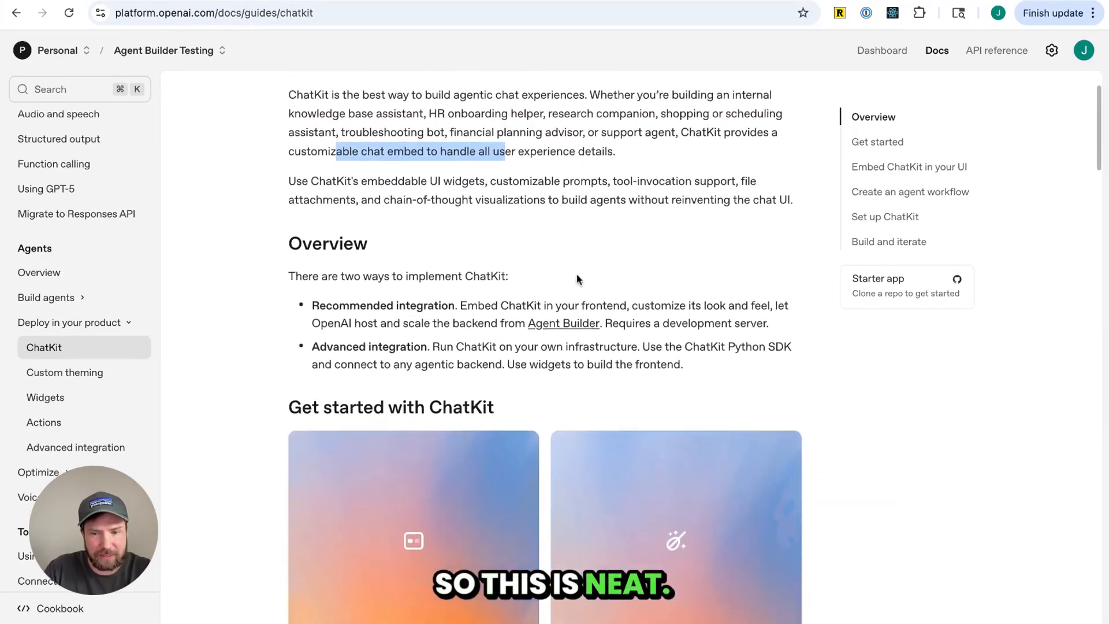
Scroll down to examine the Embed ChatKit in your frontend section and its architecture diagram
{"action": "scroll", "coordinate": [579, 280], "scroll_direction": "down", "scroll_amount": 2}
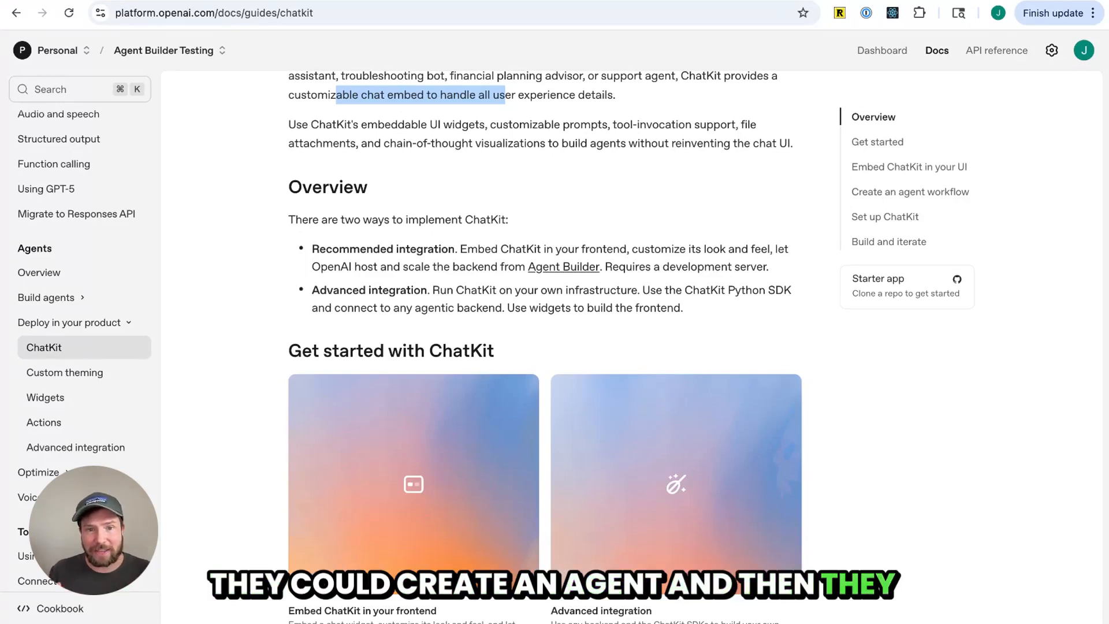
{"action": "scroll", "coordinate": [545, 340], "scroll_direction": "down", "scroll_amount": 9}
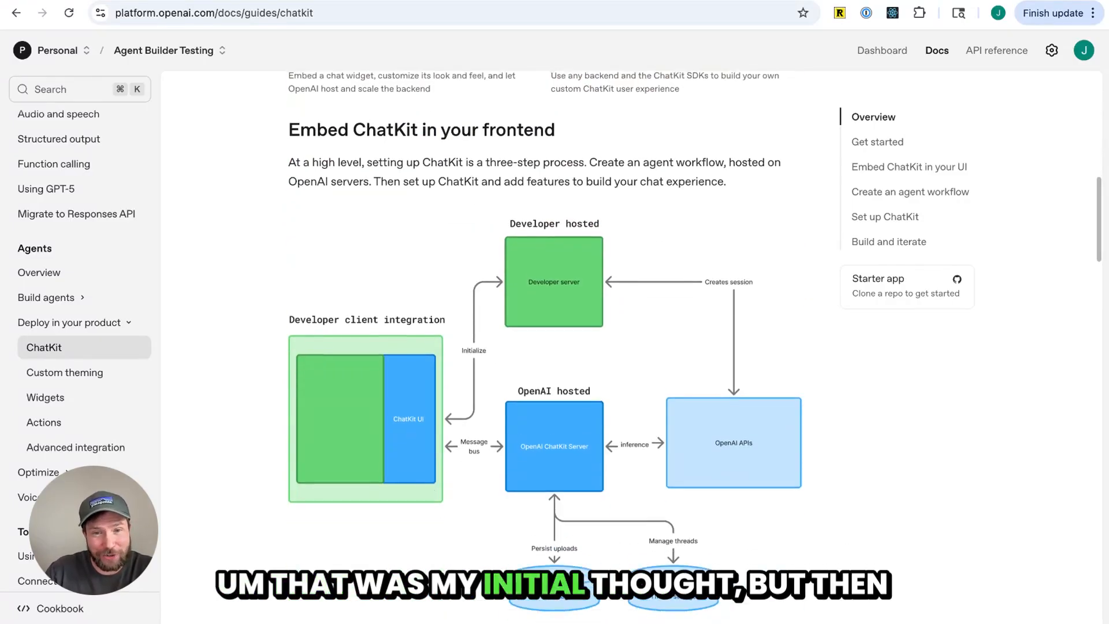
{"action": "scroll", "coordinate": [400, 131], "scroll_direction": "down", "scroll_amount": 1}
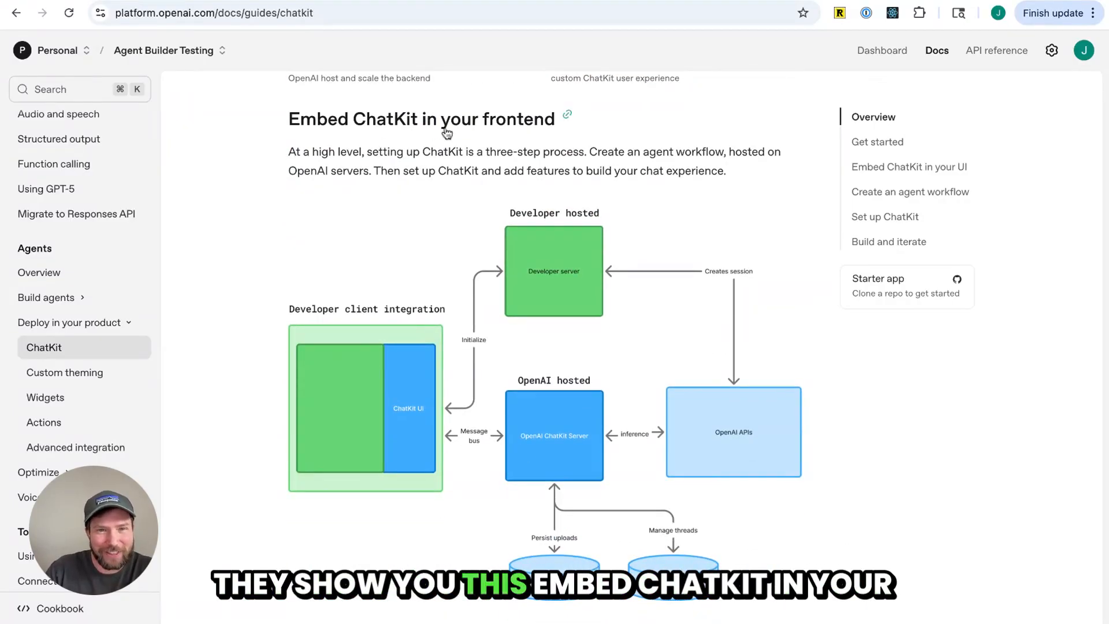
{"action": "scroll", "coordinate": [447, 133], "scroll_direction": "down", "scroll_amount": 1}
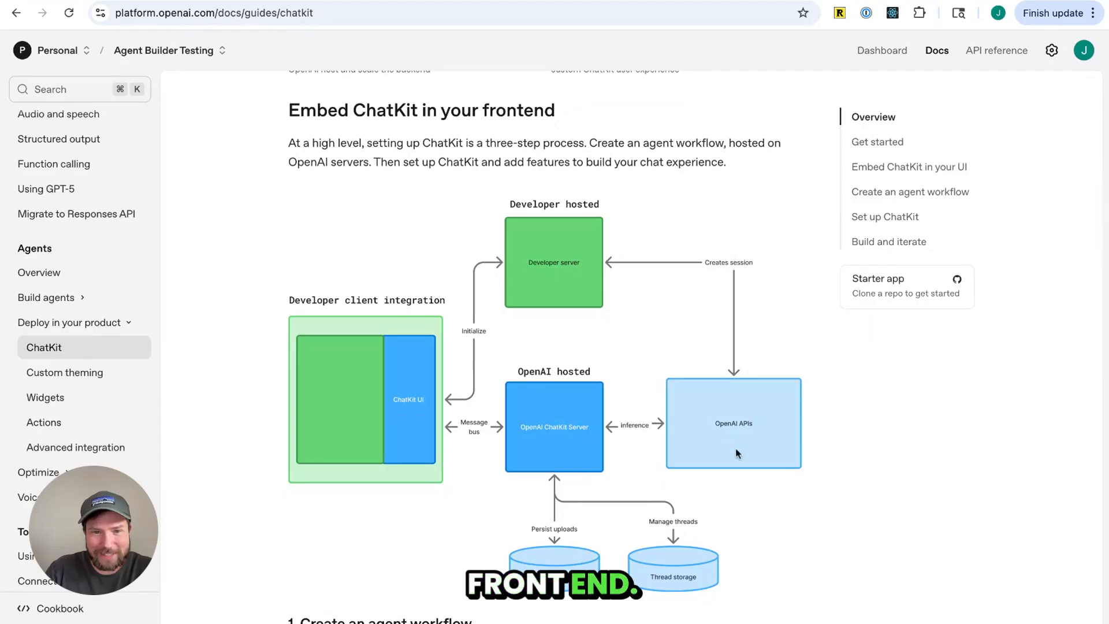
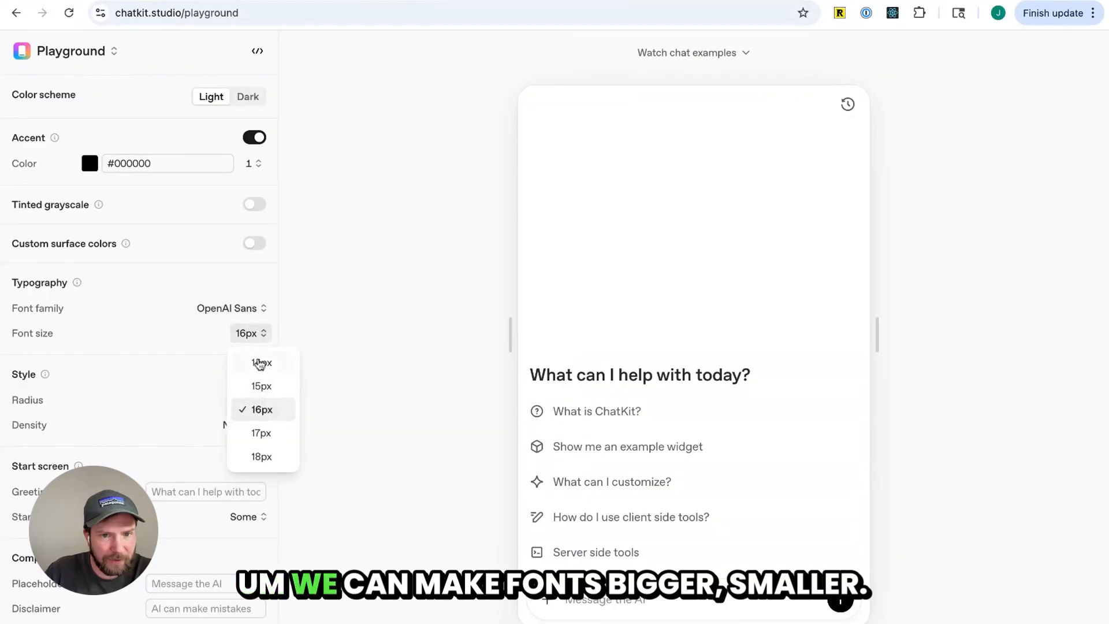
Set the playground's font size to 15px
{"action": "left_click", "coordinate": [261, 457]}
{"action": "left_click", "coordinate": [252, 334]}
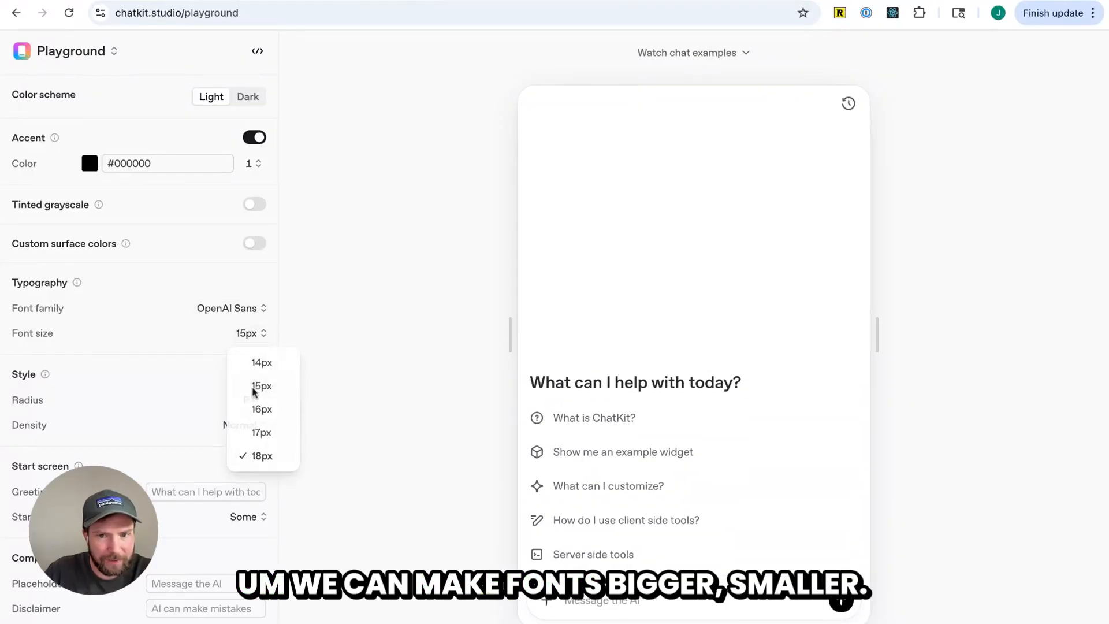
{"action": "left_click", "coordinate": [257, 386]}
Enable the model picker, preview its model list, and switch it to the Persona picker style
{"action": "scroll", "coordinate": [251, 355], "scroll_direction": "down", "scroll_amount": 5}
{"action": "scroll", "coordinate": [234, 362], "scroll_direction": "down", "scroll_amount": 4}
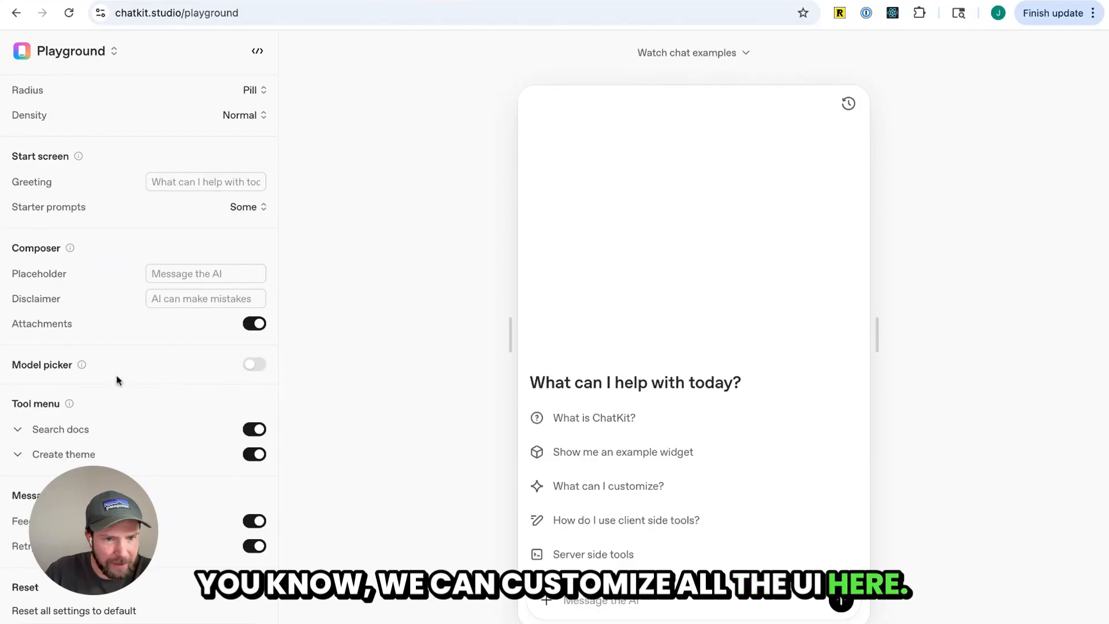
{"action": "left_click", "coordinate": [255, 364]}
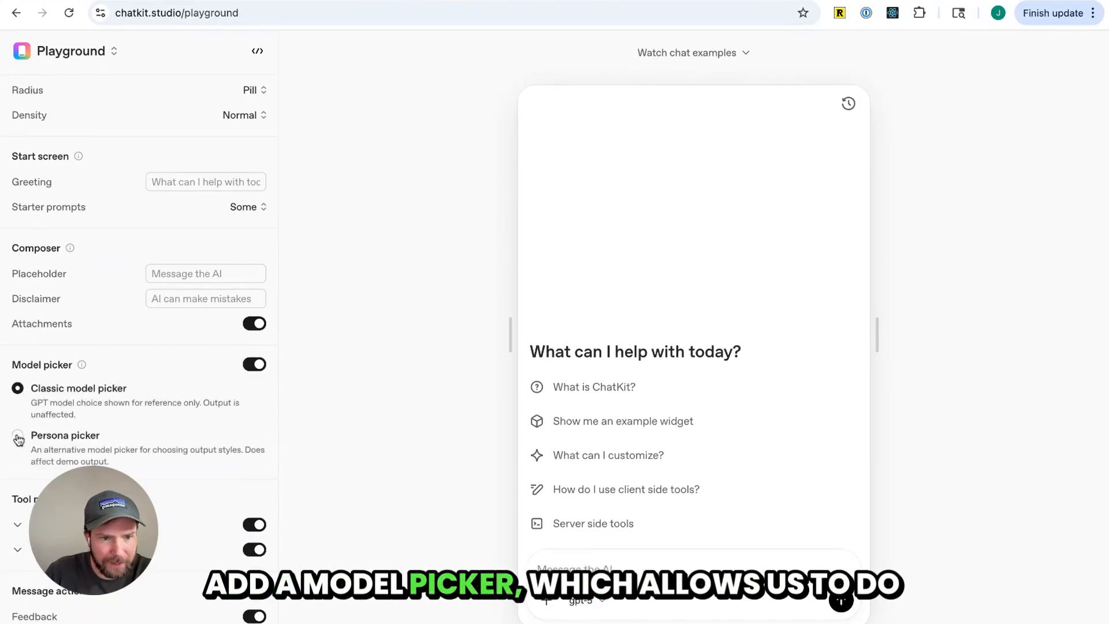
{"action": "left_click", "coordinate": [585, 601]}
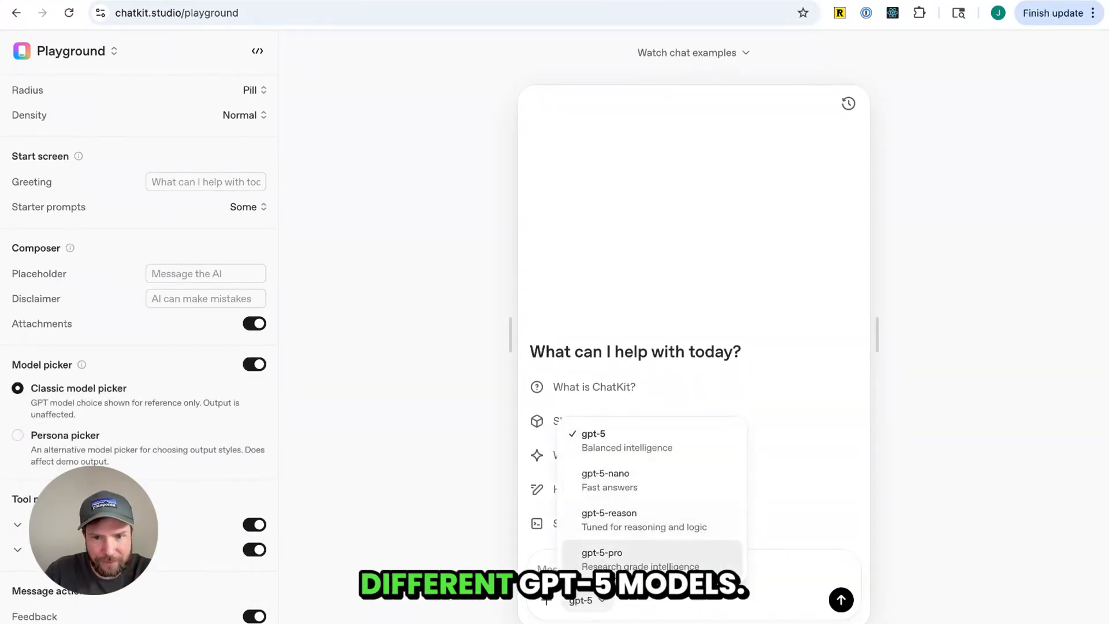
{"action": "left_click", "coordinate": [18, 435]}
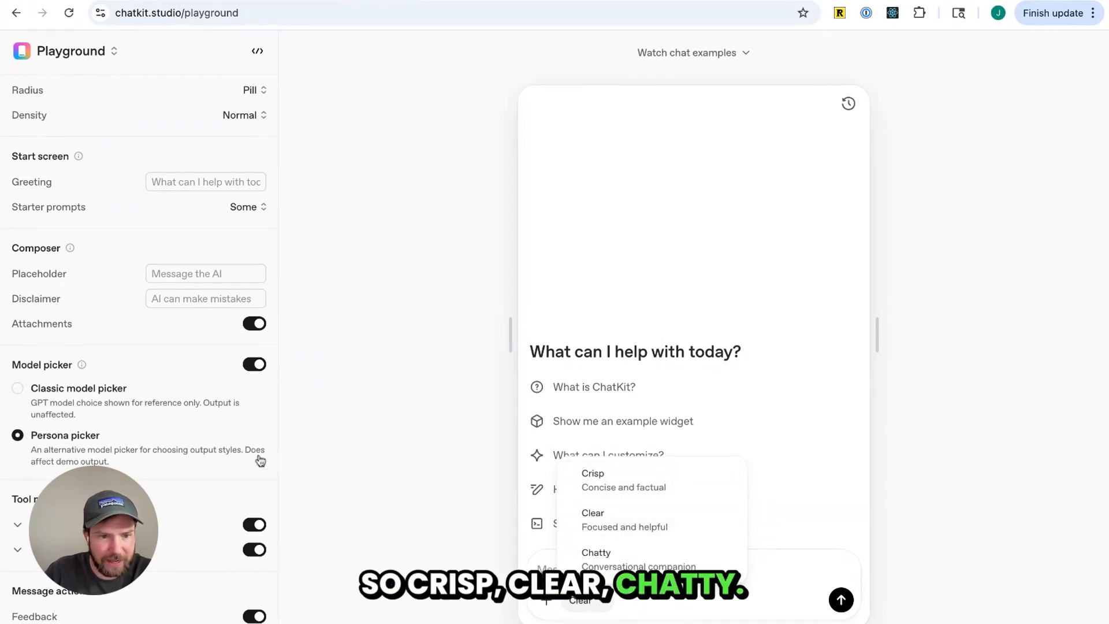
Open the generated ChatKit options code for the customized playground settings
{"action": "scroll", "coordinate": [260, 461], "scroll_direction": "down", "scroll_amount": 2}
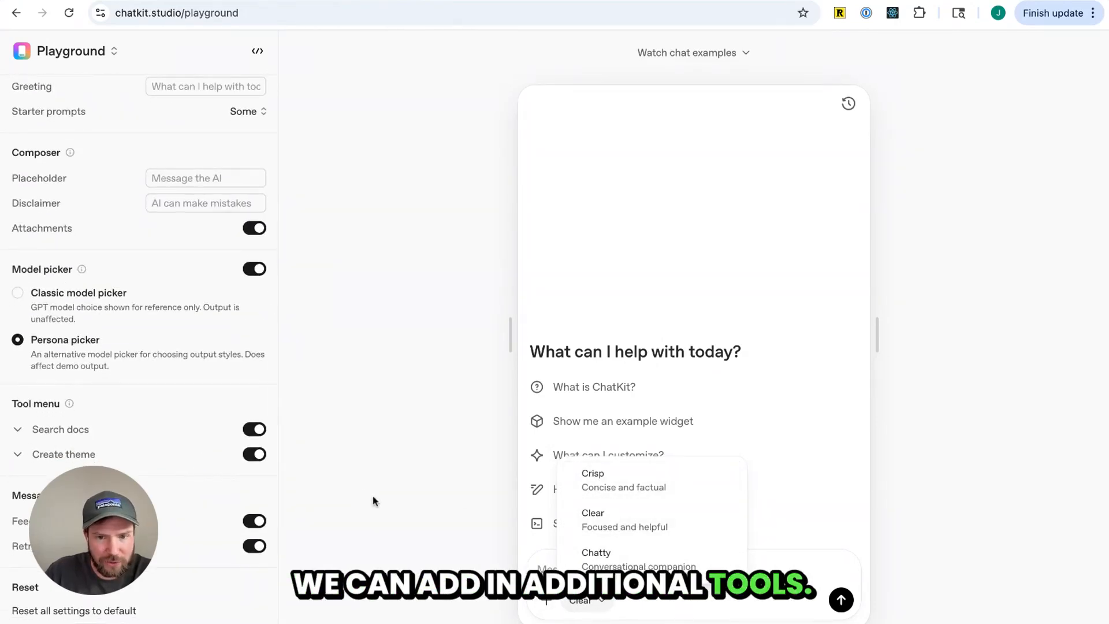
{"action": "scroll", "coordinate": [208, 530], "scroll_direction": "up", "scroll_amount": 4}
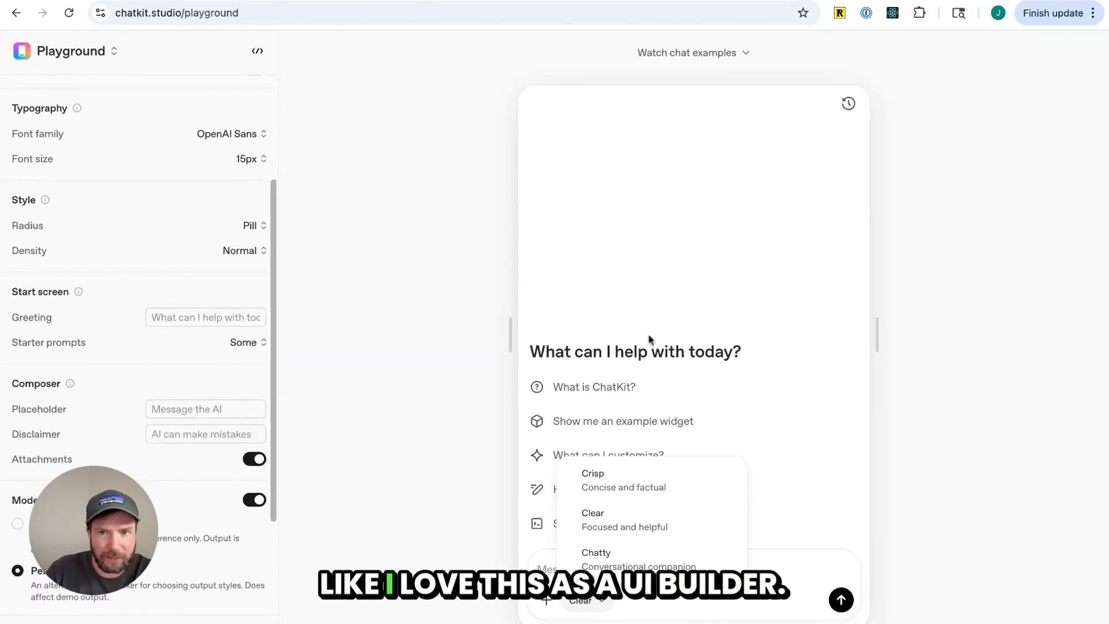
{"action": "scroll", "coordinate": [196, 344], "scroll_direction": "up", "scroll_amount": 3}
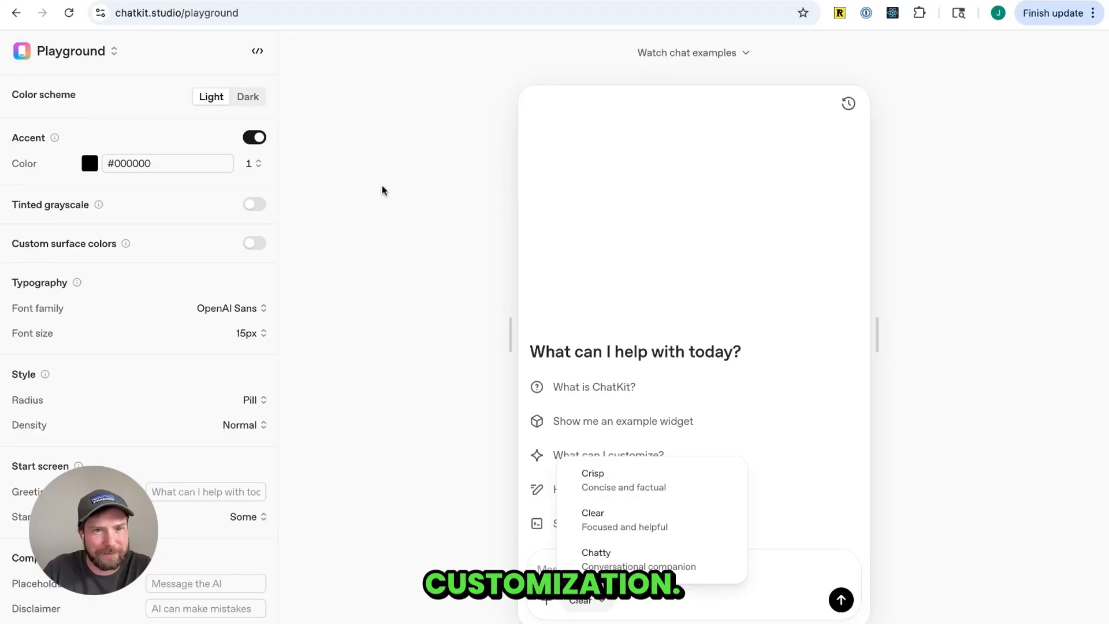
{"action": "left_click", "coordinate": [258, 51]}
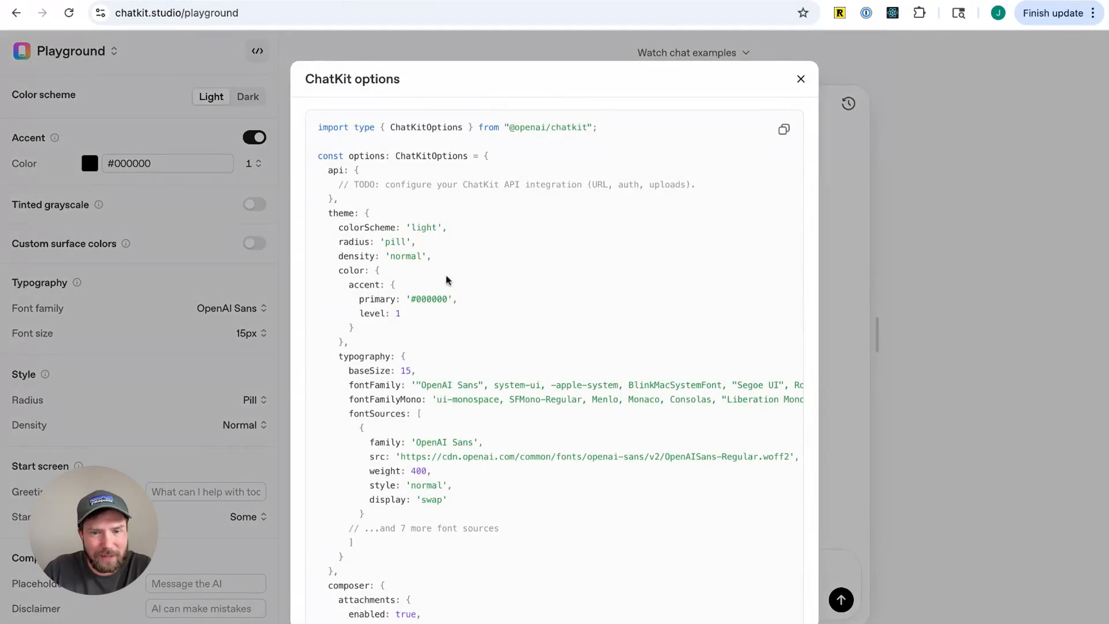
{"action": "scroll", "coordinate": [454, 289], "scroll_direction": "down", "scroll_amount": 1}
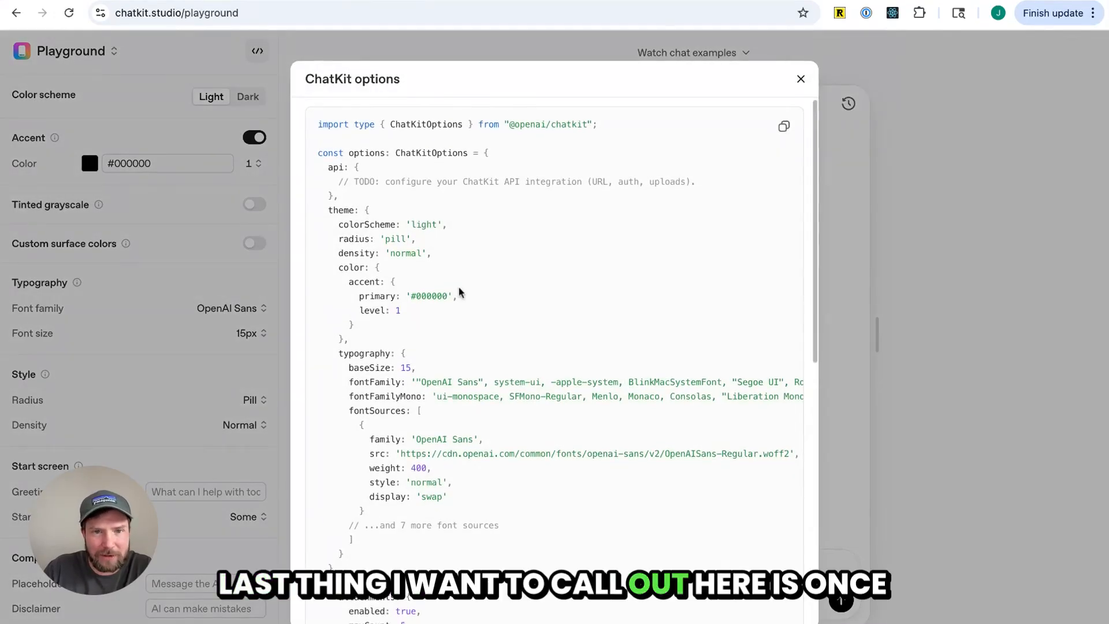
Highlight the ChatKitOptions type and the api configuration block in the options code
{"action": "double_click", "coordinate": [421, 126]}
{"action": "scroll", "coordinate": [495, 317], "scroll_direction": "down", "scroll_amount": 10}
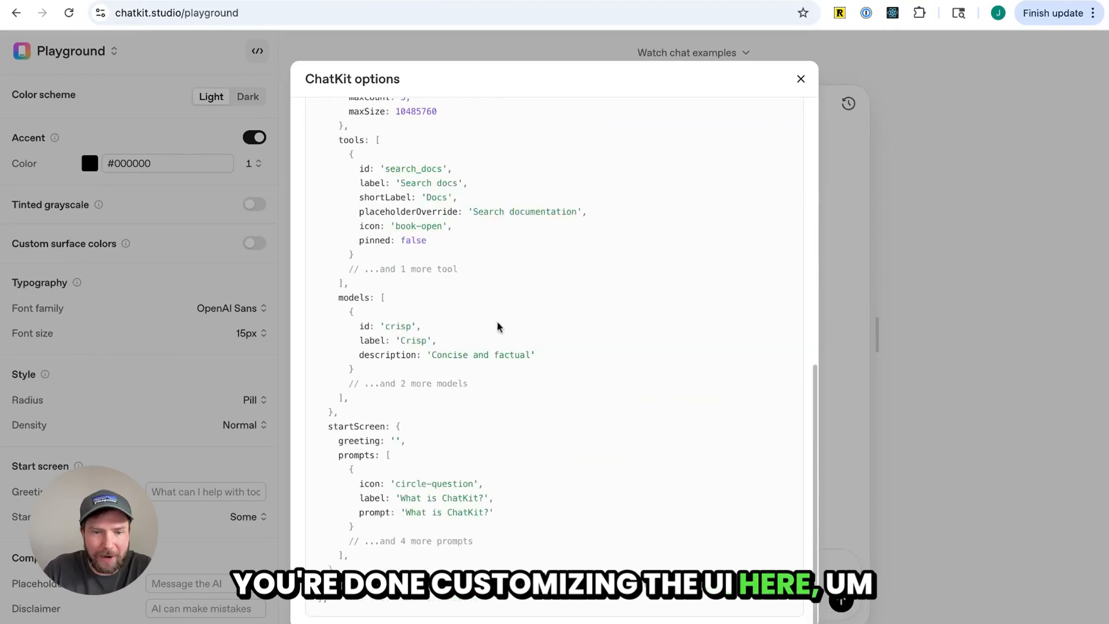
{"action": "scroll", "coordinate": [467, 556], "scroll_direction": "up", "scroll_amount": 10}
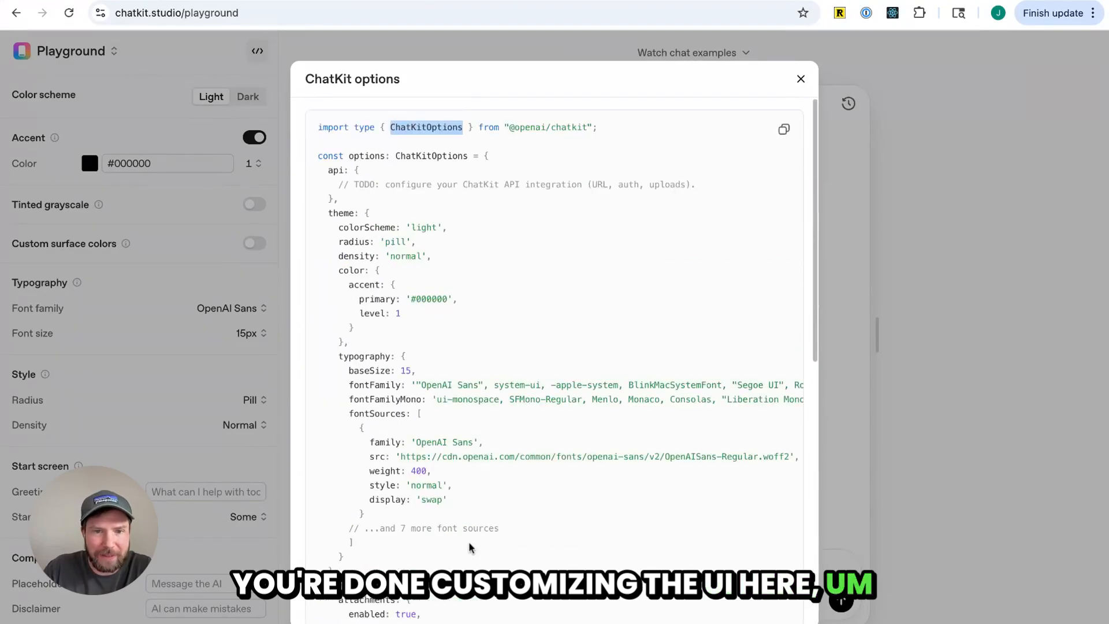
{"action": "triple_click", "coordinate": [348, 199]}
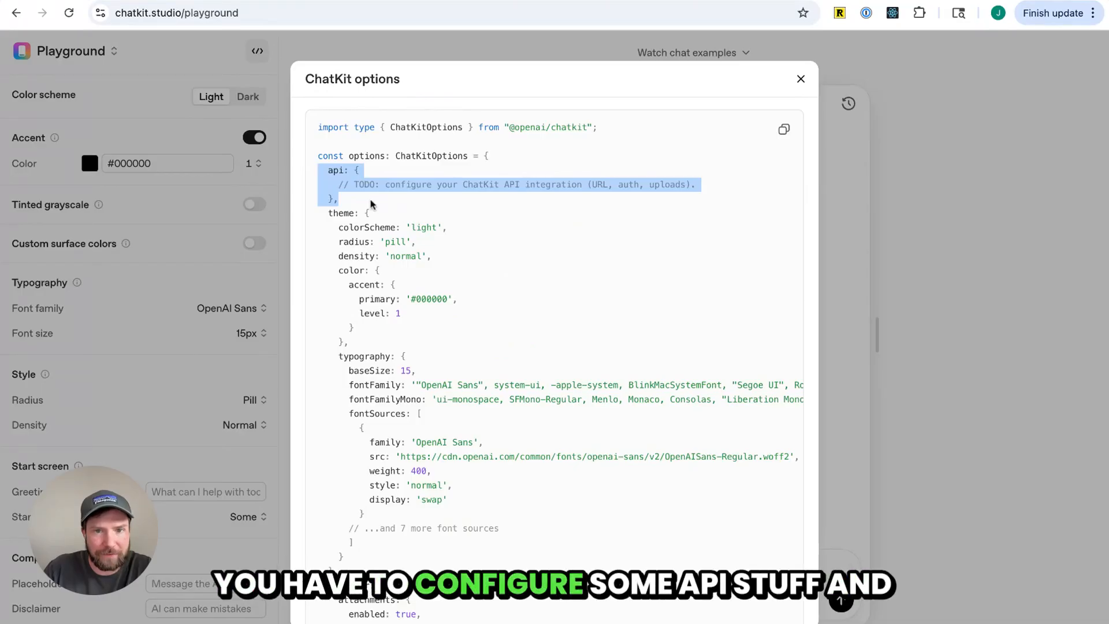
Scroll through the rest of the ChatKit options code and close the dialog
{"action": "left_click", "coordinate": [445, 295]}
{"action": "scroll", "coordinate": [447, 300], "scroll_direction": "down", "scroll_amount": 8}
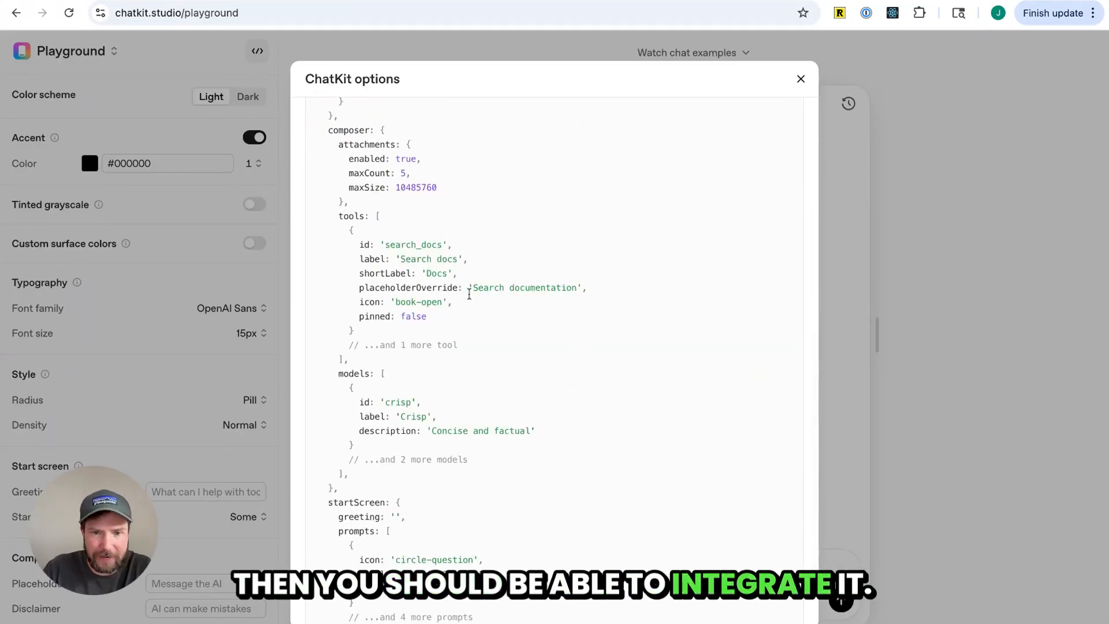
{"action": "scroll", "coordinate": [445, 310], "scroll_direction": "down", "scroll_amount": 2}
{"action": "scroll", "coordinate": [522, 344], "scroll_direction": "up", "scroll_amount": 4}
{"action": "scroll", "coordinate": [522, 344], "scroll_direction": "up", "scroll_amount": 10}
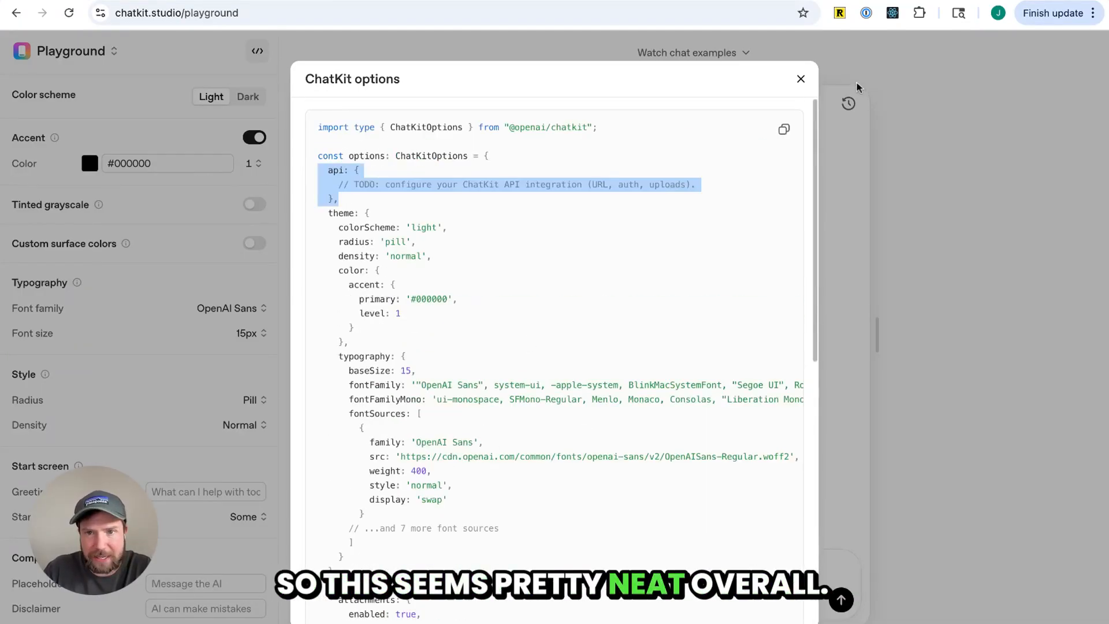
{"action": "left_click", "coordinate": [801, 78]}
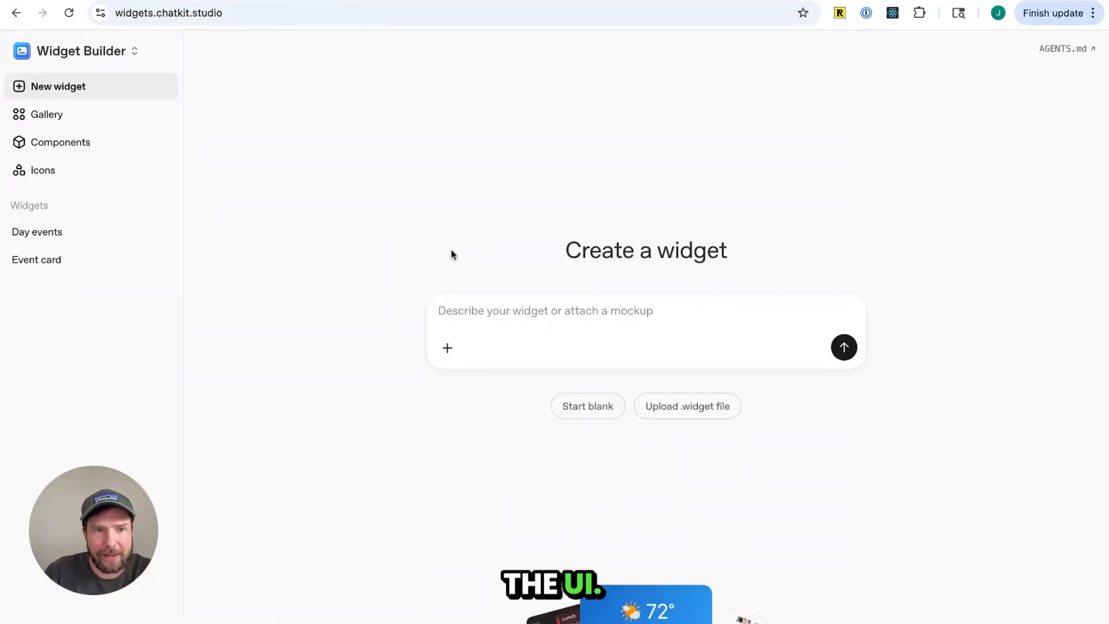
Open the Widget Builder gallery and browse the example widgets
{"action": "left_click", "coordinate": [55, 124]}
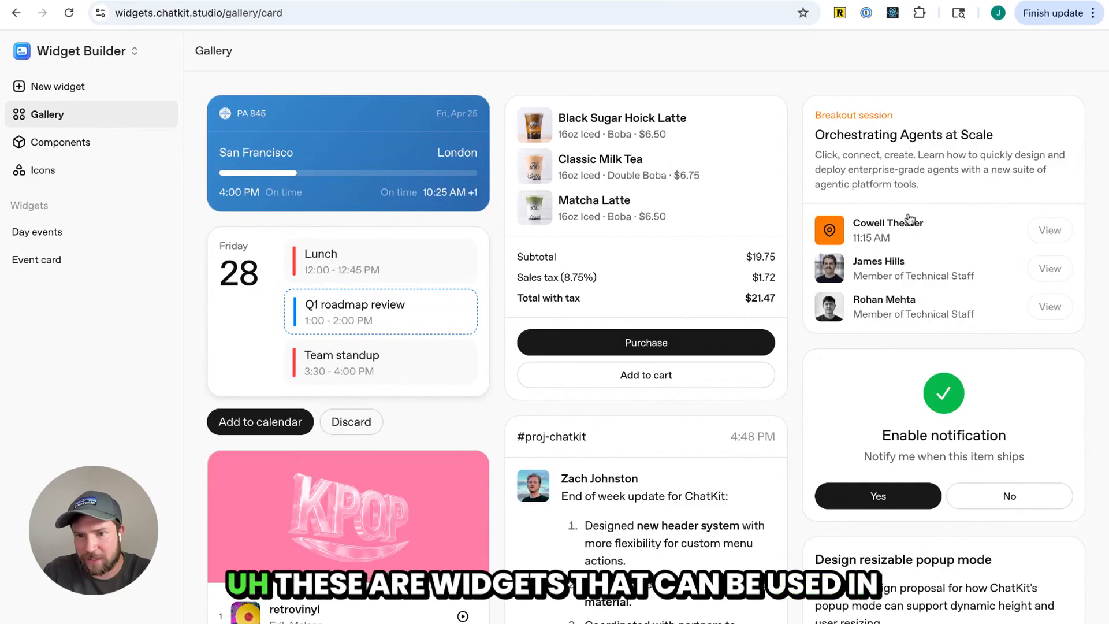
{"action": "scroll", "coordinate": [651, 208], "scroll_direction": "down", "scroll_amount": 3}
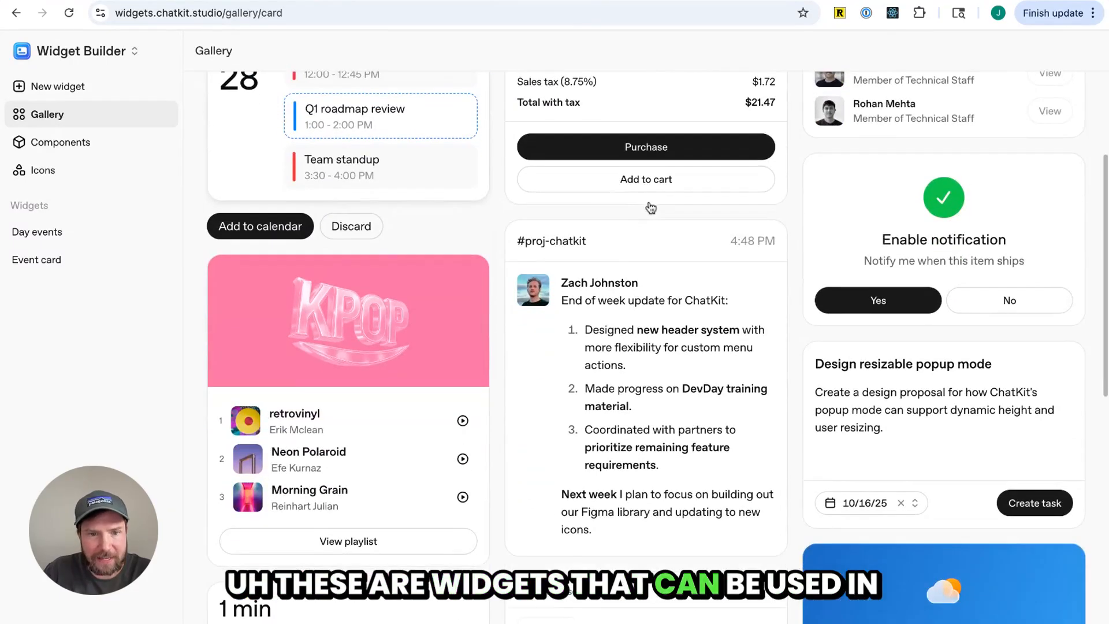
{"action": "scroll", "coordinate": [651, 209], "scroll_direction": "down", "scroll_amount": 2}
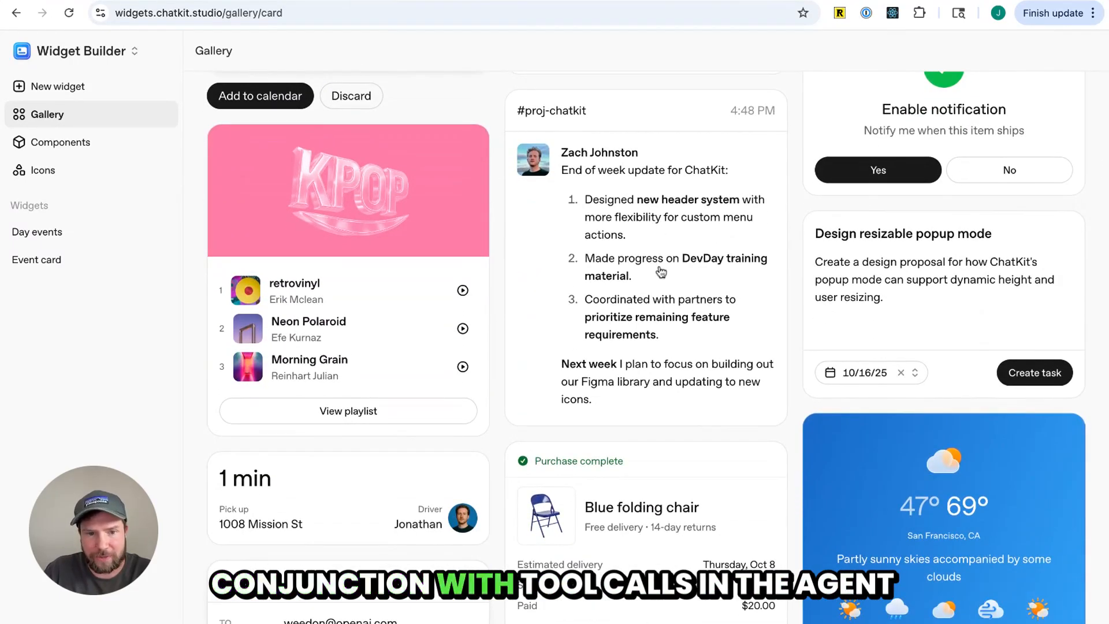
{"action": "scroll", "coordinate": [661, 272], "scroll_direction": "down", "scroll_amount": 4}
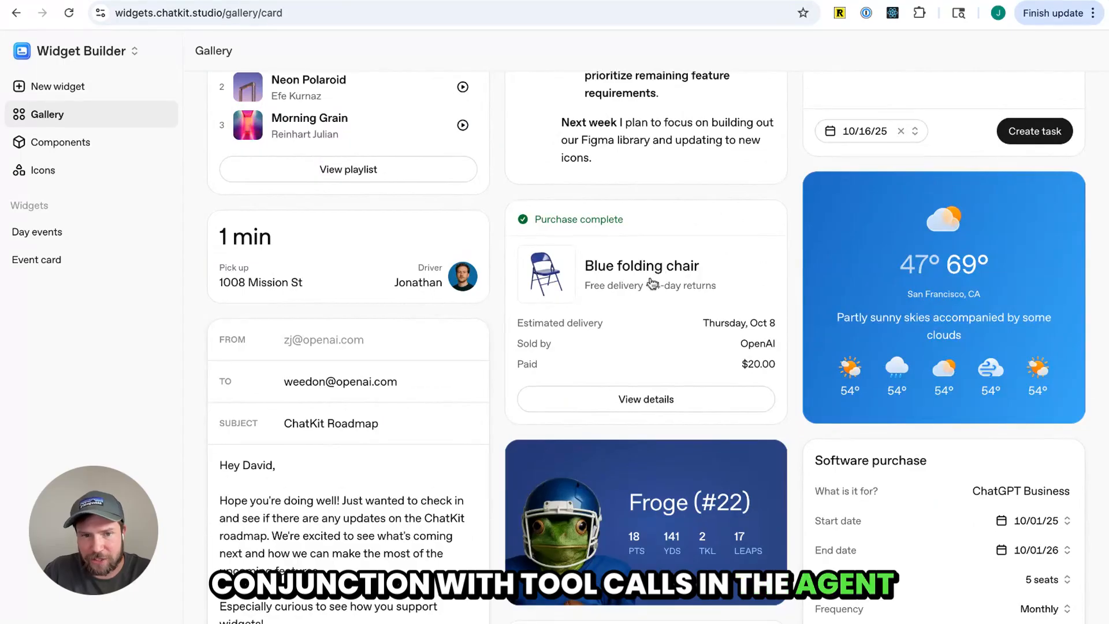
{"action": "scroll", "coordinate": [652, 283], "scroll_direction": "down", "scroll_amount": 4}
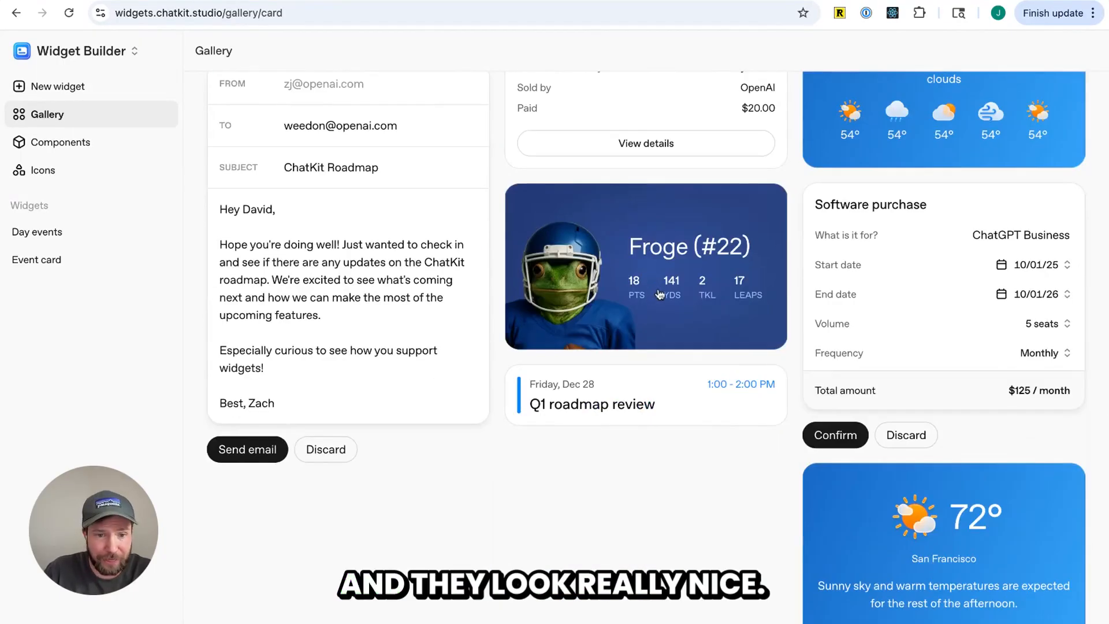
{"action": "scroll", "coordinate": [229, 347], "scroll_direction": "up", "scroll_amount": 4}
{"action": "scroll", "coordinate": [280, 324], "scroll_direction": "down", "scroll_amount": 1}
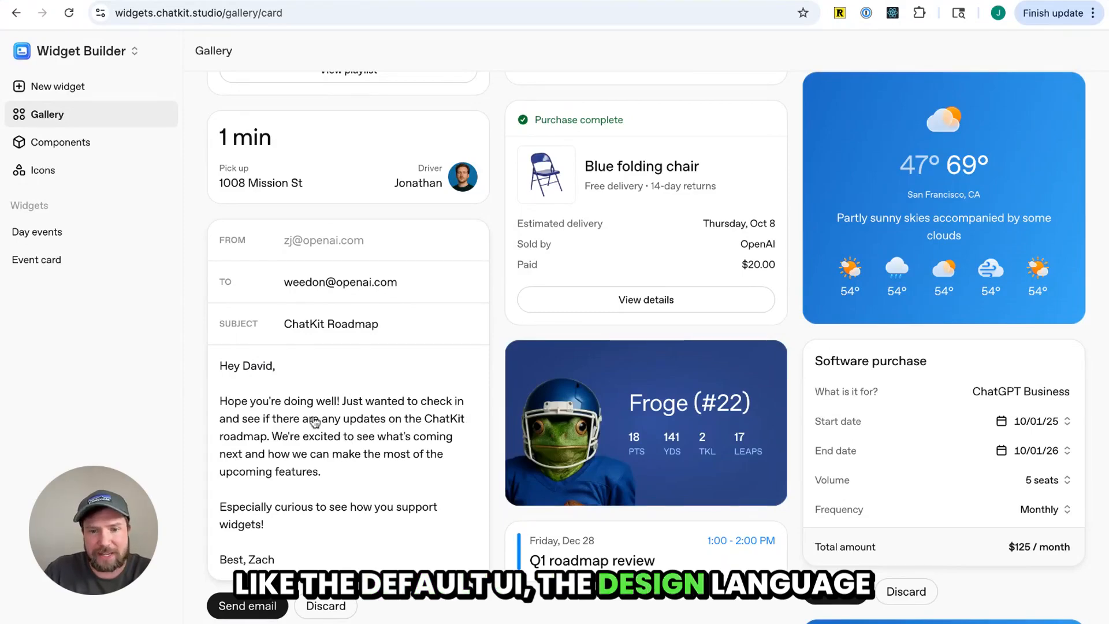
{"action": "scroll", "coordinate": [543, 383], "scroll_direction": "up", "scroll_amount": 7}
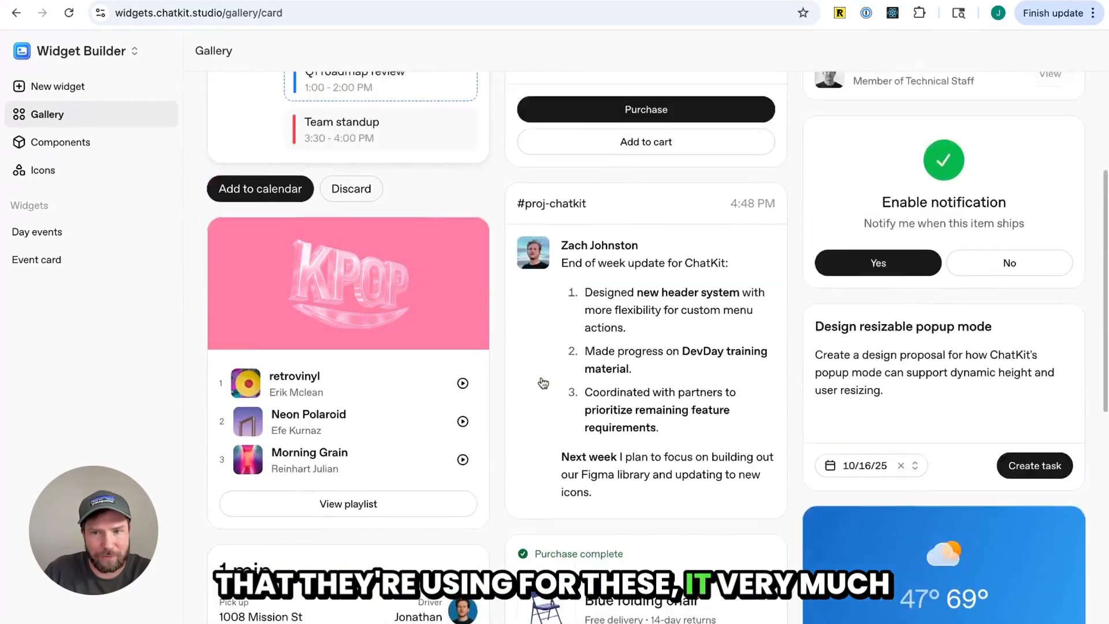
{"action": "scroll", "coordinate": [544, 383], "scroll_direction": "up", "scroll_amount": 4}
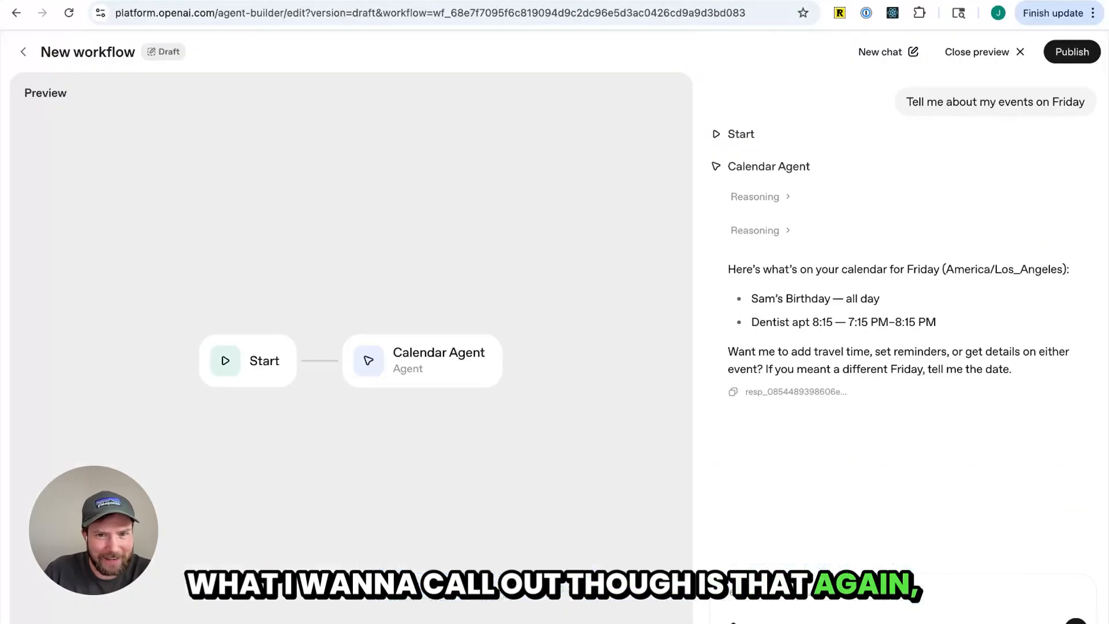
Return to the Agent Builder workflow list and open the published New workflow's agent node
{"action": "left_click", "coordinate": [23, 52]}
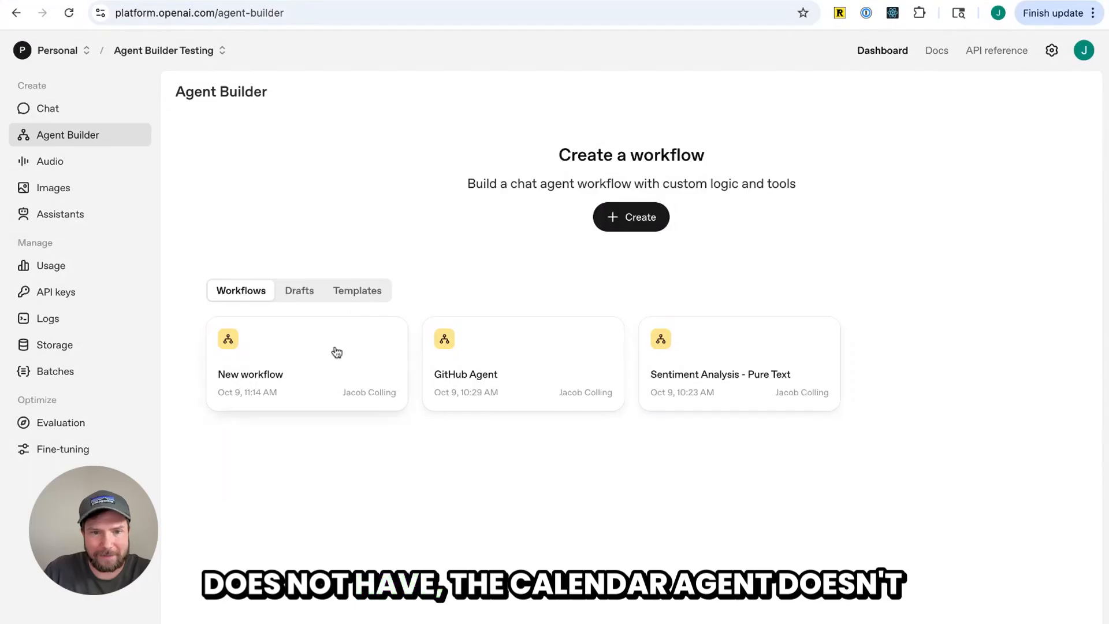
{"action": "left_click", "coordinate": [337, 352]}
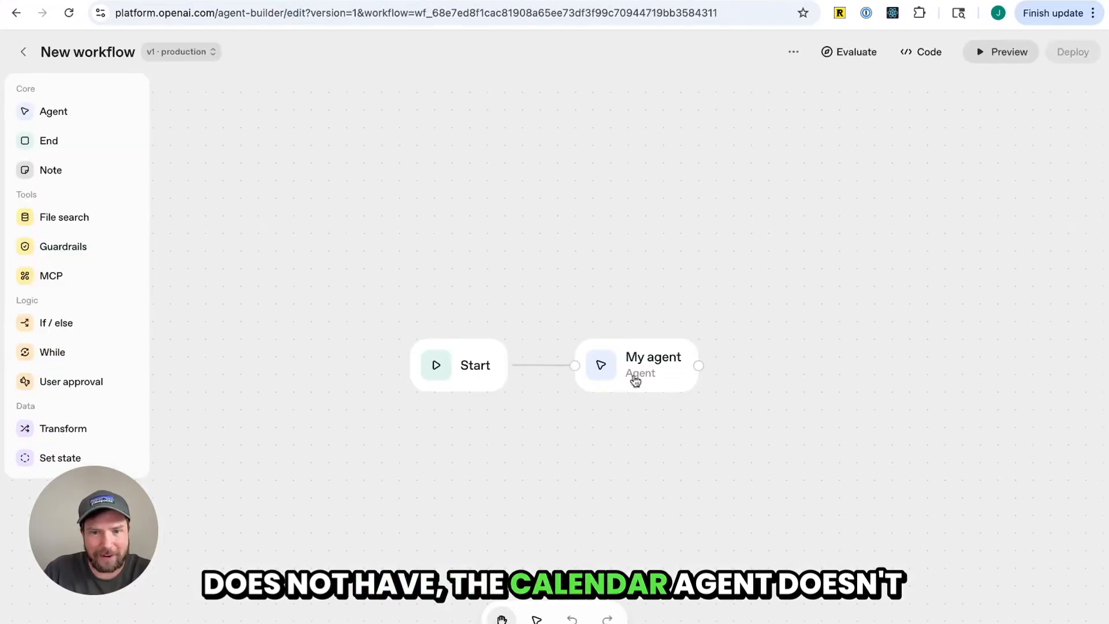
{"action": "left_click", "coordinate": [634, 378]}
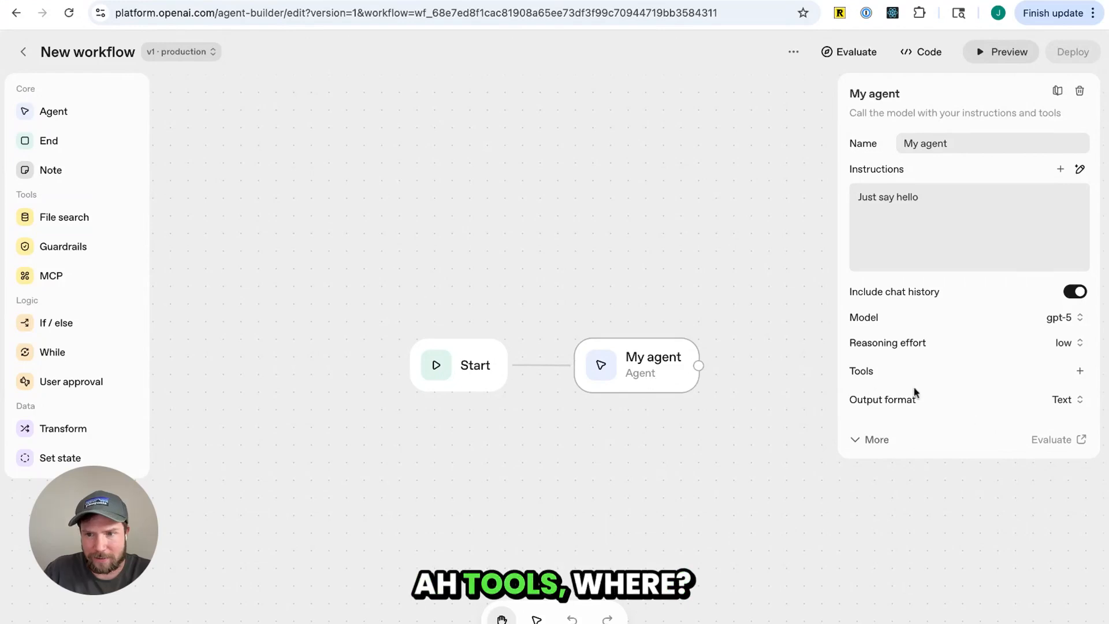
Open the draft Calendar Agent workflow and inspect its googlecalendar tool
{"action": "left_click", "coordinate": [23, 51]}
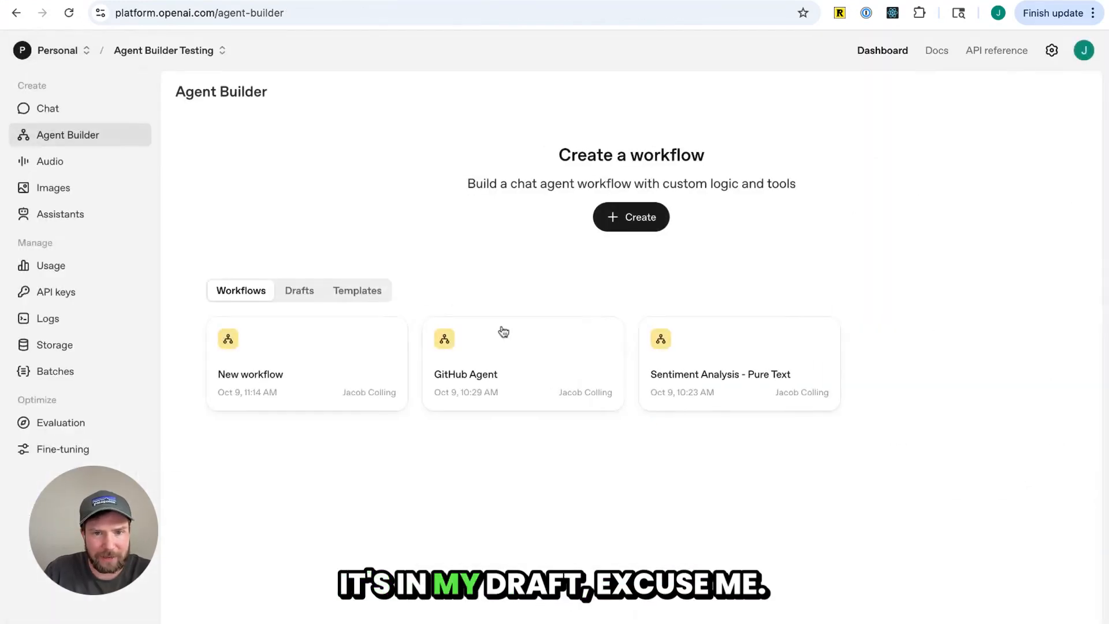
{"action": "left_click", "coordinate": [289, 288]}
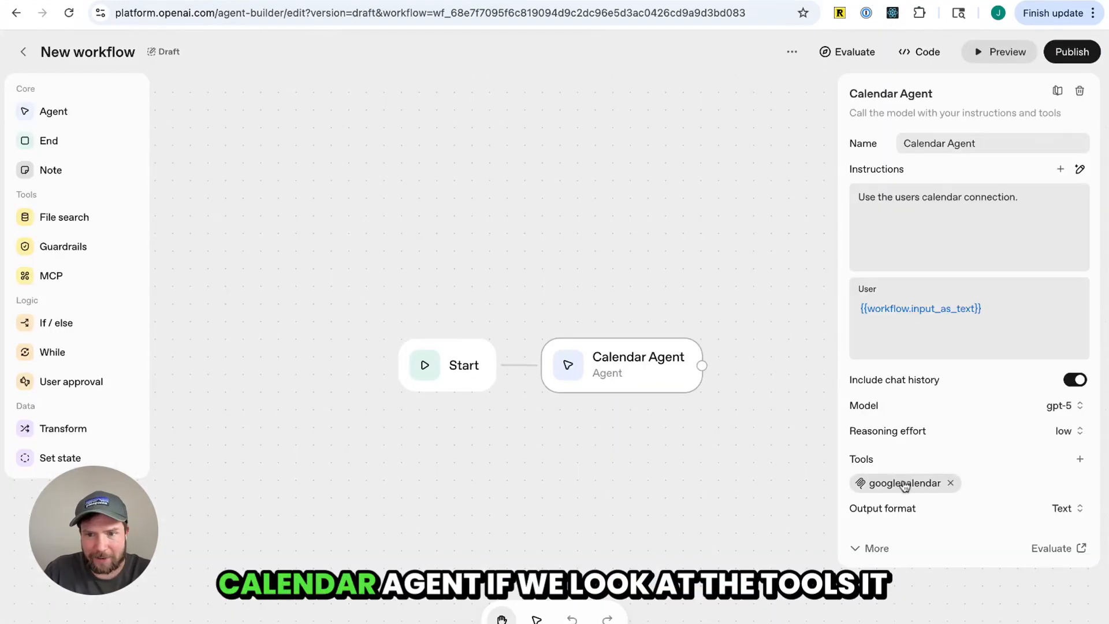
{"action": "left_click", "coordinate": [905, 483]}
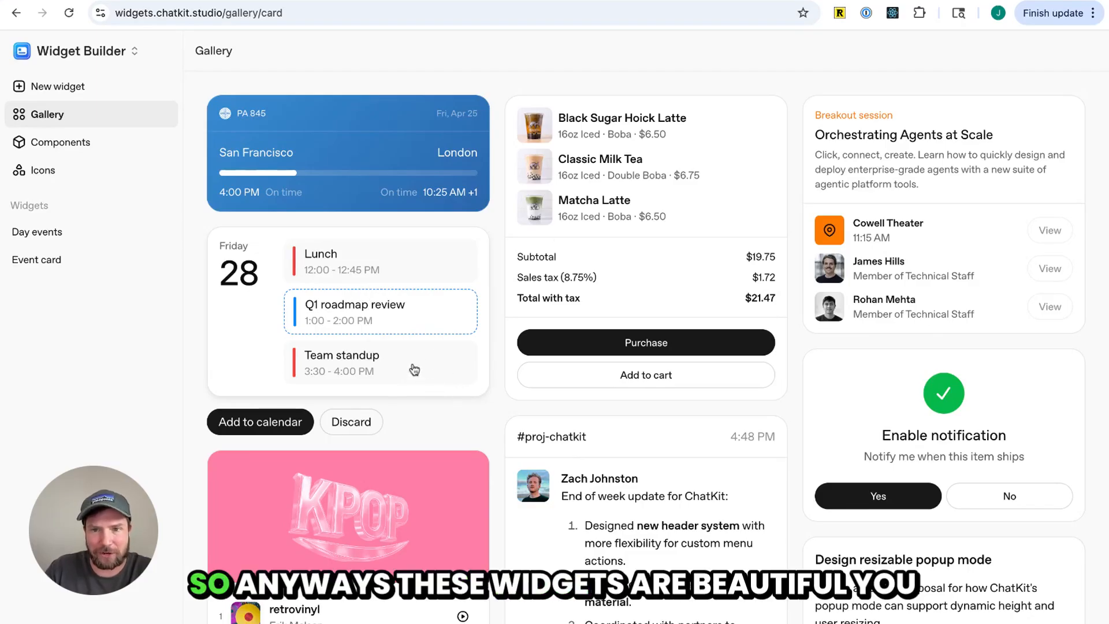
Examine the saved Day events and Event card widgets, then open the new-widget prompt
{"action": "left_click", "coordinate": [60, 87]}
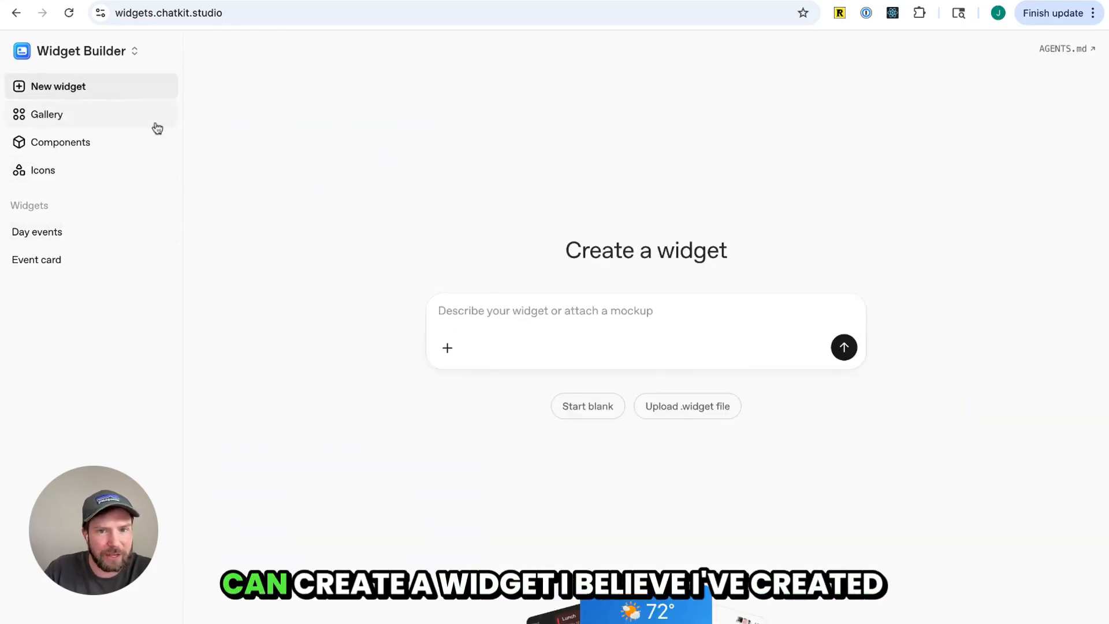
{"action": "left_click", "coordinate": [52, 232]}
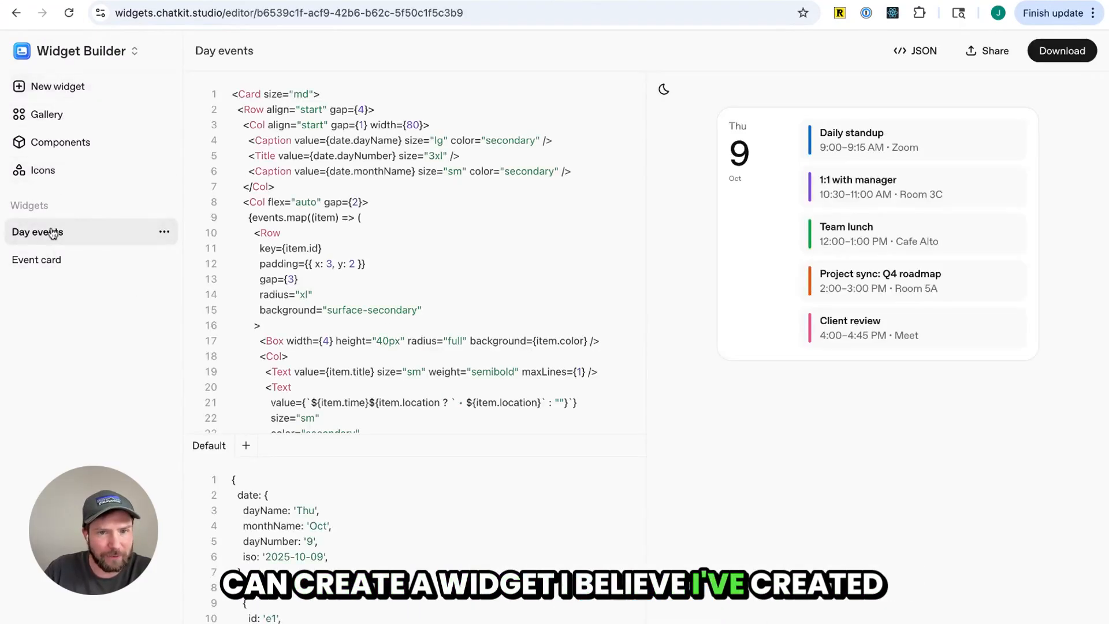
{"action": "left_click", "coordinate": [63, 265]}
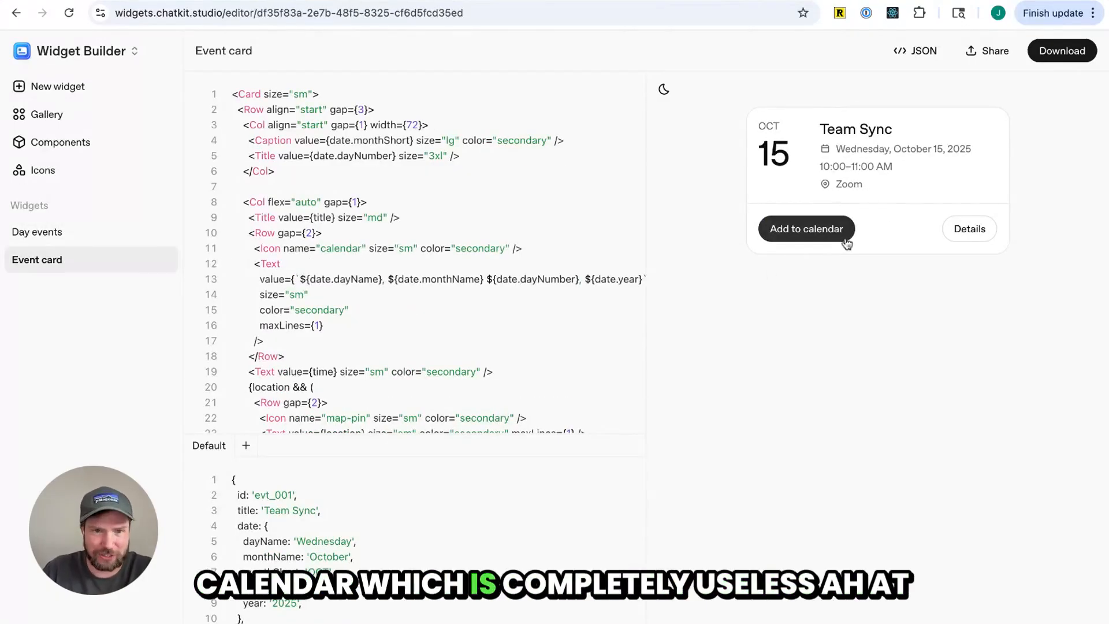
{"action": "left_click", "coordinate": [48, 234]}
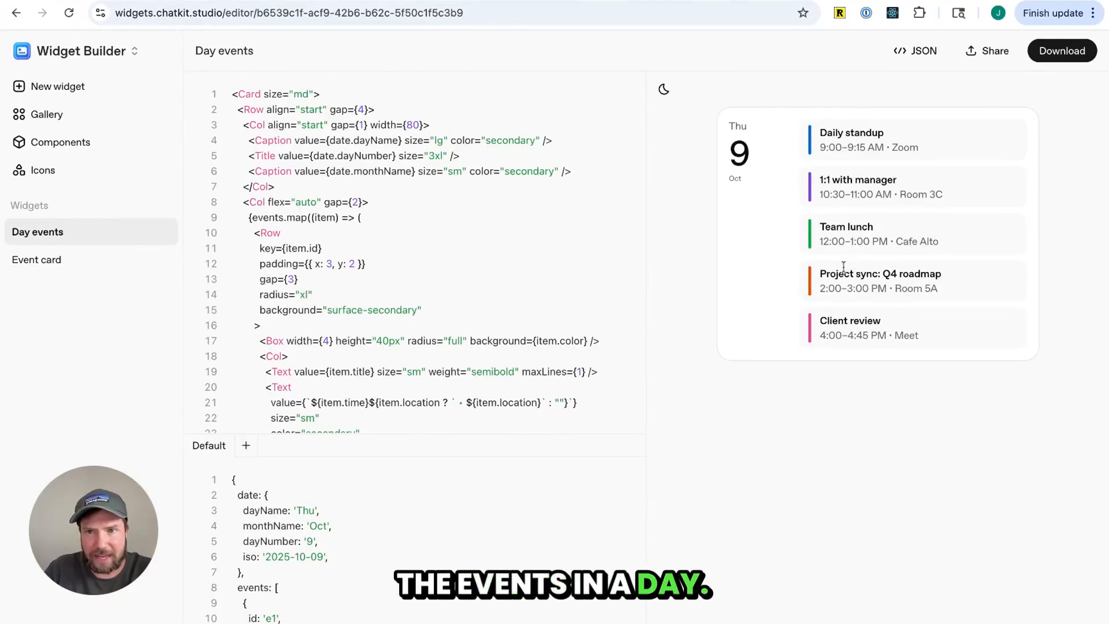
{"action": "left_click", "coordinate": [66, 87]}
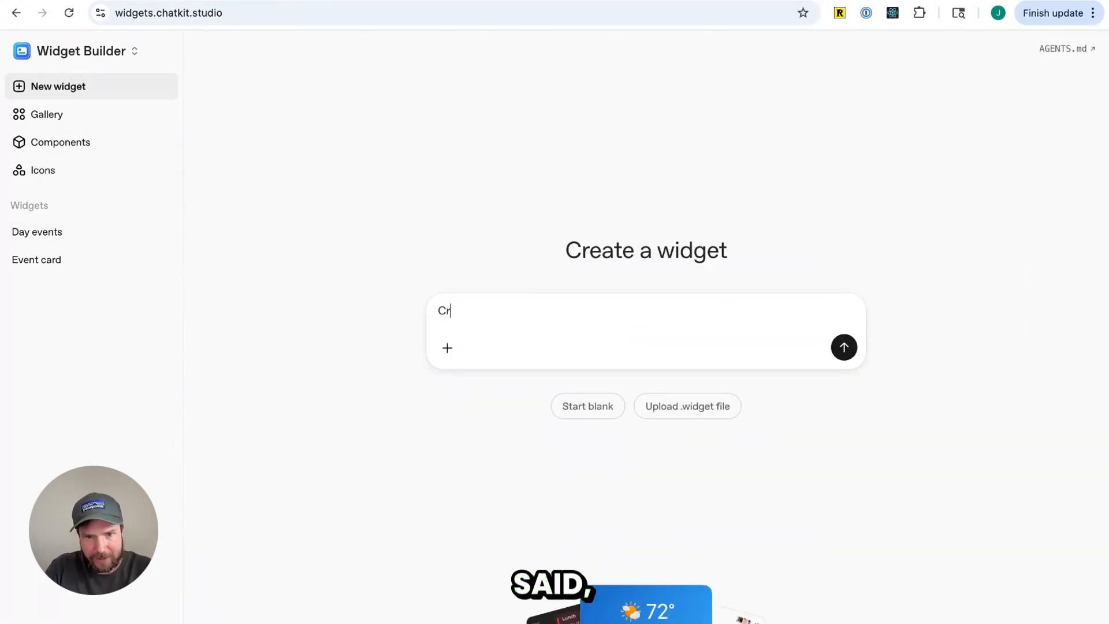
Submit the new-widget prompt to generate a widget
{"action": "key", "text": "Return"}
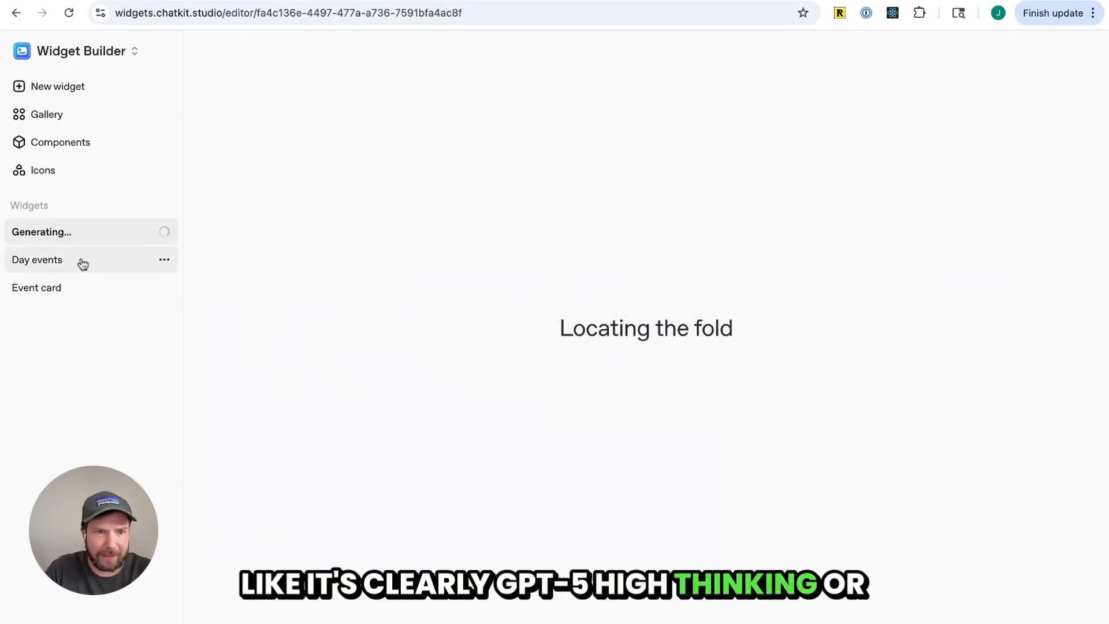
{"action": "left_click", "coordinate": [82, 263]}
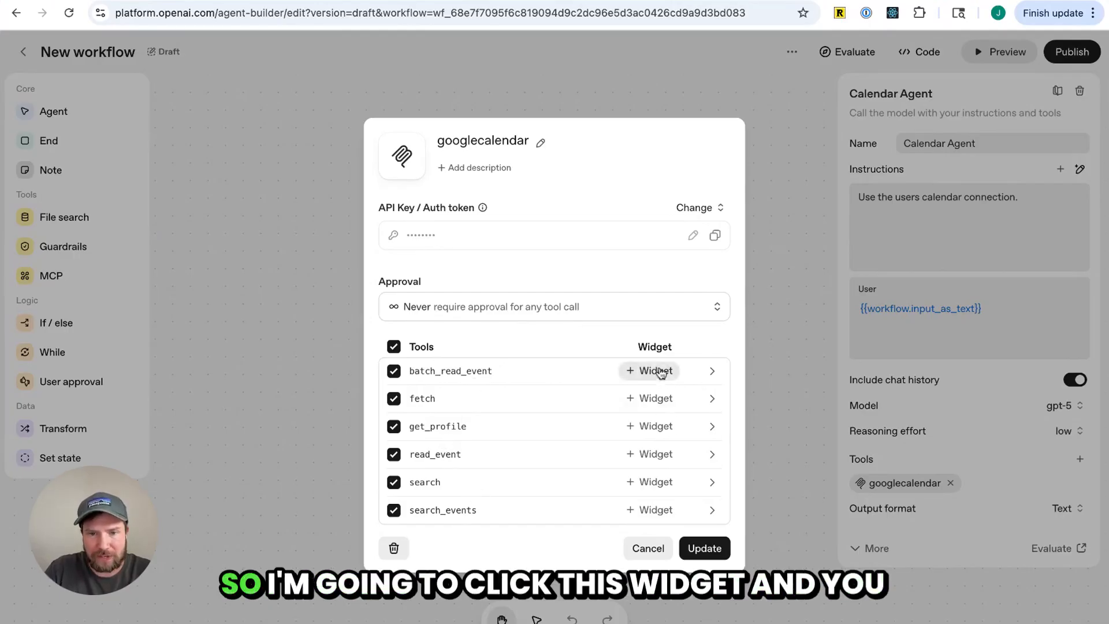
Attach the Day events widget to the googlecalendar tool's batch_read_event action
{"action": "left_click", "coordinate": [656, 371]}
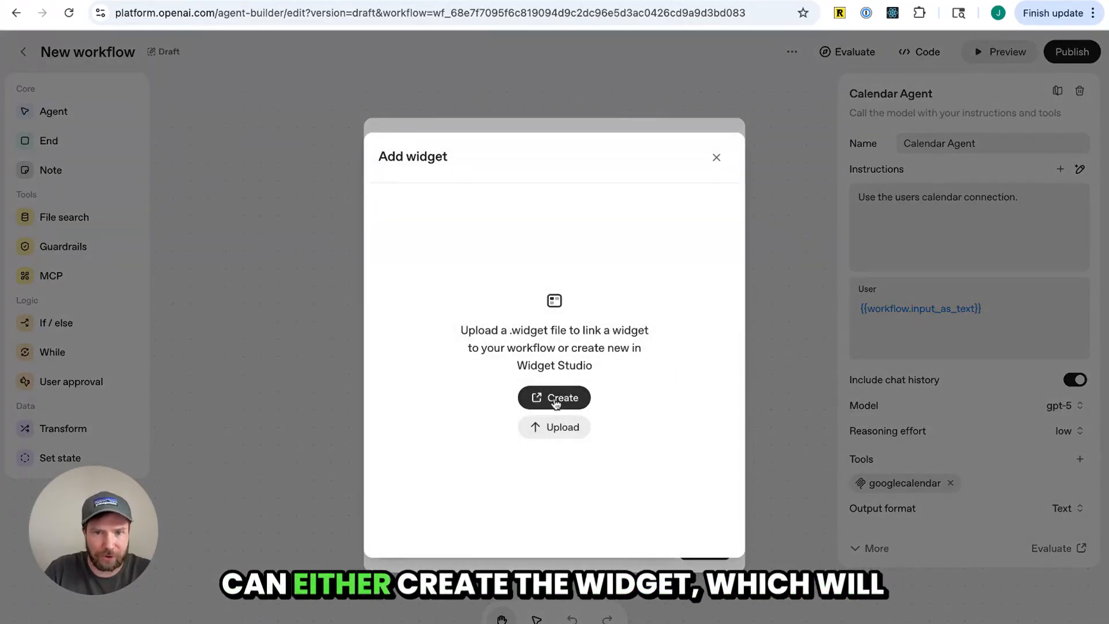
{"action": "left_click", "coordinate": [555, 401]}
{"action": "key", "text": "super+w"}
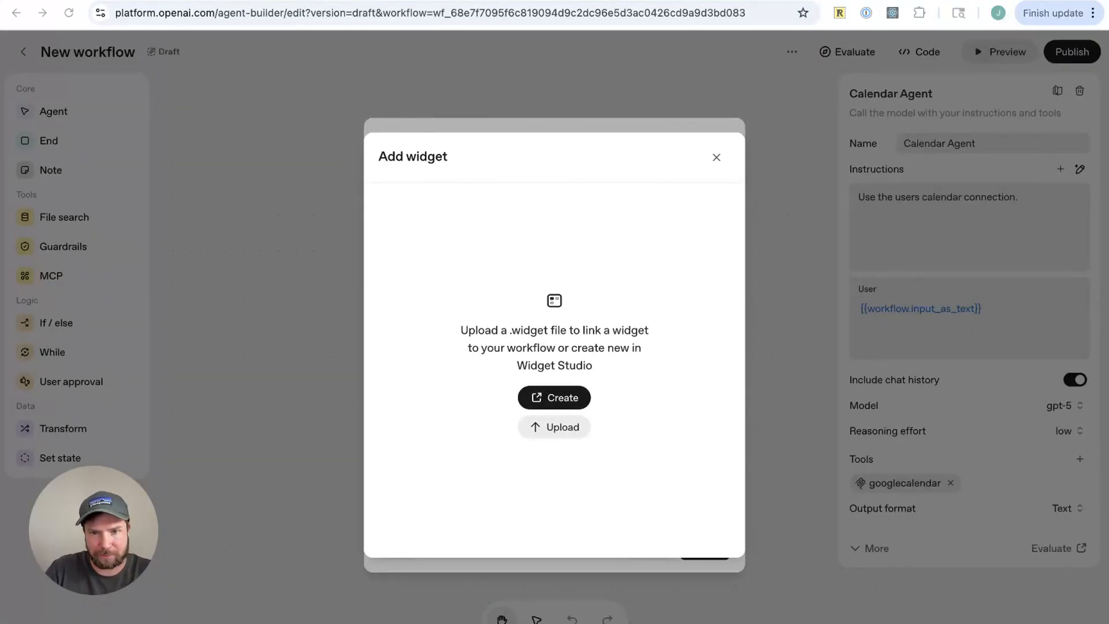
{"action": "left_click", "coordinate": [717, 470]}
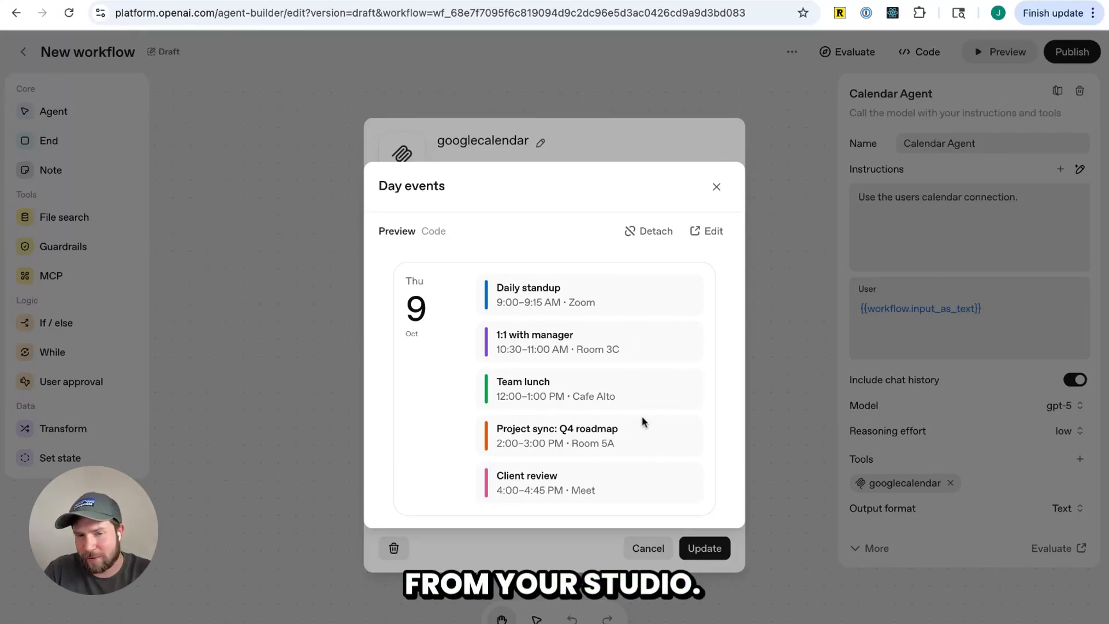
Inspect the attached Day events widget's code and preview, then close the widget dialog
{"action": "left_click", "coordinate": [433, 231]}
{"action": "scroll", "coordinate": [554, 399], "scroll_direction": "down", "scroll_amount": 8}
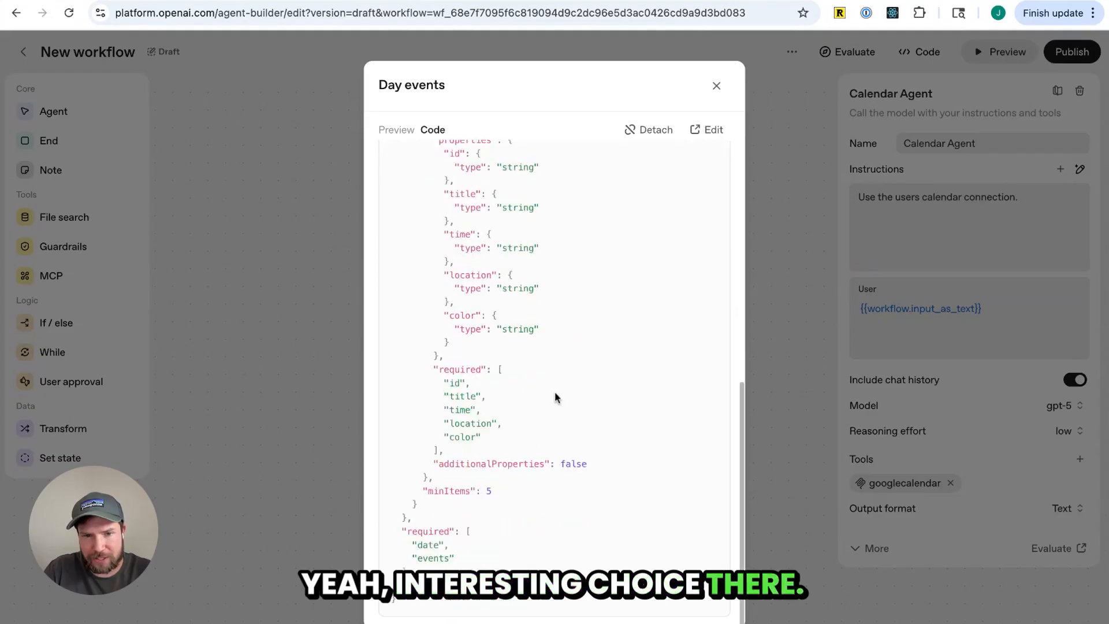
{"action": "scroll", "coordinate": [554, 396], "scroll_direction": "up", "scroll_amount": 10}
{"action": "left_click", "coordinate": [396, 129]}
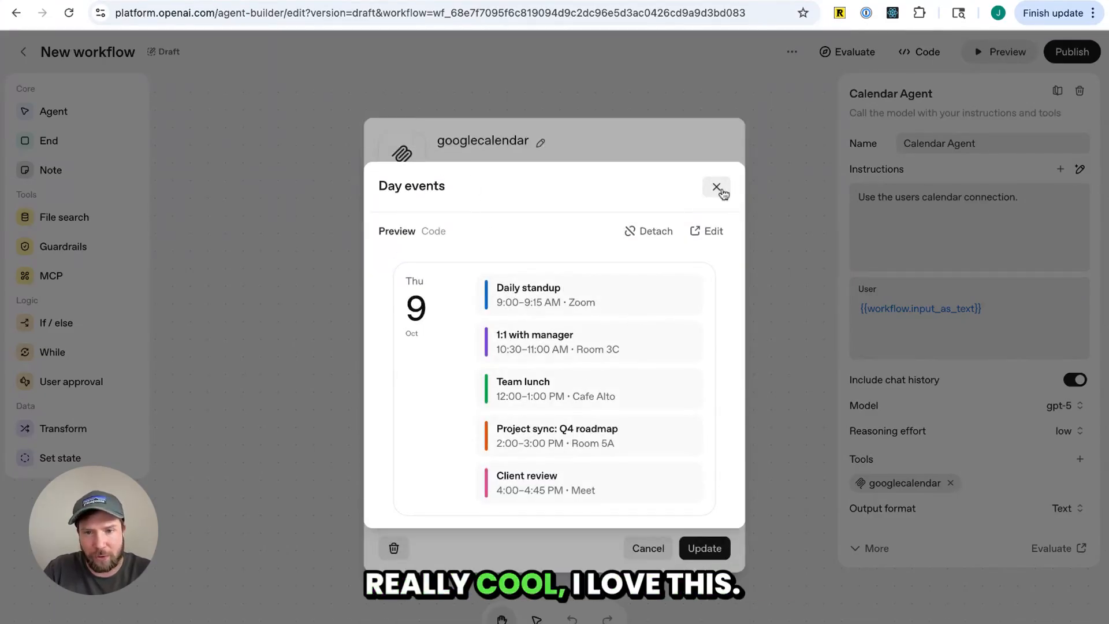
{"action": "left_click", "coordinate": [717, 187]}
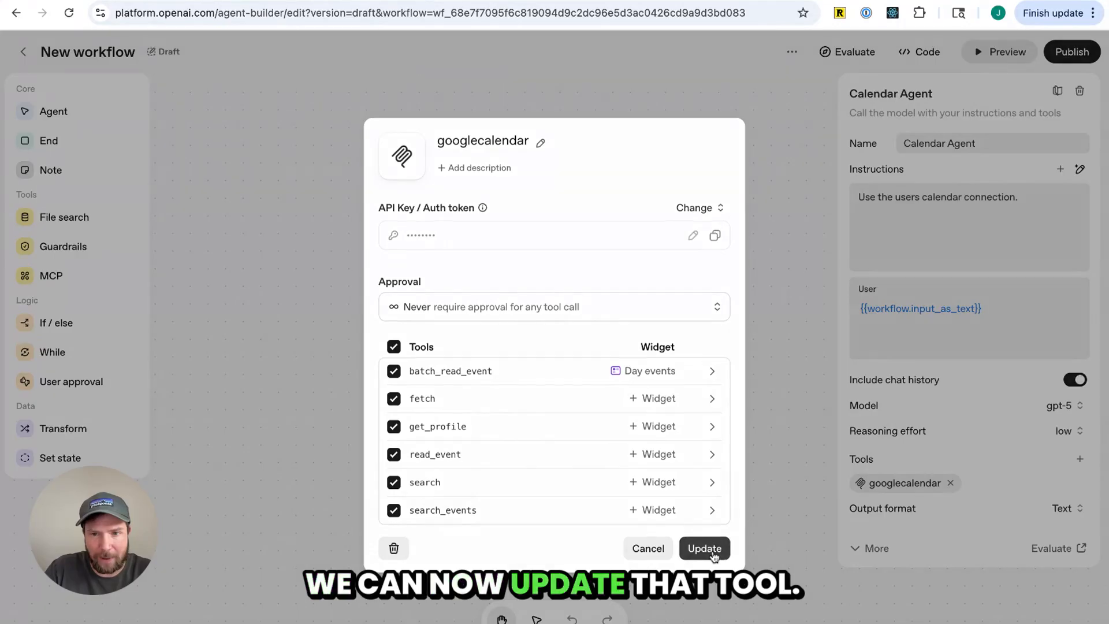
Update the googlecalendar tool settings and open the workflow preview
{"action": "left_click", "coordinate": [714, 548]}
{"action": "left_click", "coordinate": [767, 430]}
{"action": "left_click", "coordinate": [1006, 56]}
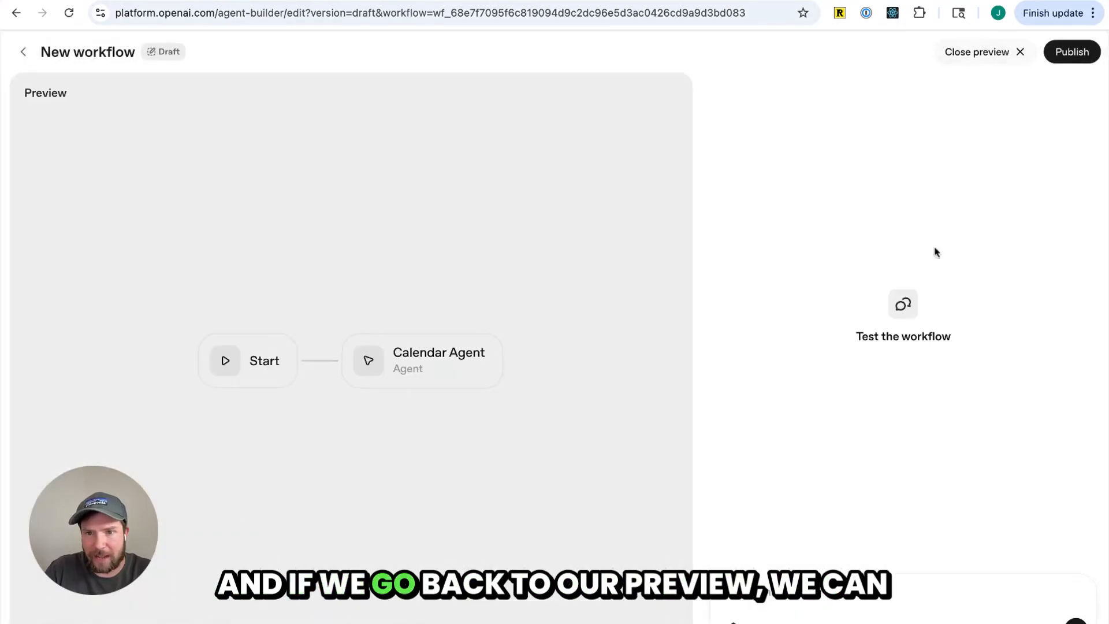
Ask the Calendar Agent in the preview to "List our events on Friday"
{"action": "left_click", "coordinate": [835, 588]}
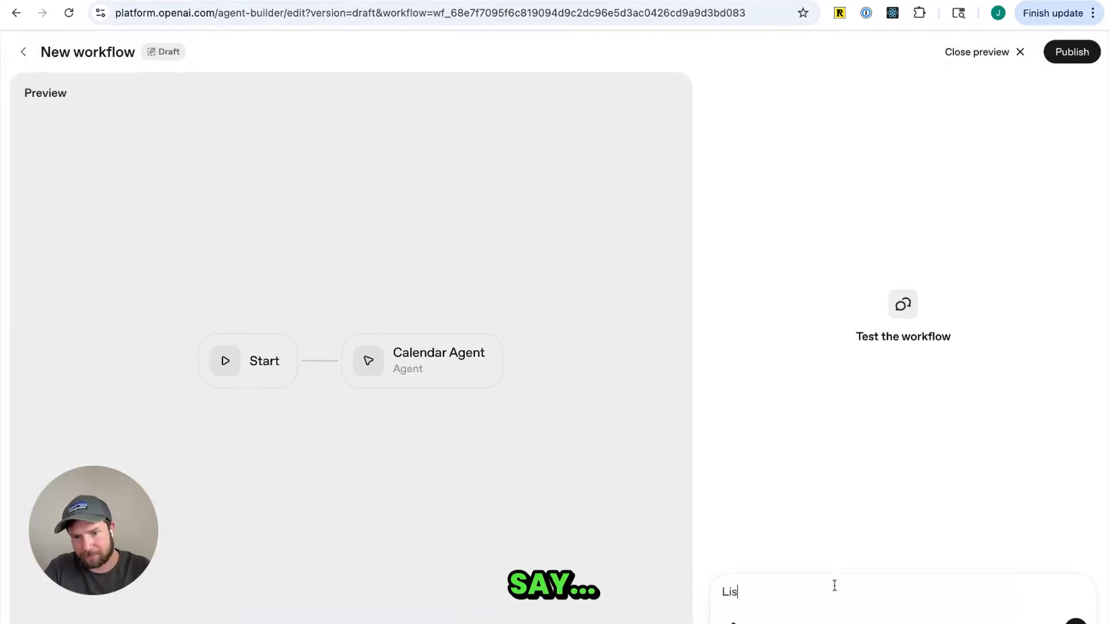
{"action": "type", "text": "List our"}
{"action": "type", "text": "events on Friday"}
{"action": "key", "text": "Return"}
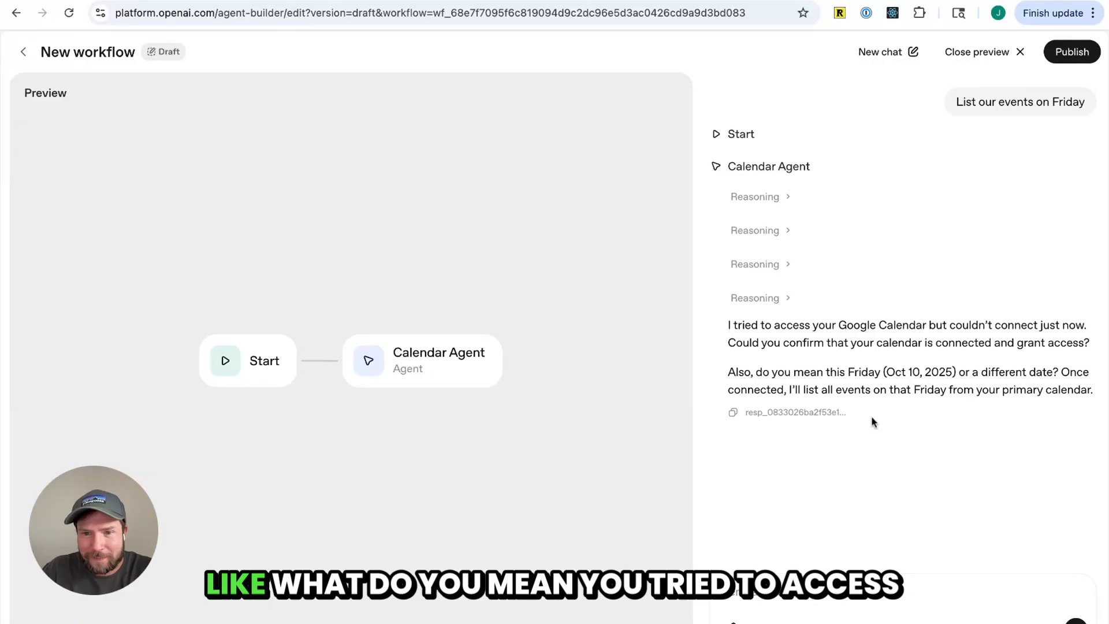
Reopen the googlecalendar tool, replace its API key / auth token by pasting it again, and update the tool
{"action": "left_click_drag", "start_coordinate": [872, 418], "coordinate": [728, 325]}
{"action": "left_click", "coordinate": [897, 357]}
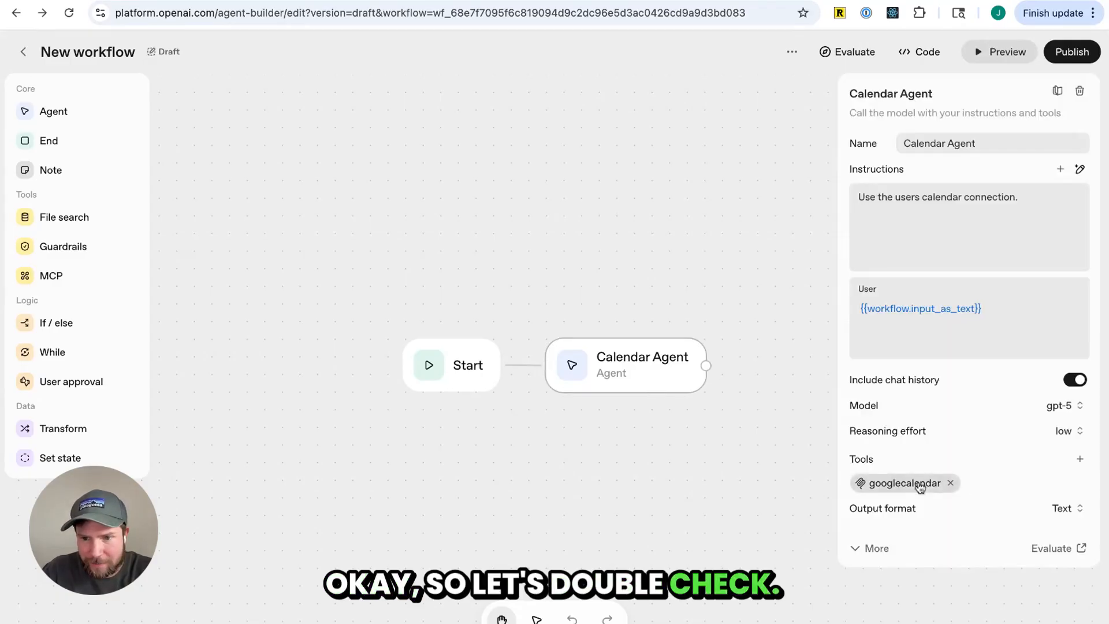
{"action": "left_click", "coordinate": [923, 483]}
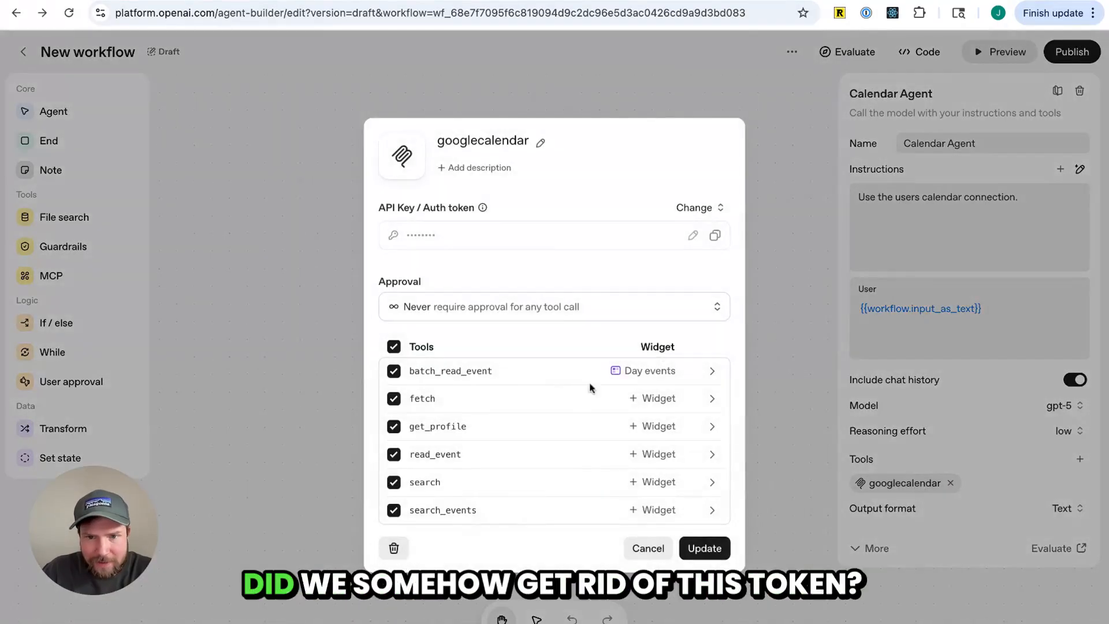
{"action": "left_click", "coordinate": [694, 239]}
{"action": "key", "text": "ctrl+a"}
{"action": "key", "text": "BackSpace"}
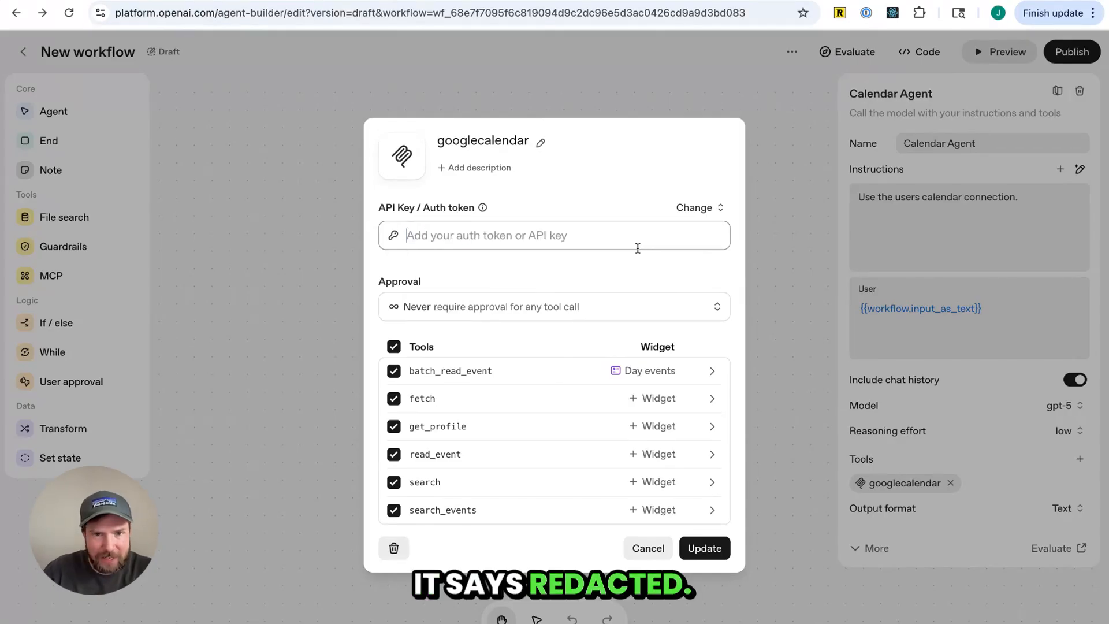
{"action": "key", "text": "ctrl+v"}
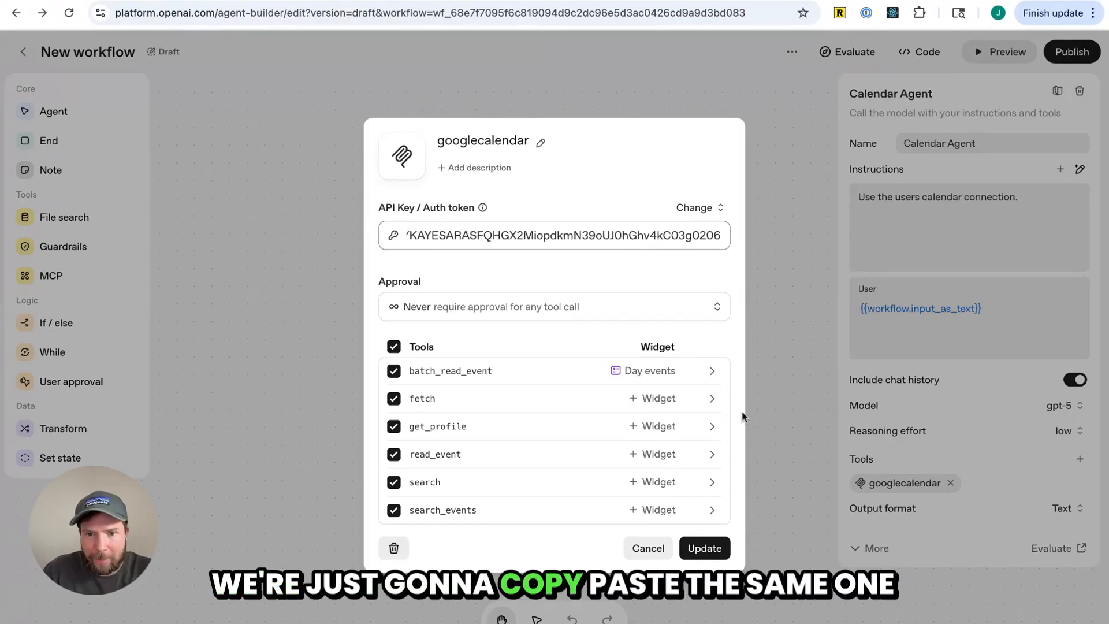
{"action": "left_click", "coordinate": [710, 556]}
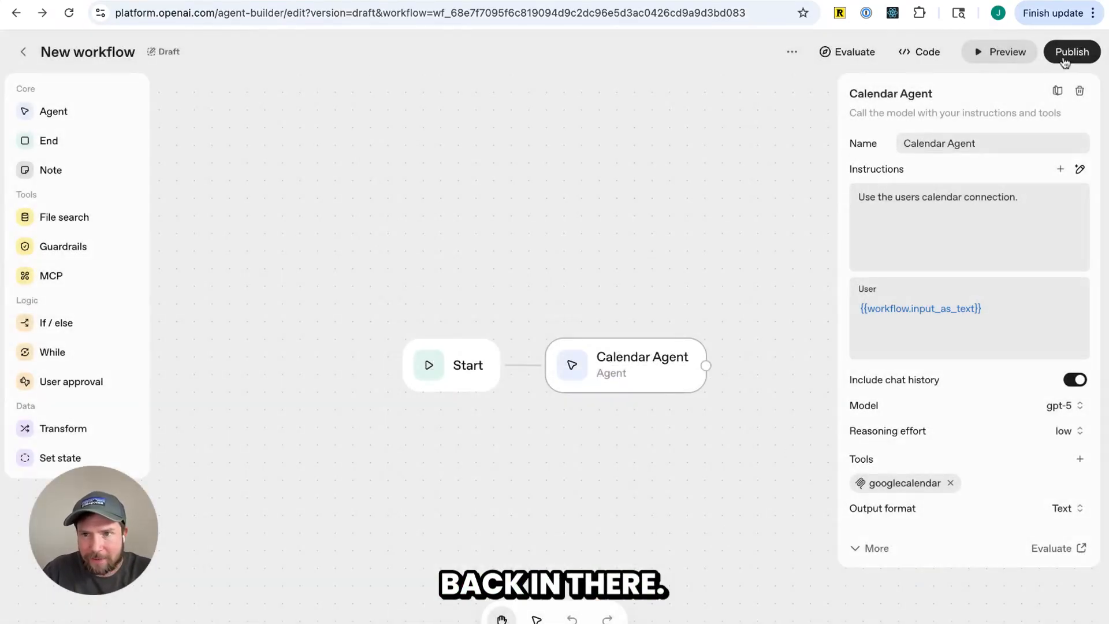
Open the preview and ask the agent "tell me my events on Friday"
{"action": "left_click", "coordinate": [1004, 52]}
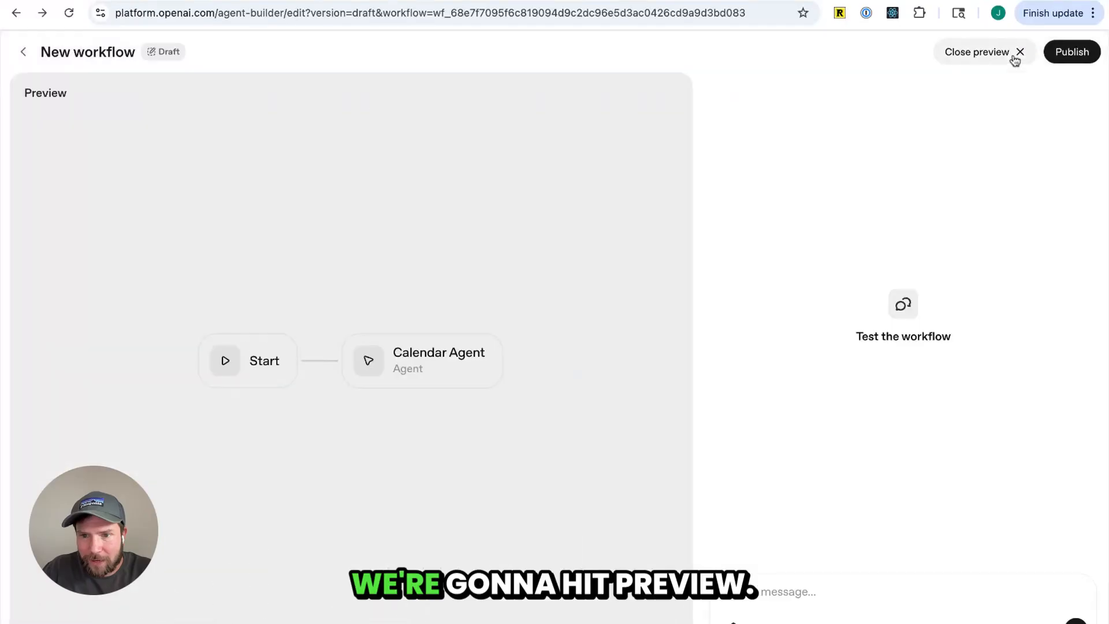
{"action": "left_click", "coordinate": [800, 588]}
{"action": "type", "text": "tell"}
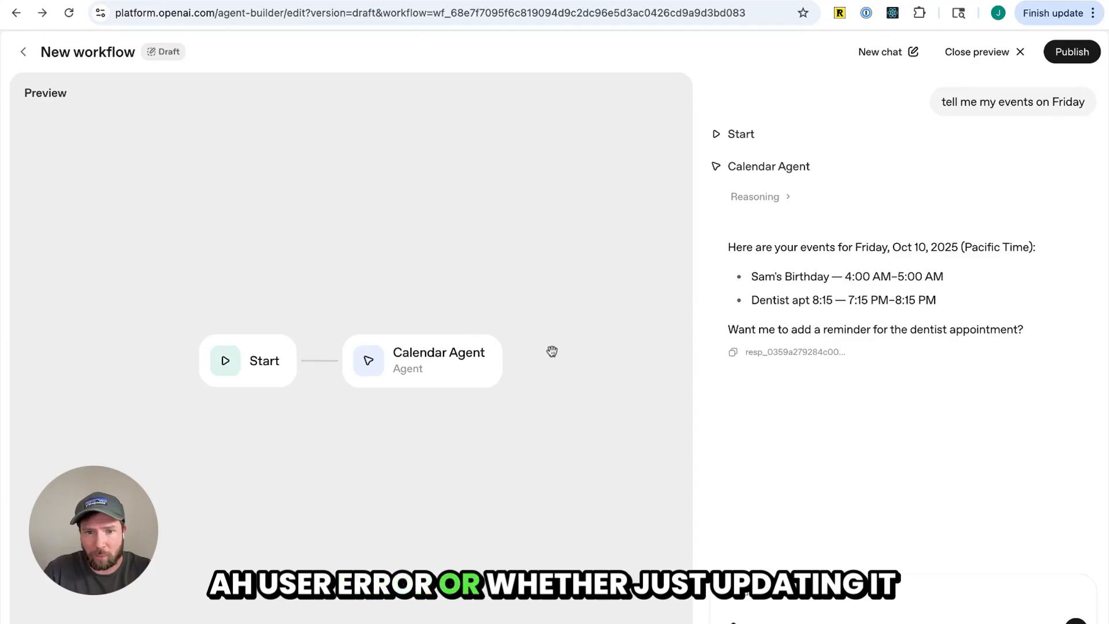
{"action": "left_click", "coordinate": [832, 591]}
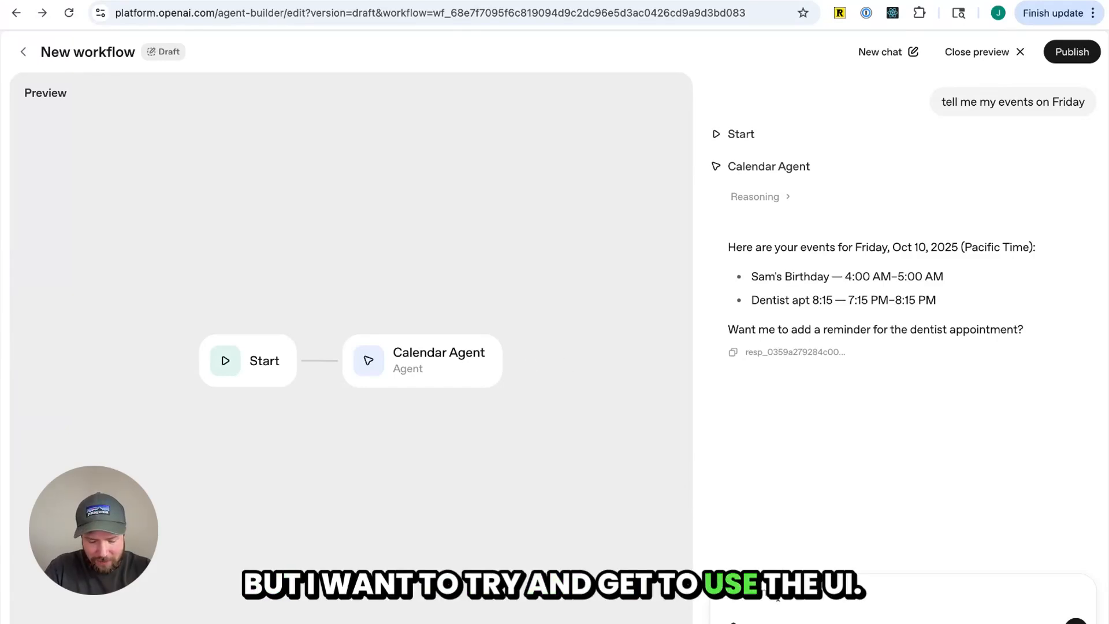
Ask the agent to "Use the batch read to read all of those events"
{"action": "type", "text": "Us"}
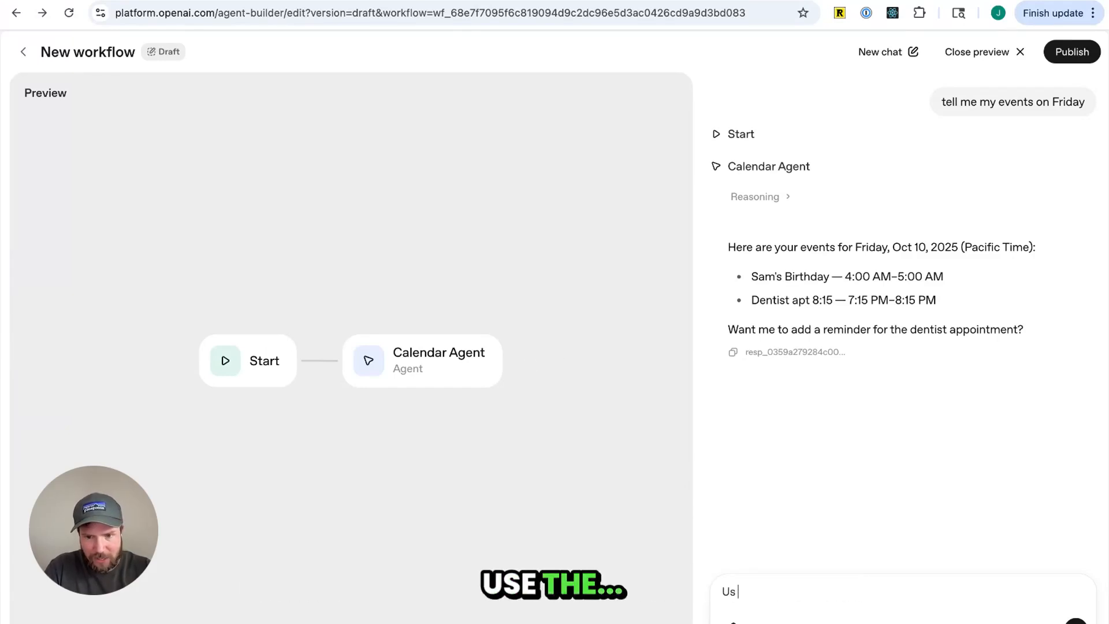
{"action": "type", "text": "e the batch read to read all of those events"}
{"action": "key", "text": "Return"}
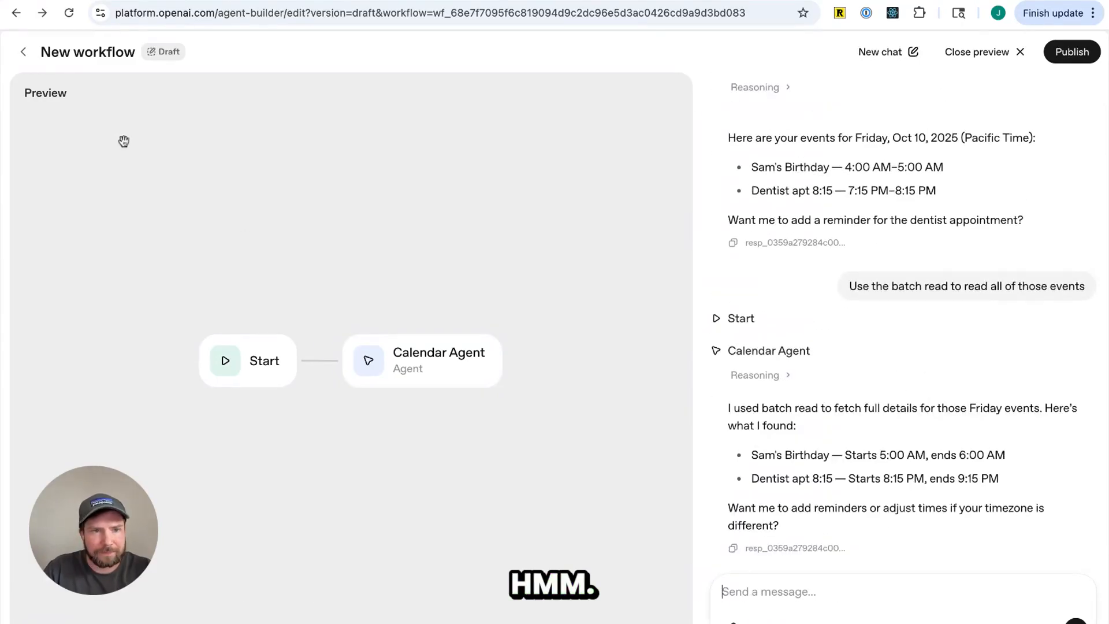
Attach the Day events widget to the read_event and search_events actions of the googlecalendar tool and update it
{"action": "left_click", "coordinate": [23, 52]}
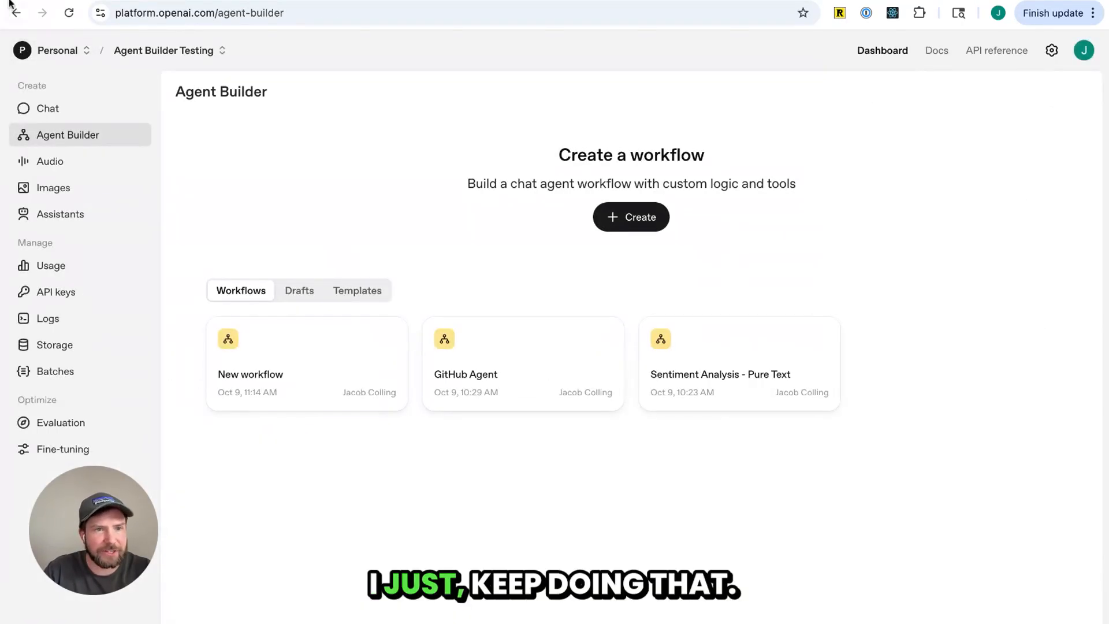
{"action": "left_click", "coordinate": [16, 12]}
{"action": "left_click", "coordinate": [639, 371]}
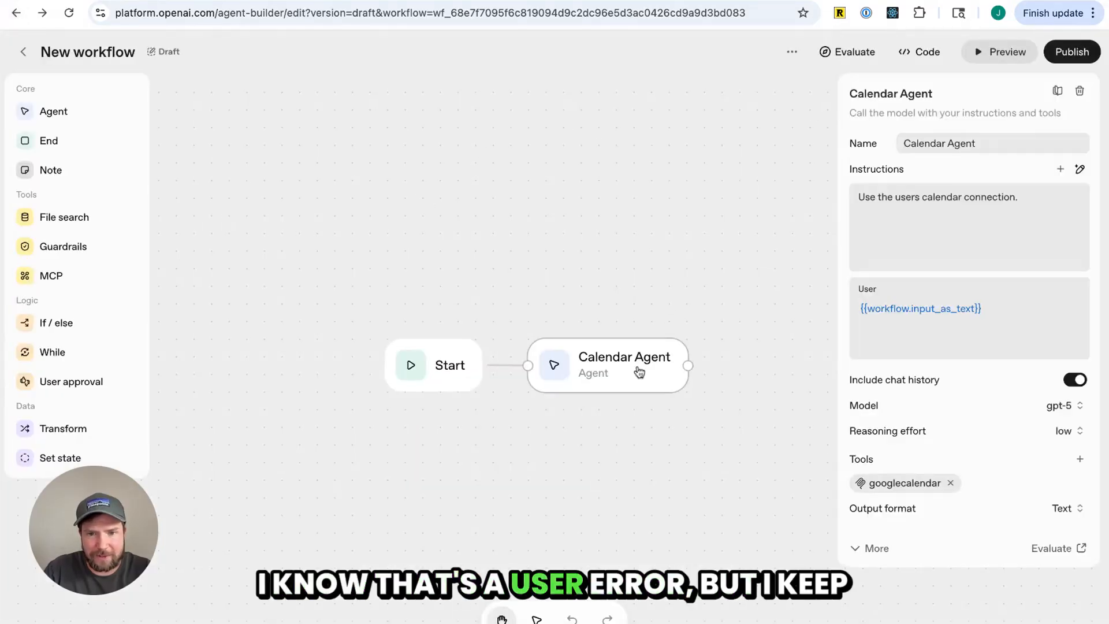
{"action": "left_click", "coordinate": [916, 483]}
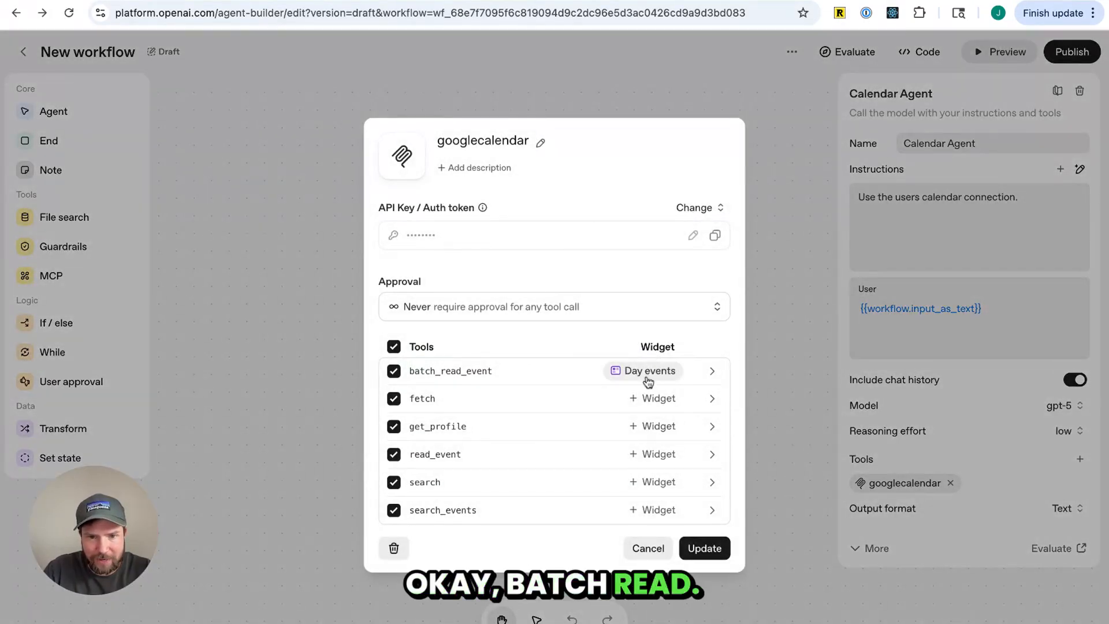
{"action": "left_click", "coordinate": [633, 454]}
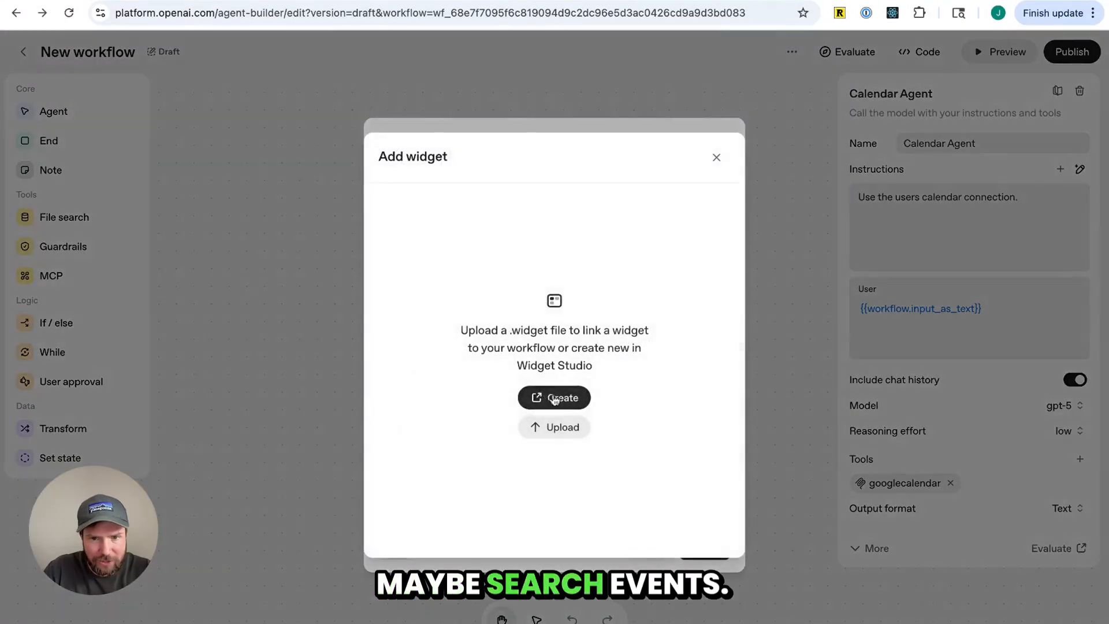
{"action": "left_click", "coordinate": [555, 398]}
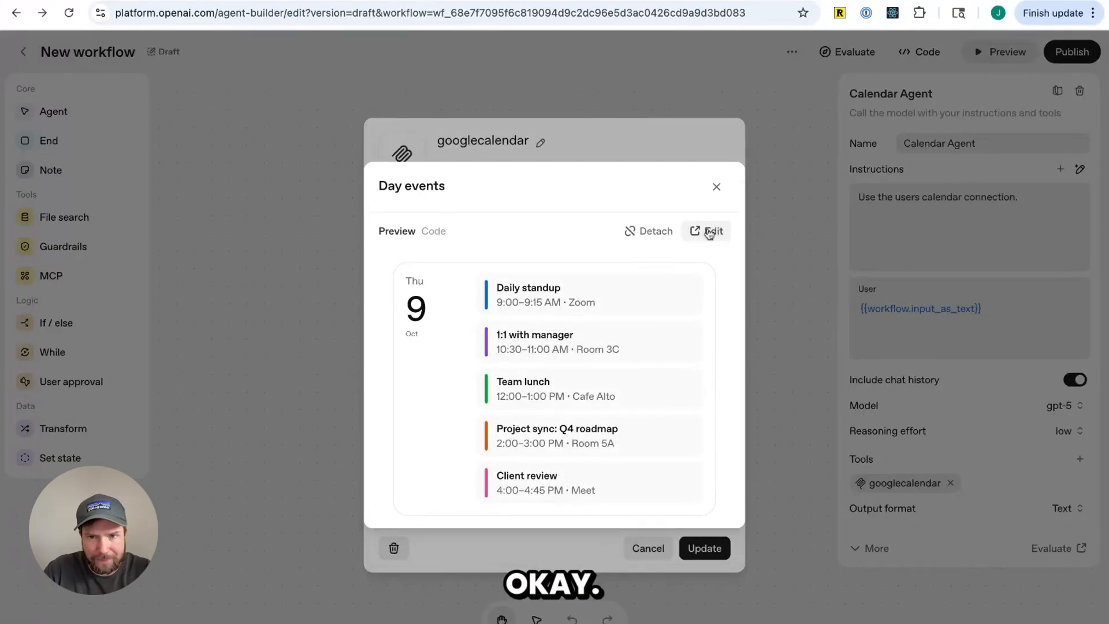
{"action": "left_click", "coordinate": [717, 186]}
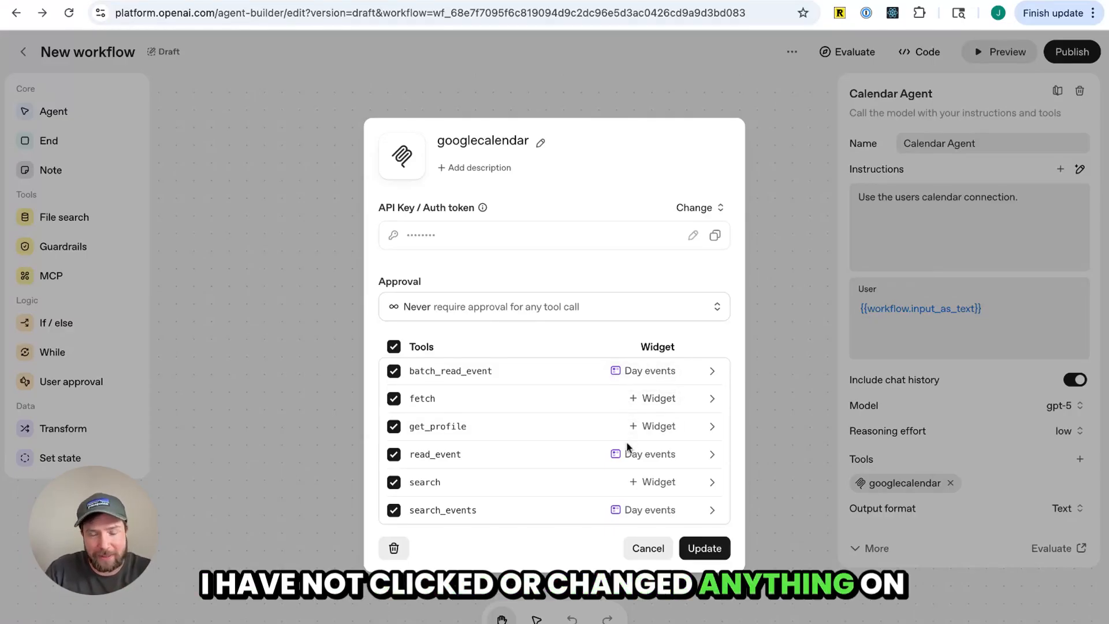
{"action": "left_click", "coordinate": [705, 549]}
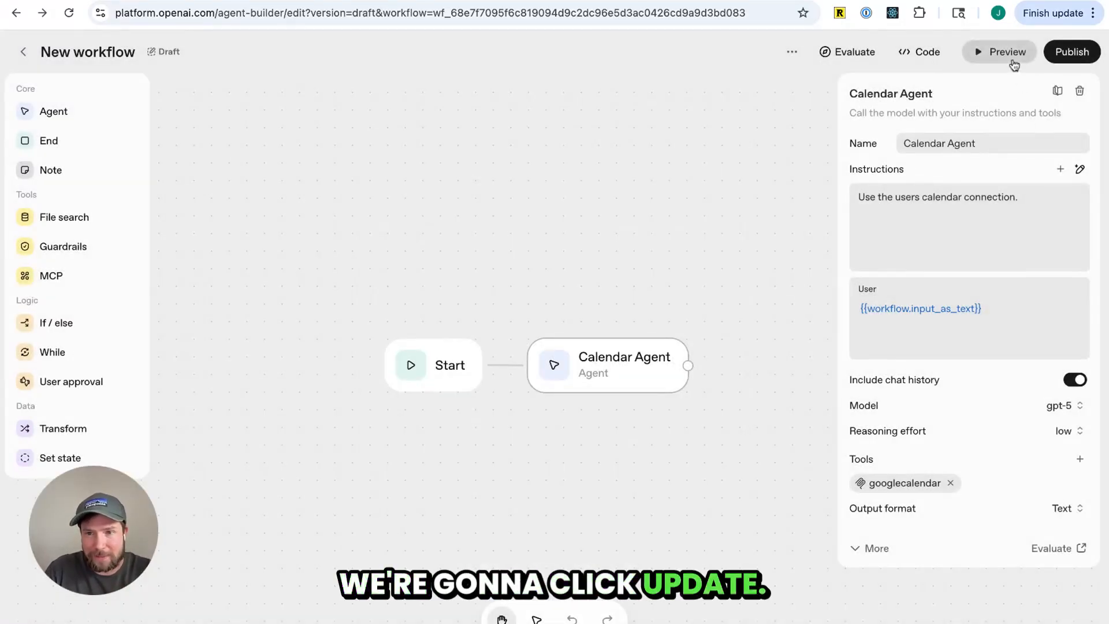
Open the preview and ask the agent "Read me my events for friday"
{"action": "left_click", "coordinate": [1003, 52]}
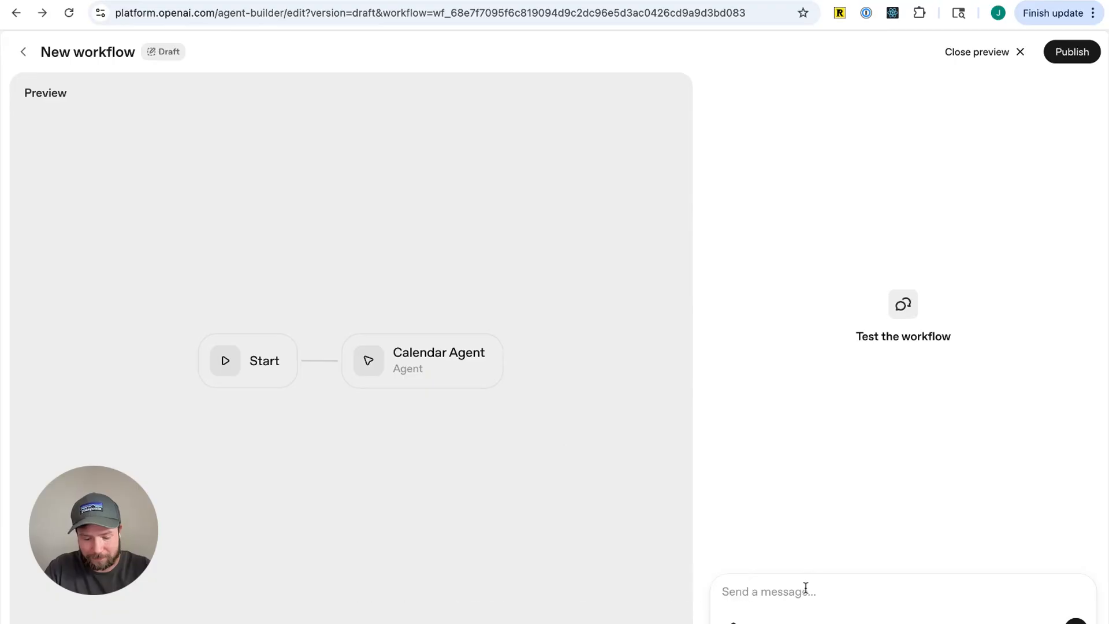
{"action": "type", "text": "Read me my events for friday"}
{"action": "key", "text": "Return"}
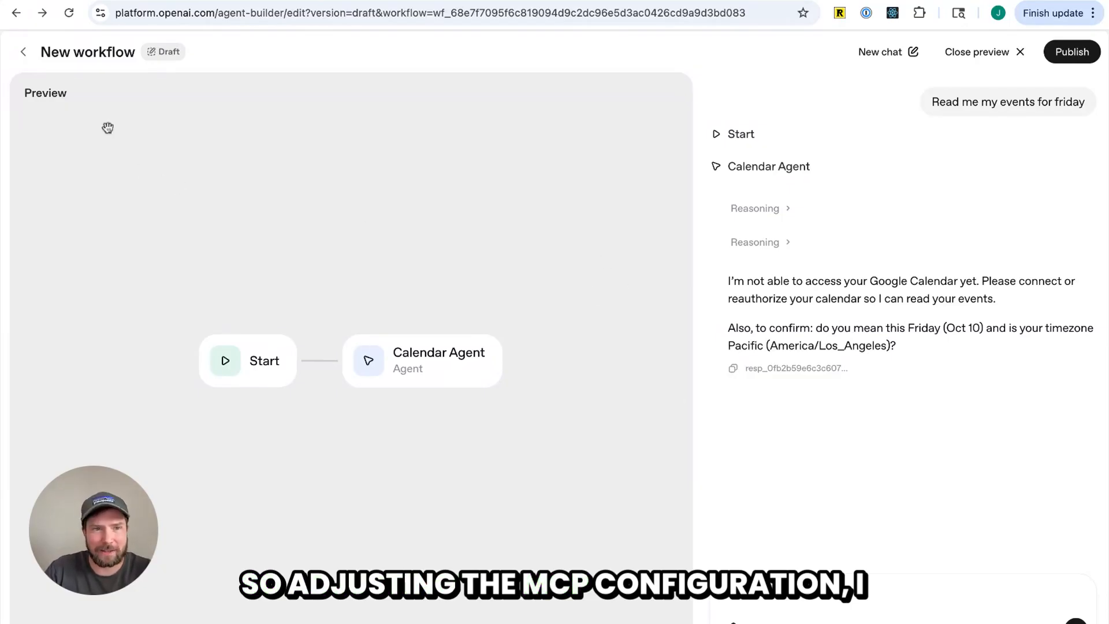
Reopen the googlecalendar tool, paste the auth token into the API key field again, and update the tool
{"action": "left_click", "coordinate": [1009, 52]}
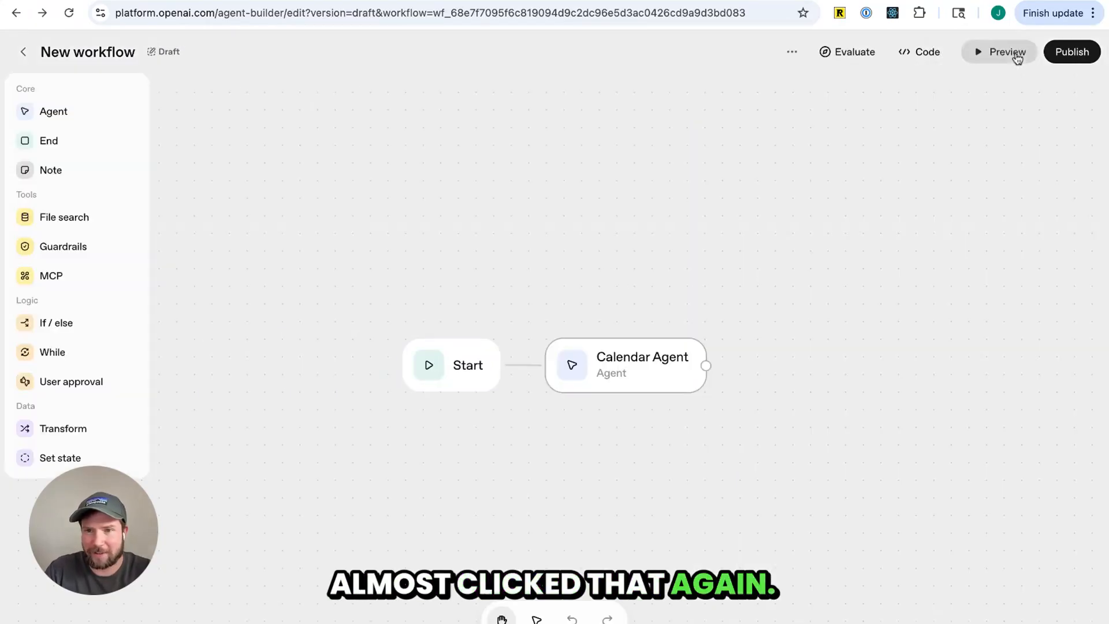
{"action": "left_click", "coordinate": [640, 390]}
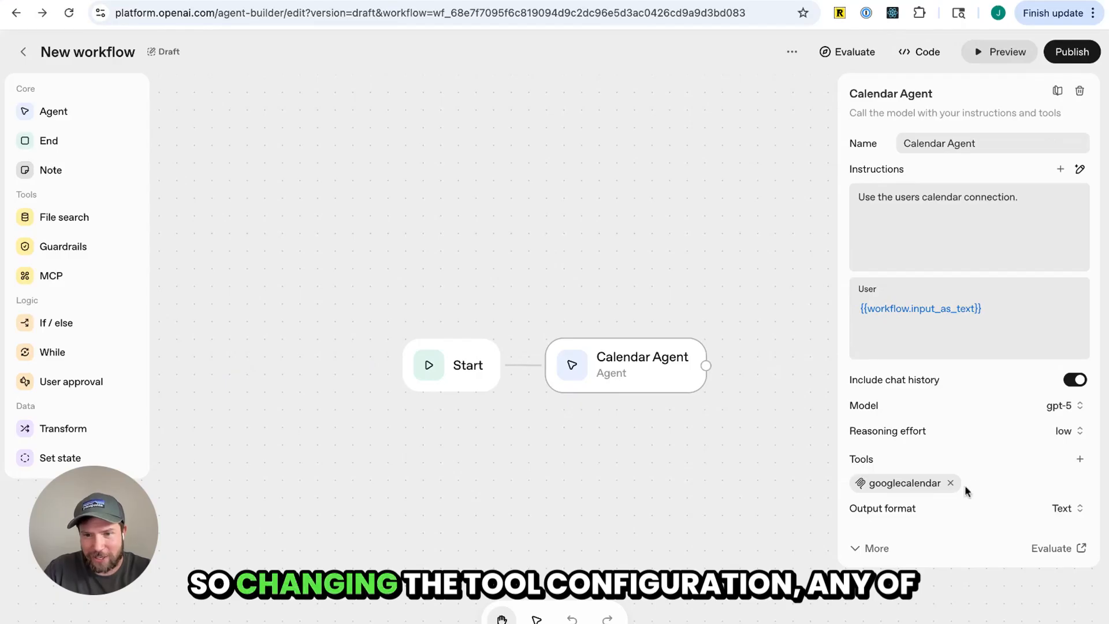
{"action": "left_click", "coordinate": [916, 484]}
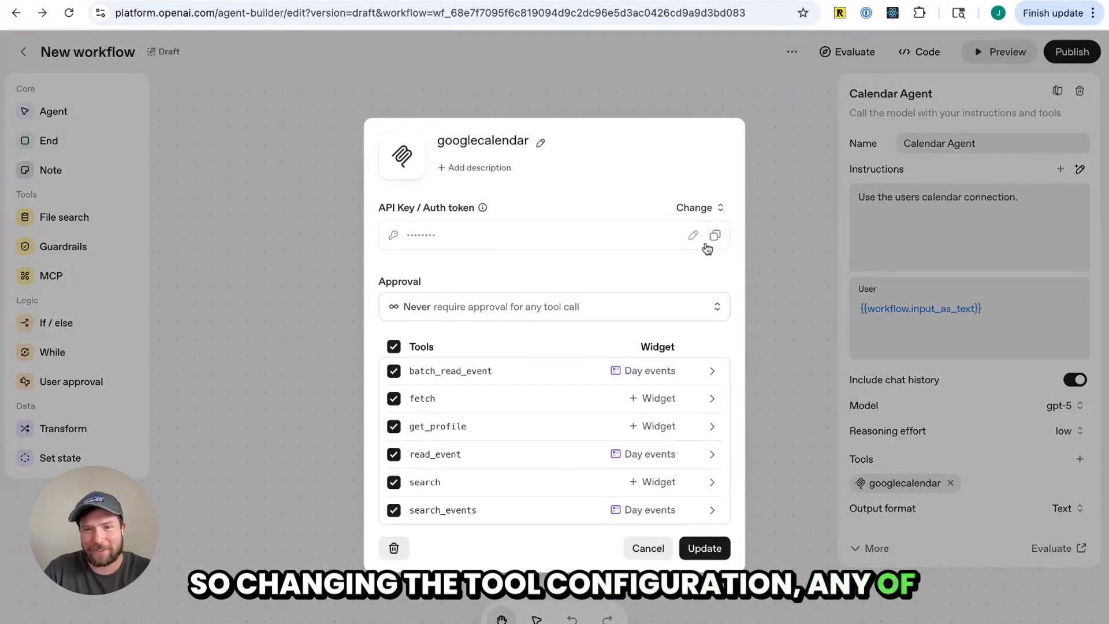
{"action": "left_click", "coordinate": [695, 235]}
{"action": "left_click", "coordinate": [640, 236]}
{"action": "key", "text": "super+BackSpace"}
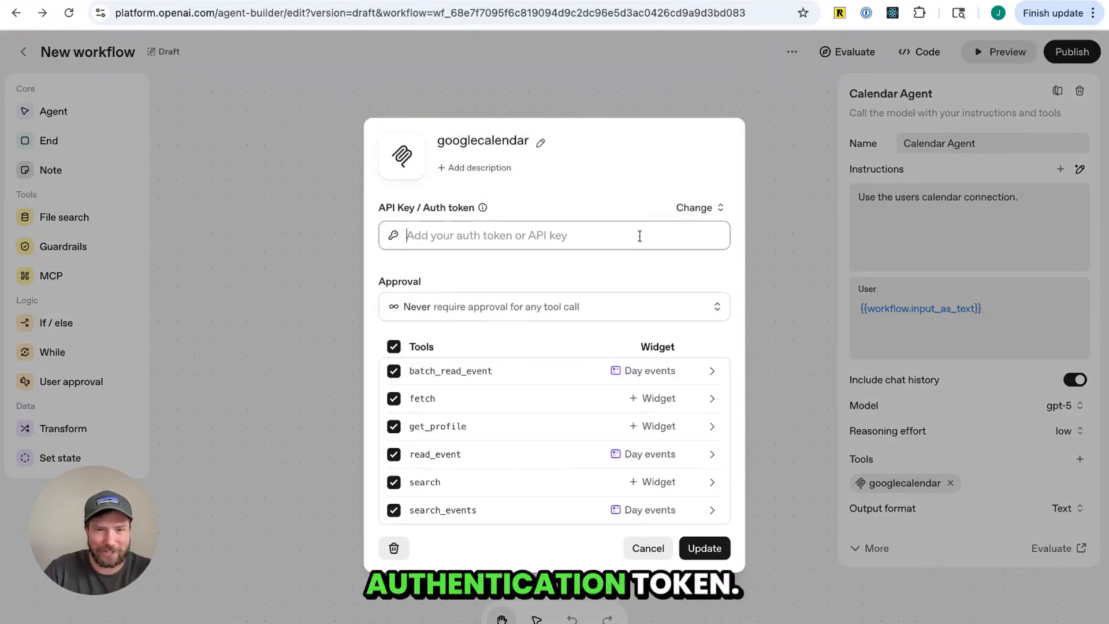
{"action": "key", "text": "super+v"}
{"action": "left_click", "coordinate": [706, 550]}
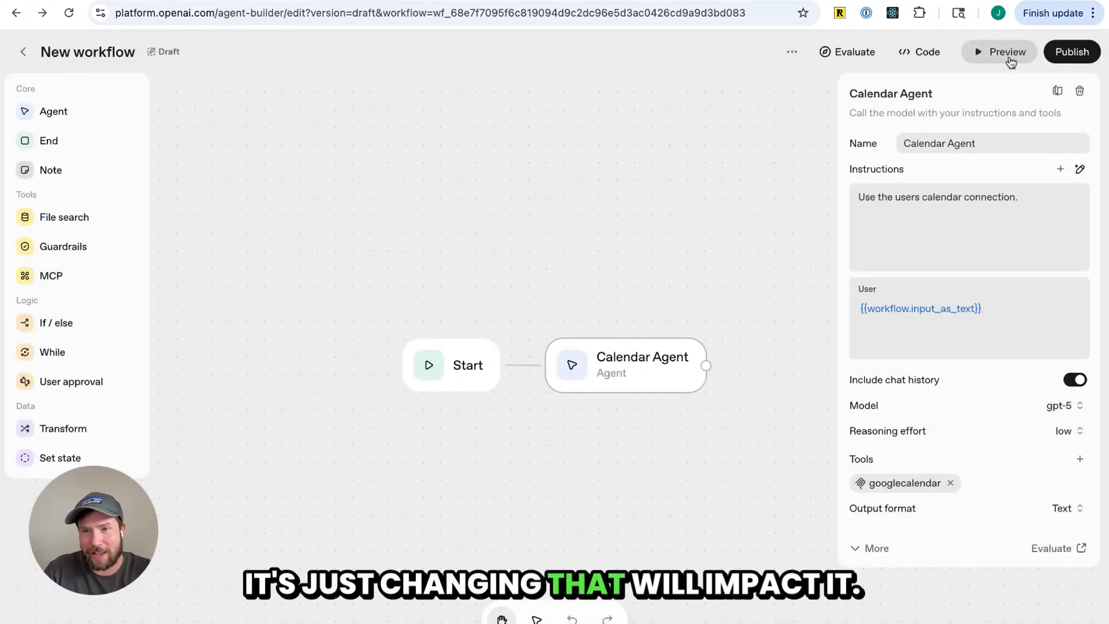
Open the preview, ask the agent "read me my events on Friday", and answer its follow-up with "This Friday"
{"action": "left_click", "coordinate": [1010, 59]}
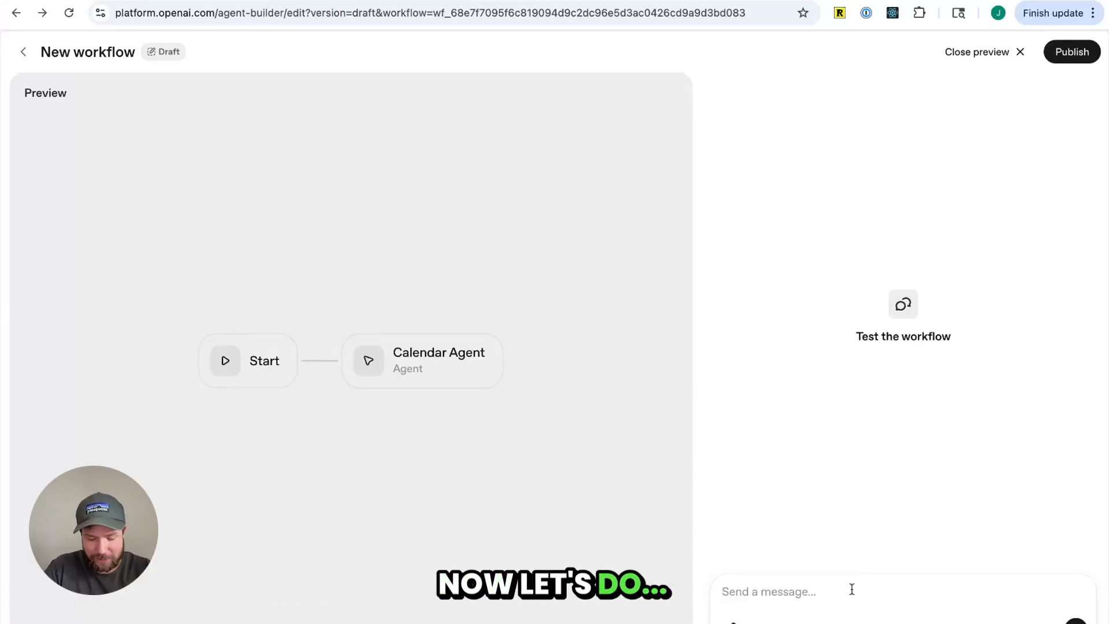
{"action": "type", "text": "read me my events on Firday"}
{"action": "key", "text": "Return"}
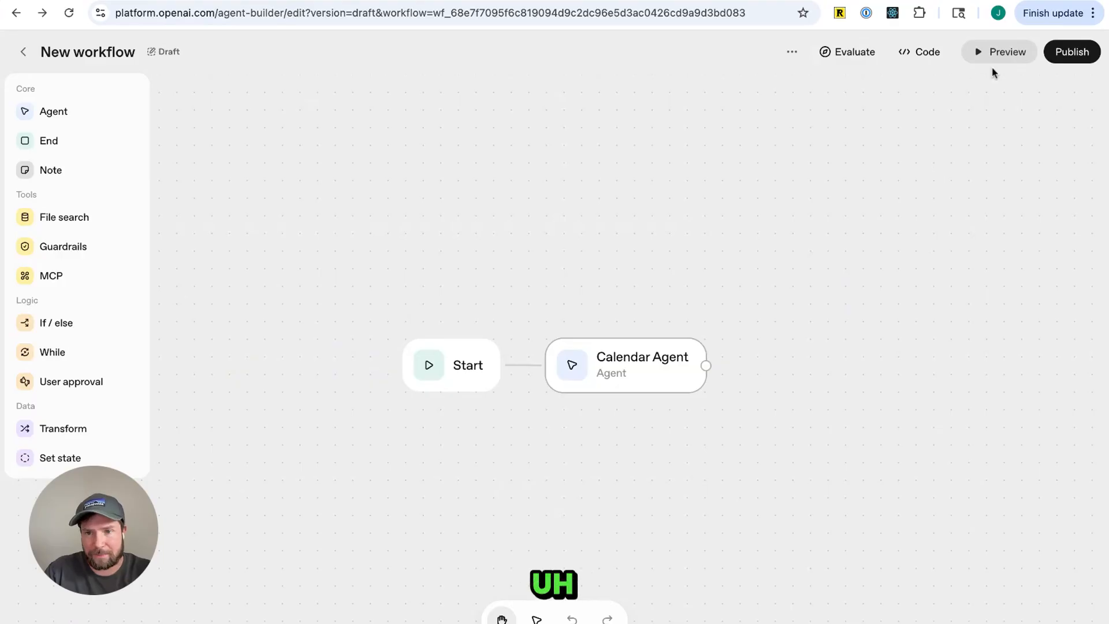
{"action": "left_click", "coordinate": [994, 56]}
{"action": "type", "text": "read me my events on Friday"}
{"action": "key", "text": "Return"}
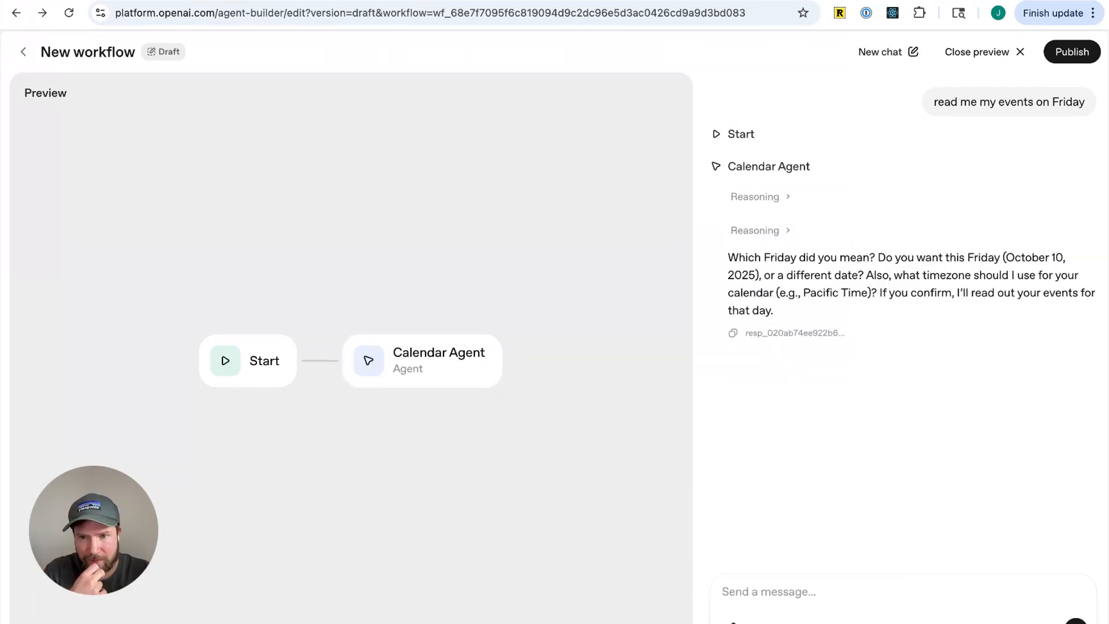
{"action": "type", "text": "This Friday"}
{"action": "key", "text": "Return"}
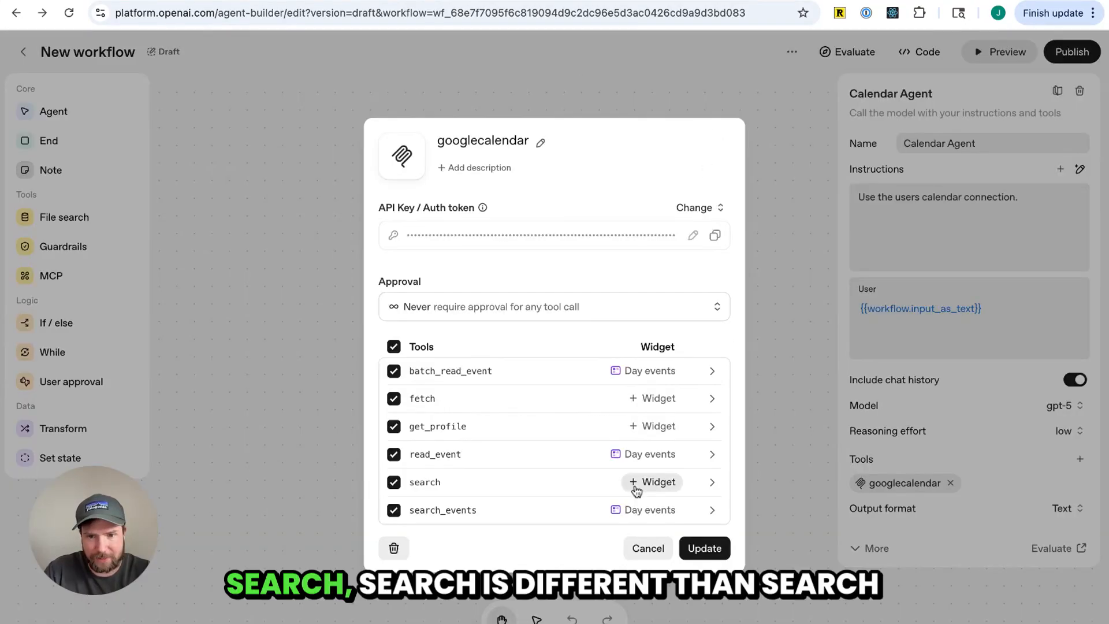
Attach the Day events widget to the fetch action of the googlecalendar tool
{"action": "left_click", "coordinate": [637, 486]}
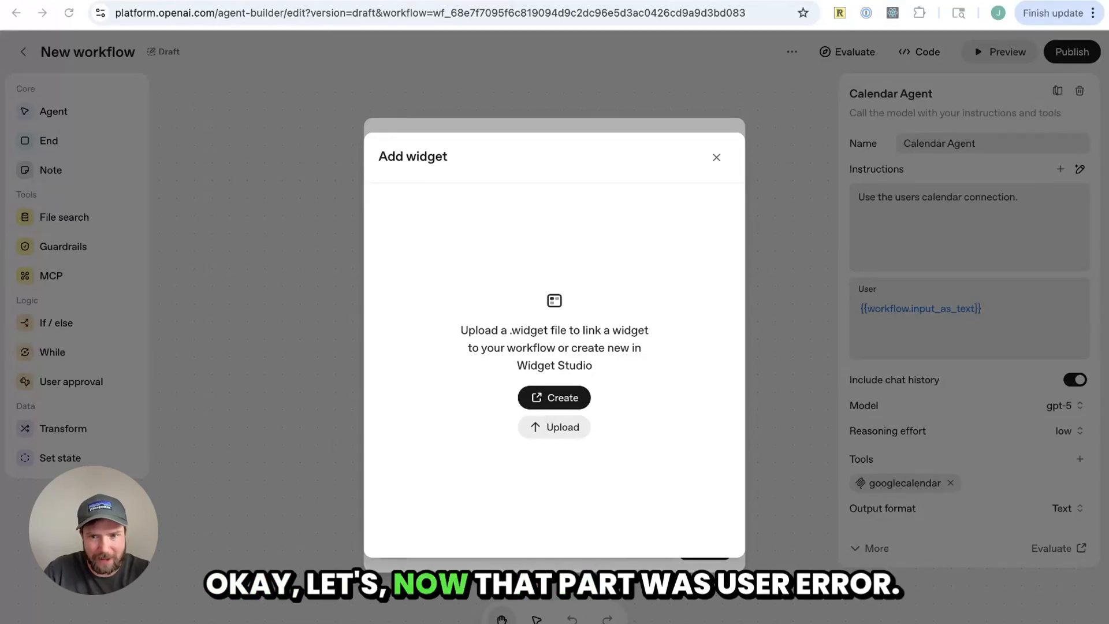
{"action": "left_click", "coordinate": [654, 456]}
{"action": "left_click", "coordinate": [717, 187]}
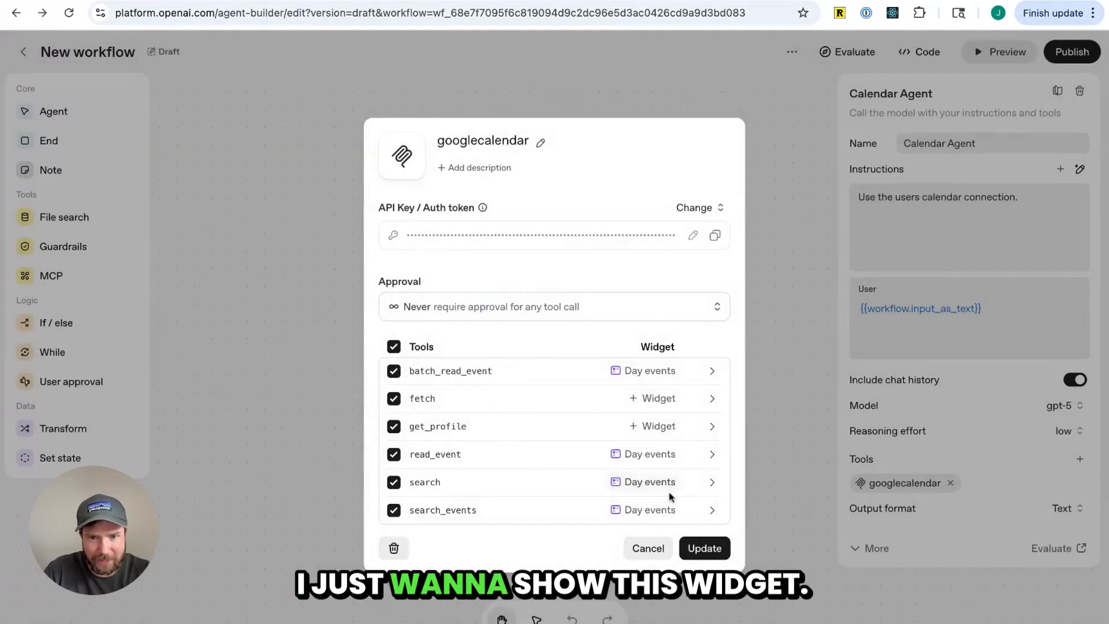
{"action": "left_click", "coordinate": [644, 398]}
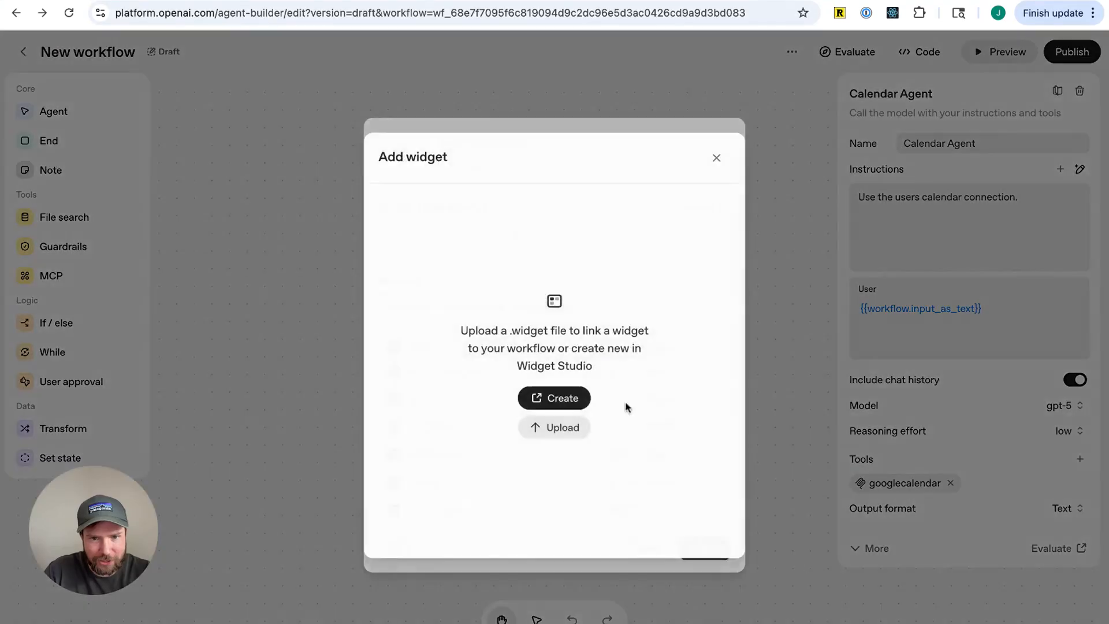
{"action": "left_click", "coordinate": [574, 433]}
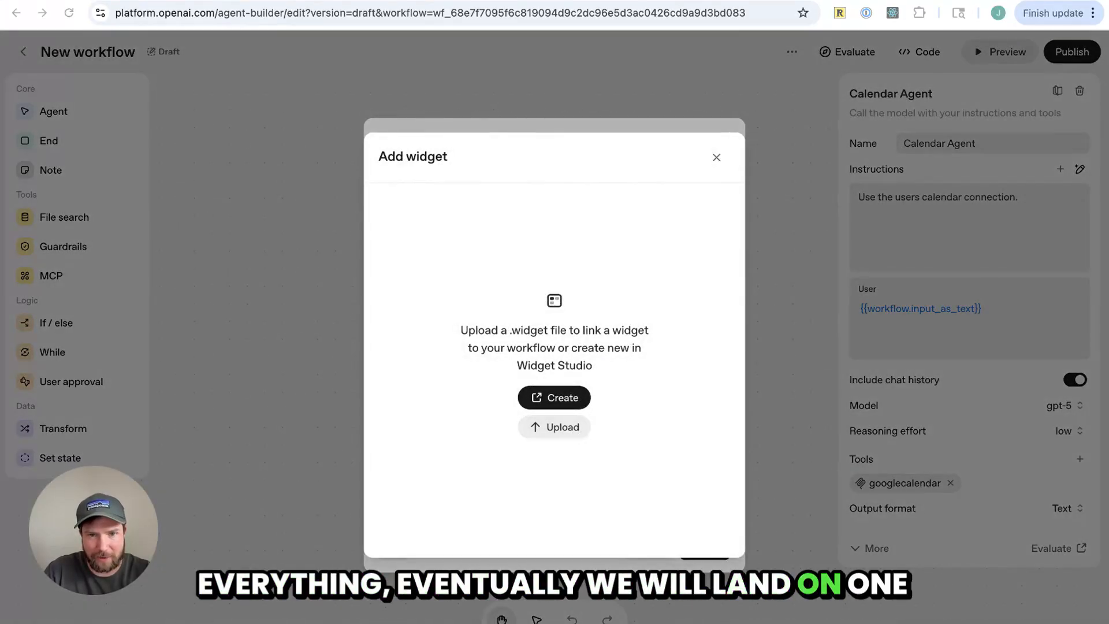
{"action": "left_click", "coordinate": [735, 495]}
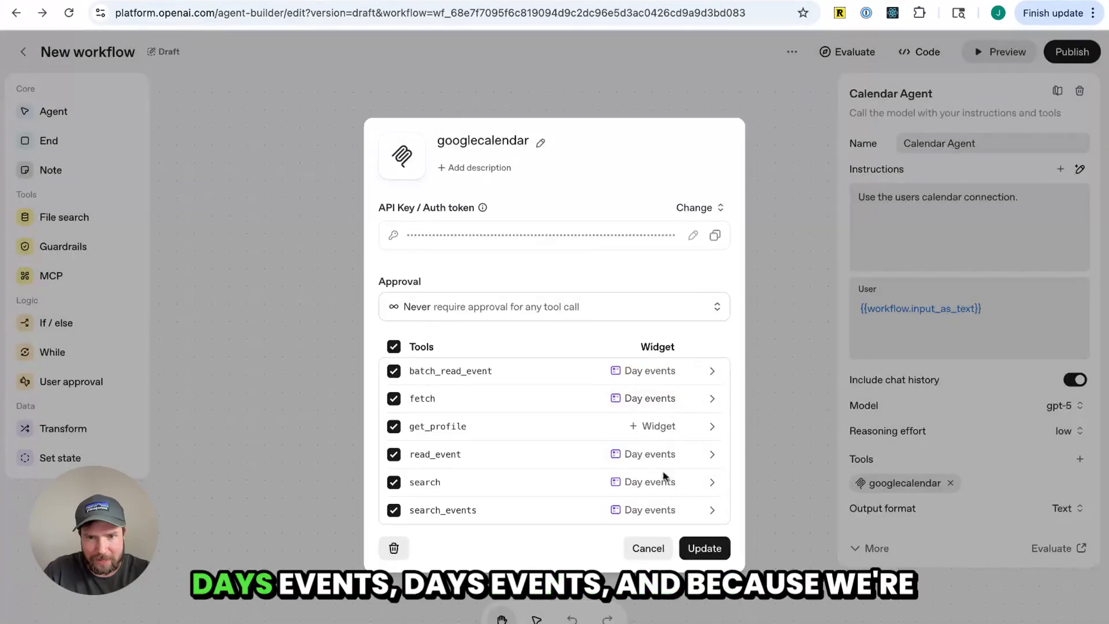
Replace the tool's API key / auth token by pasting the token again, and update the tool
{"action": "left_click", "coordinate": [691, 236]}
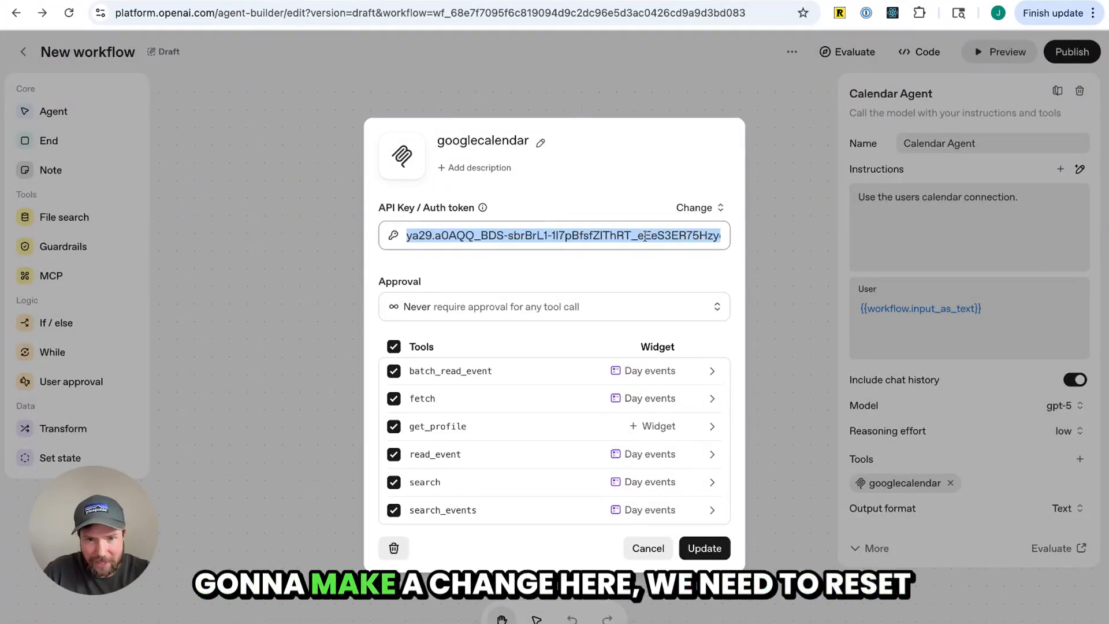
{"action": "key", "text": "BackSpace"}
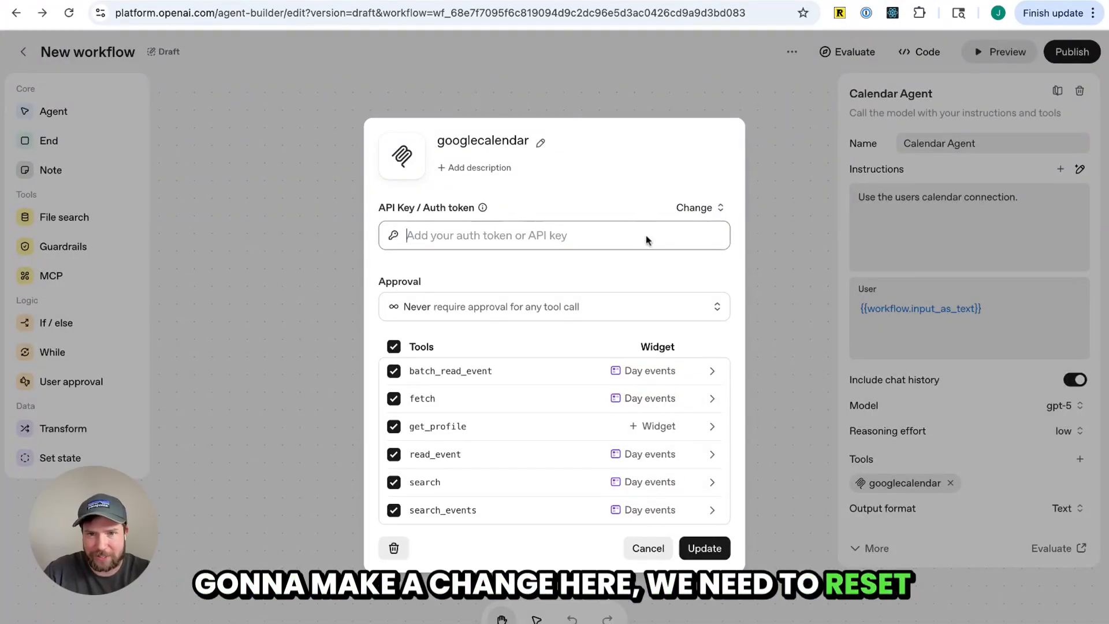
{"action": "key", "text": "ctrl+v"}
{"action": "left_click", "coordinate": [712, 547]}
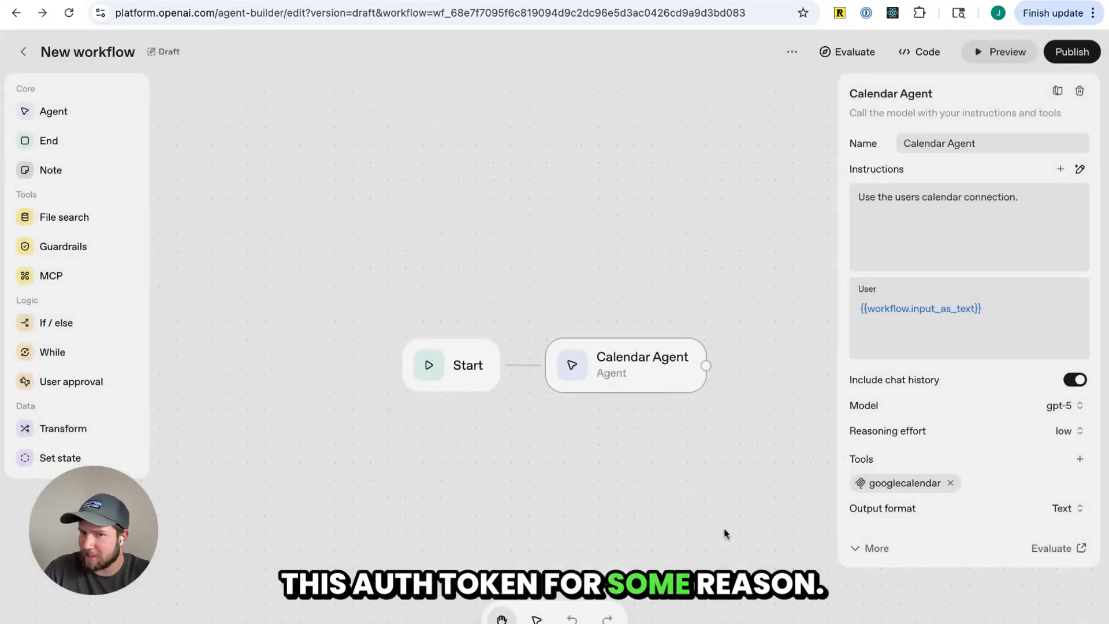
Open the preview and ask the agent "show me my eevents for this upcoming Friday Oct 10"
{"action": "left_click", "coordinate": [1001, 52]}
{"action": "left_click", "coordinate": [884, 590]}
{"action": "type", "text": "s"}
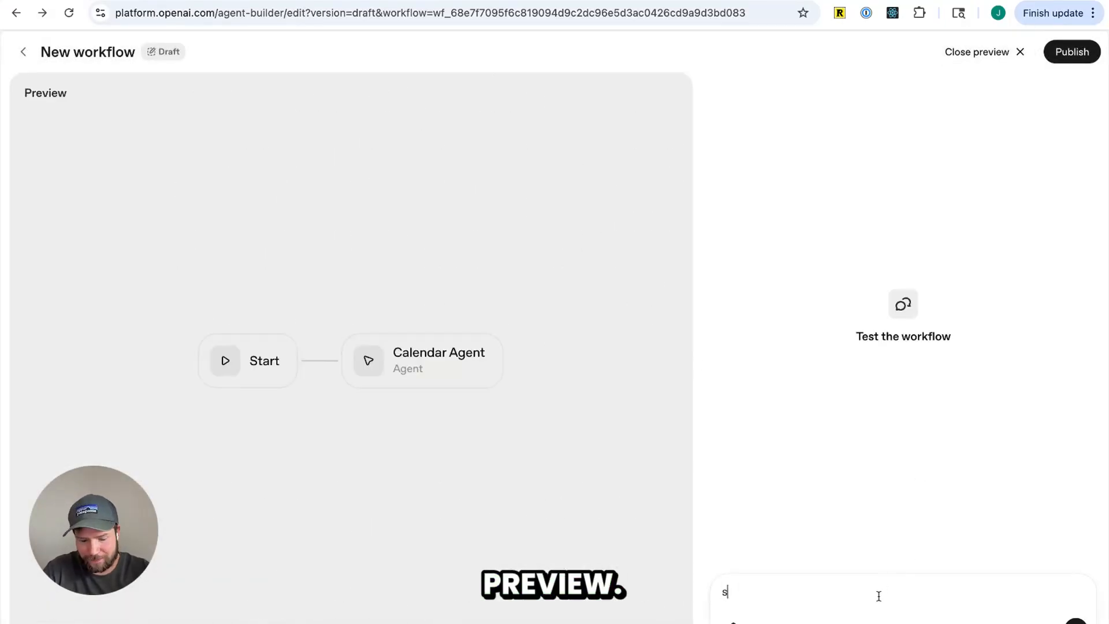
{"action": "type", "text": "how m"}
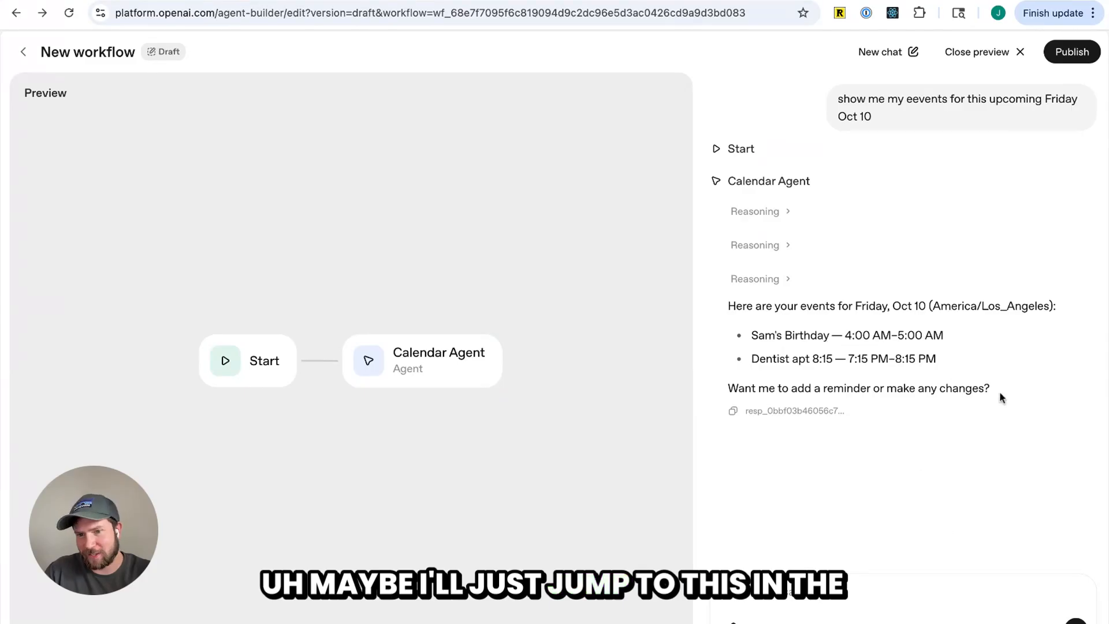
Examine the agent's events reply and its reasoning details
{"action": "left_click_drag", "start_coordinate": [1000, 391], "coordinate": [725, 306]}
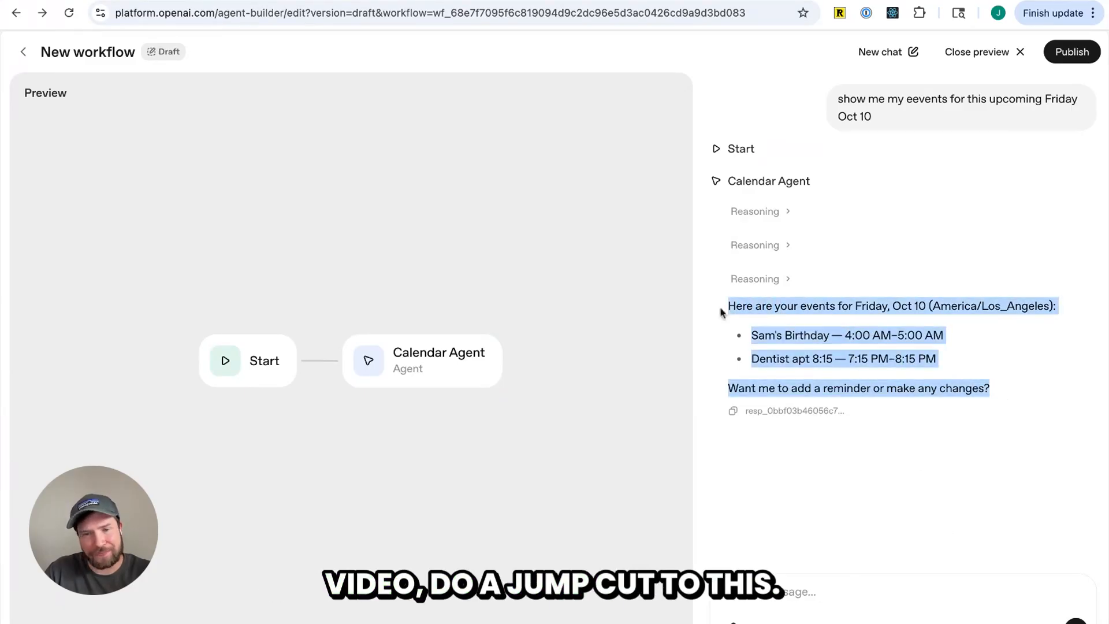
{"action": "left_click", "coordinate": [904, 484]}
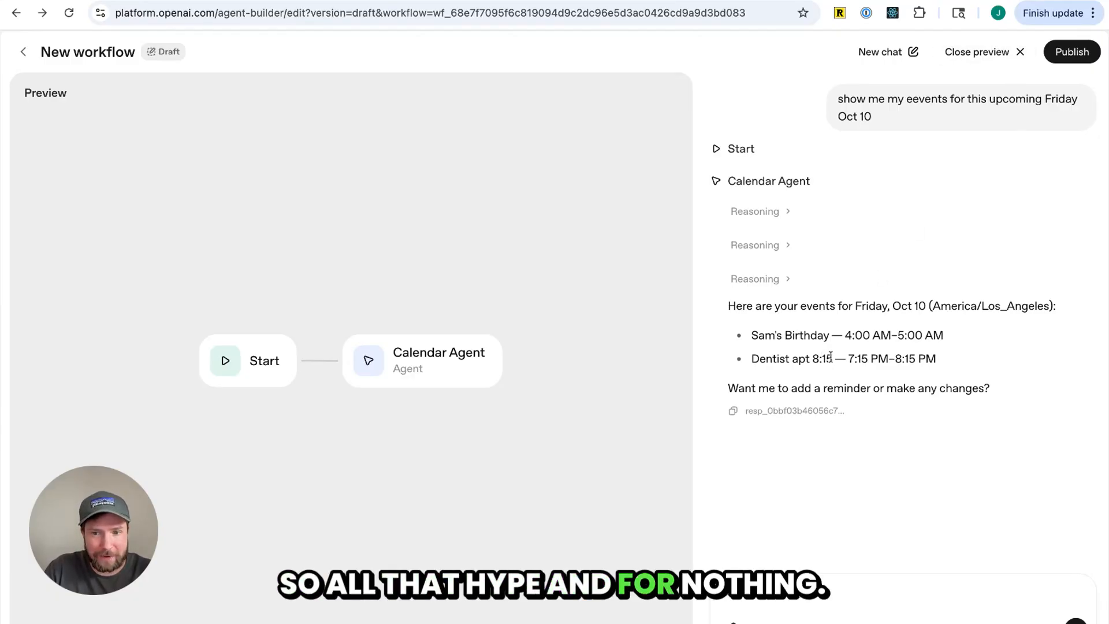
{"action": "left_click_drag", "start_coordinate": [738, 300], "coordinate": [1060, 307]}
{"action": "left_click", "coordinate": [758, 282]}
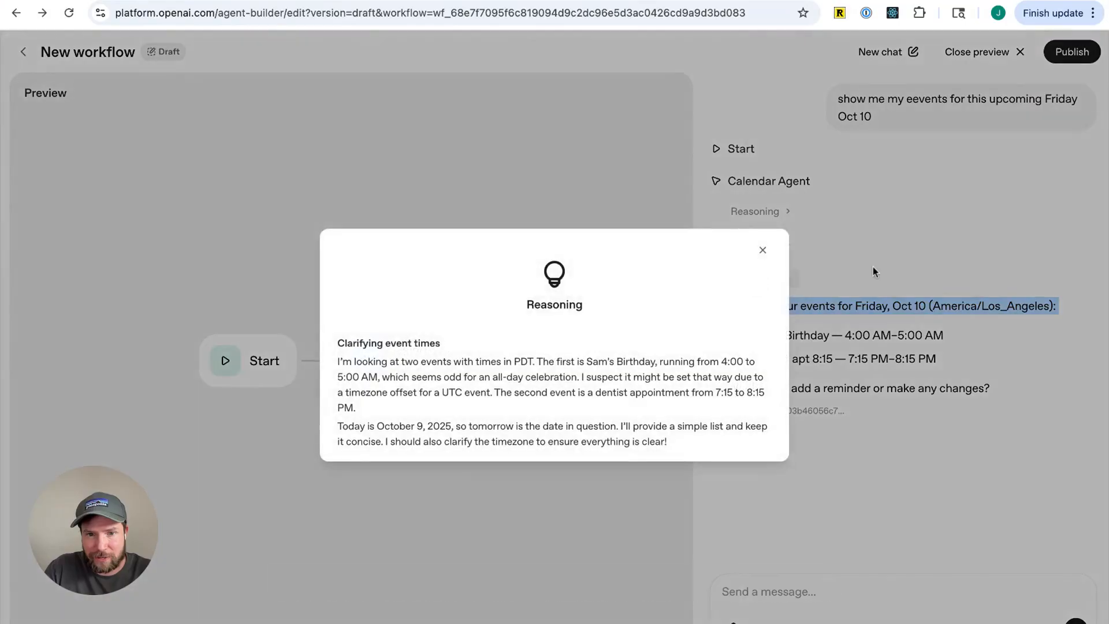
{"action": "left_click", "coordinate": [872, 268]}
Return to the workflow and review the googlecalendar tool's settings without changing them
{"action": "left_click", "coordinate": [23, 52]}
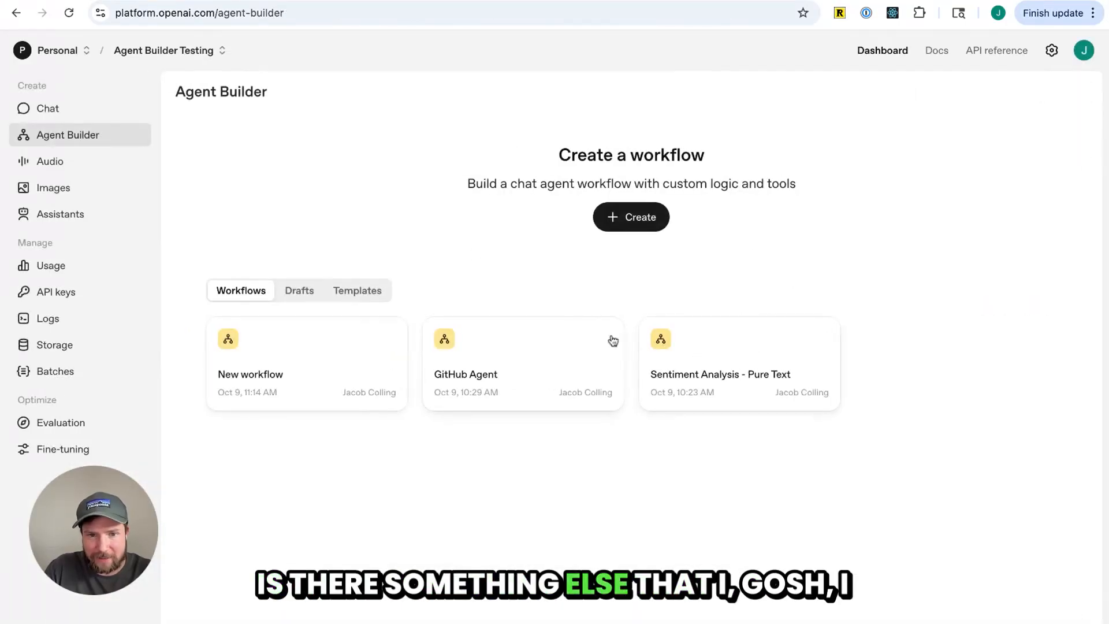
{"action": "left_click", "coordinate": [13, 13]}
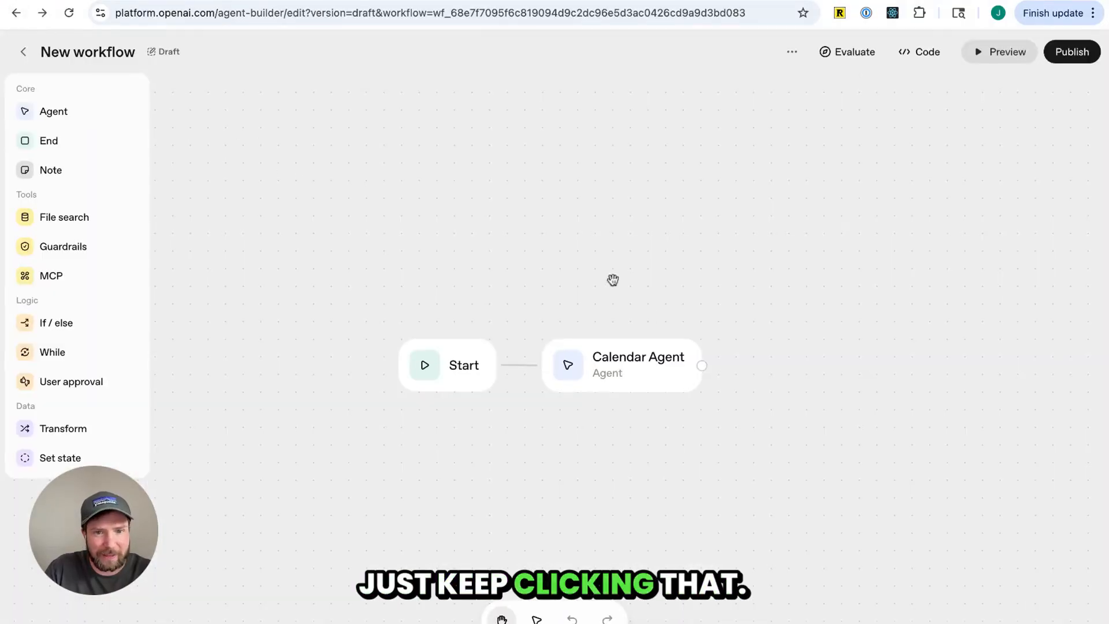
{"action": "left_click", "coordinate": [659, 376]}
{"action": "left_click", "coordinate": [923, 490]}
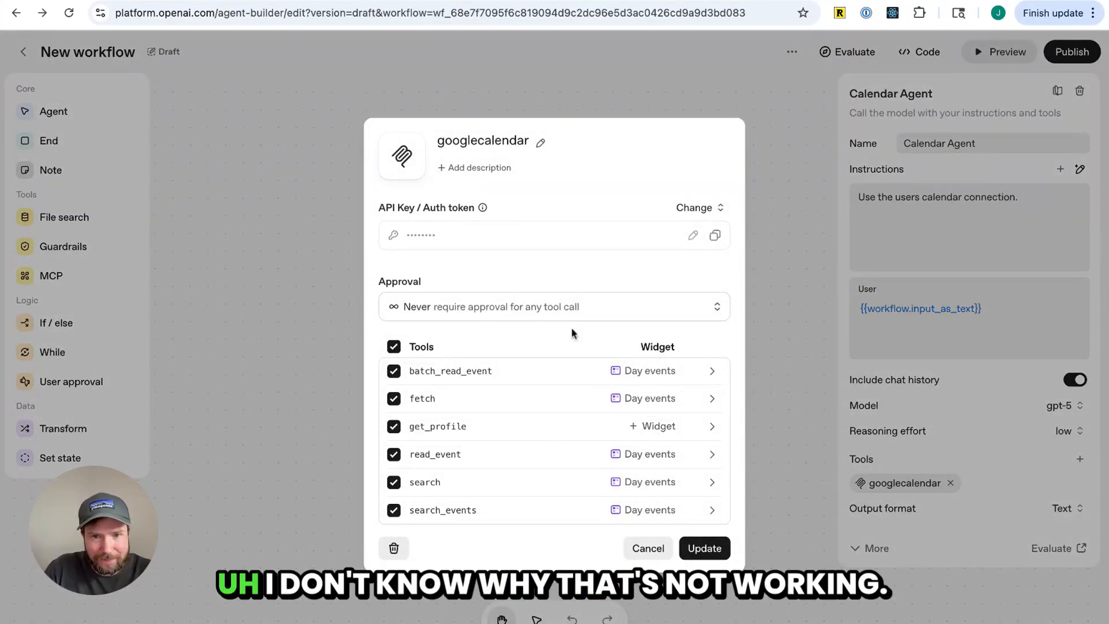
{"action": "left_click", "coordinate": [648, 548]}
{"action": "left_click", "coordinate": [707, 475]}
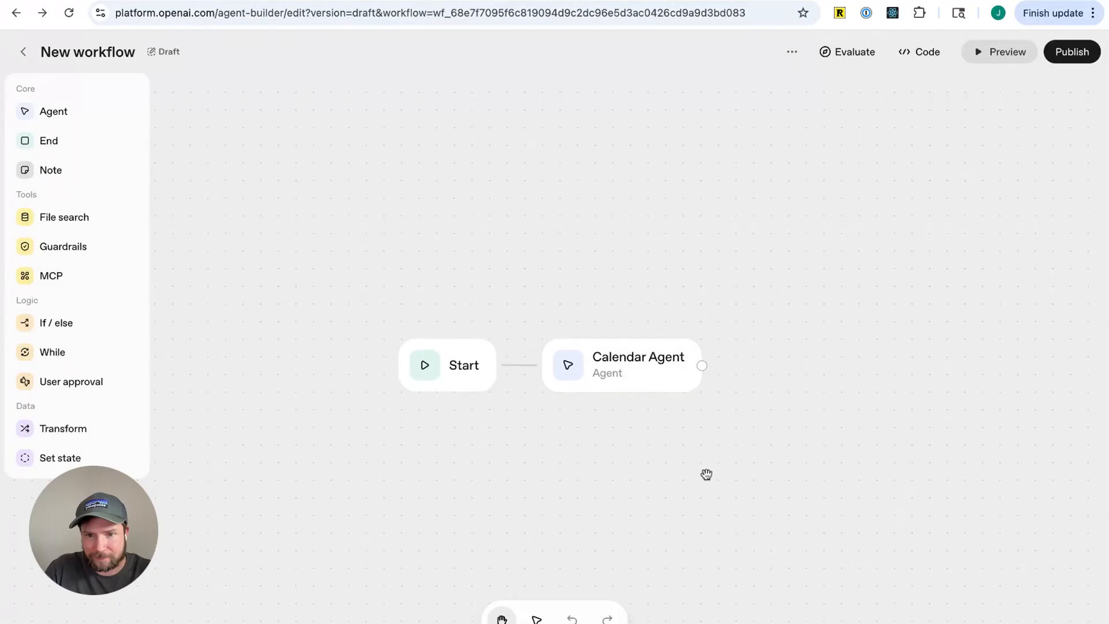
{"action": "left_click", "coordinate": [627, 368]}
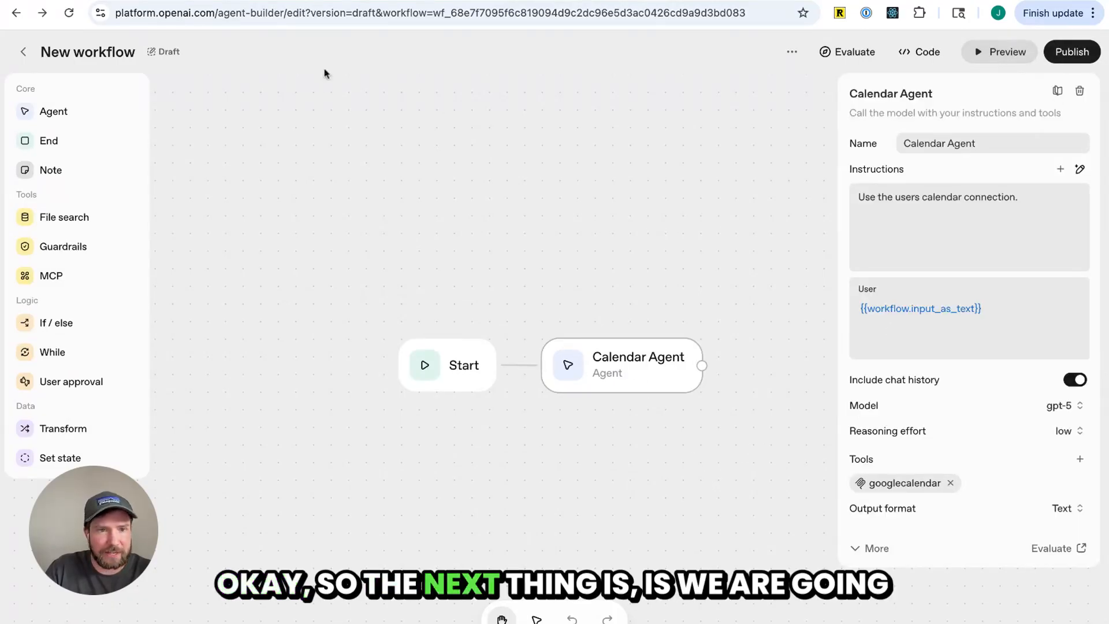
Rename the workflow to "Calendar Agent - Live Demo"
{"action": "left_click", "coordinate": [792, 51]}
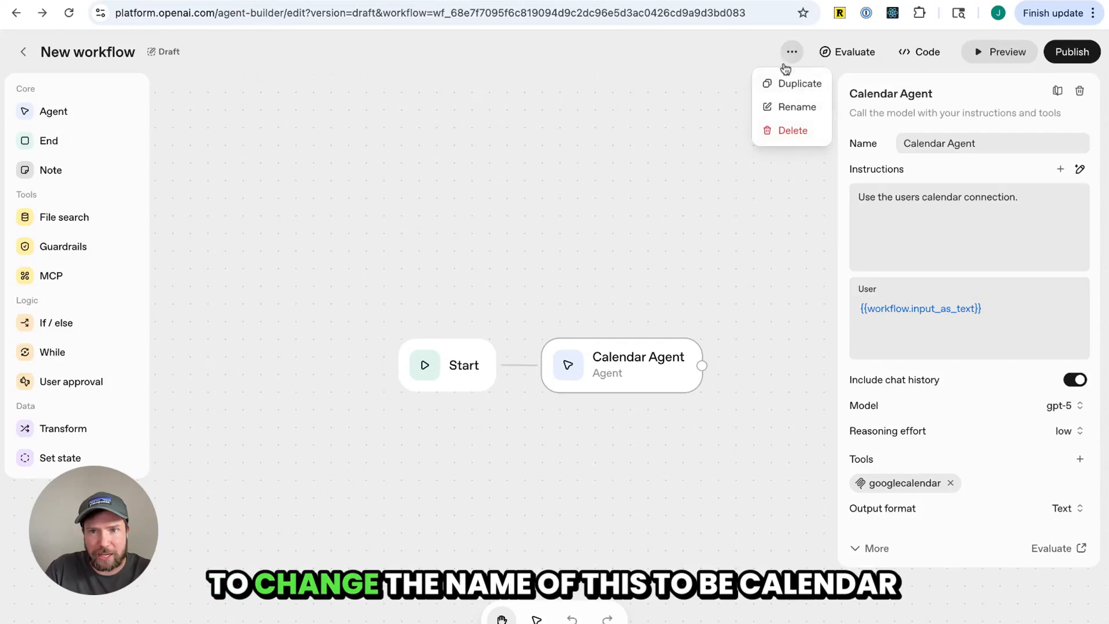
{"action": "left_click", "coordinate": [800, 109]}
{"action": "triple_click", "coordinate": [540, 349]}
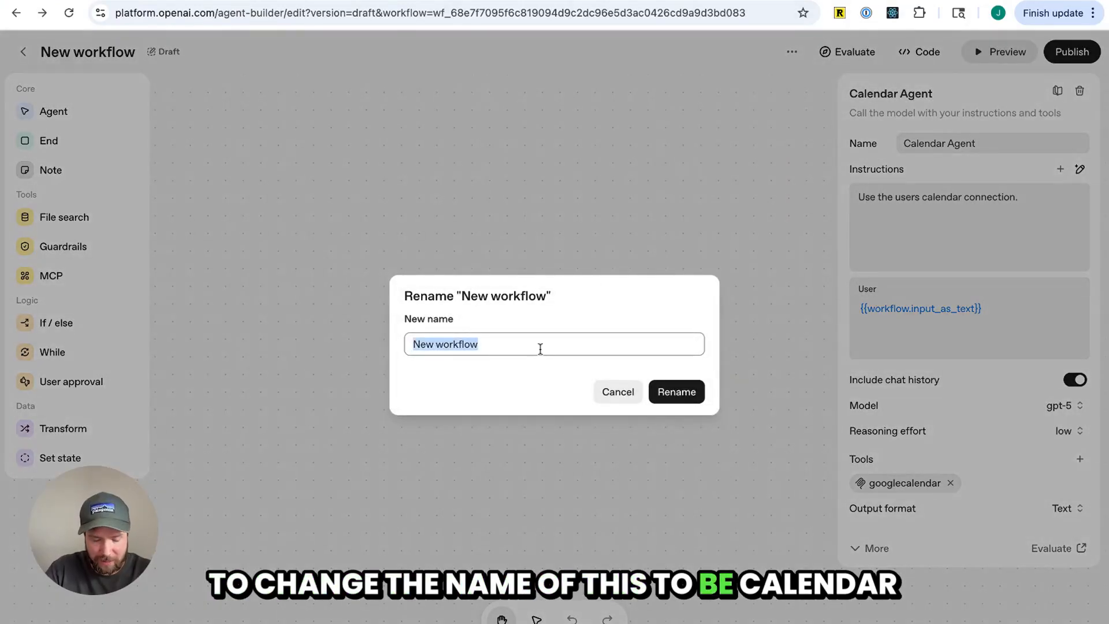
{"action": "type", "text": "Calendar Agent"}
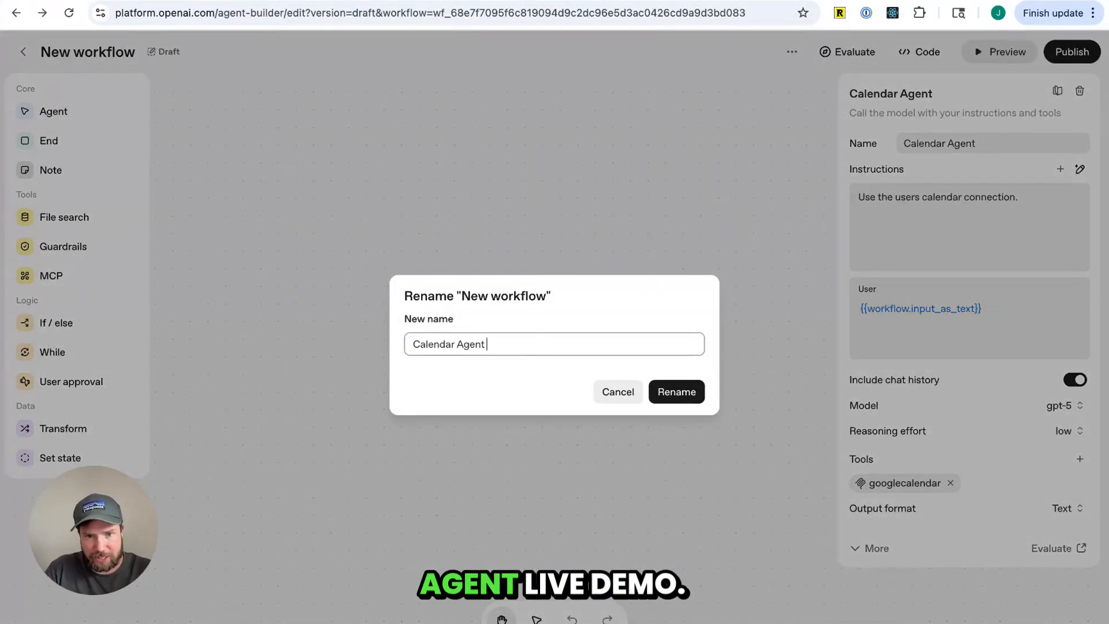
{"action": "type", "text": " - Live Dem"}
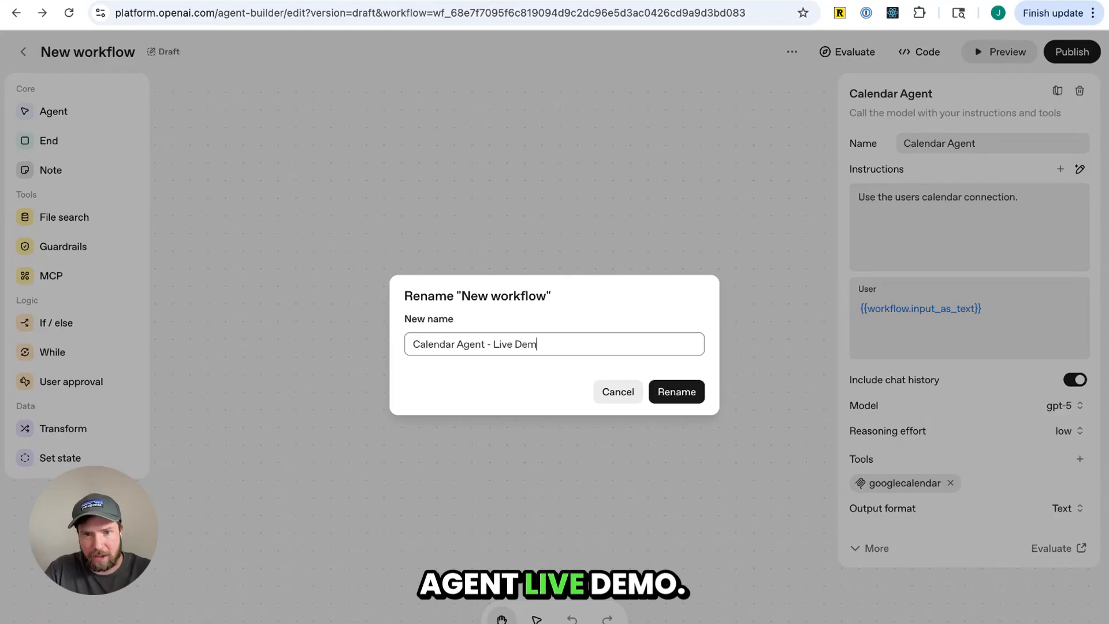
{"action": "type", "text": "o"}
{"action": "left_click", "coordinate": [677, 391]}
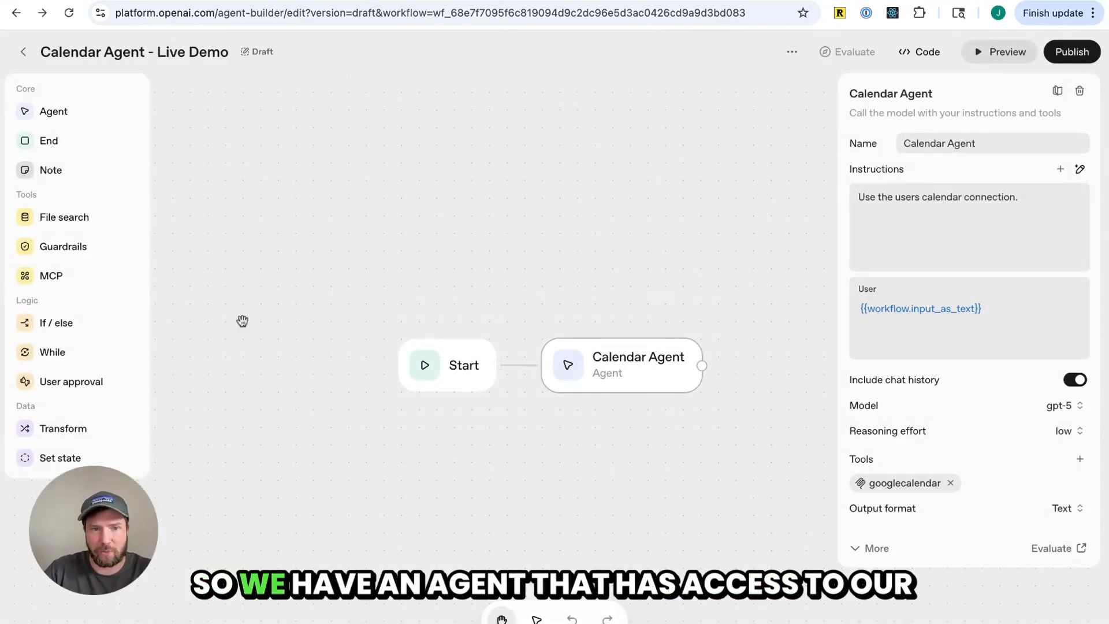
Publish the workflow under the name Calendar Agent - Live Demo
{"action": "left_click", "coordinate": [734, 285]}
{"action": "left_click", "coordinate": [627, 384]}
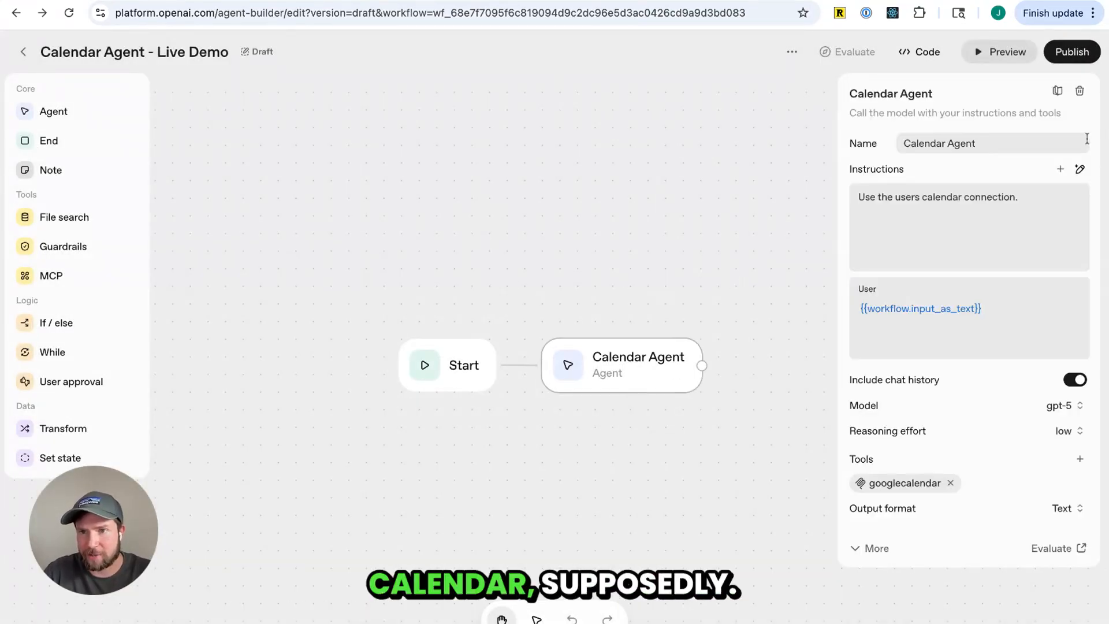
{"action": "left_click", "coordinate": [1072, 51]}
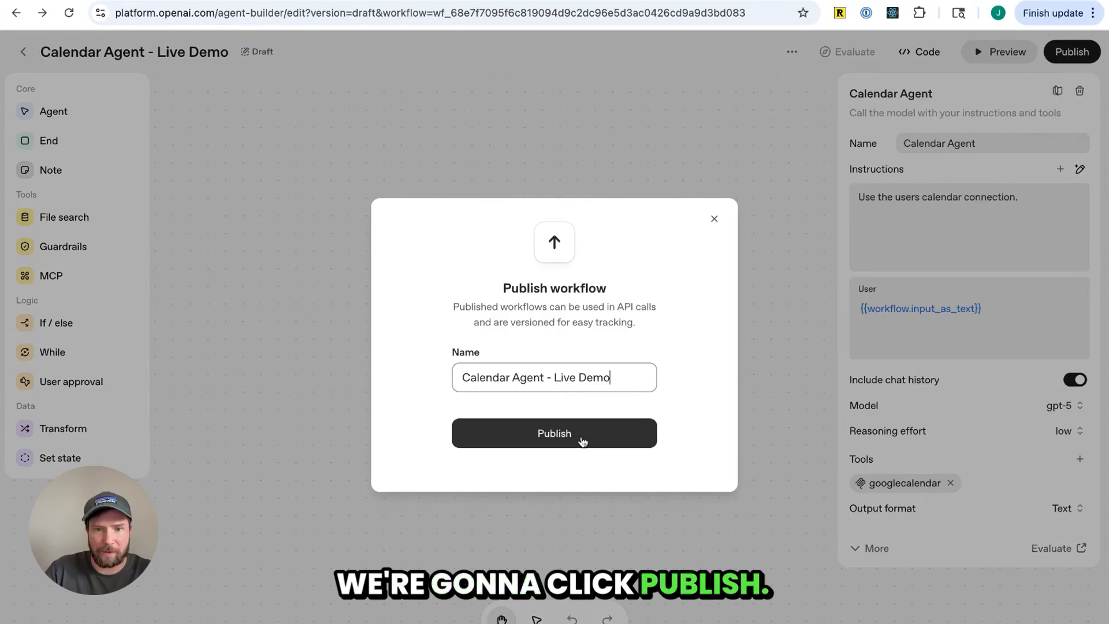
{"action": "left_click", "coordinate": [582, 441]}
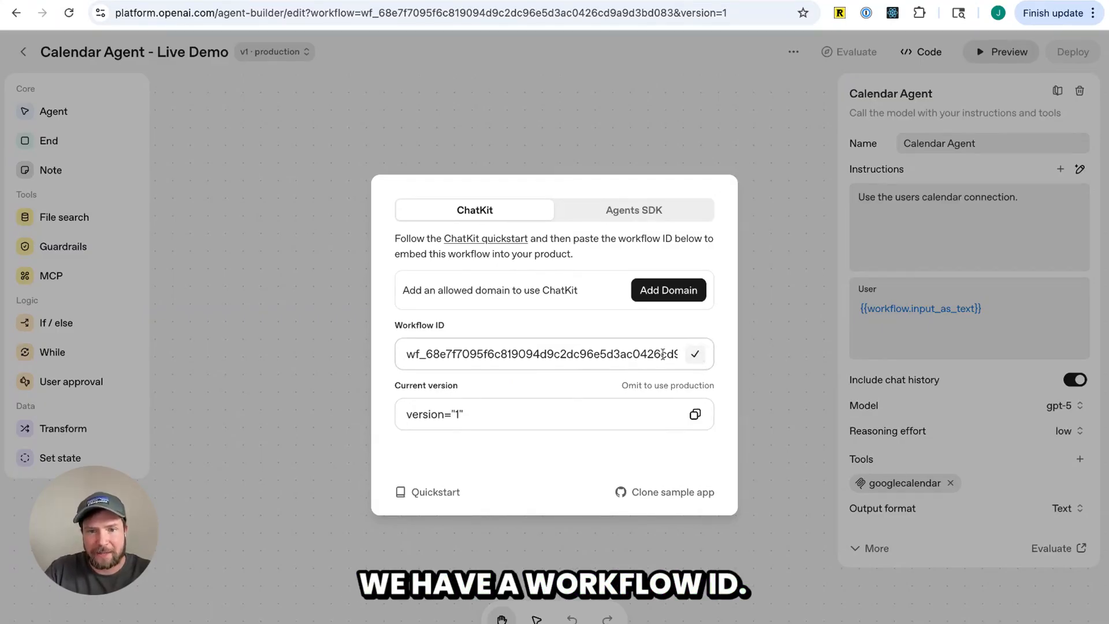
Review the published workflow's ID, version string and Agents SDK code in the deployment dialog
{"action": "triple_click", "coordinate": [471, 415]}
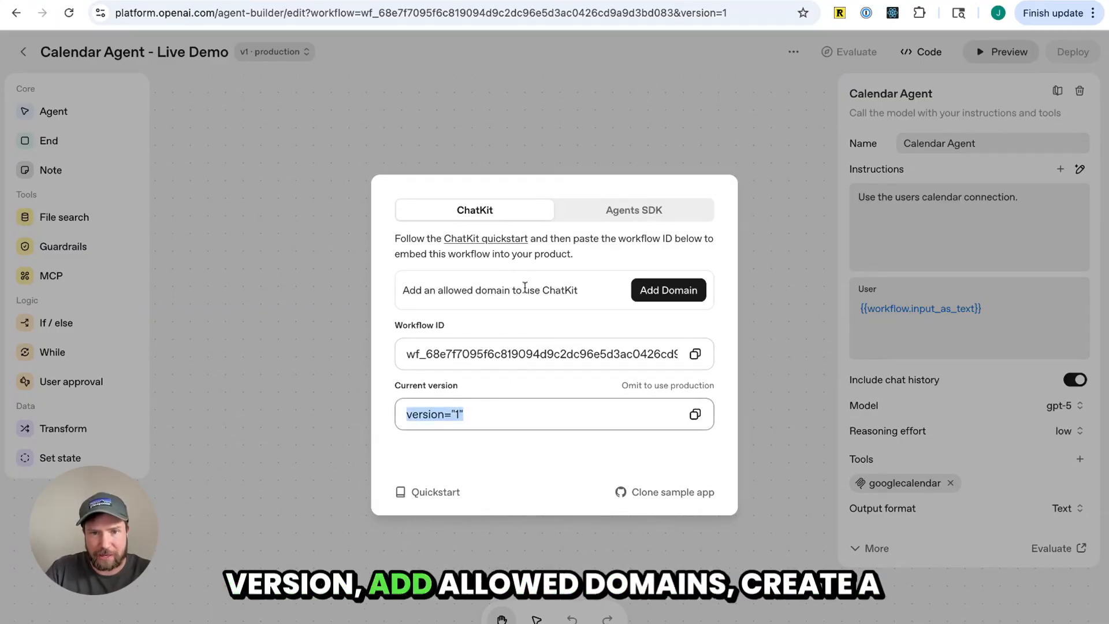
{"action": "left_click", "coordinate": [594, 210]}
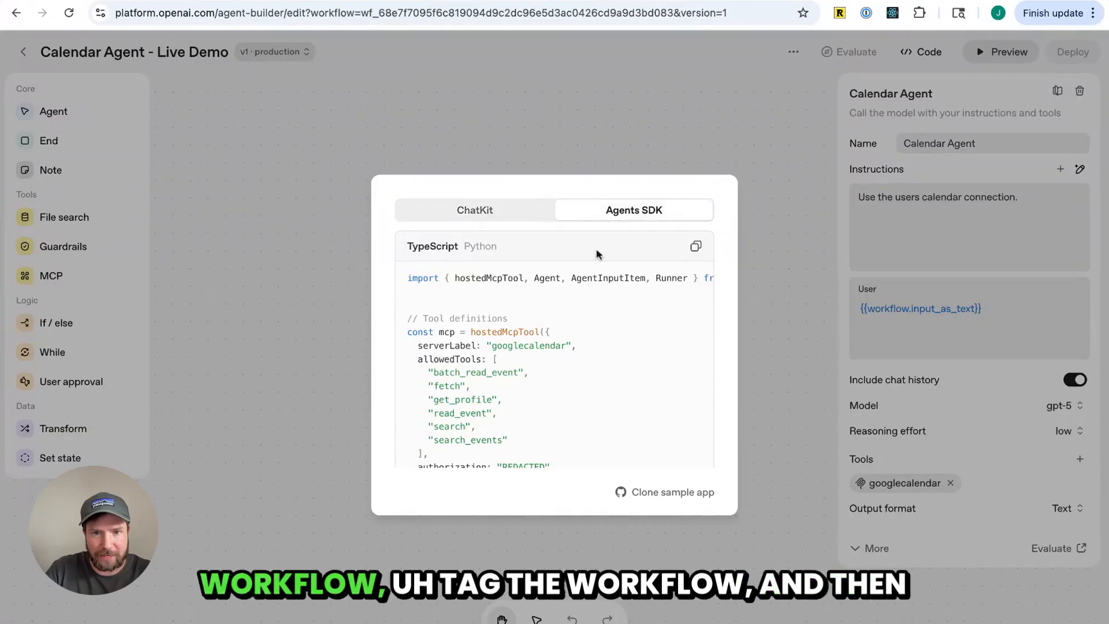
{"action": "left_click", "coordinate": [491, 215]}
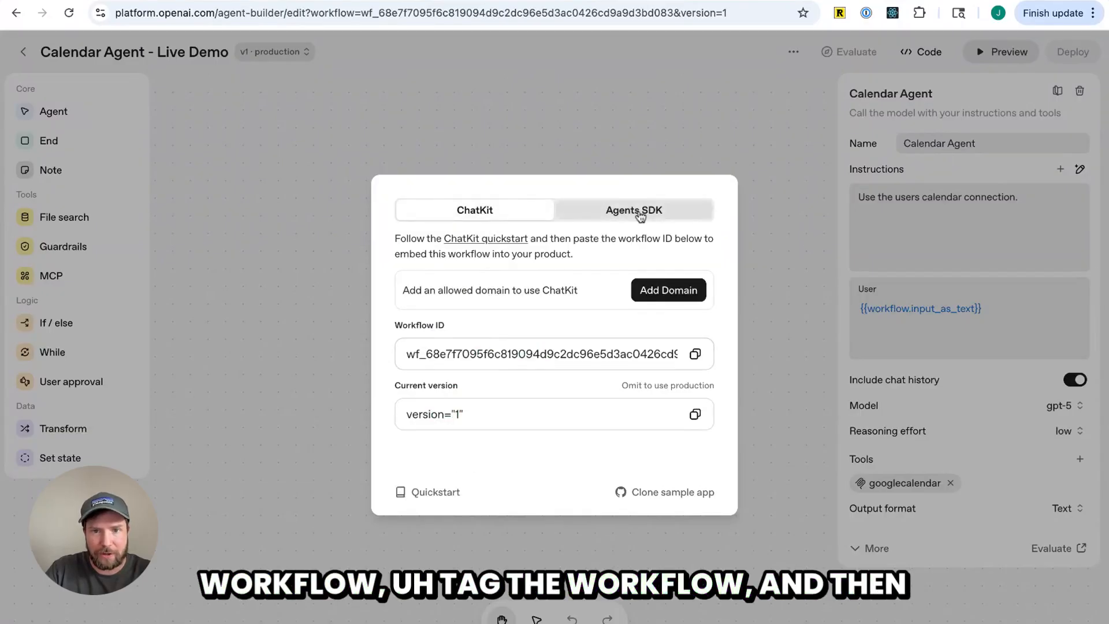
{"action": "left_click", "coordinate": [642, 214]}
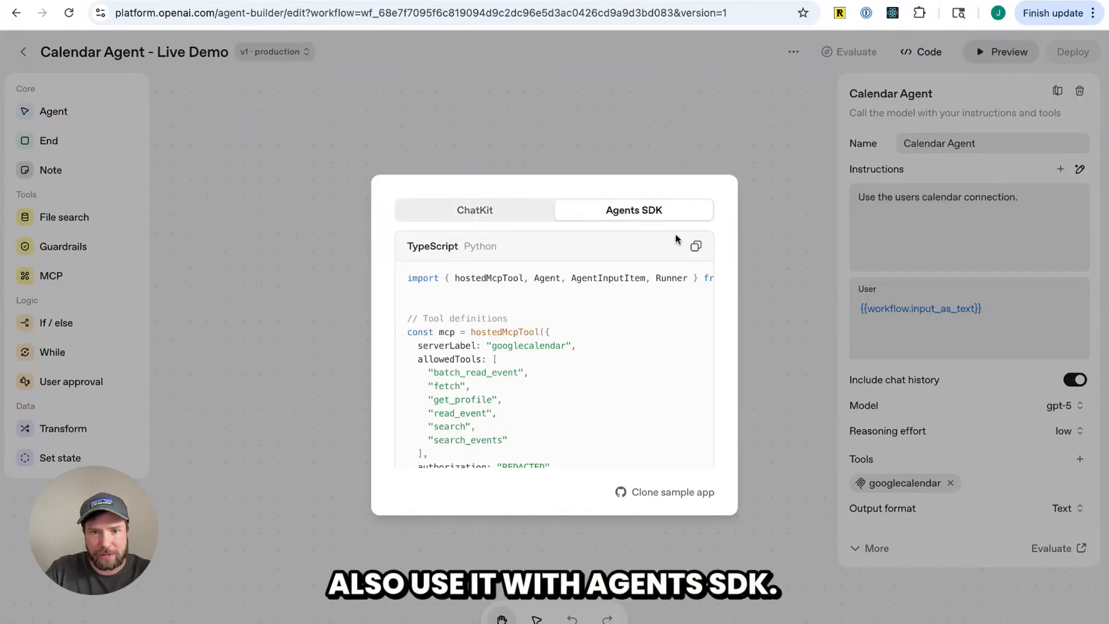
{"action": "left_click", "coordinate": [768, 258]}
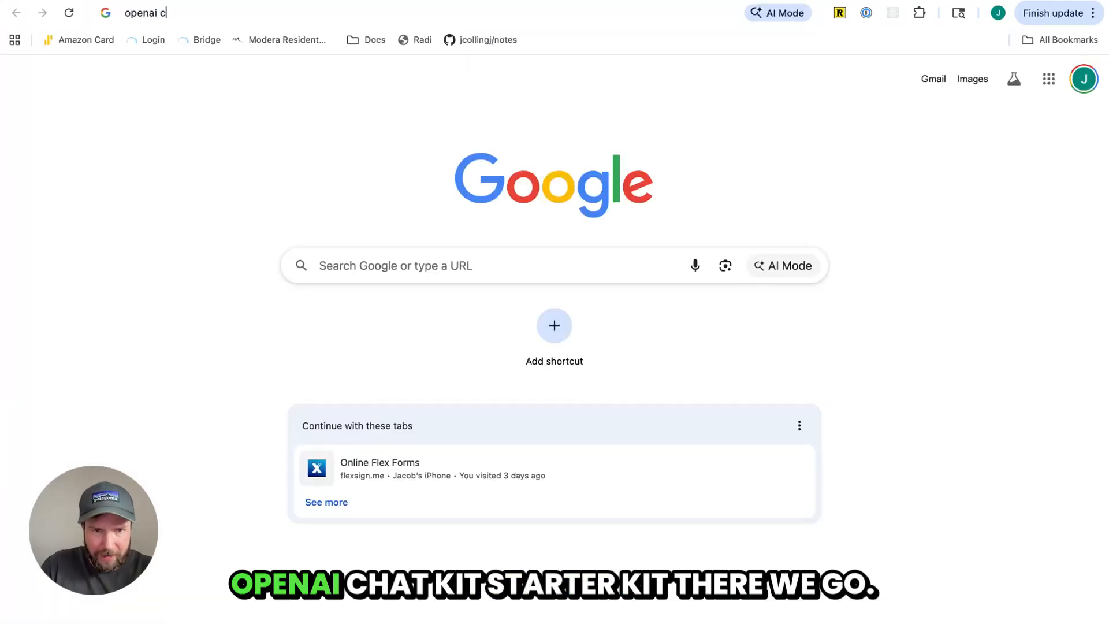
Search the web for the OpenAI ChatKit starter kit and open the openai-chatkit-starter-app GitHub repository
{"action": "type", "text": "hat"}
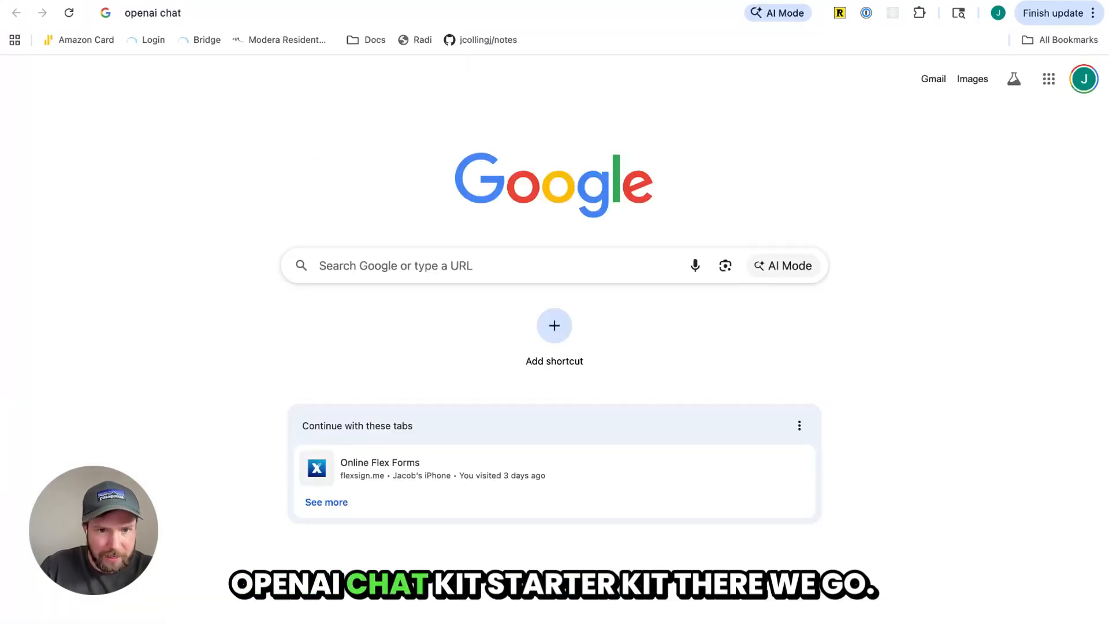
{"action": "type", "text": "kit star"}
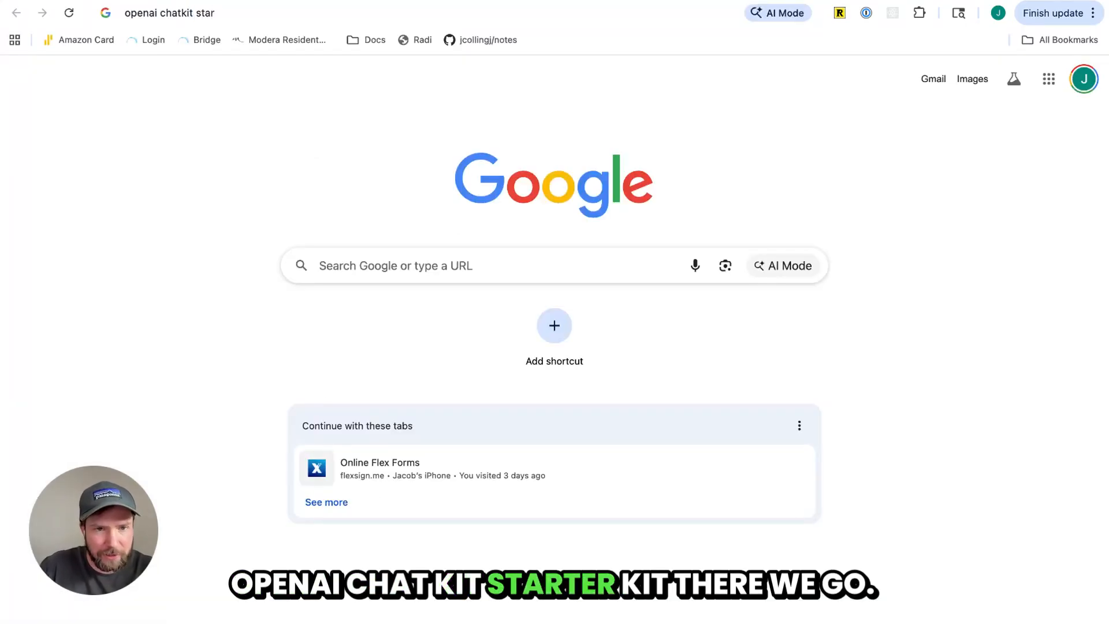
{"action": "key", "text": "Down"}
{"action": "key", "text": "Return"}
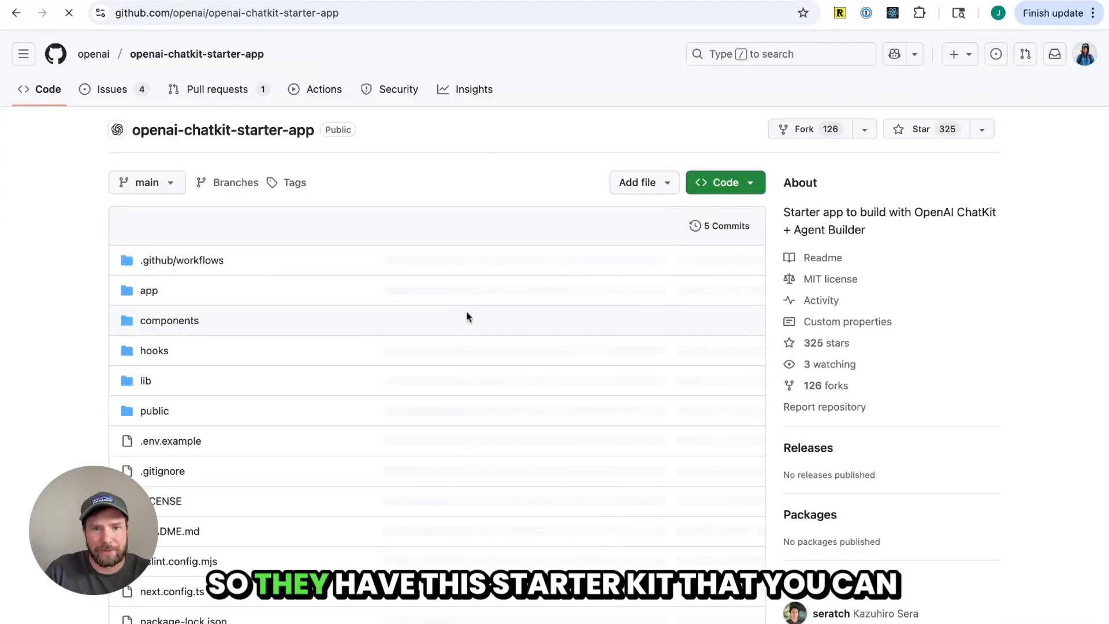
Read through the repository README's setup steps and ChatKit credential variables
{"action": "scroll", "coordinate": [257, 165], "scroll_direction": "down", "scroll_amount": 10}
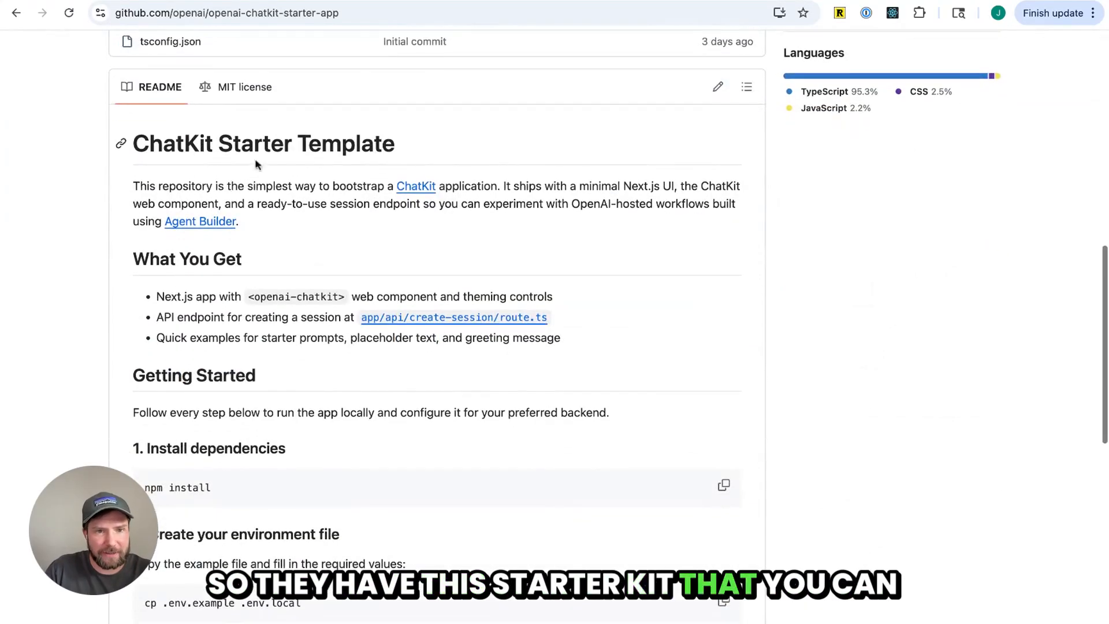
{"action": "scroll", "coordinate": [257, 164], "scroll_direction": "down", "scroll_amount": 5}
{"action": "scroll", "coordinate": [271, 260], "scroll_direction": "down", "scroll_amount": 2}
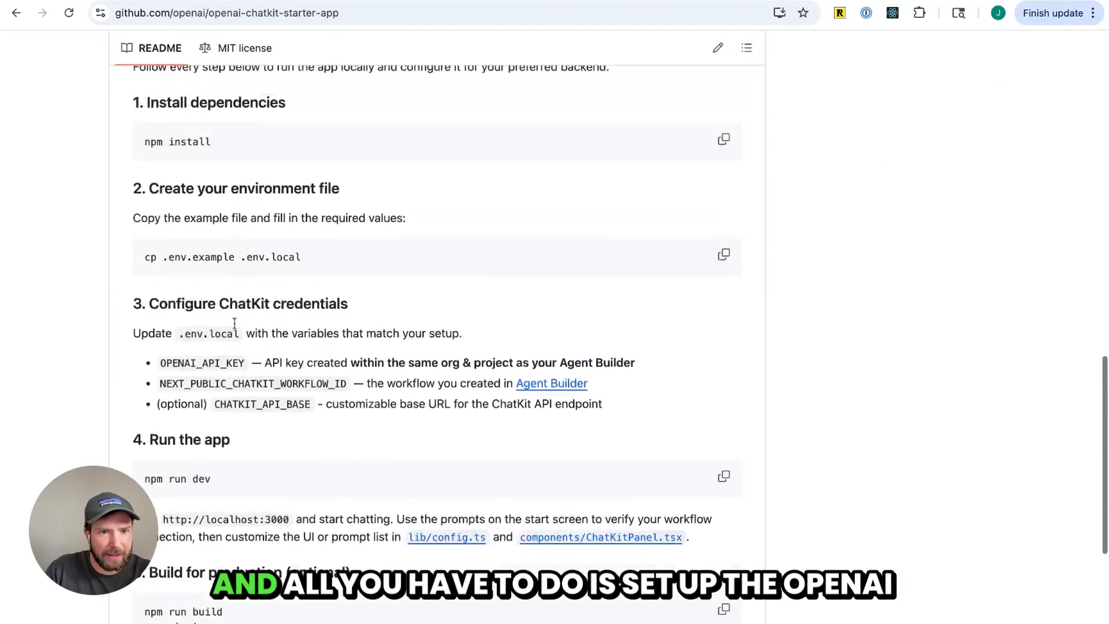
{"action": "scroll", "coordinate": [235, 322], "scroll_direction": "up", "scroll_amount": 1}
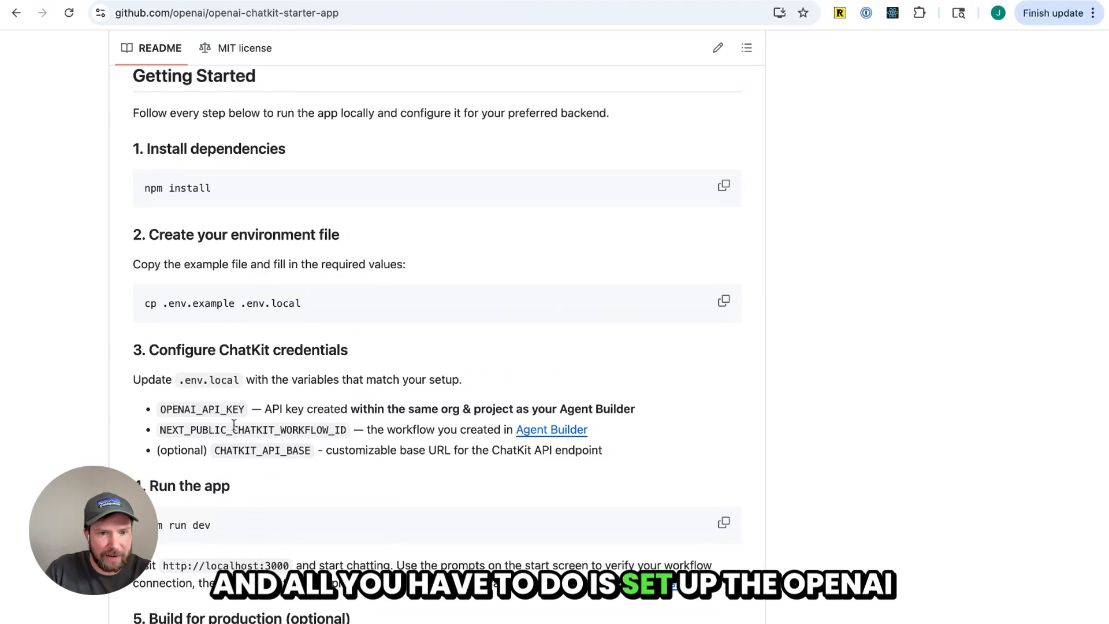
{"action": "left_click_drag", "start_coordinate": [172, 407], "coordinate": [232, 409]}
{"action": "left_click_drag", "start_coordinate": [166, 430], "coordinate": [337, 442]}
{"action": "scroll", "coordinate": [329, 451], "scroll_direction": "down", "scroll_amount": 1}
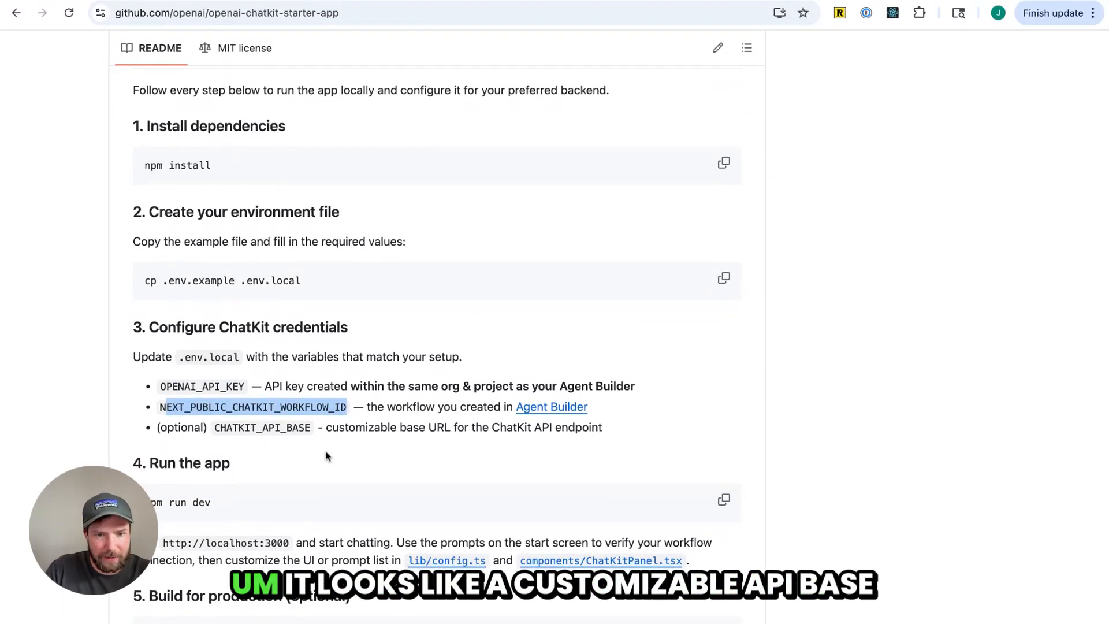
{"action": "left_click_drag", "start_coordinate": [220, 430], "coordinate": [347, 440]}
{"action": "scroll", "coordinate": [347, 446], "scroll_direction": "down", "scroll_amount": 10}
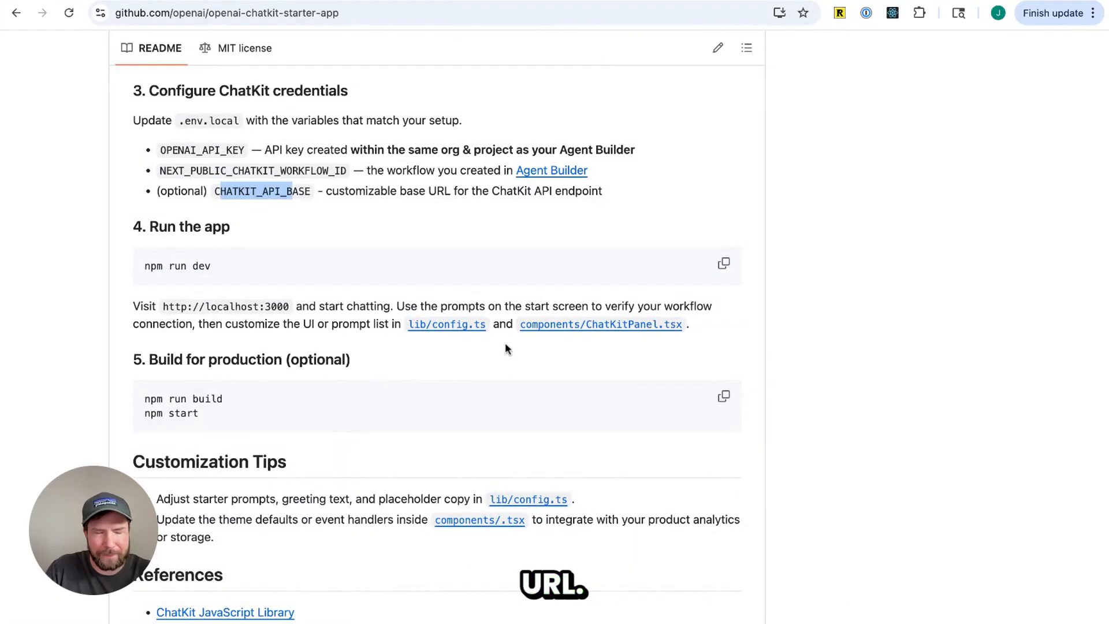
{"action": "scroll", "coordinate": [507, 345], "scroll_direction": "up", "scroll_amount": 9}
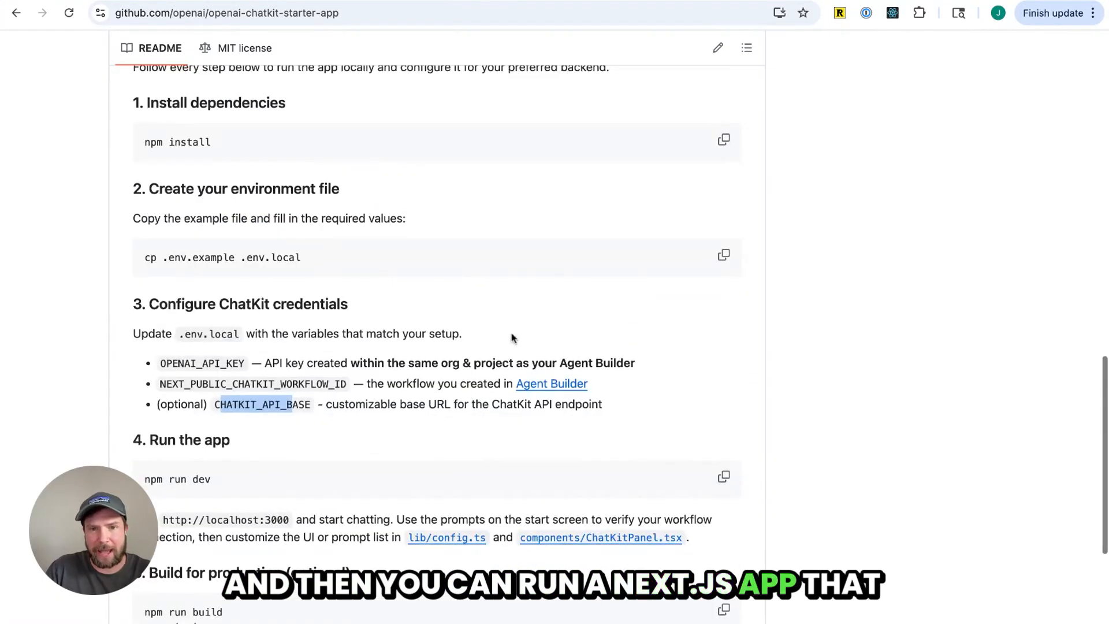
{"action": "scroll", "coordinate": [521, 323], "scroll_direction": "up", "scroll_amount": 10}
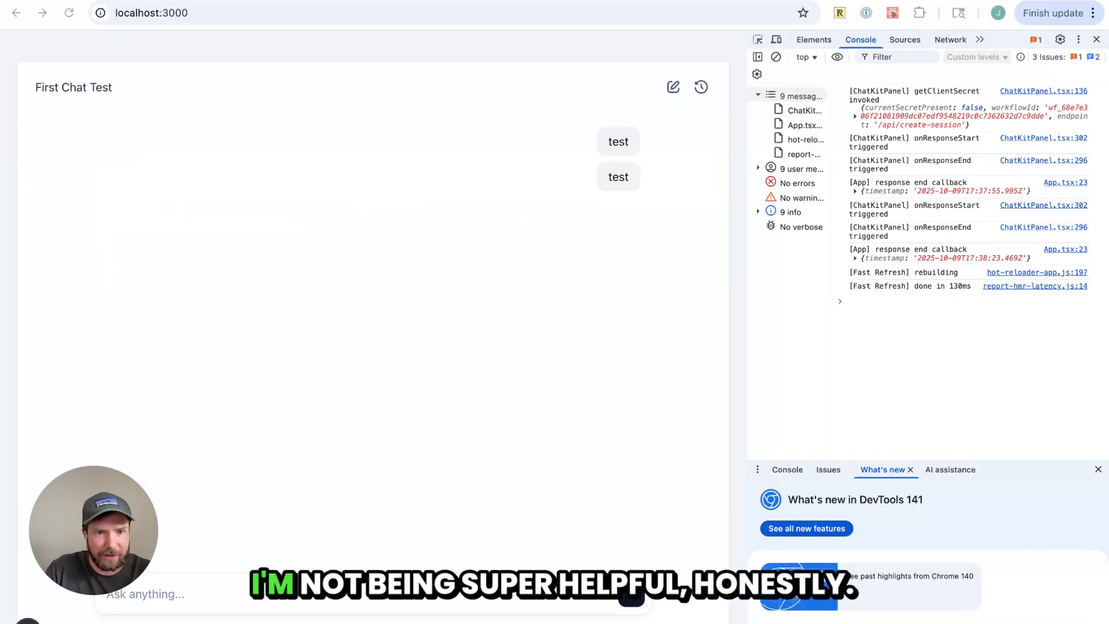
Reload the local ChatKit app, close the developer tools and send the message "hi" in the chat
{"action": "key", "text": "super+r"}
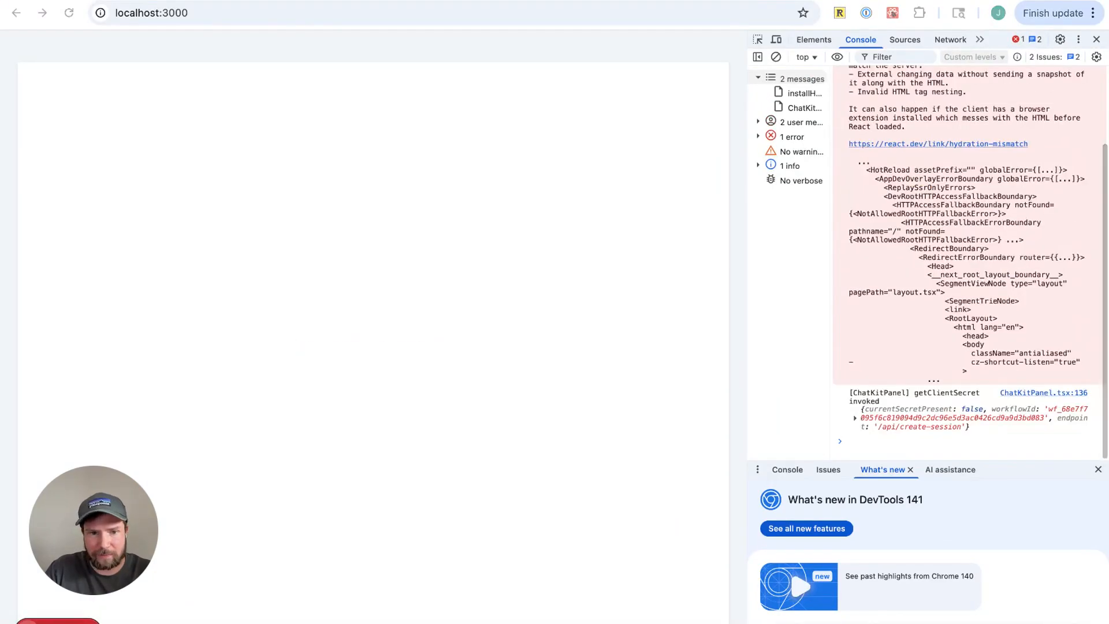
{"action": "scroll", "coordinate": [872, 286], "scroll_direction": "up", "scroll_amount": 1}
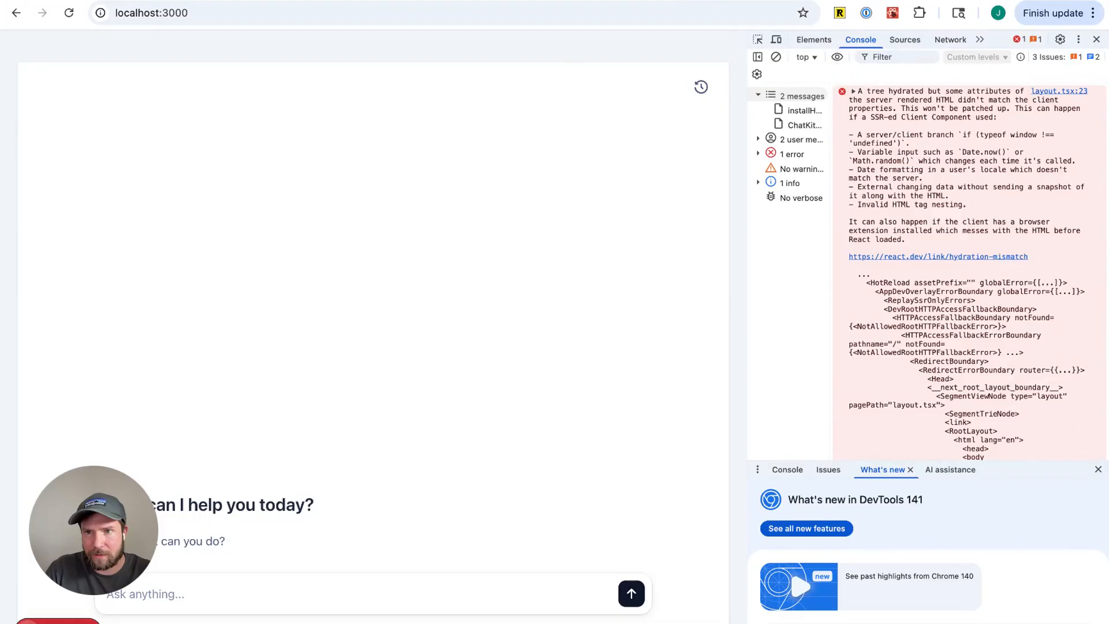
{"action": "left_click", "coordinate": [1097, 39]}
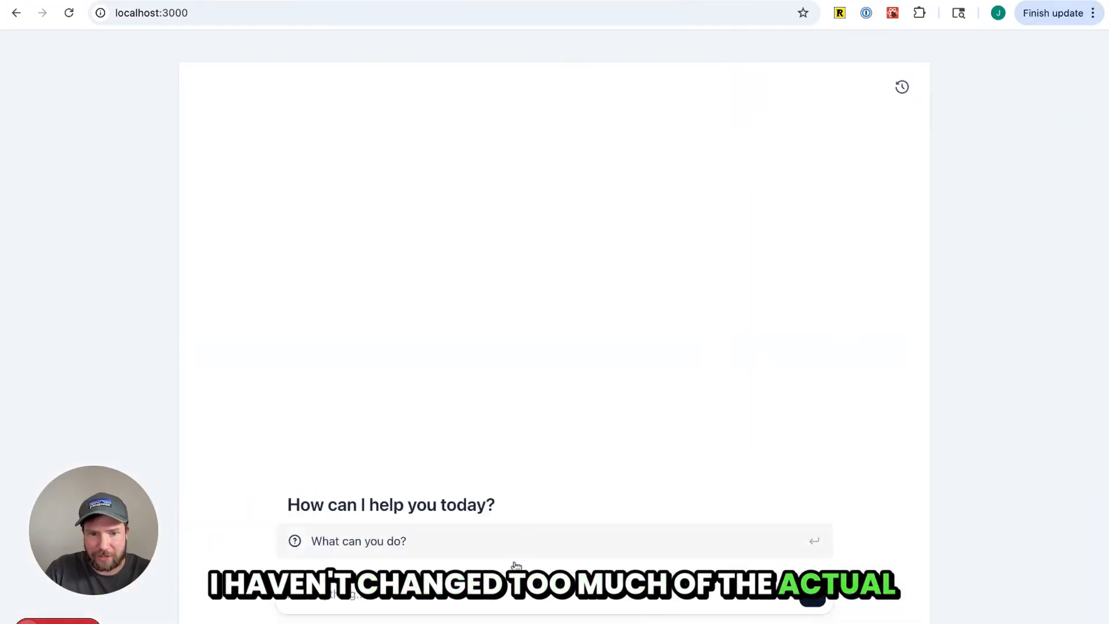
{"action": "left_click", "coordinate": [525, 587]}
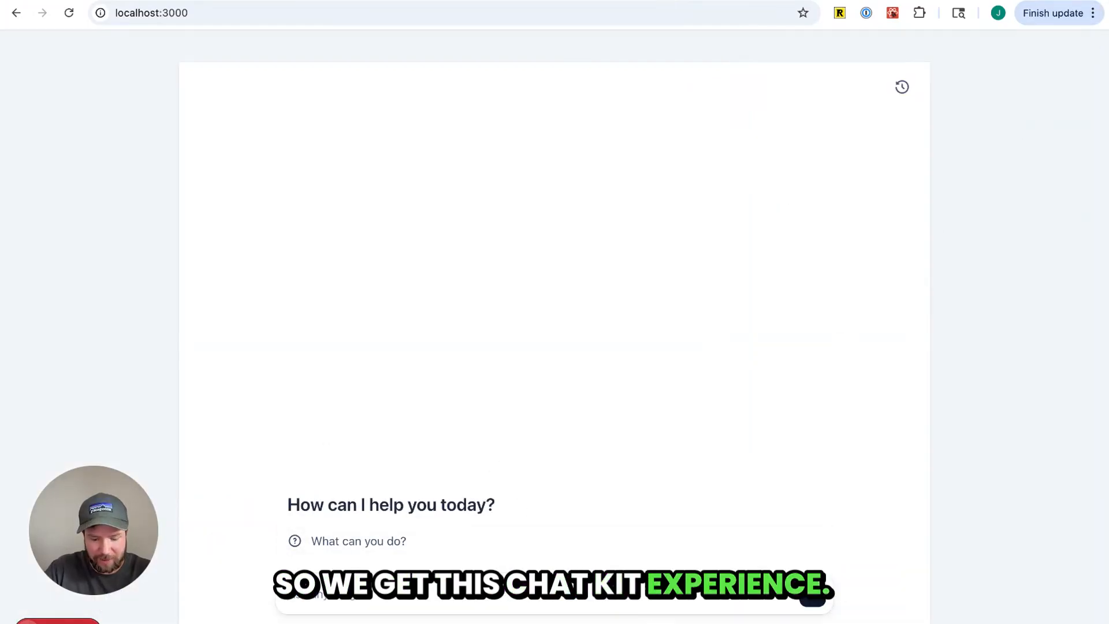
{"action": "type", "text": "test"}
{"action": "key", "text": "super+a"}
{"action": "type", "text": "hi"}
{"action": "key", "text": "Return"}
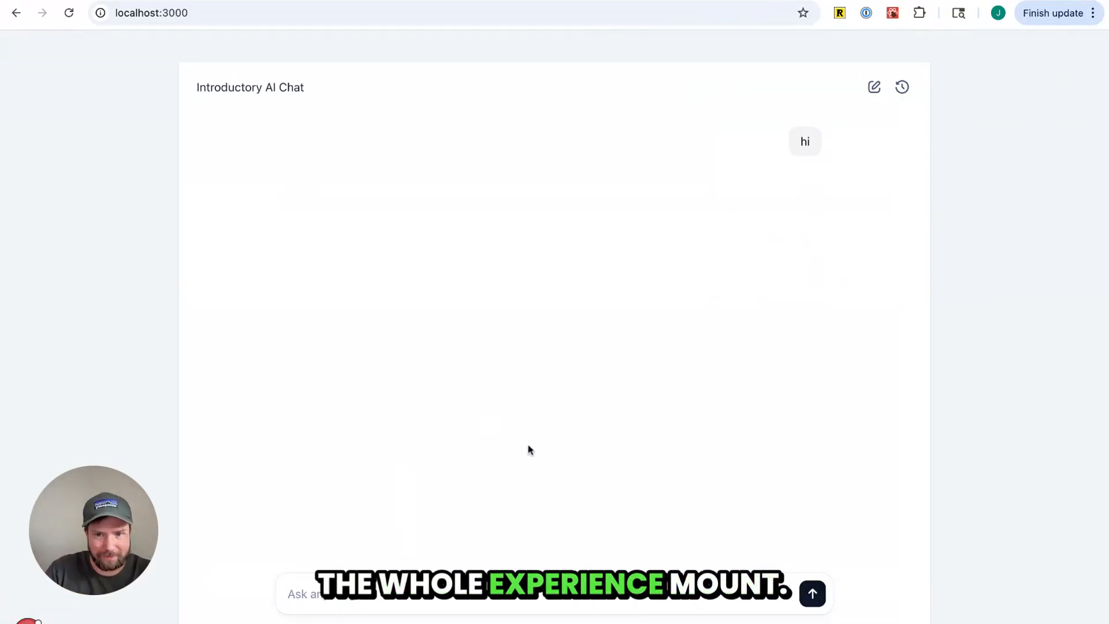
Open the developer console and inspect the logged ChatKit response callbacks
{"action": "key", "text": "super+alt+j"}
{"action": "scroll", "coordinate": [913, 199], "scroll_direction": "down", "scroll_amount": 3}
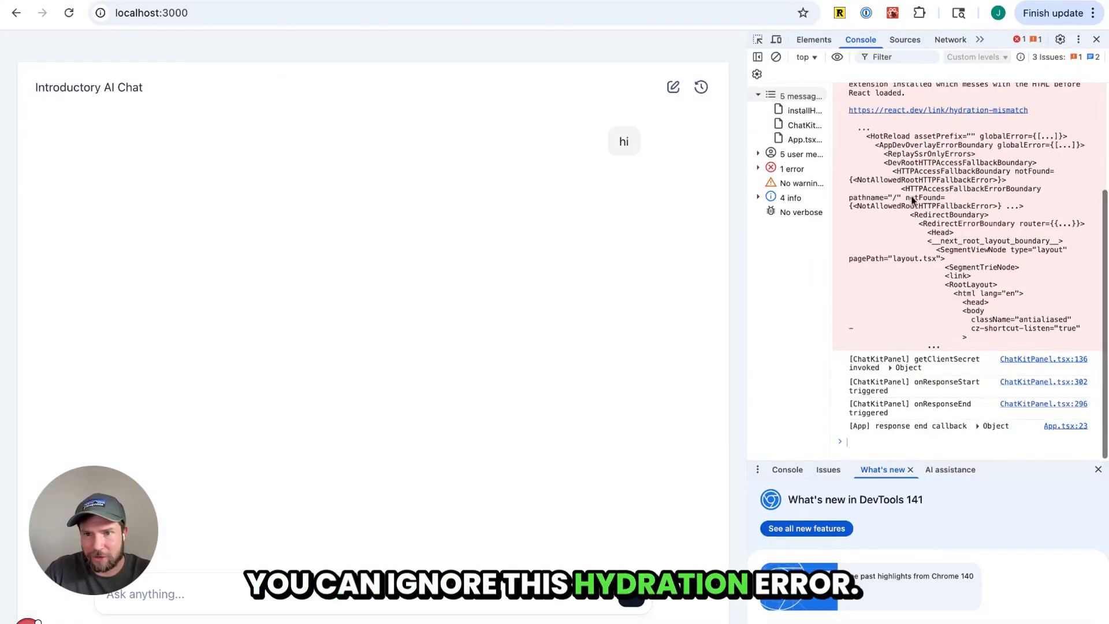
{"action": "double_click", "coordinate": [914, 383]}
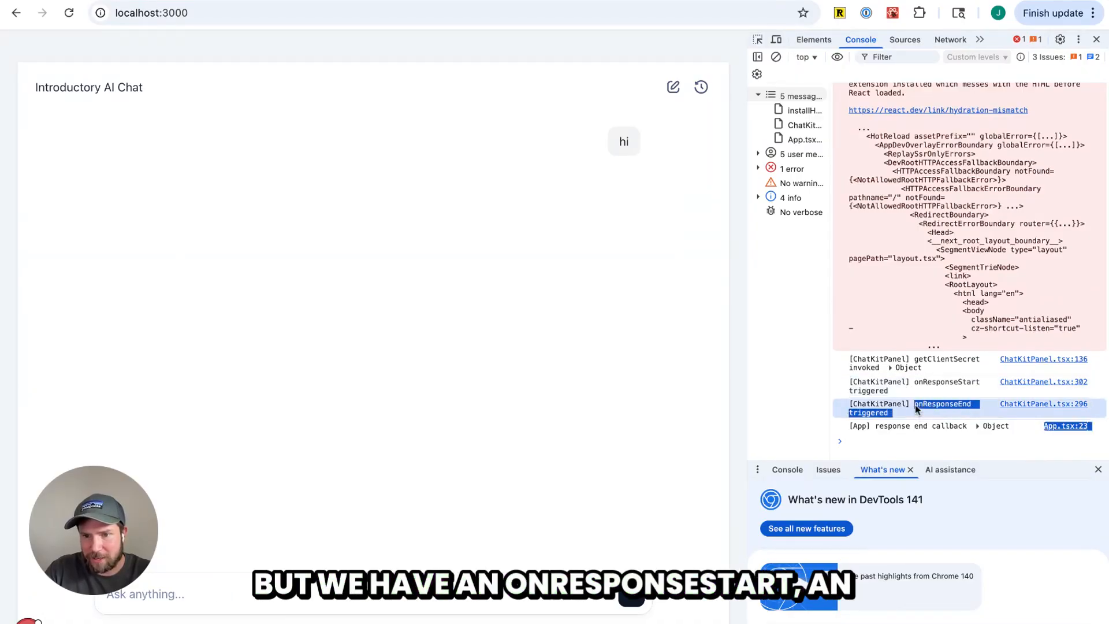
{"action": "left_click", "coordinate": [981, 426]}
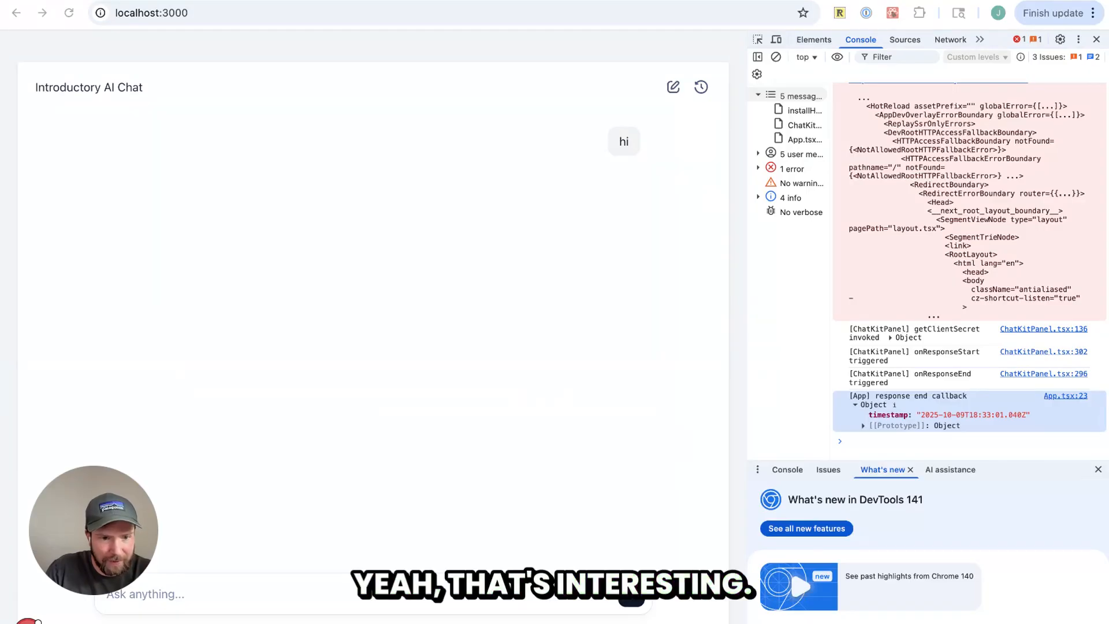
Reload the local app and send the message "test" in the chat
{"action": "left_click", "coordinate": [491, 361]}
{"action": "key", "text": "super+r"}
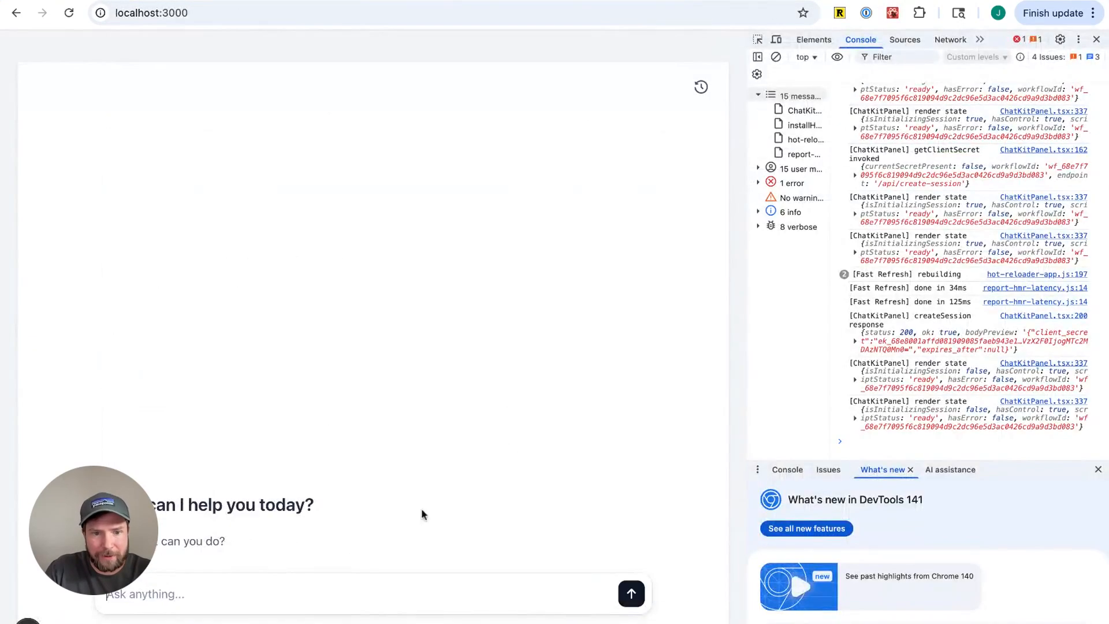
{"action": "type", "text": "test"}
{"action": "key", "text": "Return"}
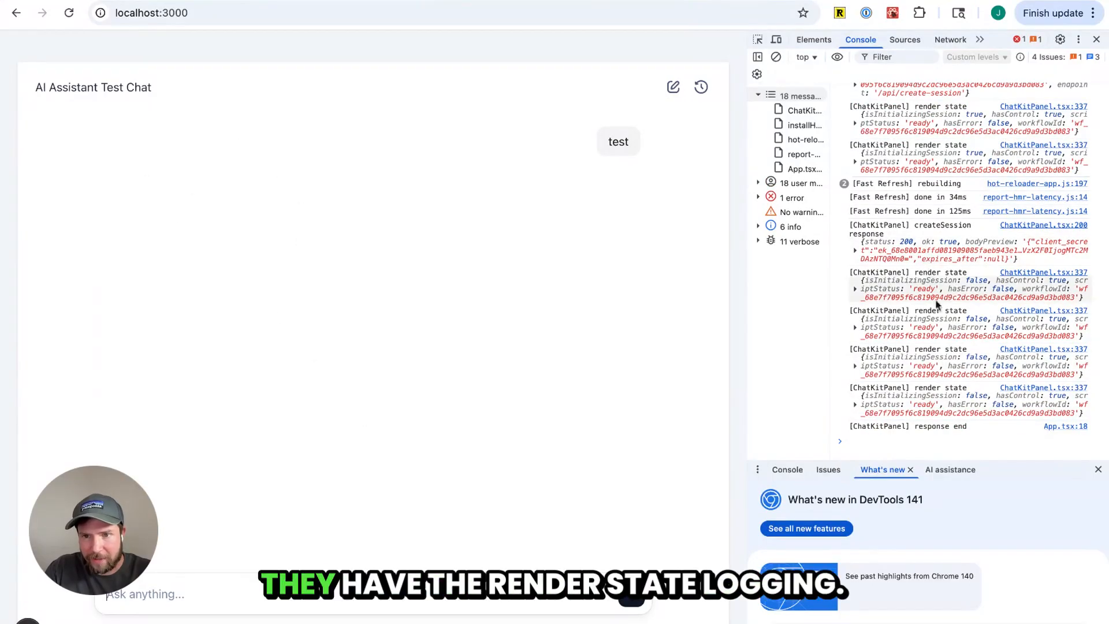
{"action": "left_click_drag", "start_coordinate": [937, 427], "coordinate": [911, 427]}
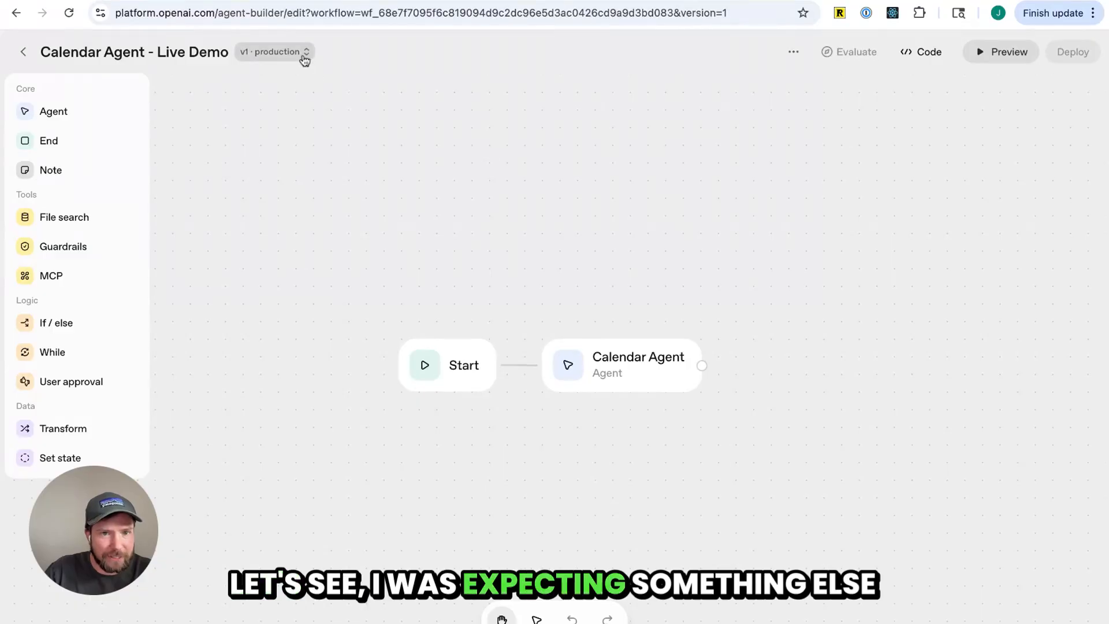
Open the saved X post about the earlier flagged workflow error and enlarge its screenshot
{"action": "left_click", "coordinate": [69, 13]}
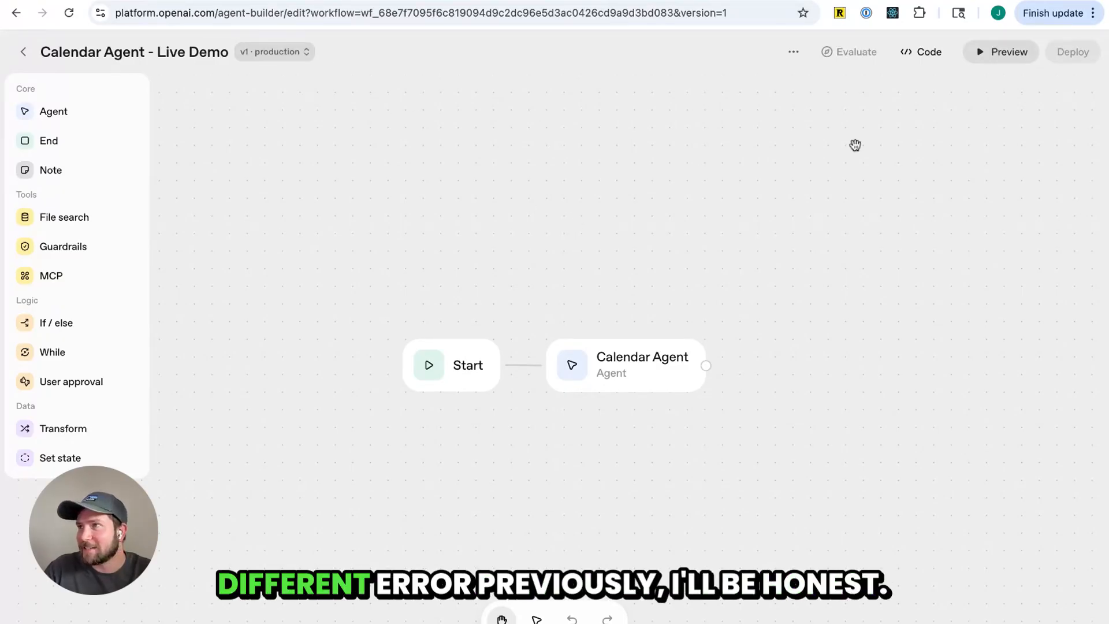
{"action": "key", "text": "super+Tab"}
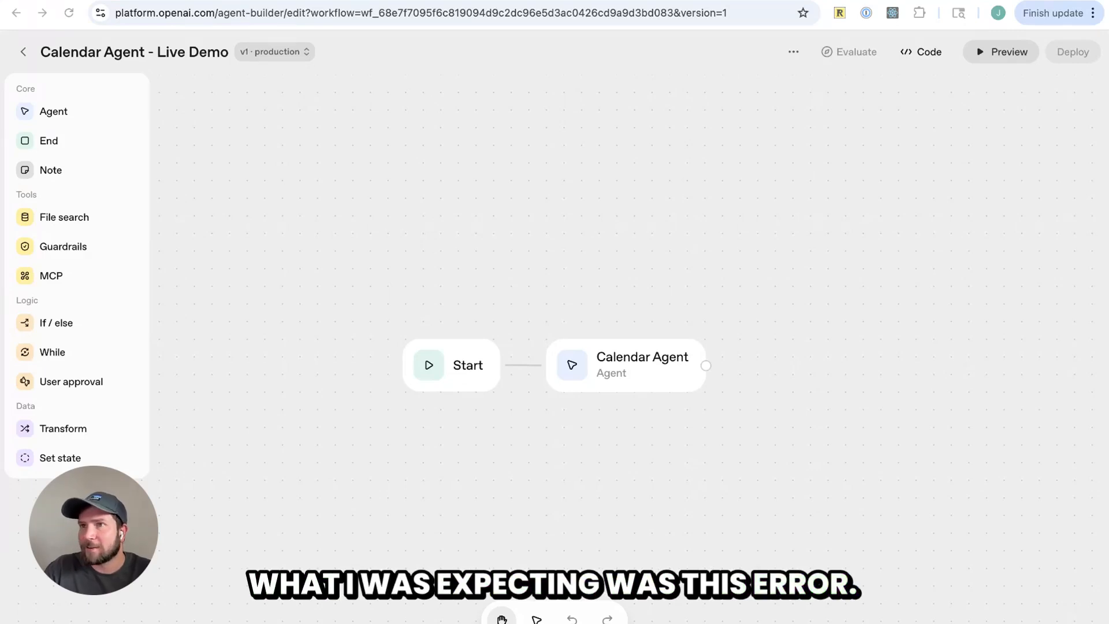
{"action": "key", "text": "super+t"}
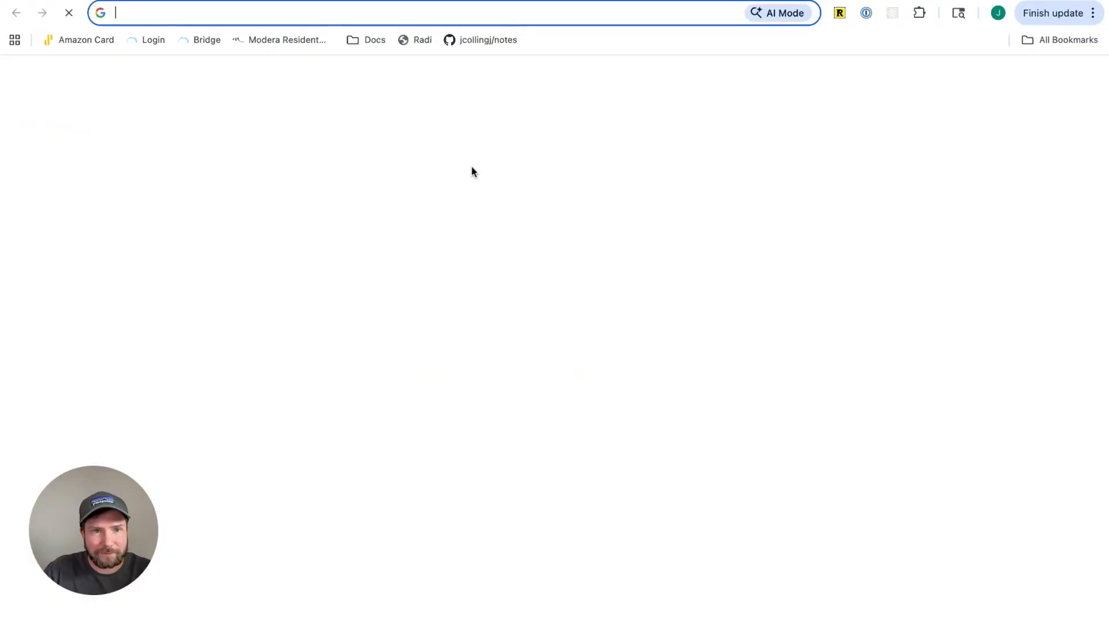
{"action": "key", "text": "super+v"}
{"action": "key", "text": "Return"}
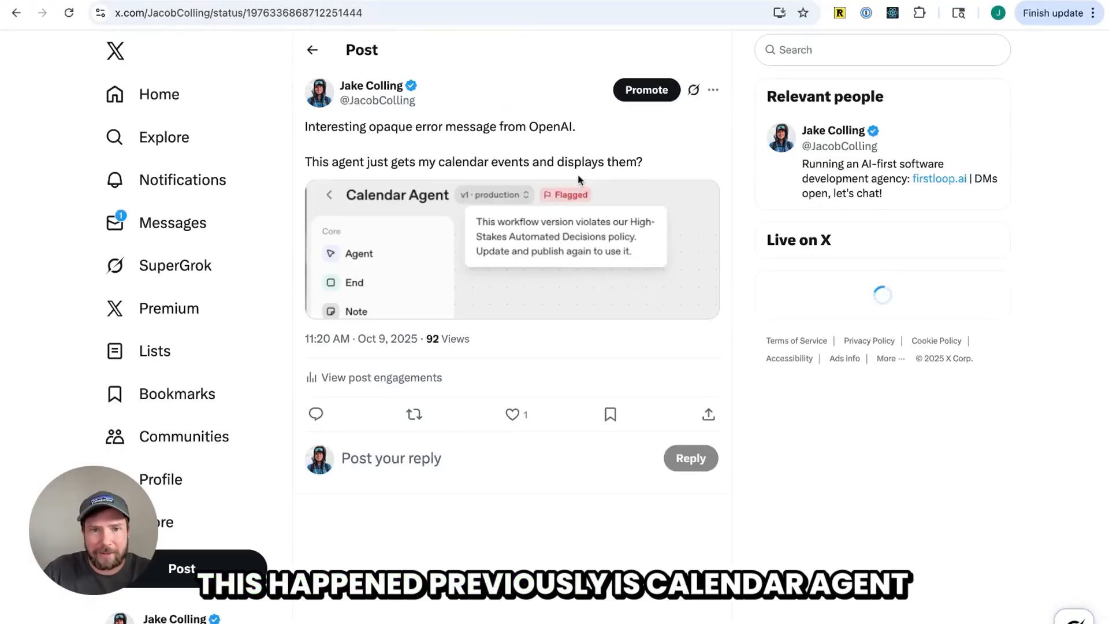
{"action": "left_click", "coordinate": [543, 237]}
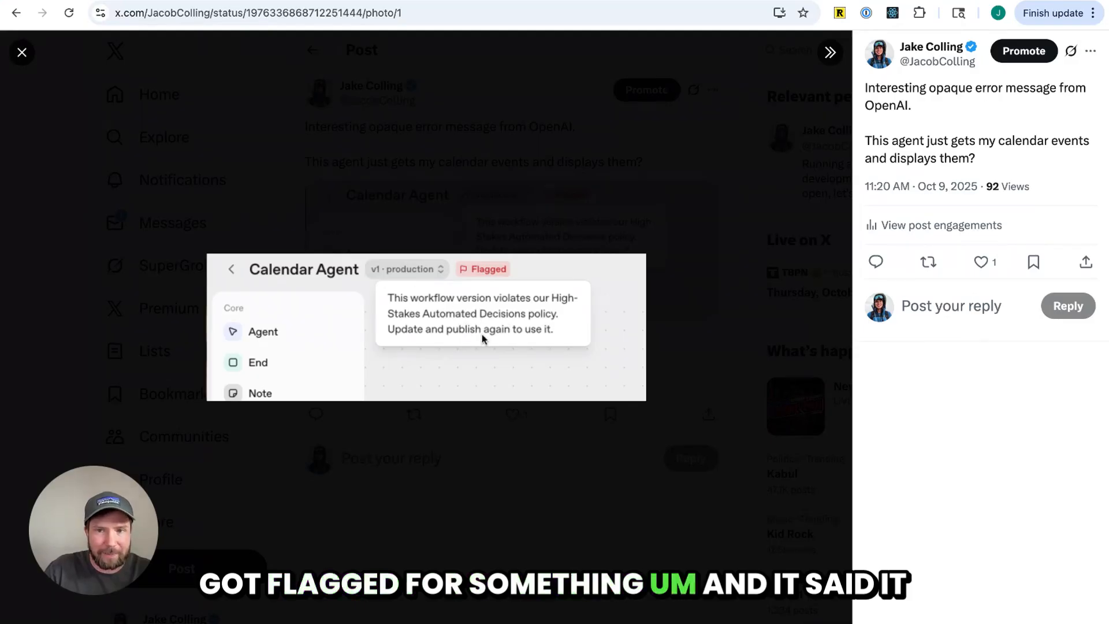
Replace the googlecalendar tool's API key / auth token with a newly pasted token and update the tool
{"action": "key", "text": "ctrl+Tab"}
{"action": "left_click", "coordinate": [641, 383]}
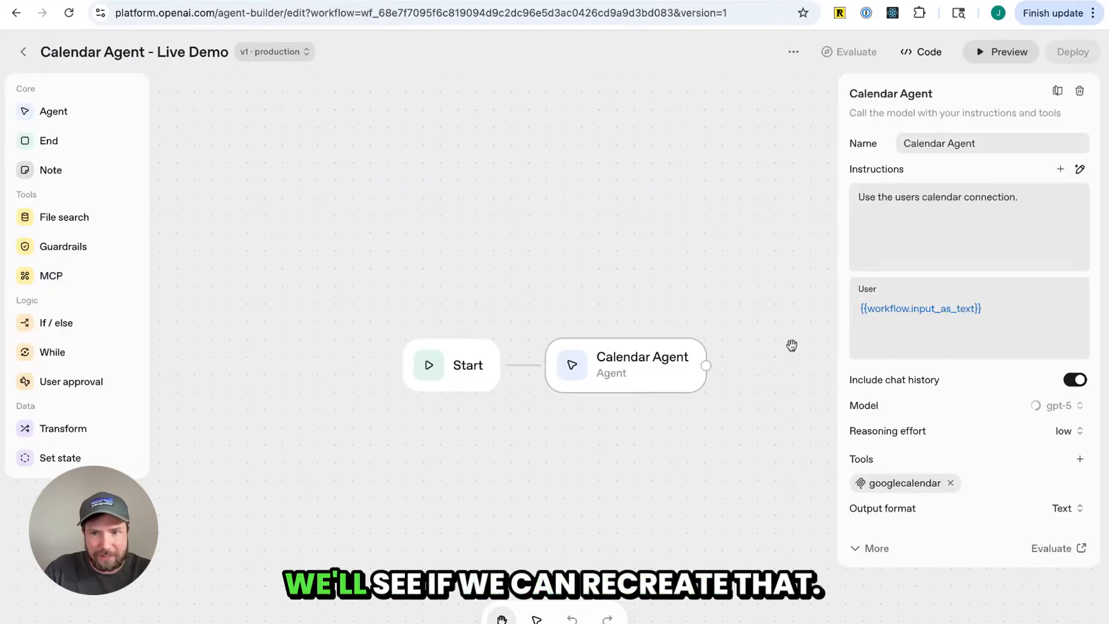
{"action": "left_click", "coordinate": [905, 483]}
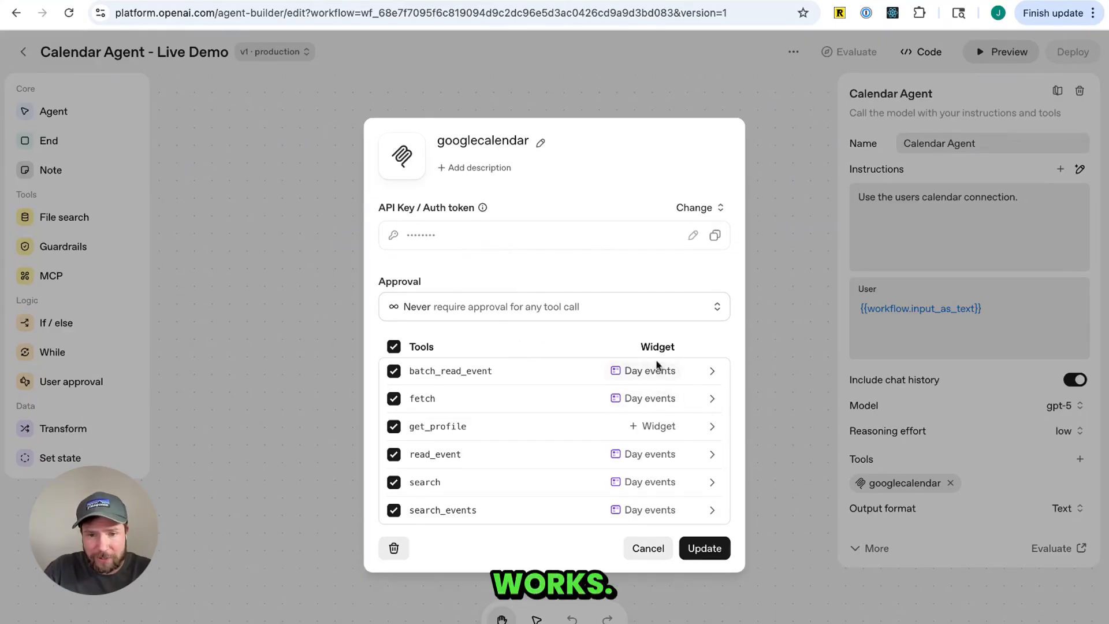
{"action": "left_click", "coordinate": [692, 236]}
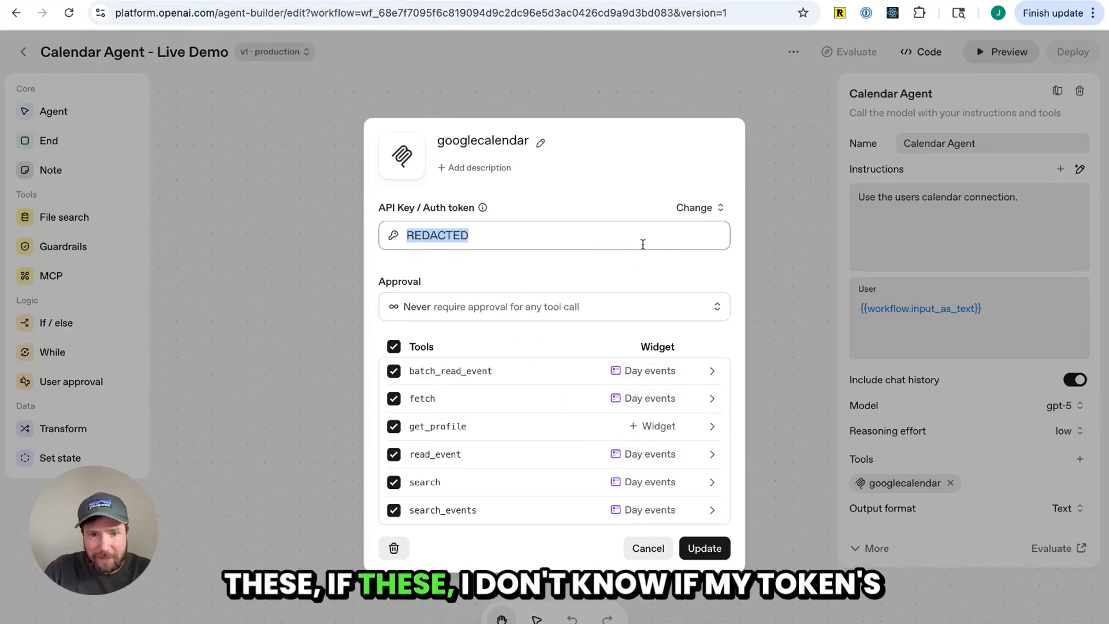
{"action": "left_click", "coordinate": [597, 244]}
{"action": "key", "text": "ctrl+v"}
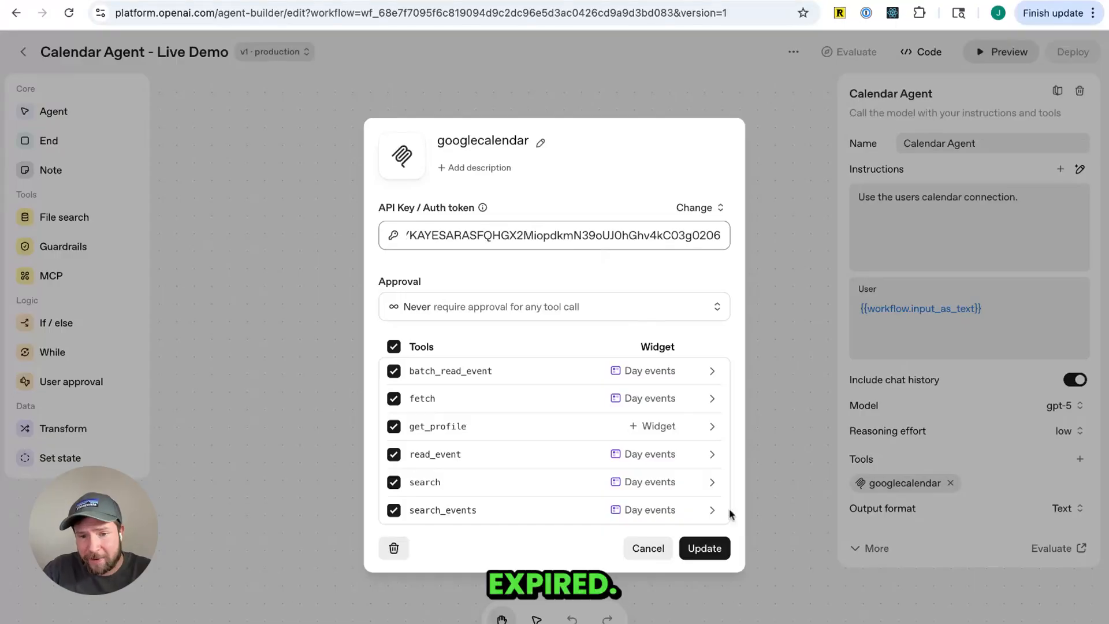
{"action": "left_click", "coordinate": [687, 548]}
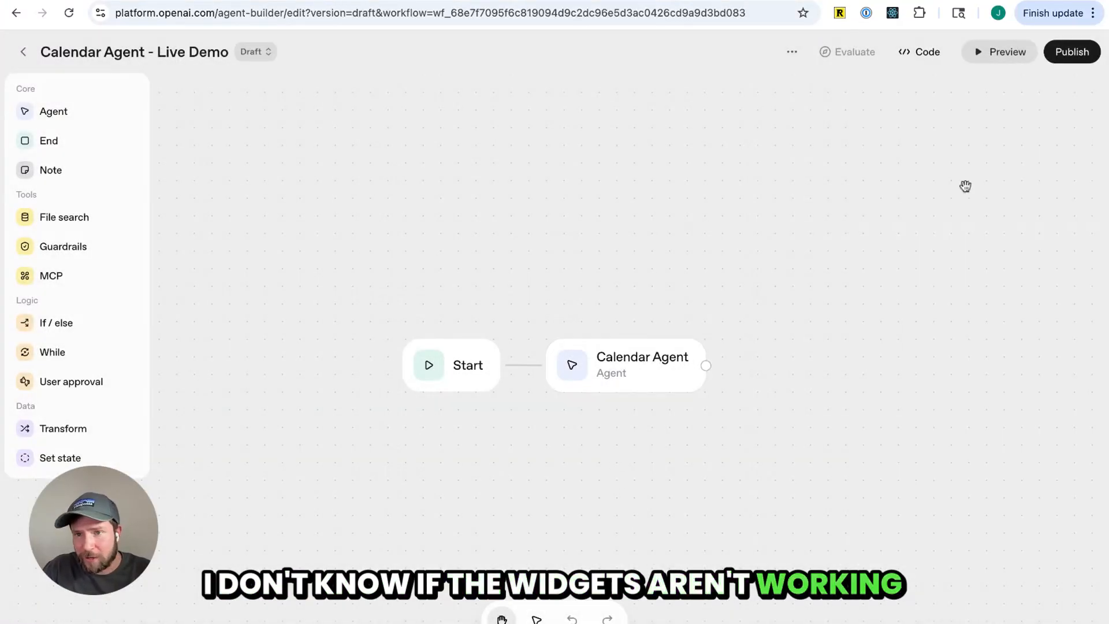
Publish the updated workflow and ask the local chat "Tell me about my events on Friday"
{"action": "left_click", "coordinate": [1069, 52]}
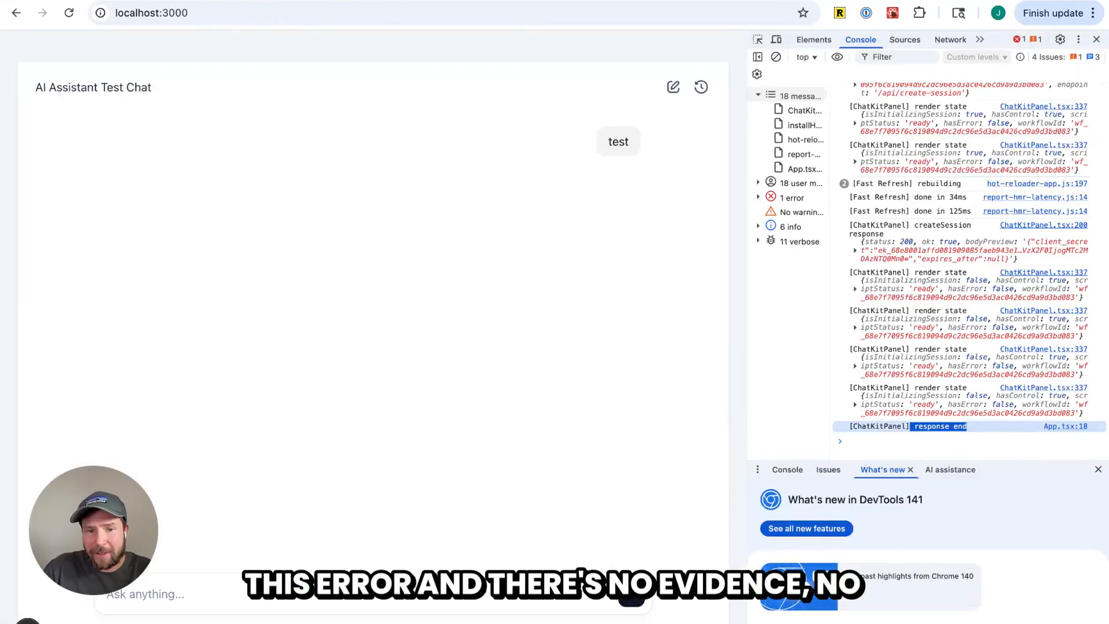
{"action": "type", "text": "test"}
{"action": "left_click", "coordinate": [627, 603]}
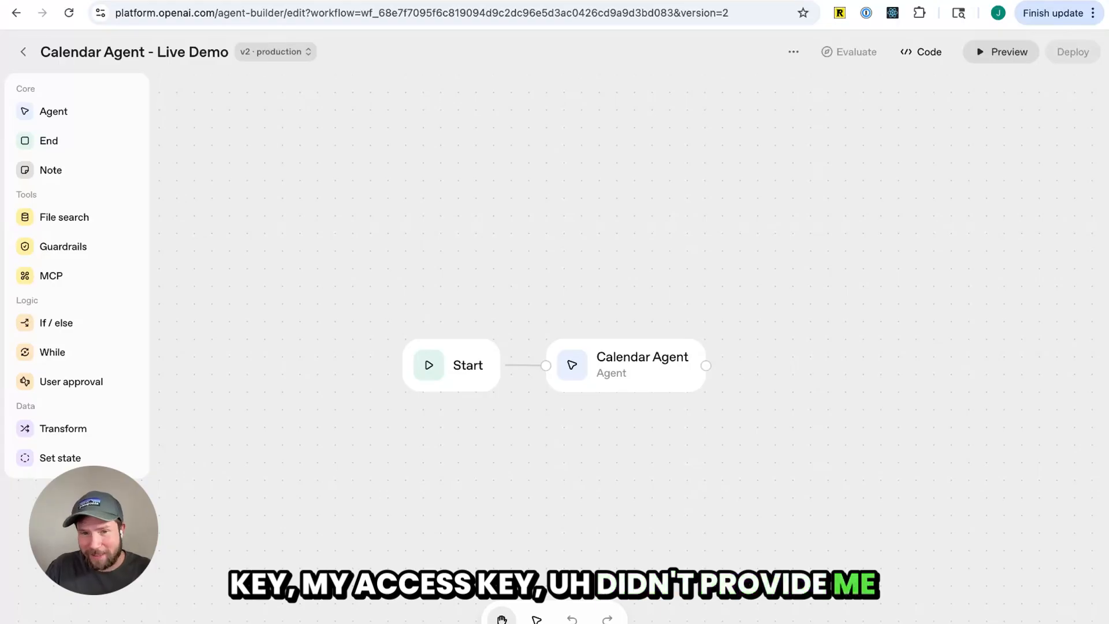
Retry the failed assistant response in the local chat
{"action": "key", "text": "ctrl+Tab"}
{"action": "key", "text": "ctrl+Tab"}
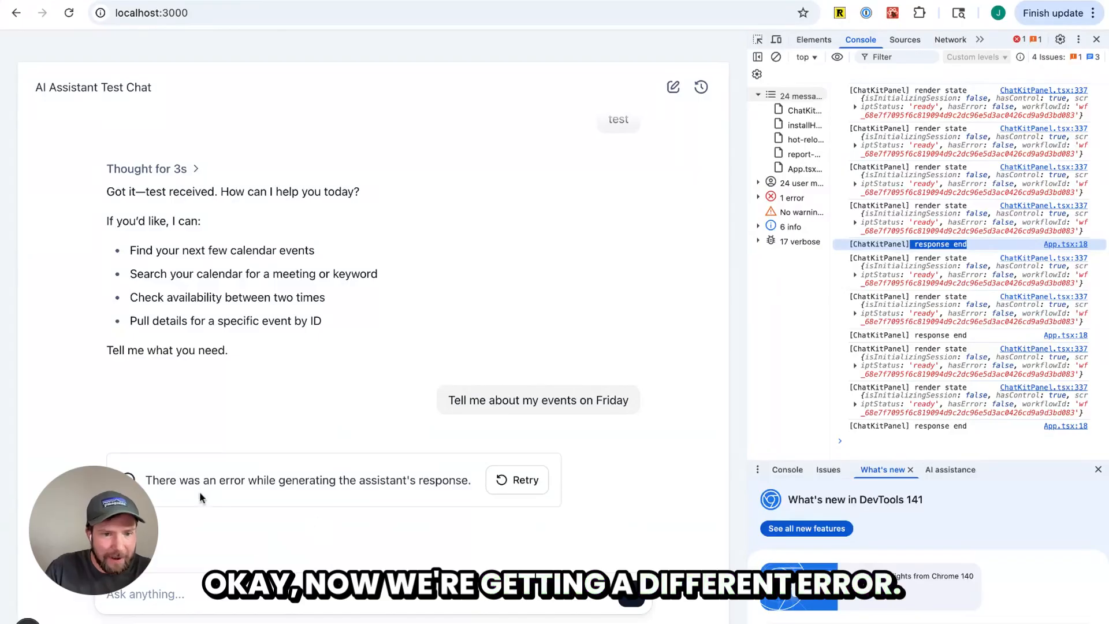
{"action": "triple_click", "coordinate": [186, 480]}
{"action": "left_click", "coordinate": [520, 481]}
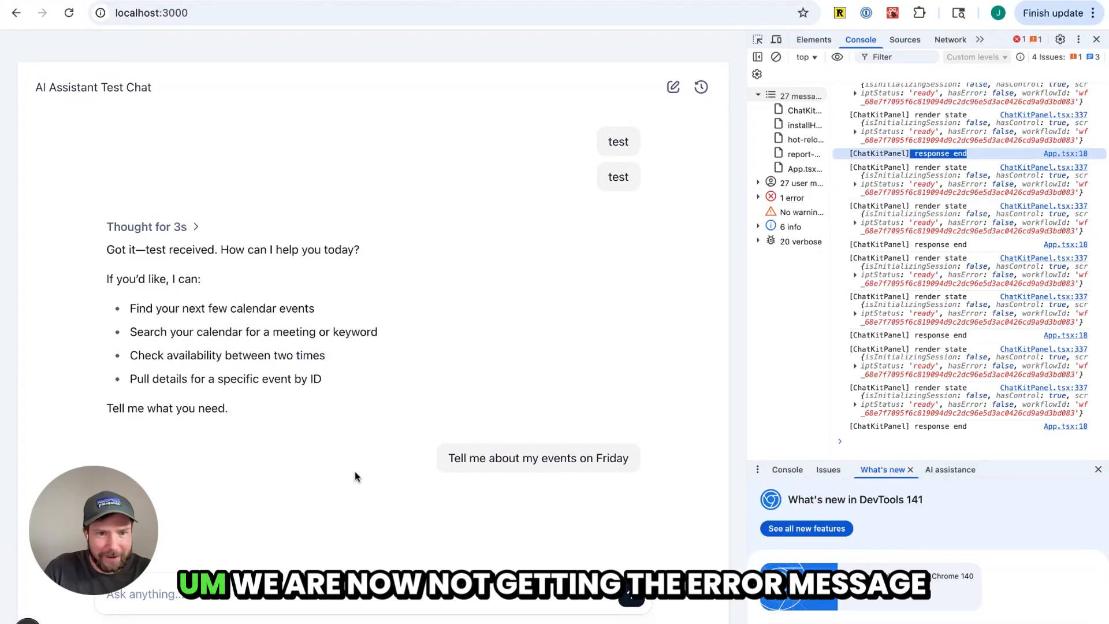
Send "test" in the local chat and retry the failed assistant response
{"action": "mouse_move", "coordinate": [416, 435]}
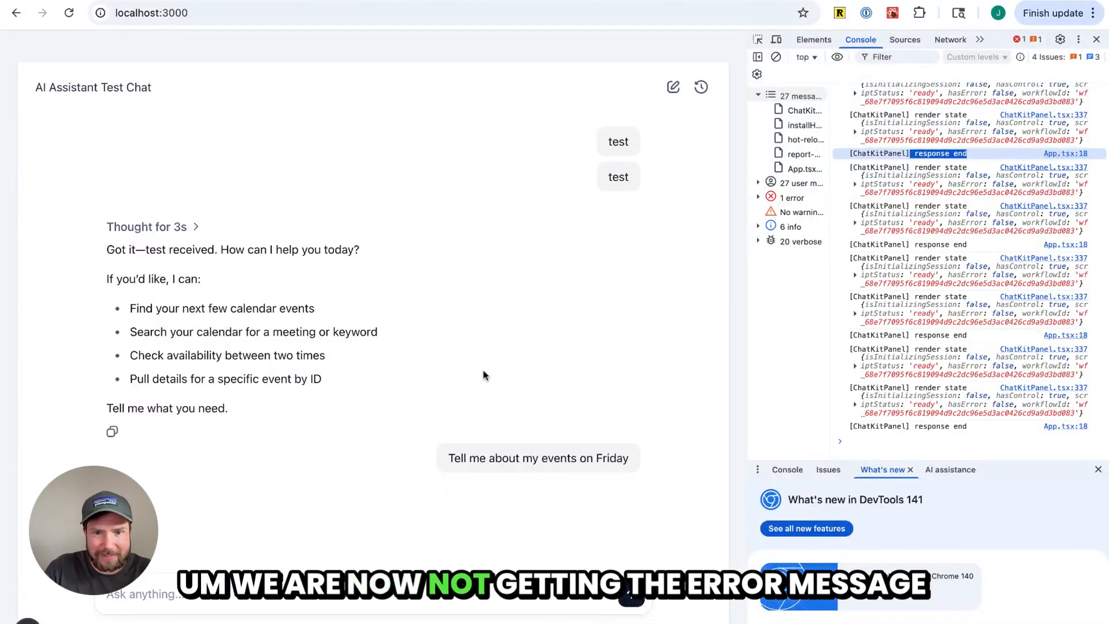
{"action": "type", "text": "test"}
{"action": "key", "text": "Return"}
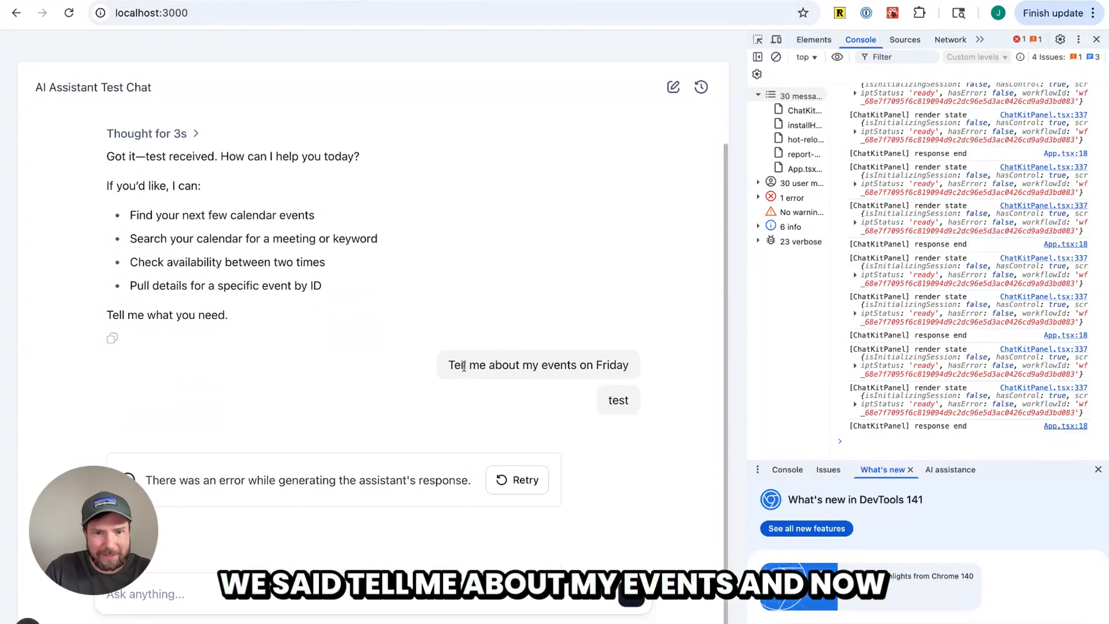
{"action": "left_click", "coordinate": [511, 477]}
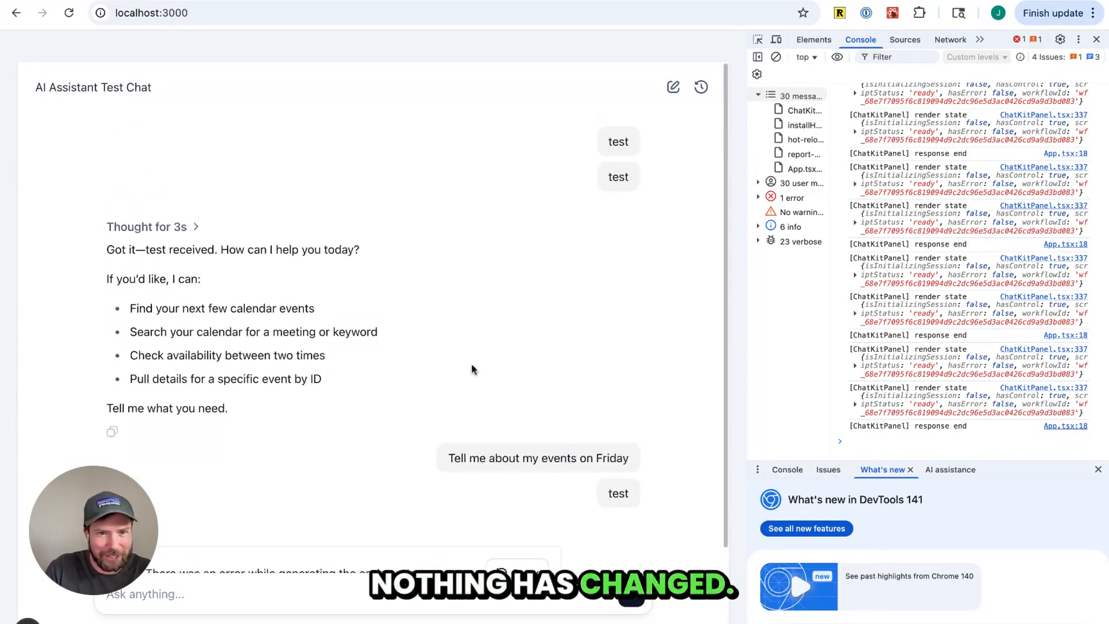
Read the High-Stakes Automated Decisions policy banner in Agent Builder and dismiss it
{"action": "key", "text": "ctrl+Tab"}
{"action": "key", "text": "super+r"}
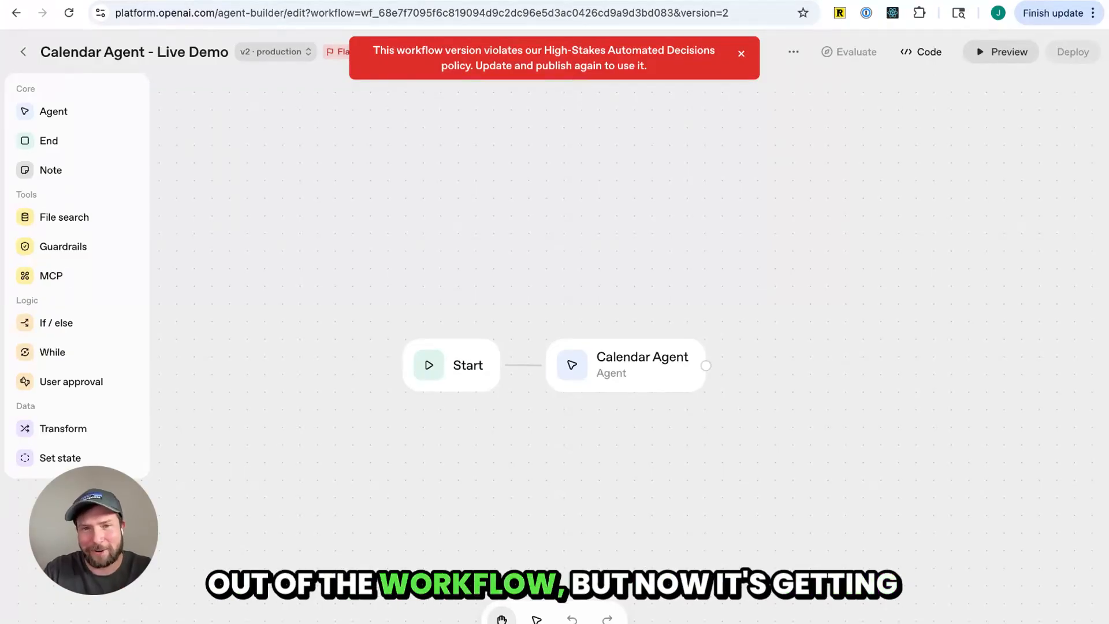
{"action": "left_click_drag", "start_coordinate": [553, 56], "coordinate": [647, 67]}
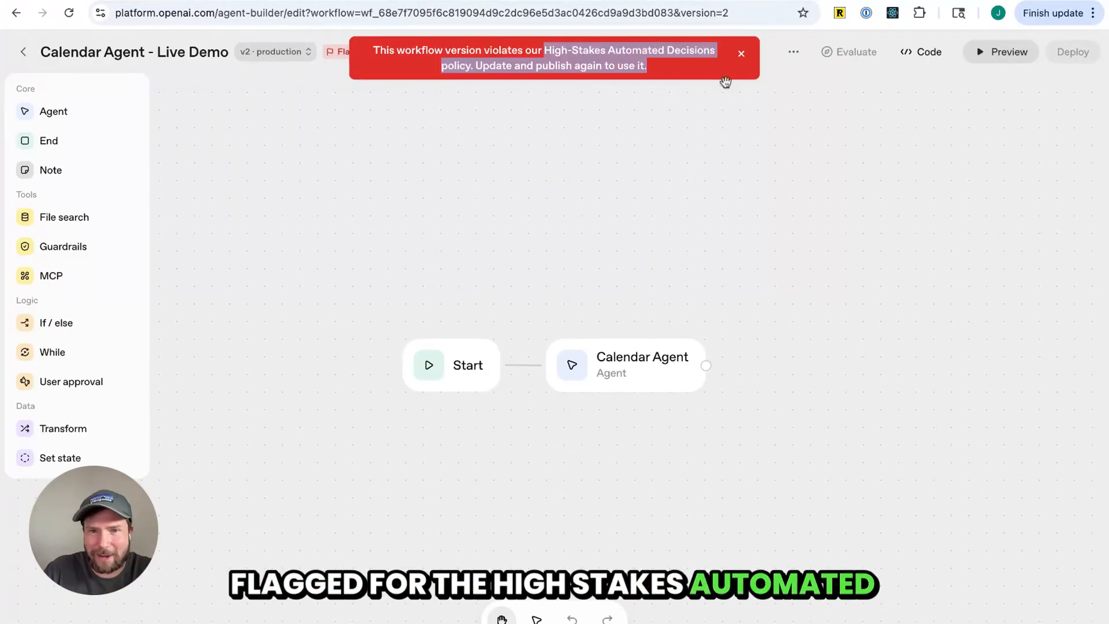
{"action": "left_click", "coordinate": [742, 54]}
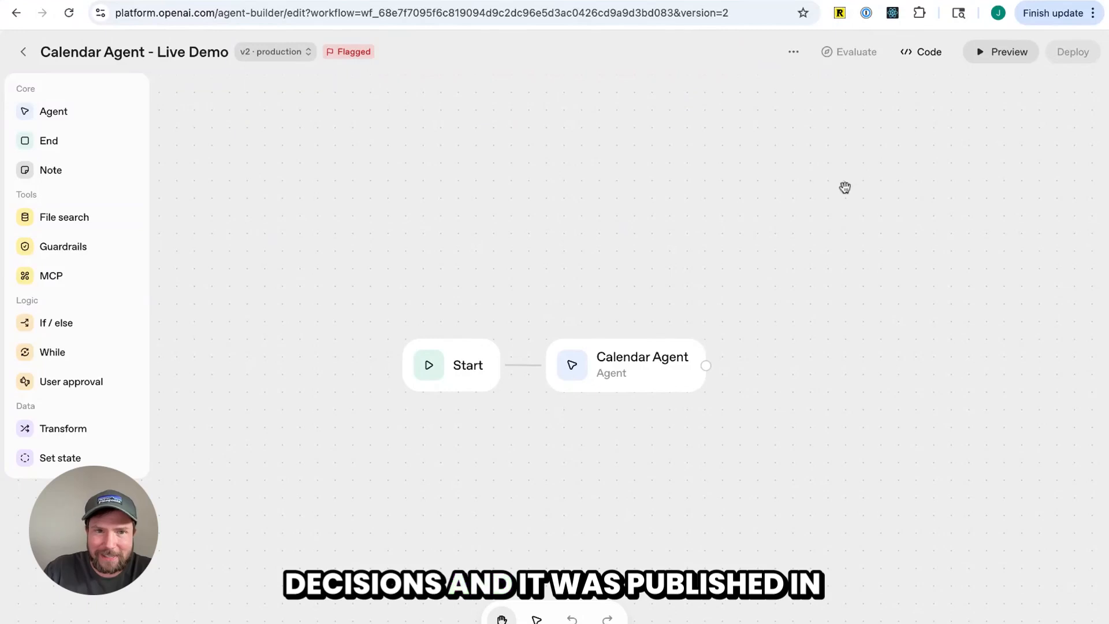
Open the Calendar Agent node to inspect its settings
{"action": "mouse_move", "coordinate": [332, 58]}
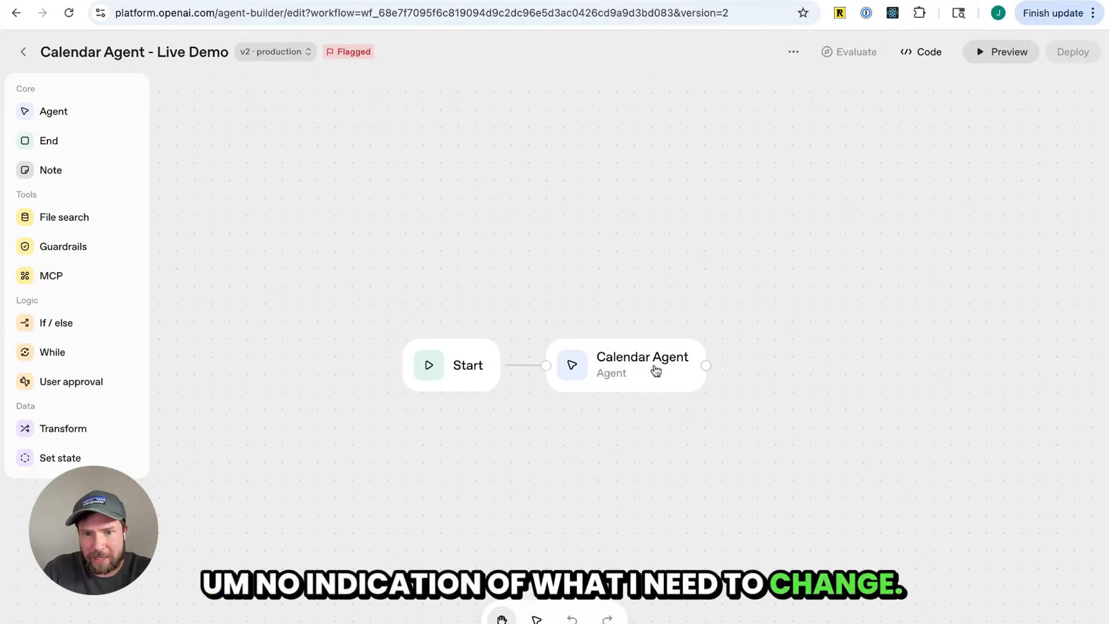
{"action": "left_click", "coordinate": [638, 368]}
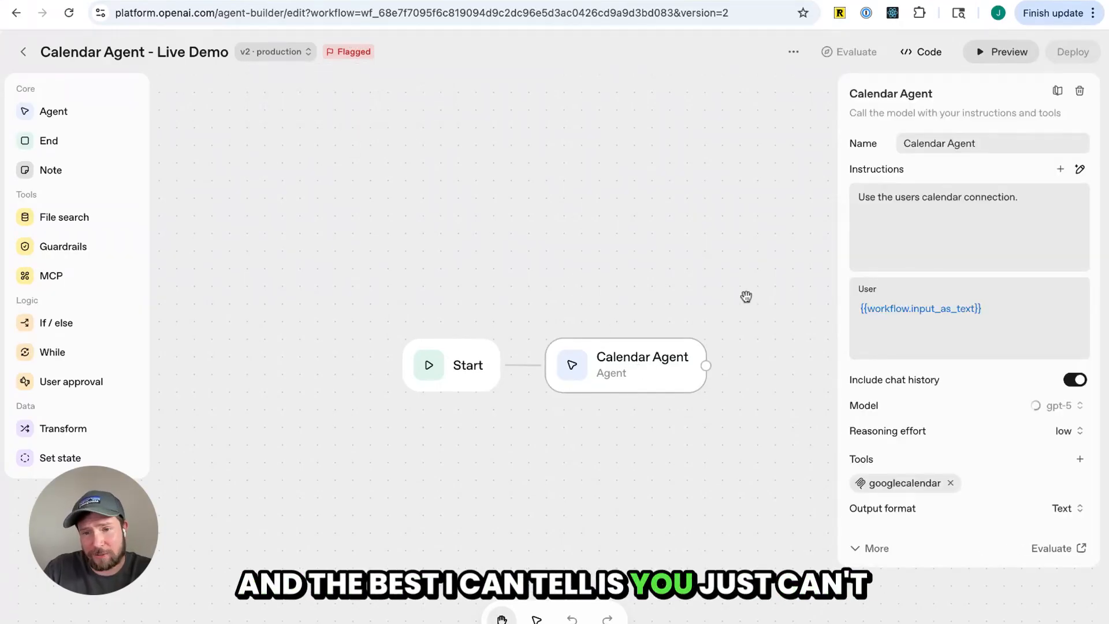
{"action": "left_click", "coordinate": [577, 297]}
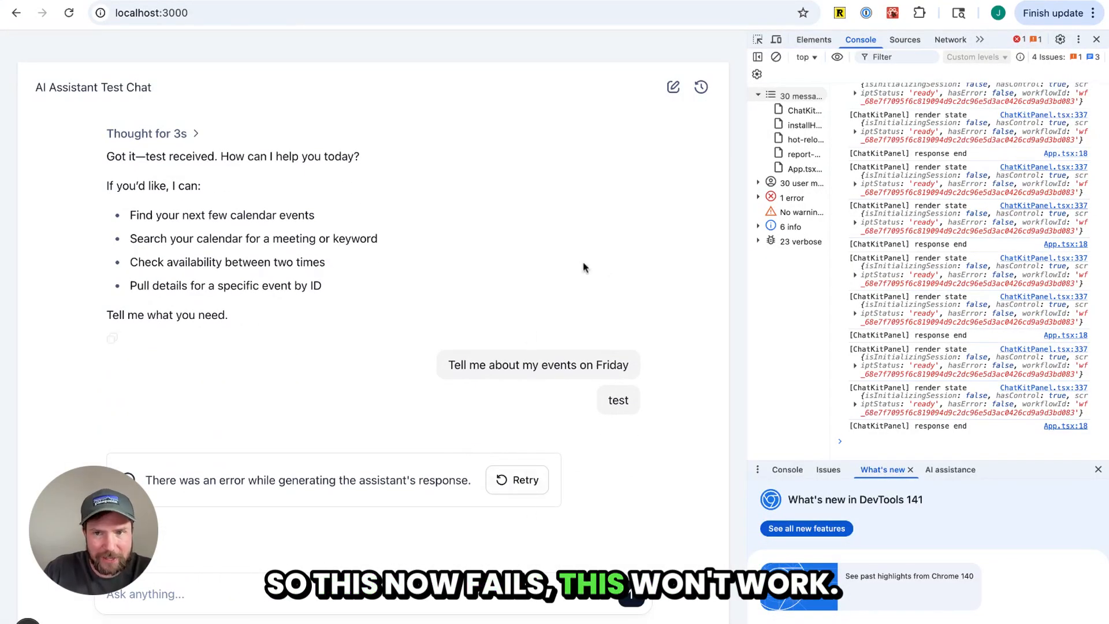
Review the local chat error and the Day events widget across the open tabs
{"action": "key", "text": "ctrl+Tab"}
{"action": "left_click", "coordinate": [619, 366]}
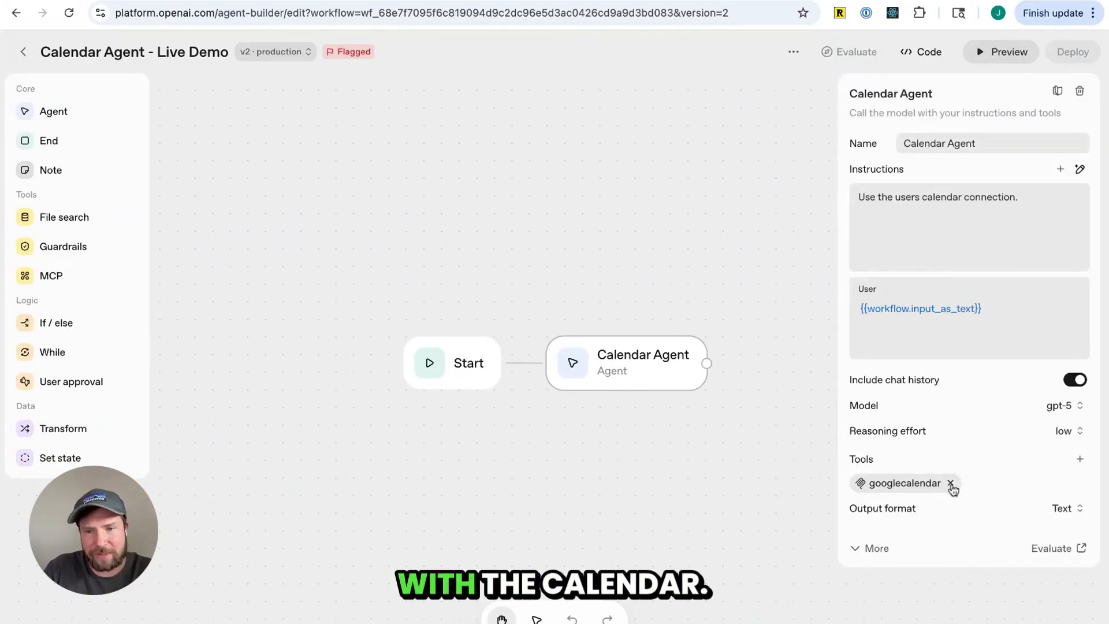
{"action": "left_click", "coordinate": [720, 463]}
{"action": "key", "text": "ctrl+Tab"}
{"action": "left_click", "coordinate": [37, 260]}
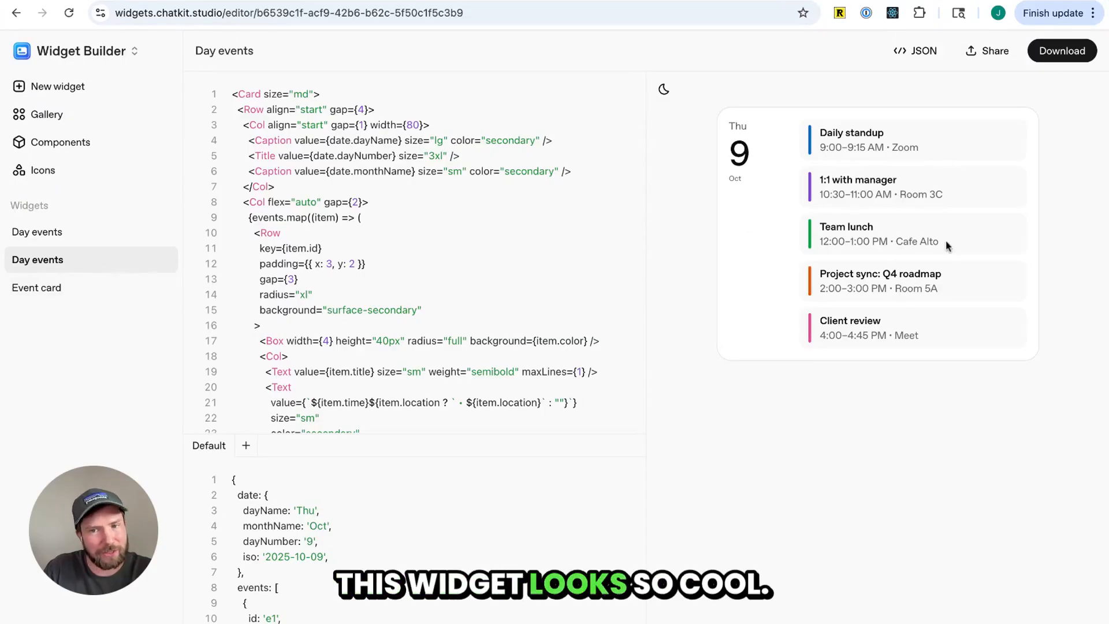
{"action": "key", "text": "ctrl+shift+Tab"}
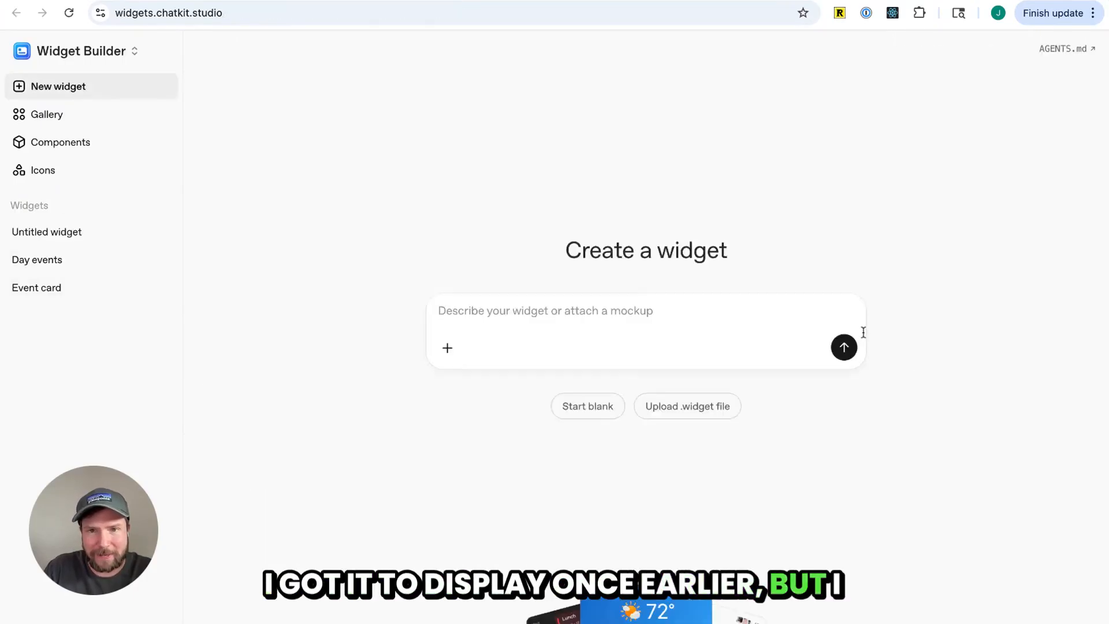
{"action": "key", "text": "ctrl+shift+Tab"}
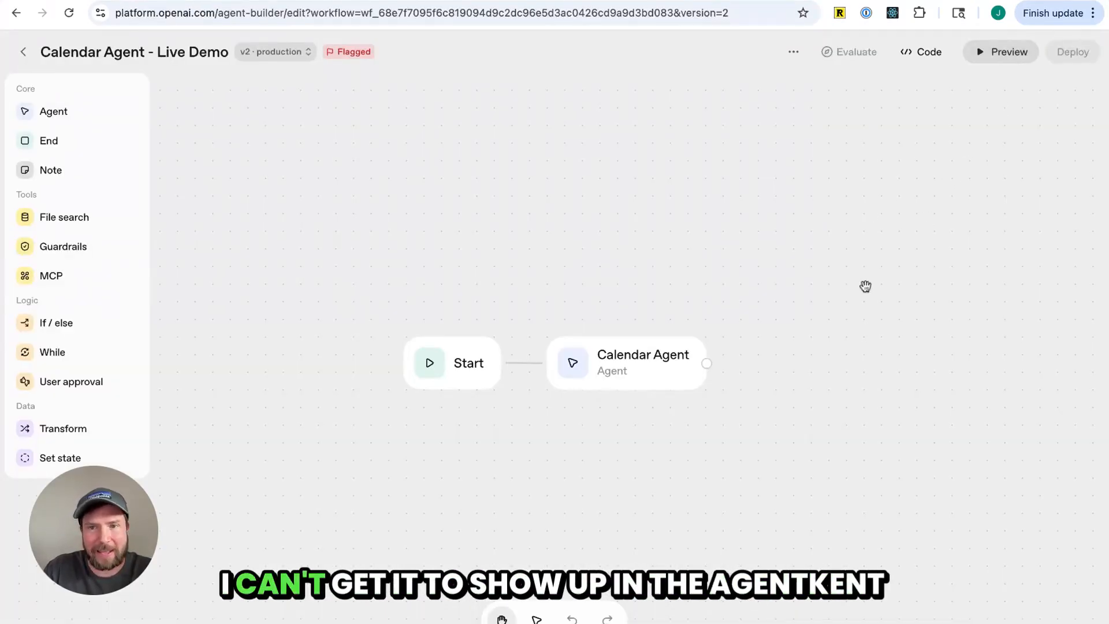
{"action": "key", "text": "ctrl+shift+Tab"}
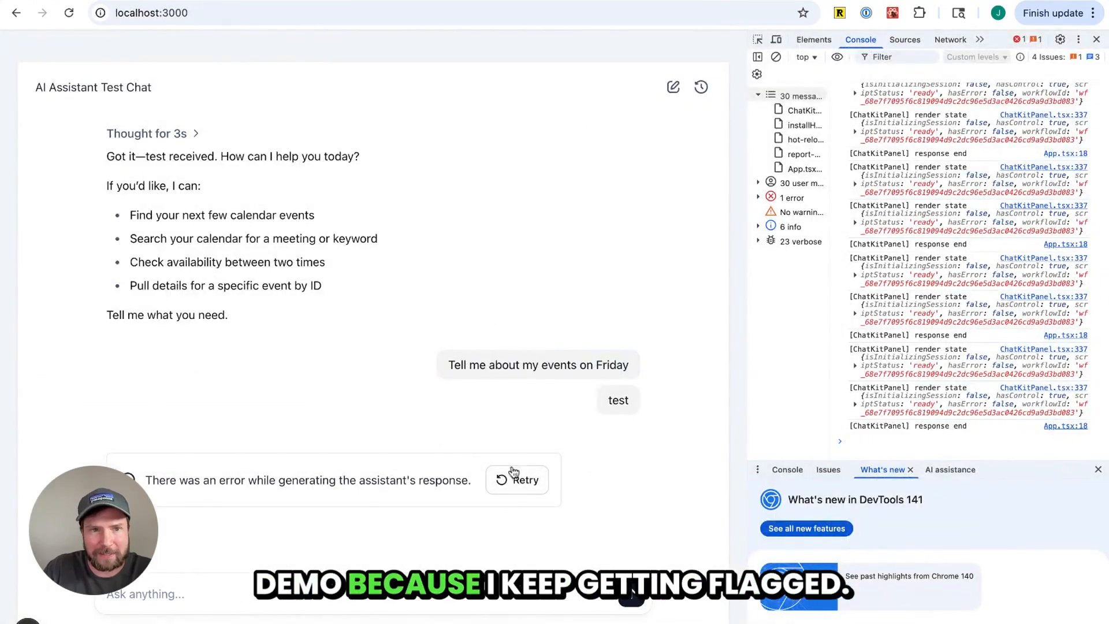
{"action": "key", "text": "ctrl+Tab"}
{"action": "key", "text": "ctrl+Tab"}
{"action": "key", "text": "ctrl+shift+Tab"}
Remove the googlecalendar tool from the Calendar Agent node
{"action": "left_click", "coordinate": [645, 373]}
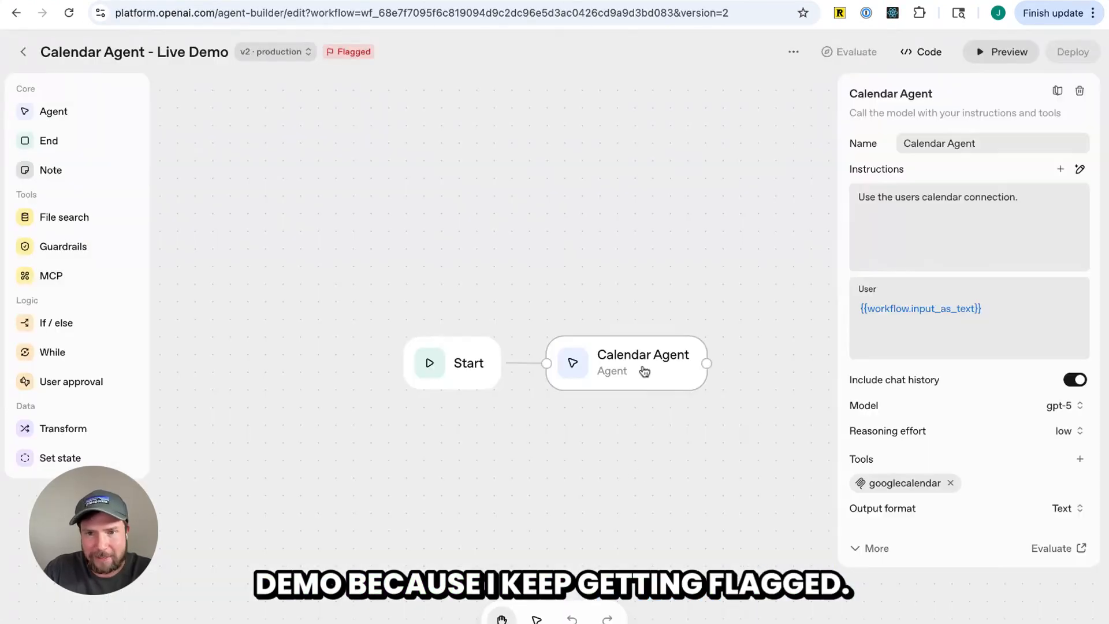
{"action": "left_click", "coordinate": [952, 487]}
{"action": "left_click", "coordinate": [749, 144]}
{"action": "left_click", "coordinate": [670, 365]}
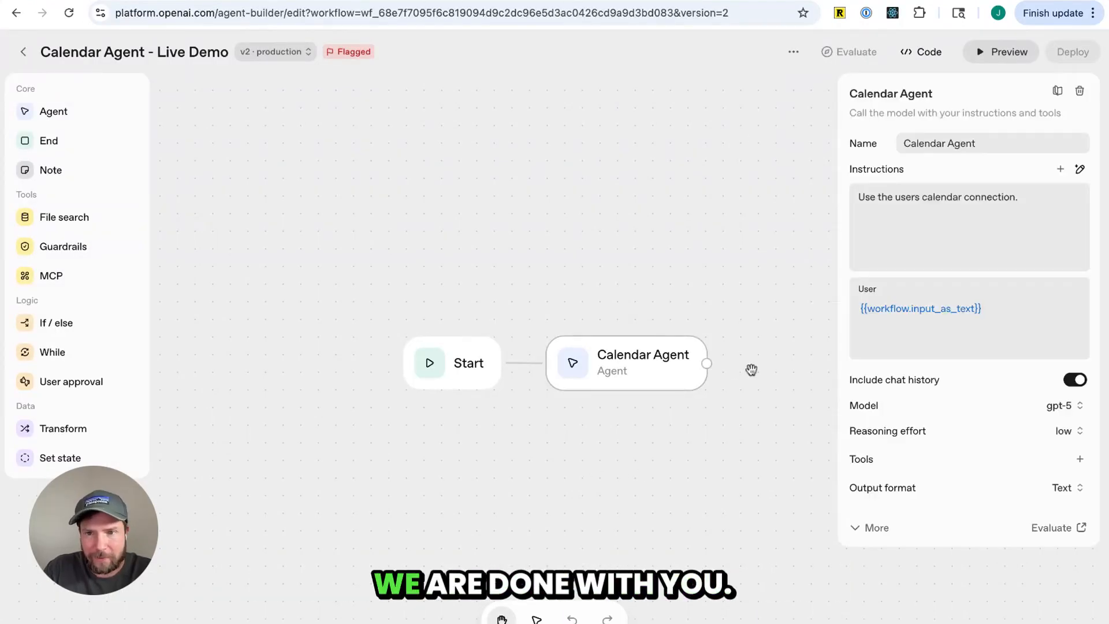
Replace the agent instructions with "Say hello in a pirate accent to the user" and publish to production
{"action": "triple_click", "coordinate": [946, 199]}
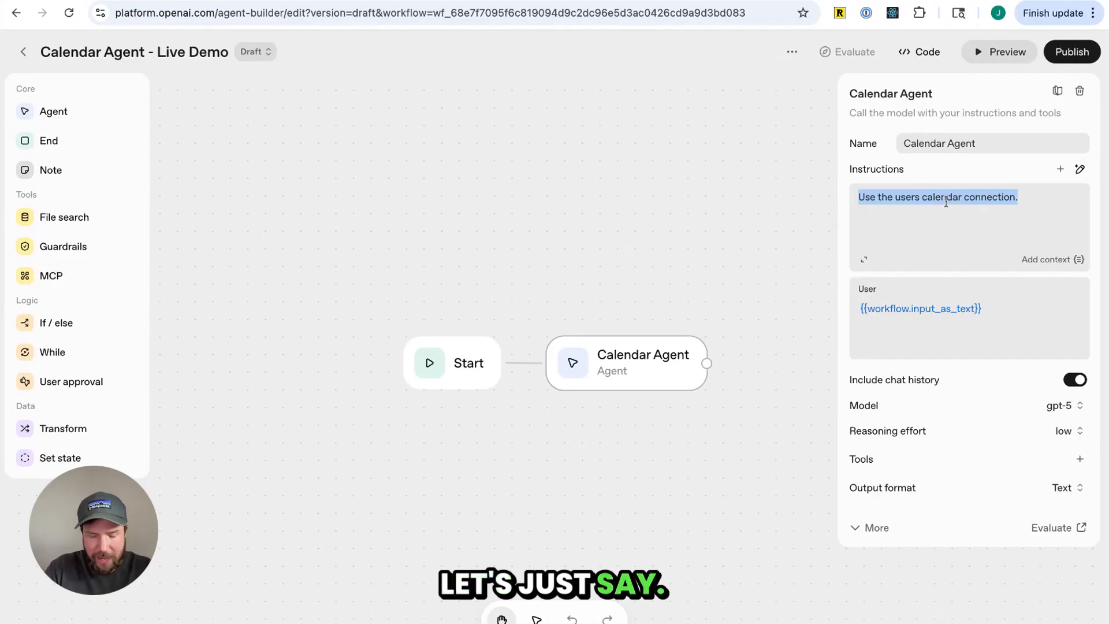
{"action": "type", "text": "Say hello in a pirate accent to the user"}
{"action": "left_click", "coordinate": [1072, 51]}
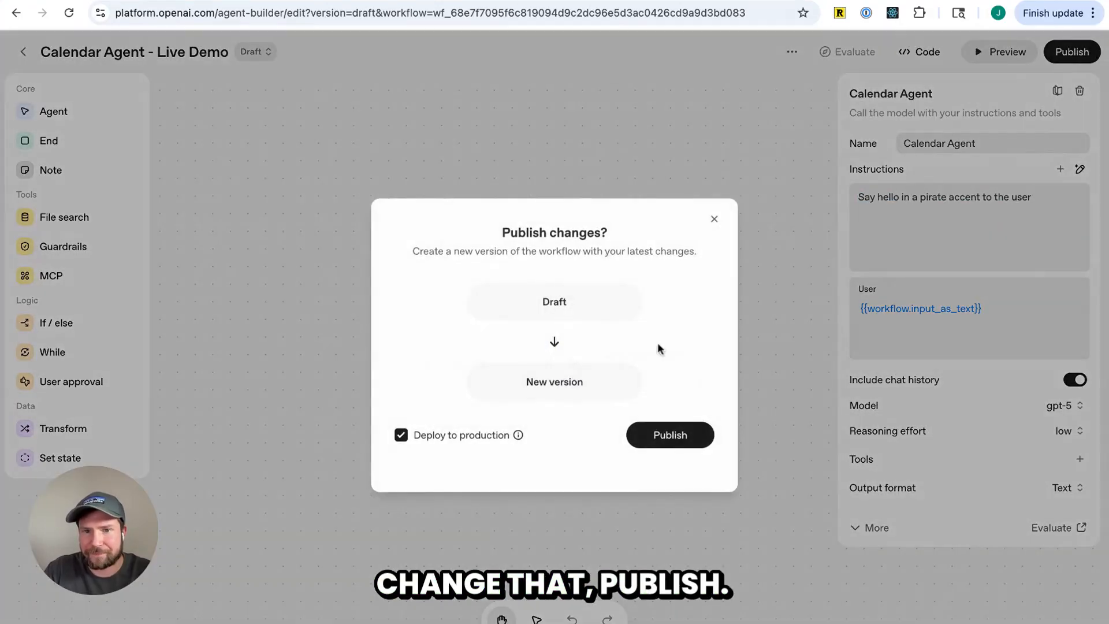
{"action": "left_click", "coordinate": [671, 437]}
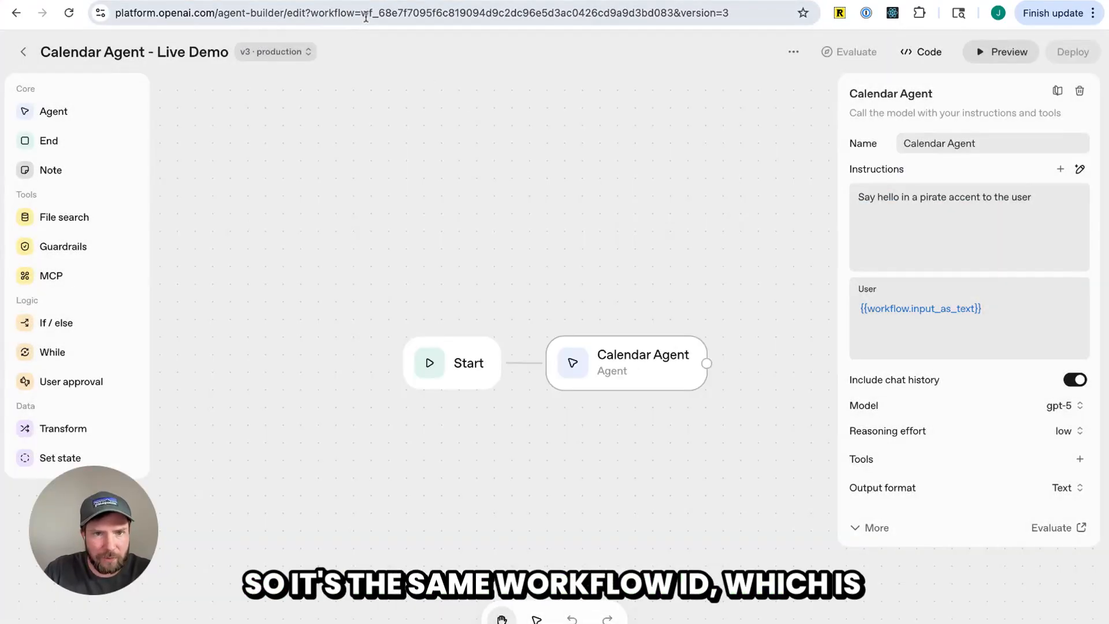
Reload the local chat and send "hi" to test the republished workflow
{"action": "left_click_drag", "start_coordinate": [369, 14], "coordinate": [633, 23]}
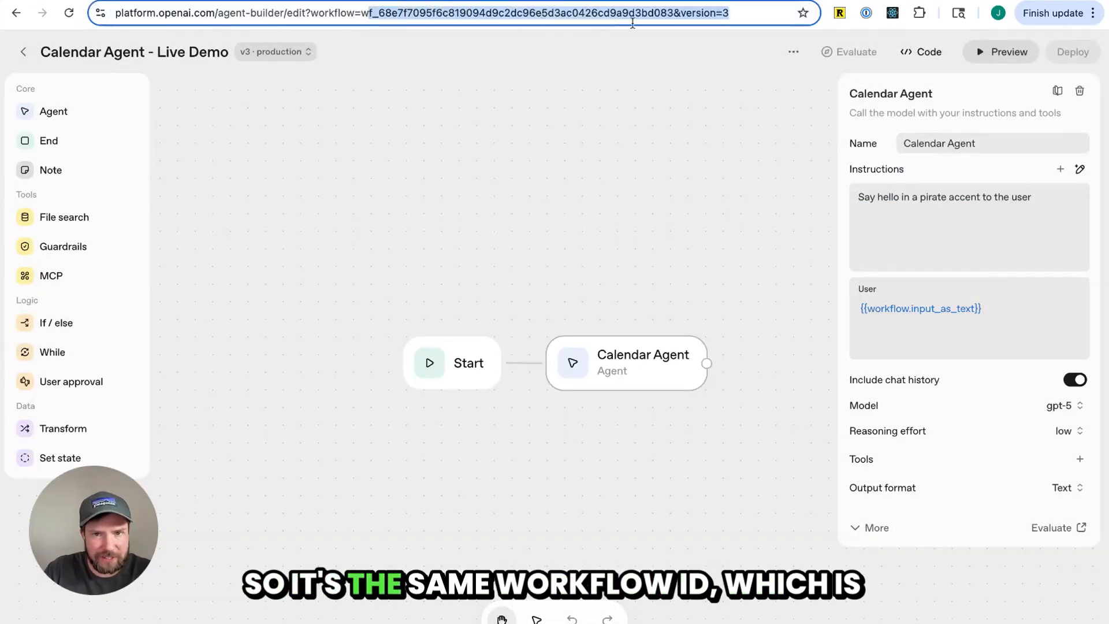
{"action": "left_click", "coordinate": [641, 233]}
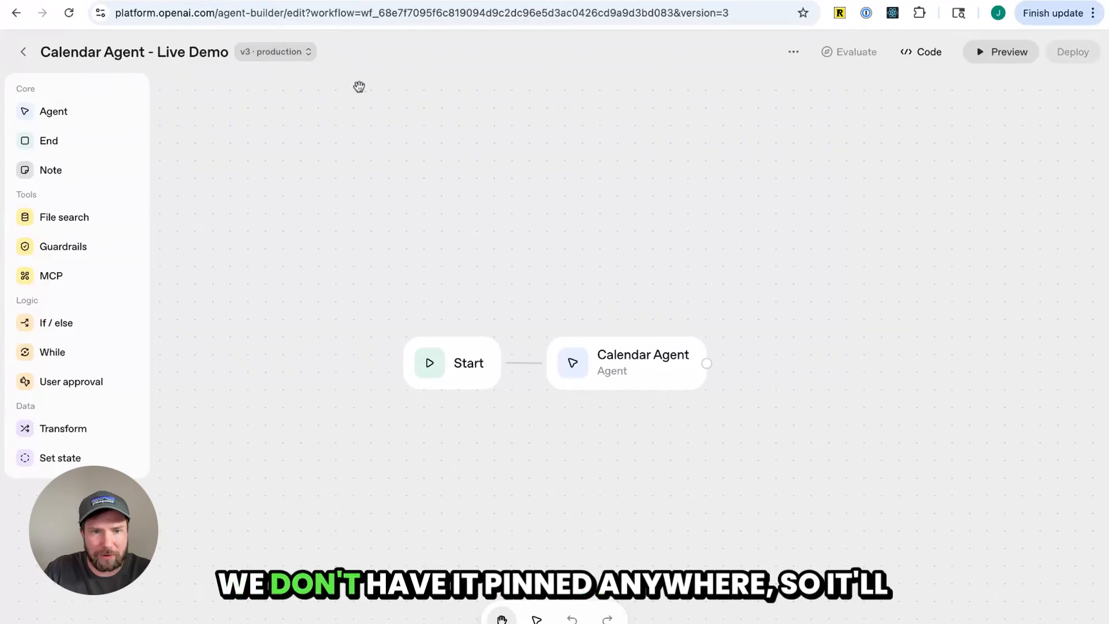
{"action": "key", "text": "ctrl+Tab"}
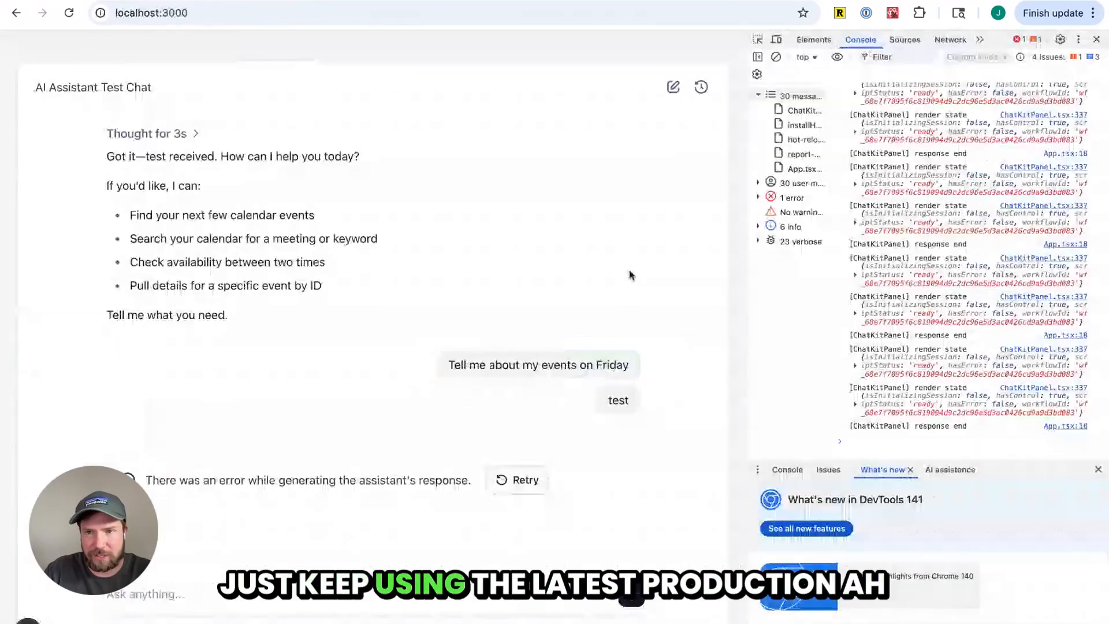
{"action": "key", "text": "ctrl+r"}
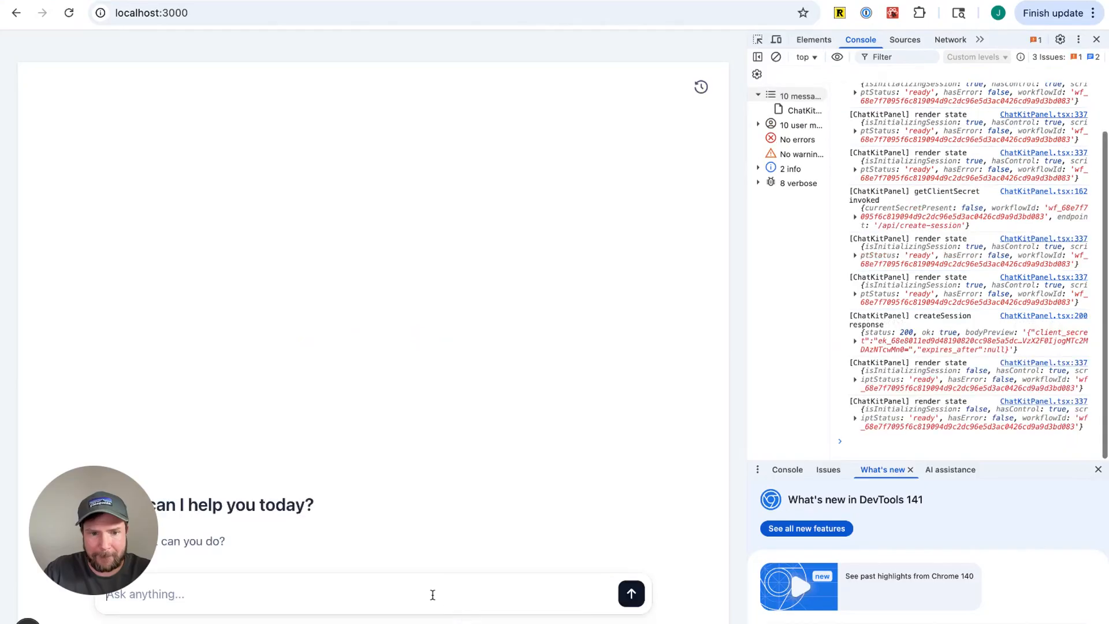
{"action": "key", "text": "Return"}
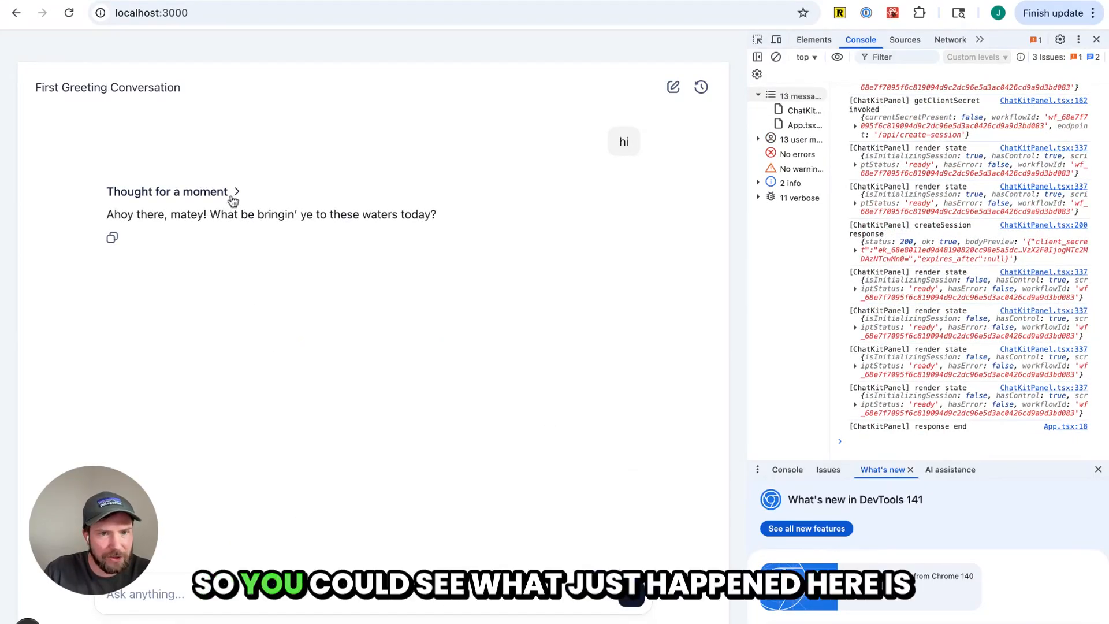
Examine the assistant's reasoning for the pirate reply and the agent node's configuration
{"action": "left_click", "coordinate": [235, 193]}
{"action": "left_click_drag", "start_coordinate": [135, 217], "coordinate": [255, 218]}
{"action": "left_click_drag", "start_coordinate": [128, 336], "coordinate": [476, 349]}
{"action": "left_click", "coordinate": [495, 371]}
{"action": "key", "text": "ctrl+shift+Tab"}
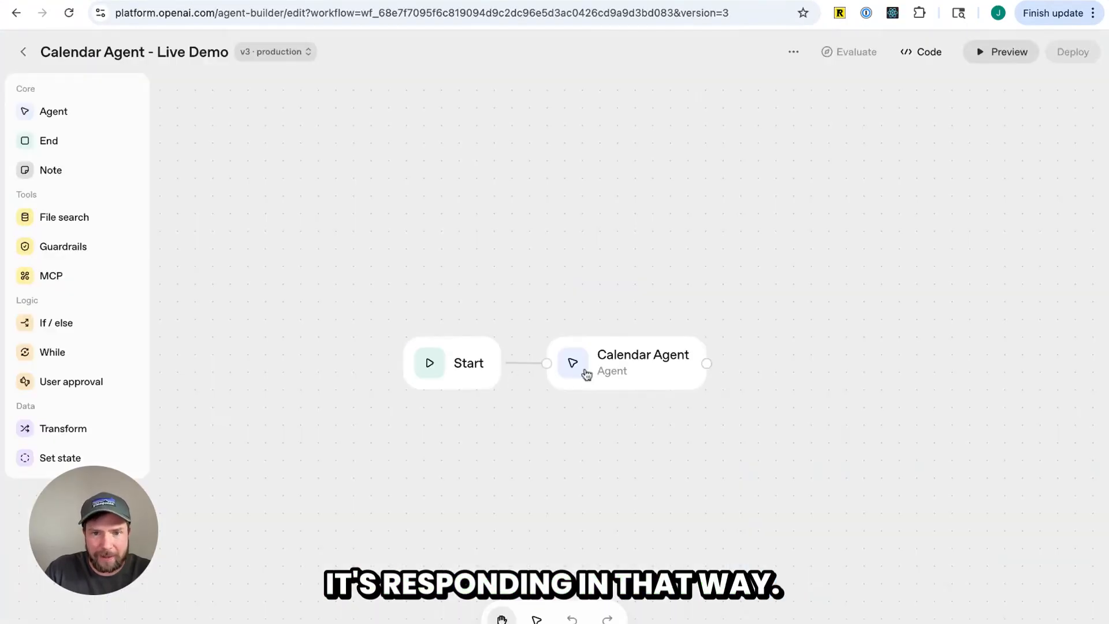
{"action": "left_click", "coordinate": [672, 375]}
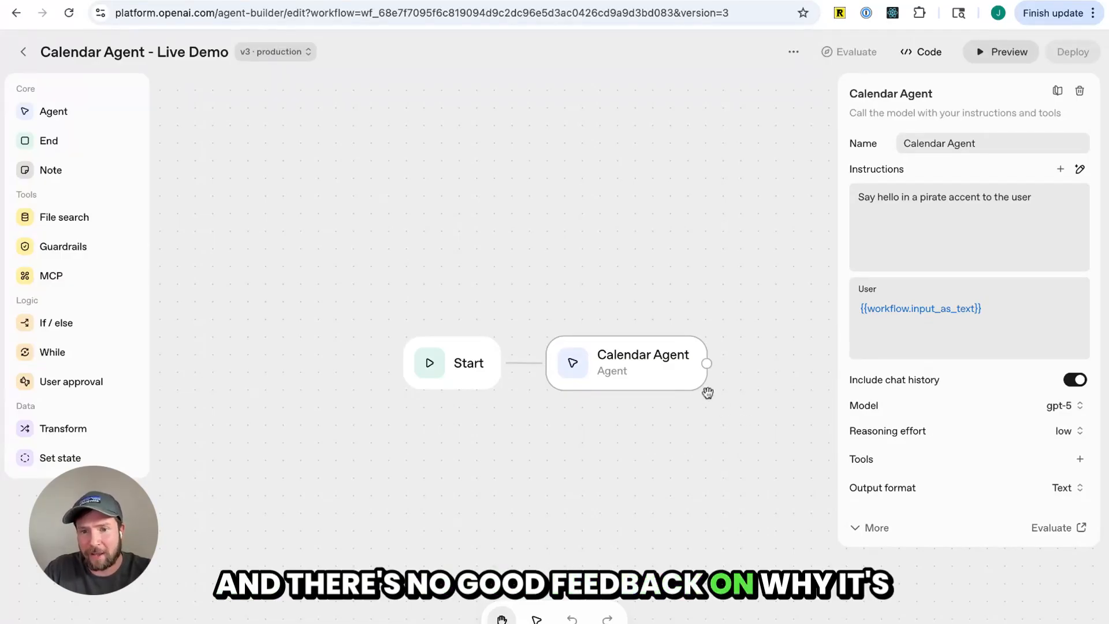
{"action": "left_click", "coordinate": [721, 411]}
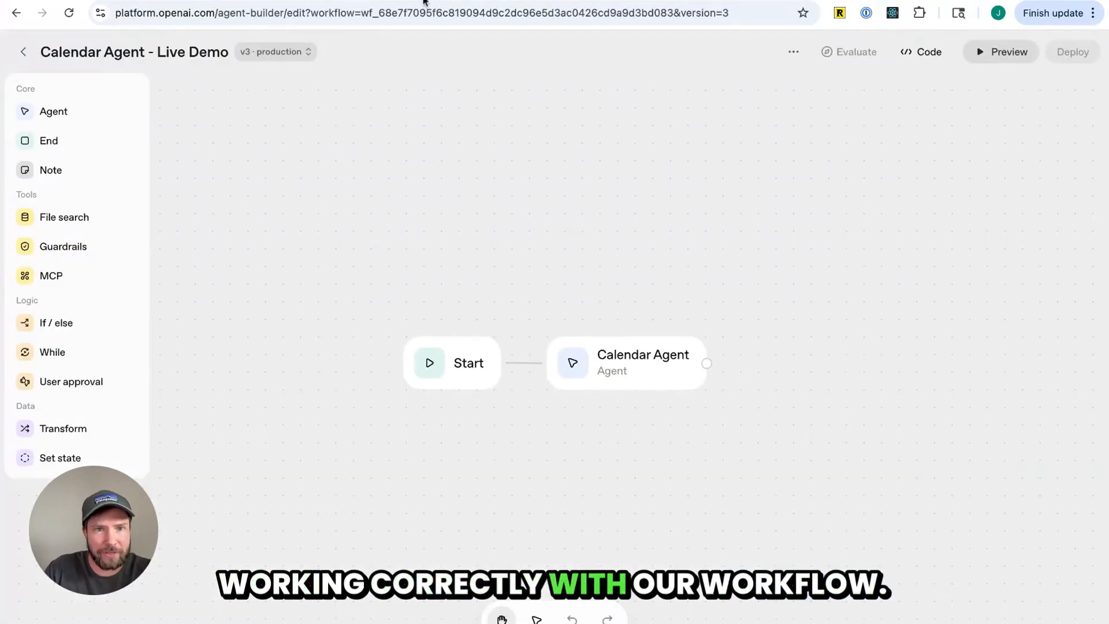
{"action": "left_click", "coordinate": [388, 13]}
{"action": "left_click", "coordinate": [475, 250]}
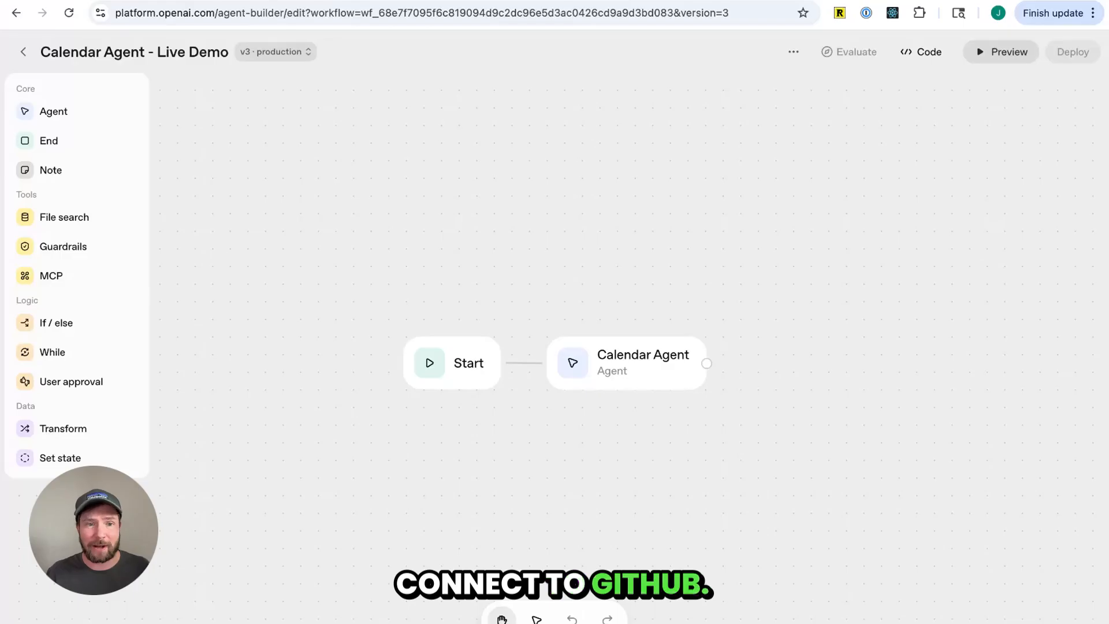
Start adding a custom MCP server as a tool on the Calendar Agent
{"action": "left_click", "coordinate": [630, 363]}
{"action": "left_click", "coordinate": [1081, 459]}
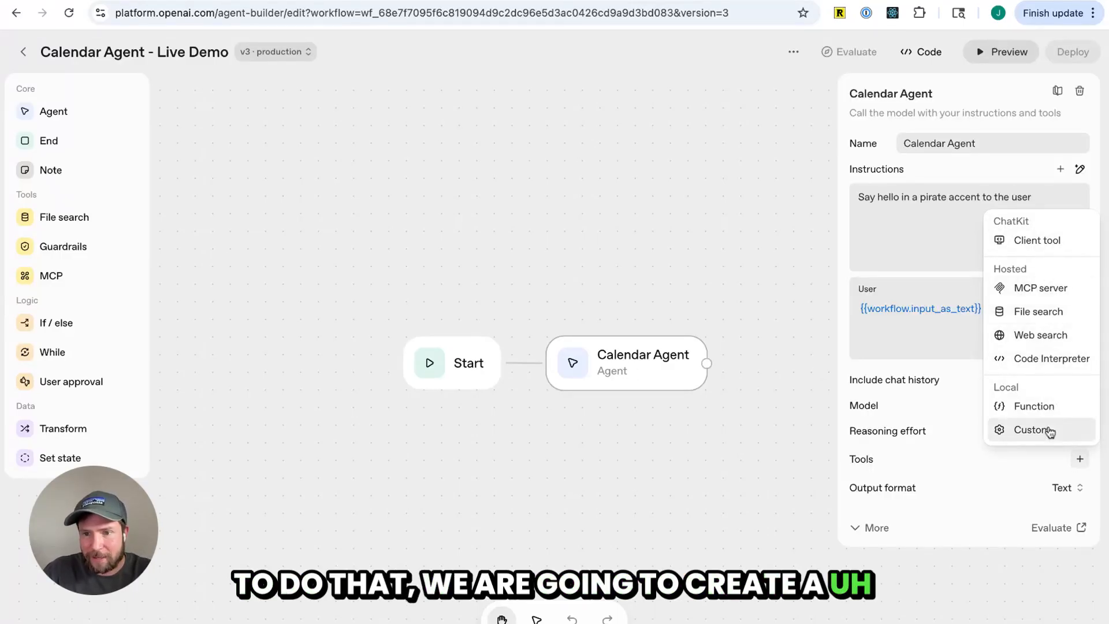
{"action": "left_click", "coordinate": [1052, 288]}
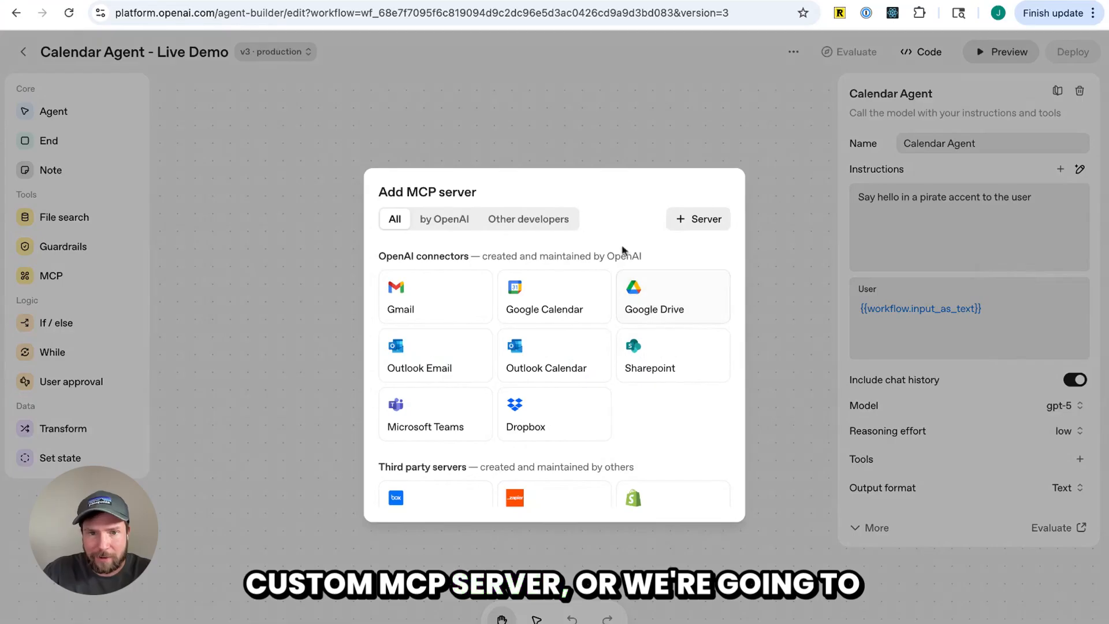
{"action": "left_click", "coordinate": [548, 220]}
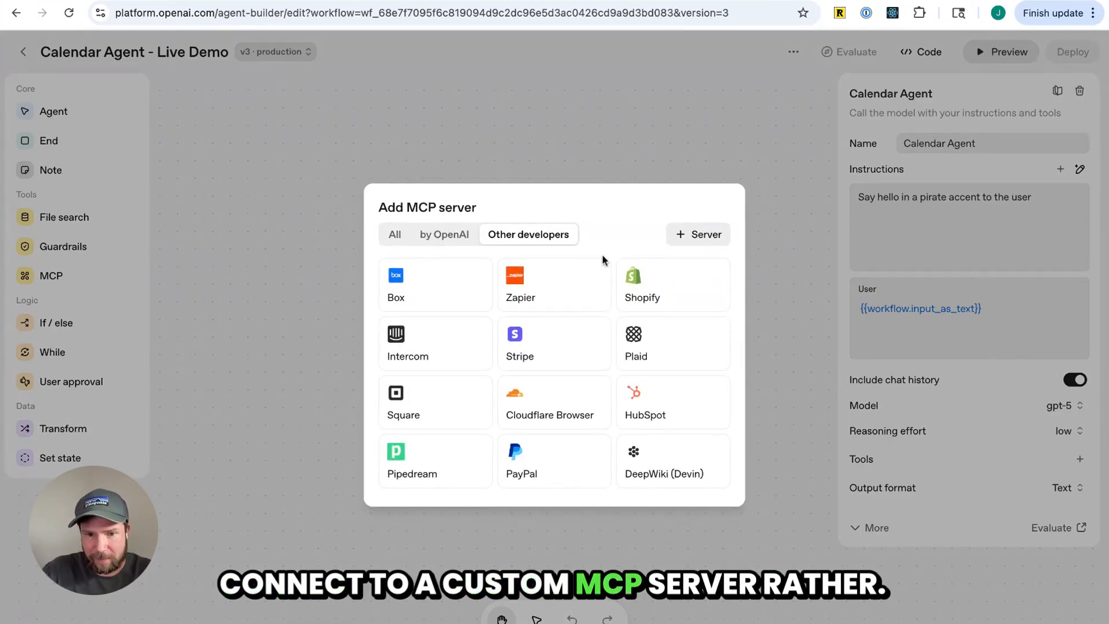
{"action": "left_click", "coordinate": [694, 235]}
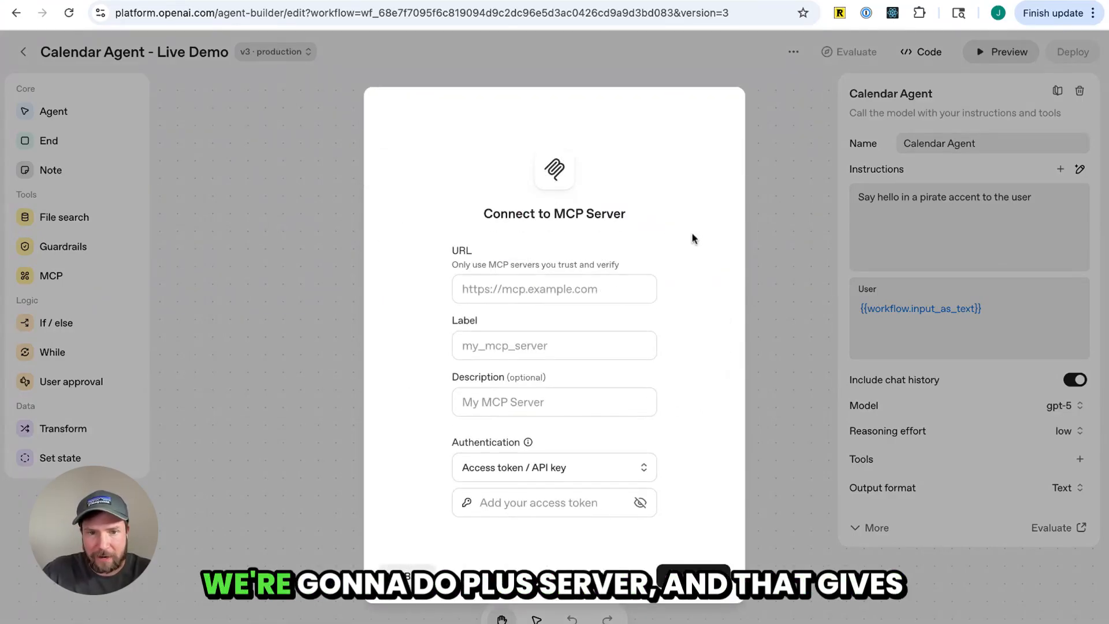
{"action": "left_click", "coordinate": [532, 301]}
{"action": "left_click", "coordinate": [535, 346]}
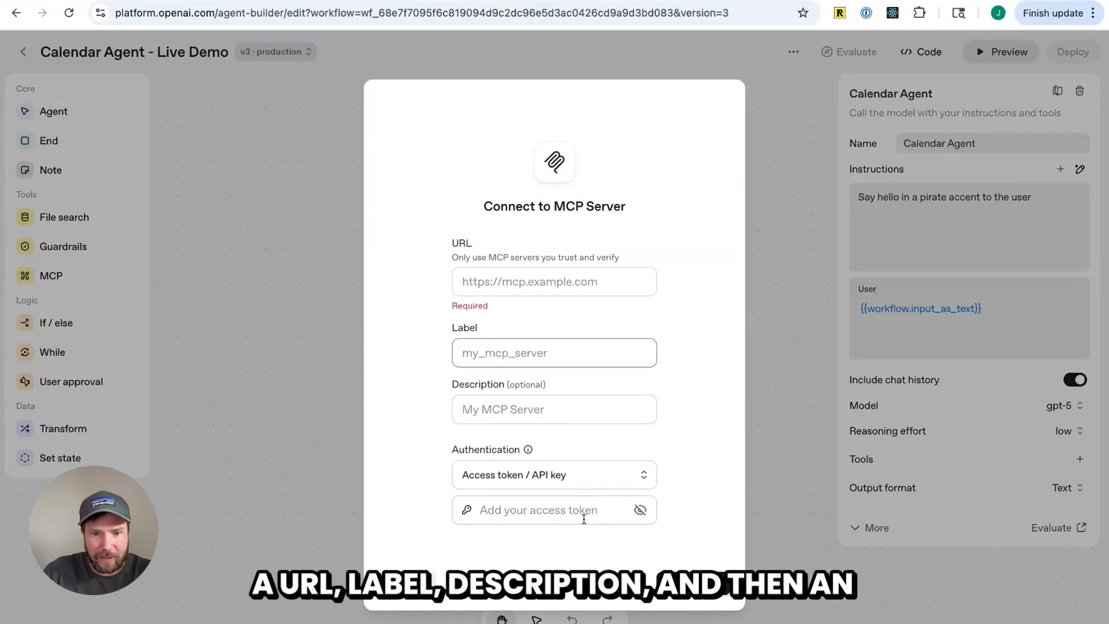
{"action": "left_click", "coordinate": [1, 498]}
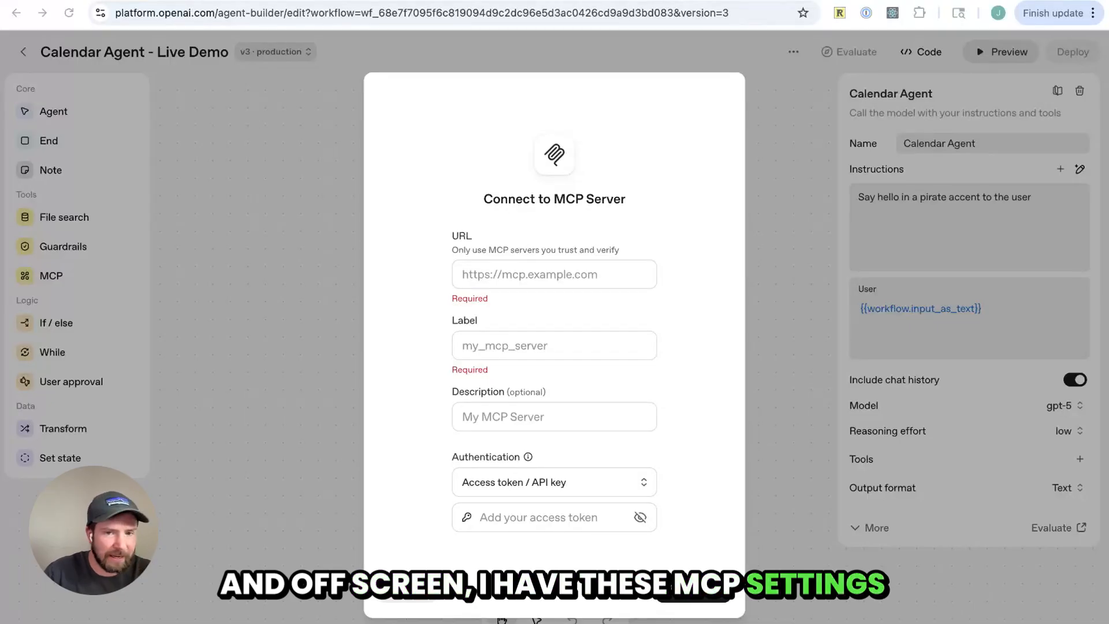
{"action": "key", "text": "super+Tab"}
{"action": "left_click", "coordinate": [528, 280]}
{"action": "type", "text": "https://api.githubcopilot.com/mcp/"}
{"action": "left_click", "coordinate": [522, 345]}
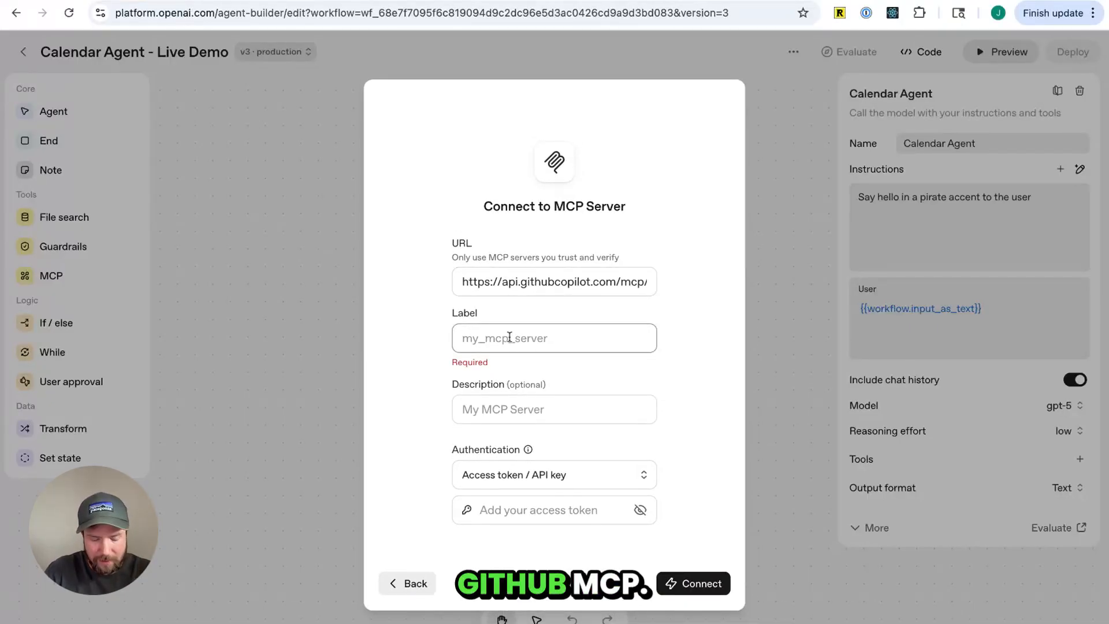
{"action": "type", "text": "github_MCP"}
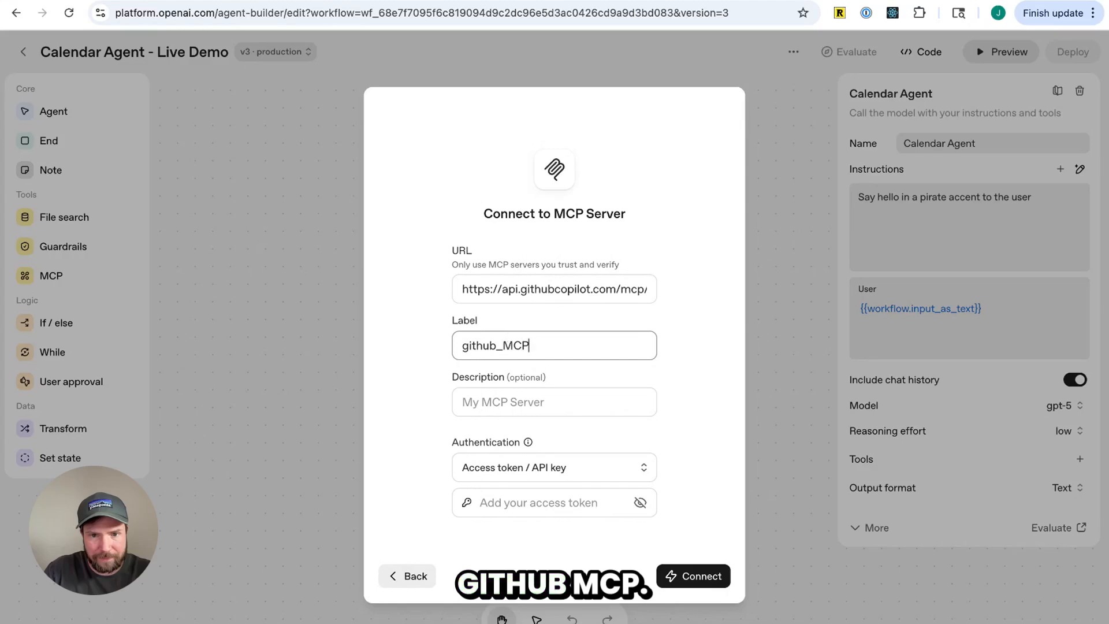
Set the description to "For accessing GitHub" and switch authentication to Custom headers with an Authorization header
{"action": "left_click", "coordinate": [524, 402]}
{"action": "type", "text": "For accessing GitHub"}
{"action": "left_click", "coordinate": [612, 467]}
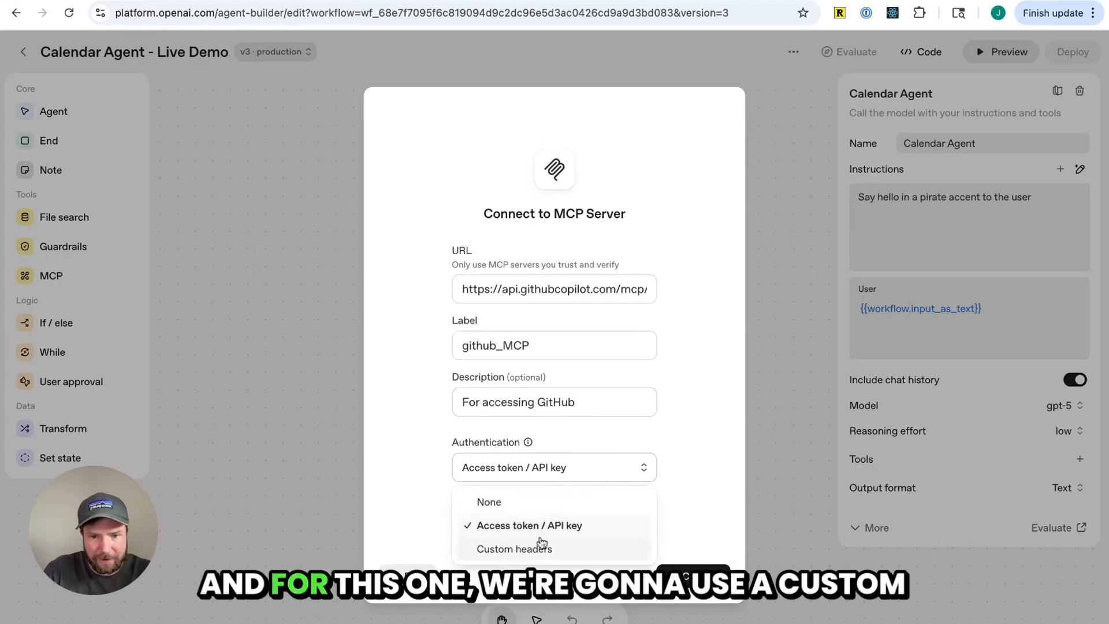
{"action": "left_click", "coordinate": [508, 547]}
{"action": "left_click", "coordinate": [1, 458]}
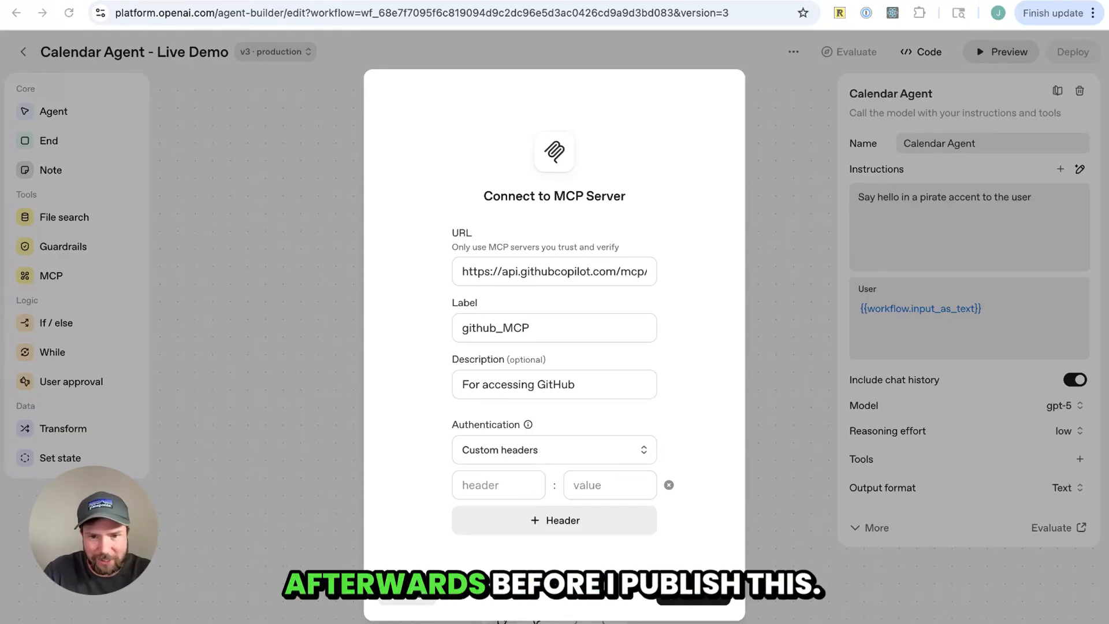
{"action": "left_click", "coordinate": [506, 487]}
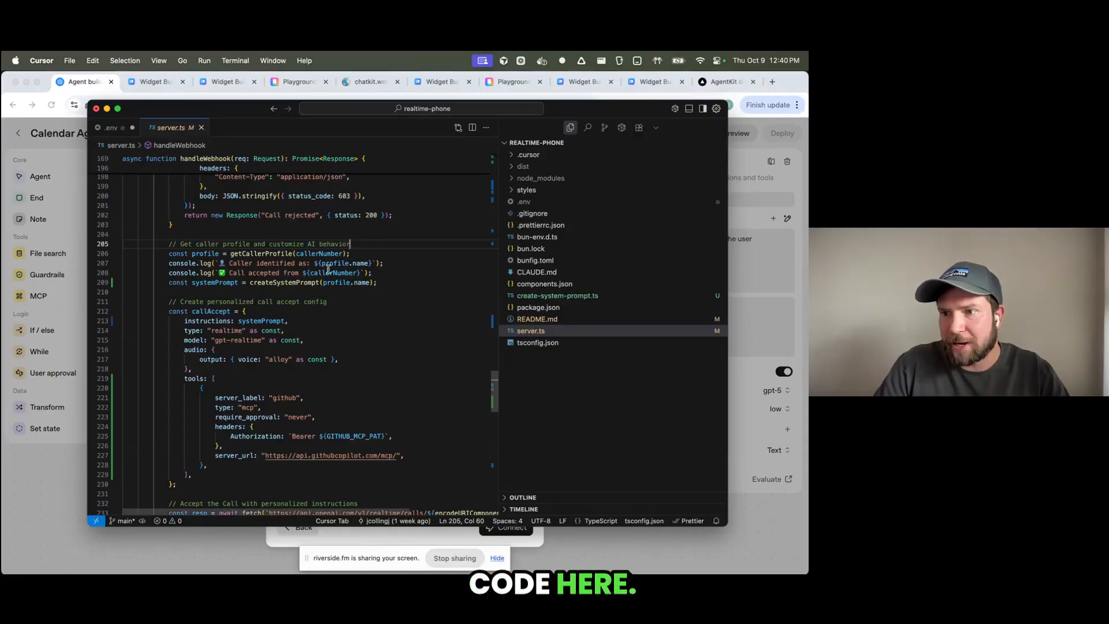
Switch to the code editor and examine the MCP tool configuration with its Authorization header and server URL in server.ts
{"action": "scroll", "coordinate": [166, 316], "scroll_direction": "down", "scroll_amount": 3}
{"action": "left_click", "coordinate": [184, 318]}
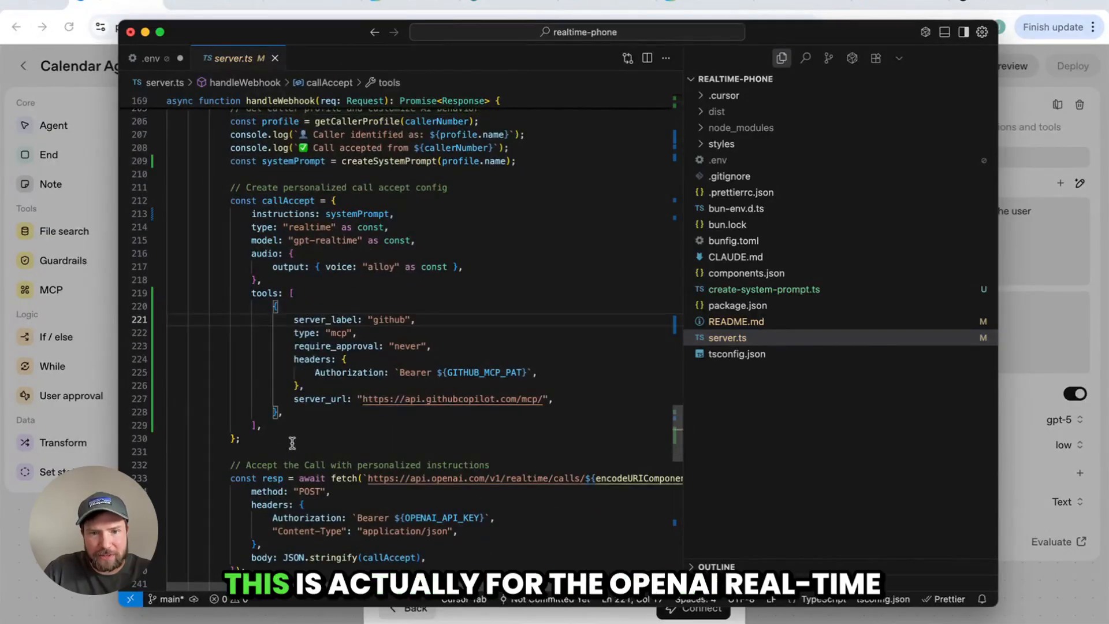
{"action": "left_click_drag", "start_coordinate": [278, 441], "coordinate": [168, 202]}
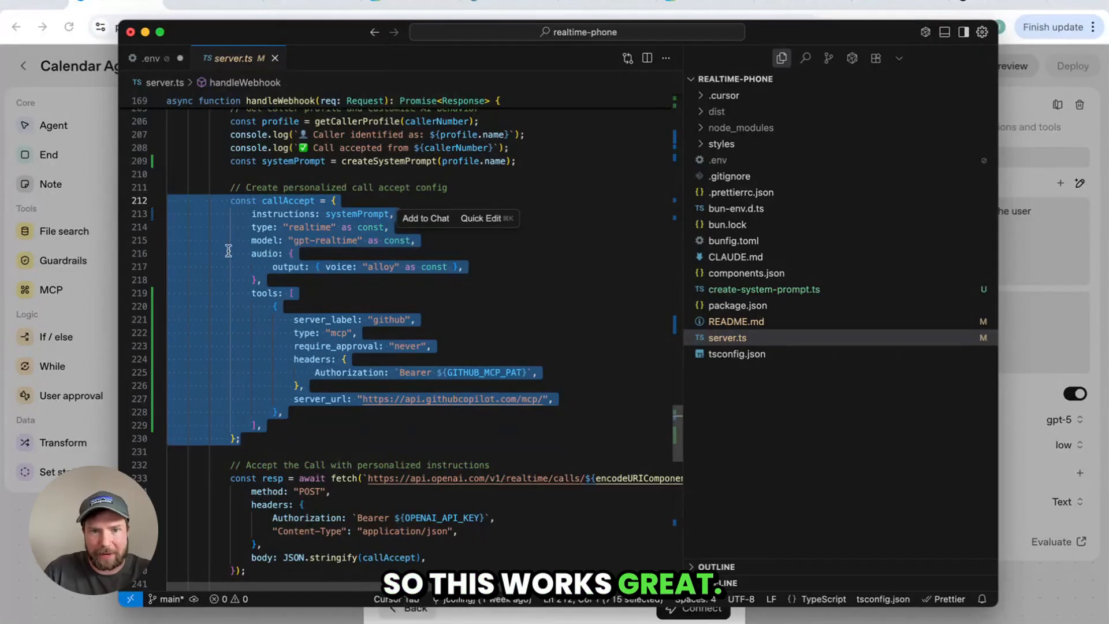
{"action": "left_click", "coordinate": [296, 240]}
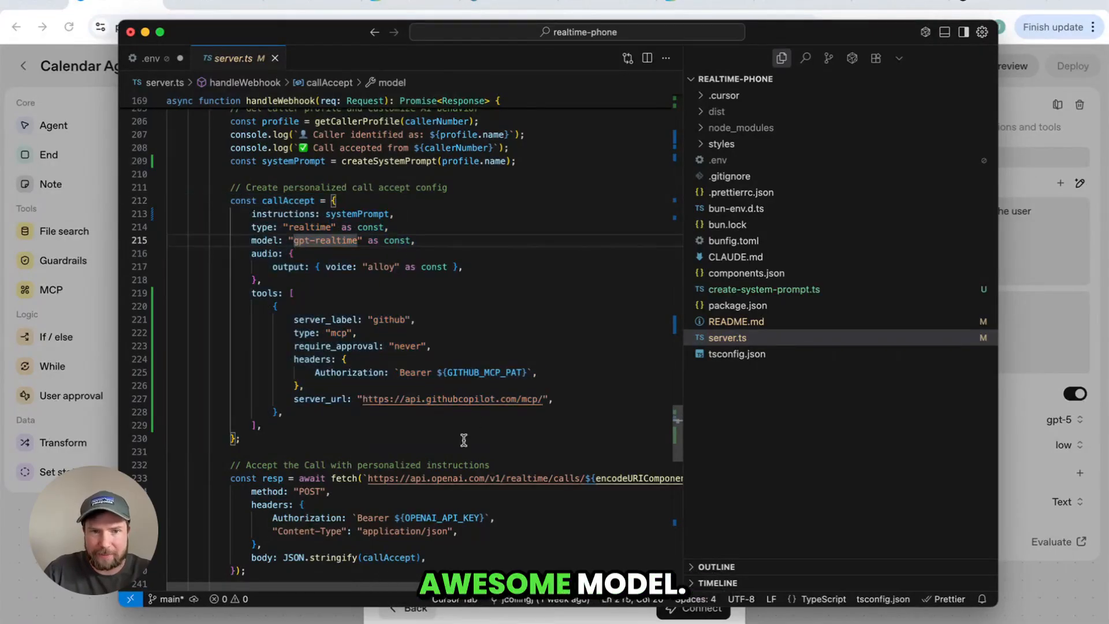
{"action": "left_click_drag", "start_coordinate": [304, 411], "coordinate": [223, 288]}
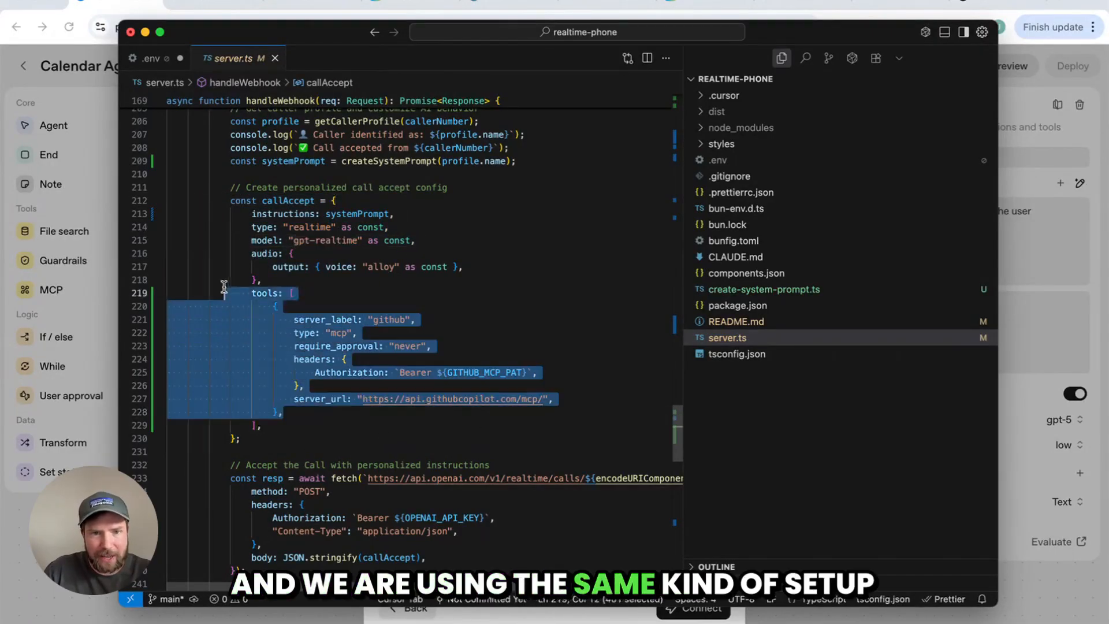
{"action": "left_click", "coordinate": [309, 330]}
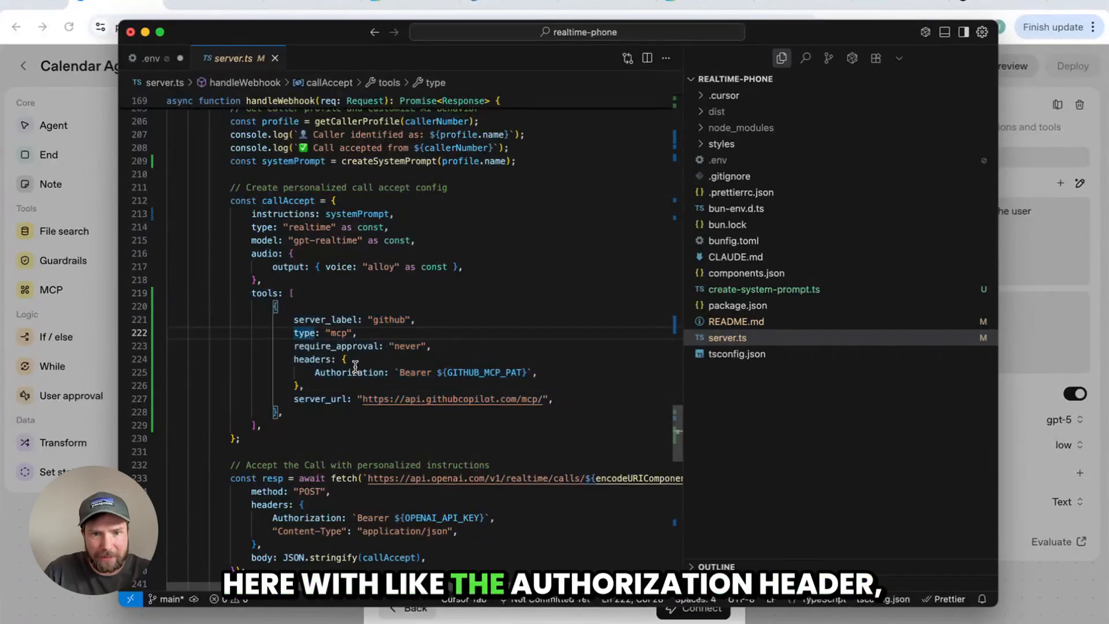
{"action": "double_click", "coordinate": [322, 399]}
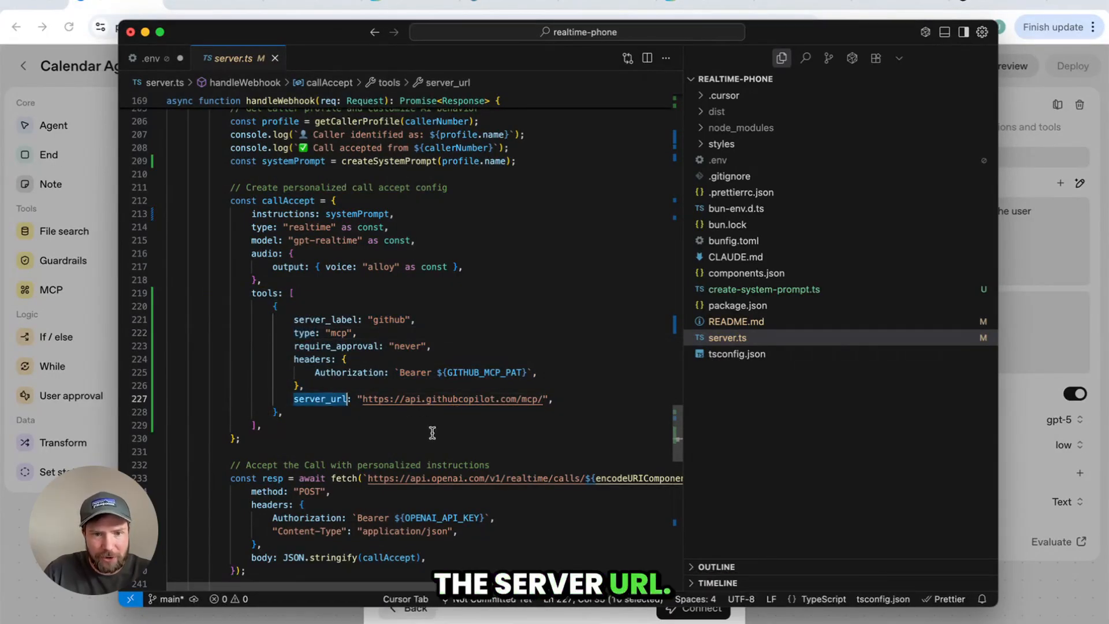
{"action": "scroll", "coordinate": [432, 433], "scroll_direction": "down", "scroll_amount": 3}
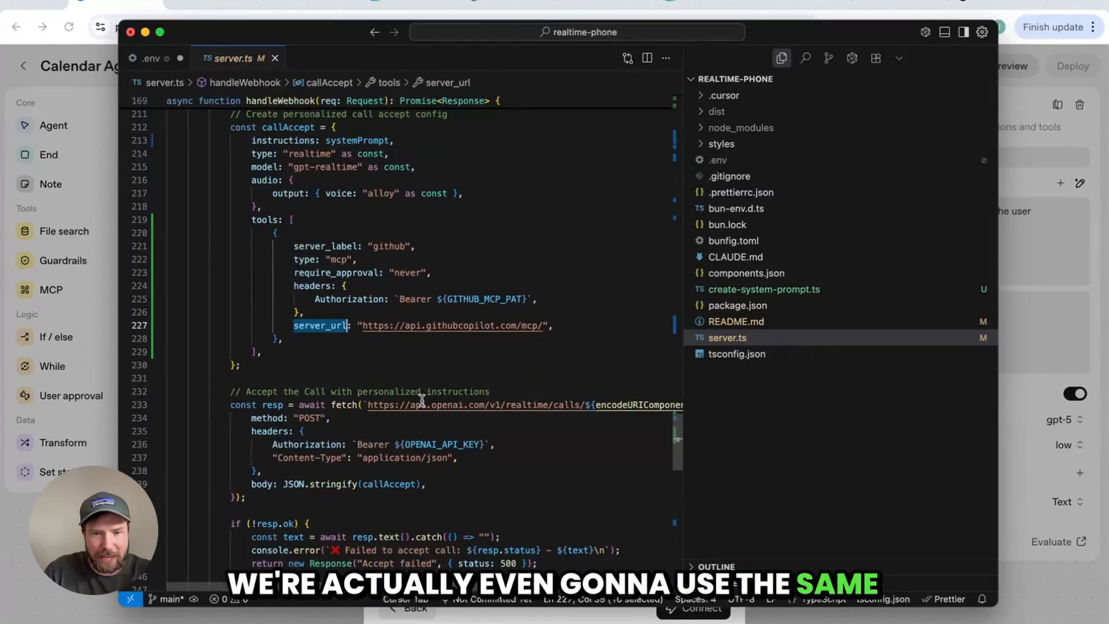
{"action": "left_click_drag", "start_coordinate": [542, 300], "coordinate": [284, 301]}
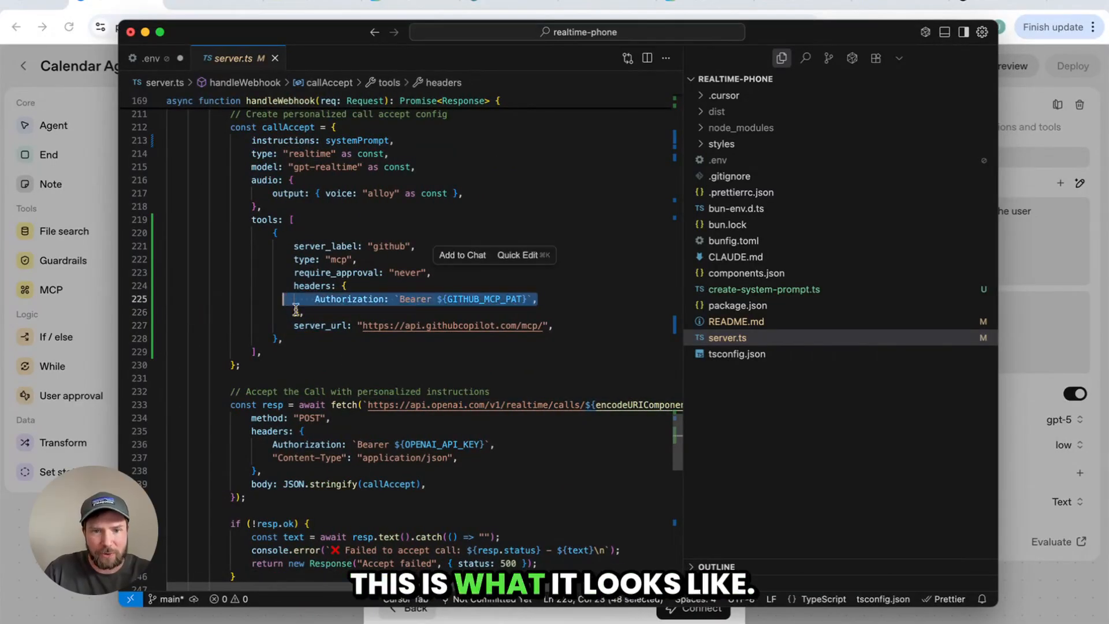
{"action": "scroll", "coordinate": [359, 401], "scroll_direction": "right", "scroll_amount": 5}
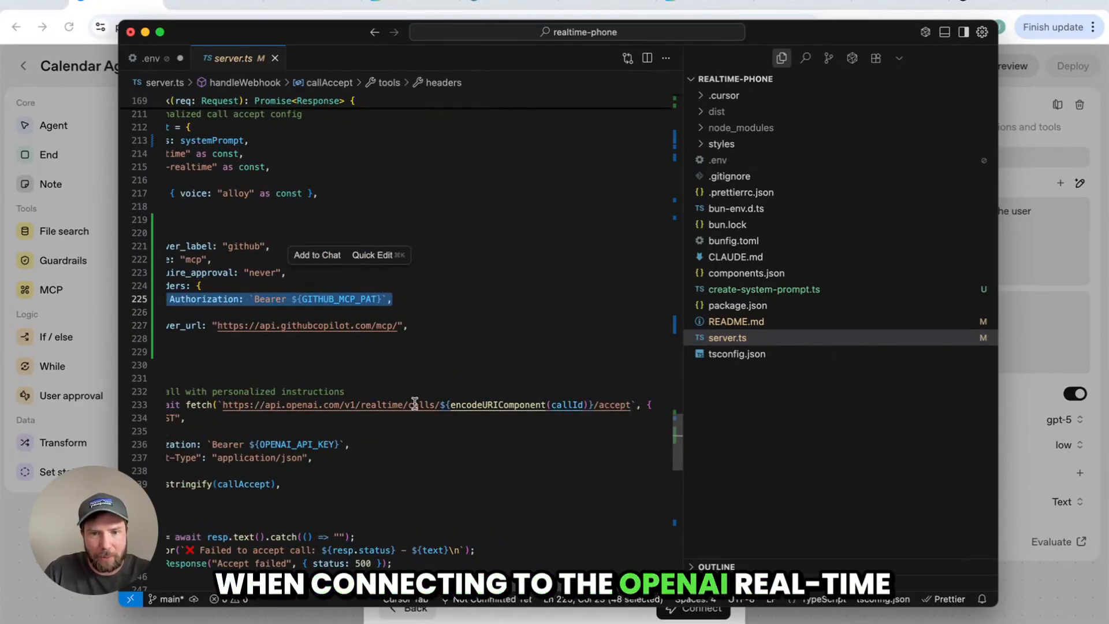
{"action": "scroll", "coordinate": [415, 403], "scroll_direction": "left", "scroll_amount": 5}
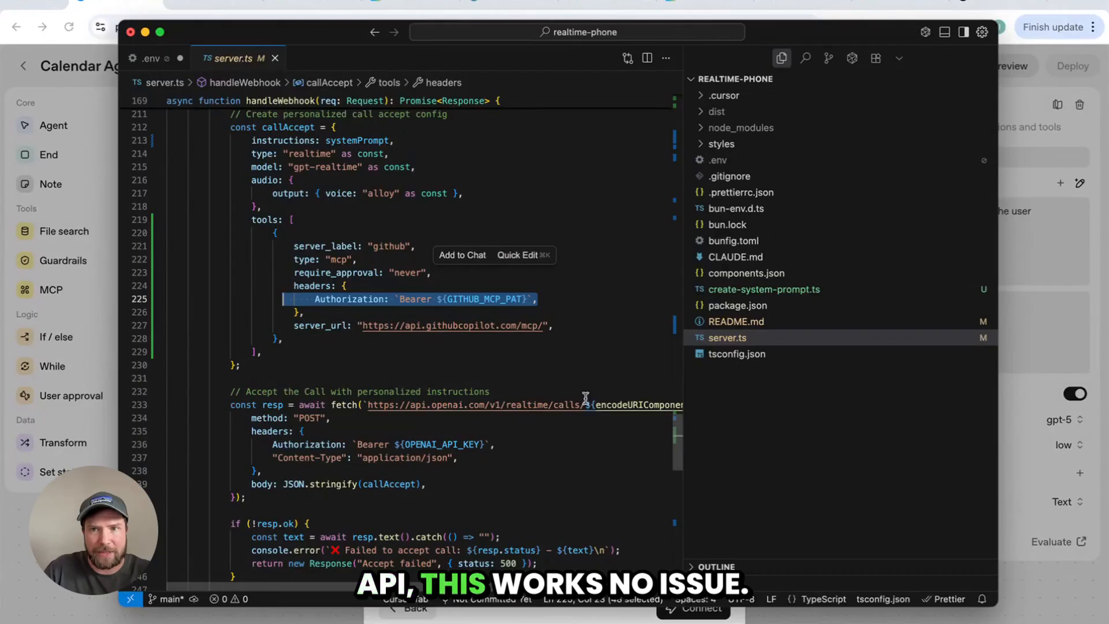
{"action": "left_click_drag", "start_coordinate": [799, 34], "coordinate": [0, 46]}
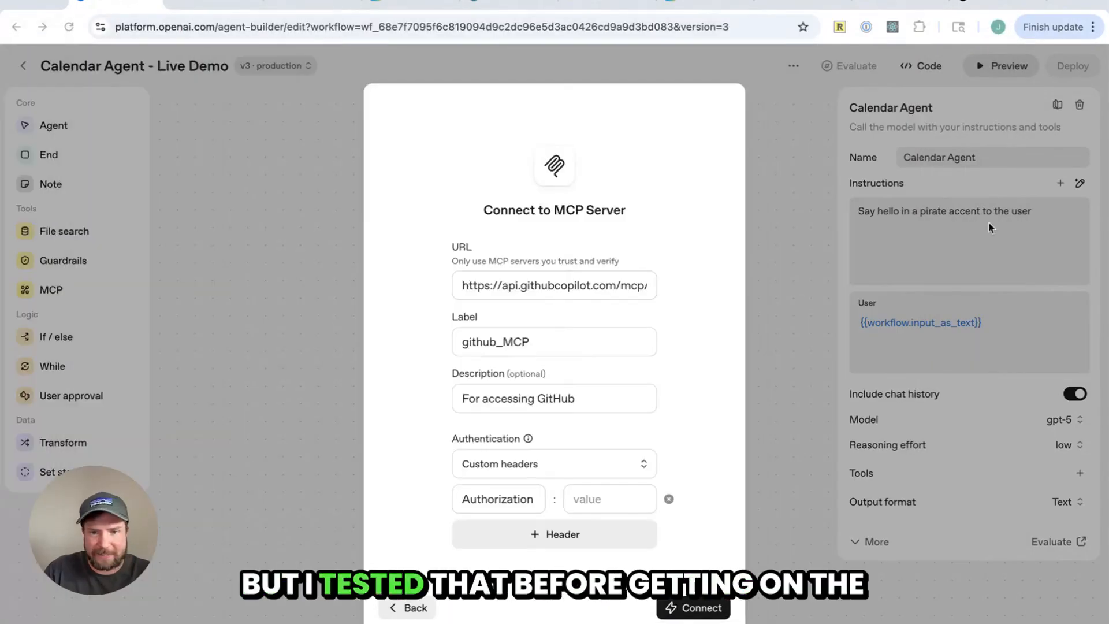
Paste the GitHub access token as the Authorization header value and connect to the MCP server
{"action": "left_click", "coordinate": [706, 315]}
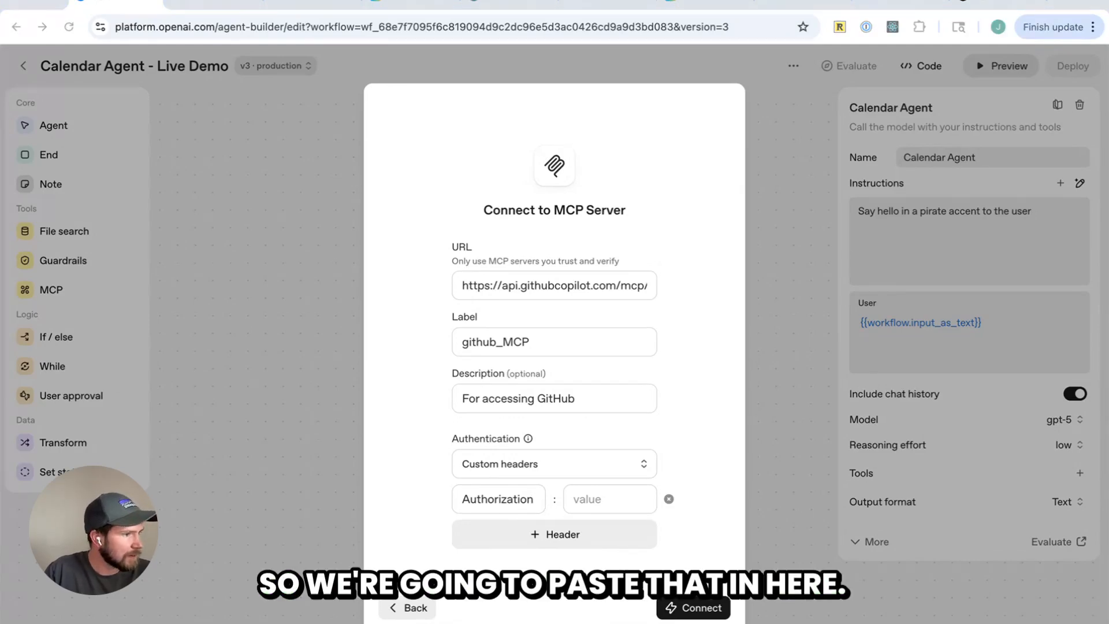
{"action": "key", "text": "ctrl+v"}
{"action": "left_click", "coordinate": [694, 608]}
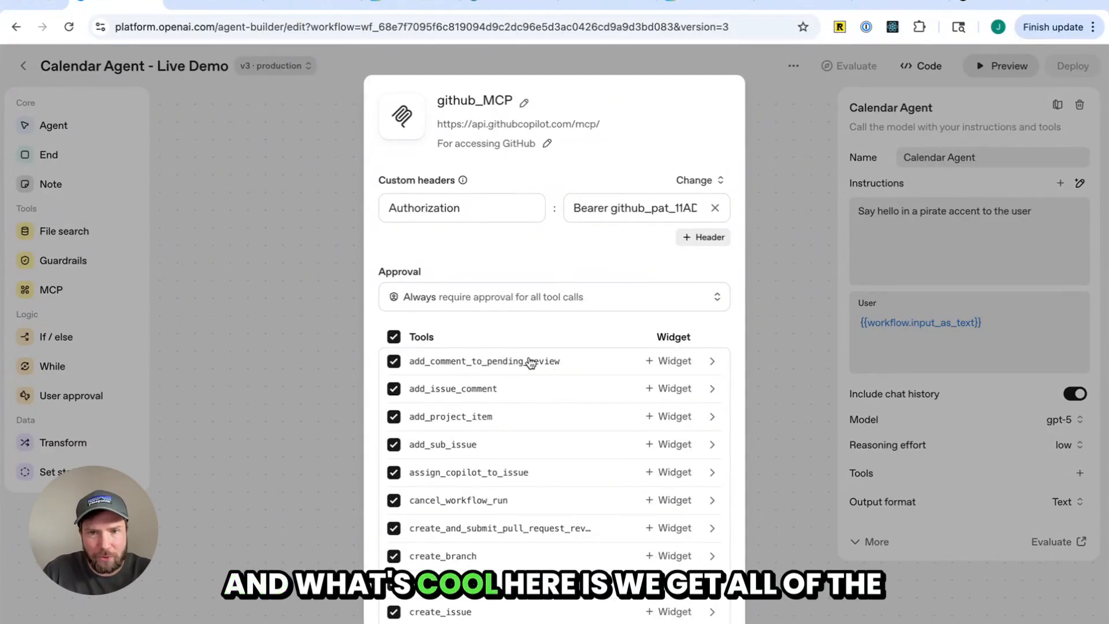
Deselect all server tools and enable only get_issue and get_issue_comments
{"action": "scroll", "coordinate": [529, 365], "scroll_direction": "down", "scroll_amount": 8}
{"action": "scroll", "coordinate": [530, 365], "scroll_direction": "up", "scroll_amount": 8}
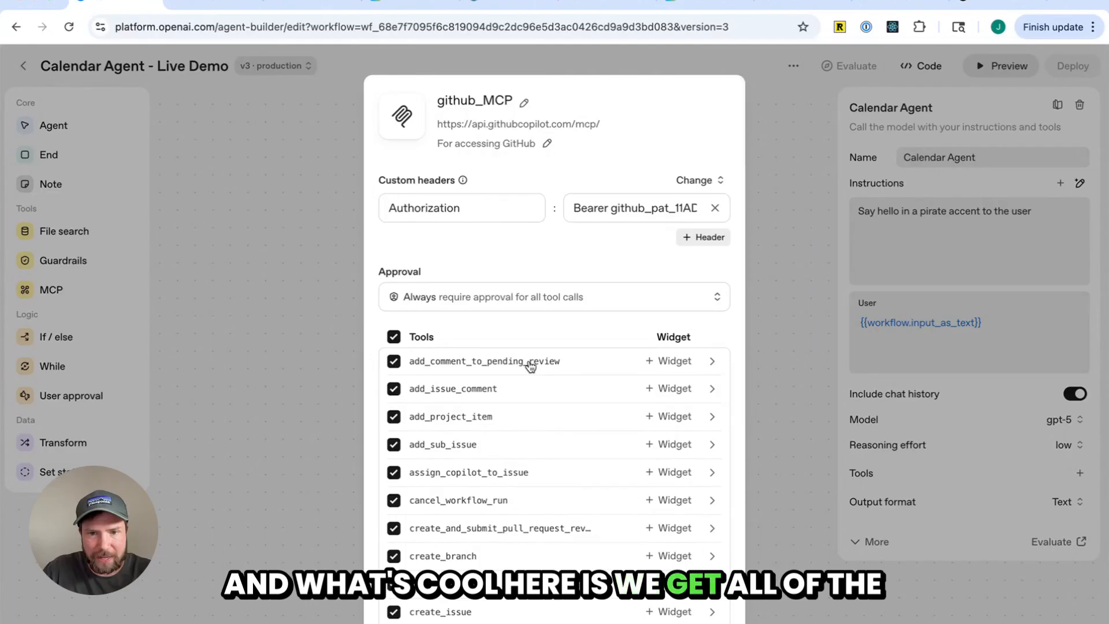
{"action": "scroll", "coordinate": [531, 365], "scroll_direction": "down", "scroll_amount": 15}
{"action": "scroll", "coordinate": [532, 366], "scroll_direction": "up", "scroll_amount": 14}
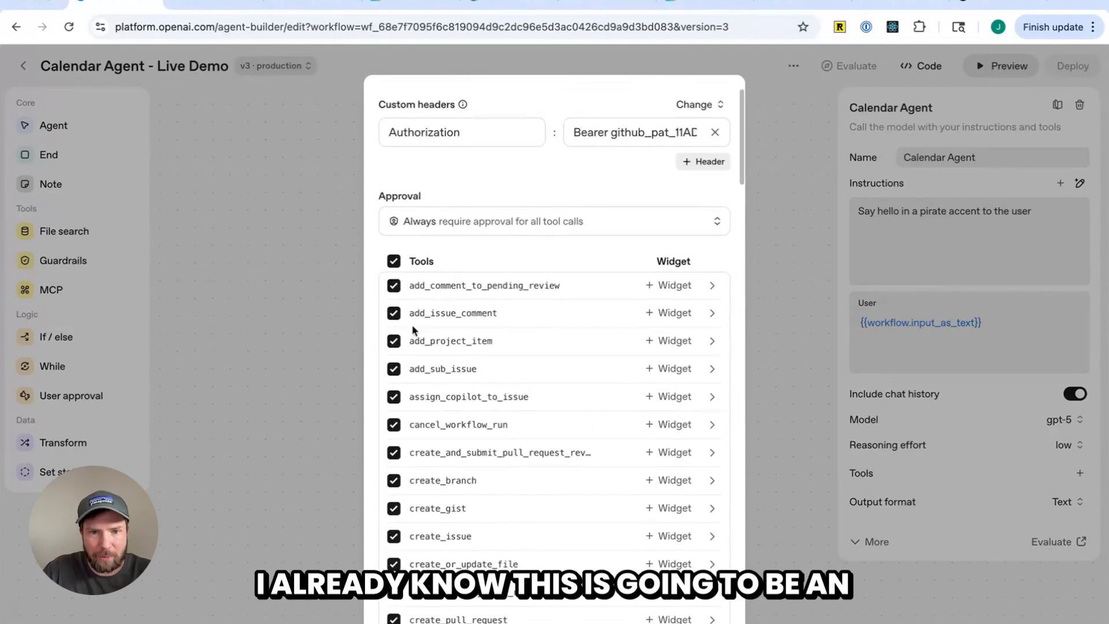
{"action": "left_click", "coordinate": [393, 261]}
{"action": "scroll", "coordinate": [479, 358], "scroll_direction": "down", "scroll_amount": 5}
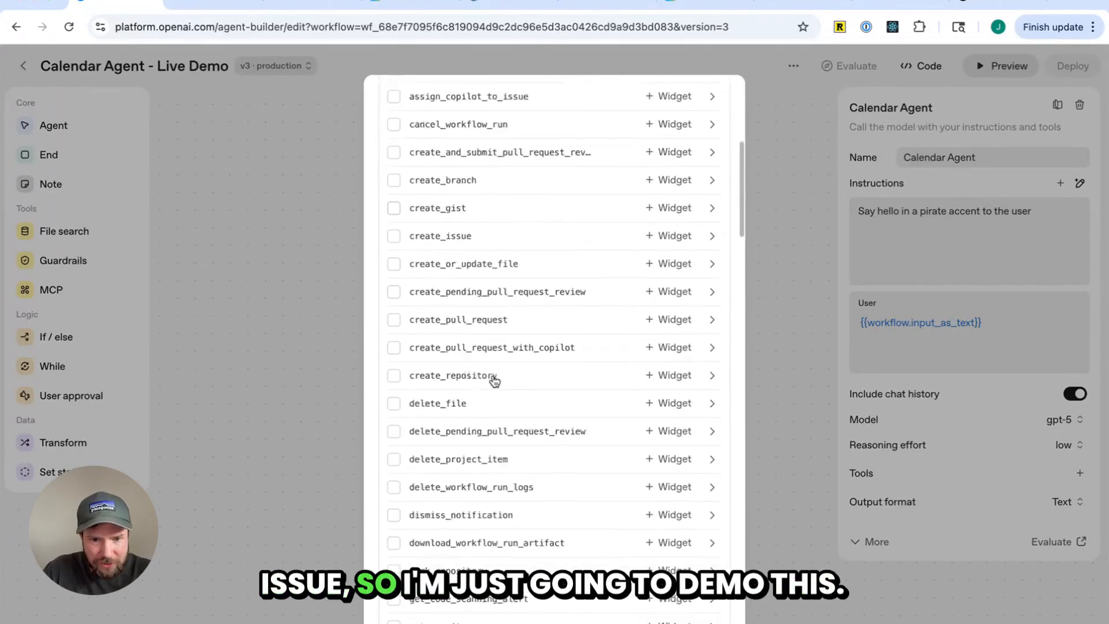
{"action": "scroll", "coordinate": [494, 380], "scroll_direction": "down", "scroll_amount": 6}
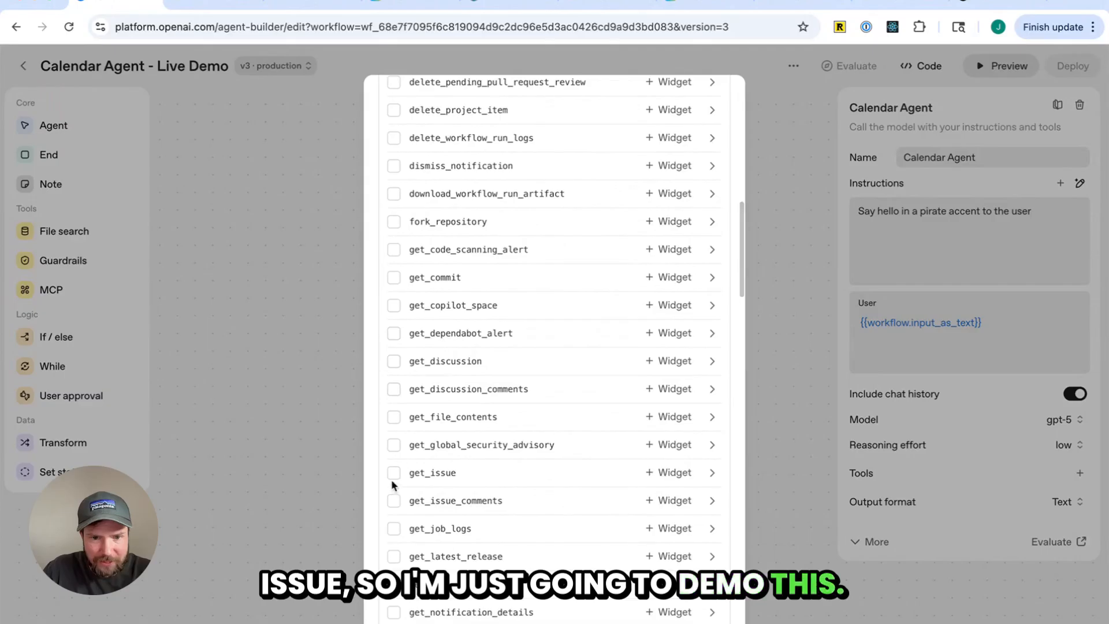
{"action": "left_click", "coordinate": [394, 473]}
{"action": "left_click", "coordinate": [394, 501]}
{"action": "scroll", "coordinate": [546, 376], "scroll_direction": "up", "scroll_amount": 10}
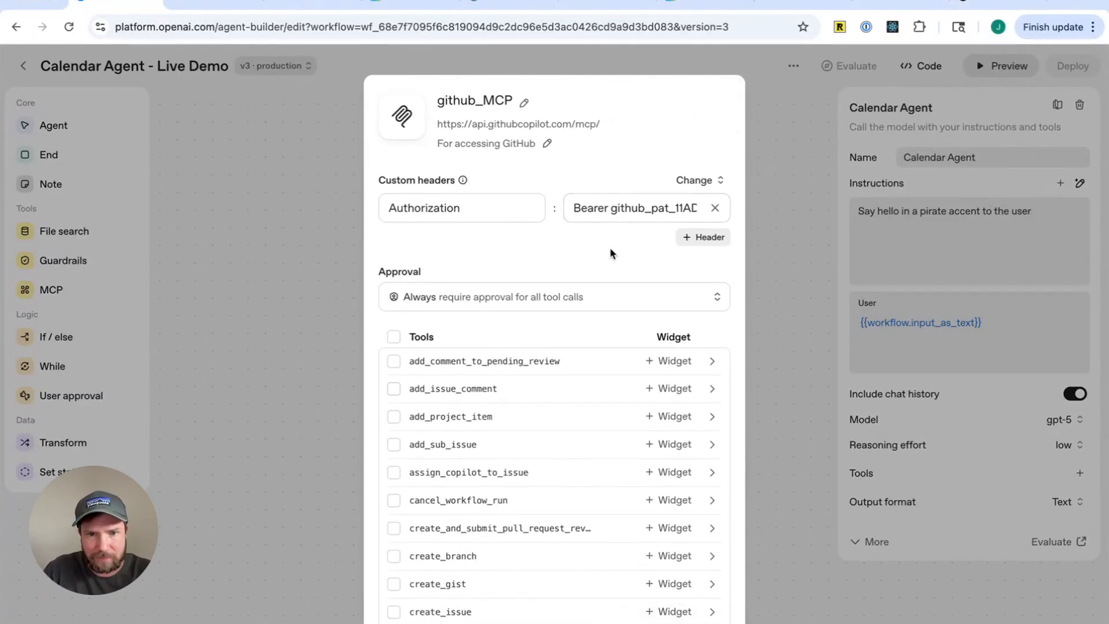
Set approval to never require approval for any tool call and add the server to the agent
{"action": "left_click", "coordinate": [668, 309]}
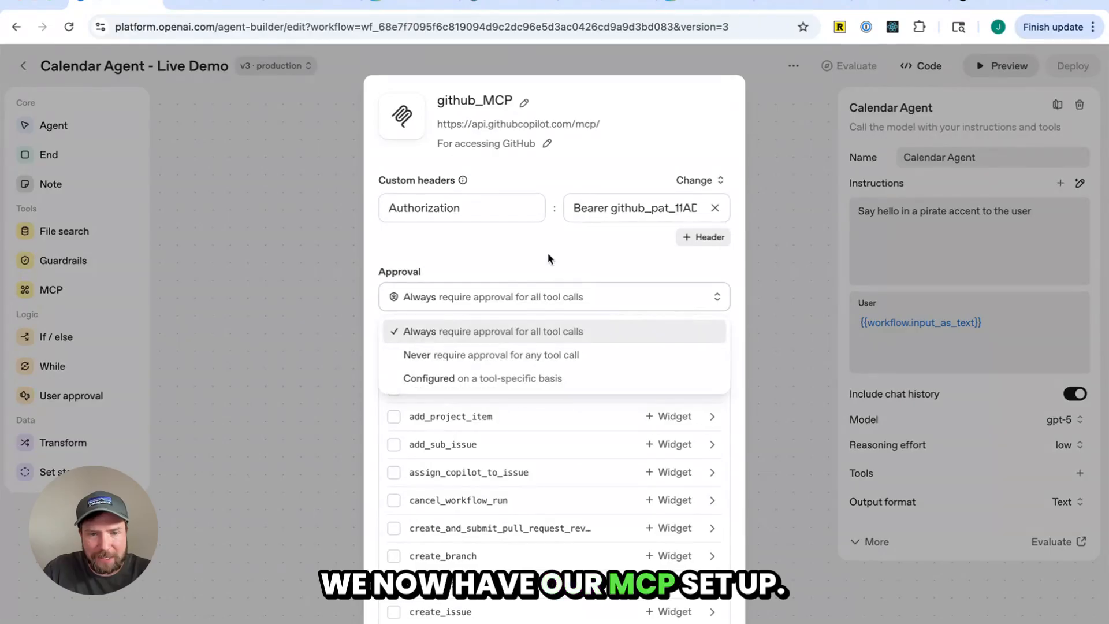
{"action": "left_click", "coordinate": [531, 354]}
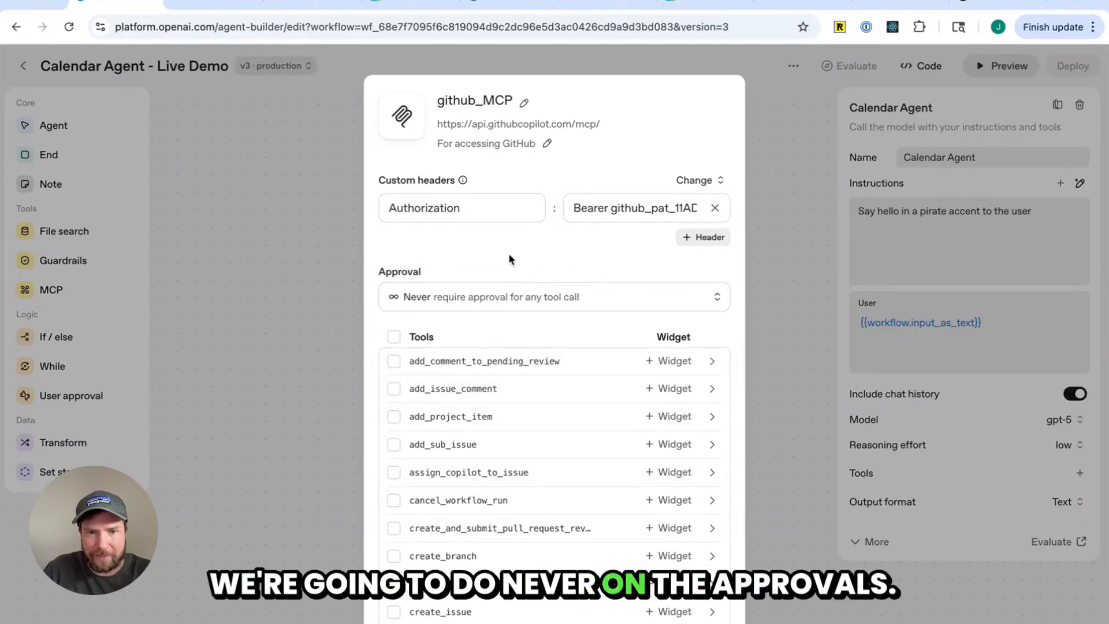
{"action": "scroll", "coordinate": [512, 255], "scroll_direction": "down", "scroll_amount": 20}
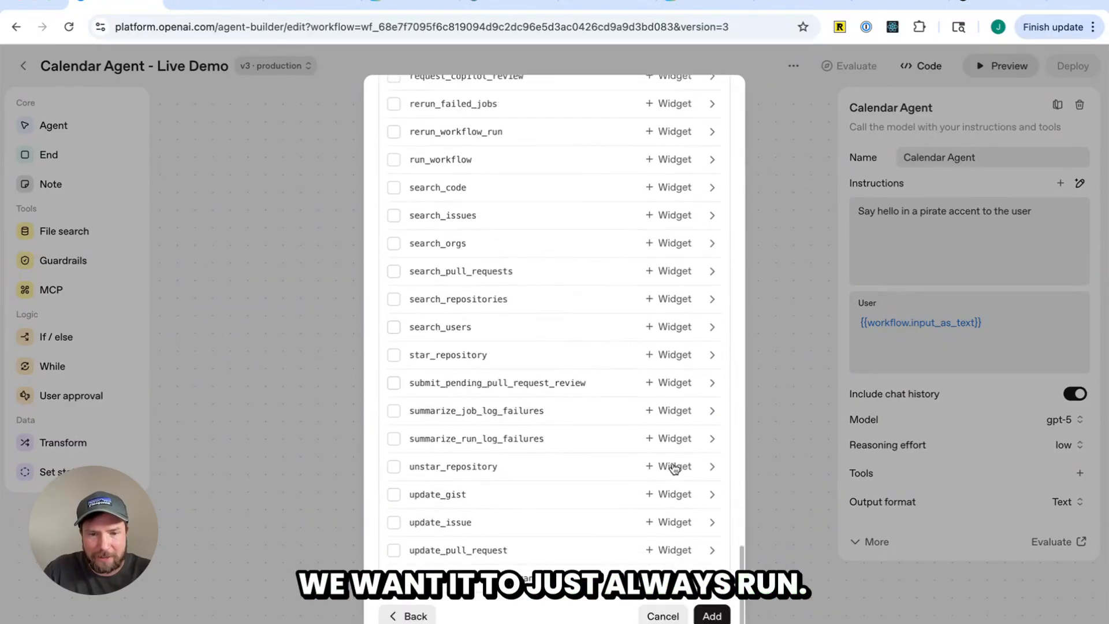
{"action": "left_click", "coordinate": [713, 616]}
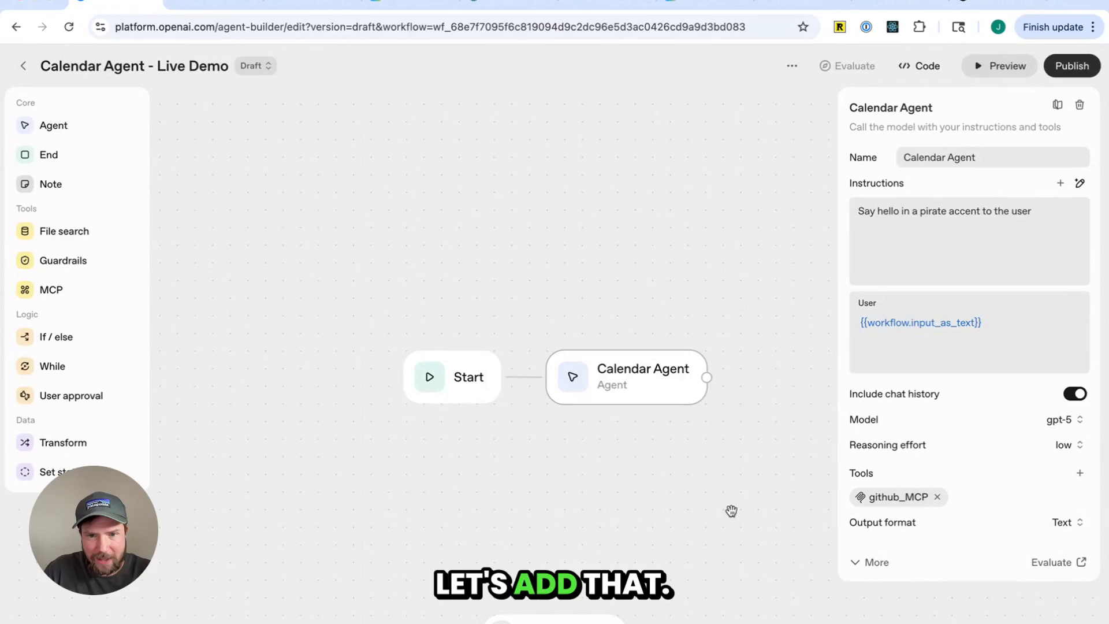
Reopen the github_MCP tool settings on the Calendar Agent and reselect Never for approval
{"action": "left_click", "coordinate": [692, 464]}
{"action": "left_click", "coordinate": [651, 387]}
{"action": "left_click", "coordinate": [909, 498]}
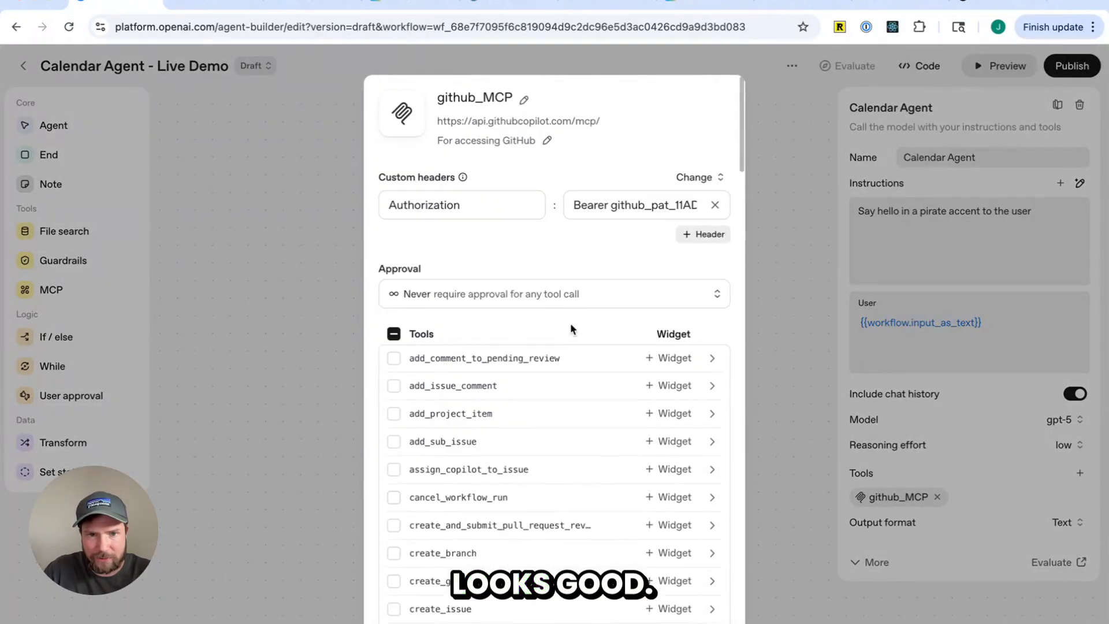
{"action": "left_click", "coordinate": [534, 294]}
{"action": "left_click", "coordinate": [490, 329]}
{"action": "left_click", "coordinate": [508, 294]}
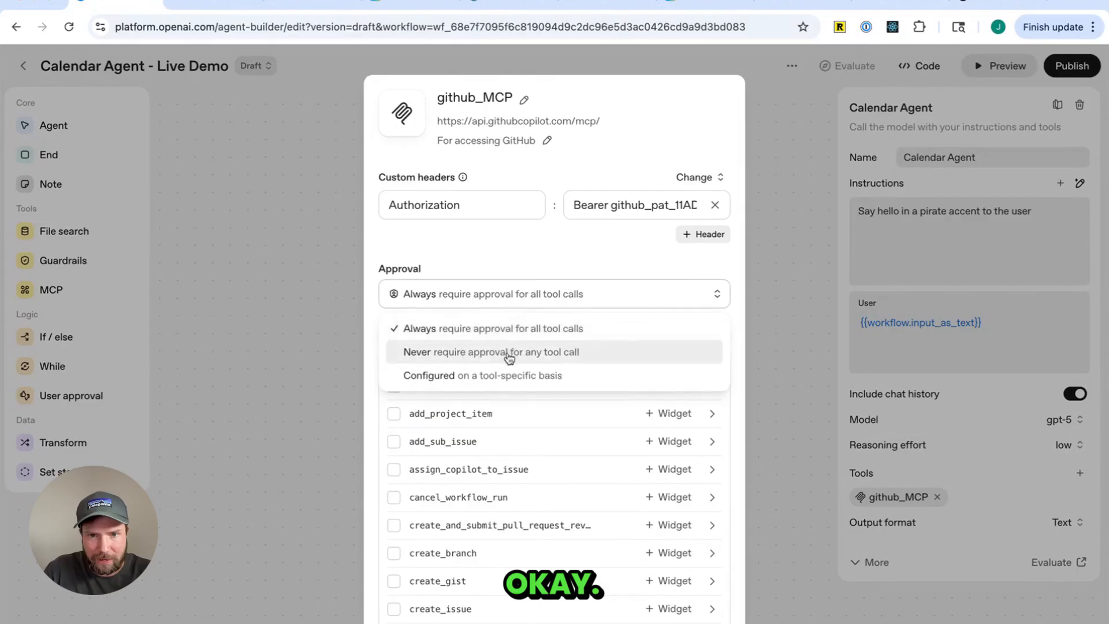
{"action": "left_click", "coordinate": [508, 352]}
Clear the Authorization header value and paste the GitHub access token again
{"action": "triple_click", "coordinate": [626, 209]}
{"action": "key", "text": "BackSpace"}
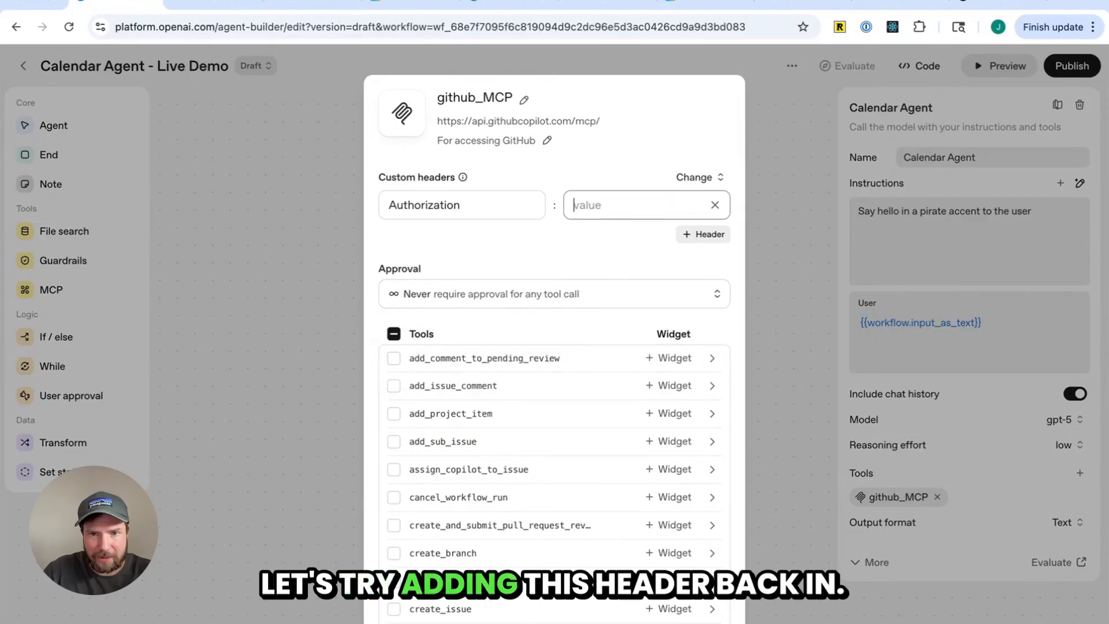
{"action": "key", "text": "ctrl+v"}
{"action": "key", "text": "super+Left"}
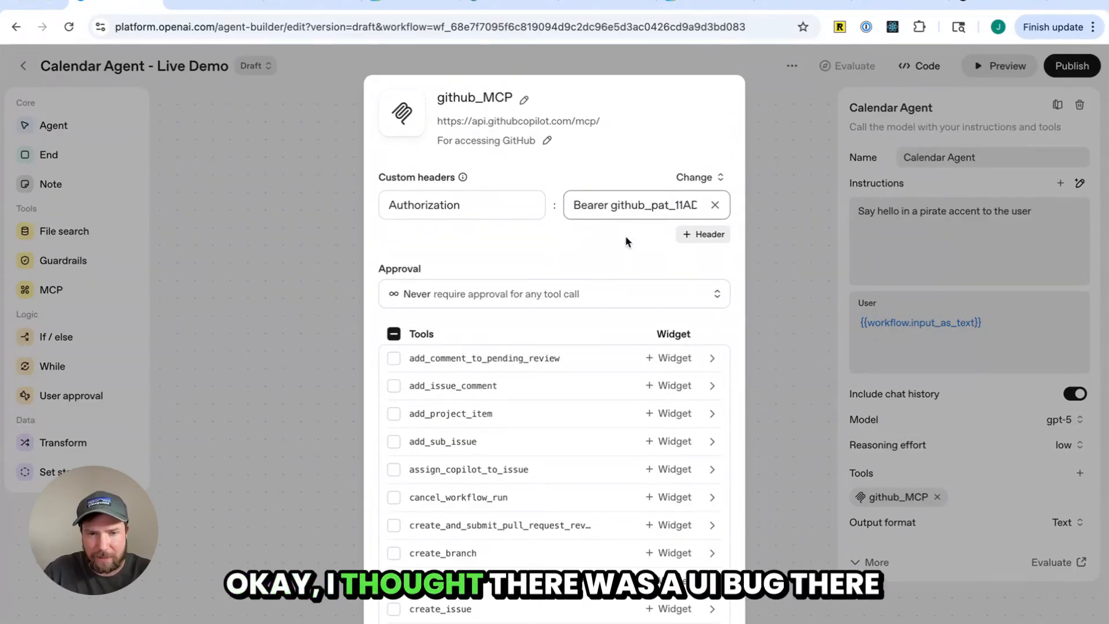
{"action": "scroll", "coordinate": [625, 241], "scroll_direction": "down", "scroll_amount": 15}
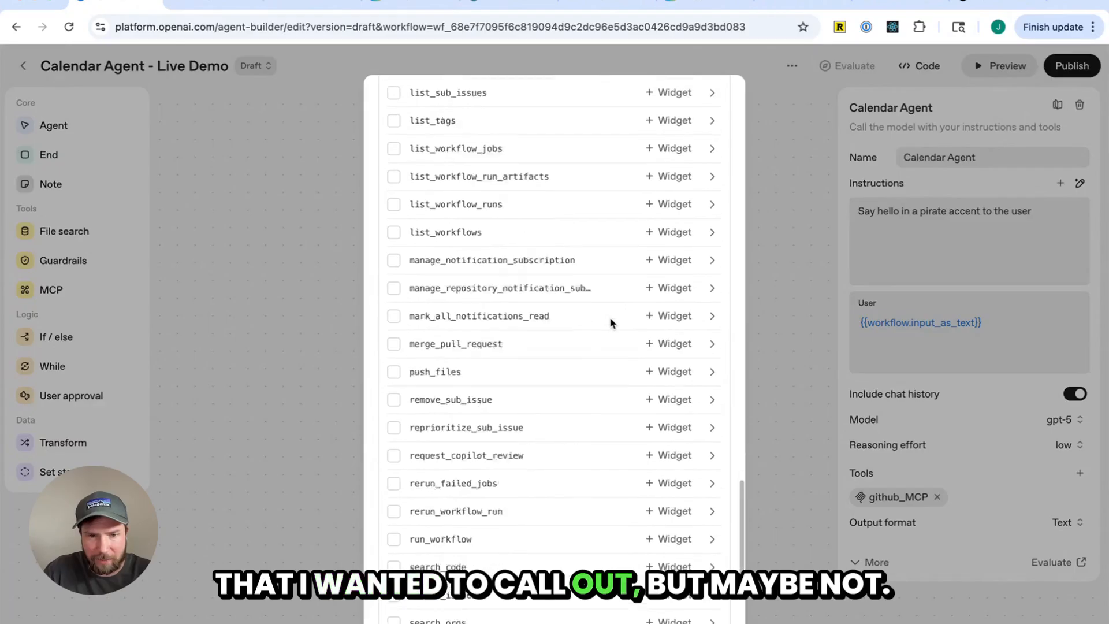
{"action": "scroll", "coordinate": [611, 322], "scroll_direction": "down", "scroll_amount": 5}
{"action": "scroll", "coordinate": [609, 318], "scroll_direction": "up", "scroll_amount": 20}
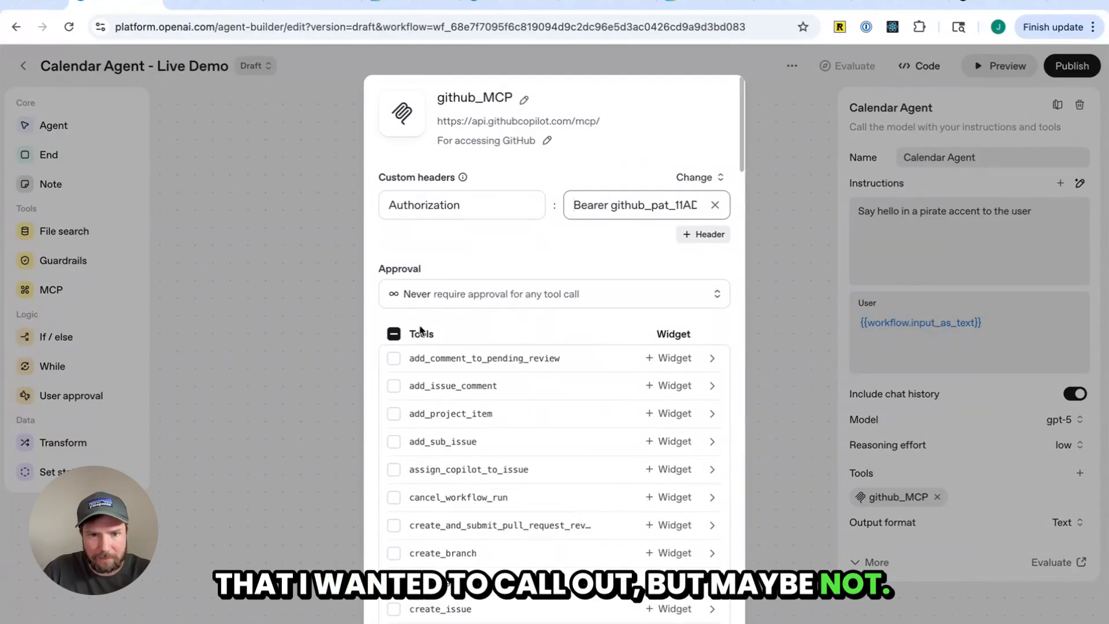
Select all of the github_MCP server's tools and update the tool settings
{"action": "left_click", "coordinate": [394, 334]}
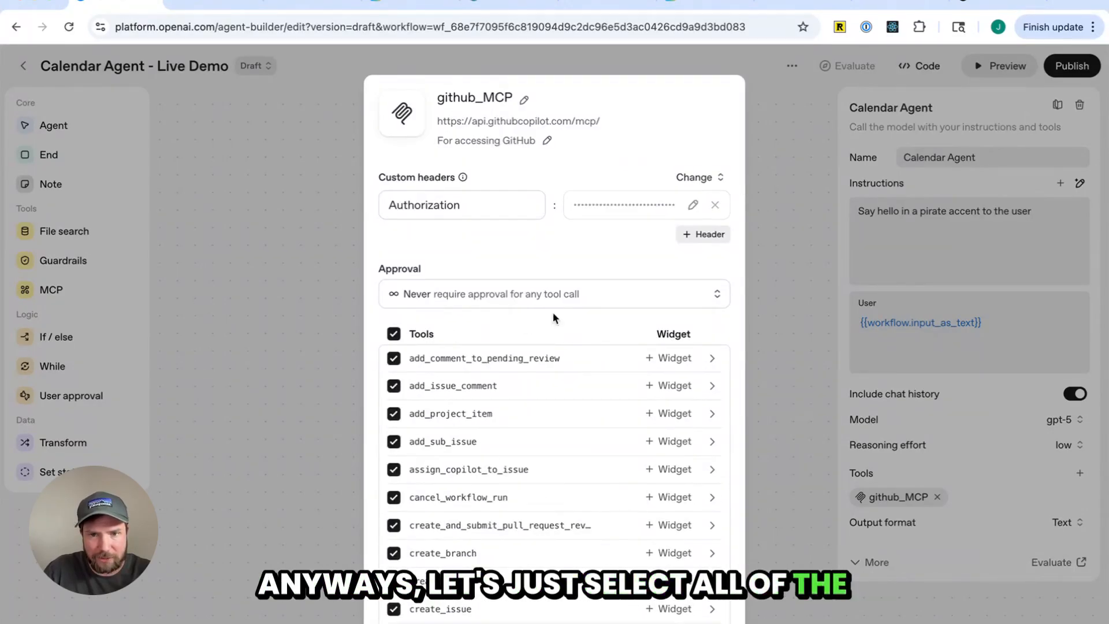
{"action": "scroll", "coordinate": [581, 324], "scroll_direction": "down", "scroll_amount": 20}
{"action": "scroll", "coordinate": [584, 327], "scroll_direction": "up", "scroll_amount": 12}
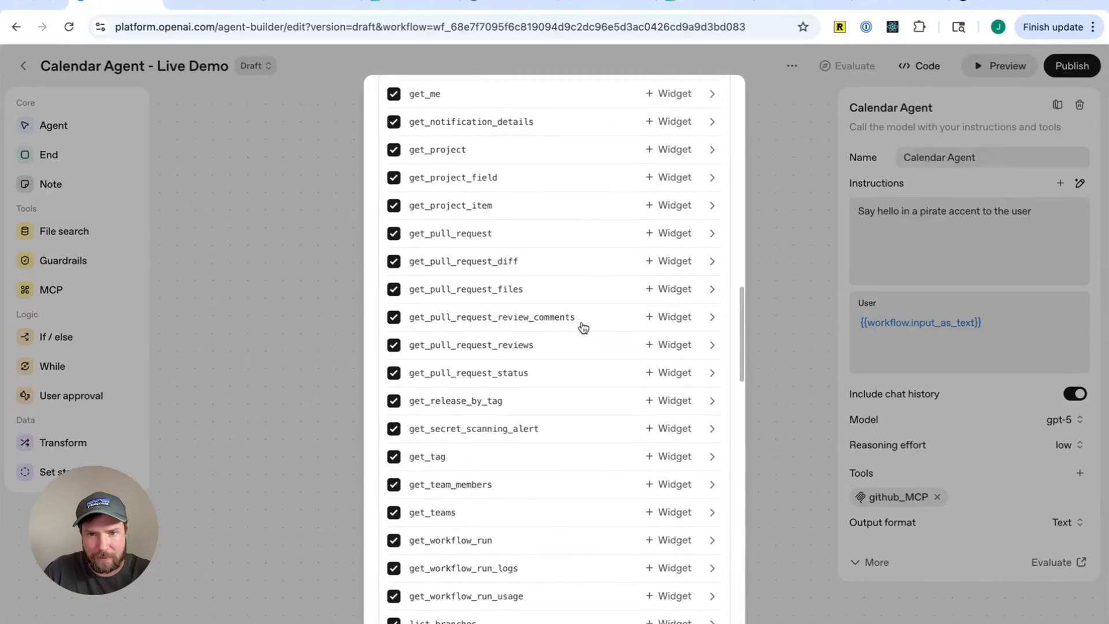
{"action": "scroll", "coordinate": [583, 327], "scroll_direction": "up", "scroll_amount": 12}
{"action": "left_click", "coordinate": [676, 214]}
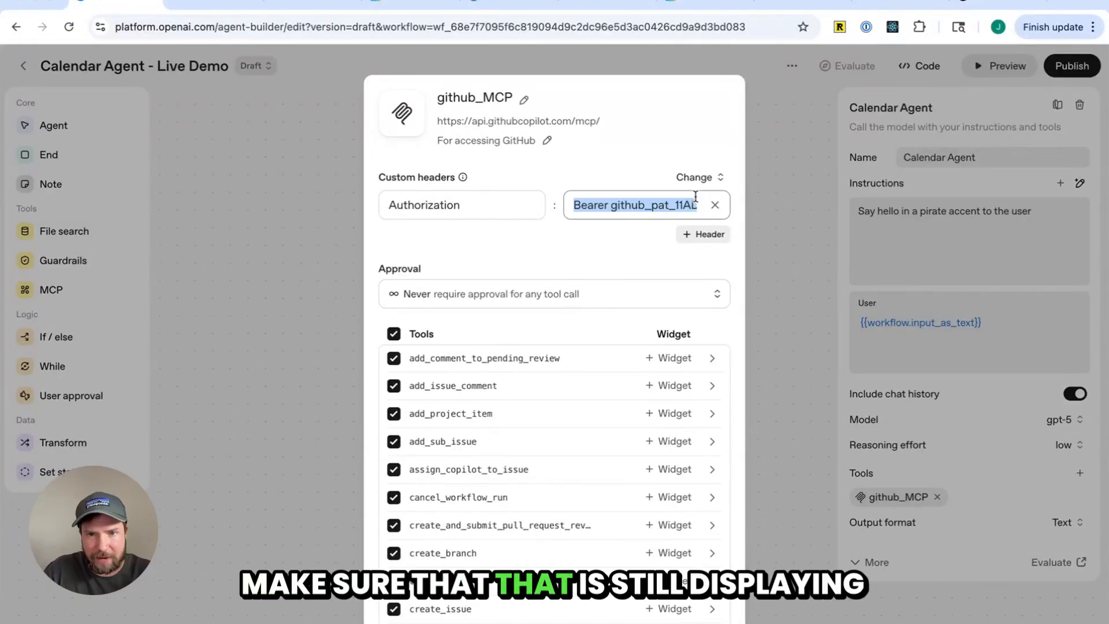
{"action": "left_click", "coordinate": [655, 234]}
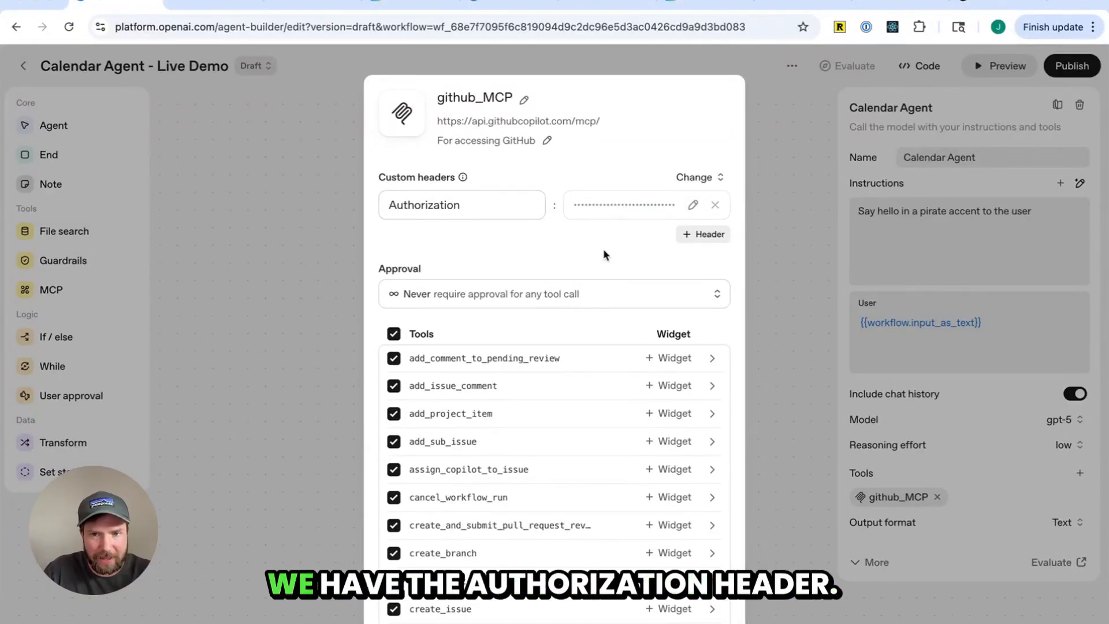
{"action": "scroll", "coordinate": [607, 260], "scroll_direction": "down", "scroll_amount": 15}
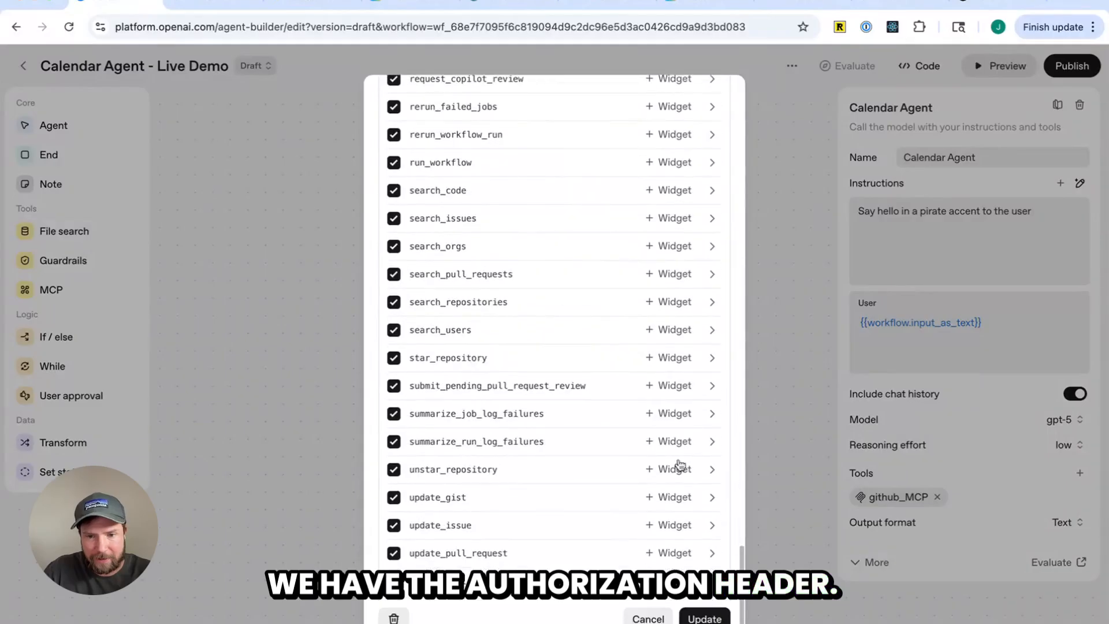
{"action": "left_click", "coordinate": [703, 616]}
Open the workflow preview and ask the agent to list my repos
{"action": "left_click", "coordinate": [1001, 66]}
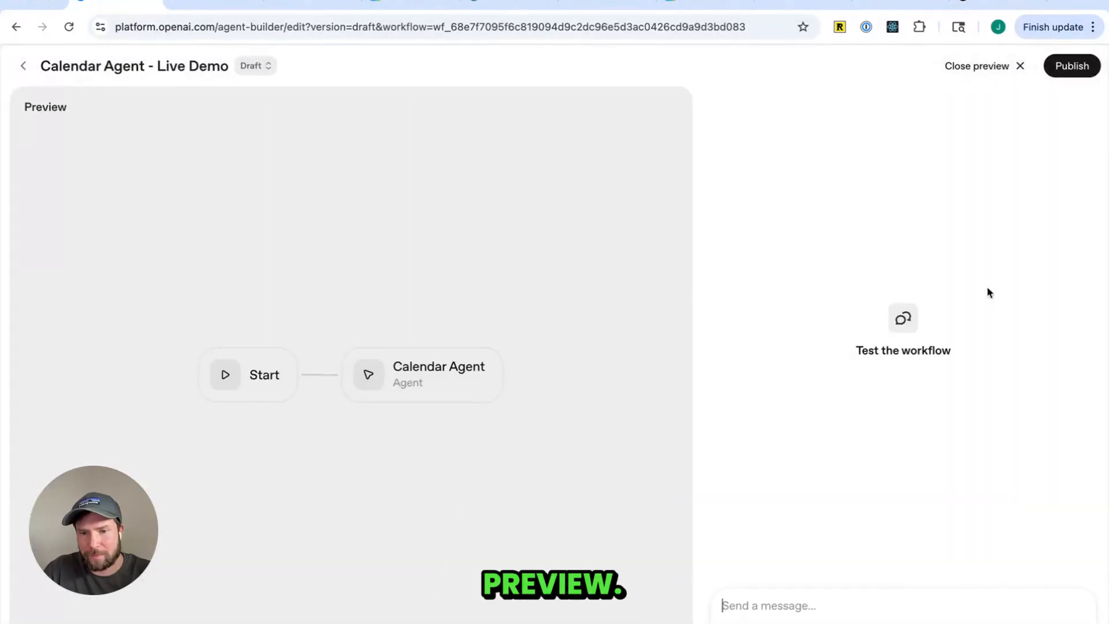
{"action": "left_click", "coordinate": [822, 605]}
{"action": "type", "text": "Getmy"}
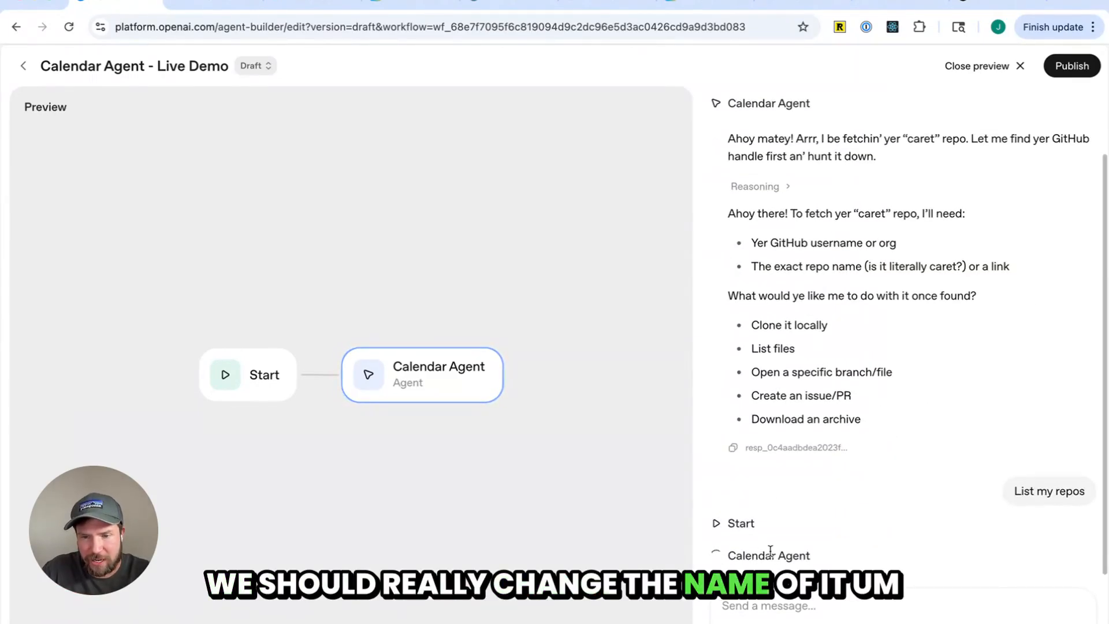
Reply "Yes please" to the agent's offer to retry fetching the repositories
{"action": "scroll", "coordinate": [839, 359], "scroll_direction": "up", "scroll_amount": 2}
{"action": "scroll", "coordinate": [831, 370], "scroll_direction": "down", "scroll_amount": 2}
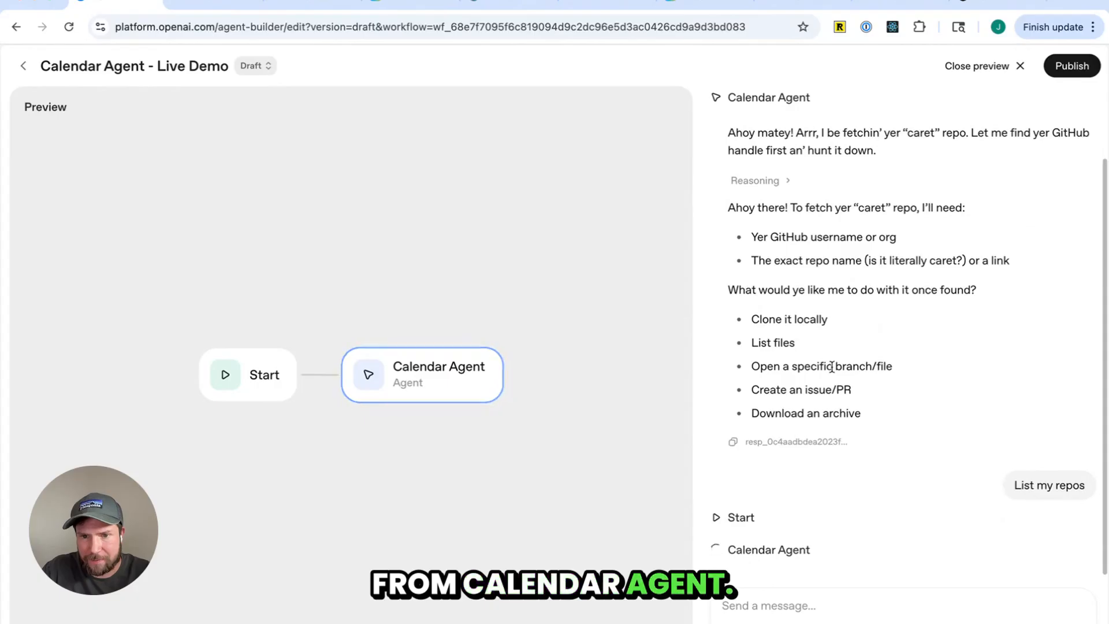
{"action": "left_click_drag", "start_coordinate": [734, 506], "coordinate": [934, 501]}
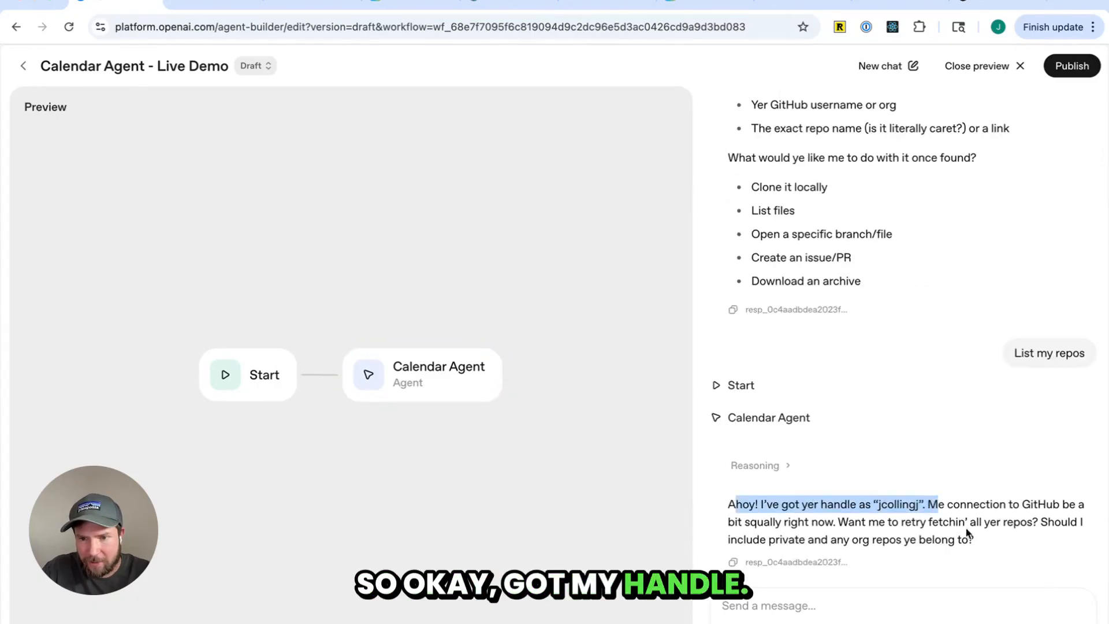
{"action": "left_click_drag", "start_coordinate": [982, 540], "coordinate": [923, 504]}
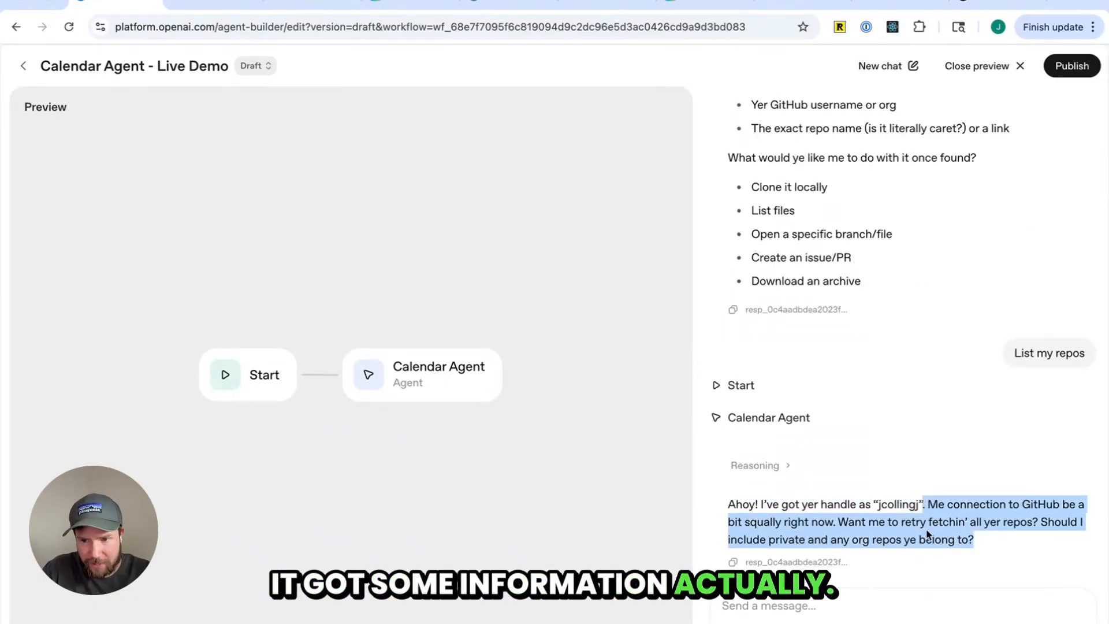
{"action": "left_click", "coordinate": [927, 534]}
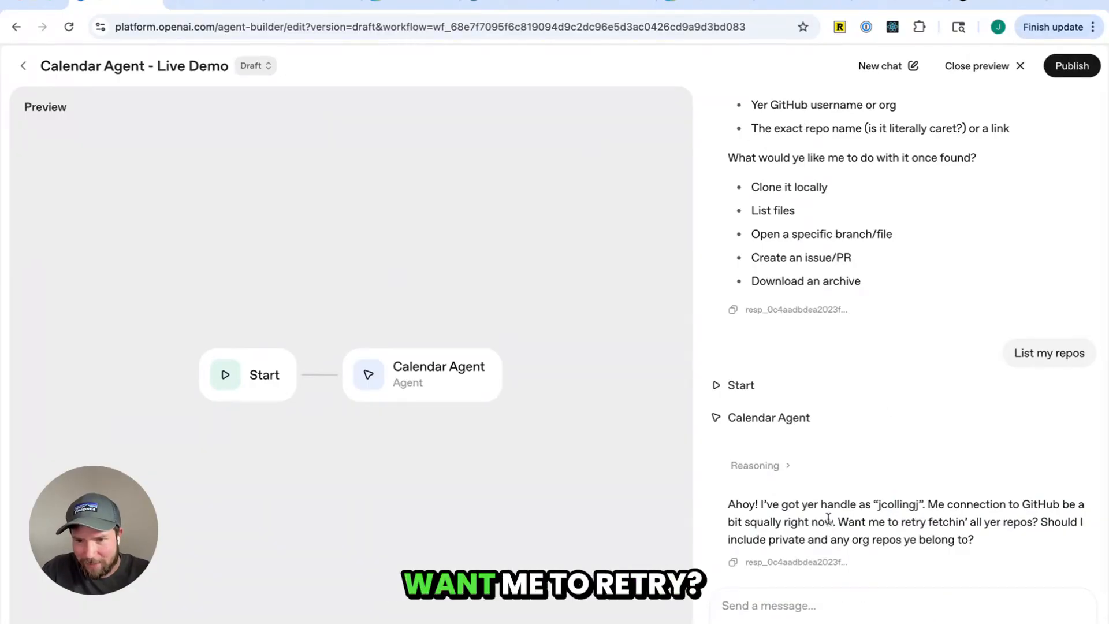
{"action": "left_click_drag", "start_coordinate": [837, 522], "coordinate": [1028, 543]}
{"action": "left_click", "coordinate": [901, 610]}
{"action": "type", "text": "Y"}
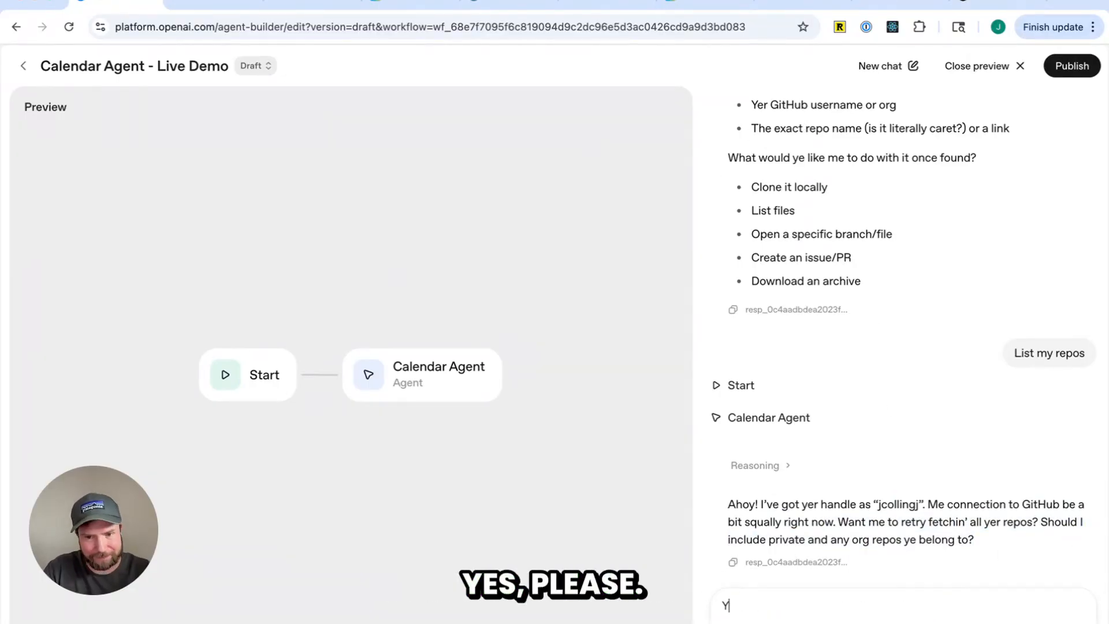
{"action": "type", "text": "es please"}
{"action": "key", "text": "Return"}
Copy the github.com/jcollingj/caret repository URL in a new tab and ask the agent to list this repo's issues
{"action": "triple_click", "coordinate": [886, 394]}
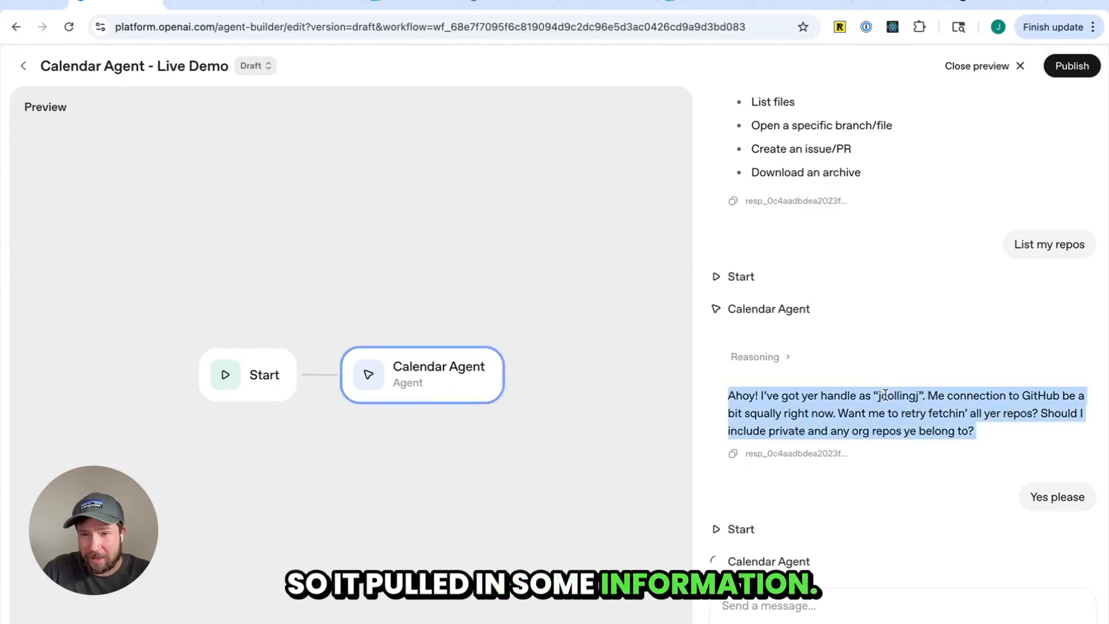
{"action": "key", "text": "ctrl+t"}
{"action": "type", "text": "chat.com"}
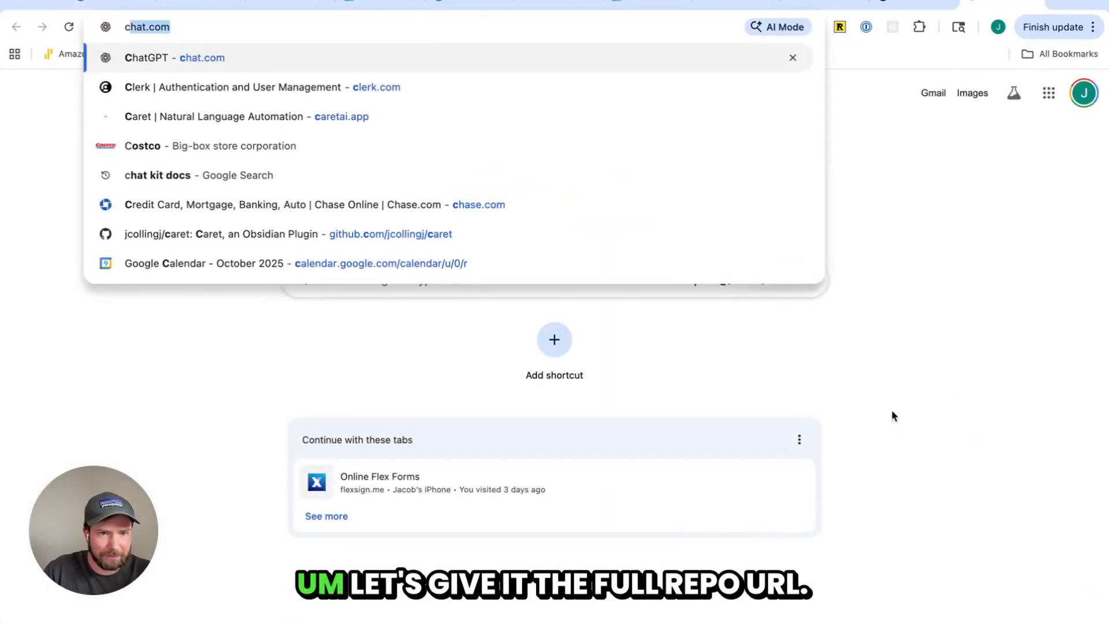
{"action": "type", "text": "github.com/jcollingj/caret"}
{"action": "key", "text": "Right"}
{"action": "key", "text": "super+a"}
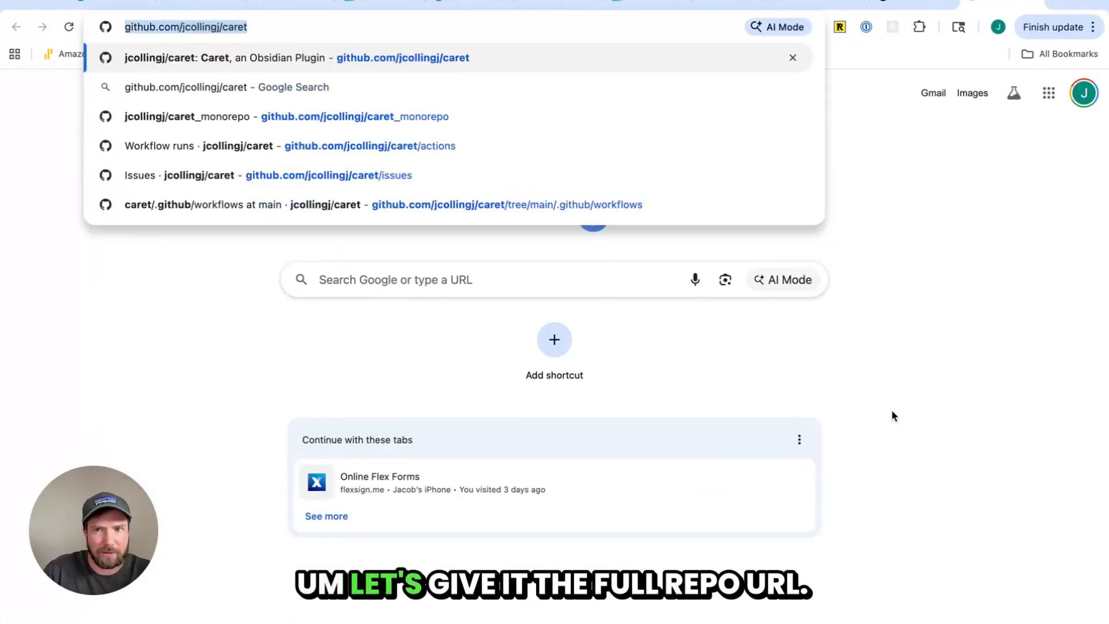
{"action": "key", "text": "super+w"}
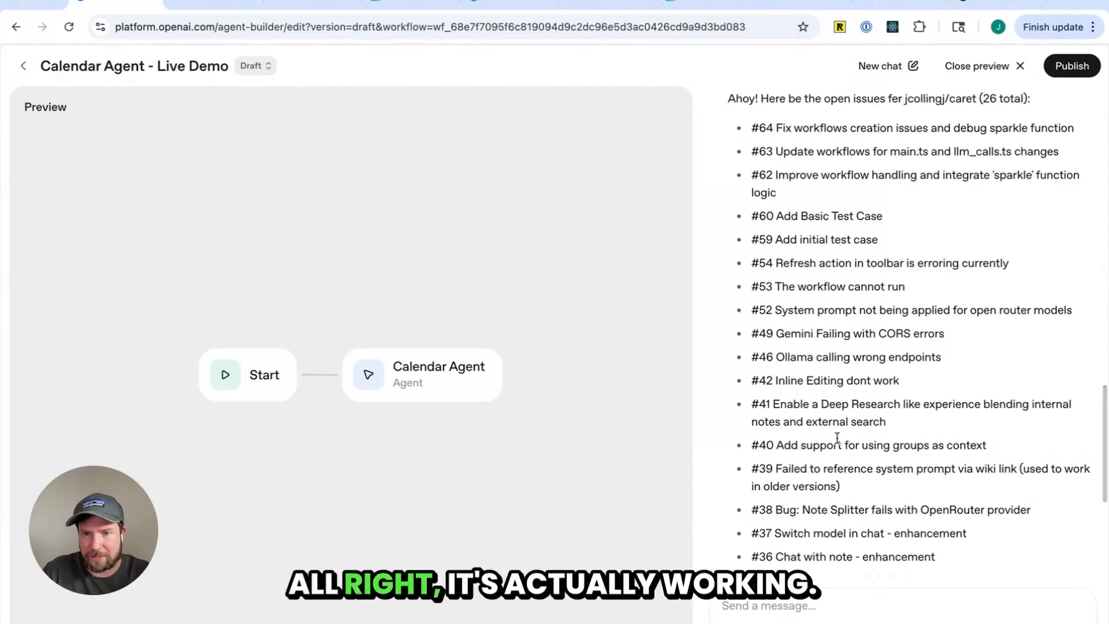
Review the agent's replies and the list of open issues for the caret repository
{"action": "scroll", "coordinate": [838, 438], "scroll_direction": "up", "scroll_amount": 3}
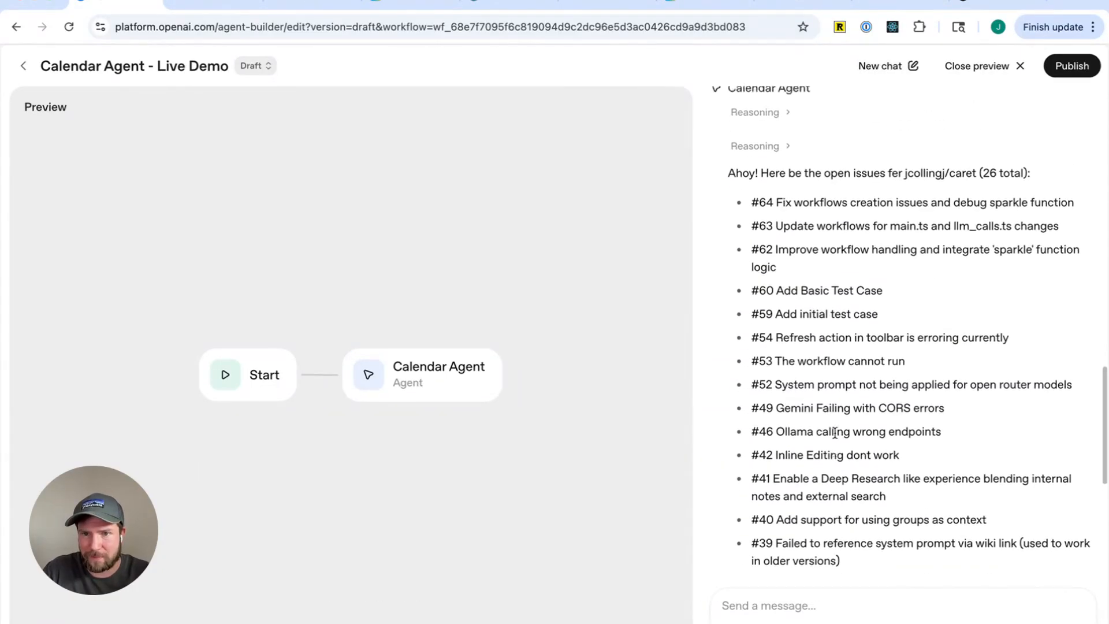
{"action": "left_click_drag", "start_coordinate": [727, 241], "coordinate": [1032, 389]}
{"action": "scroll", "coordinate": [959, 415], "scroll_direction": "down", "scroll_amount": 5}
{"action": "scroll", "coordinate": [959, 415], "scroll_direction": "up", "scroll_amount": 5}
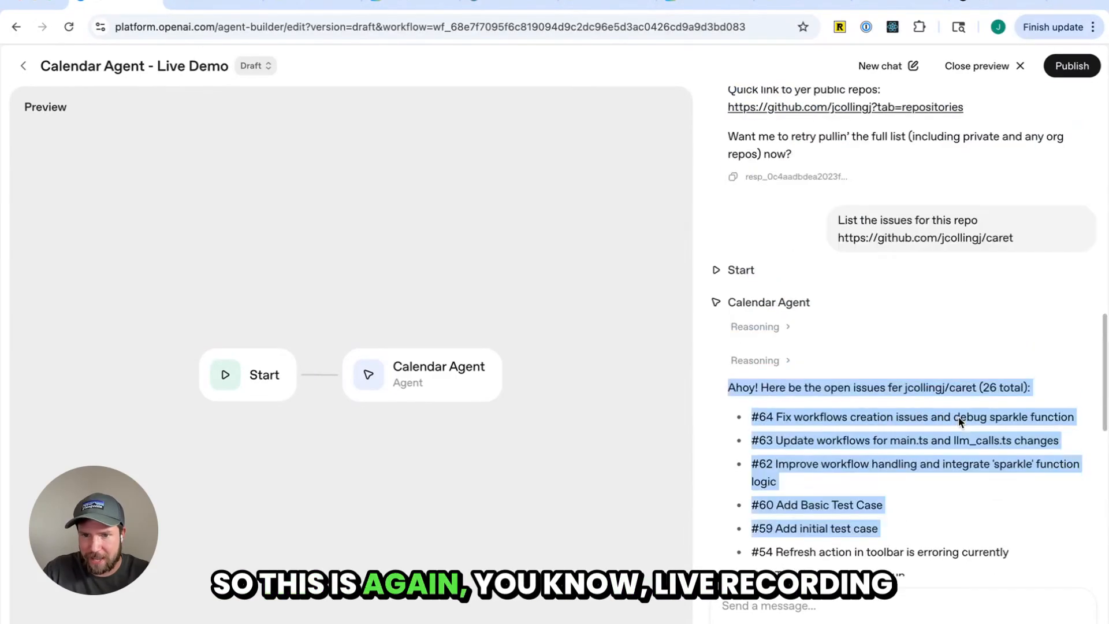
{"action": "scroll", "coordinate": [959, 415], "scroll_direction": "down", "scroll_amount": 3}
{"action": "left_click", "coordinate": [958, 417]}
{"action": "scroll", "coordinate": [947, 417], "scroll_direction": "up", "scroll_amount": 2}
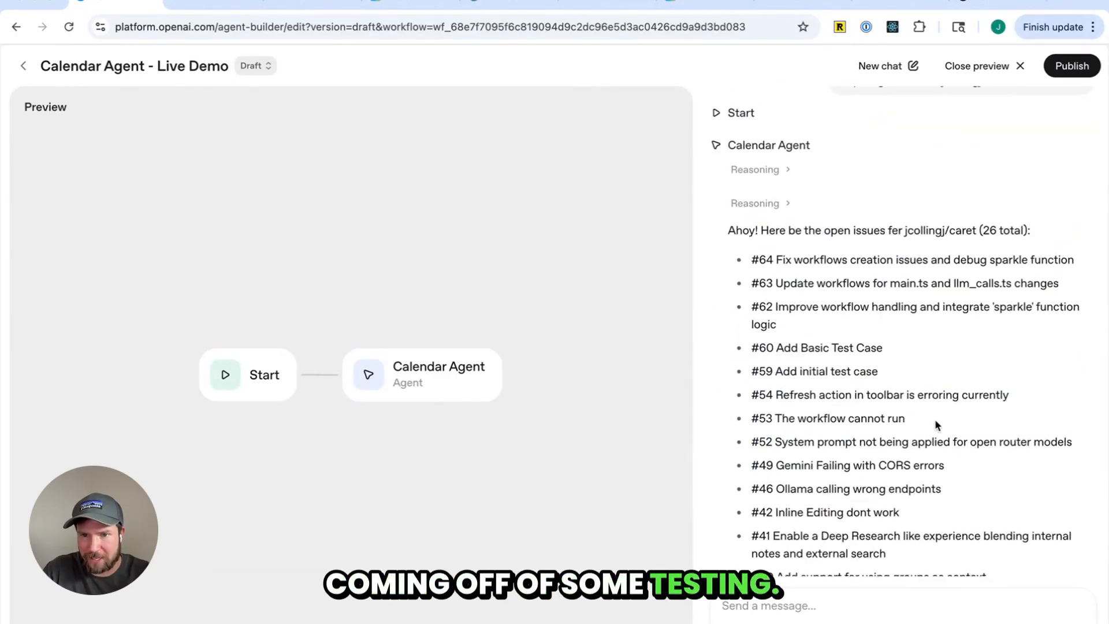
{"action": "scroll", "coordinate": [928, 433], "scroll_direction": "up", "scroll_amount": 10}
{"action": "scroll", "coordinate": [899, 413], "scroll_direction": "down", "scroll_amount": 7}
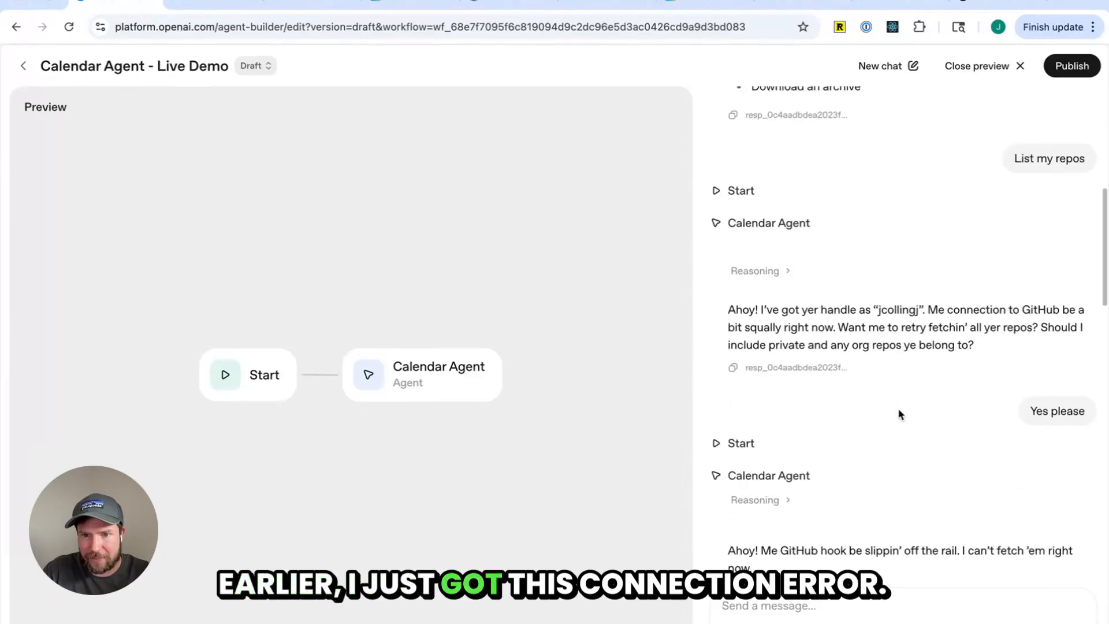
{"action": "left_click_drag", "start_coordinate": [974, 346], "coordinate": [937, 304]}
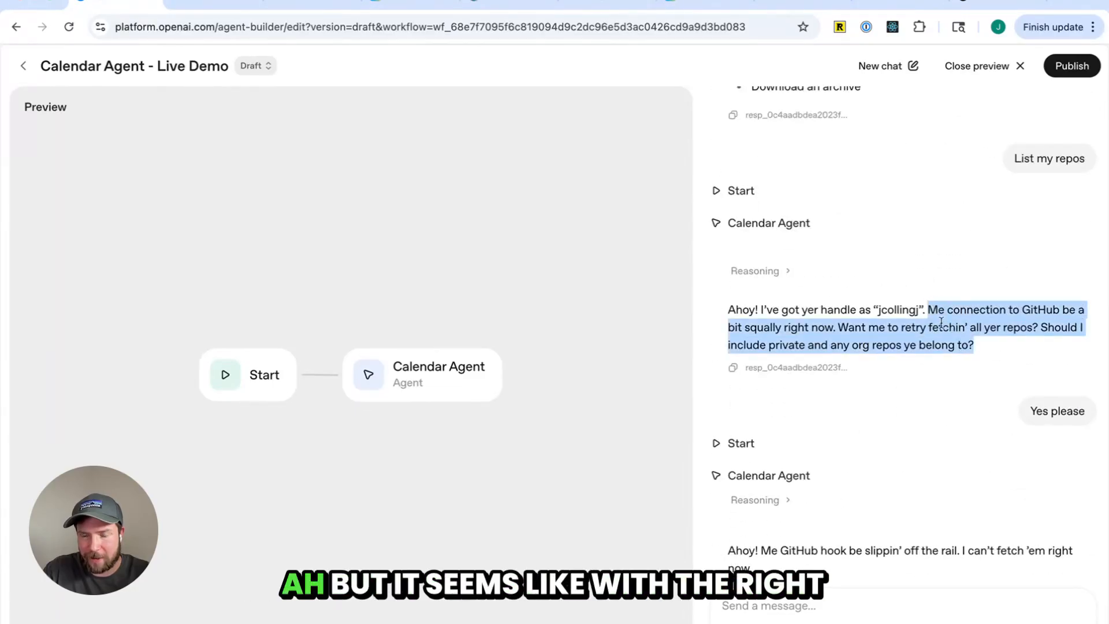
{"action": "scroll", "coordinate": [942, 322], "scroll_direction": "down", "scroll_amount": 15}
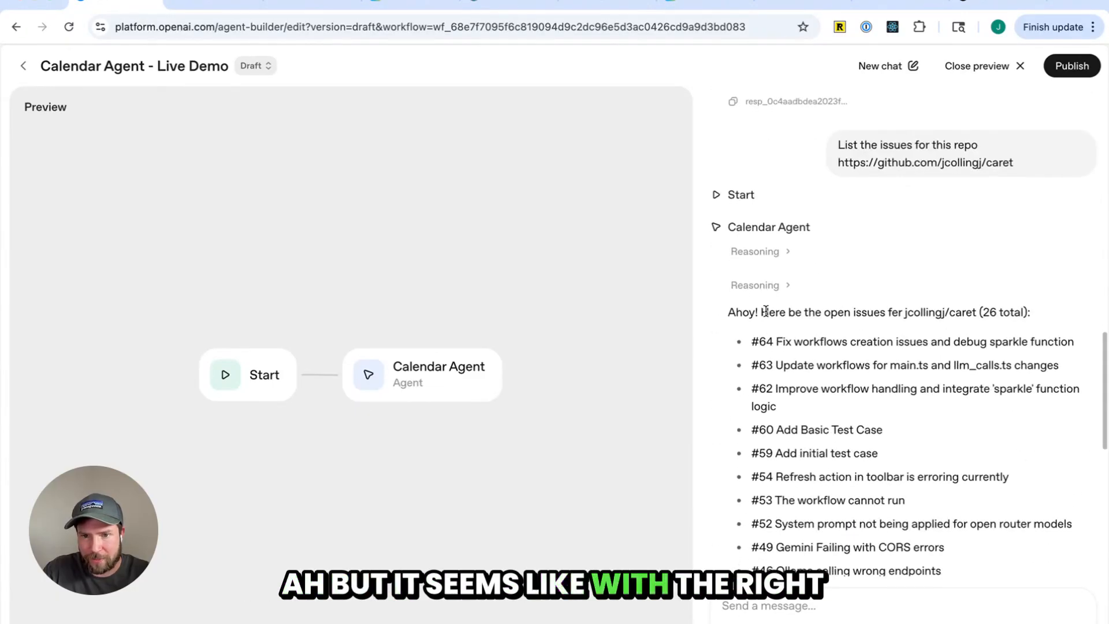
{"action": "left_click_drag", "start_coordinate": [766, 312], "coordinate": [948, 448]}
{"action": "scroll", "coordinate": [951, 454], "scroll_direction": "down", "scroll_amount": 5}
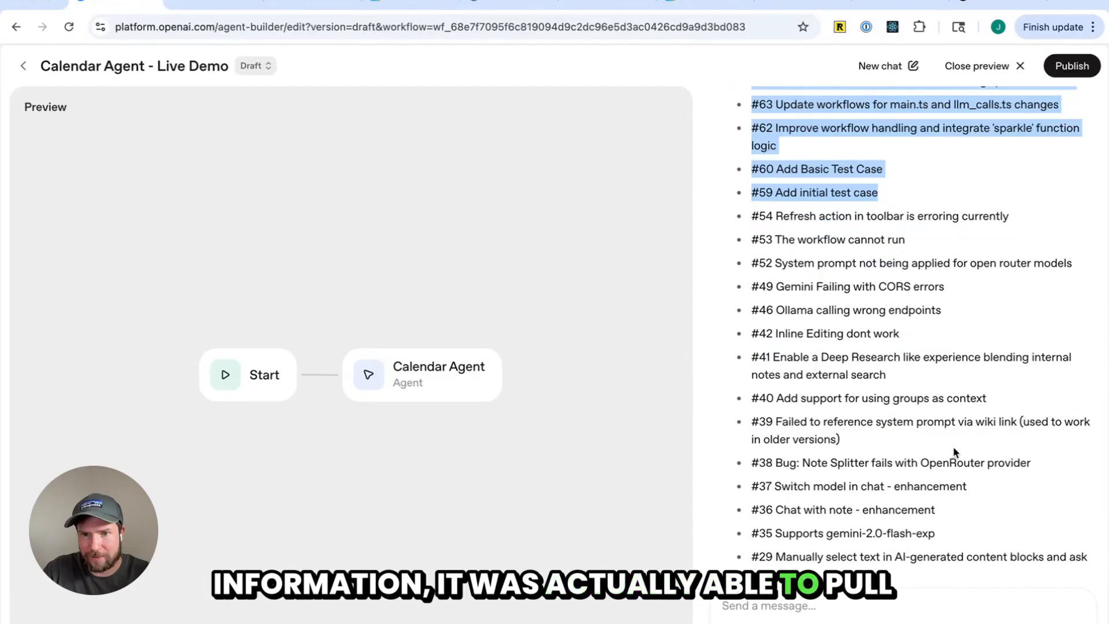
{"action": "scroll", "coordinate": [955, 453], "scroll_direction": "down", "scroll_amount": 5}
{"action": "scroll", "coordinate": [954, 452], "scroll_direction": "up", "scroll_amount": 12}
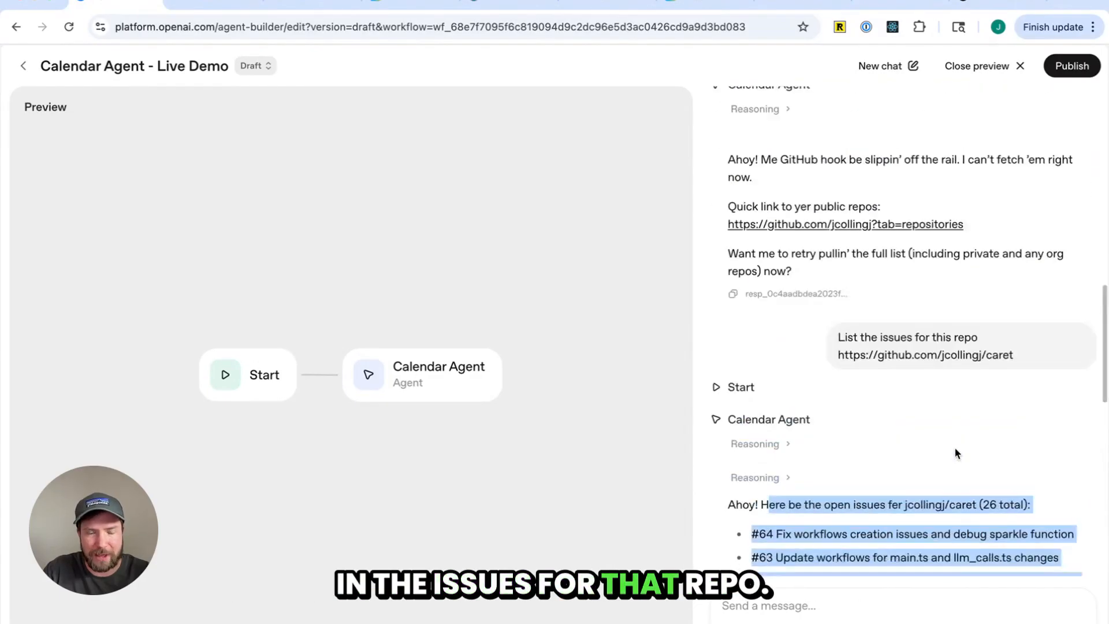
{"action": "scroll", "coordinate": [956, 454], "scroll_direction": "down", "scroll_amount": 12}
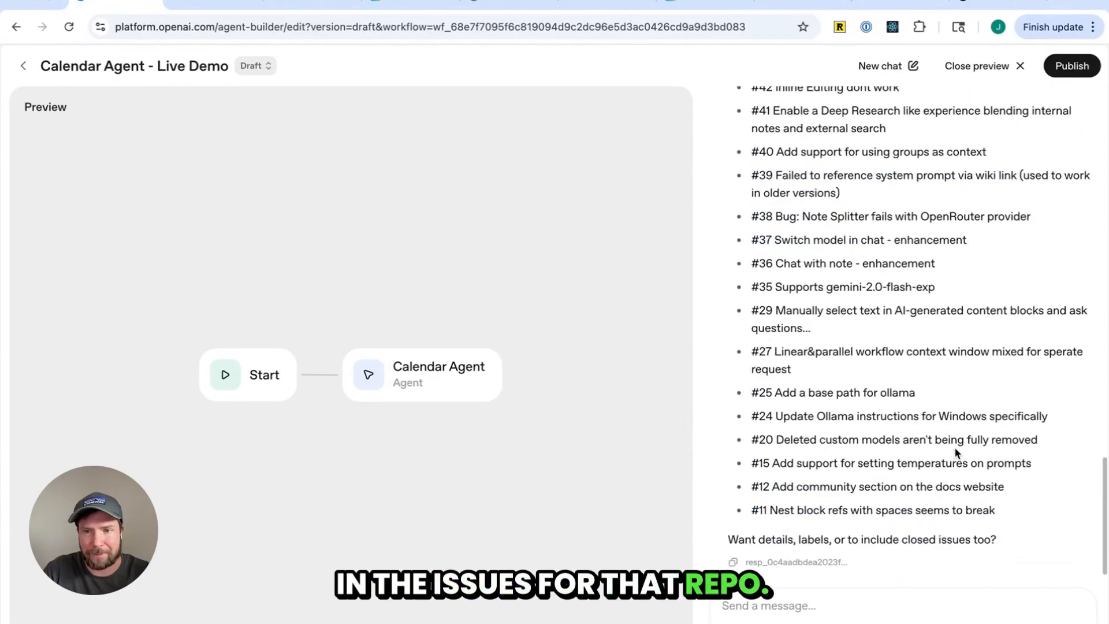
Return to the workflow editor and open the github_MCP tool settings on the Calendar Agent
{"action": "left_click", "coordinate": [23, 67]}
{"action": "left_click", "coordinate": [16, 27]}
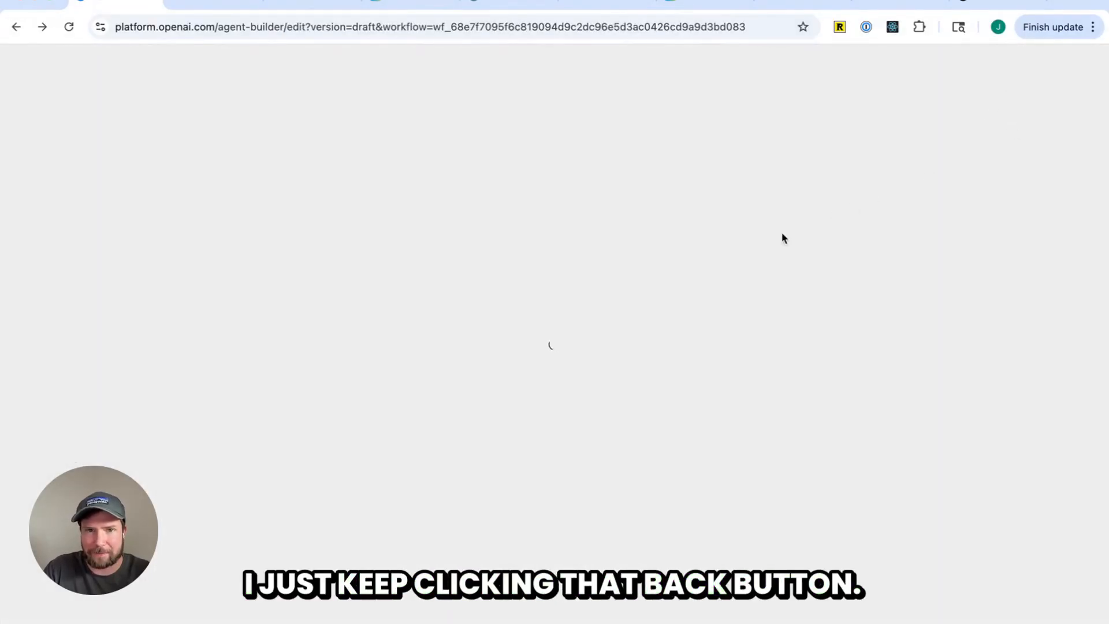
{"action": "left_click", "coordinate": [894, 497]}
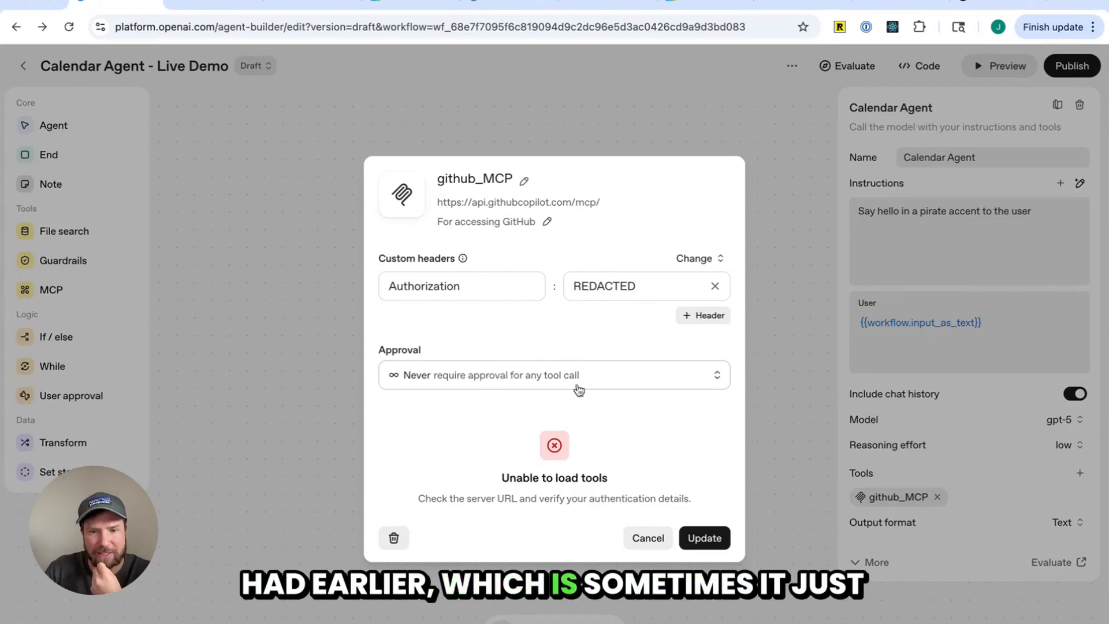
Replace the Authorization header value by pasting the GitHub access token from clipboard history
{"action": "double_click", "coordinate": [613, 284]}
{"action": "left_click", "coordinate": [646, 315]}
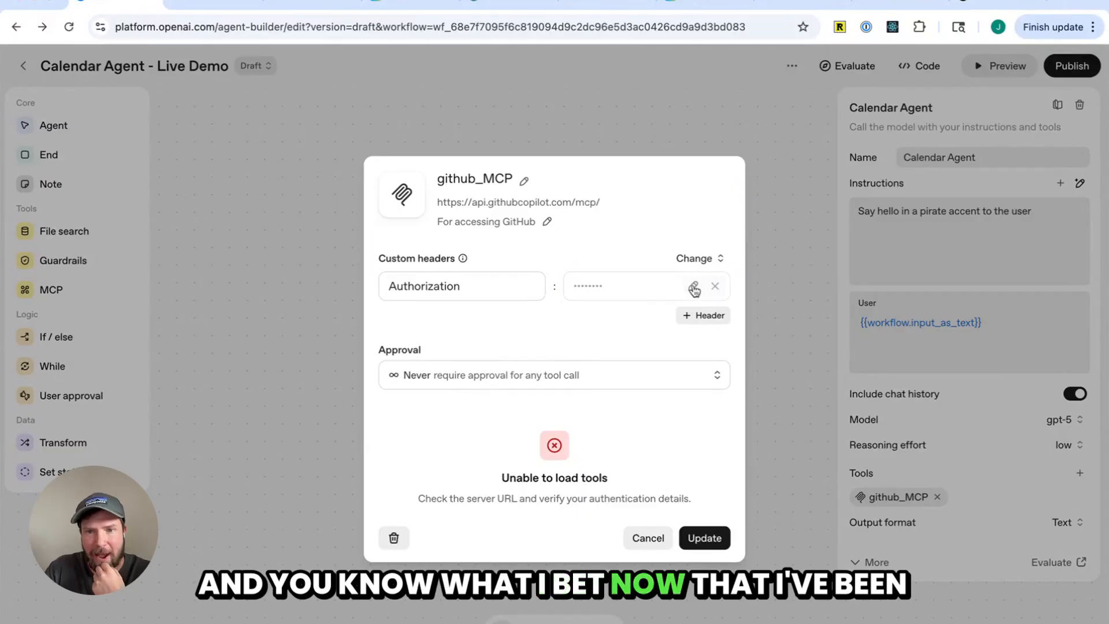
{"action": "left_click", "coordinate": [589, 286]}
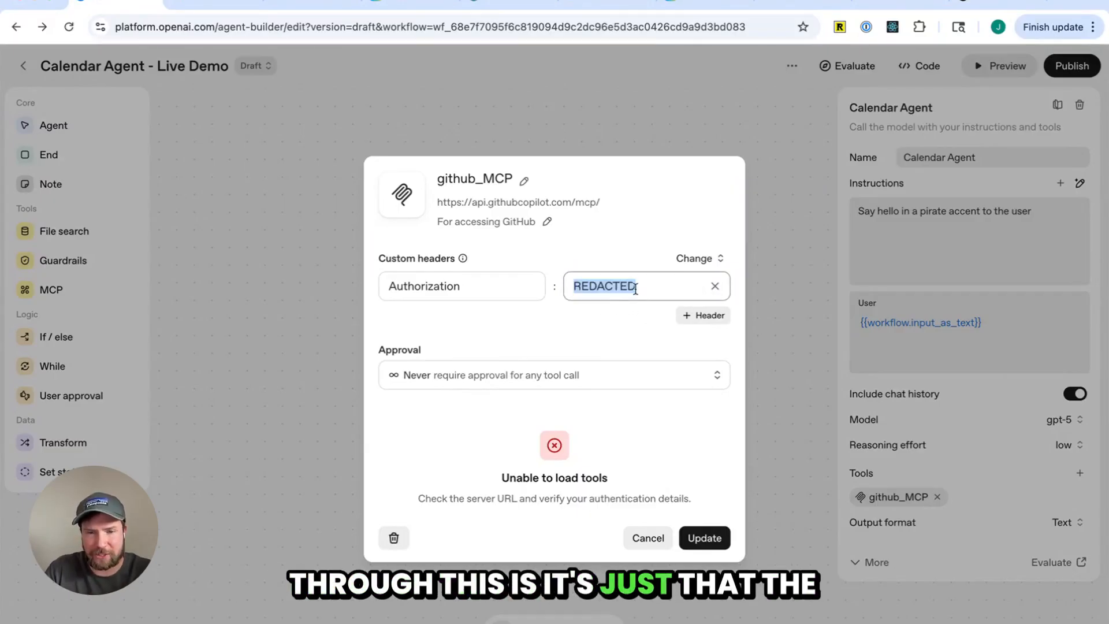
{"action": "left_click", "coordinate": [634, 288]}
{"action": "key", "text": "super+shift+v"}
{"action": "key", "text": "Down"}
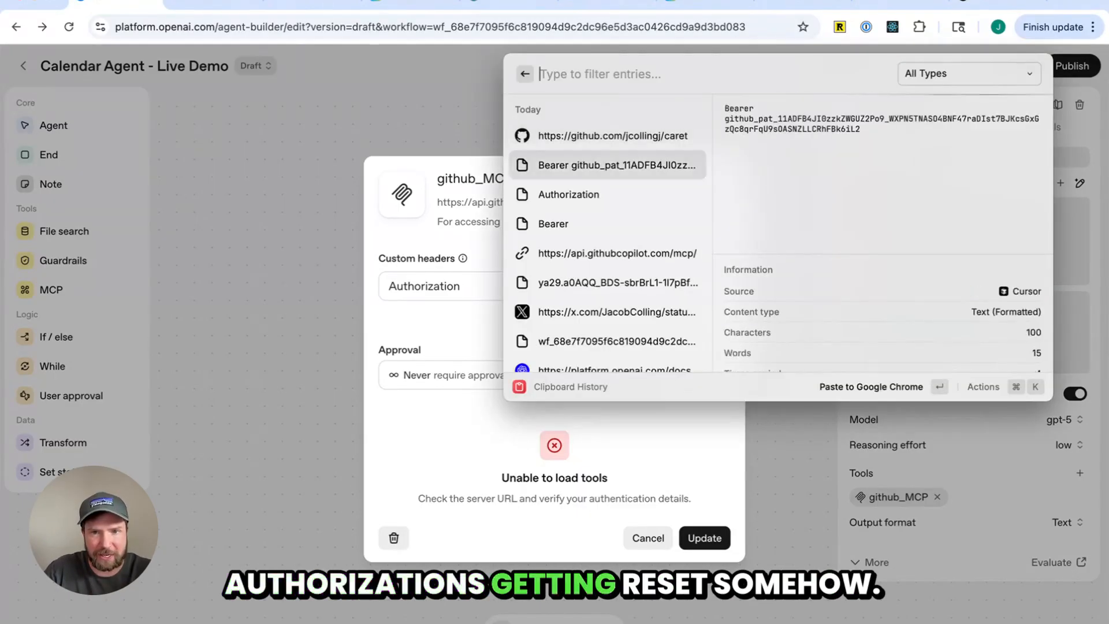
{"action": "key", "text": "Return"}
{"action": "left_click", "coordinate": [587, 317]}
{"action": "left_click", "coordinate": [861, 503]}
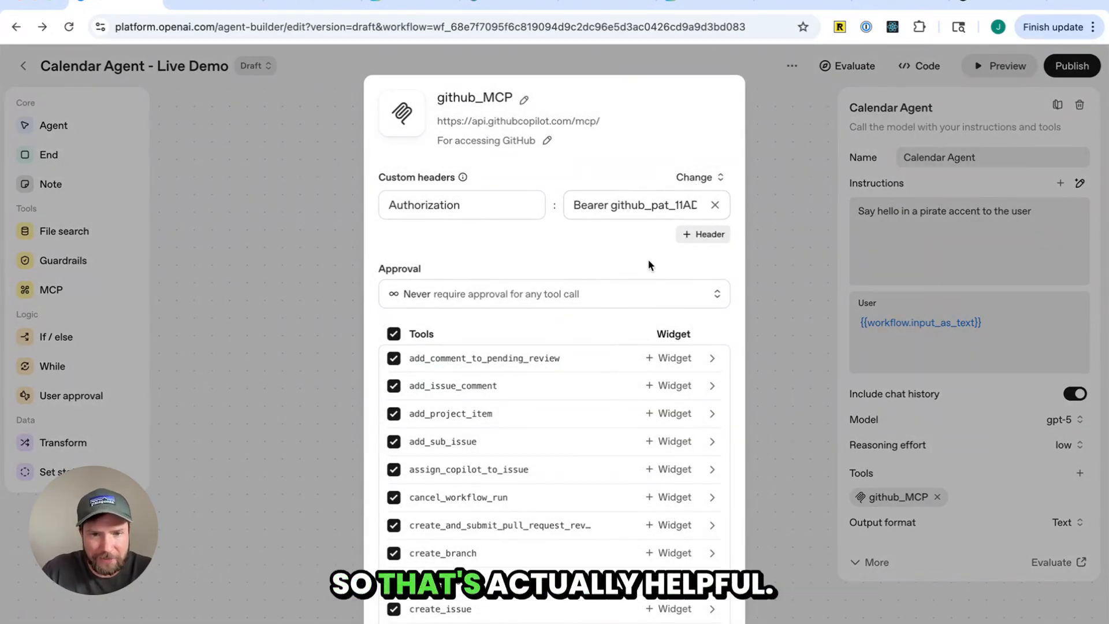
Save the github_MCP tool settings with all listed tools enabled
{"action": "scroll", "coordinate": [645, 275], "scroll_direction": "down", "scroll_amount": 1}
{"action": "scroll", "coordinate": [644, 276], "scroll_direction": "down", "scroll_amount": 2}
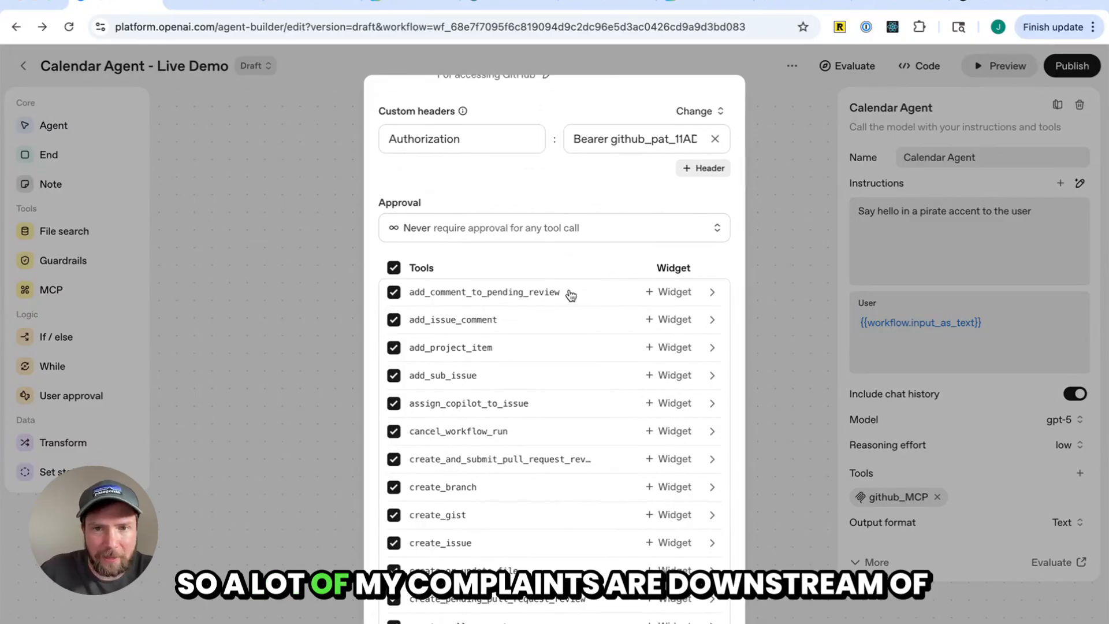
{"action": "scroll", "coordinate": [571, 296], "scroll_direction": "up", "scroll_amount": 3}
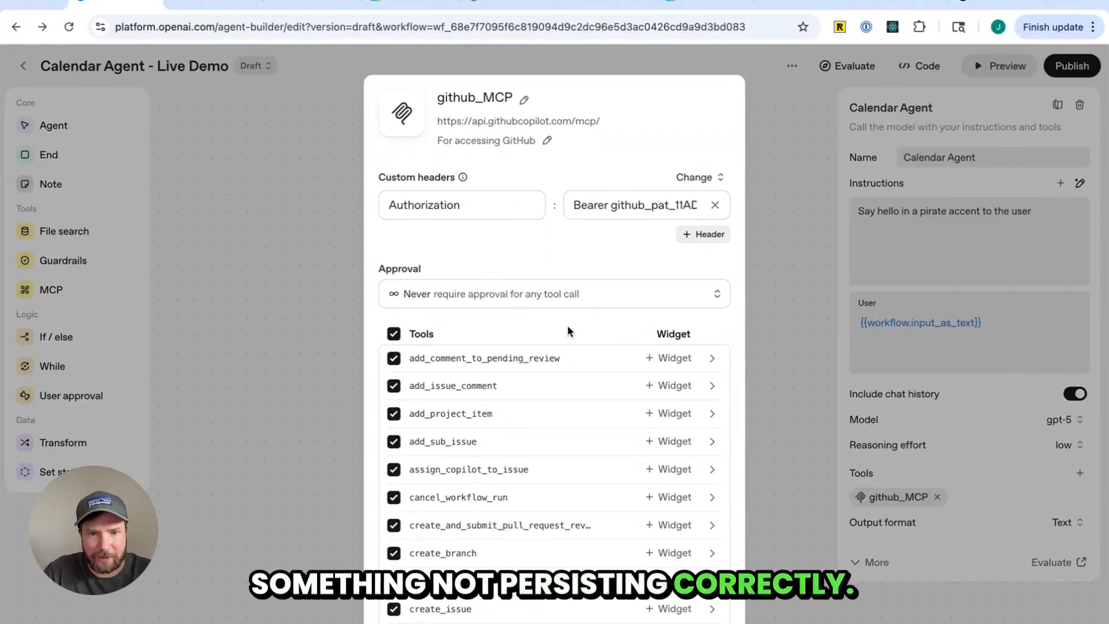
{"action": "left_click", "coordinate": [393, 334]}
{"action": "scroll", "coordinate": [471, 393], "scroll_direction": "down", "scroll_amount": 4}
{"action": "scroll", "coordinate": [471, 395], "scroll_direction": "up", "scroll_amount": 4}
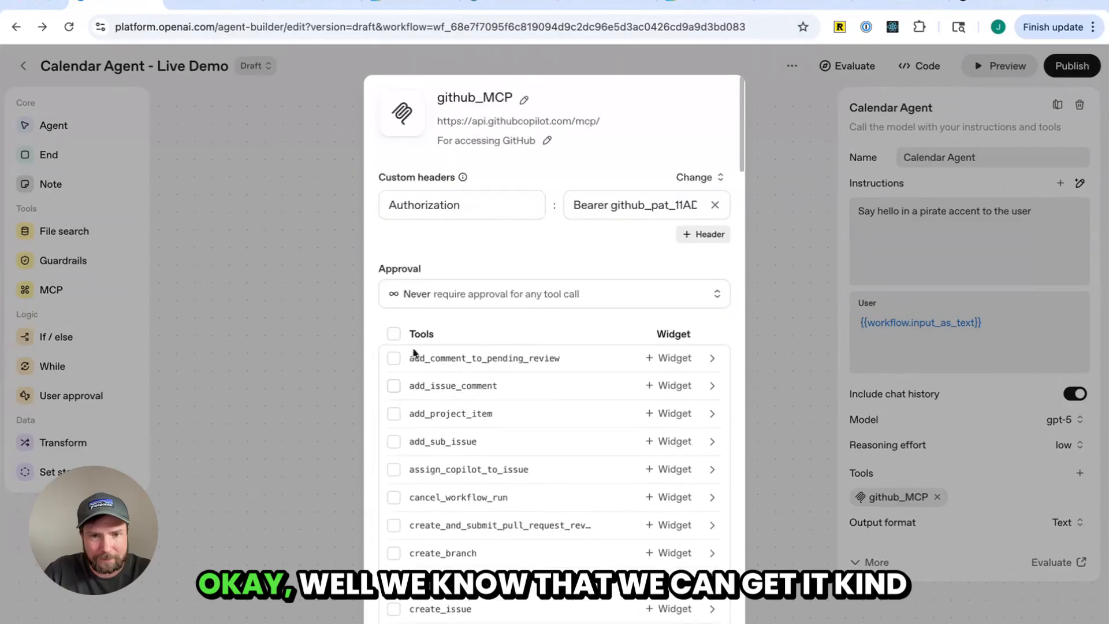
{"action": "scroll", "coordinate": [575, 333], "scroll_direction": "down", "scroll_amount": 15}
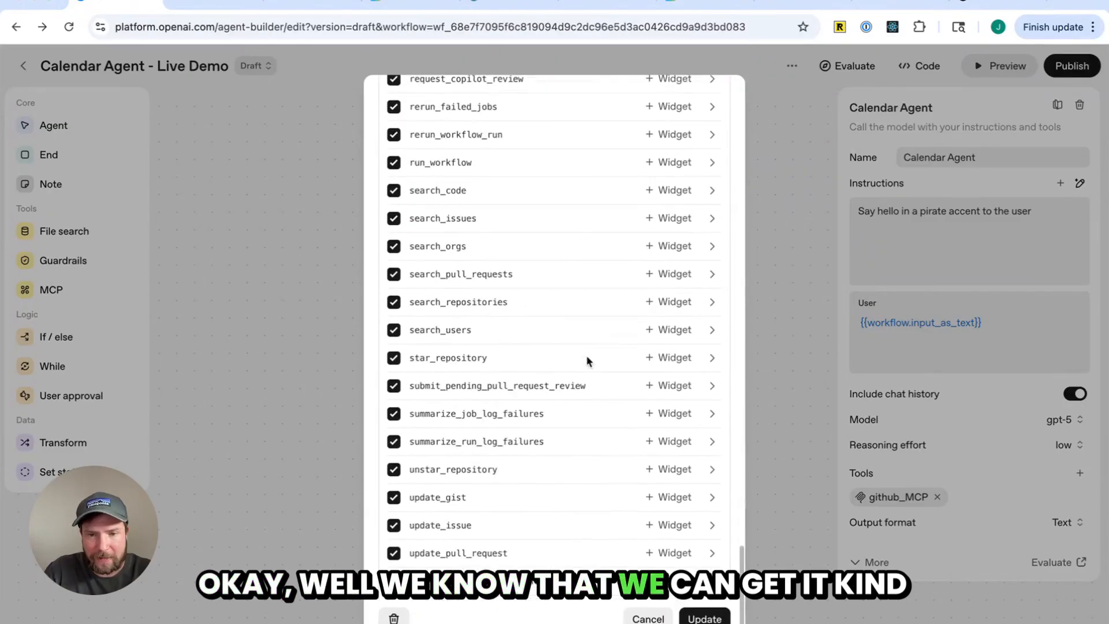
{"action": "left_click", "coordinate": [718, 617]}
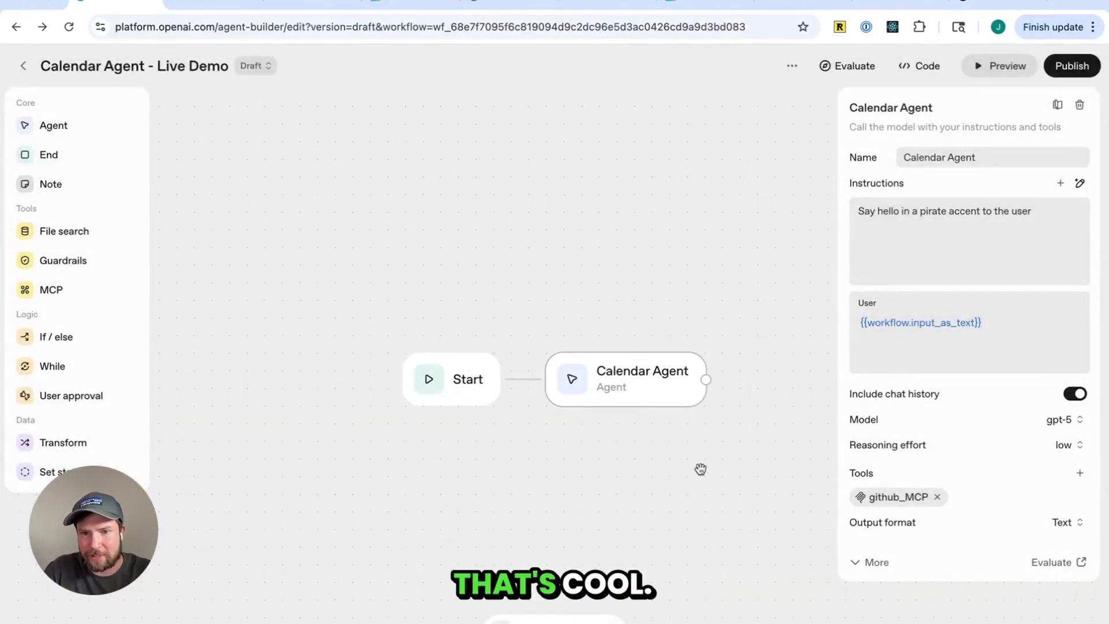
Nudge the agent node slightly upward and dismiss the publish dialog without publishing
{"action": "mouse_move", "coordinate": [669, 386]}
{"action": "left_mouse_down"}
{"action": "mouse_move", "coordinate": [653, 364]}
{"action": "mouse_move", "coordinate": [669, 368]}
{"action": "left_mouse_up"}
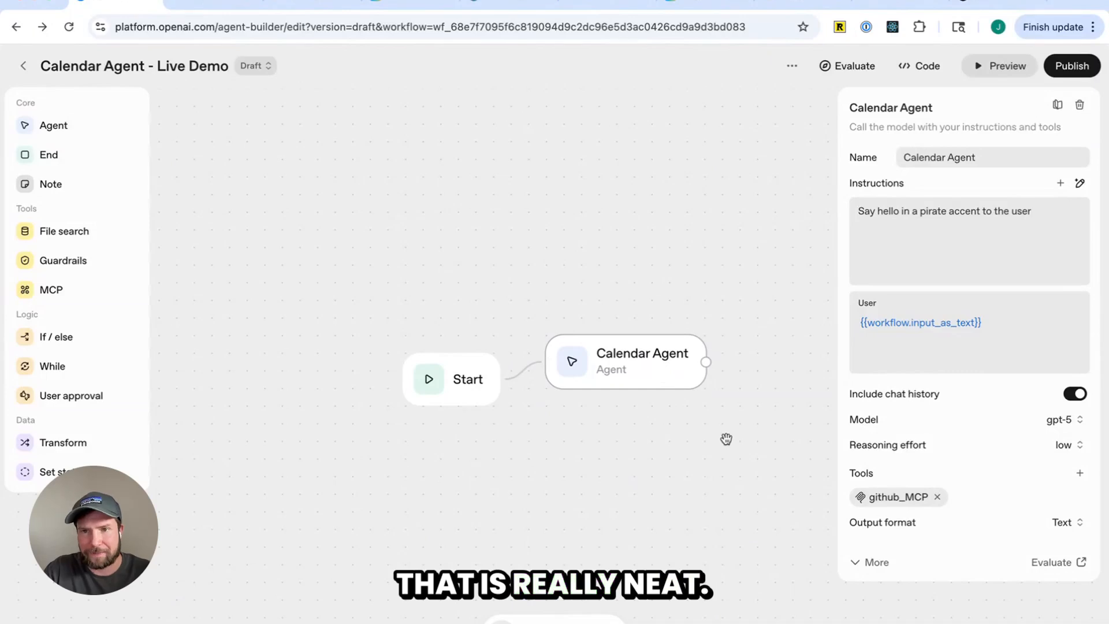
{"action": "left_click", "coordinate": [1072, 65]}
{"action": "left_click", "coordinate": [714, 233]}
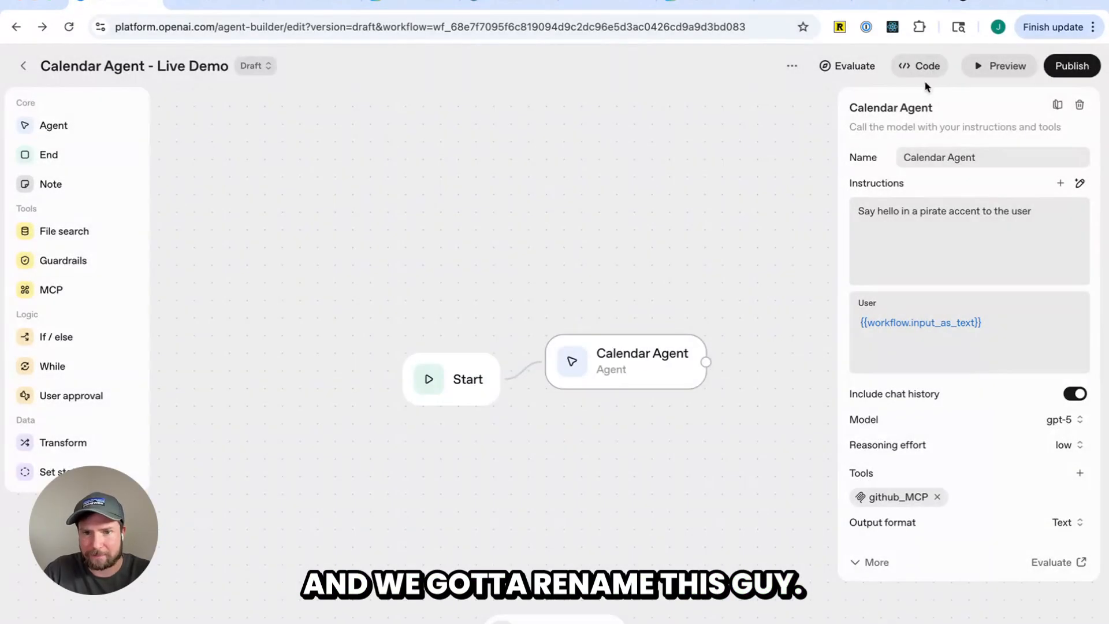
Rename the agent node to GitHub Agent and set its instructions to "Work with GitHub issues."
{"action": "triple_click", "coordinate": [910, 161]}
{"action": "type", "text": "GitHub Agent"}
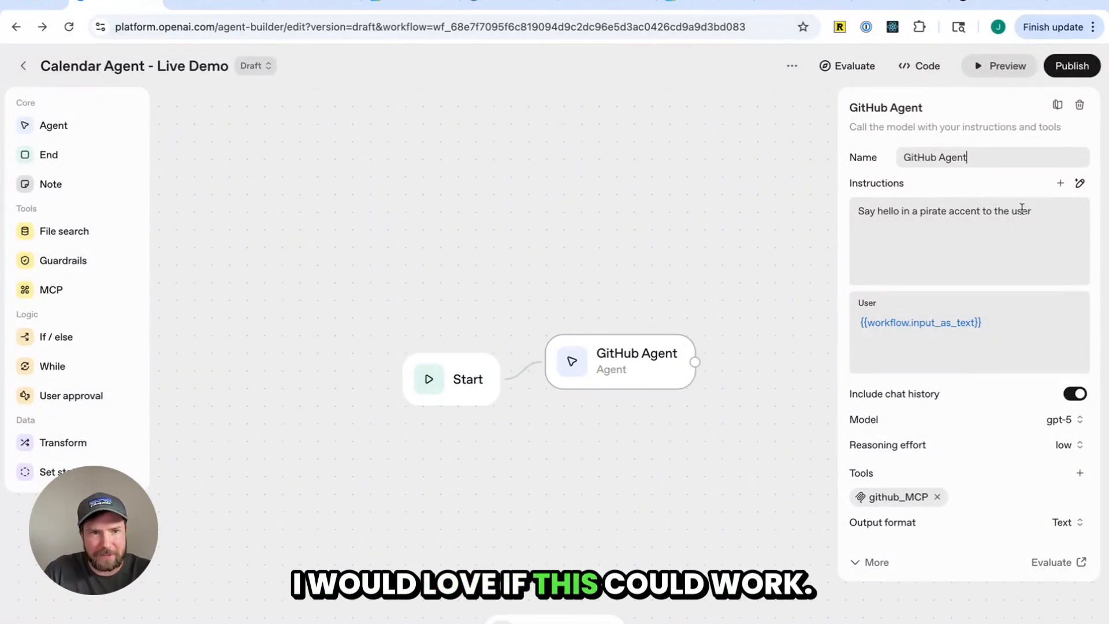
{"action": "left_click", "coordinate": [957, 250]}
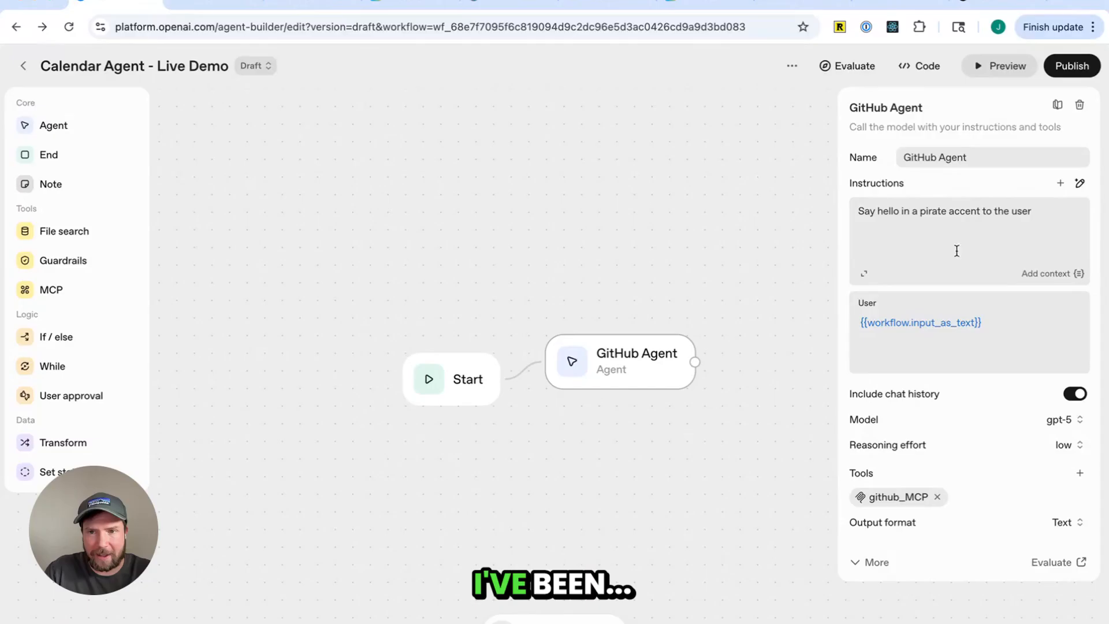
{"action": "triple_click", "coordinate": [978, 217]}
{"action": "type", "text": "Work with GitHub issues."}
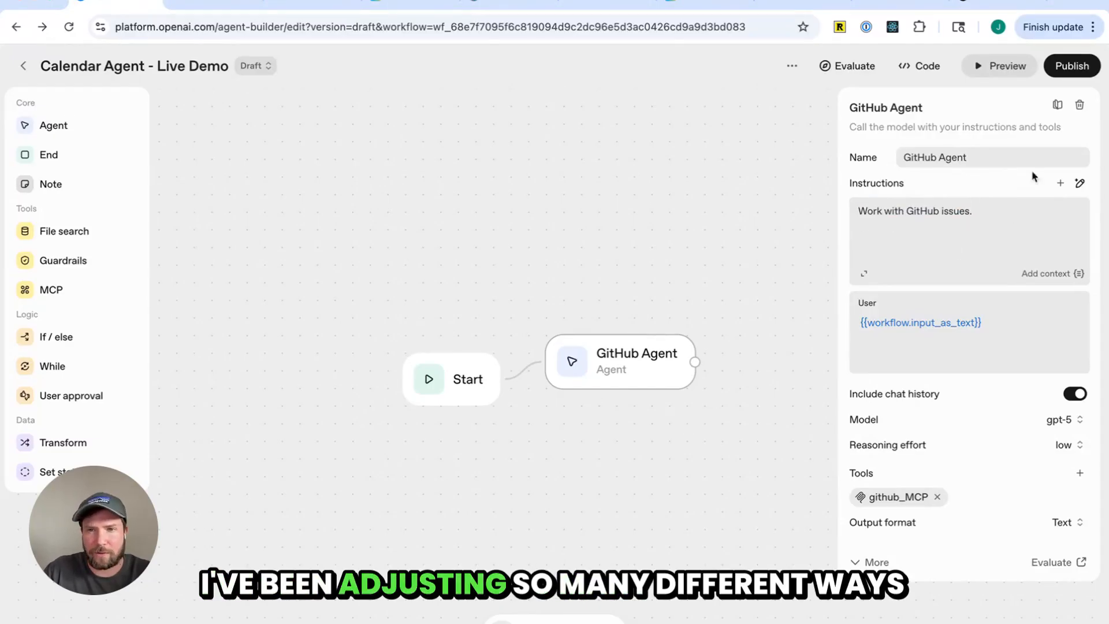
Rename the workflow to GitHub Issues Agent
{"action": "left_click", "coordinate": [794, 66]}
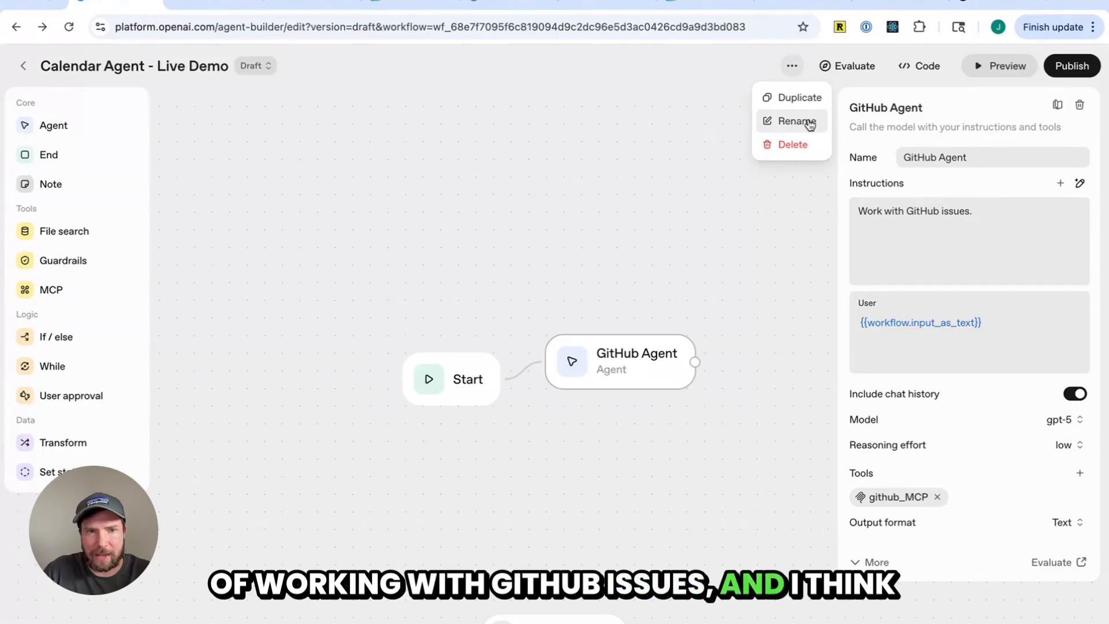
{"action": "left_click", "coordinate": [798, 120]}
{"action": "key", "text": "ctrl+a"}
{"action": "type", "text": "Git"}
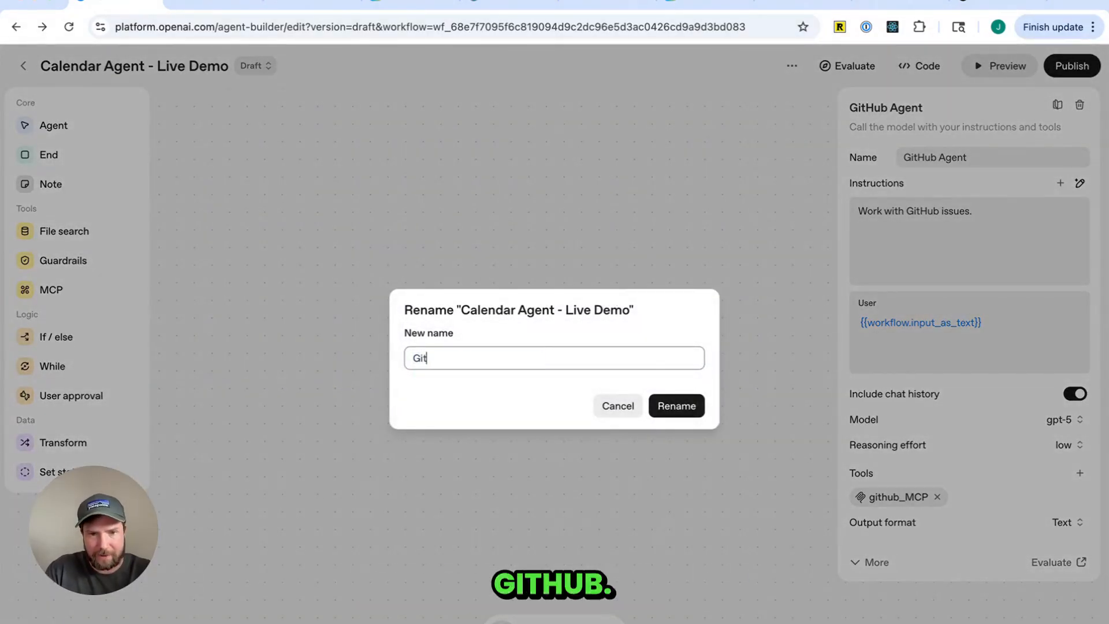
{"action": "type", "text": "Hu"}
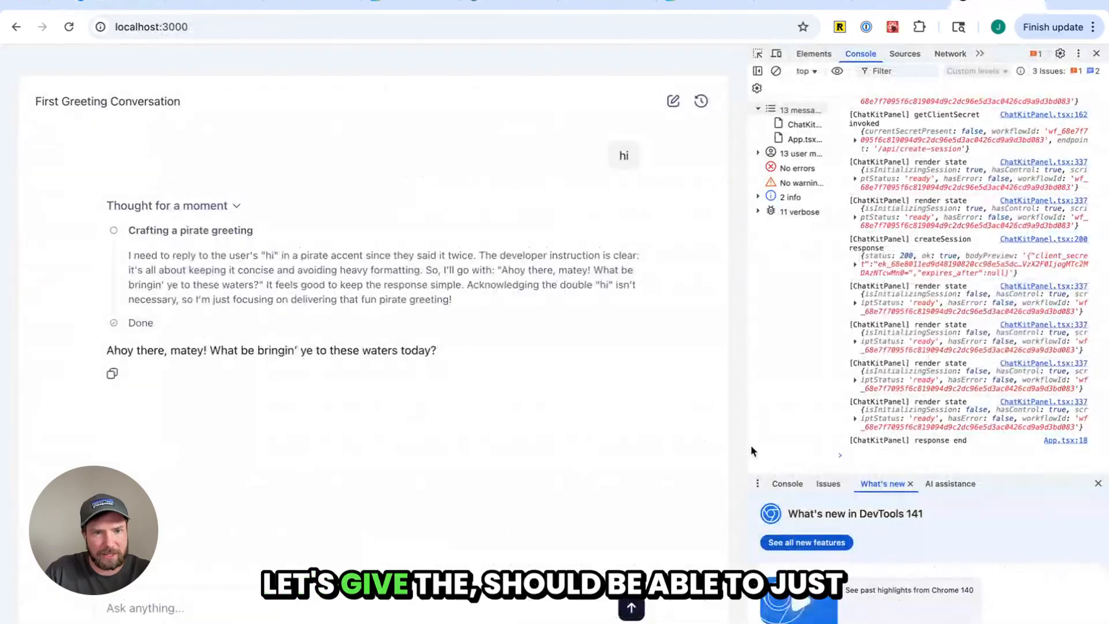
Check the local test app's chat reply and the published workflow version's flagged status
{"action": "key", "text": "super+Tab"}
{"action": "key", "text": "super+Tab"}
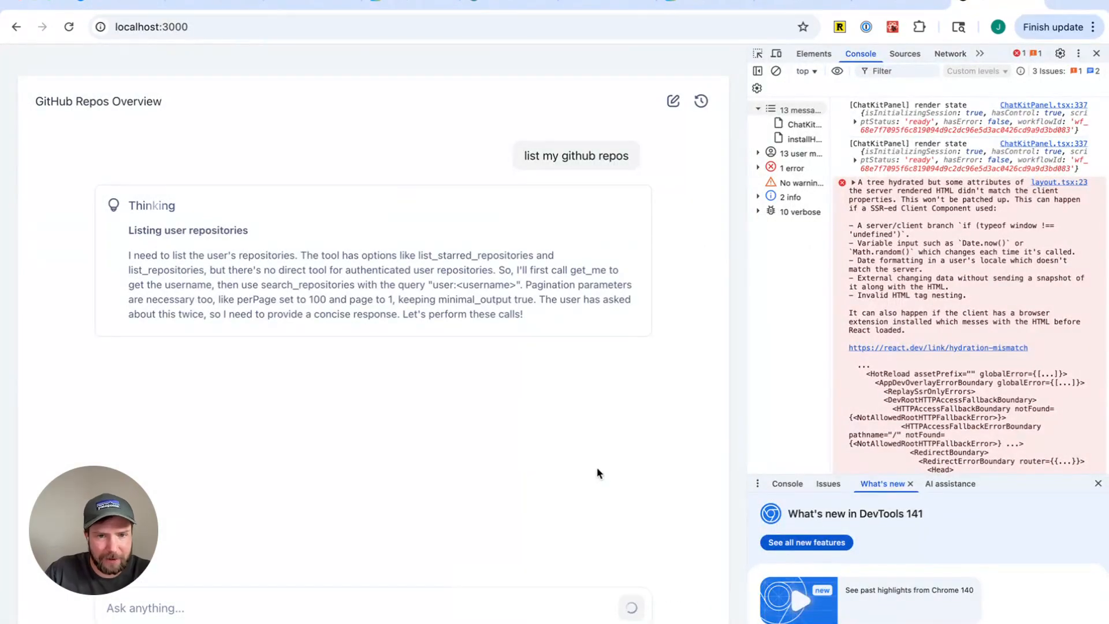
{"action": "left_click_drag", "start_coordinate": [216, 365], "coordinate": [390, 363]}
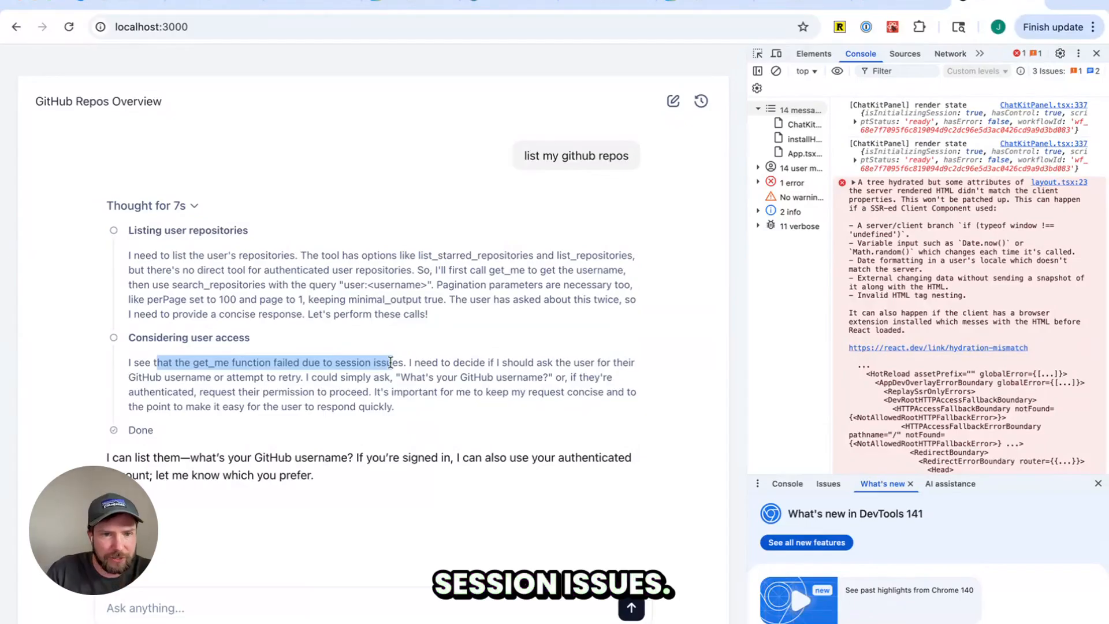
{"action": "key", "text": "super+Tab"}
{"action": "key", "text": "super+Tab"}
{"action": "key", "text": "super+Tab"}
{"action": "key", "text": "super+Tab"}
{"action": "key", "text": "super+Tab"}
{"action": "key", "text": "super+Tab"}
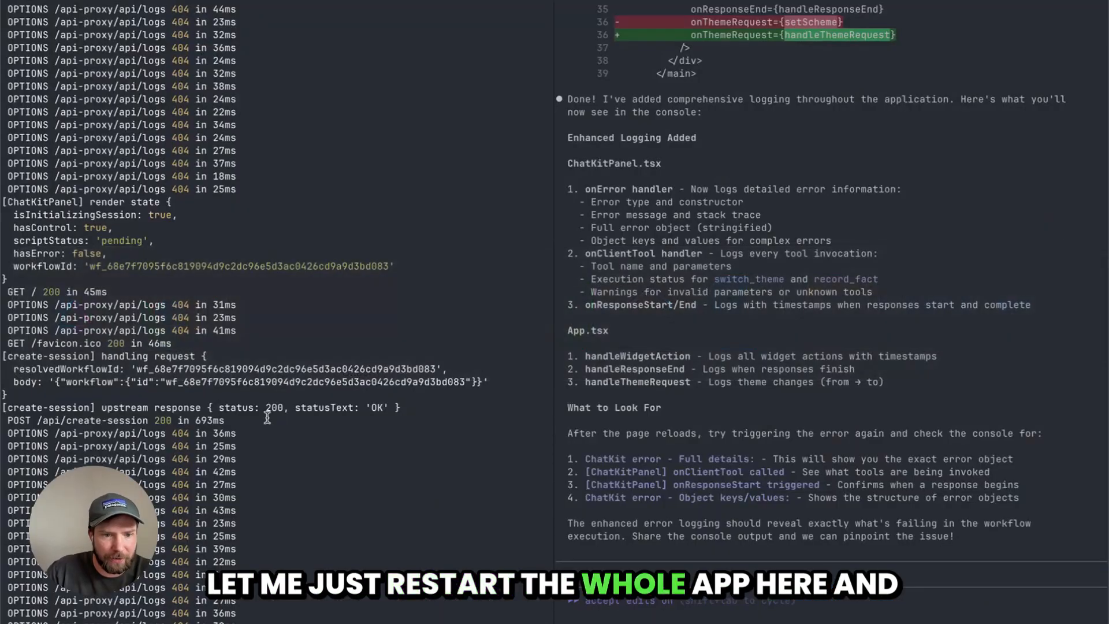
{"action": "key", "text": "super+Tab"}
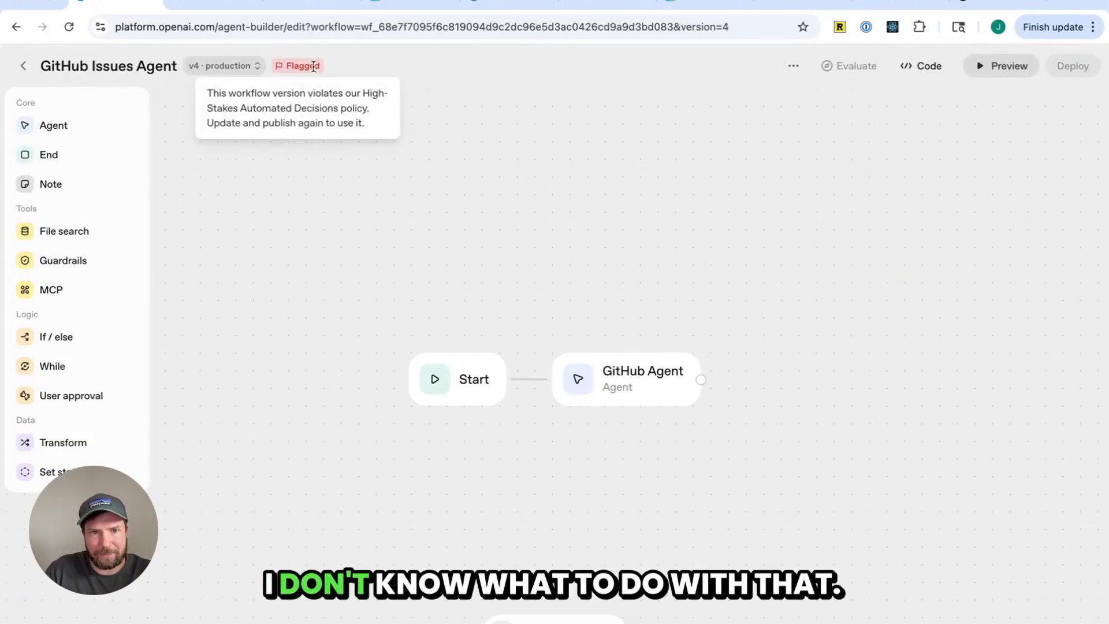
{"action": "mouse_move", "coordinate": [302, 67]}
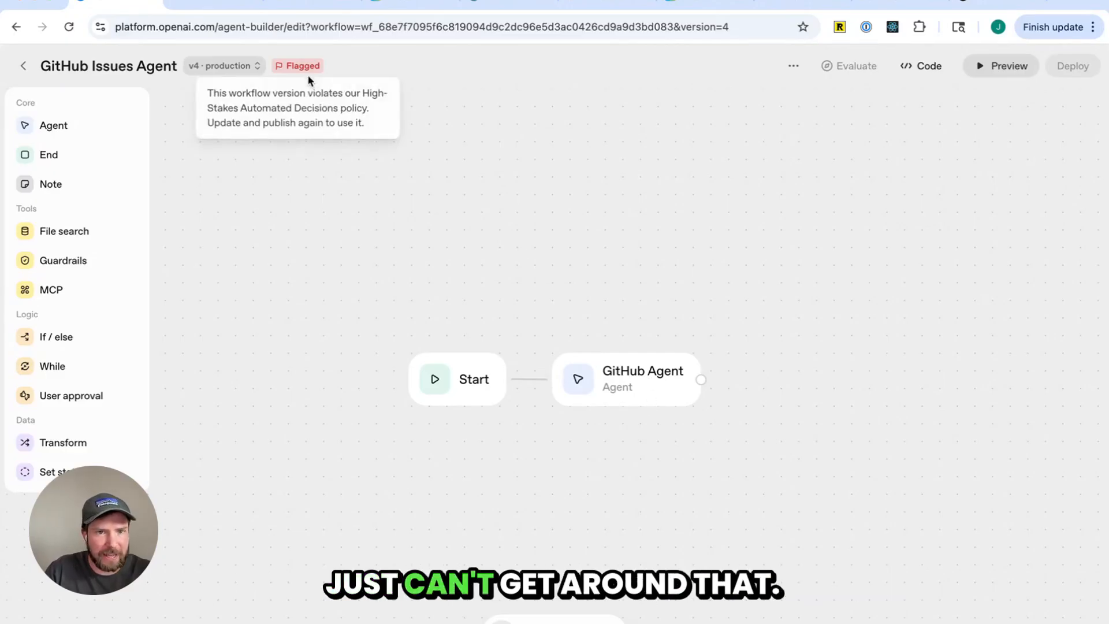
Try setting the github_MCP approval to always require approval for all tool calls, then cancel
{"action": "left_click", "coordinate": [636, 383]}
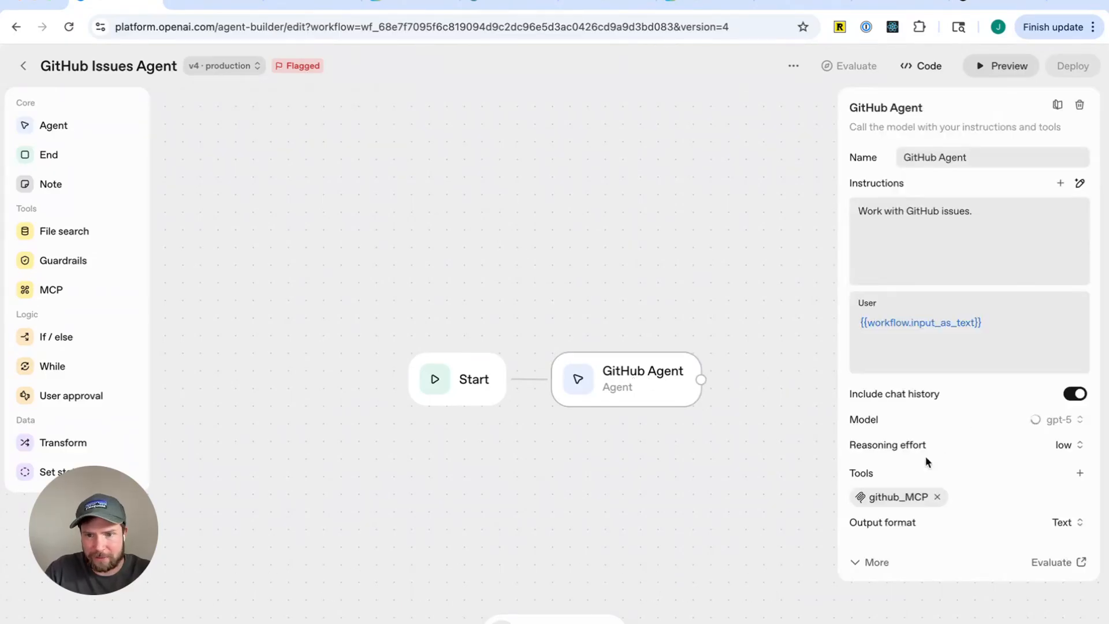
{"action": "left_click", "coordinate": [919, 498]}
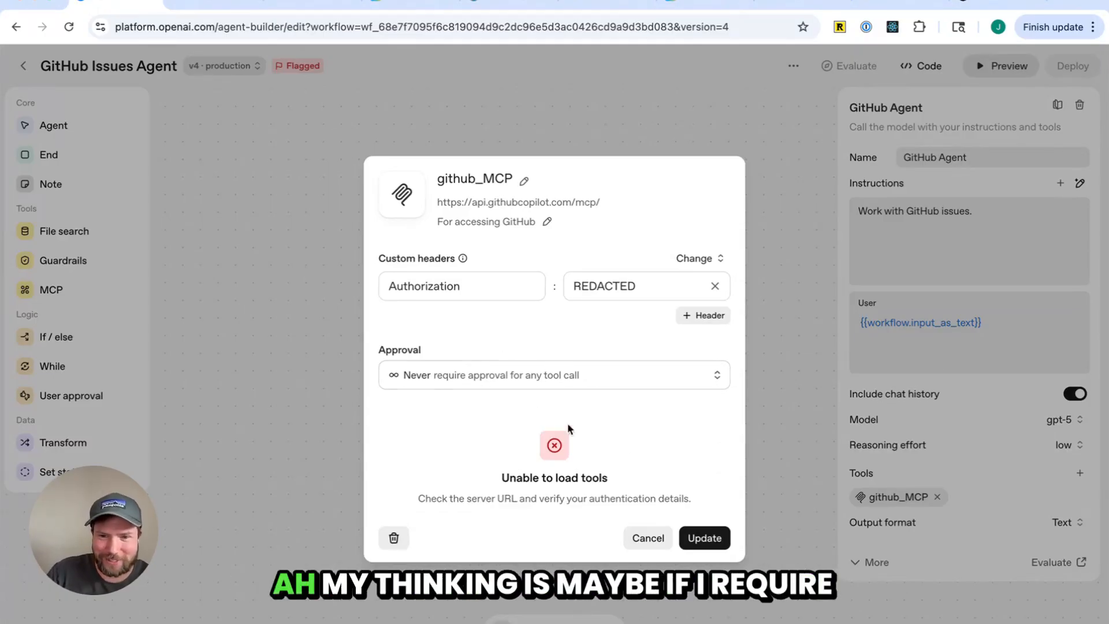
{"action": "left_click", "coordinate": [646, 379]}
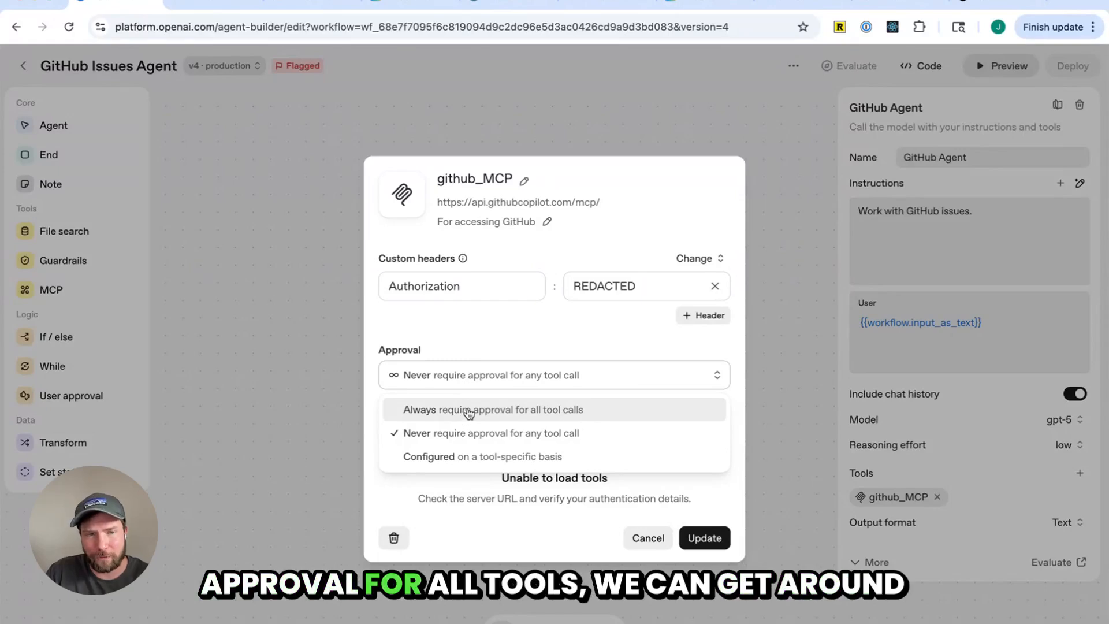
{"action": "left_click", "coordinate": [543, 407]}
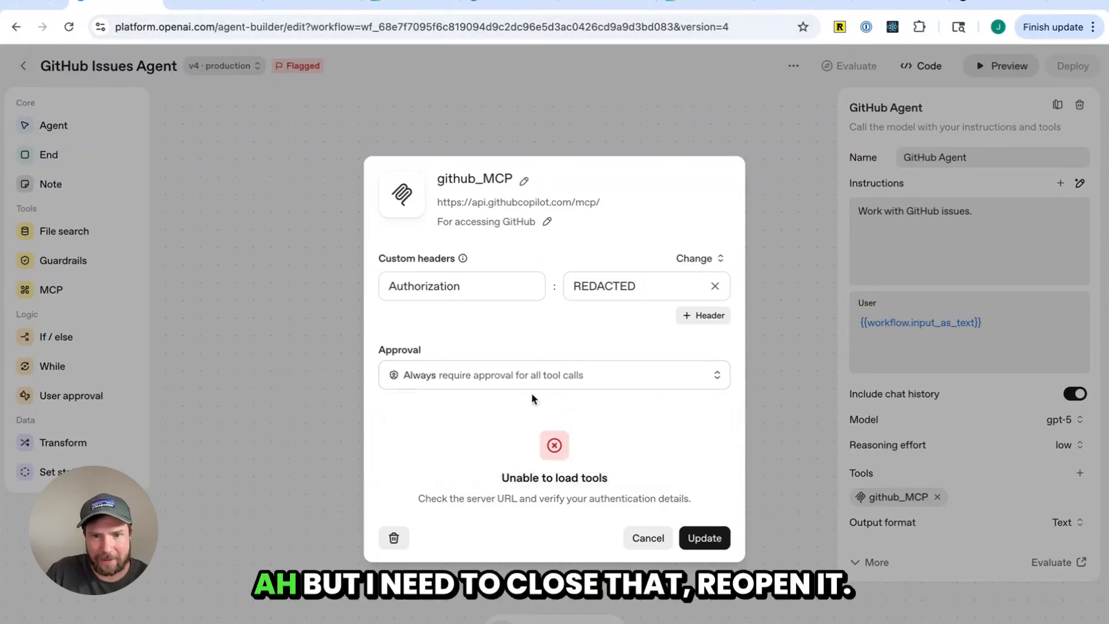
{"action": "left_click", "coordinate": [659, 536]}
Reopen the github_MCP settings and replace the Authorization header value with the GitHub access token from clipboard history
{"action": "left_click", "coordinate": [884, 496]}
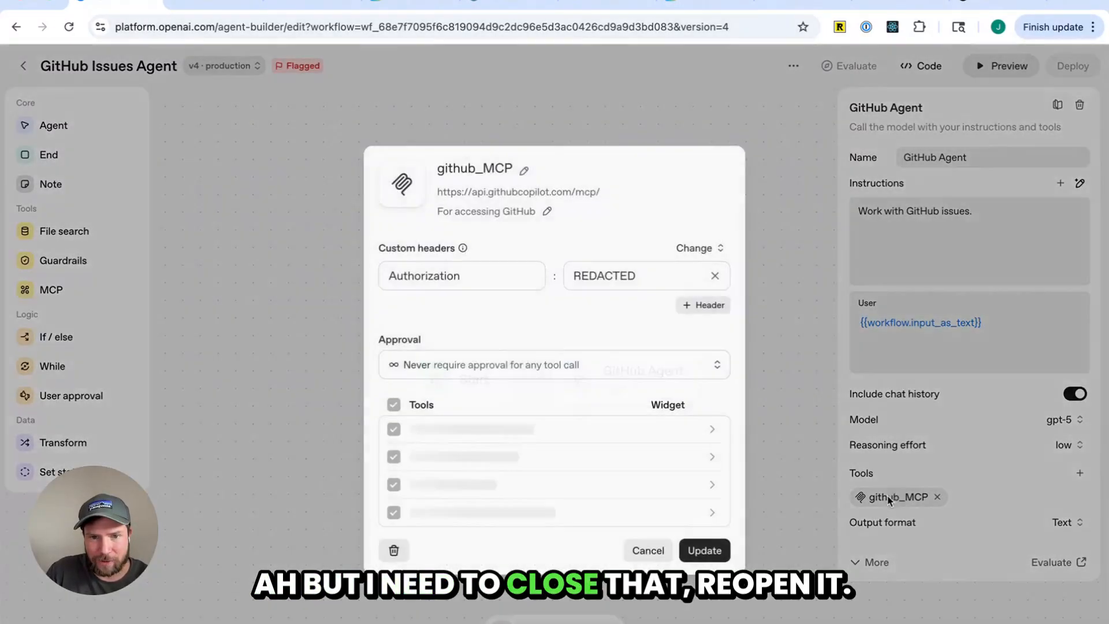
{"action": "left_click", "coordinate": [581, 363]}
{"action": "left_click", "coordinate": [642, 281]}
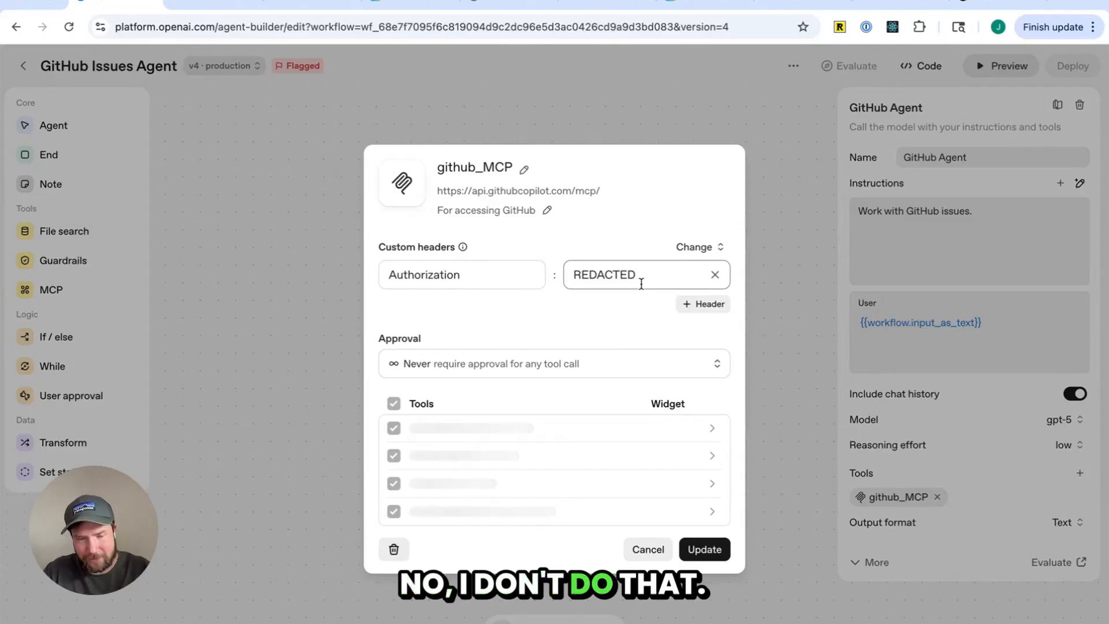
{"action": "key", "text": "super+BackSpace"}
{"action": "key", "text": "super+shift+v"}
{"action": "key", "text": "Down"}
{"action": "key", "text": "Up"}
{"action": "key", "text": "Return"}
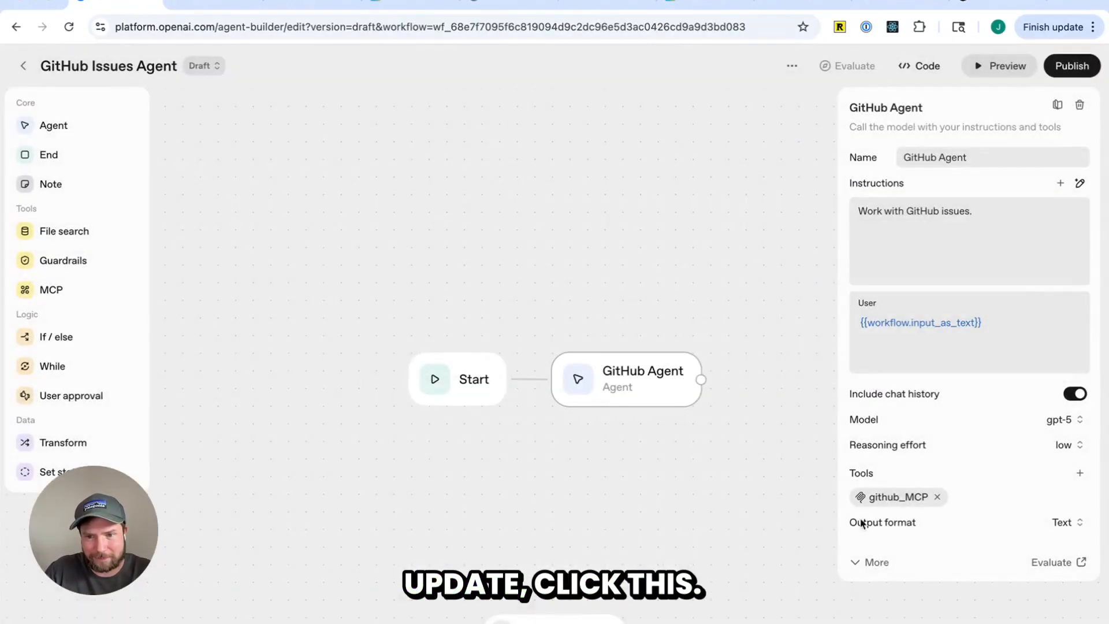
Review the github_MCP tool list and publish a new version of the workflow
{"action": "left_click", "coordinate": [892, 498]}
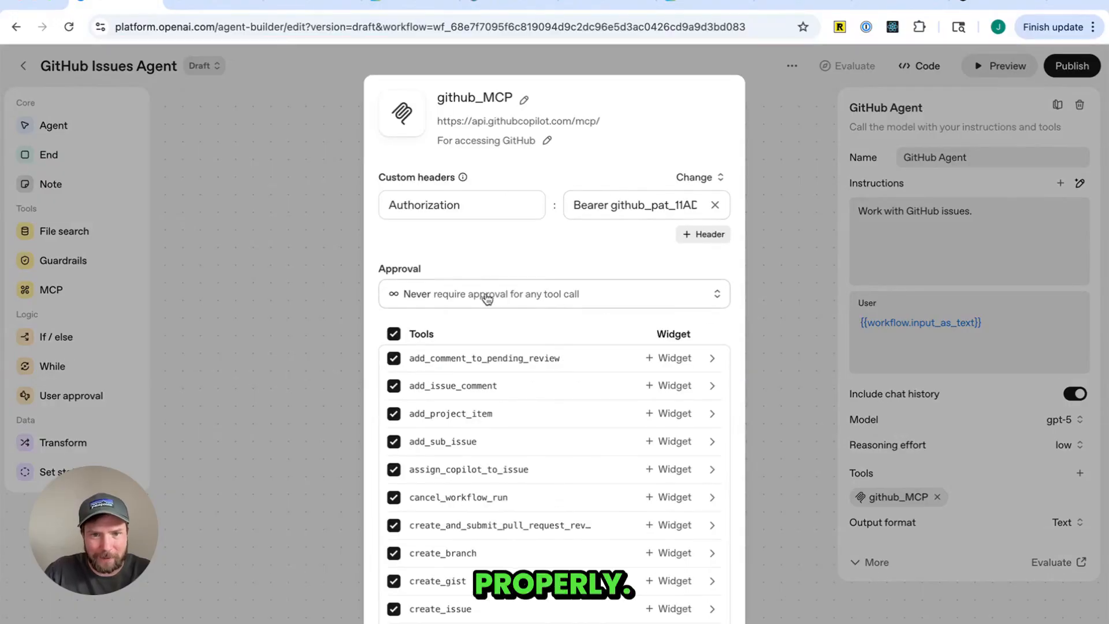
{"action": "scroll", "coordinate": [515, 292], "scroll_direction": "down", "scroll_amount": 1}
{"action": "scroll", "coordinate": [521, 303], "scroll_direction": "down", "scroll_amount": 15}
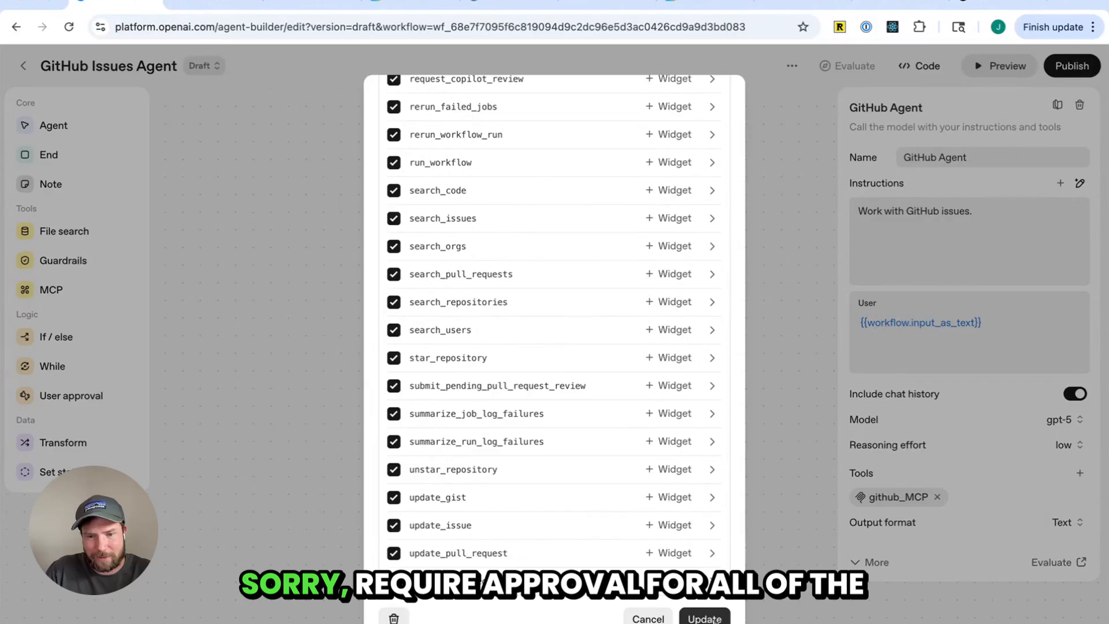
{"action": "scroll", "coordinate": [595, 409], "scroll_direction": "up", "scroll_amount": 15}
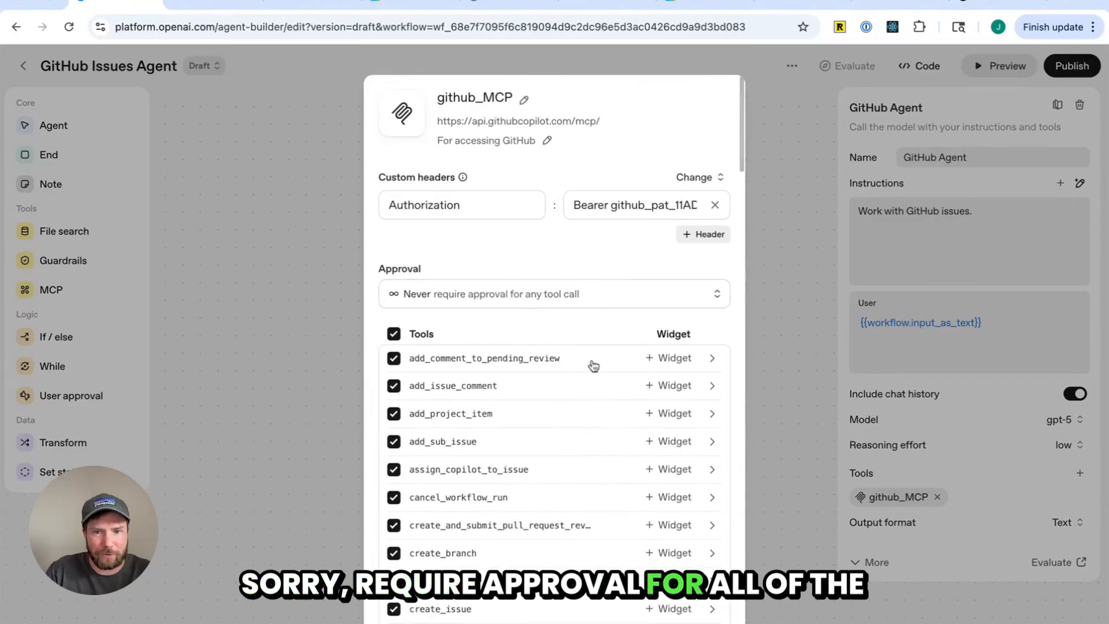
{"action": "scroll", "coordinate": [631, 459], "scroll_direction": "down", "scroll_amount": 8}
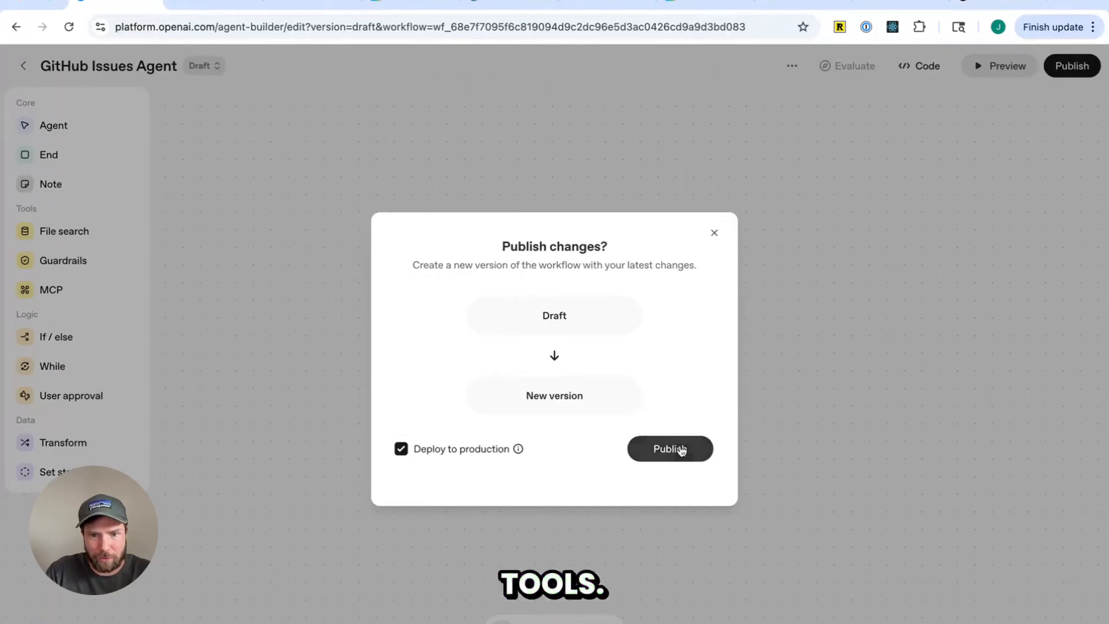
{"action": "left_click", "coordinate": [677, 449]}
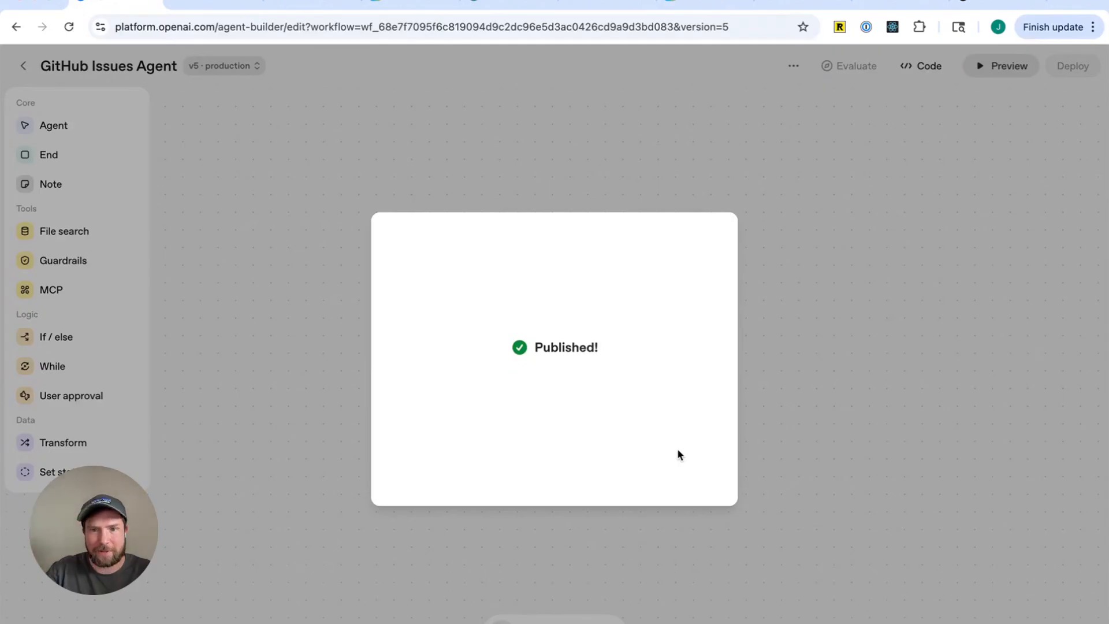
In the local test app chat, tell the agent "You have access in the MCP server"
{"action": "key", "text": "ctrl+shift+Tab"}
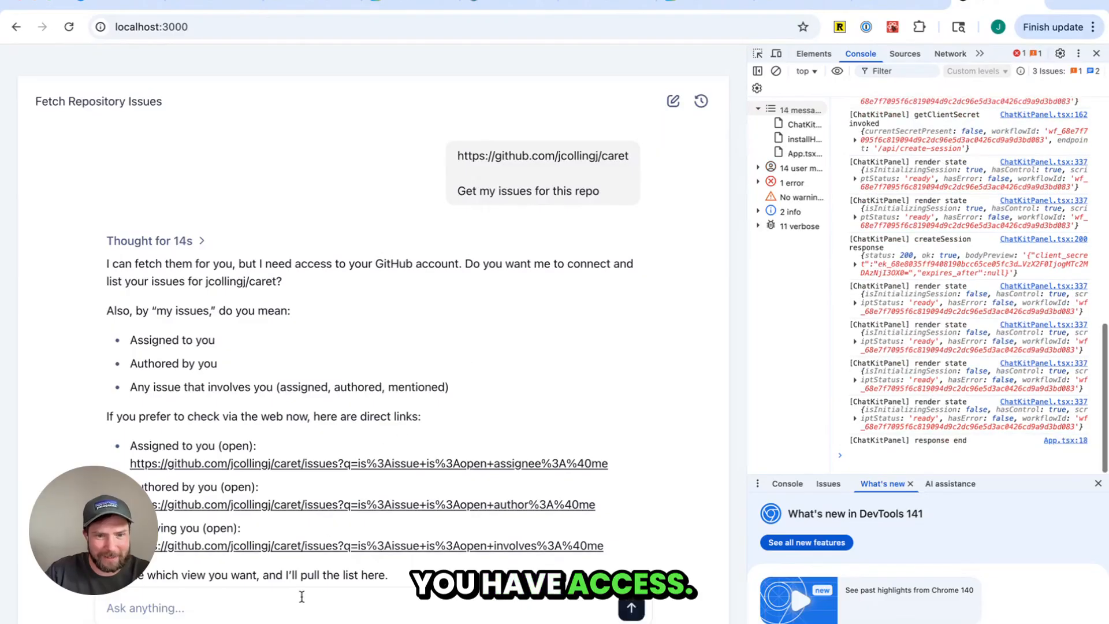
{"action": "type", "text": "You"}
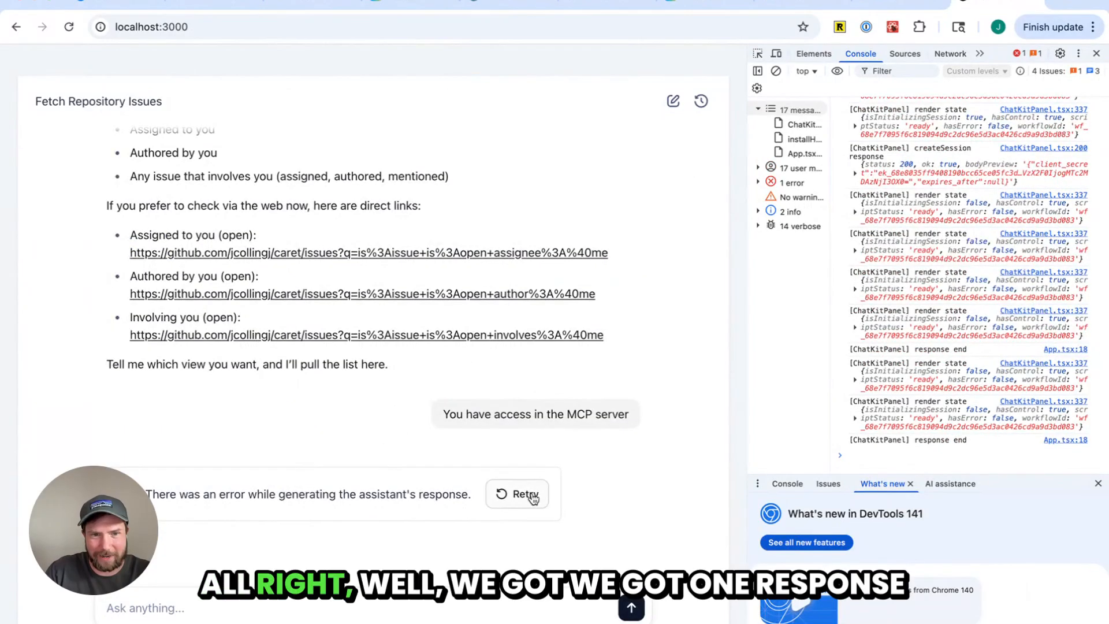
{"action": "scroll", "coordinate": [412, 443], "scroll_direction": "up", "scroll_amount": 3}
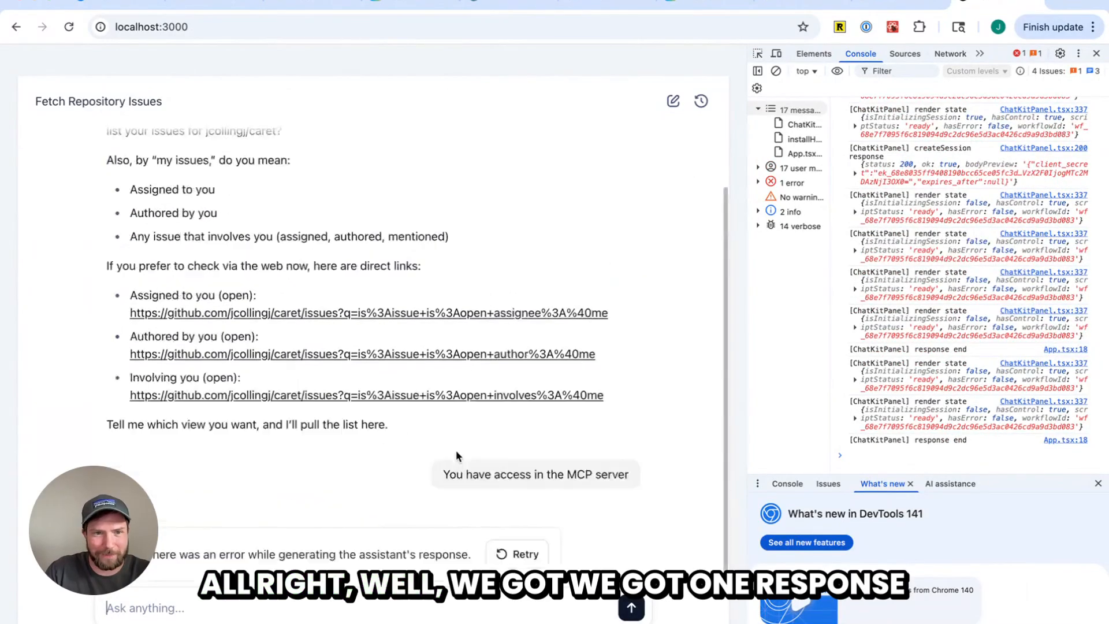
{"action": "scroll", "coordinate": [439, 451], "scroll_direction": "down", "scroll_amount": 1}
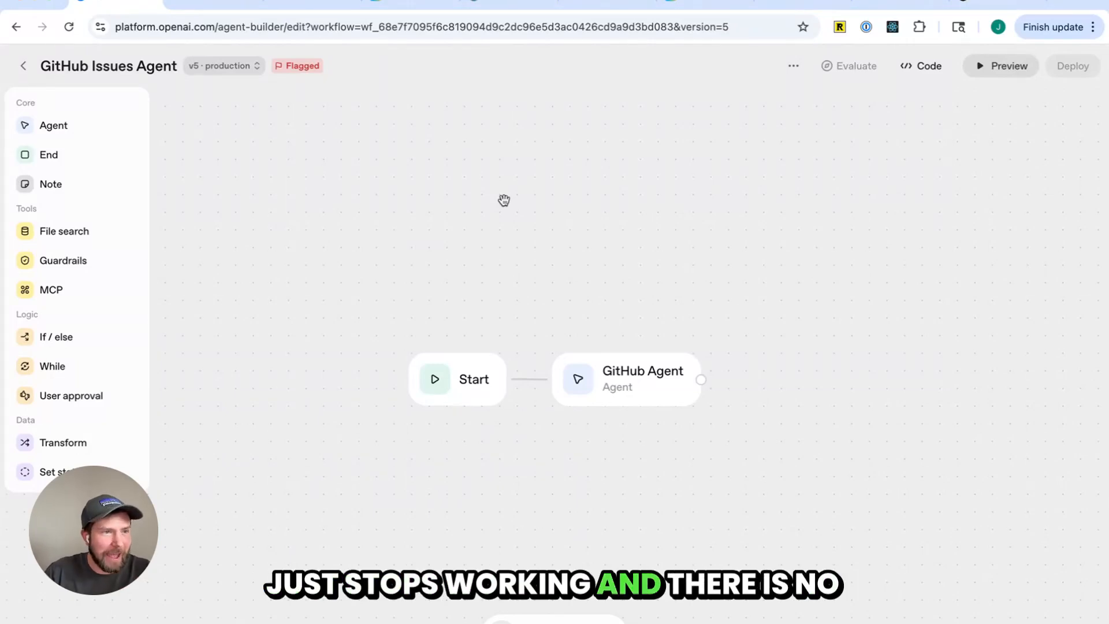
{"action": "key", "text": "super+Tab"}
{"action": "key", "text": "super+Tab"}
{"action": "key", "text": "super+Tab"}
{"action": "key", "text": "super+Tab"}
{"action": "key", "text": "super+Tab"}
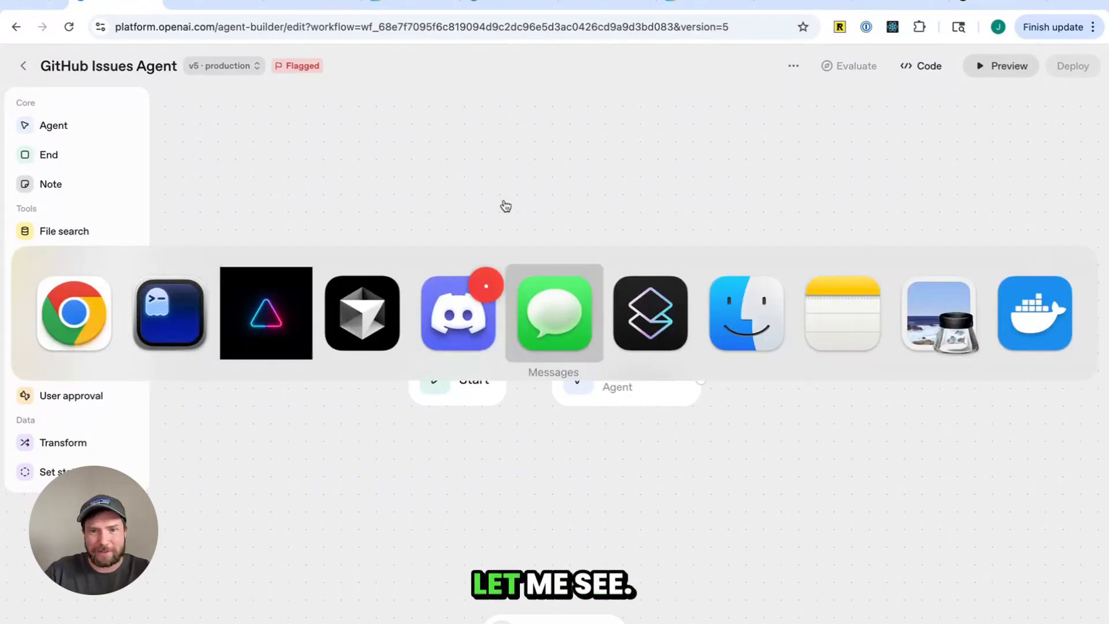
{"action": "key", "text": "super+Tab"}
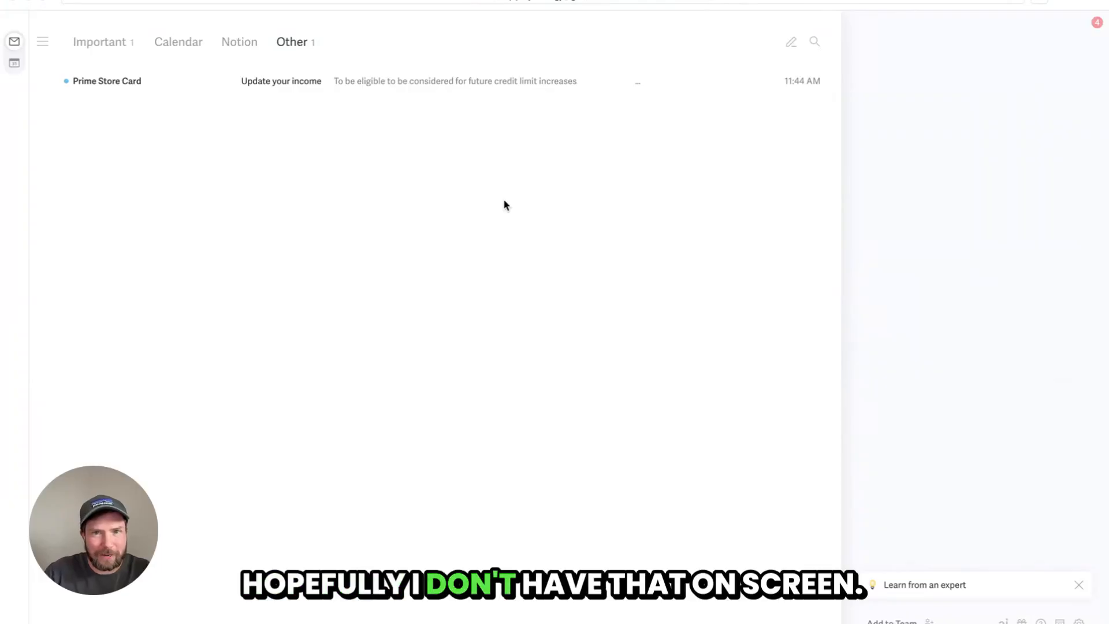
{"action": "key", "text": "super+Tab"}
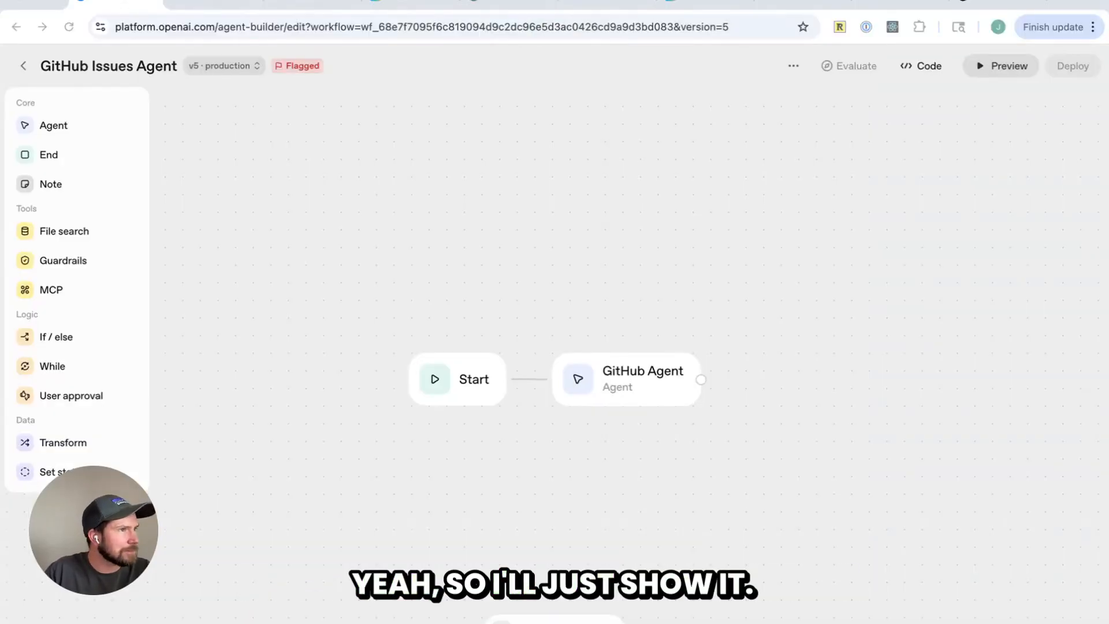
{"action": "key", "text": "super+Tab"}
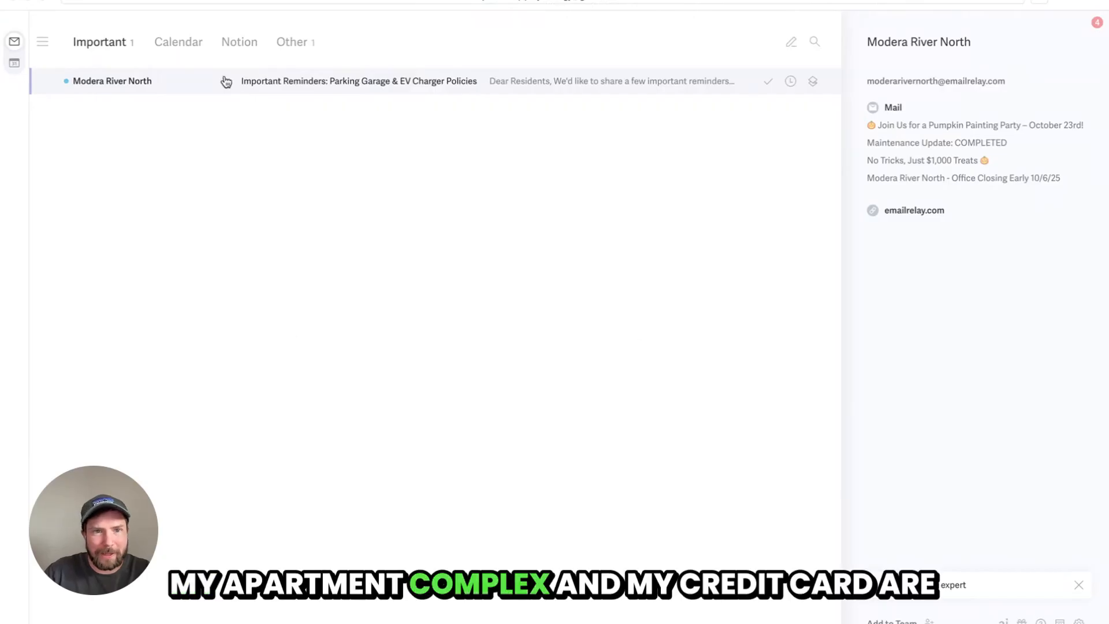
{"action": "left_click", "coordinate": [295, 45]}
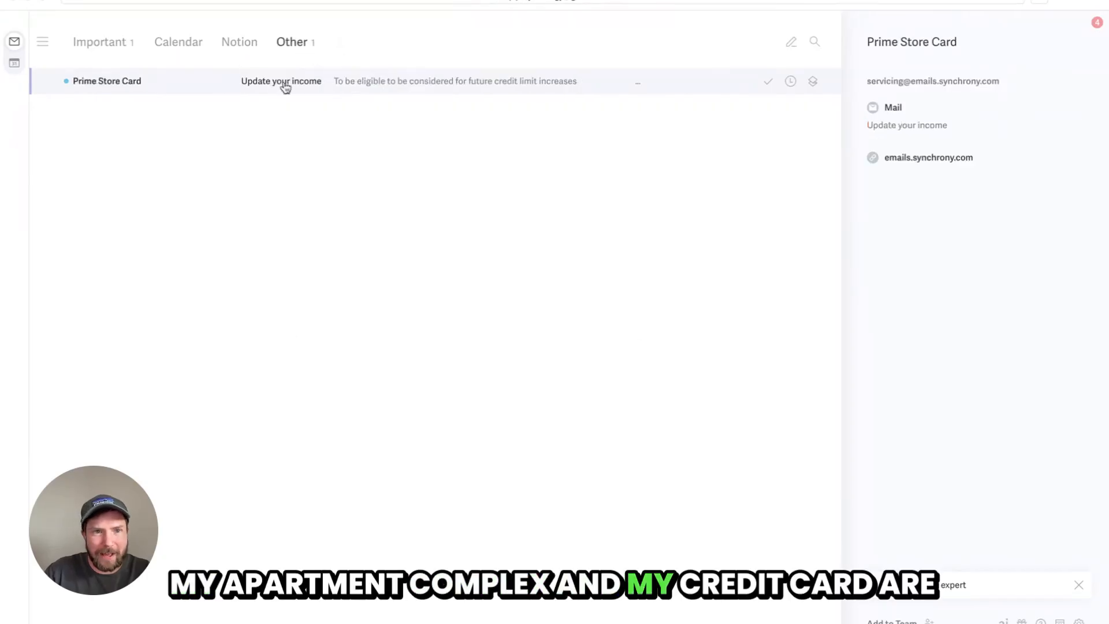
{"action": "left_click", "coordinate": [110, 43]}
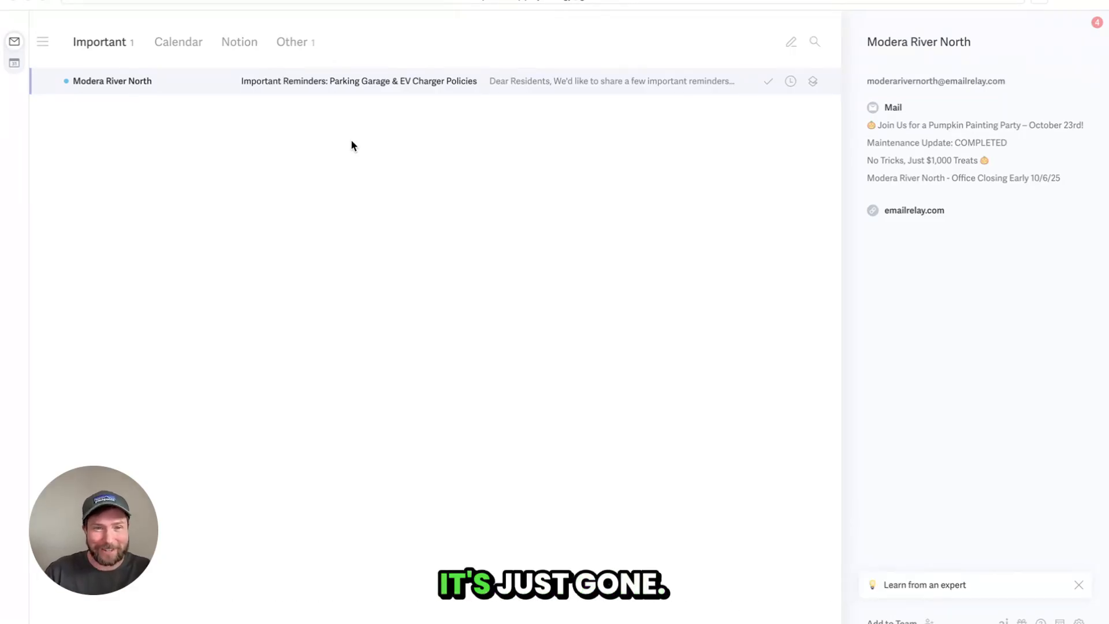
Return to the local test app chat and retry the failed assistant response
{"action": "key", "text": "super+Tab"}
{"action": "key", "text": "ctrl+shift+Tab"}
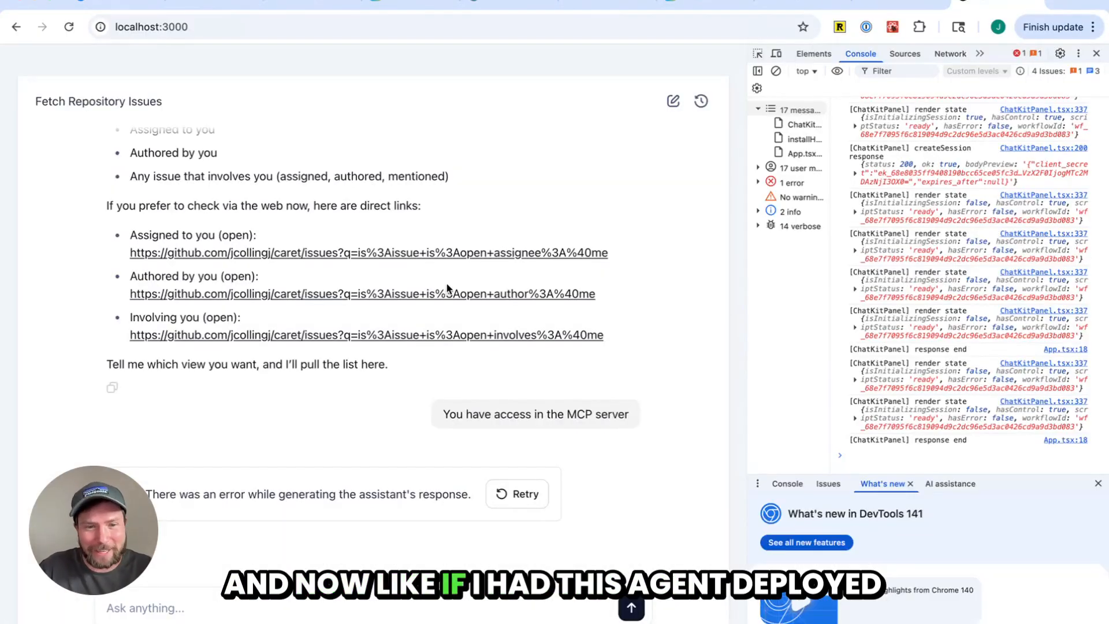
{"action": "left_click", "coordinate": [370, 604]}
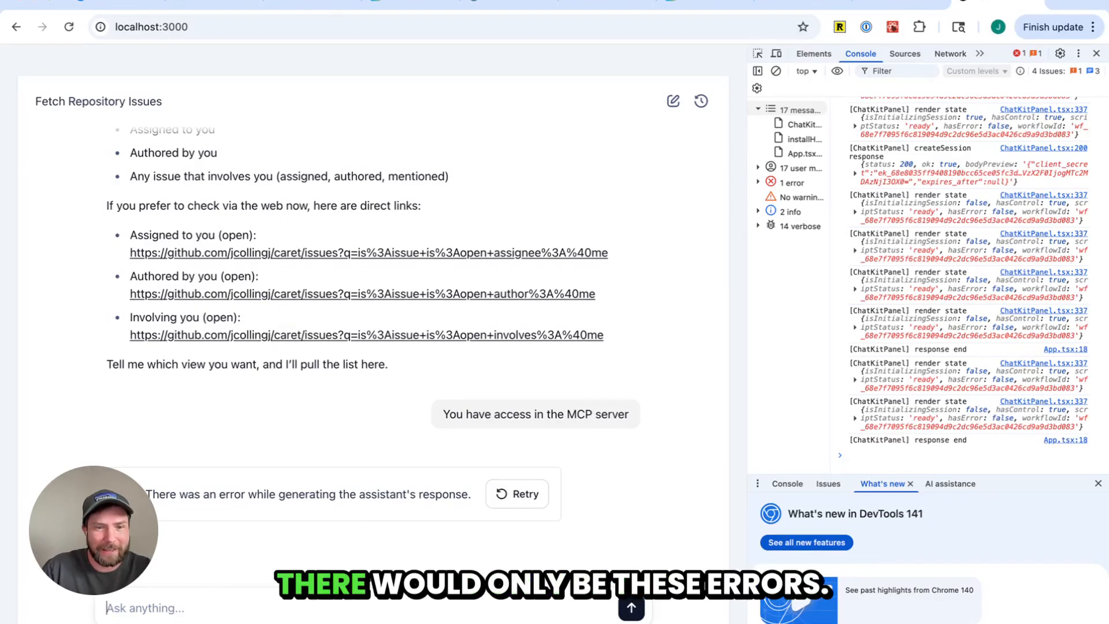
{"action": "left_click", "coordinate": [511, 494]}
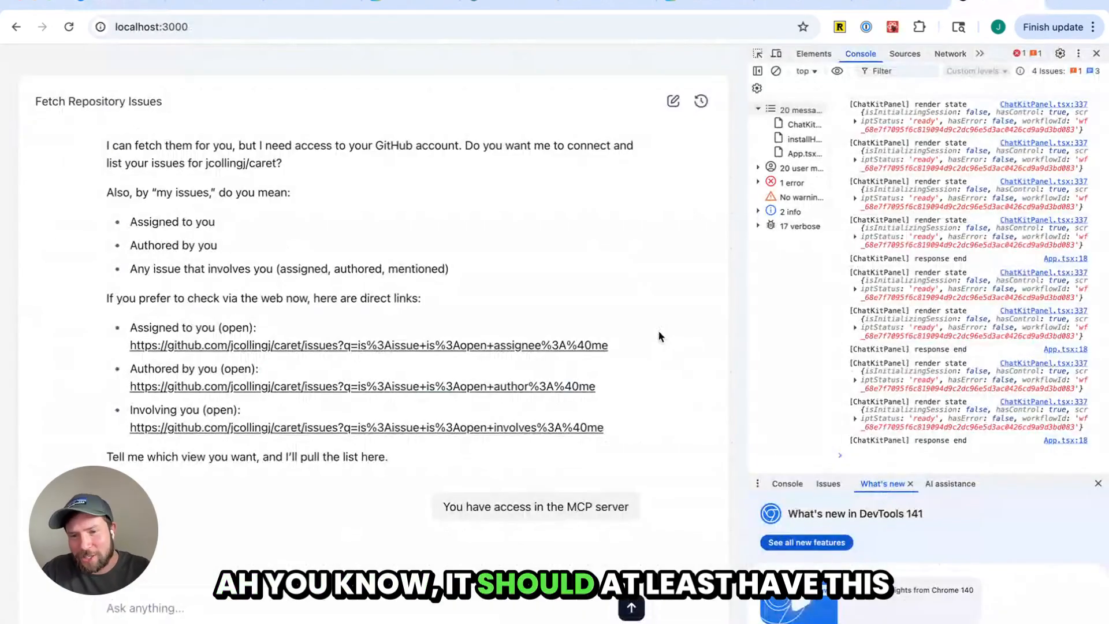
Switch to the code editor and examine the useChatKit hook configuration and onError handler in ChatKitPanel.tsx
{"action": "key", "text": "super+Tab"}
{"action": "key", "text": "super+Tab"}
{"action": "key", "text": "super+Tab"}
{"action": "key", "text": "super+Tab"}
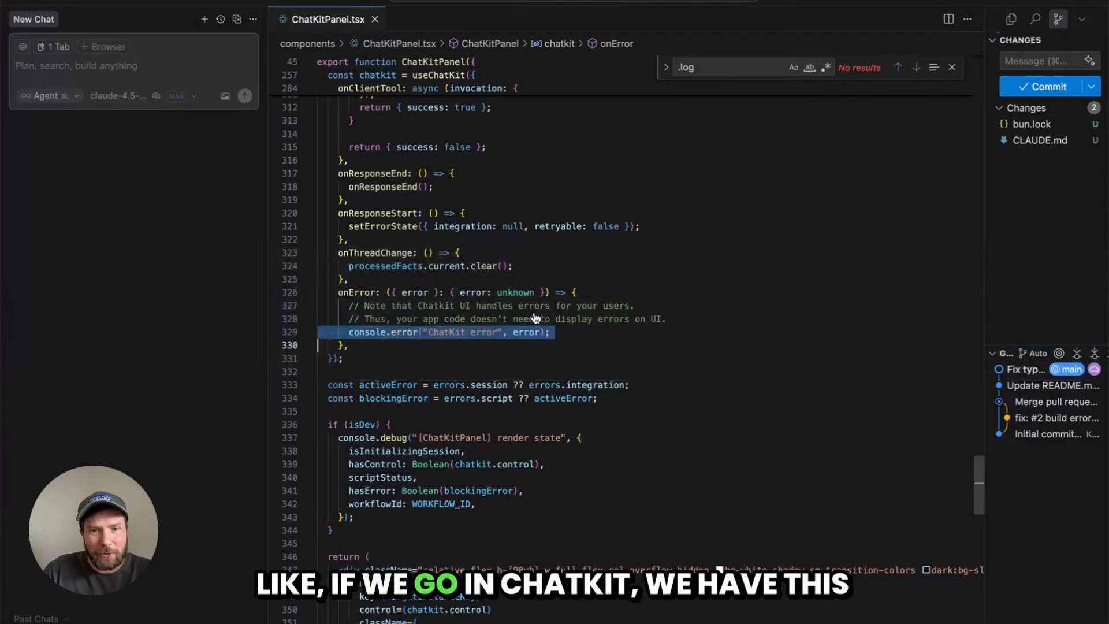
{"action": "left_click", "coordinate": [536, 319]}
{"action": "scroll", "coordinate": [462, 312], "scroll_direction": "up", "scroll_amount": 10}
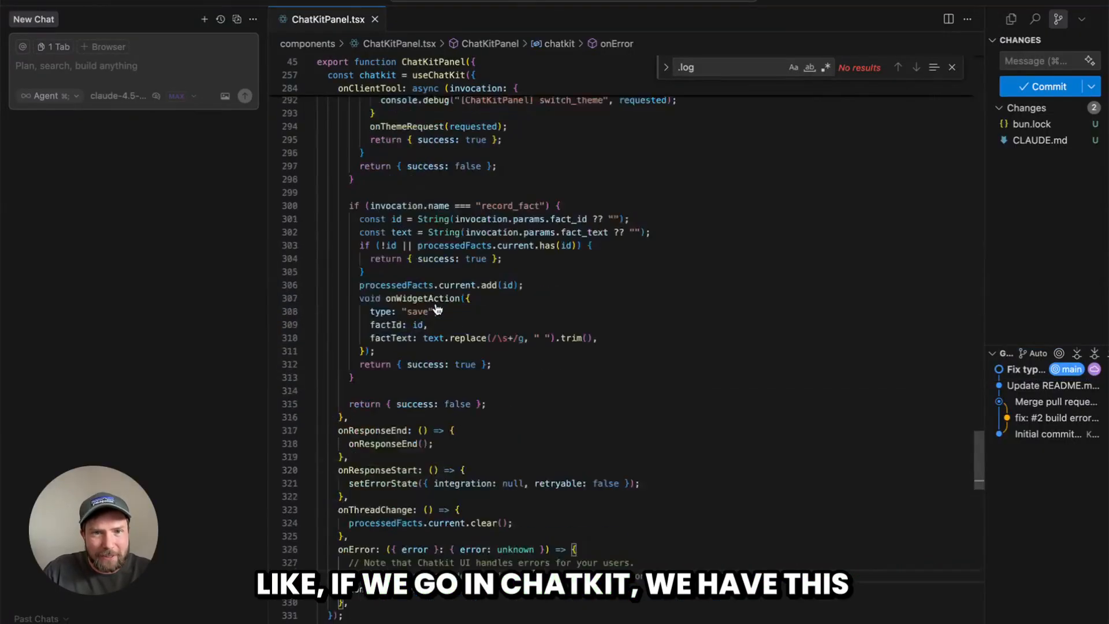
{"action": "scroll", "coordinate": [440, 308], "scroll_direction": "up", "scroll_amount": 2}
{"action": "double_click", "coordinate": [438, 298]}
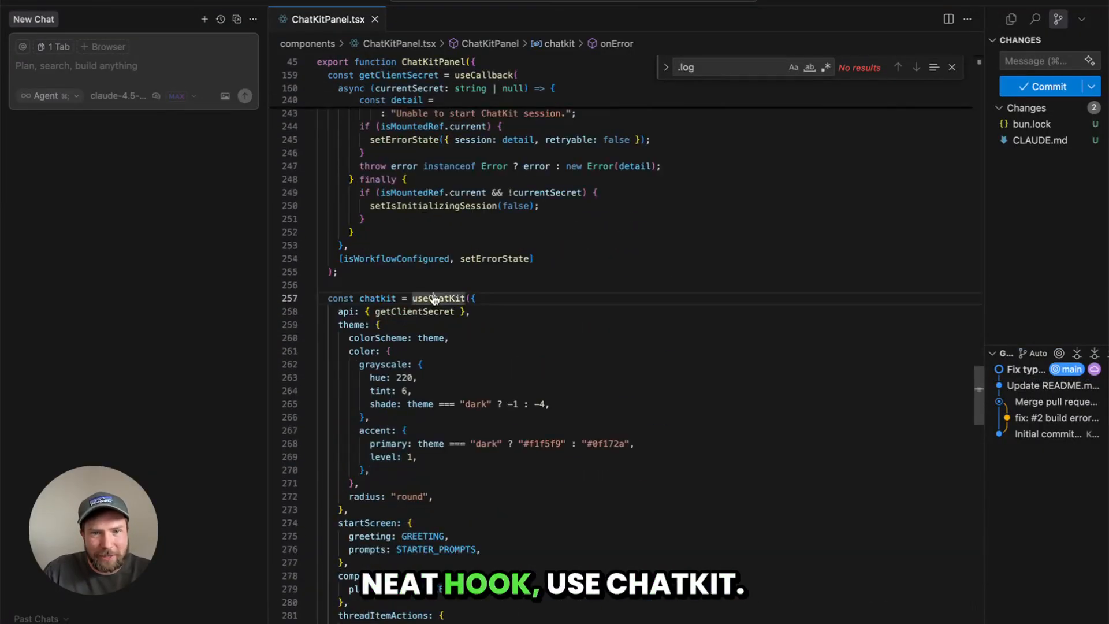
{"action": "double_click", "coordinate": [414, 312]}
{"action": "scroll", "coordinate": [462, 323], "scroll_direction": "down", "scroll_amount": 7}
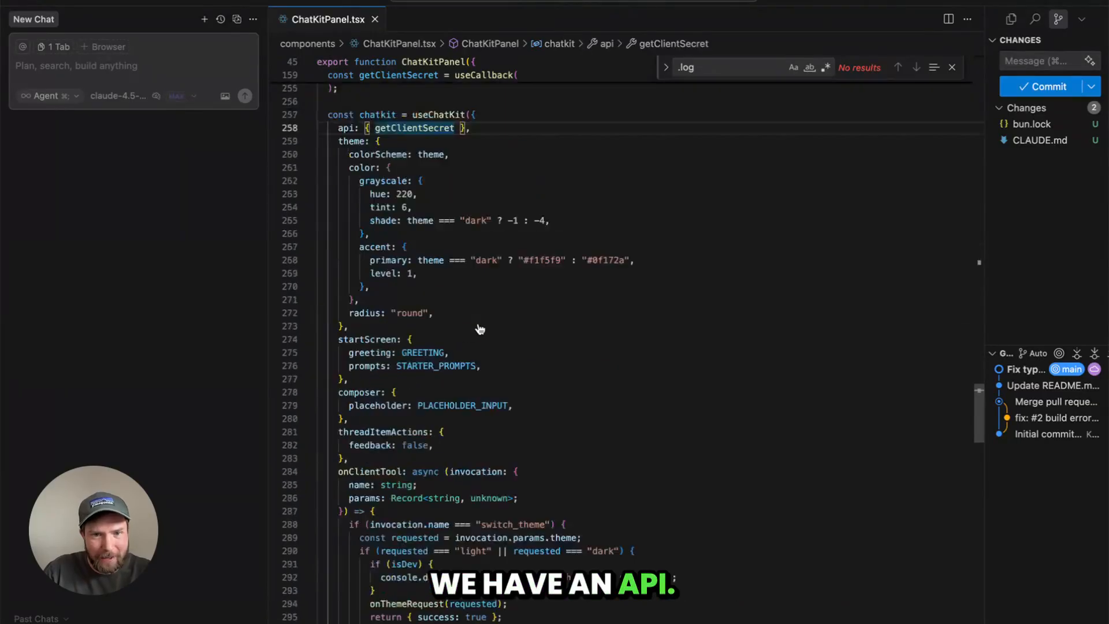
{"action": "scroll", "coordinate": [505, 350], "scroll_direction": "down", "scroll_amount": 4}
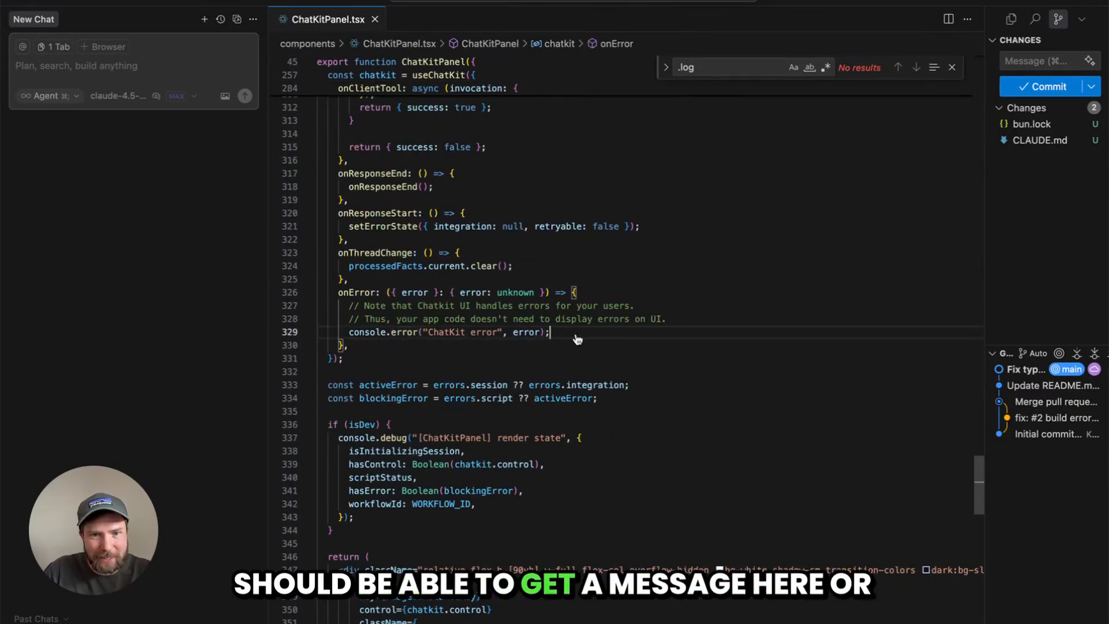
{"action": "triple_click", "coordinate": [392, 333]}
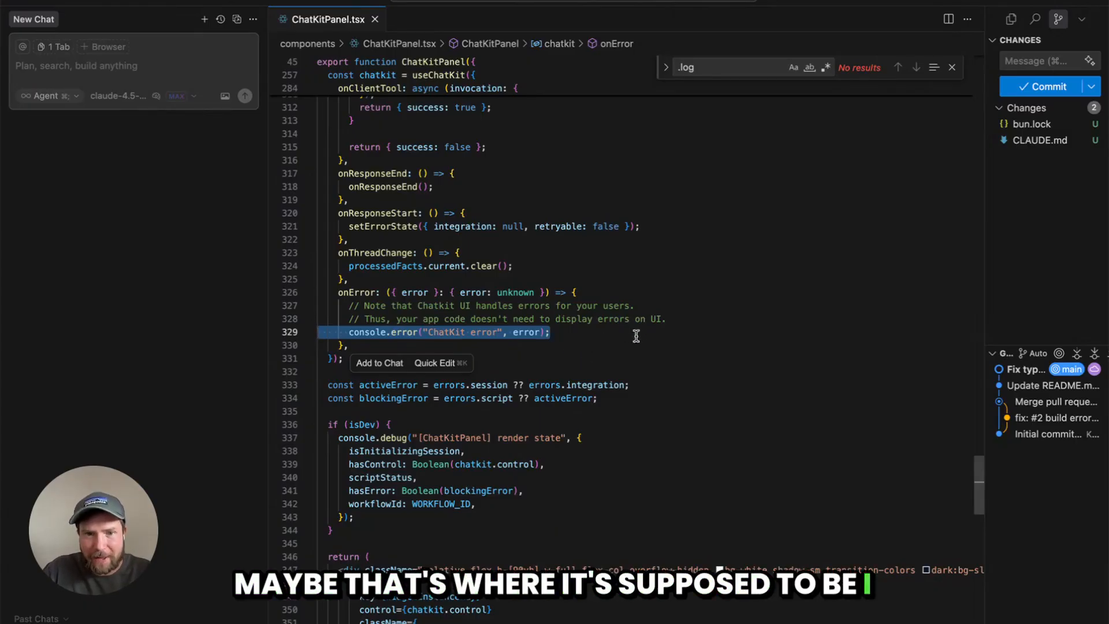
Open the file explorer and open route.ts under app/api/create-session
{"action": "key", "text": "super+Tab"}
{"action": "key", "text": "super+Tab"}
{"action": "key", "text": "super+Tab"}
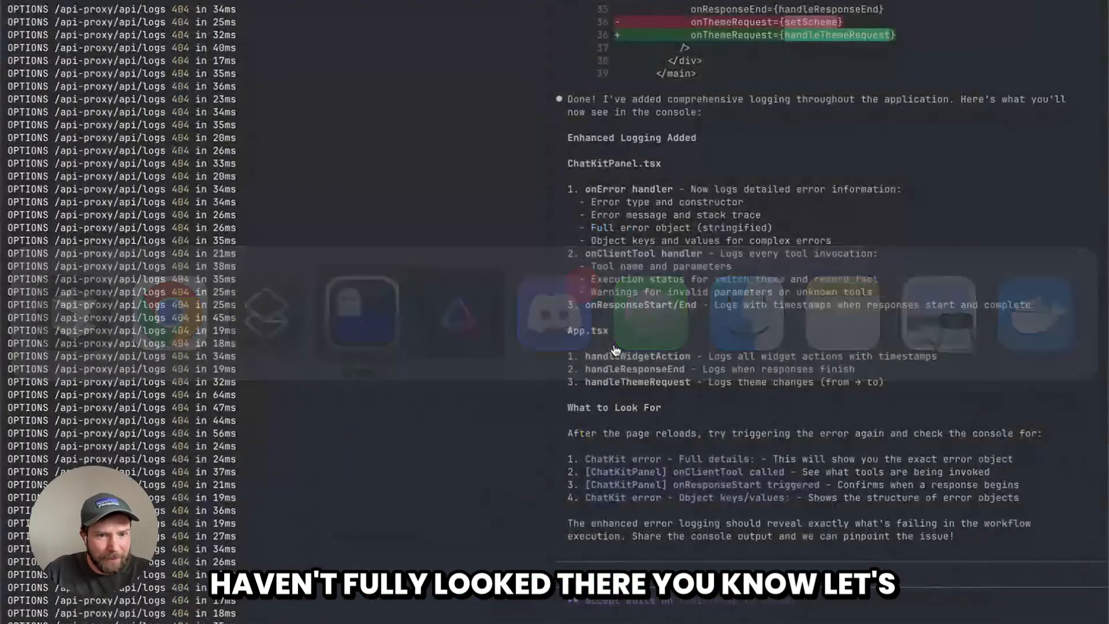
{"action": "key", "text": "super+Tab"}
{"action": "left_click", "coordinate": [1012, 22]}
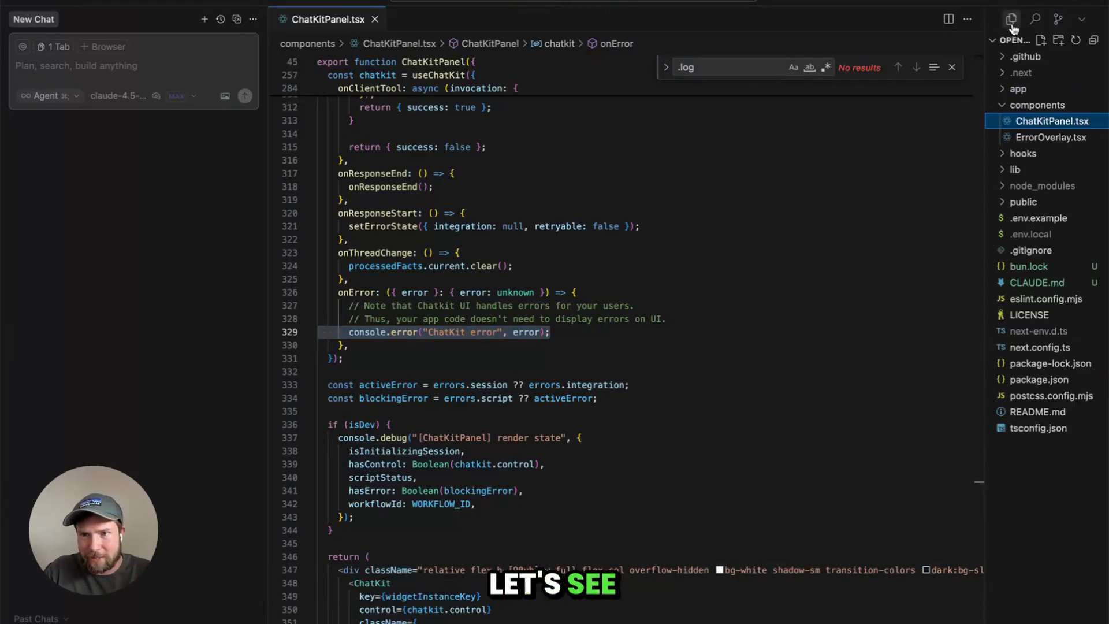
{"action": "key", "text": "super+Tab"}
{"action": "key", "text": "super+Tab"}
{"action": "key", "text": "Escape"}
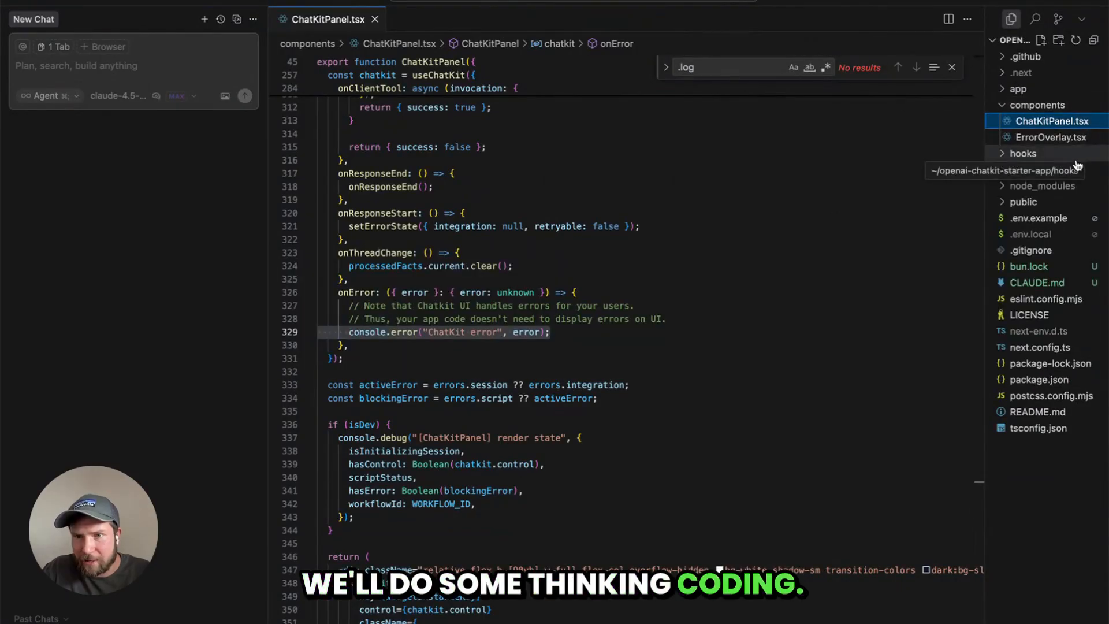
{"action": "left_click", "coordinate": [1057, 169]}
{"action": "left_click", "coordinate": [1018, 89]}
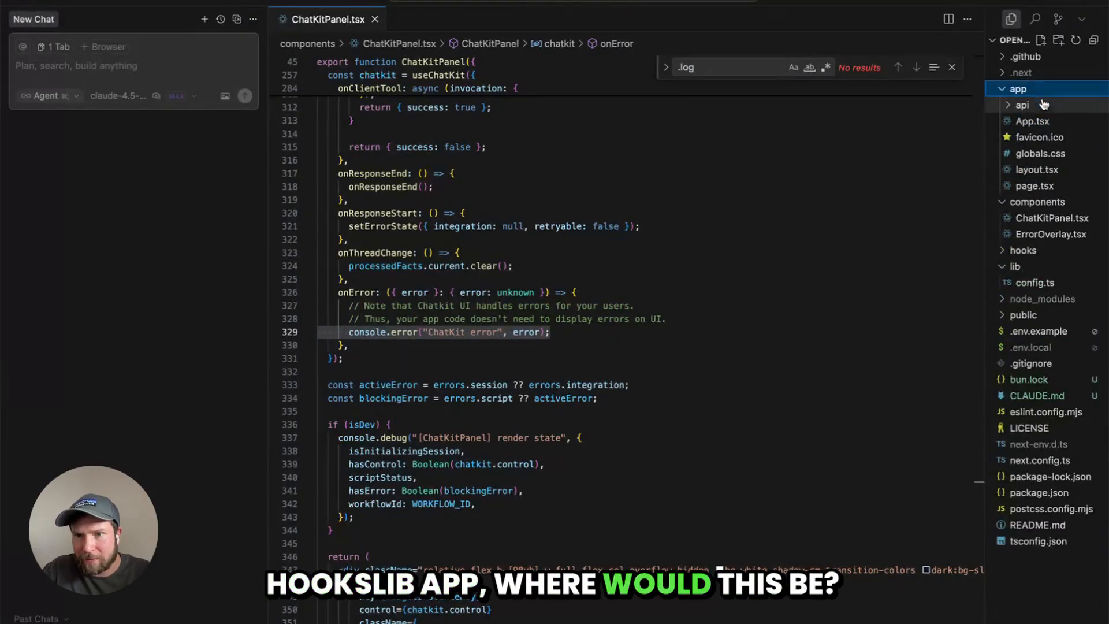
{"action": "left_click", "coordinate": [1034, 105]}
{"action": "left_click", "coordinate": [1039, 121]}
Scroll through route.ts to examine how the create-session endpoint handles and logs errors
{"action": "scroll", "coordinate": [720, 406], "scroll_direction": "down", "scroll_amount": 4}
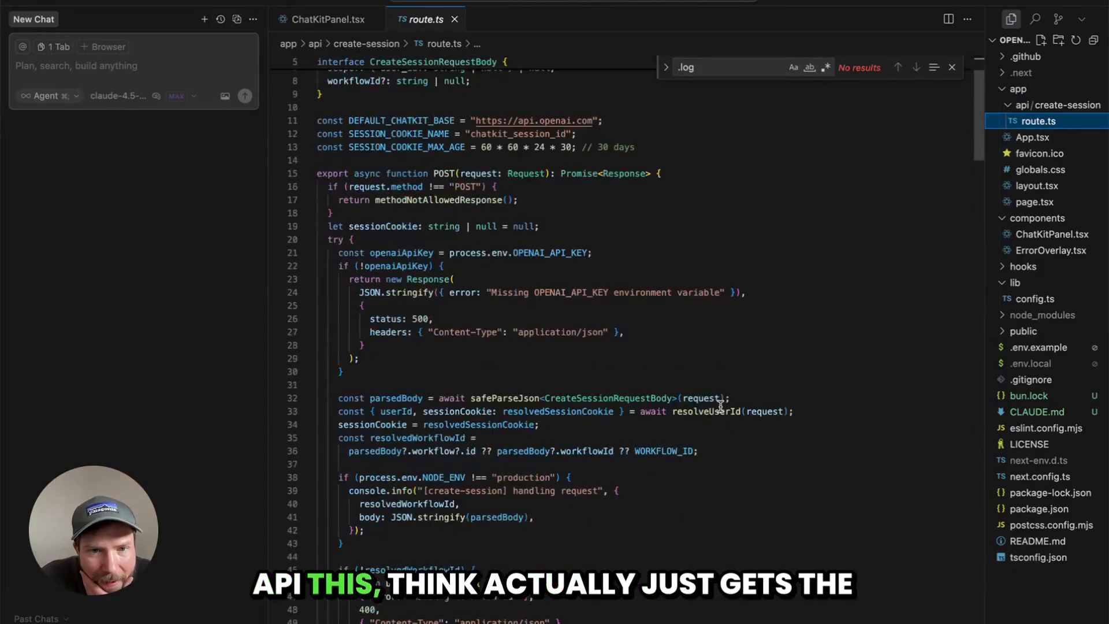
{"action": "scroll", "coordinate": [696, 411], "scroll_direction": "down", "scroll_amount": 14}
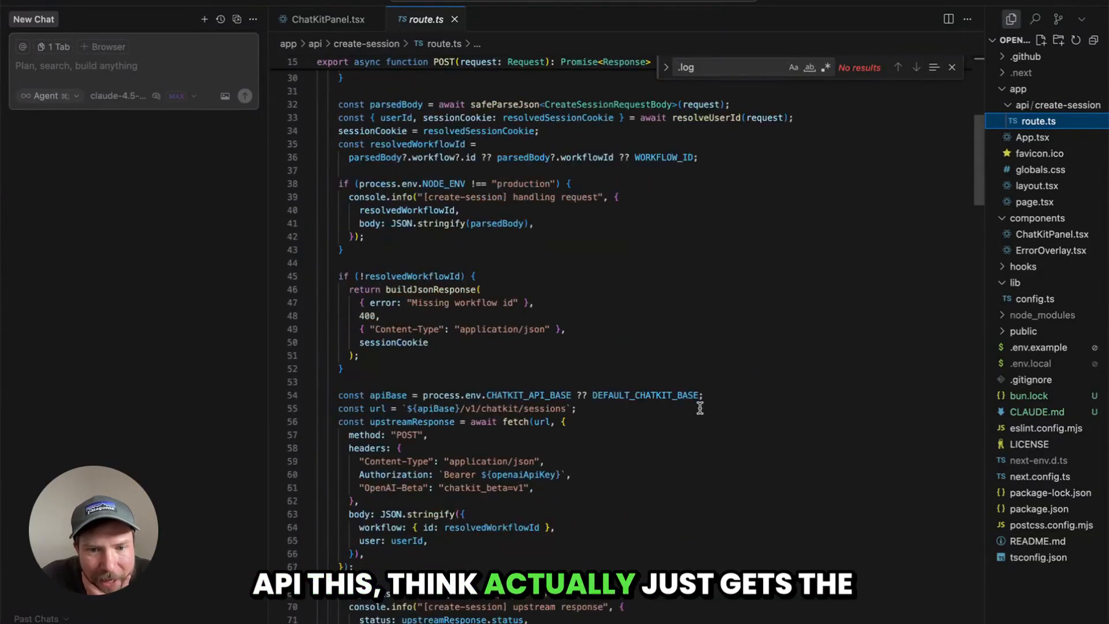
{"action": "scroll", "coordinate": [700, 408], "scroll_direction": "down", "scroll_amount": 9}
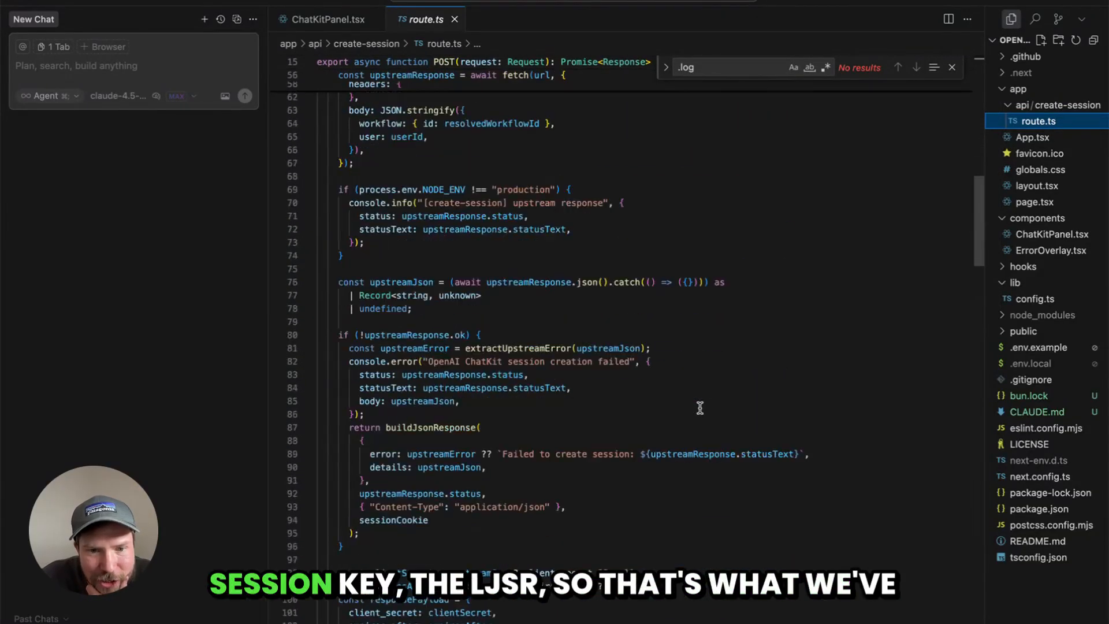
{"action": "scroll", "coordinate": [701, 408], "scroll_direction": "up", "scroll_amount": 20}
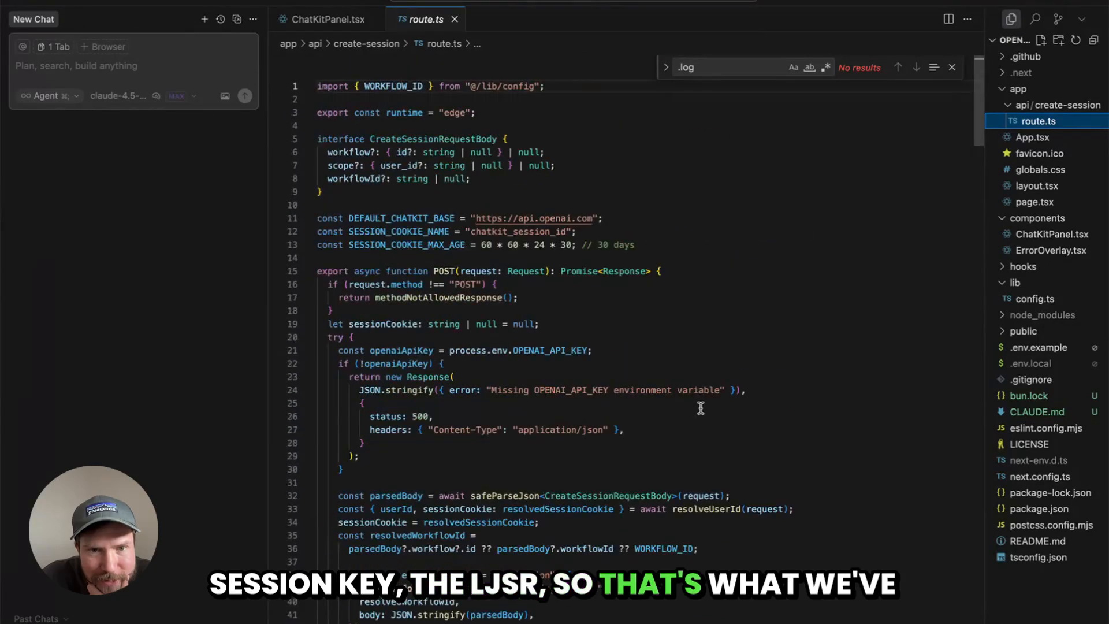
{"action": "scroll", "coordinate": [702, 408], "scroll_direction": "down", "scroll_amount": 17}
{"action": "scroll", "coordinate": [701, 406], "scroll_direction": "down", "scroll_amount": 3}
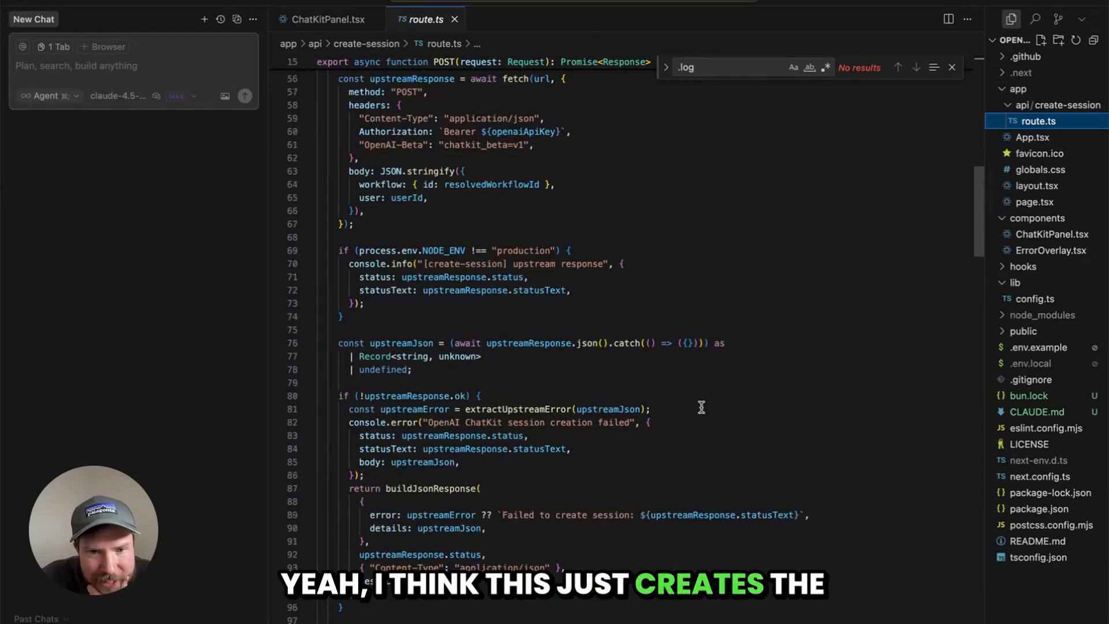
{"action": "left_click", "coordinate": [541, 381]}
{"action": "scroll", "coordinate": [539, 370], "scroll_direction": "down", "scroll_amount": 3}
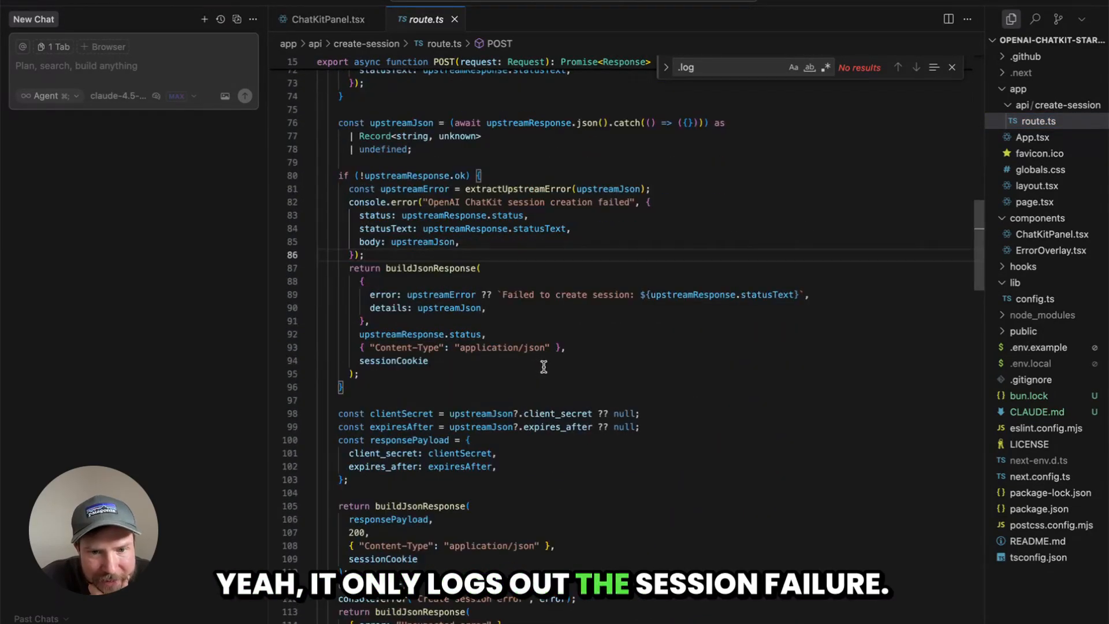
{"action": "scroll", "coordinate": [546, 367], "scroll_direction": "down", "scroll_amount": 12}
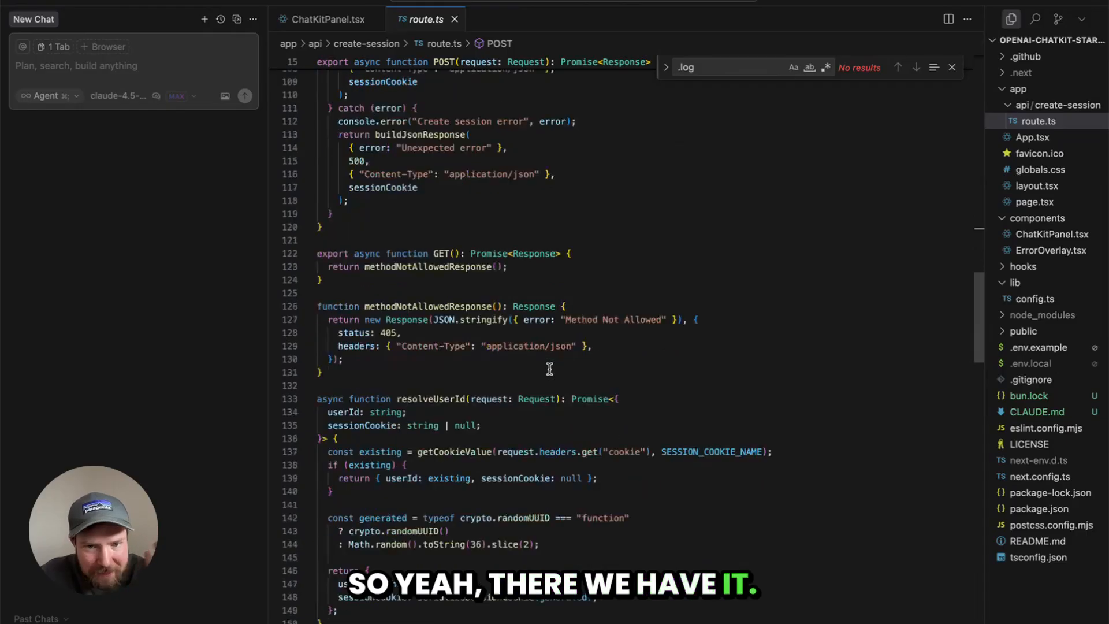
{"action": "scroll", "coordinate": [552, 370], "scroll_direction": "down", "scroll_amount": 20}
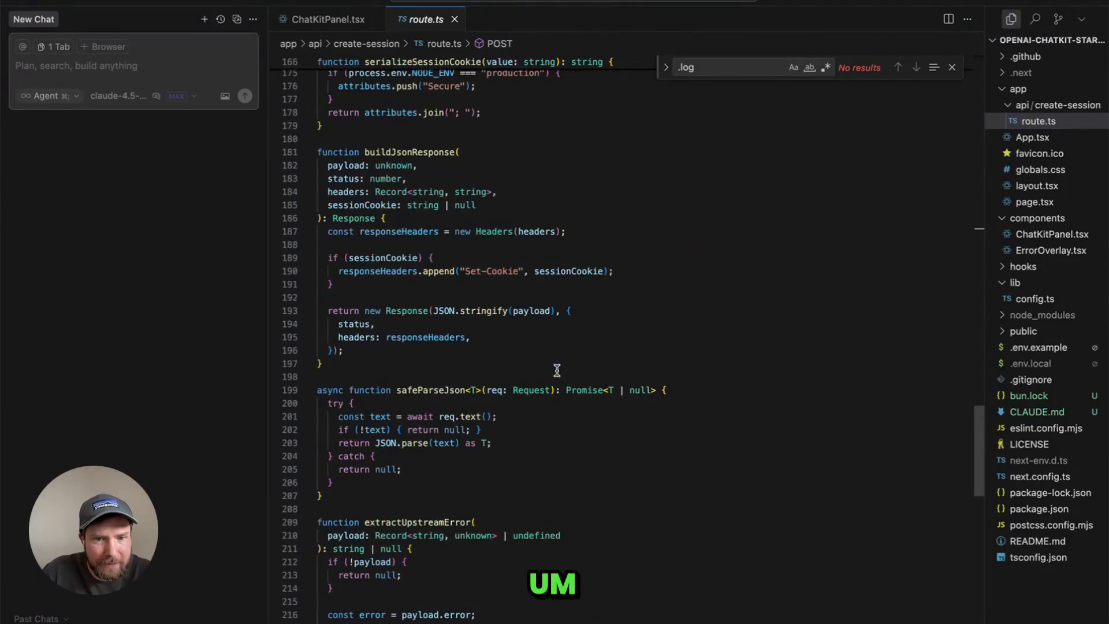
{"action": "scroll", "coordinate": [558, 379], "scroll_direction": "down", "scroll_amount": 17}
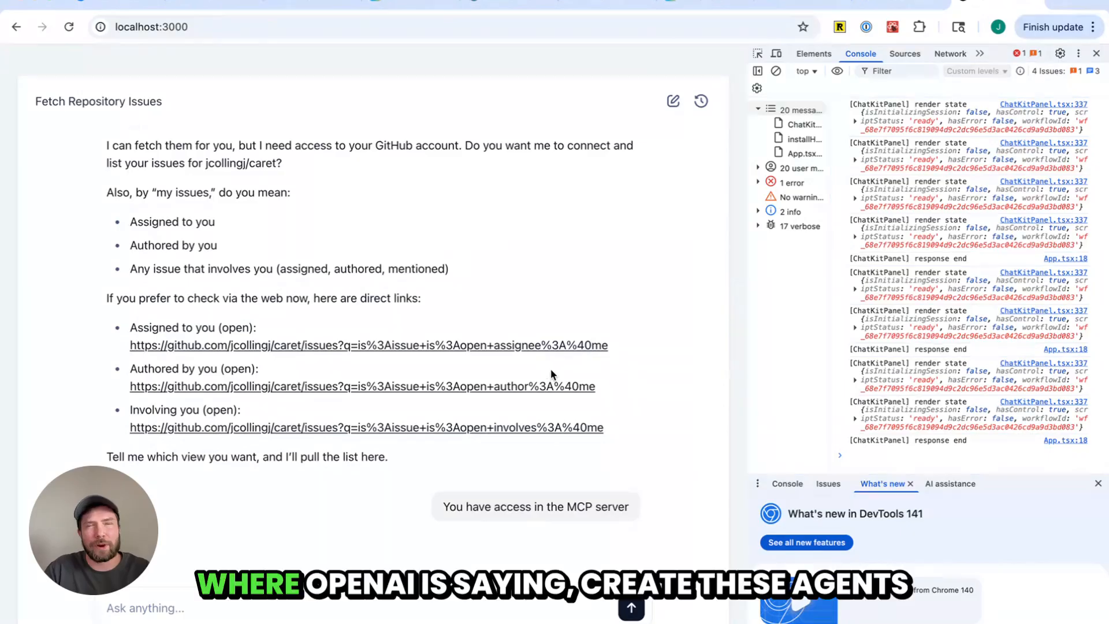
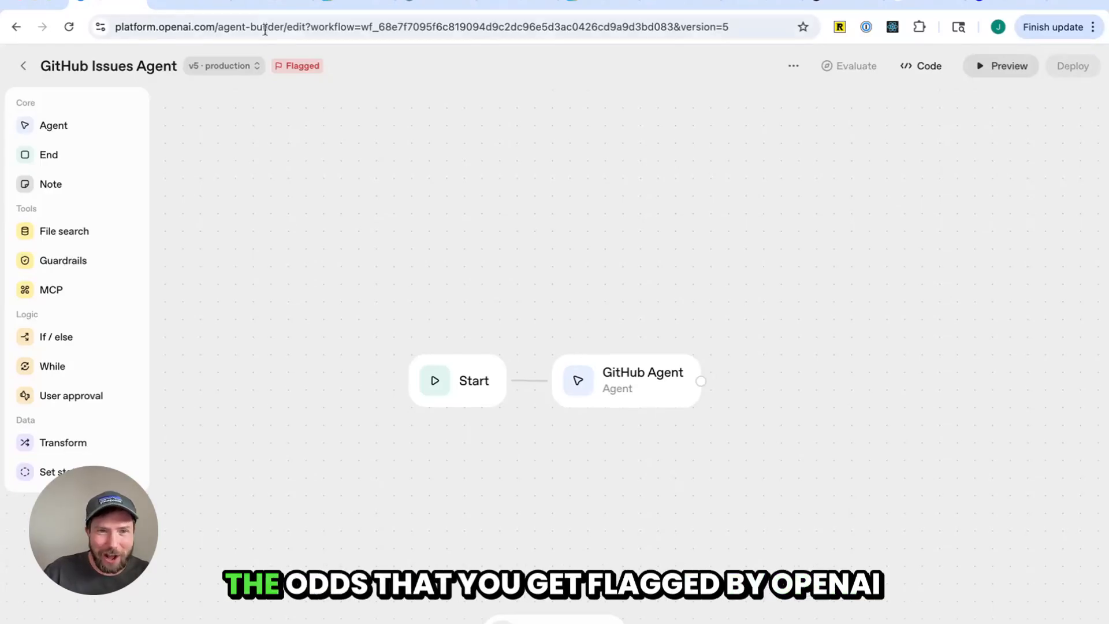
Switch to the local test app tab and reload the page
{"action": "mouse_move", "coordinate": [294, 65]}
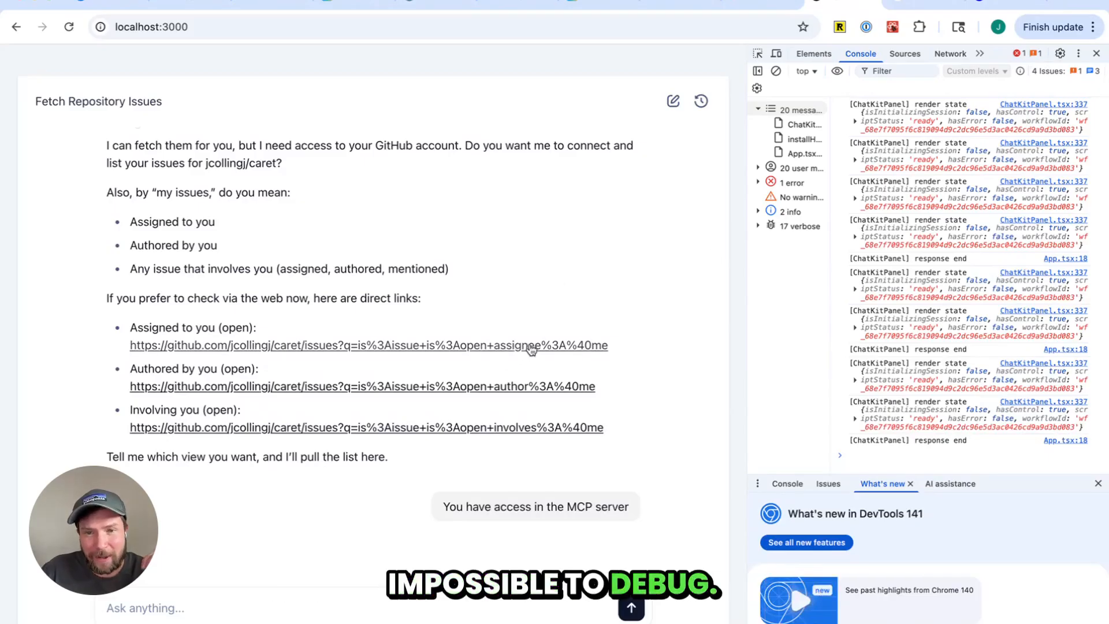
{"action": "left_click", "coordinate": [105, 5]}
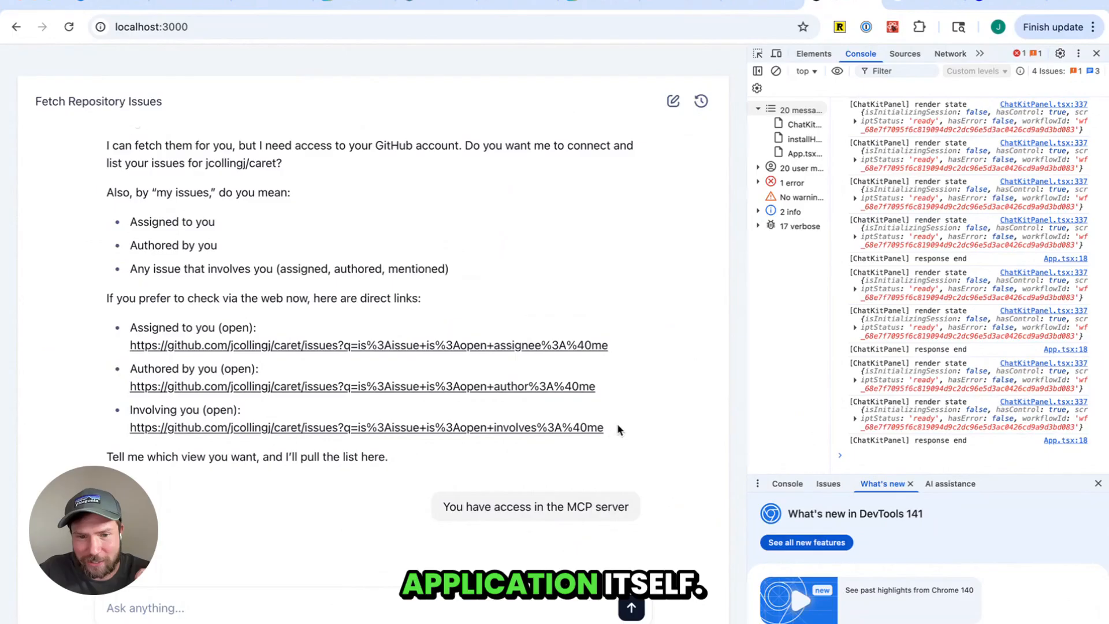
{"action": "left_click", "coordinate": [68, 32]}
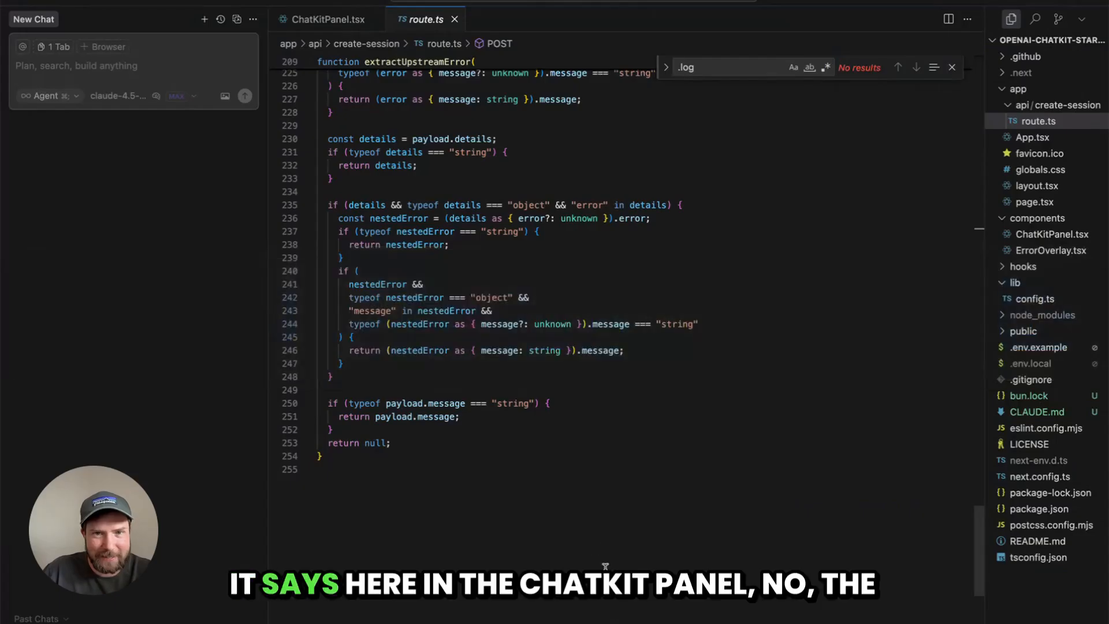
Examine the onError handler of the useChatKit hook in ChatKitPanel.tsx
{"action": "scroll", "coordinate": [578, 289], "scroll_direction": "up", "scroll_amount": 3}
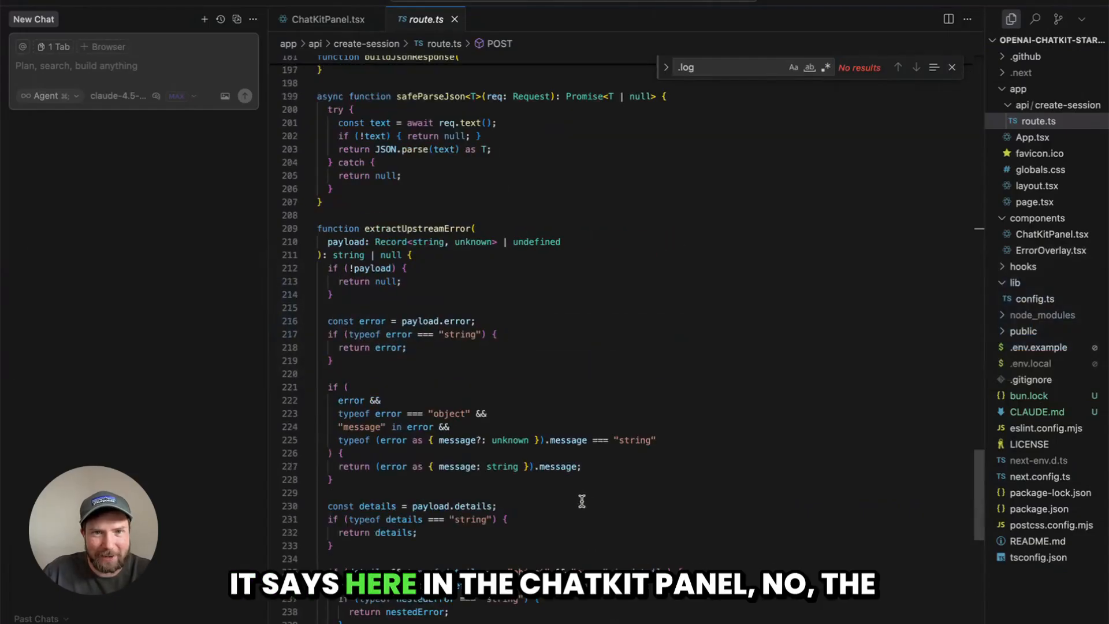
{"action": "left_click", "coordinate": [328, 19]}
{"action": "left_click", "coordinate": [449, 332]}
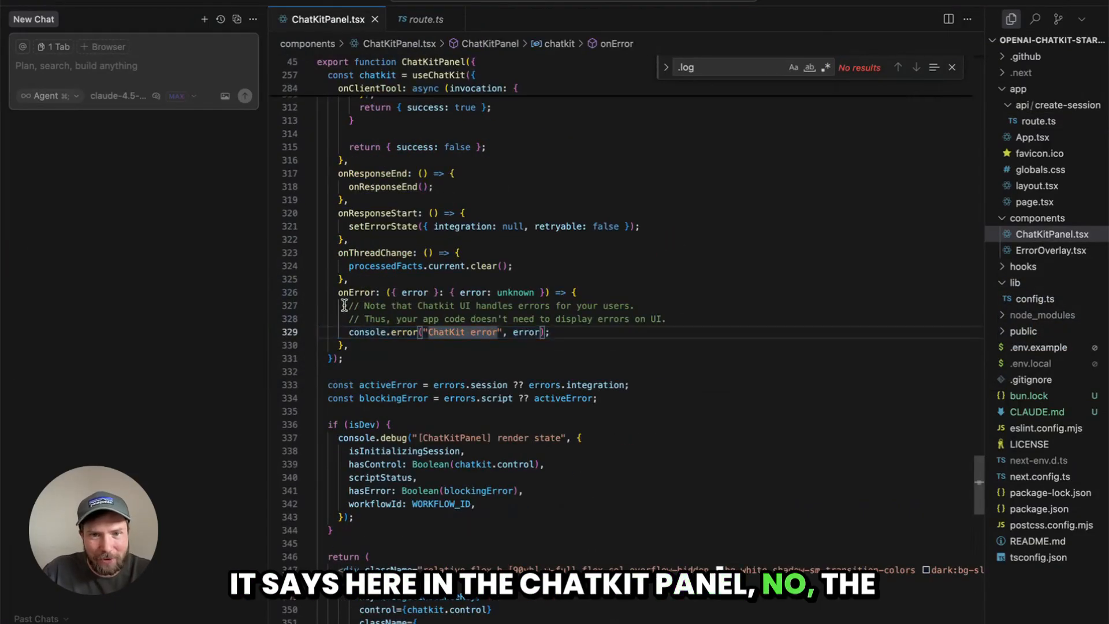
{"action": "left_click_drag", "start_coordinate": [339, 305], "coordinate": [349, 327]}
{"action": "left_click", "coordinate": [676, 377]}
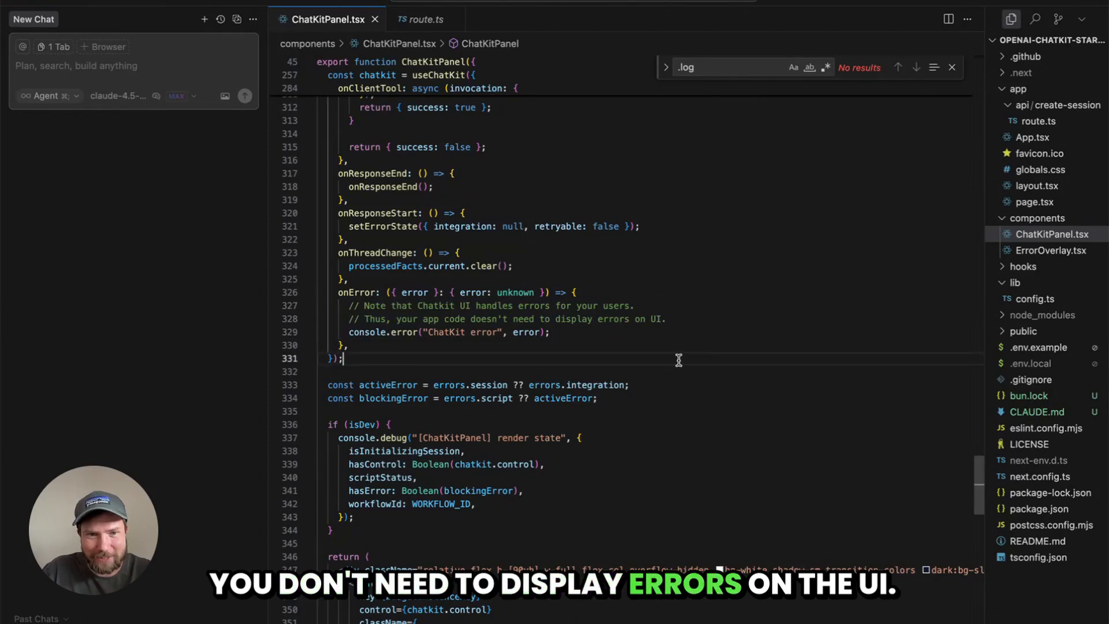
Switch back to the local chat app and retry the failed assistant response
{"action": "key", "text": "super+Tab"}
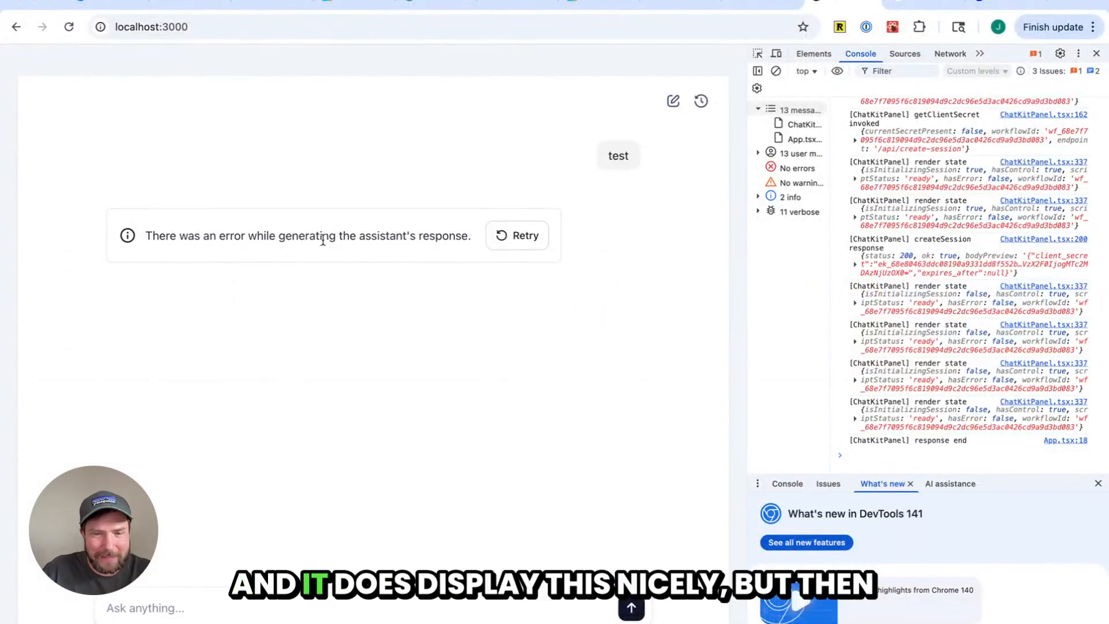
{"action": "left_click", "coordinate": [516, 237]}
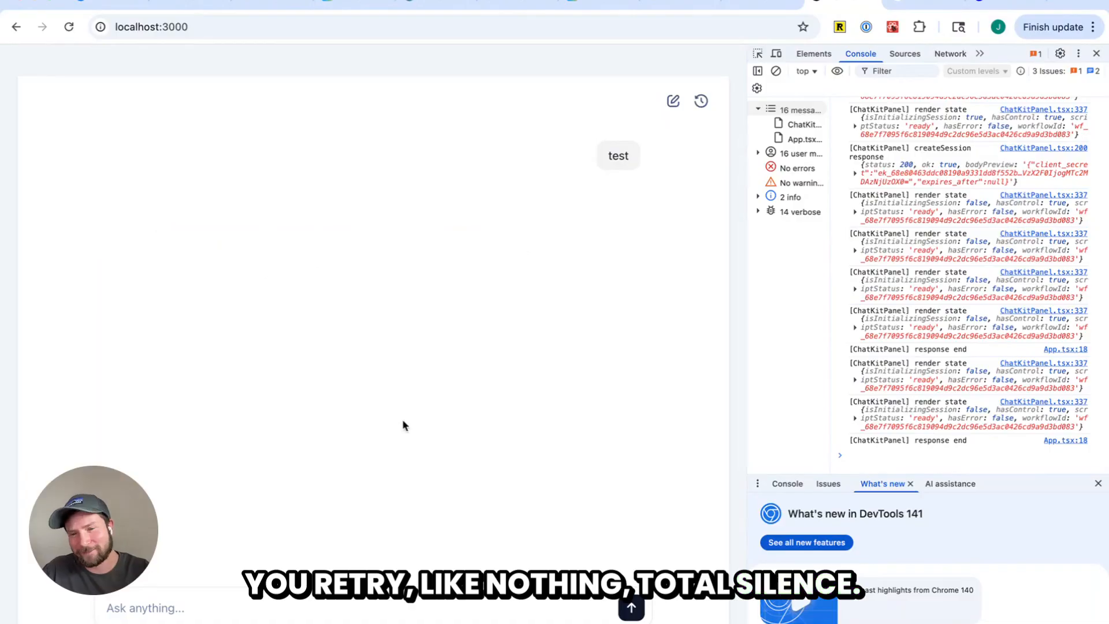
Switch to the Agent Builder tab and nudge the GitHub Agent and Start nodes slightly on the canvas
{"action": "key", "text": "ctrl+Tab"}
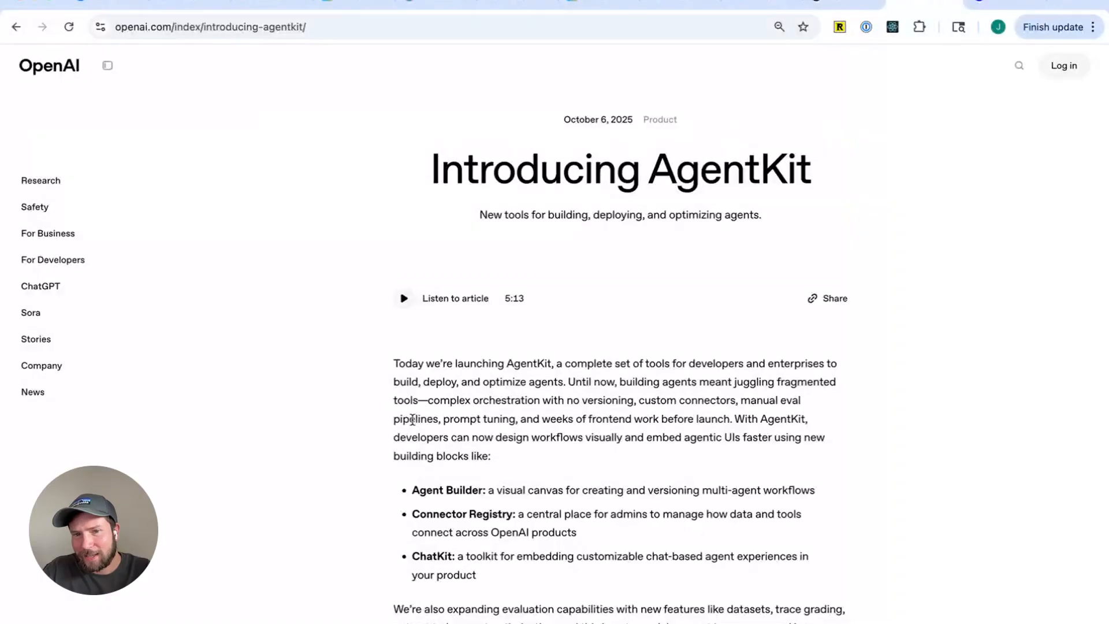
{"action": "key", "text": "ctrl+Tab"}
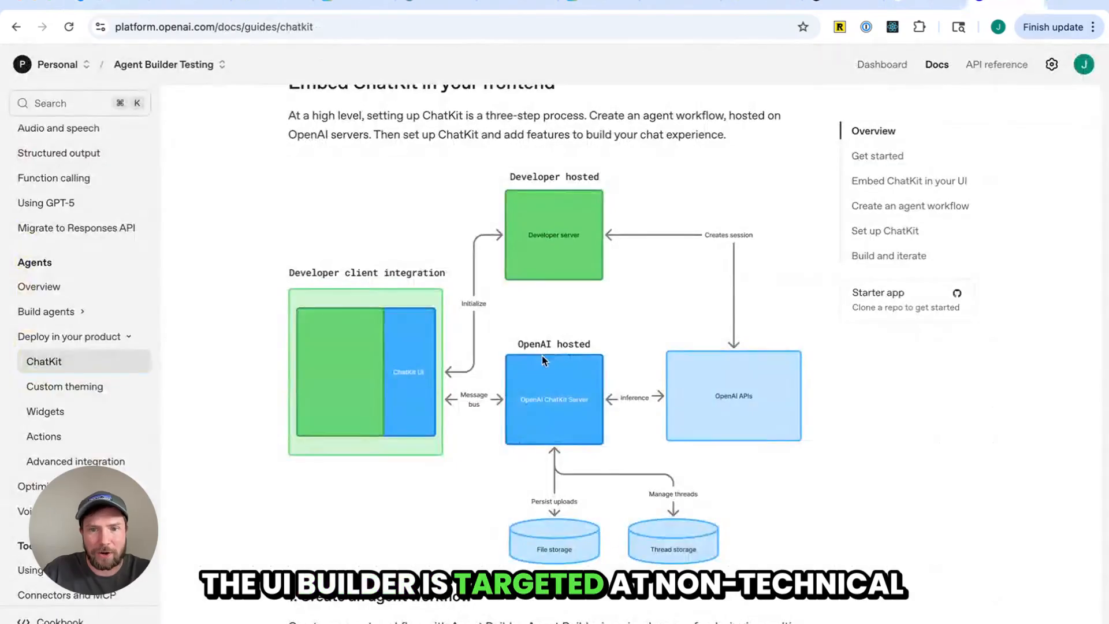
{"action": "key", "text": "ctrl+Tab"}
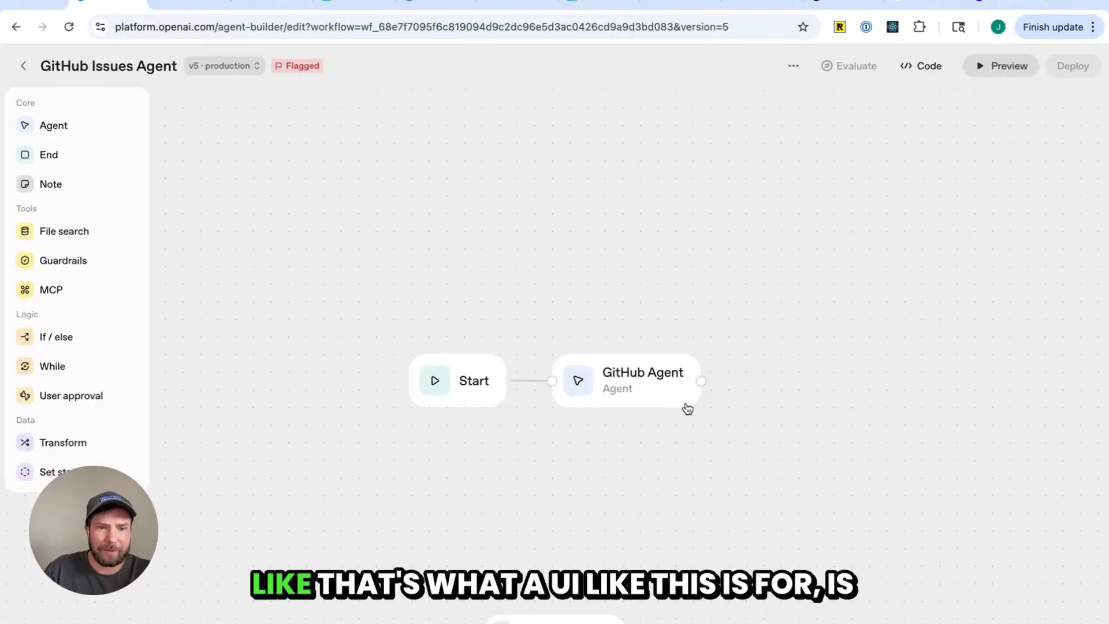
{"action": "mouse_move", "coordinate": [641, 390]}
{"action": "left_mouse_down"}
{"action": "mouse_move", "coordinate": [691, 379]}
{"action": "mouse_move", "coordinate": [664, 352]}
{"action": "mouse_move", "coordinate": [649, 382]}
{"action": "left_mouse_up"}
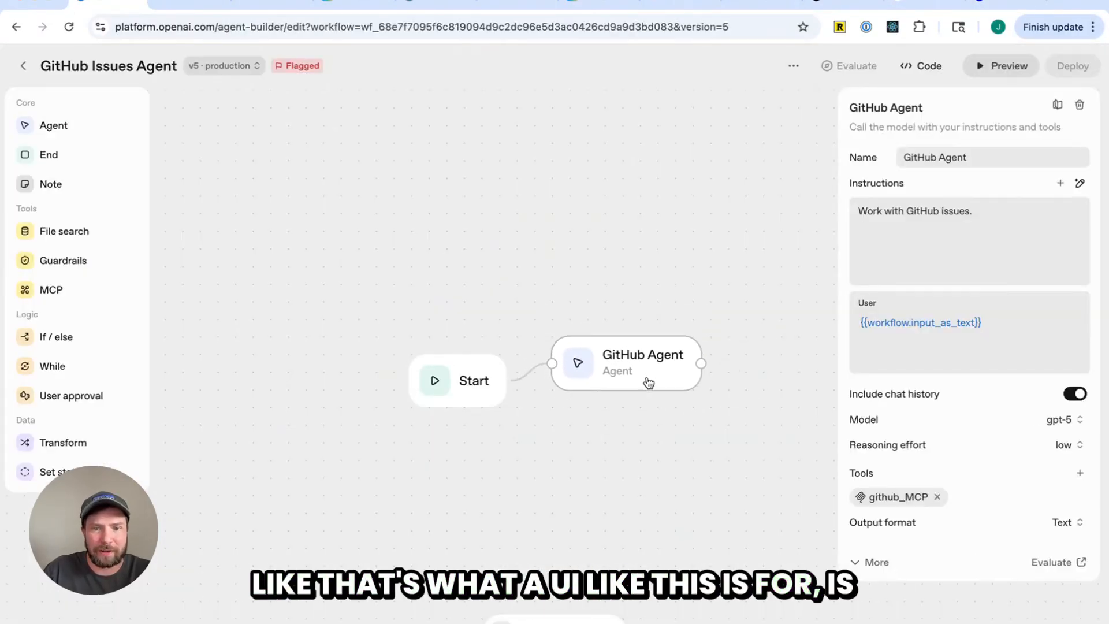
{"action": "left_click_drag", "start_coordinate": [460, 384], "coordinate": [463, 366]}
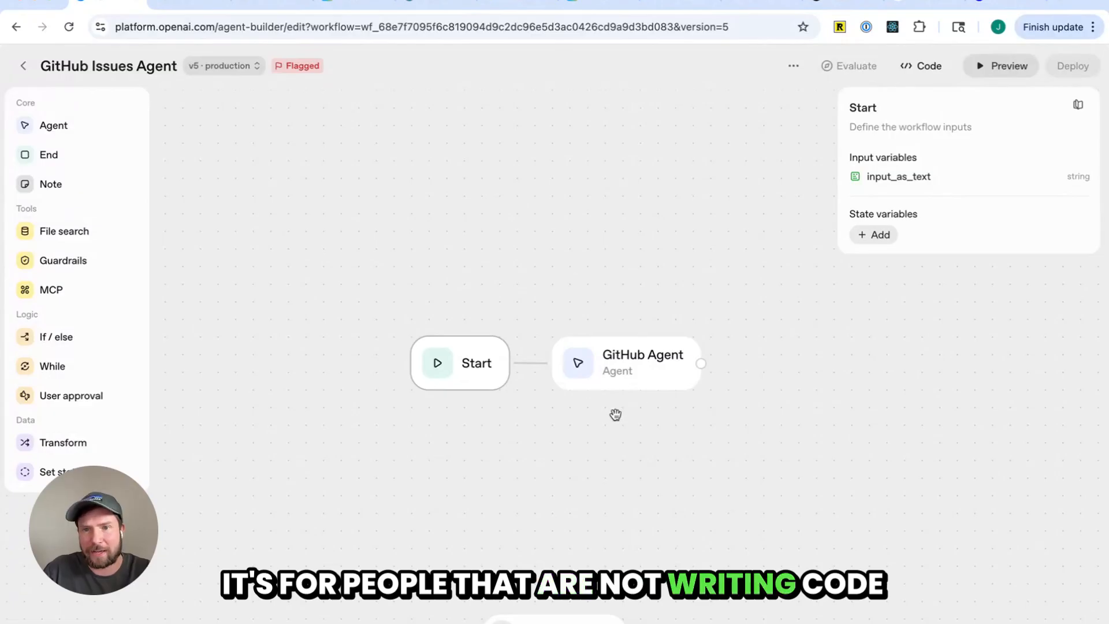
{"action": "left_click", "coordinate": [612, 427]}
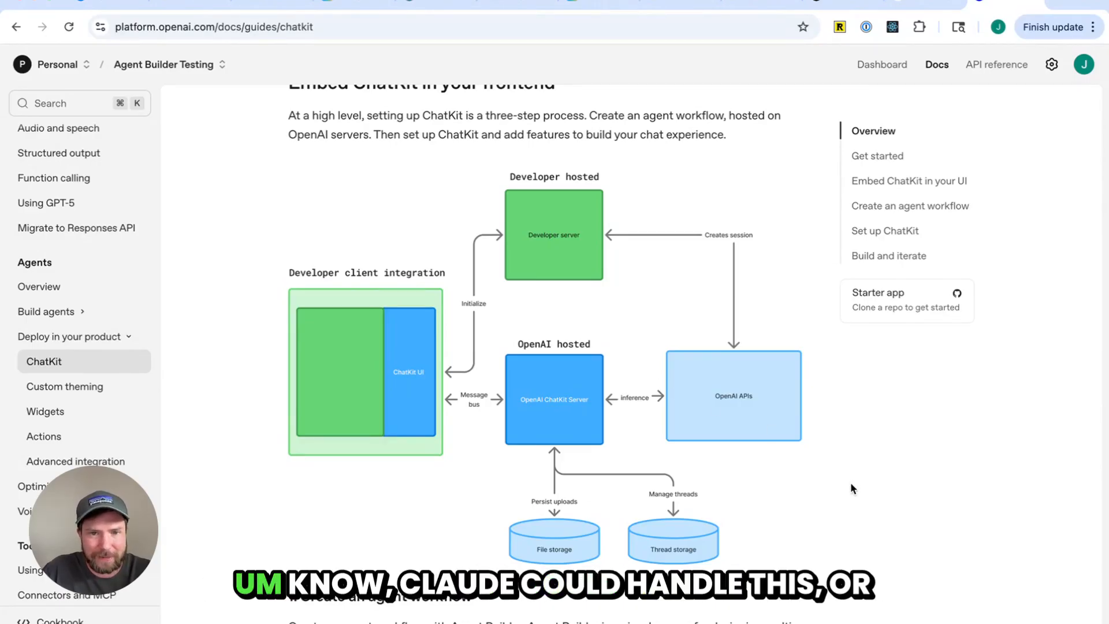
Scroll through the ChatKit docs guide down to the Build and iterate resources
{"action": "scroll", "coordinate": [803, 486], "scroll_direction": "down", "scroll_amount": 15}
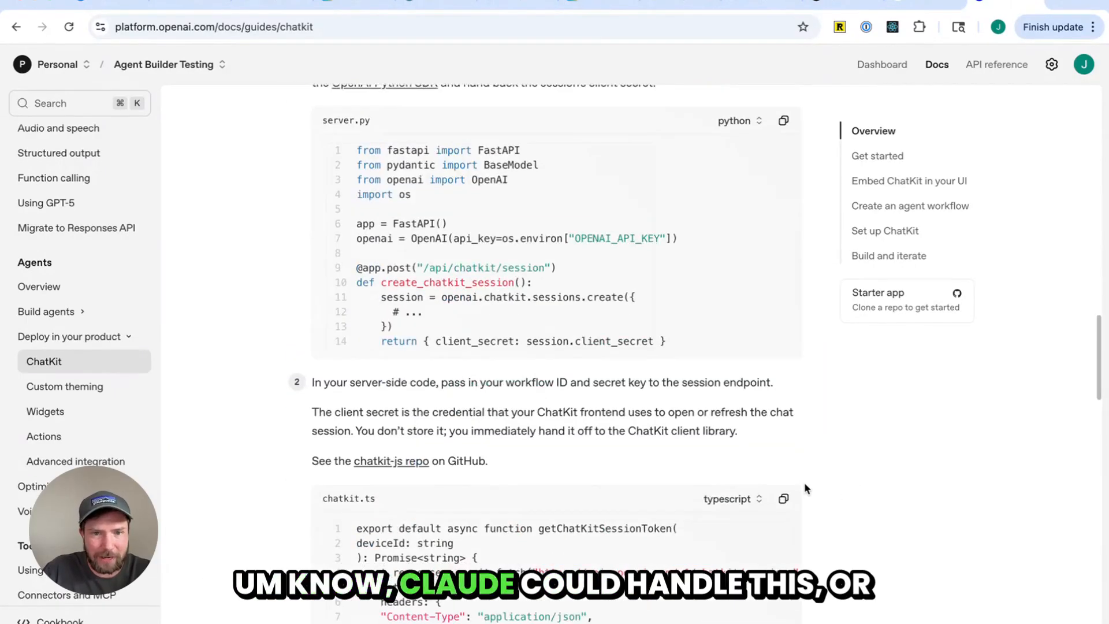
{"action": "scroll", "coordinate": [795, 479], "scroll_direction": "down", "scroll_amount": 15}
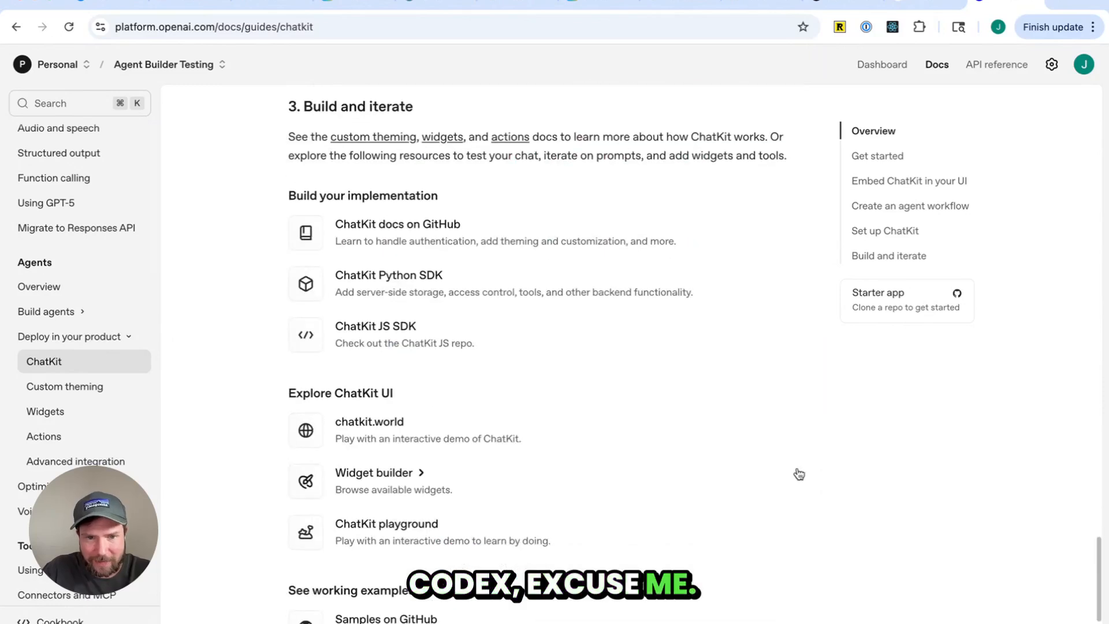
{"action": "scroll", "coordinate": [798, 476], "scroll_direction": "up", "scroll_amount": 12}
{"action": "scroll", "coordinate": [799, 476], "scroll_direction": "up", "scroll_amount": 15}
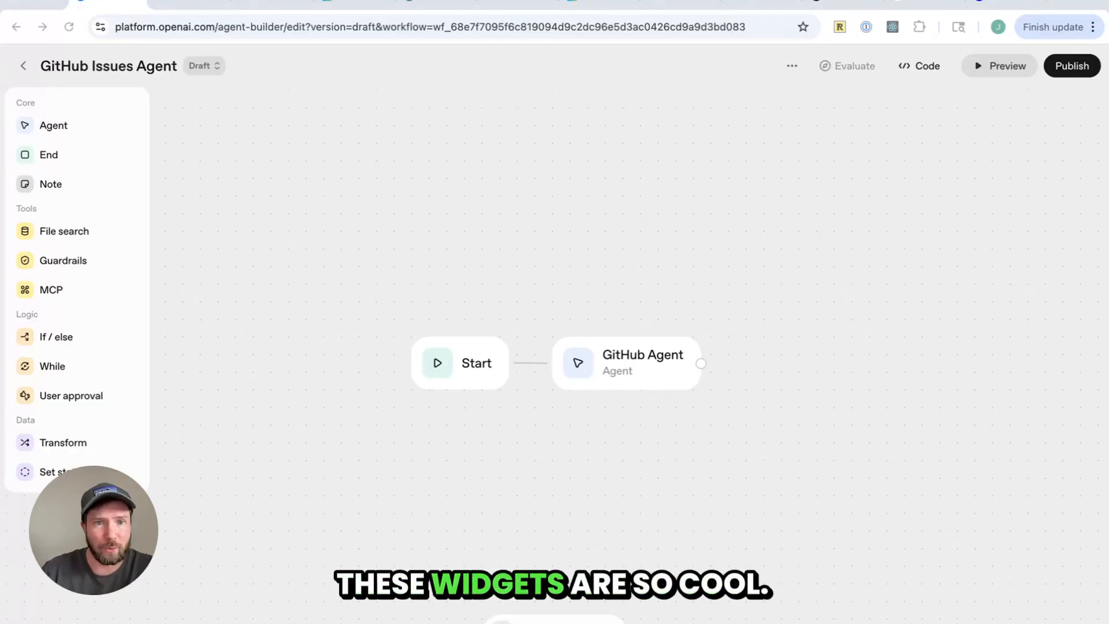
Browse the Widget Builder and ChatKit Playground tabs, then return to the GitHub Issues Agent workflow
{"action": "left_click", "coordinate": [272, 3]}
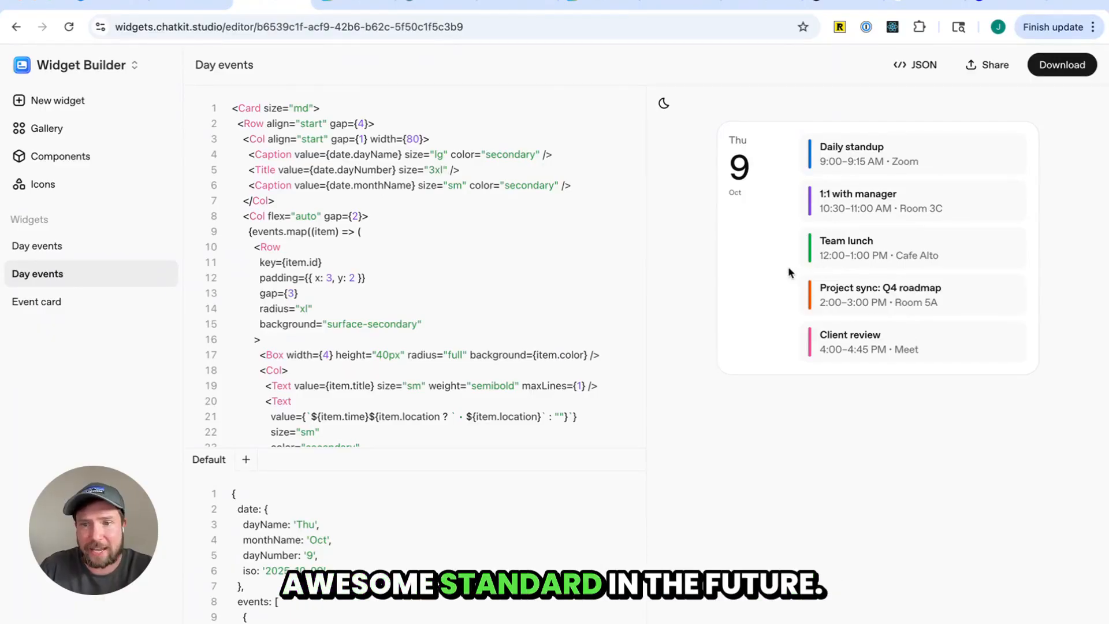
{"action": "left_click", "coordinate": [331, 3]}
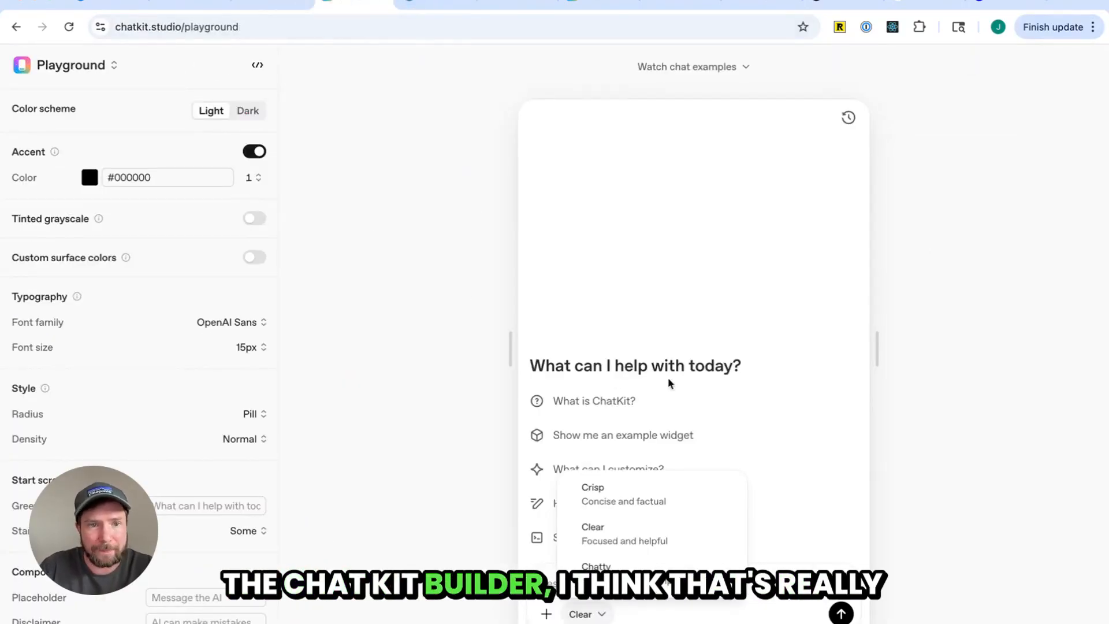
{"action": "left_click", "coordinate": [116, 6]}
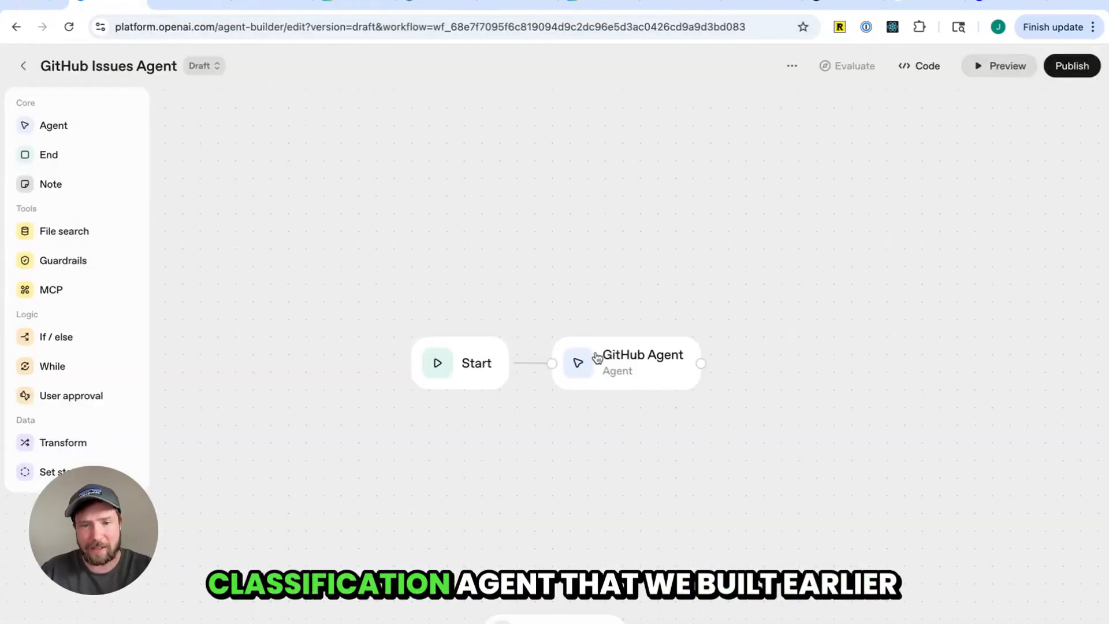